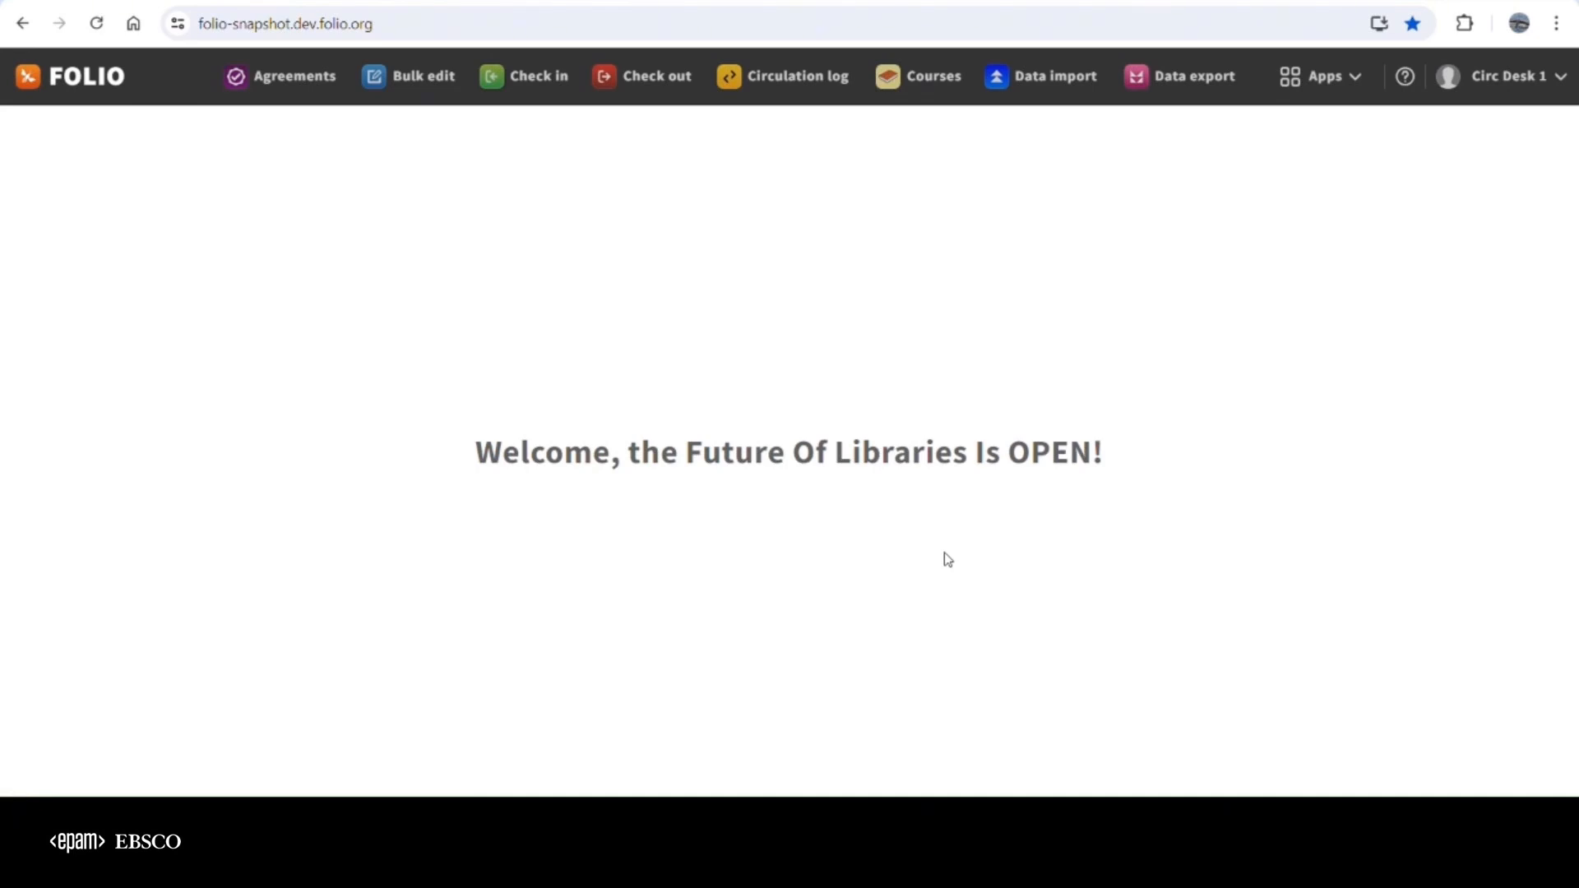
Open the Reading room access page in the tenant settings
left_click(1354, 87)
scroll(1234, 535, "down", 3)
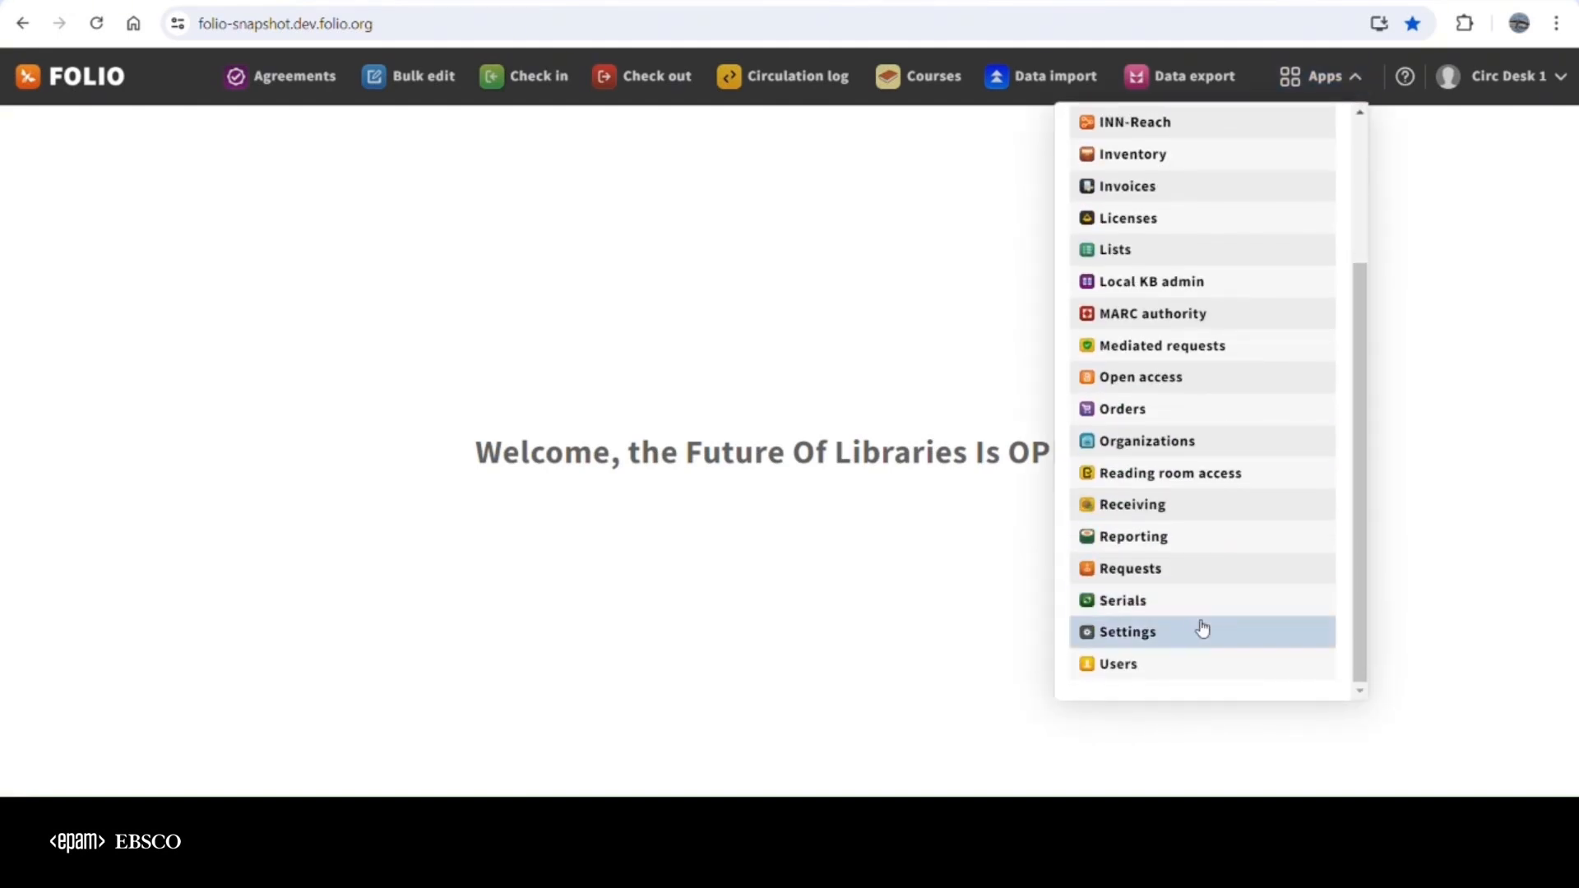
left_click(1190, 634)
scroll(98, 510, "down", 4)
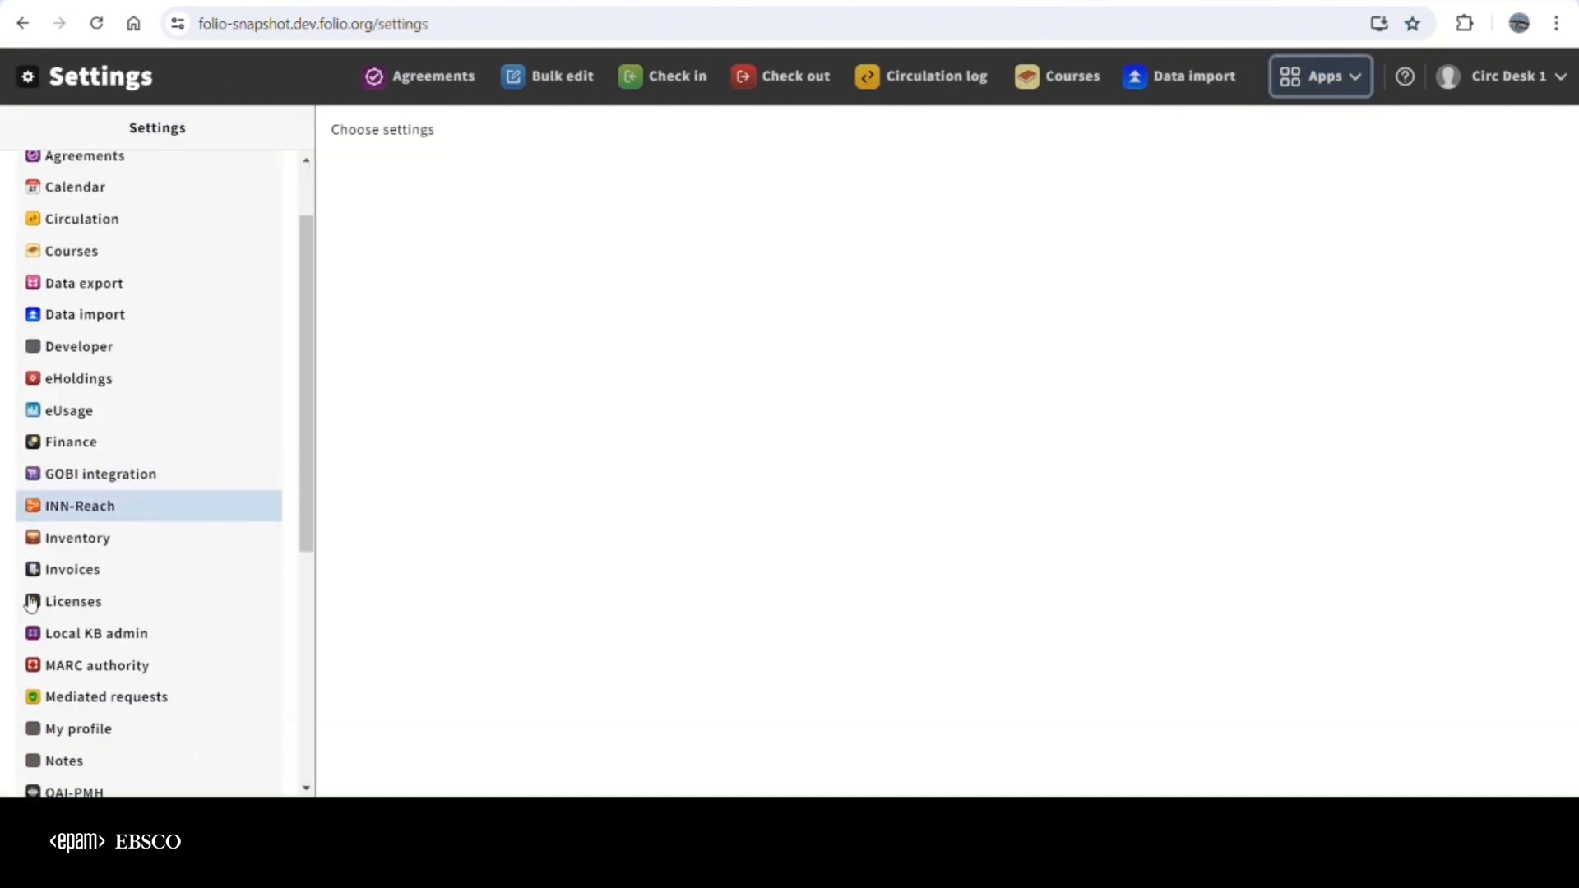
scroll(74, 625, "down", 3)
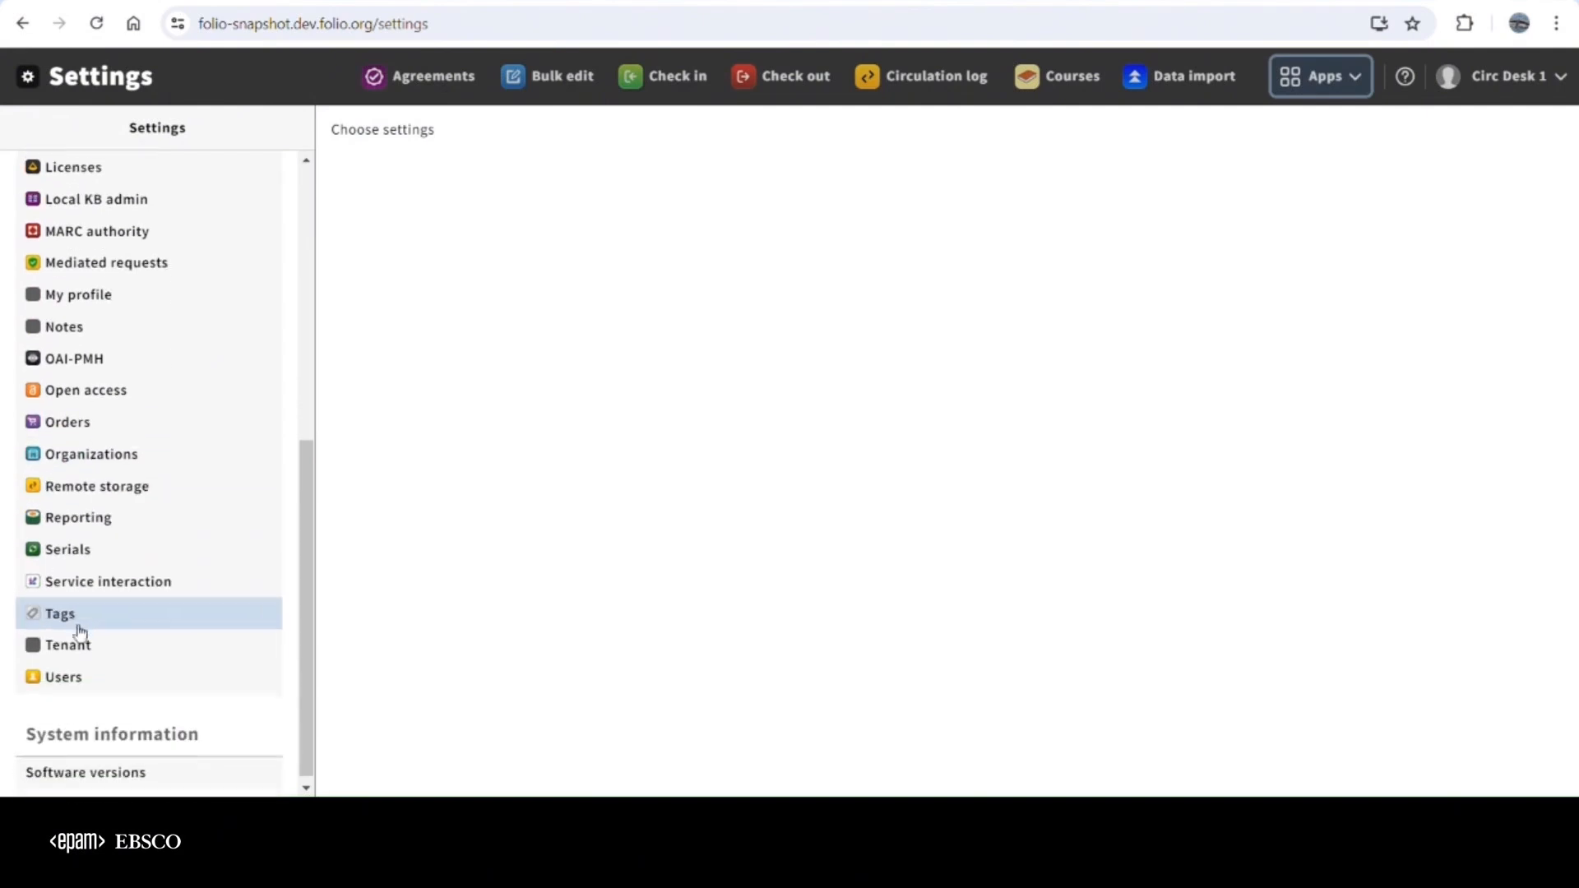
left_click(77, 647)
left_click(445, 317)
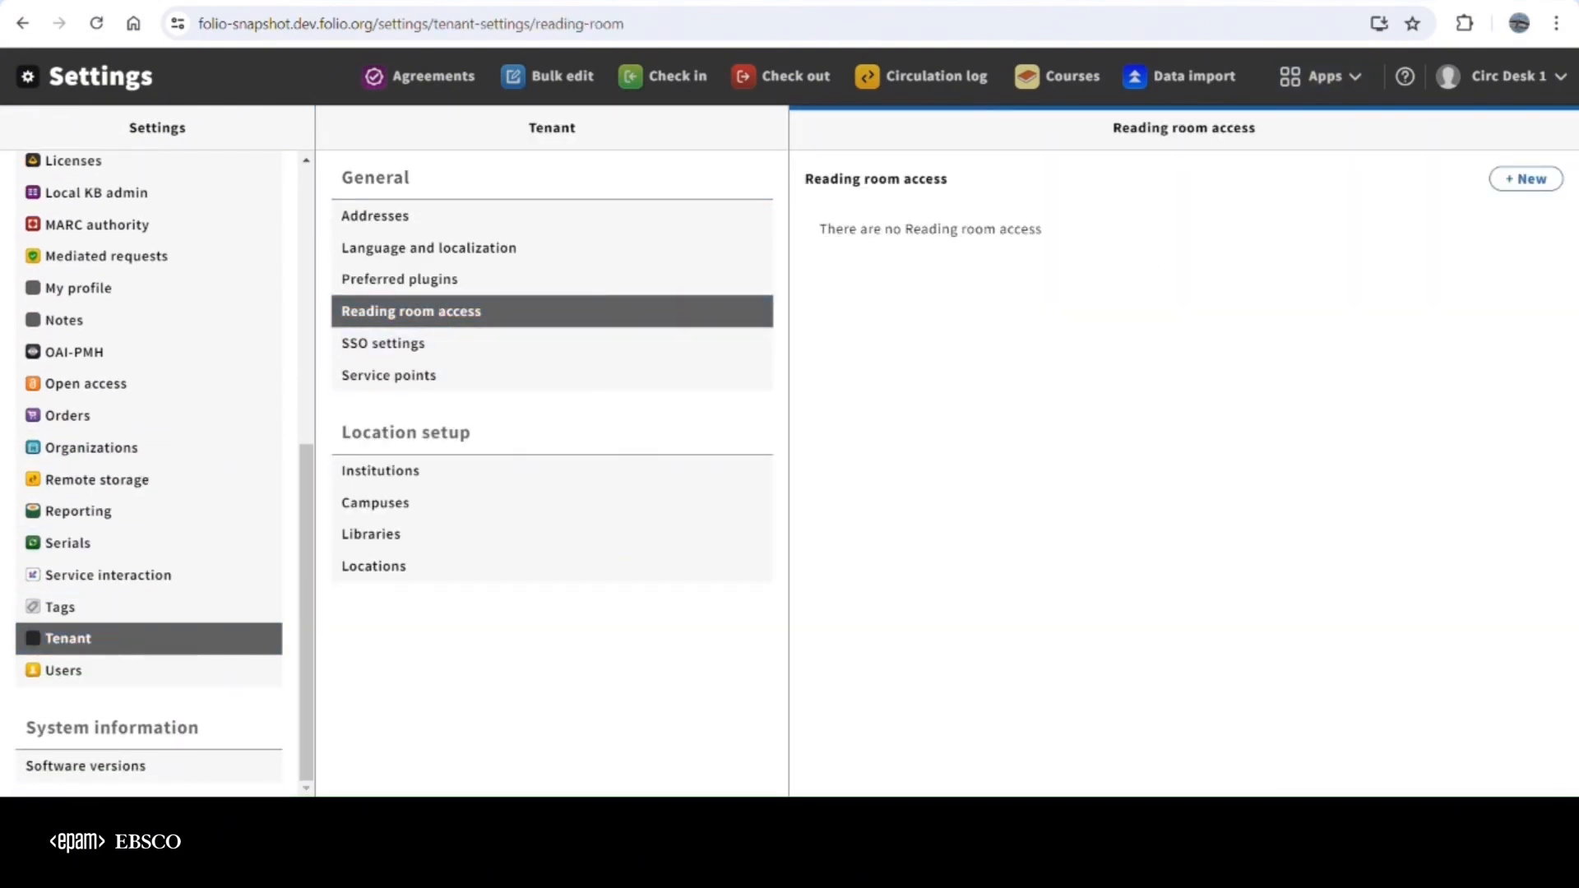
Create a public reading room named "Main Reading Room" associated with service point Circ Desk 1 and save it
left_click(1530, 180)
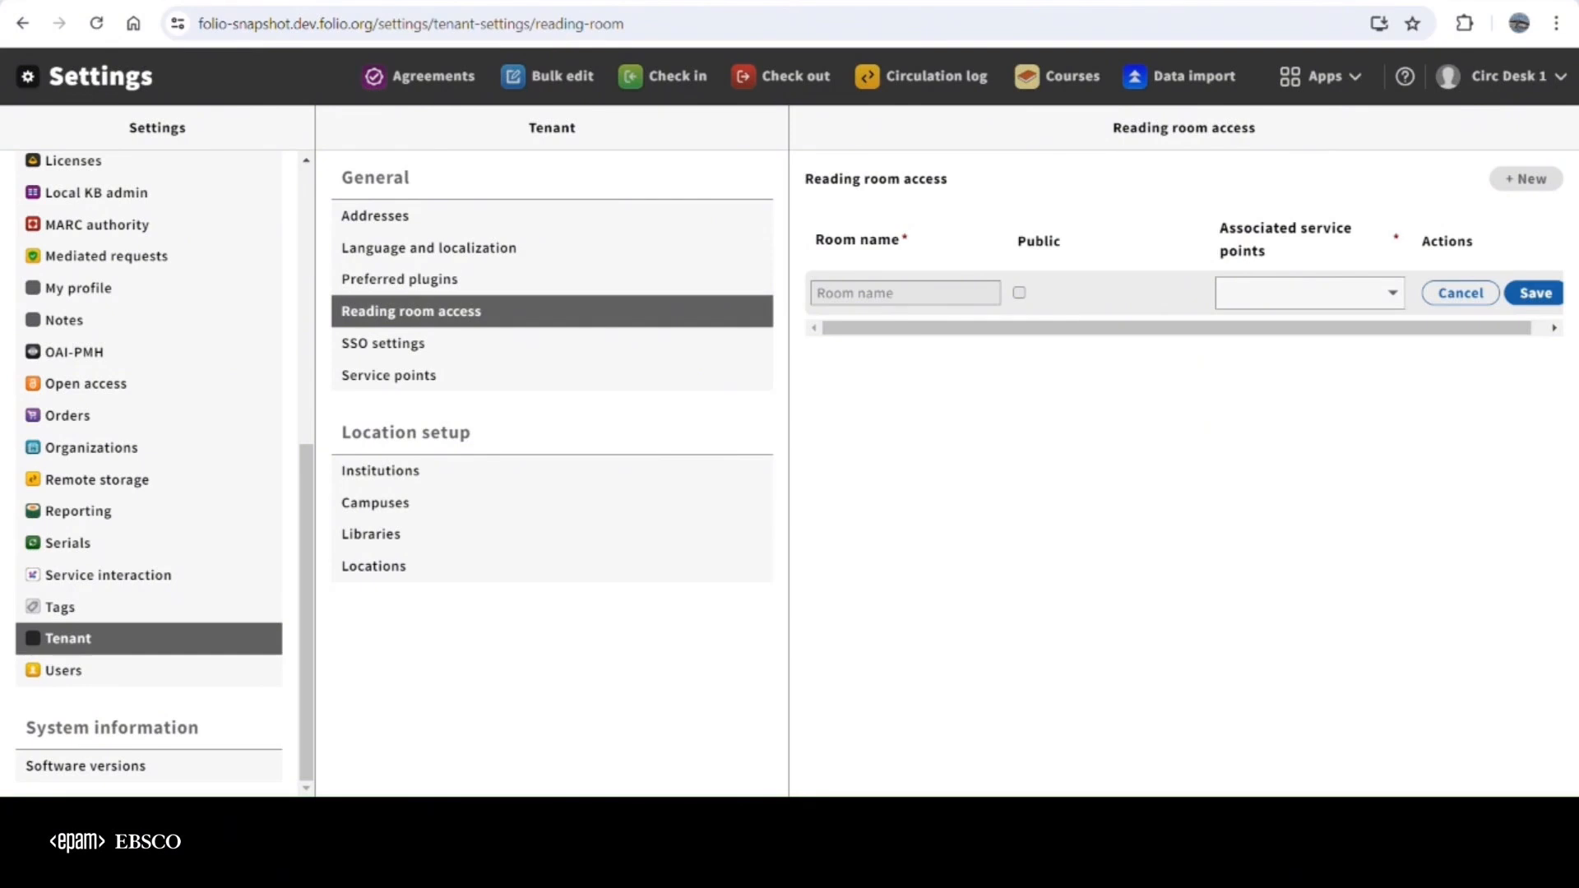
left_click(935, 294)
type("Main Reading Room")
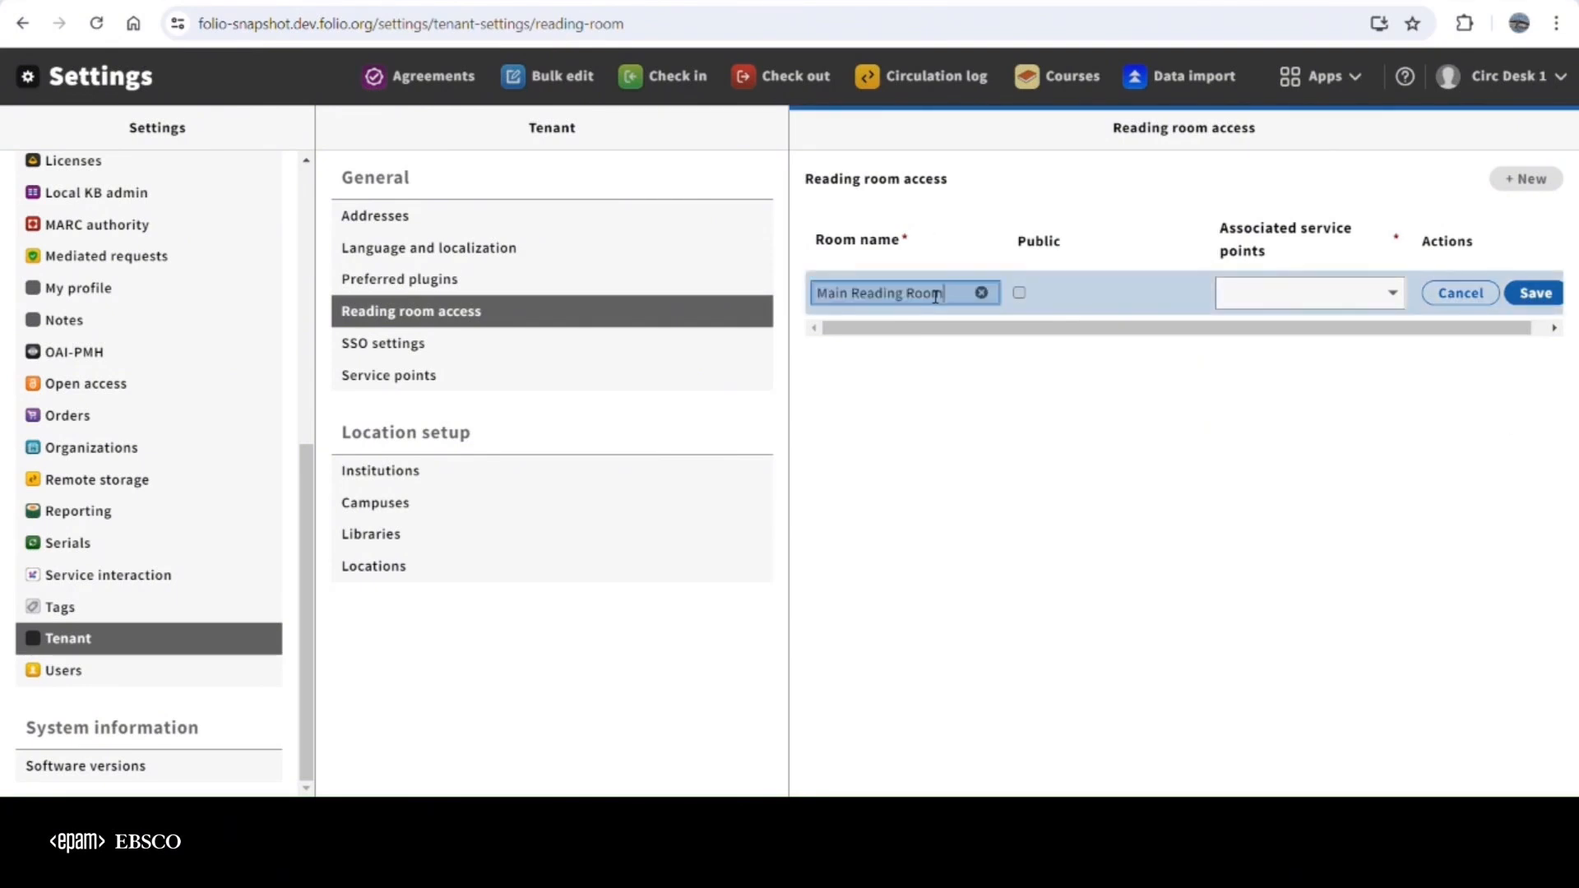
left_click(1032, 296)
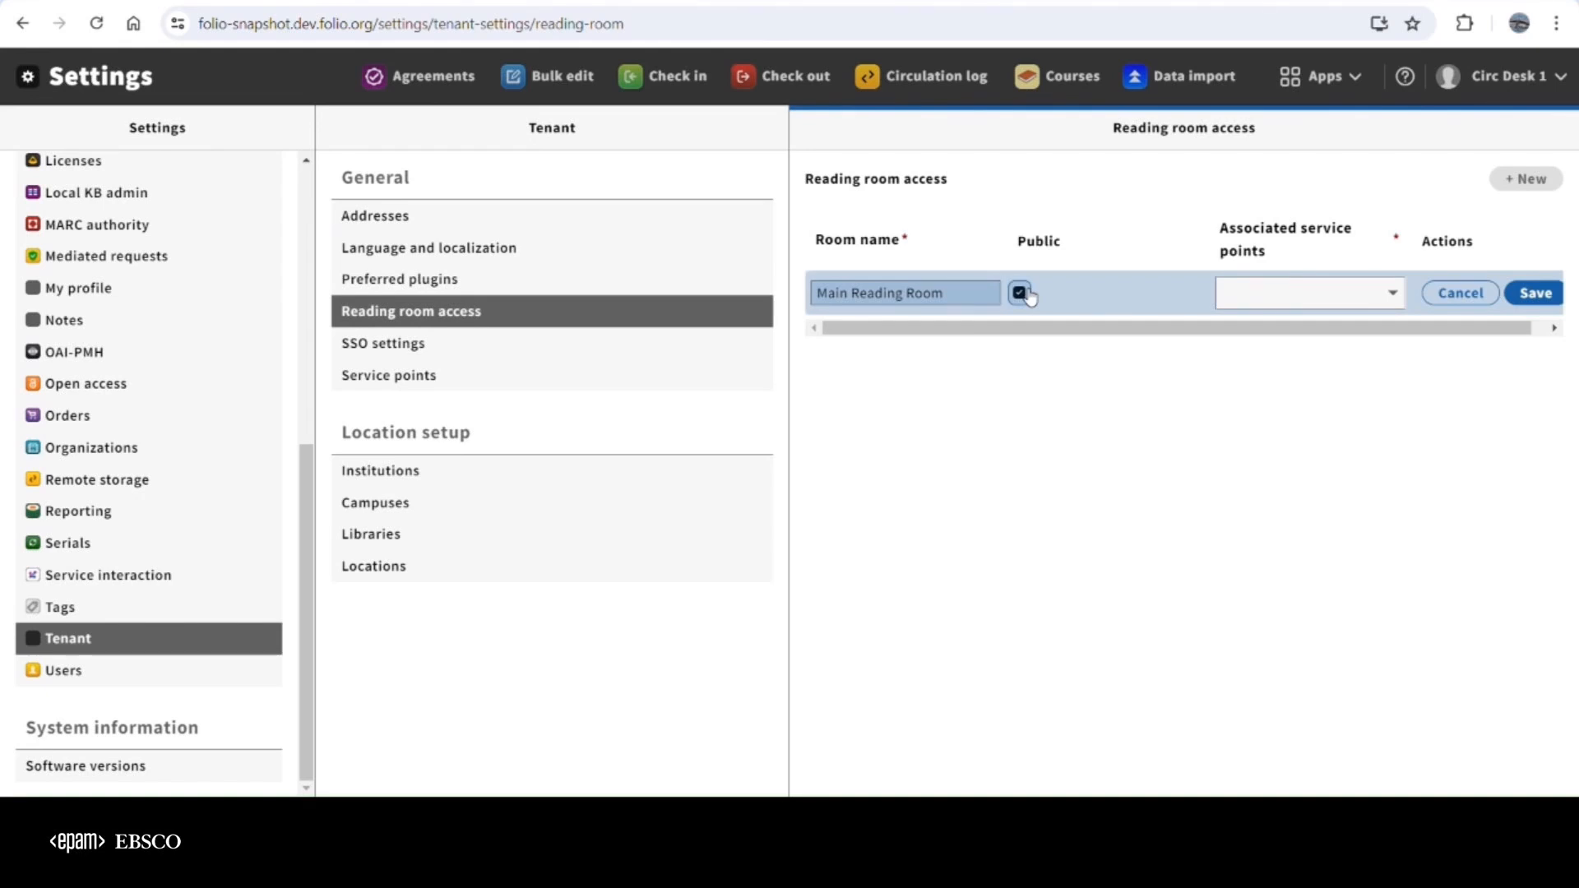
left_click(1278, 306)
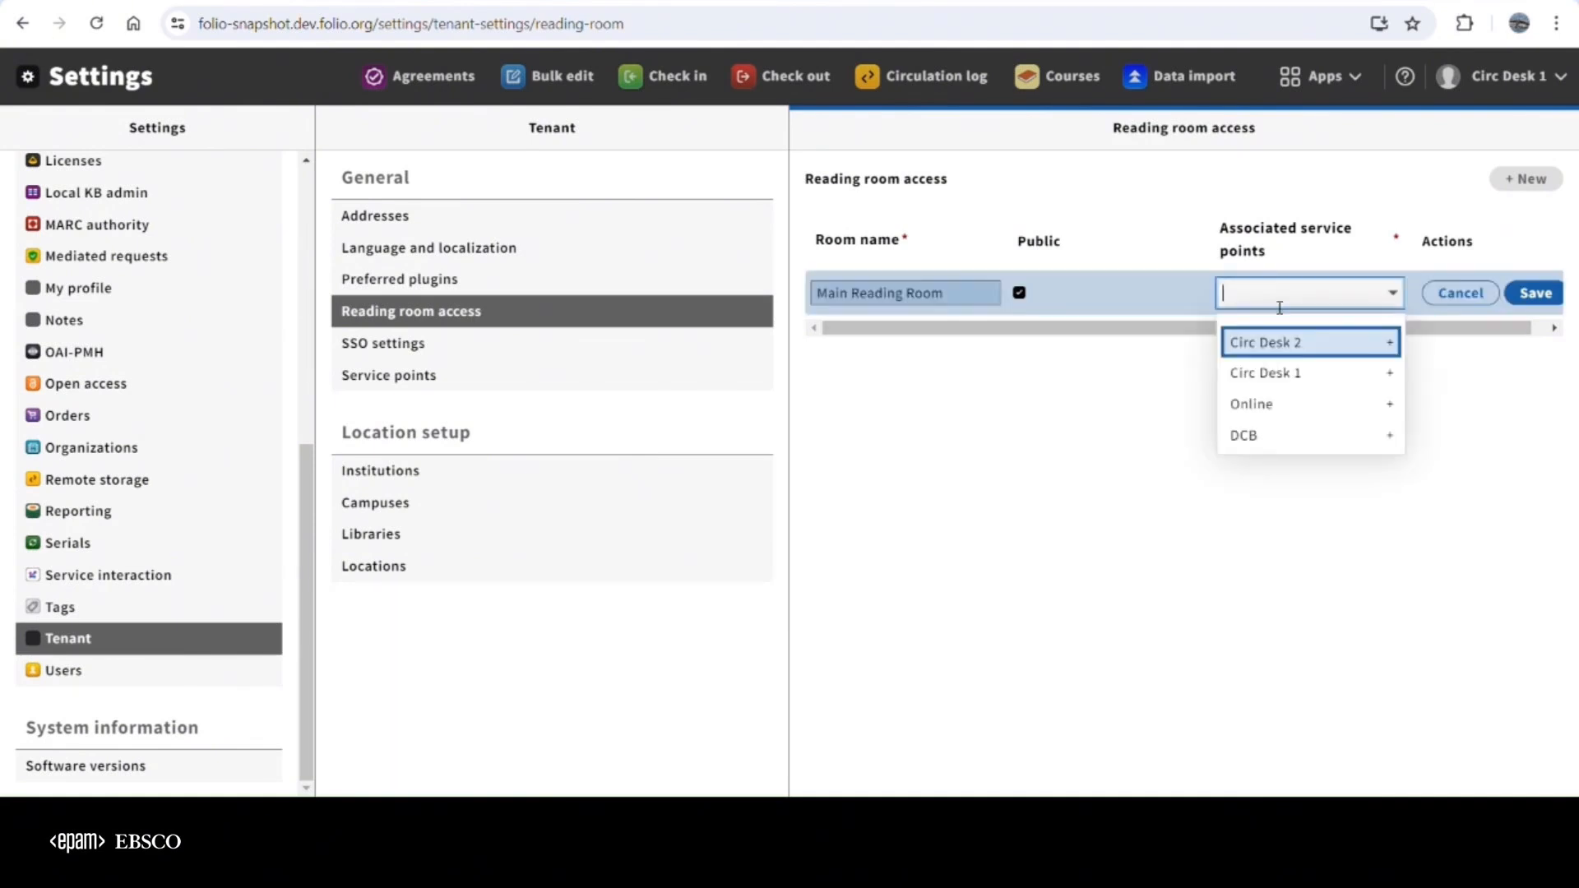
left_click(1279, 378)
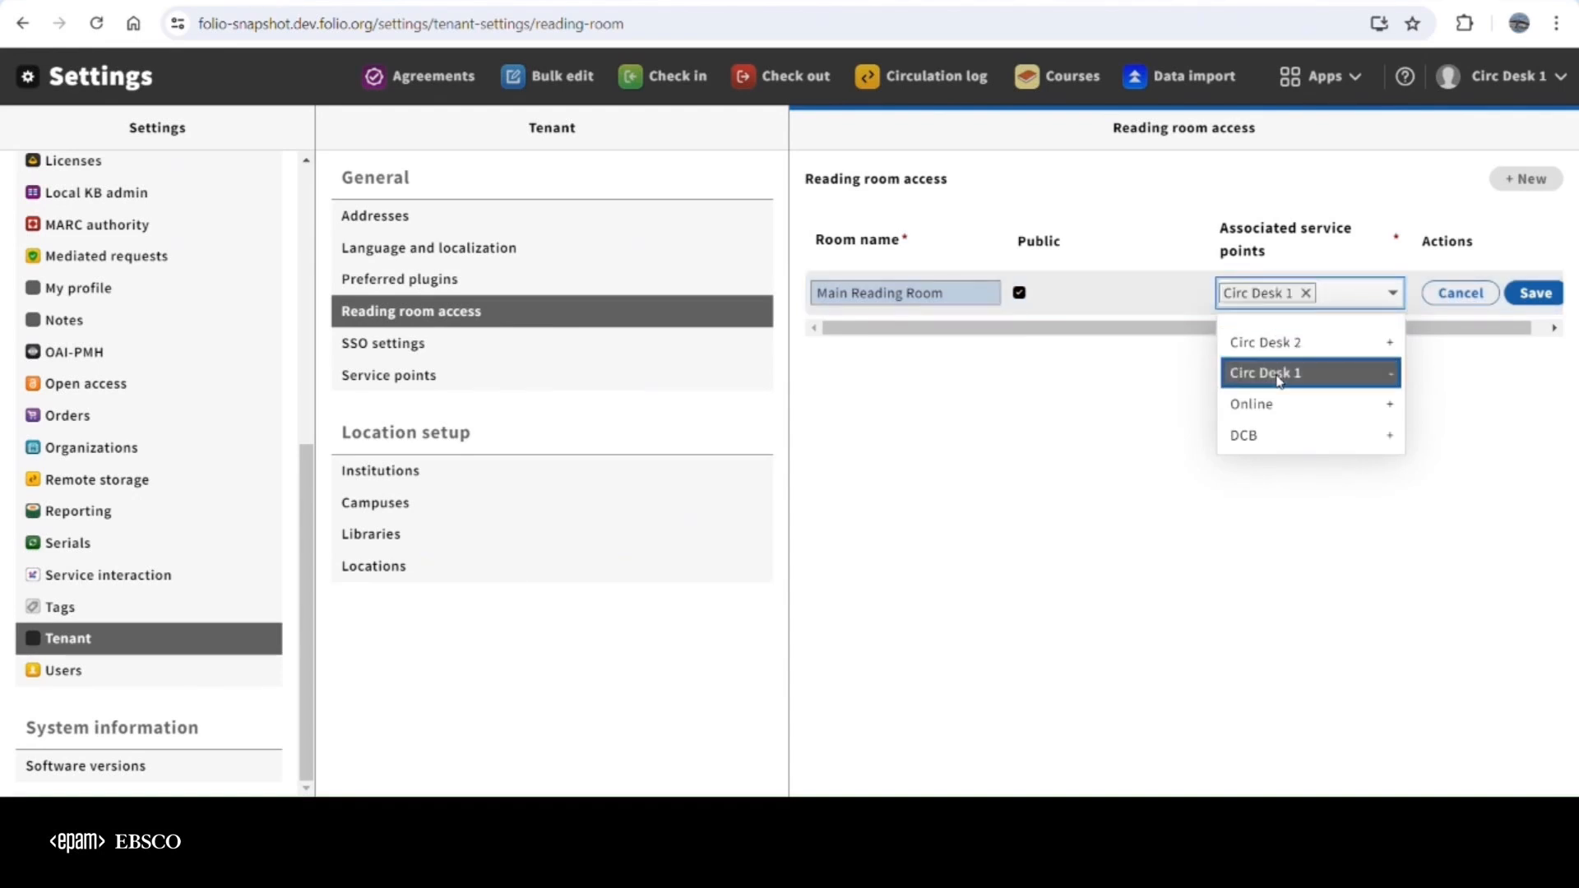
left_click(1550, 297)
Create a non-public reading room named "Rare Book & Special Collectio" associated with service point Circ Desk 2 and save it
left_click(1520, 181)
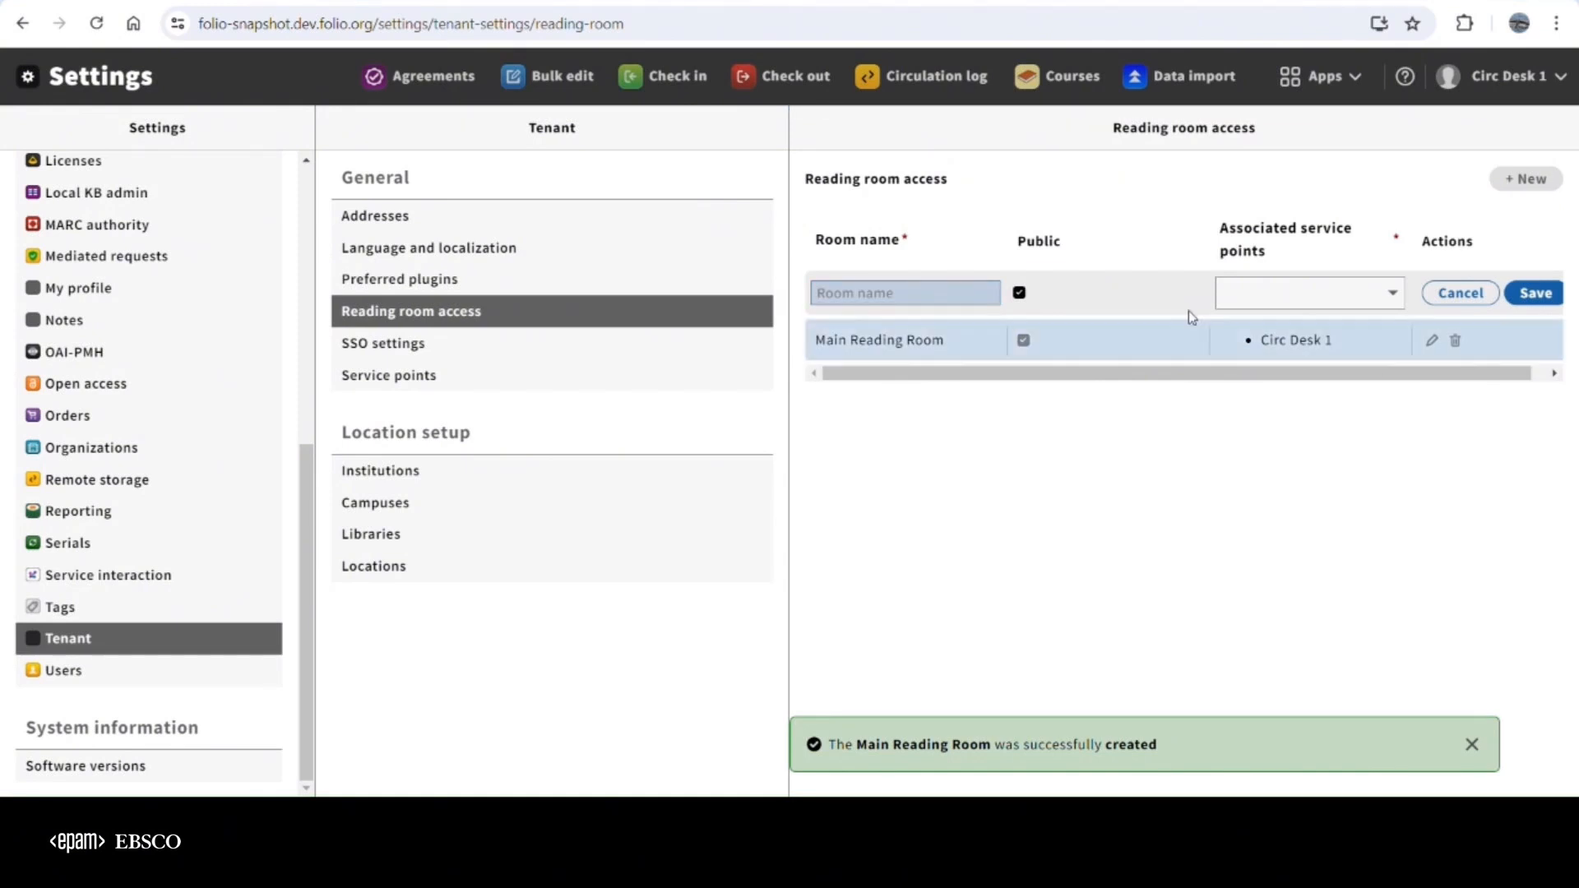
left_click(980, 300)
key("ctrl+v")
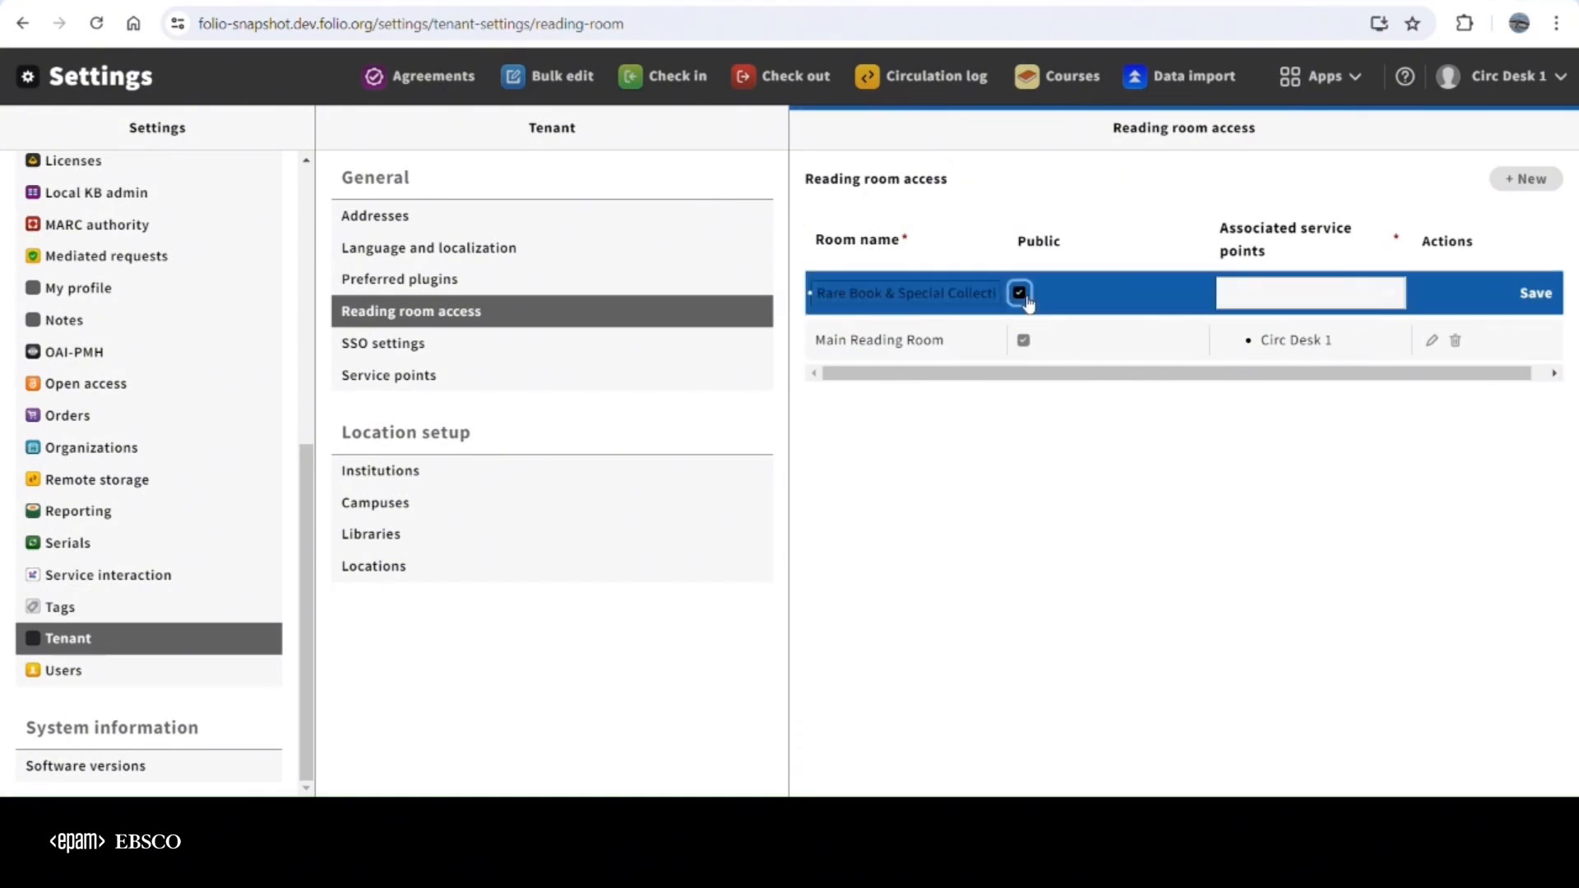
left_click(1020, 293)
left_click(1314, 294)
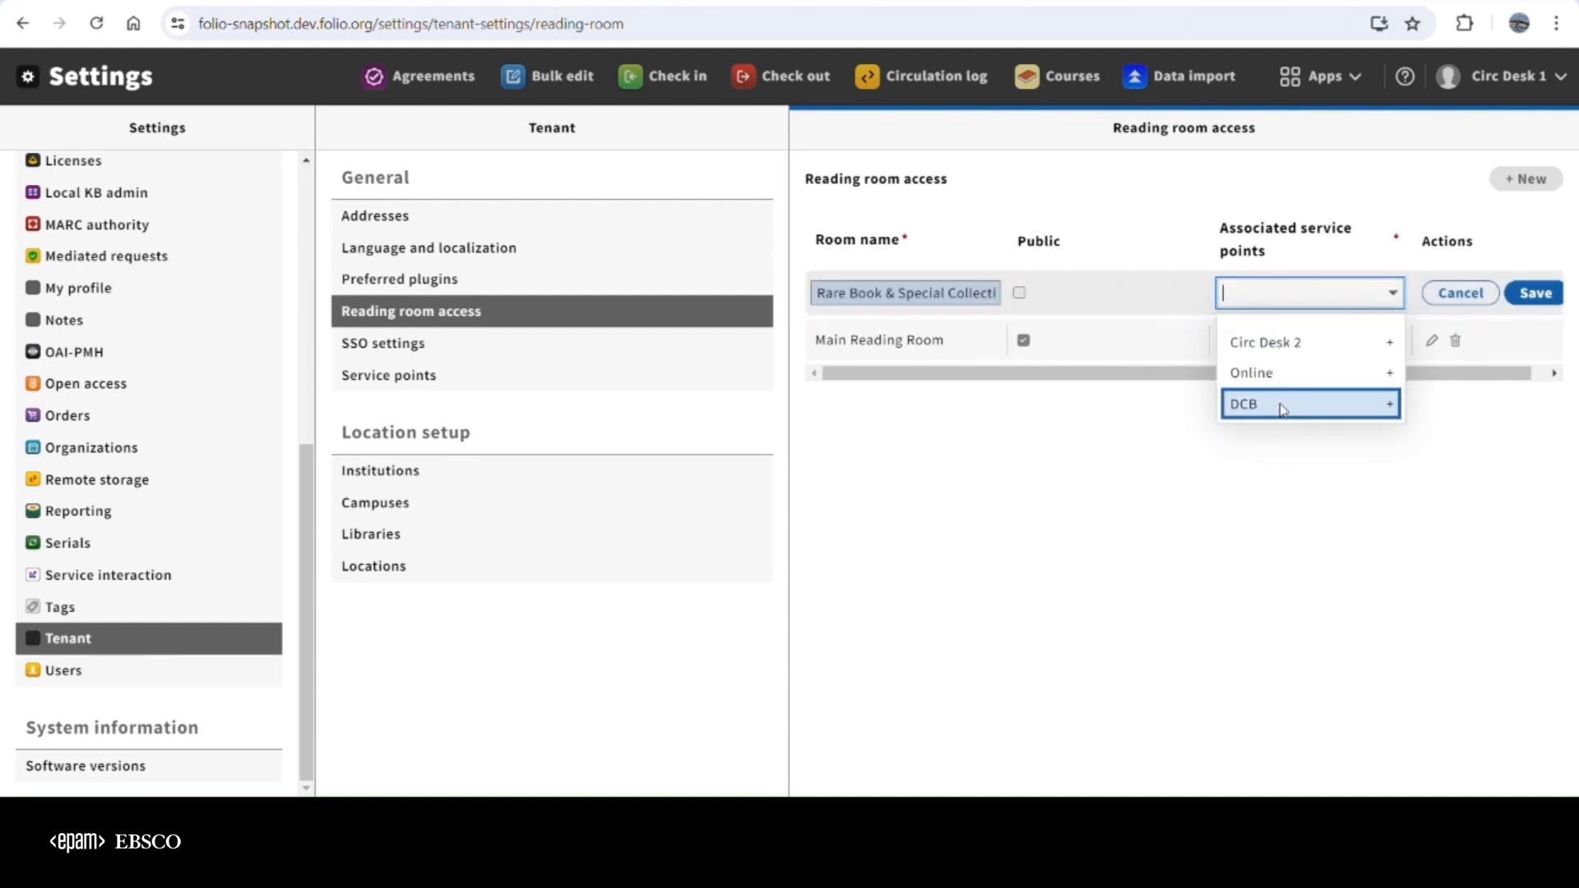
left_click(1294, 347)
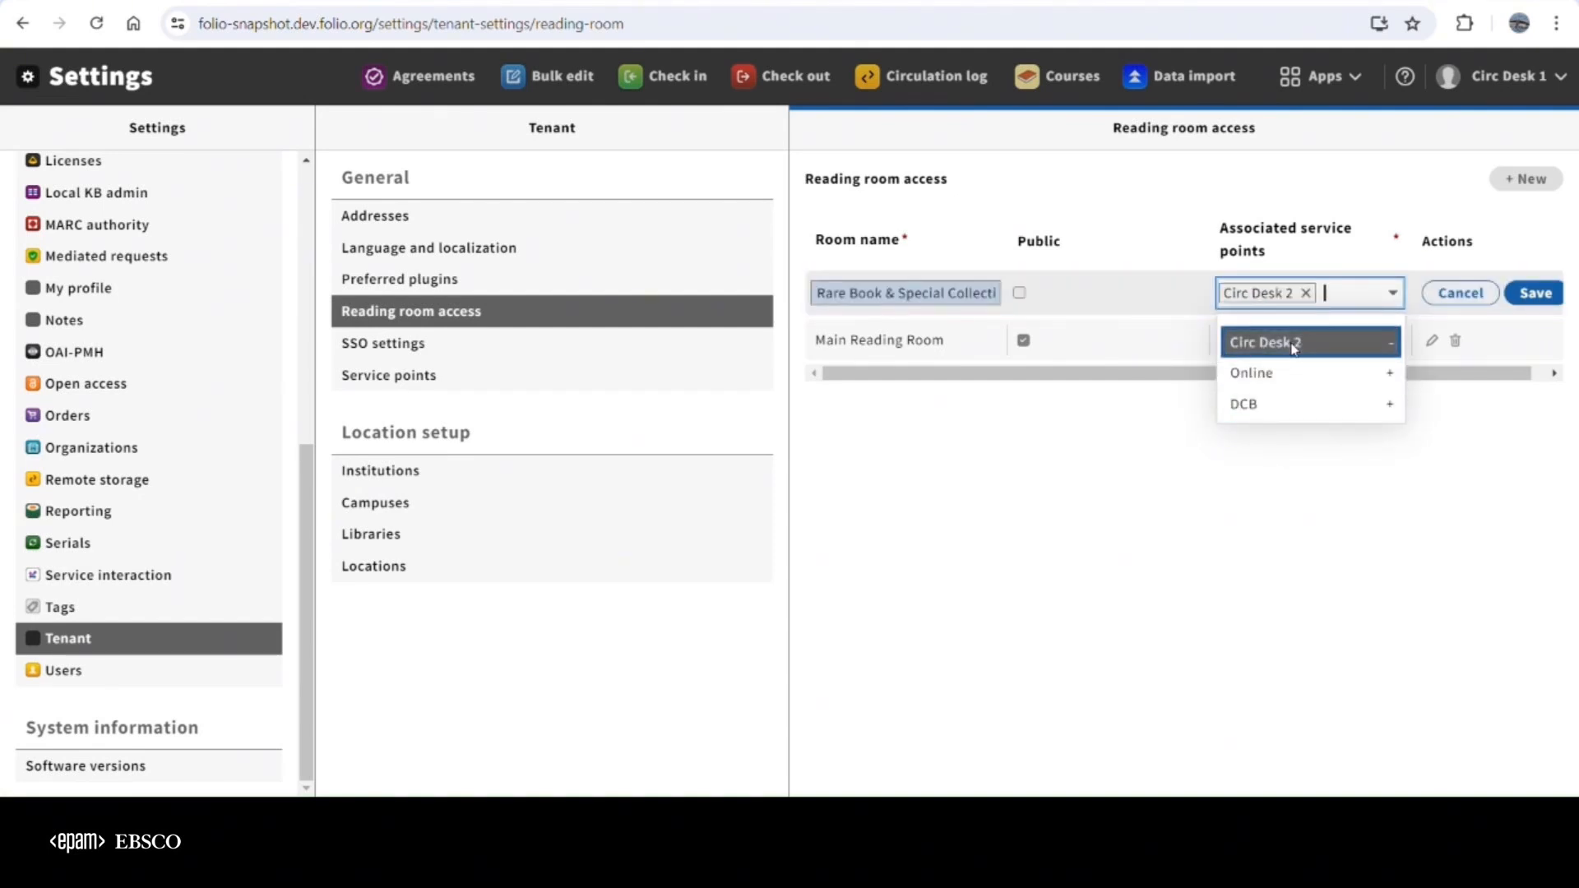
left_click(1538, 294)
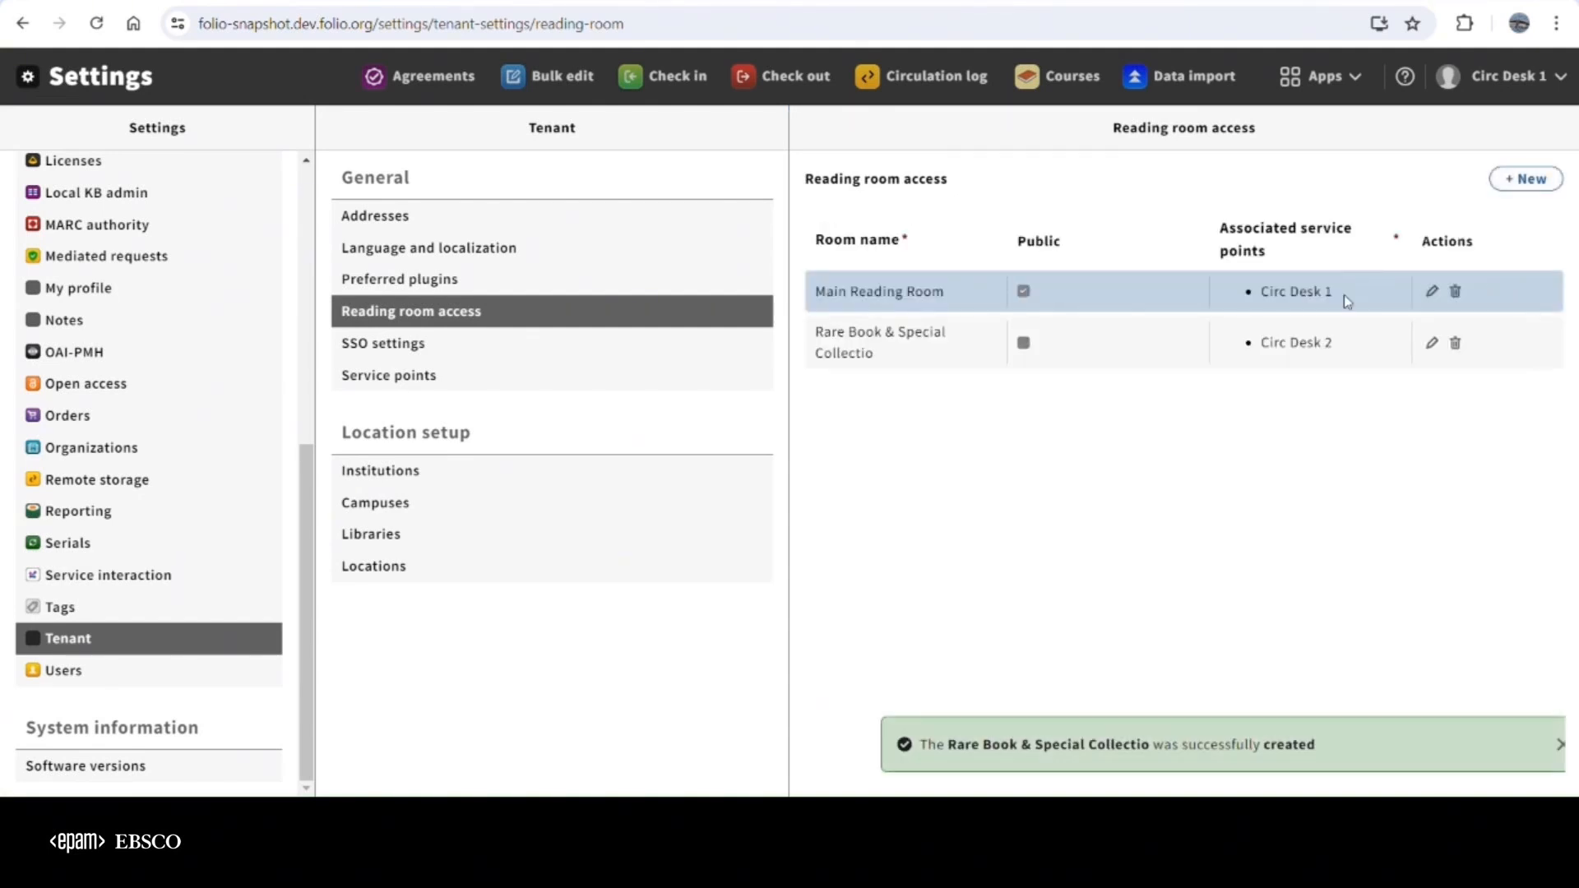
Switch to the Users app and filter the user search by the Demo patron group
left_click(1344, 77)
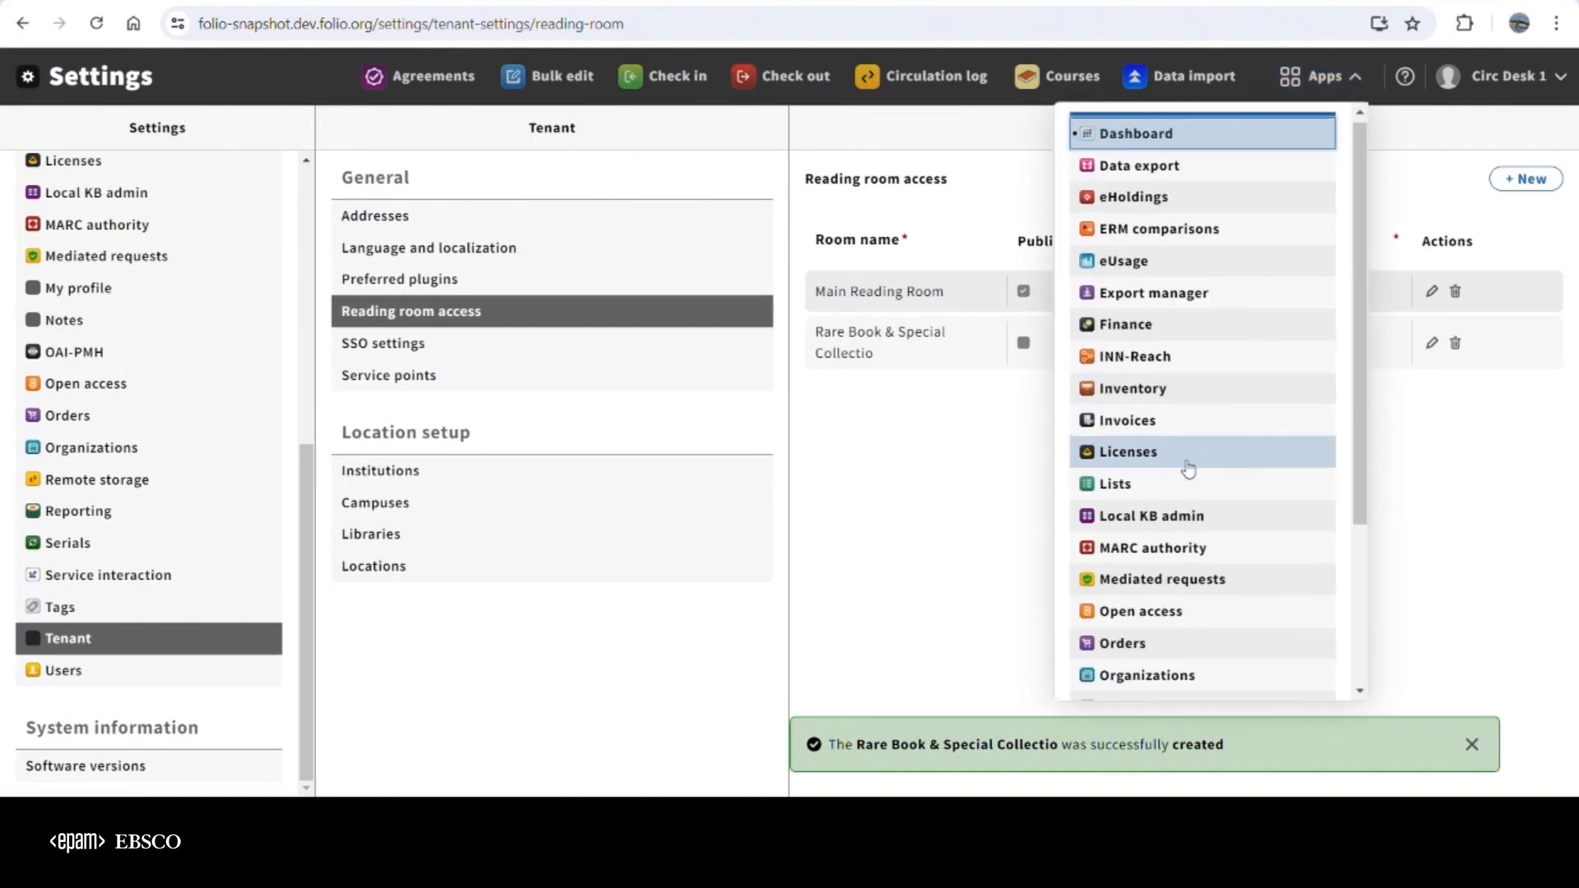
scroll(1192, 494, "down", 3)
left_click(1136, 666)
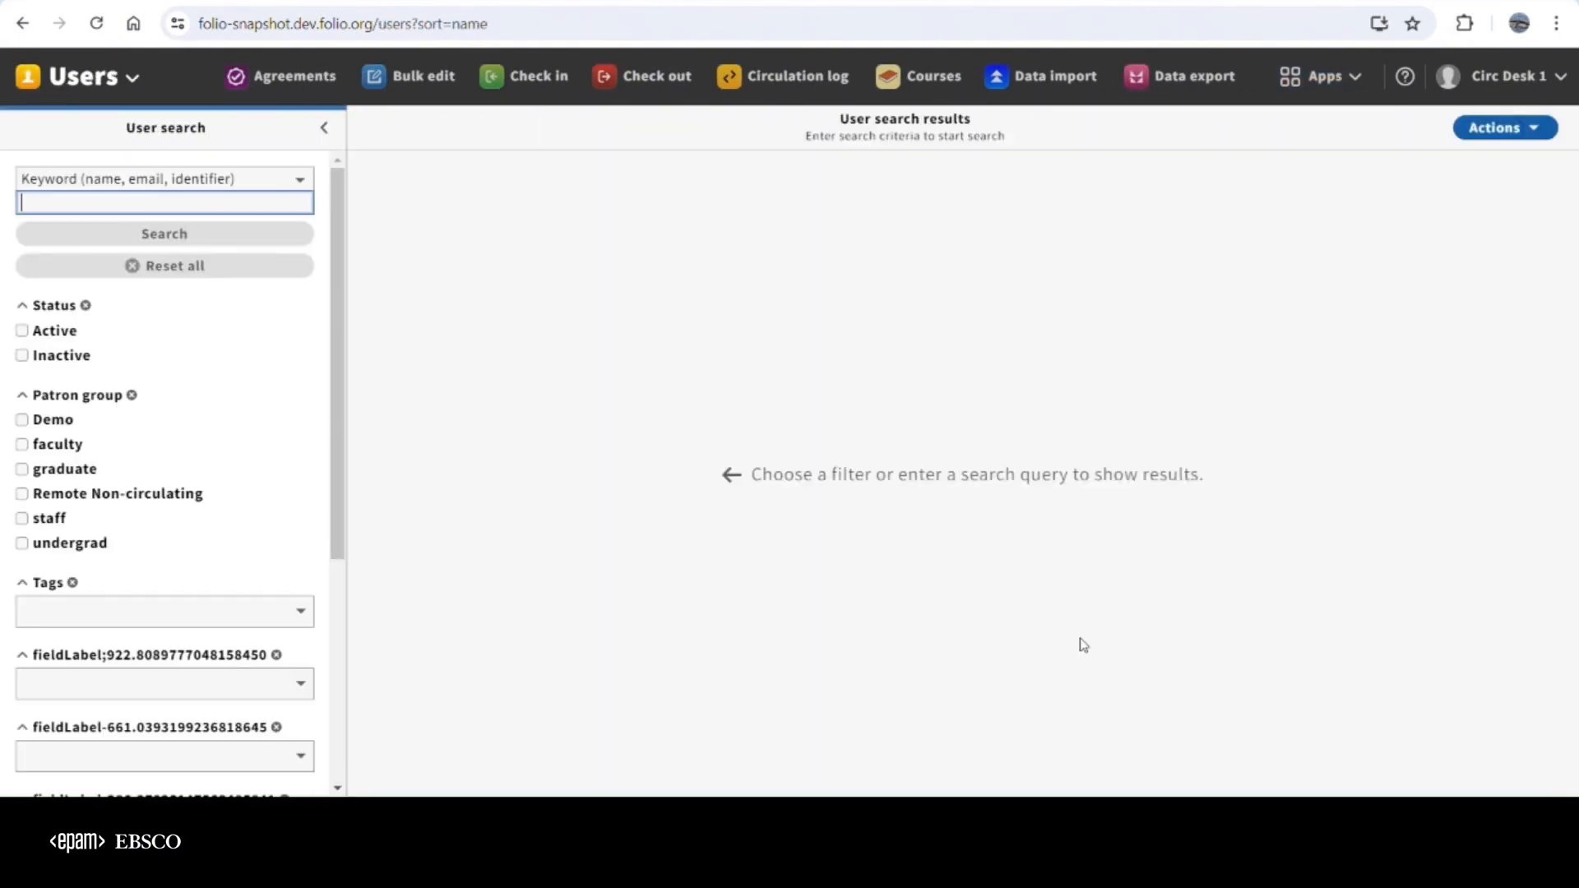
left_click(22, 421)
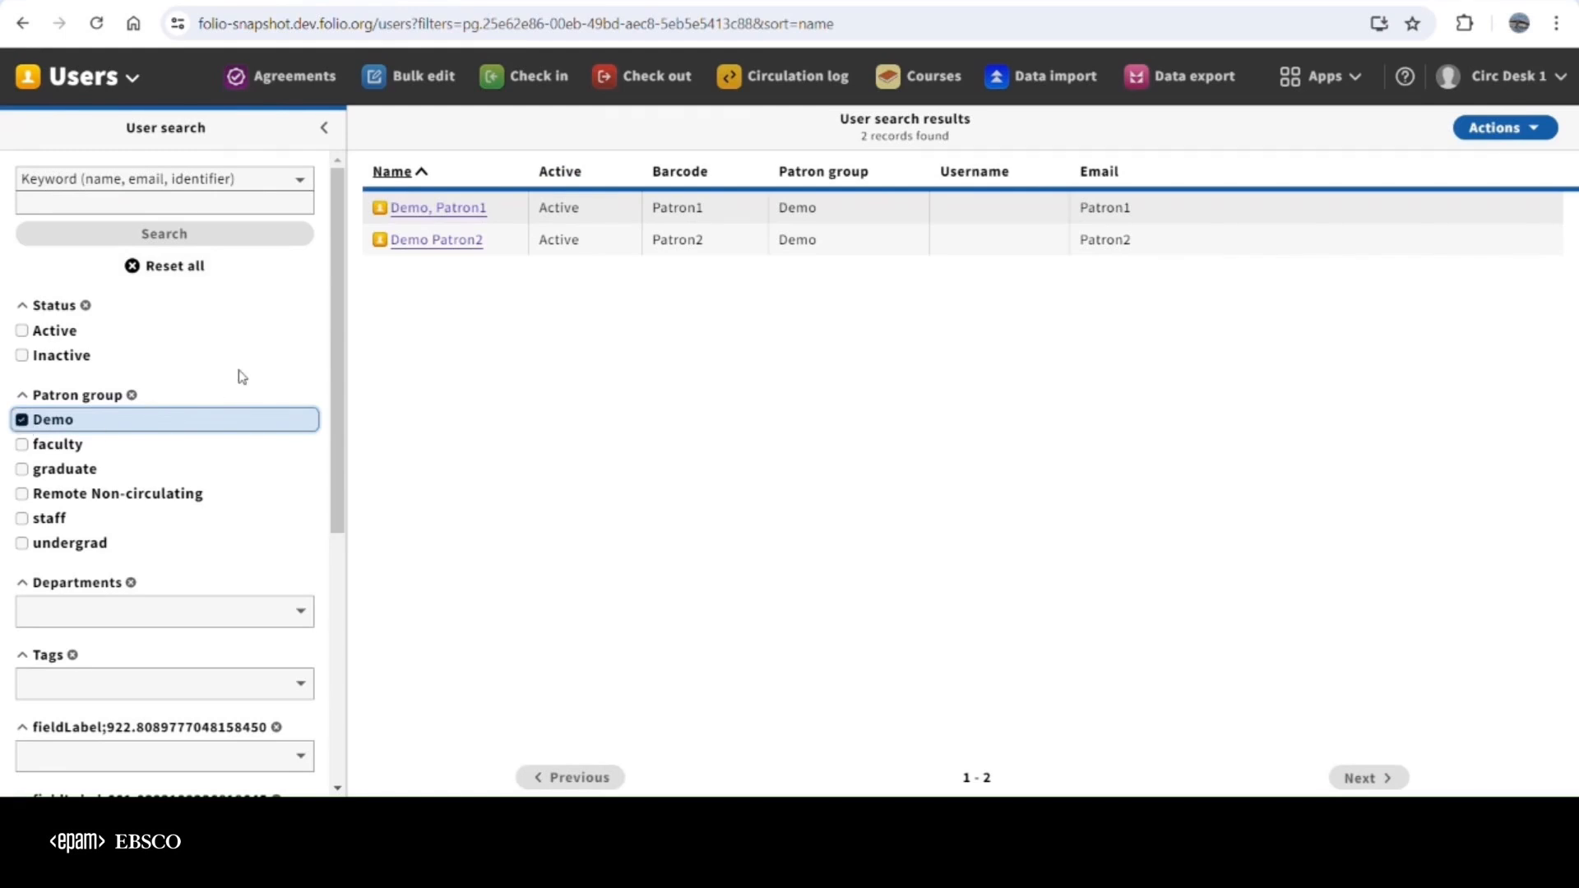
Examine the reading room access and user type in the record of the first Demo-group patron
left_click(470, 214)
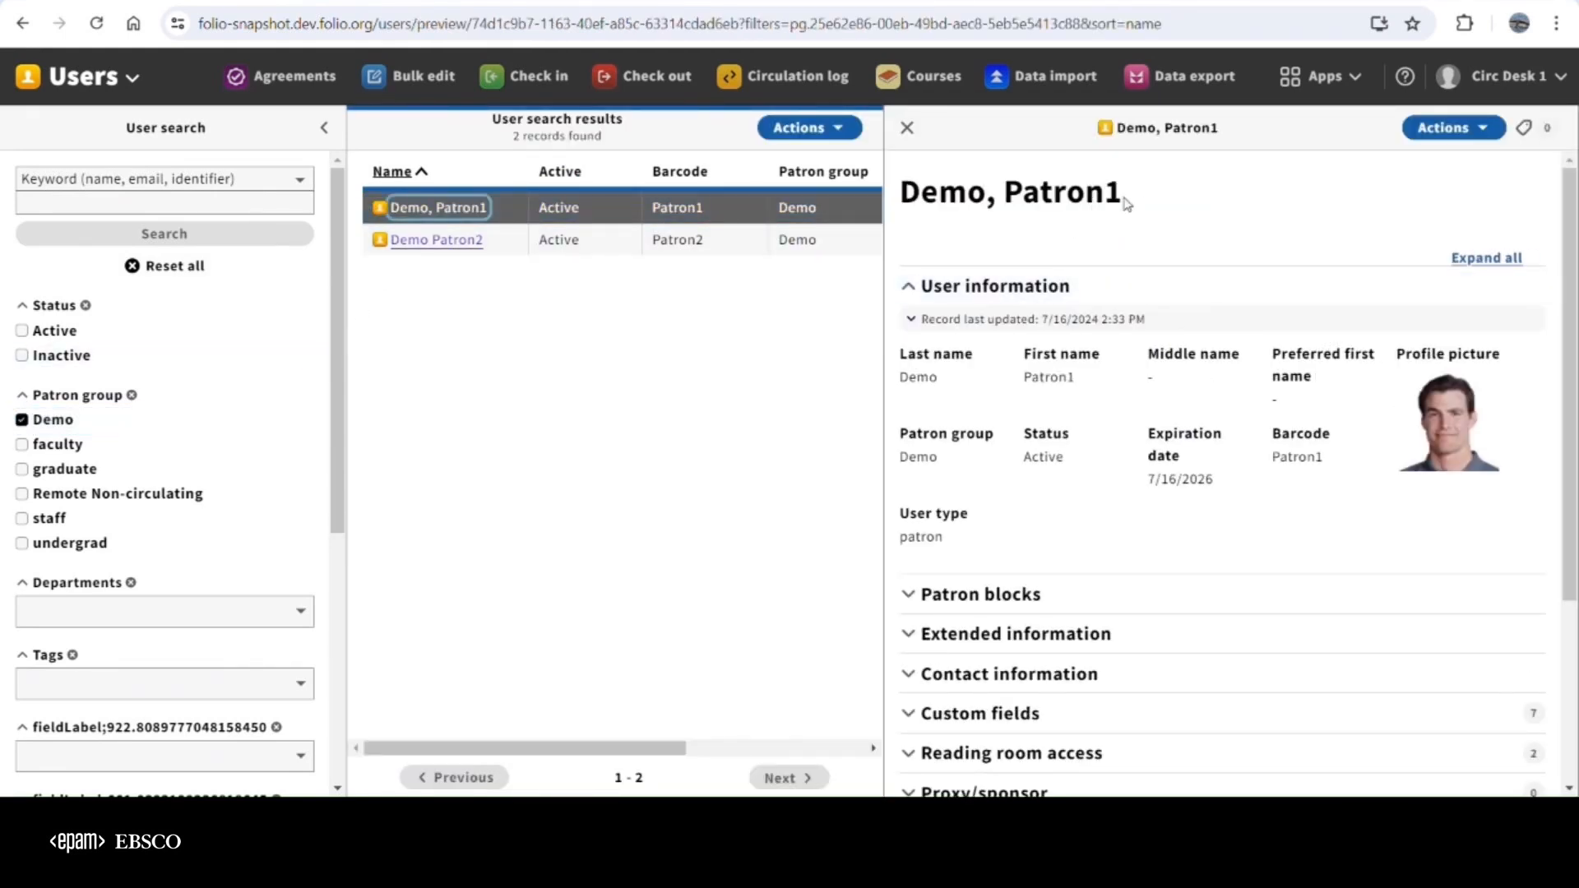
scroll(1142, 216, "down", 3)
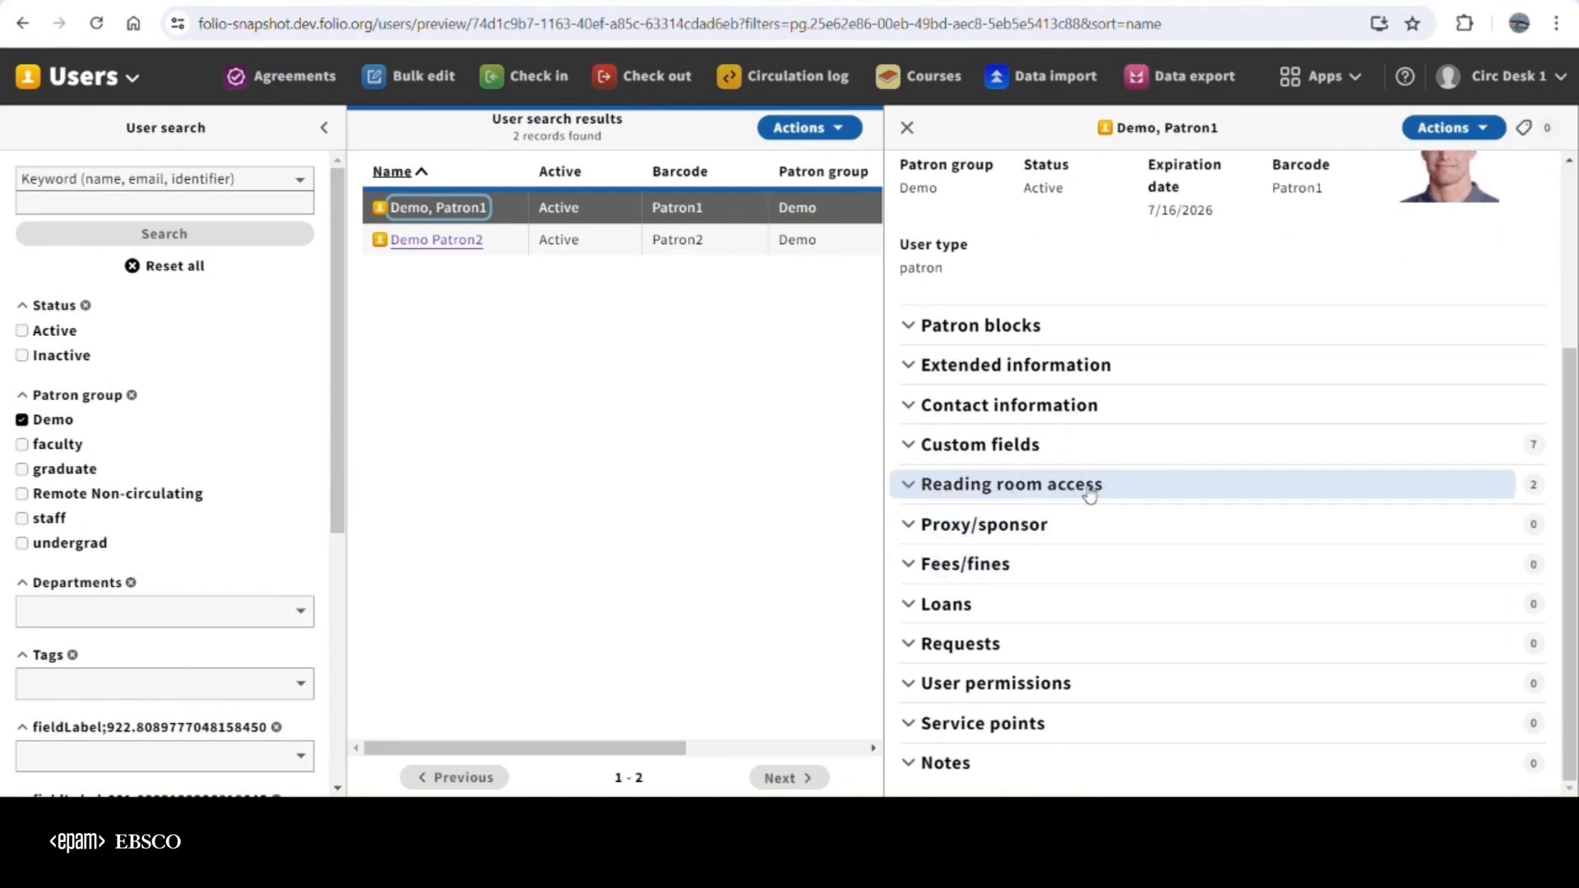
left_click(920, 492)
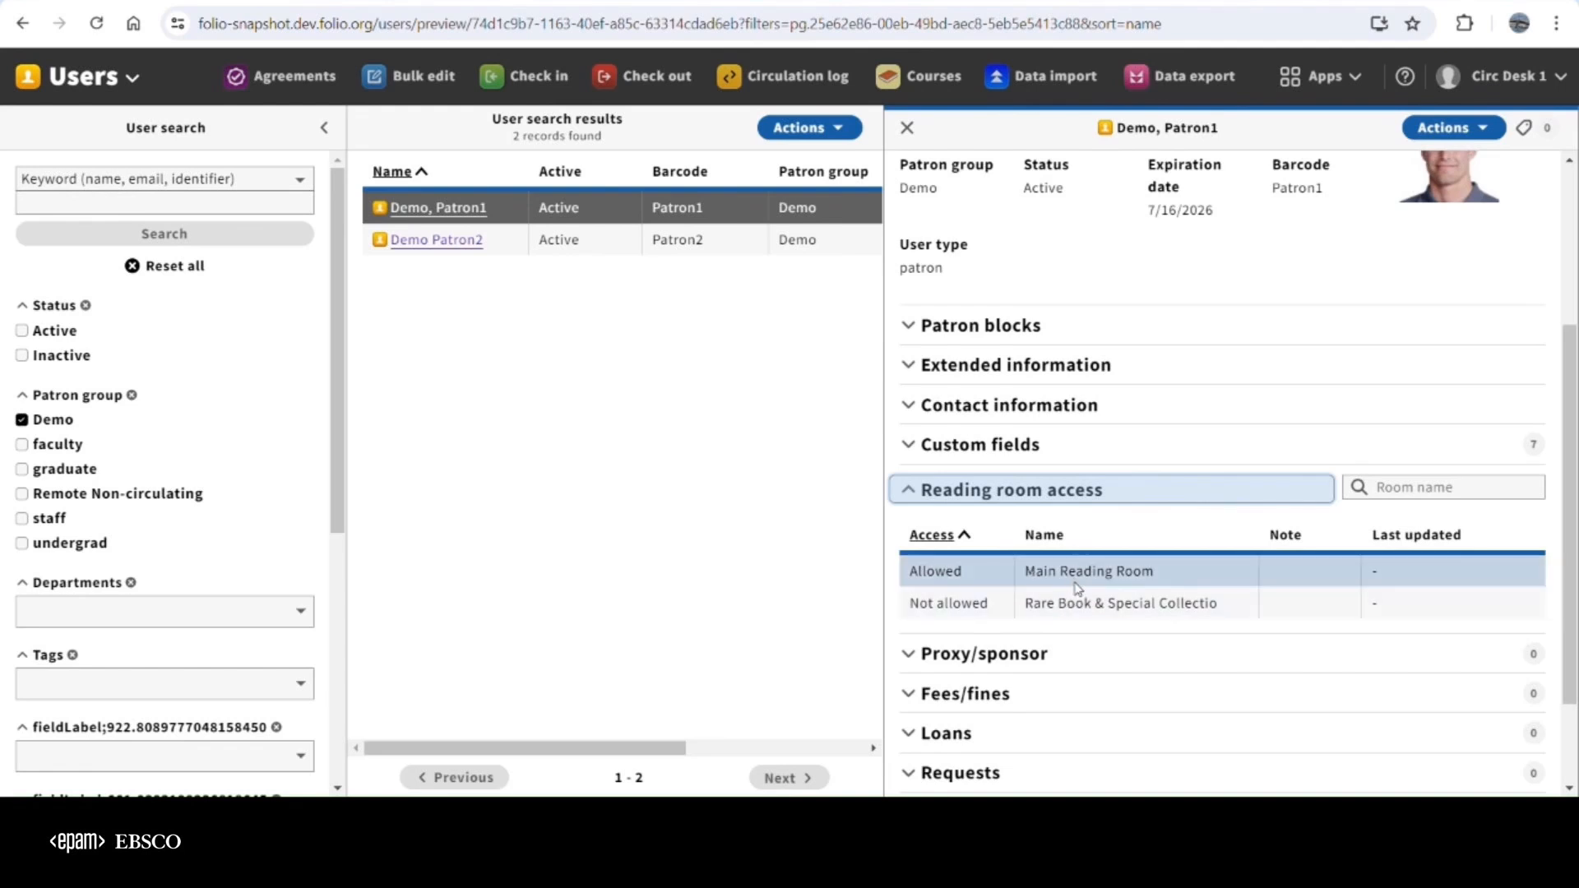
scroll(1071, 598, "down", 1)
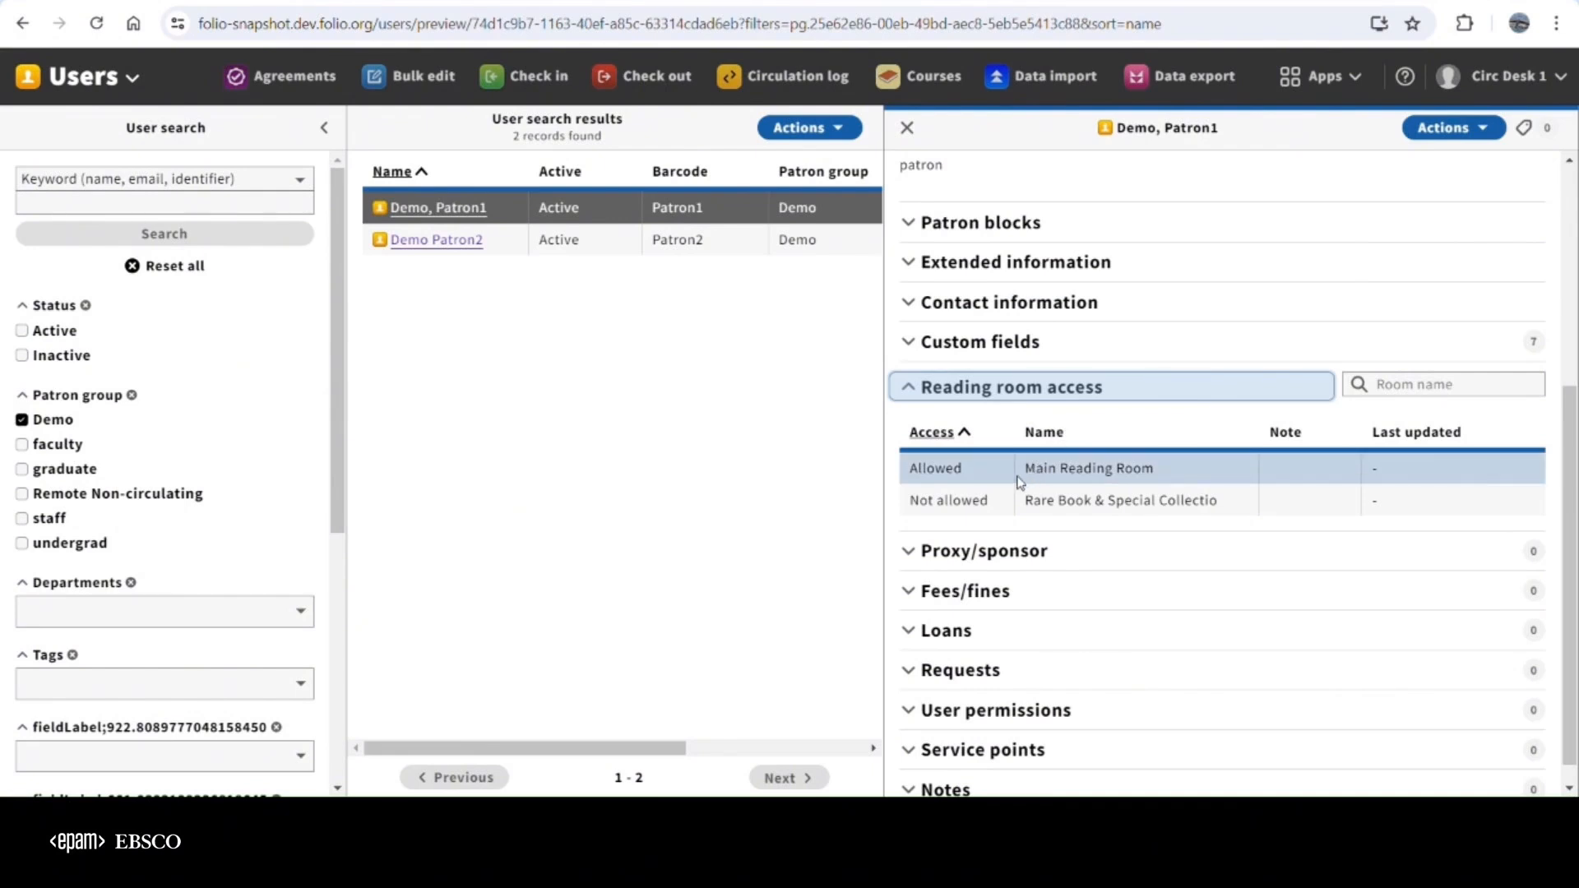
scroll(1020, 481, "up", 2)
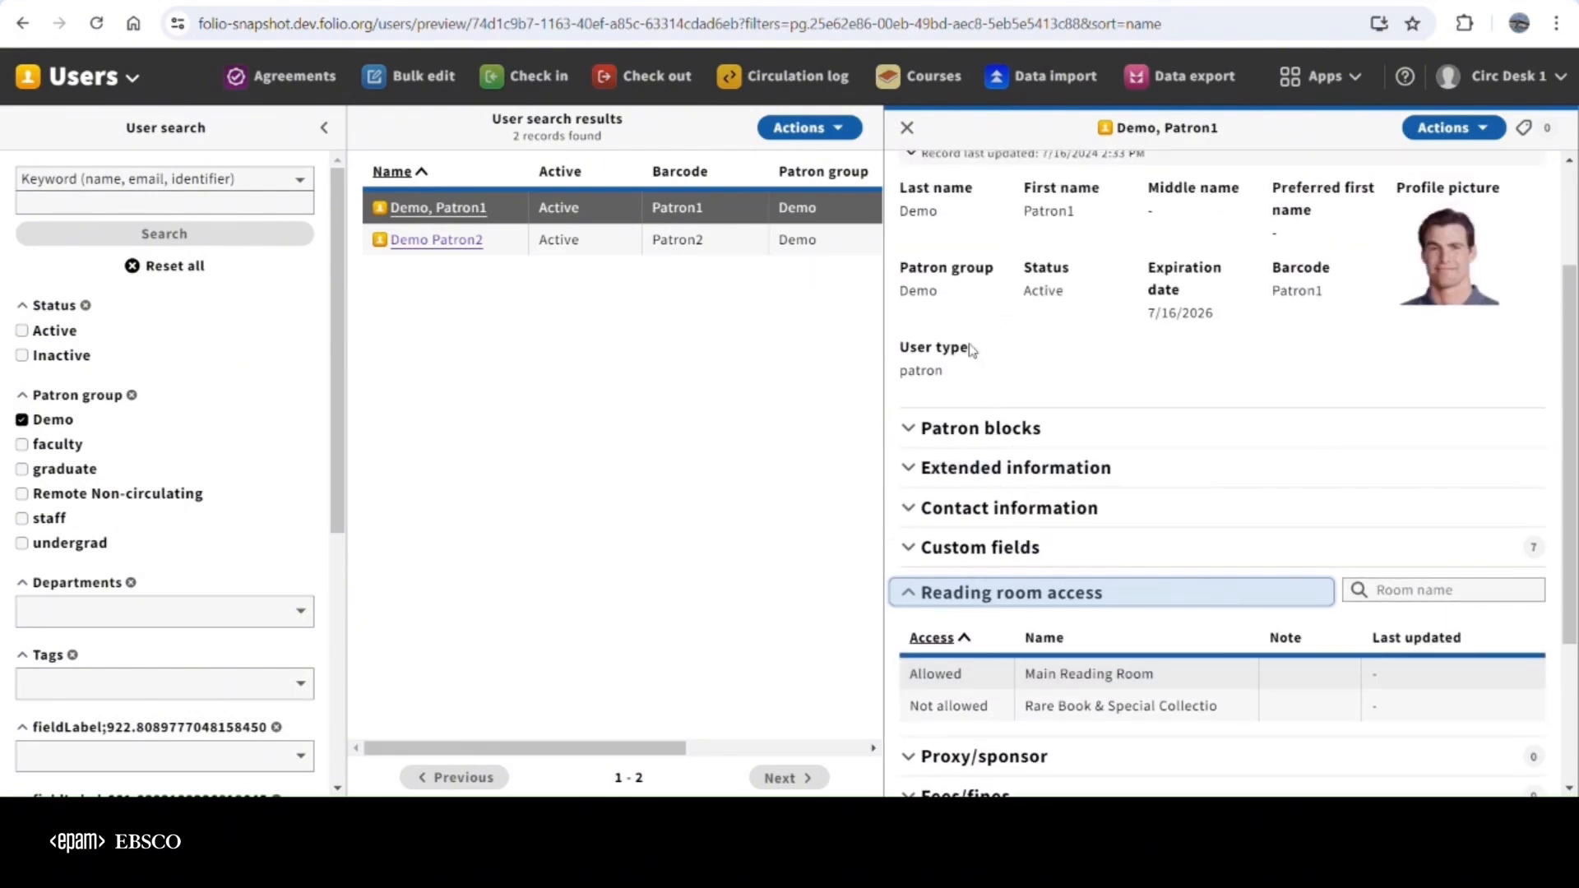
left_click_drag(948, 374, 898, 377)
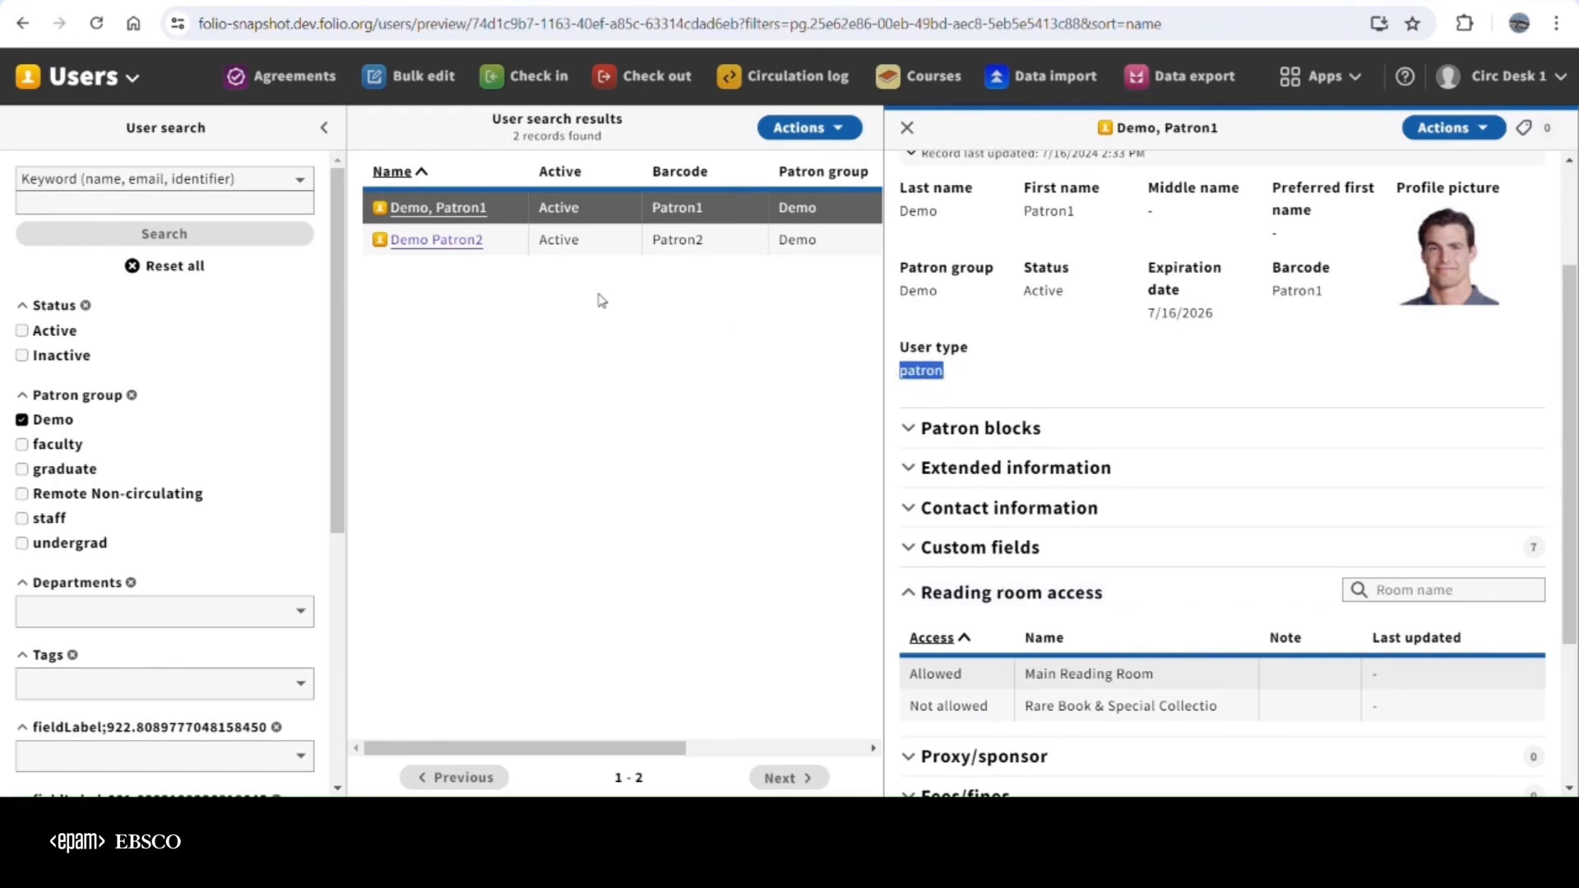
Check the second Demo-group patron's record for its user type and a reading room access section
left_click(448, 247)
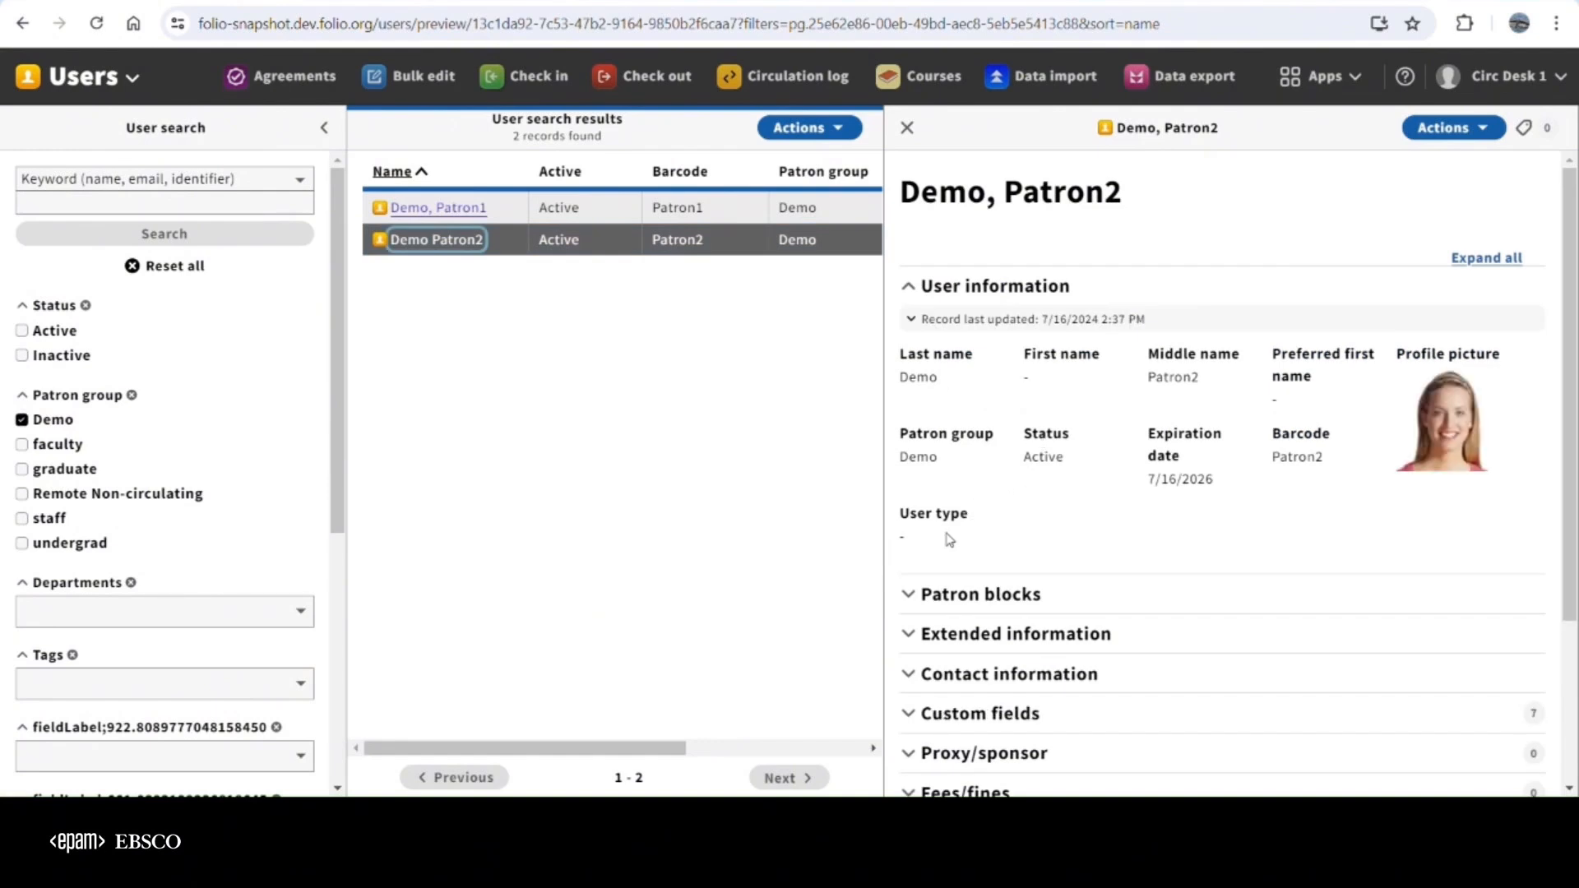
scroll(964, 540, "down", 3)
scroll(985, 658, "down", 1)
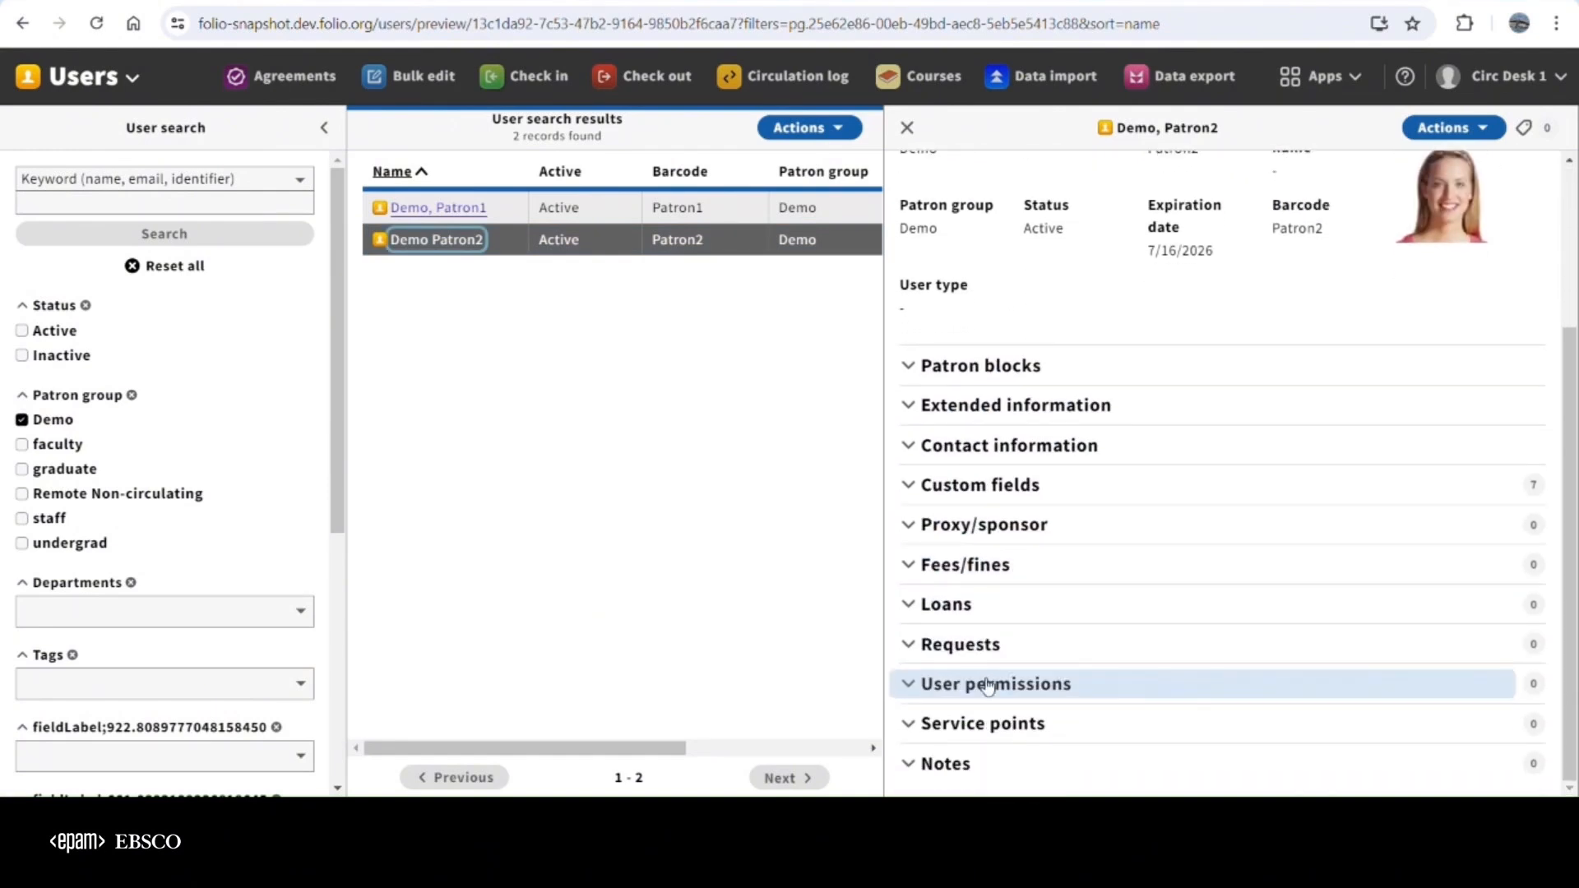
scroll(993, 623, "up", 5)
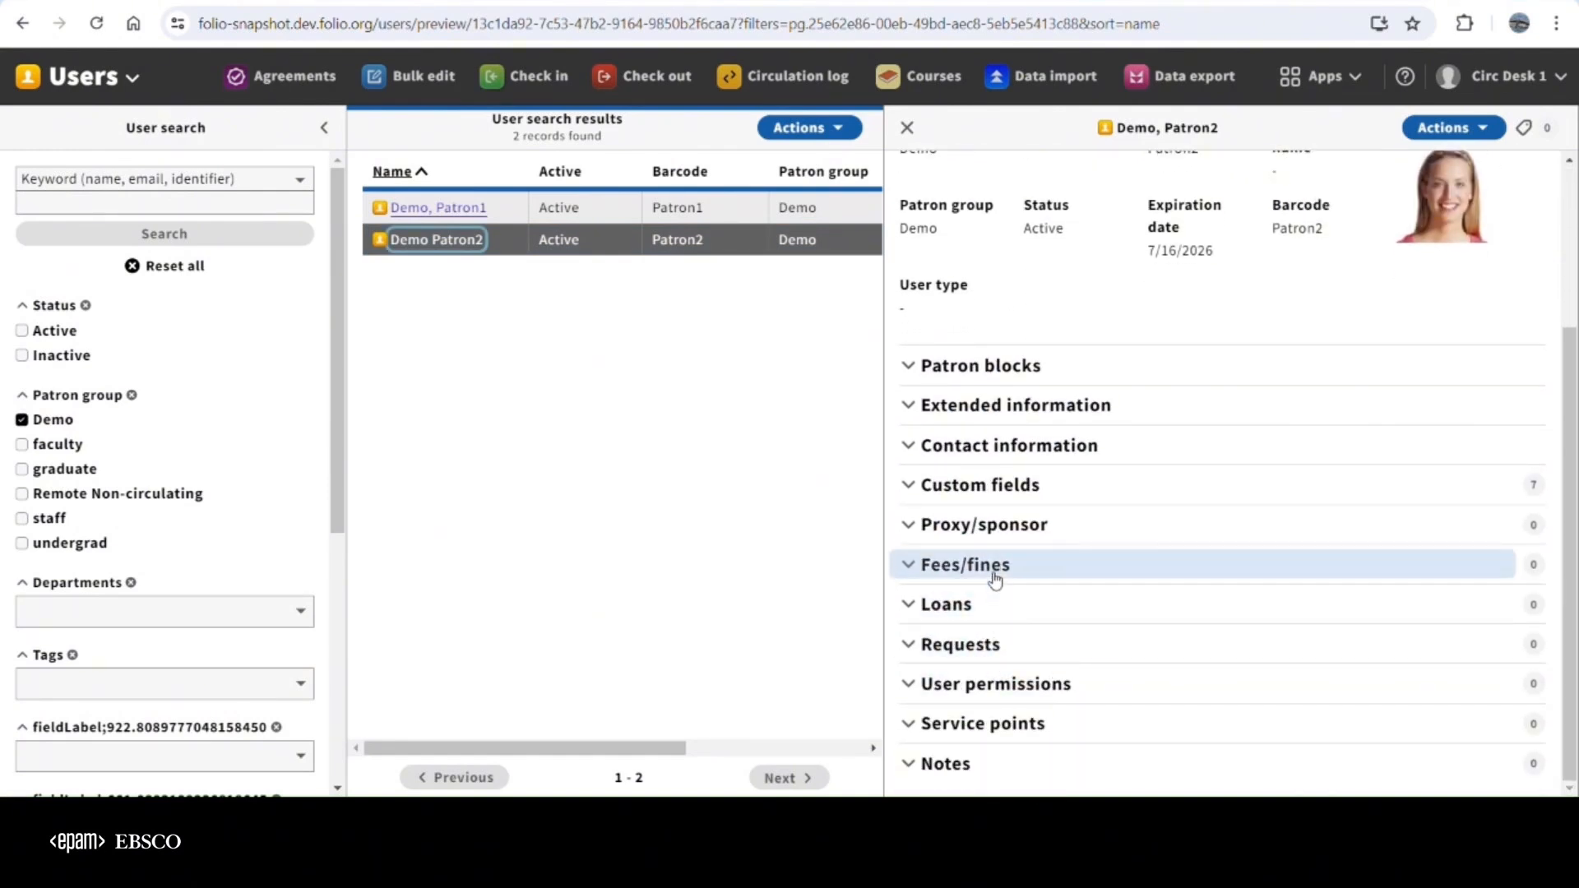
Set the second Demo-group patron's user type to Patron, save the record and display its reading room access
left_click(1454, 128)
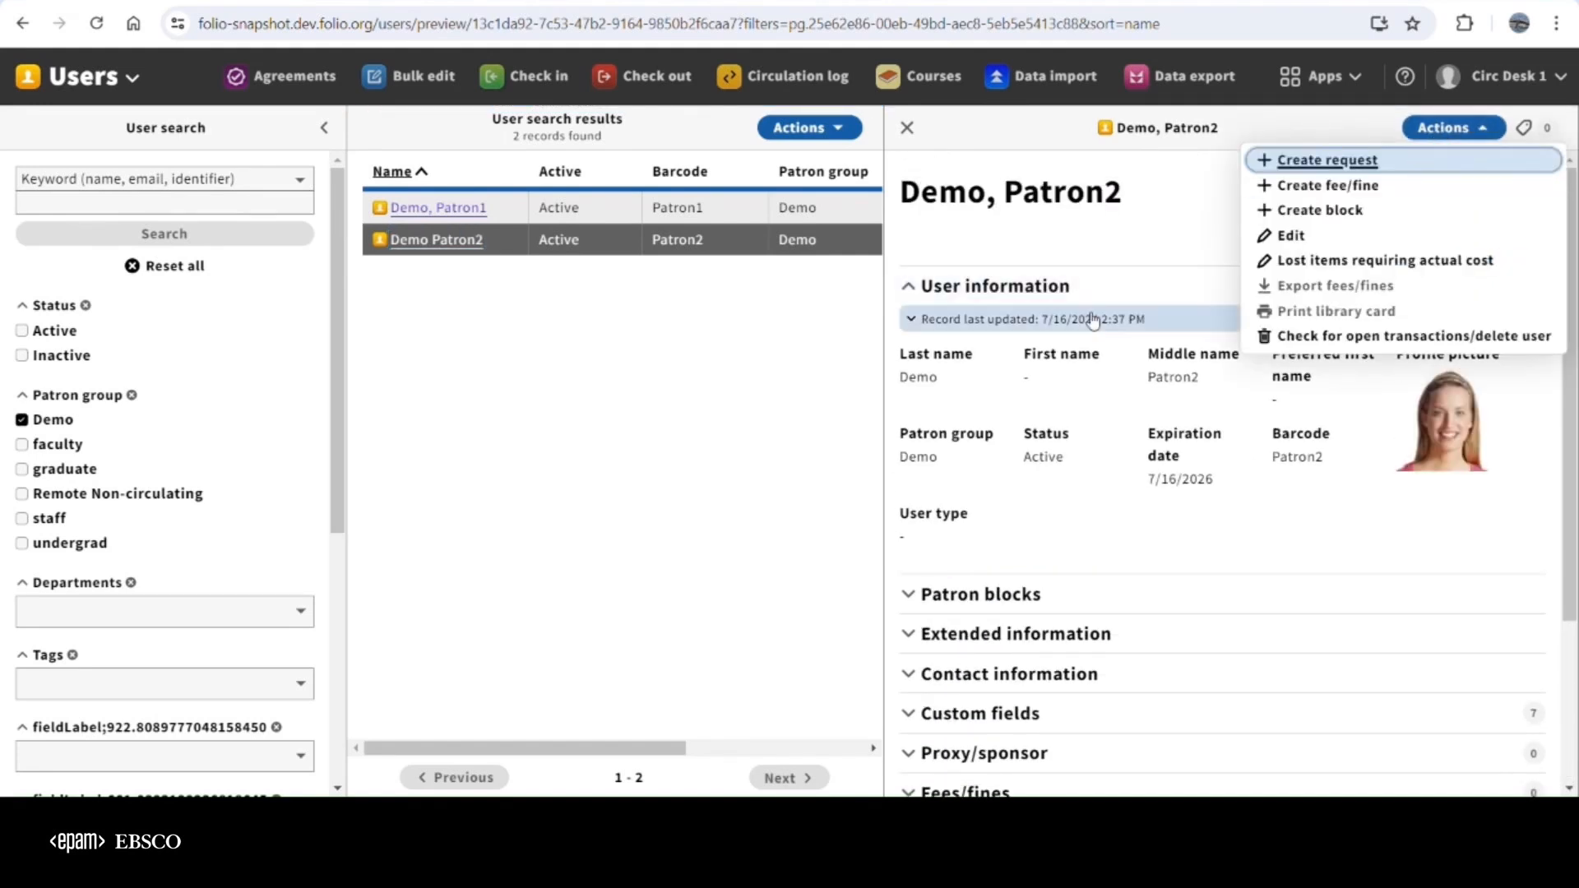
left_click(1290, 236)
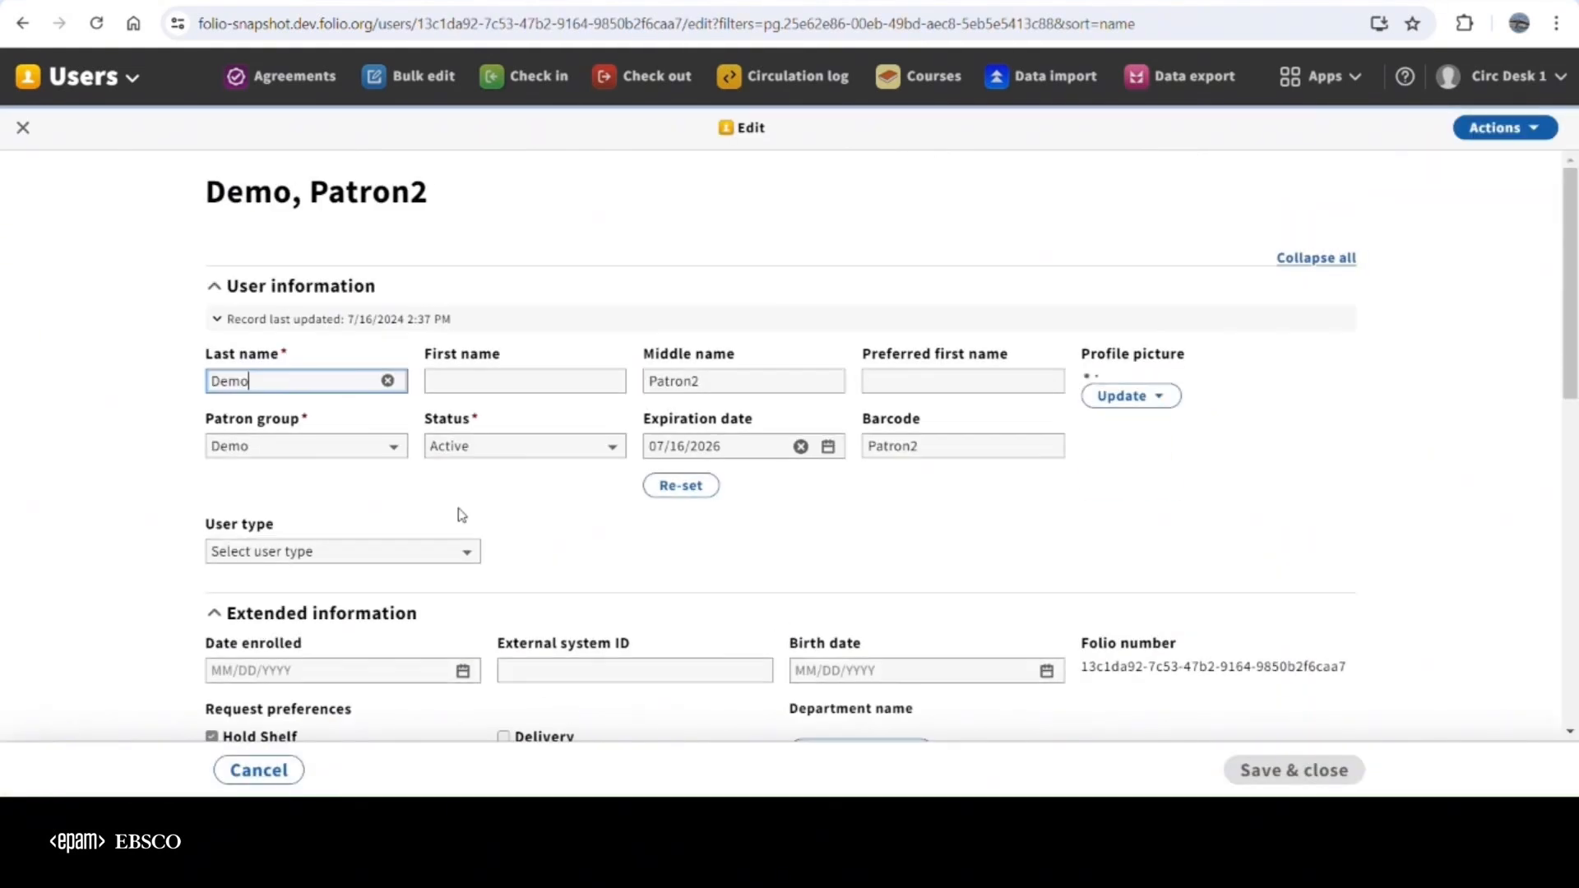
left_click(248, 612)
left_click(1291, 773)
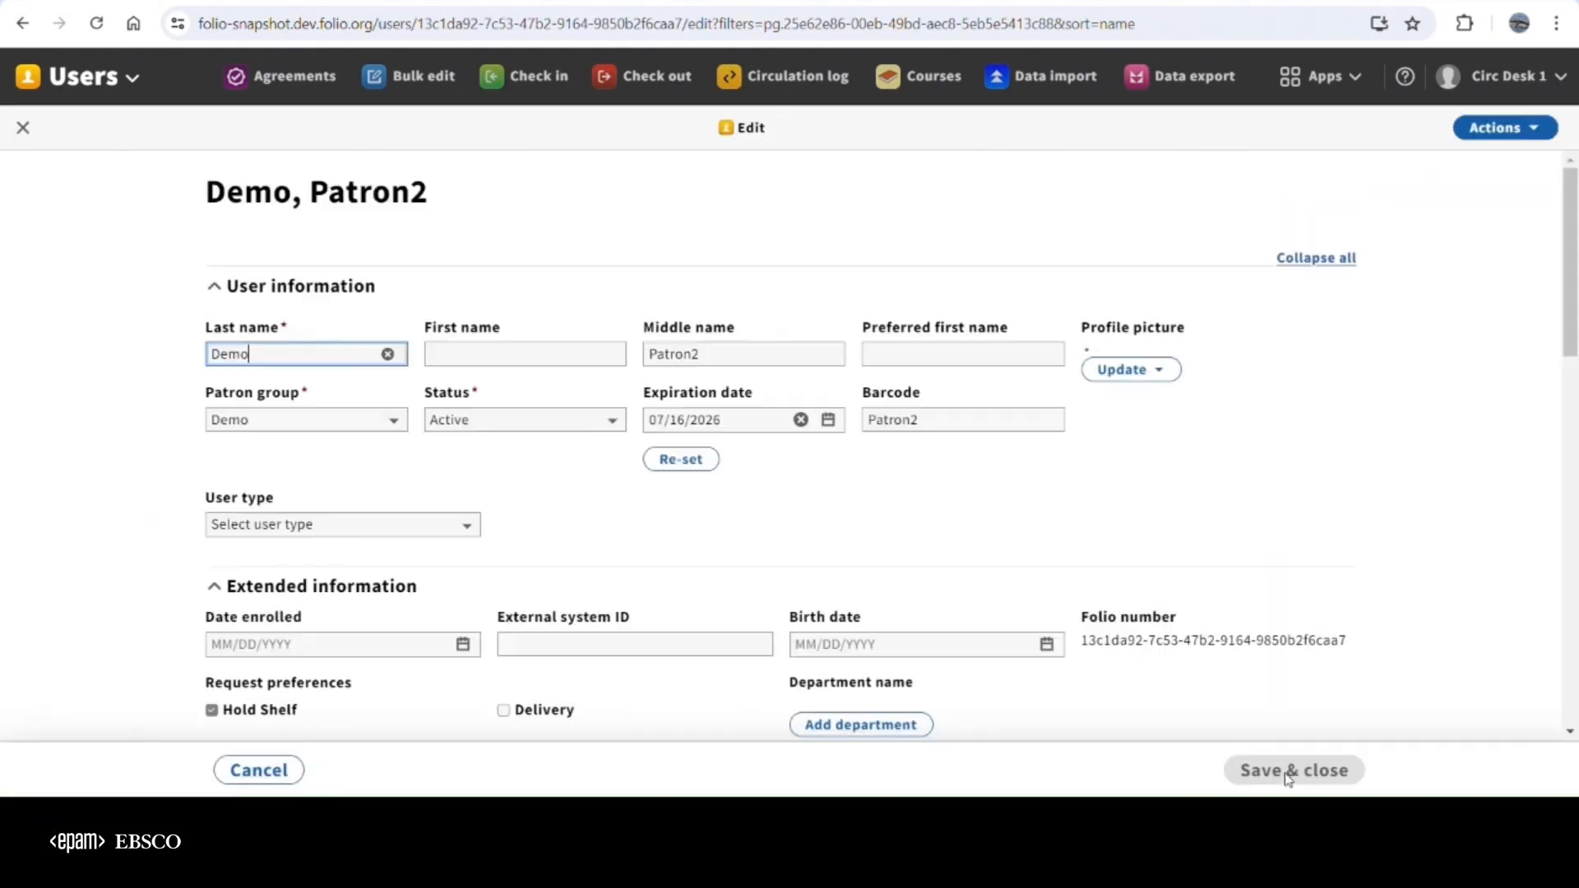
scroll(1046, 603, "down", 1)
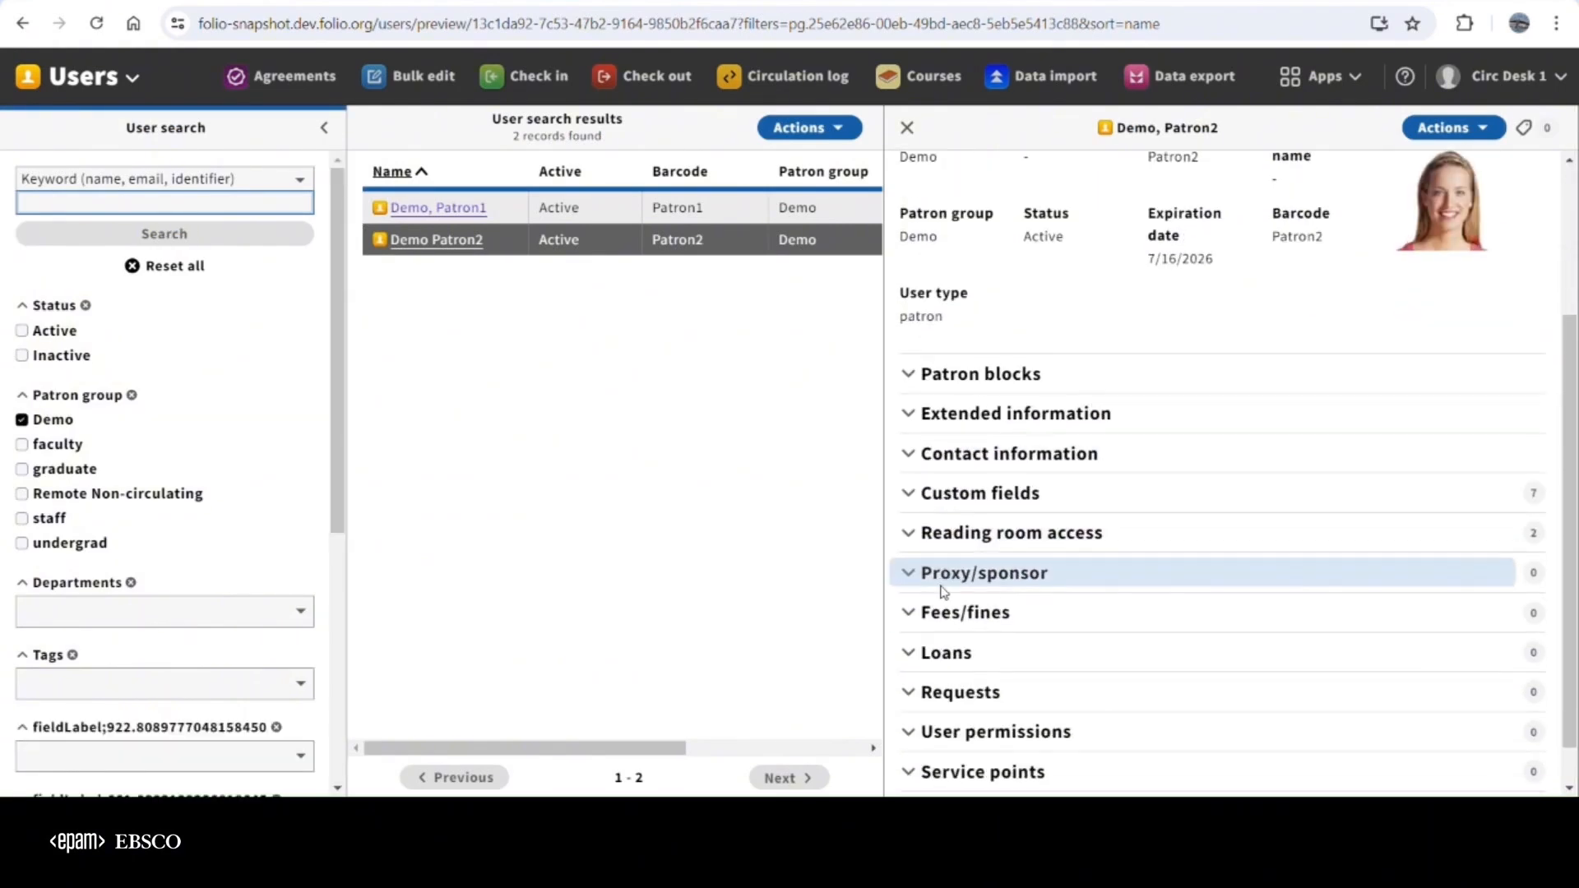
left_click(938, 496)
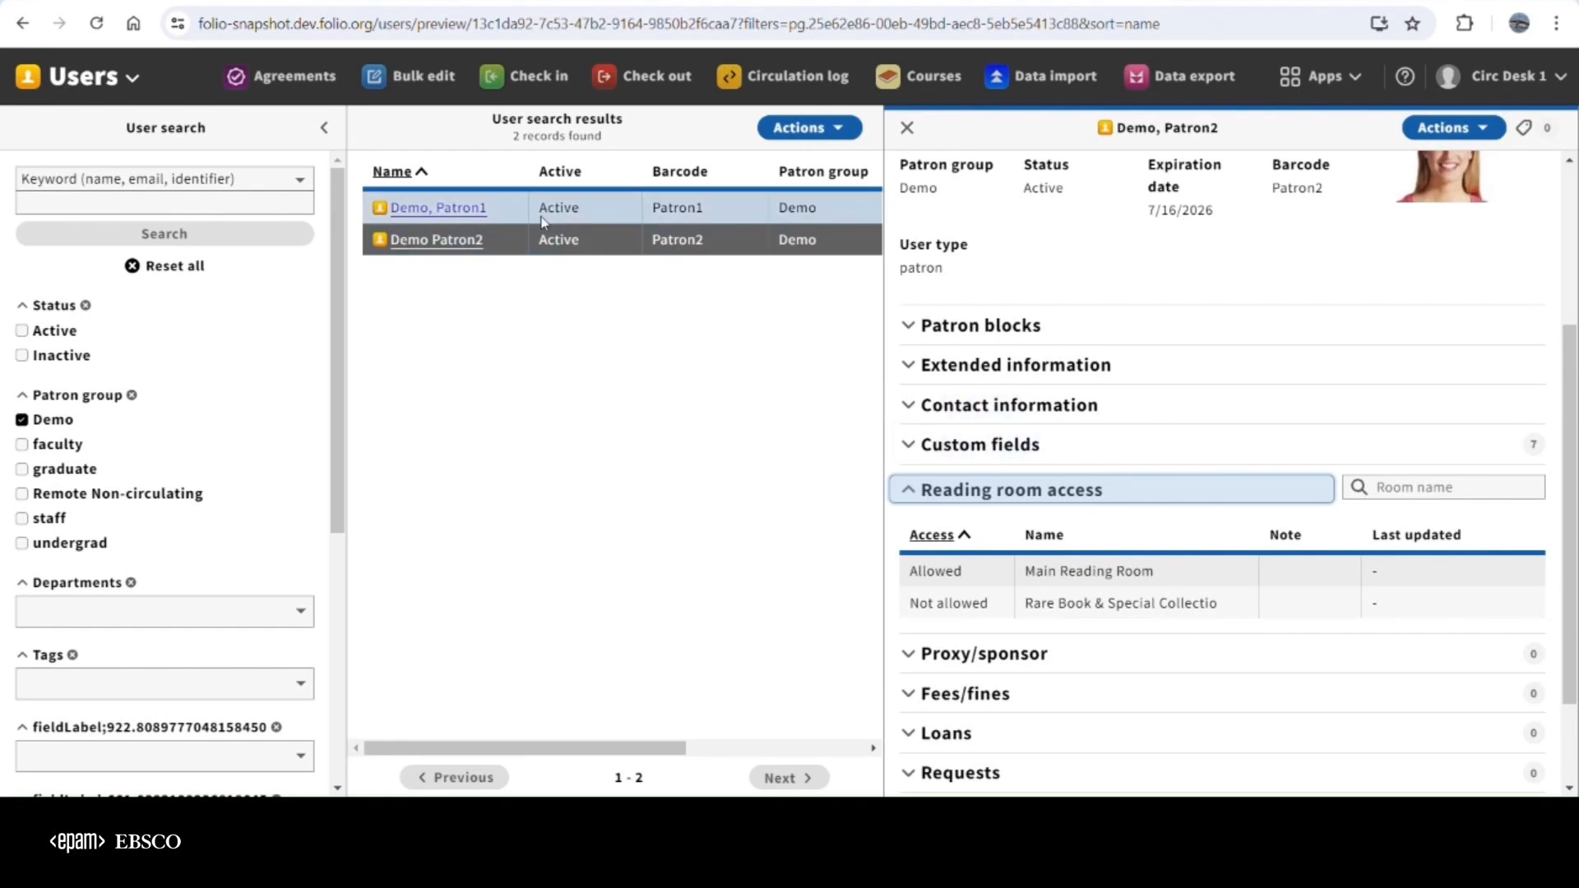
Edit the first Demo-group patron's record and set the Rare Book & Special Collectio reading room access to Allowed
left_click(437, 209)
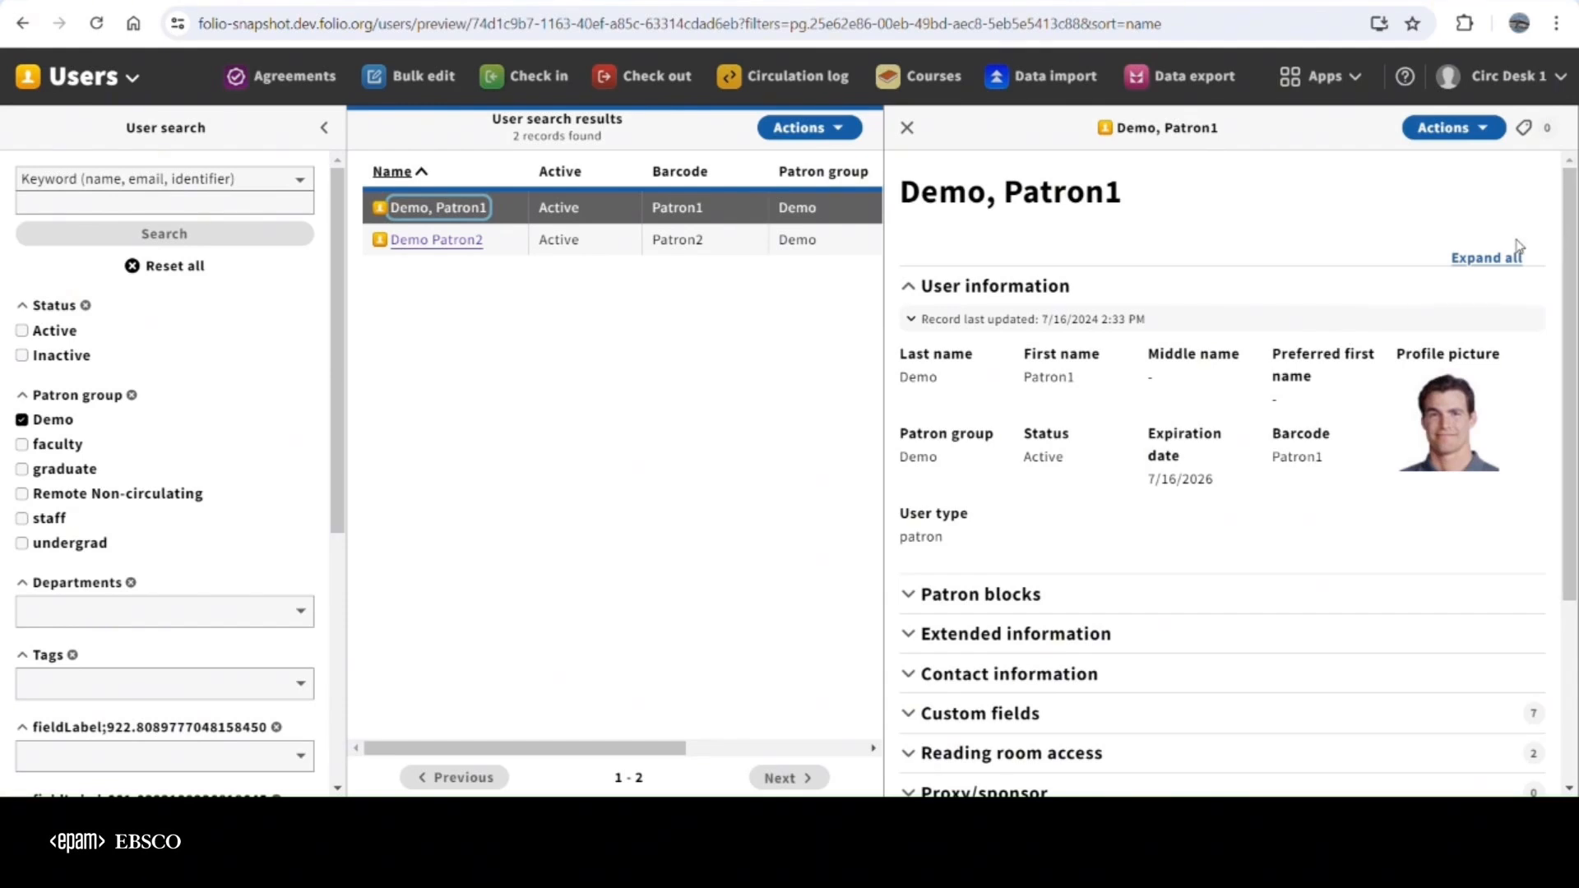
left_click(1429, 135)
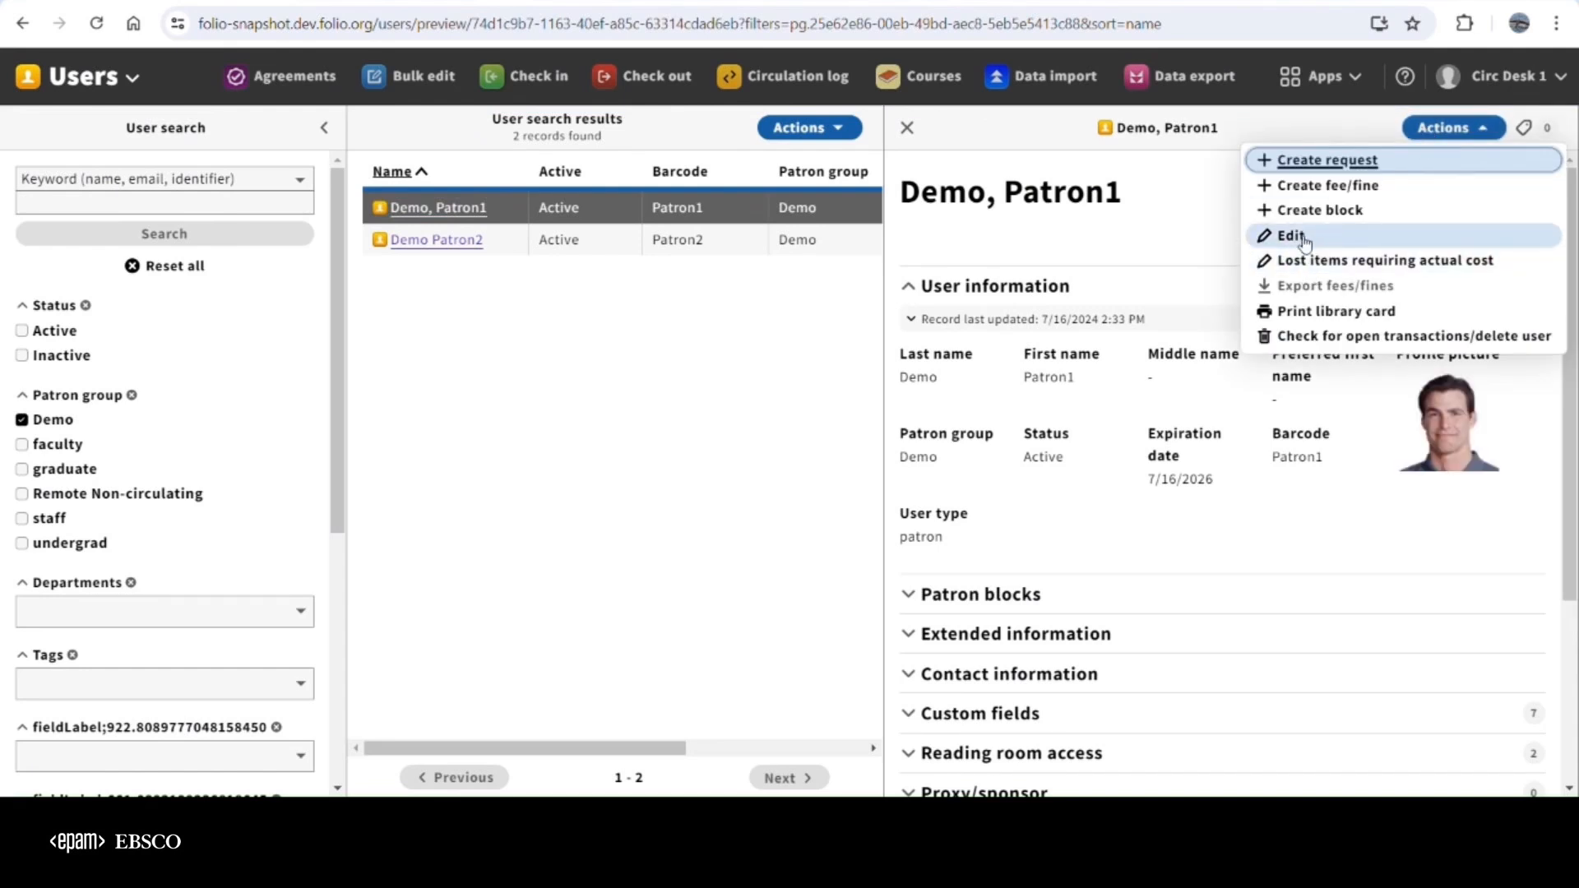
left_click(1304, 238)
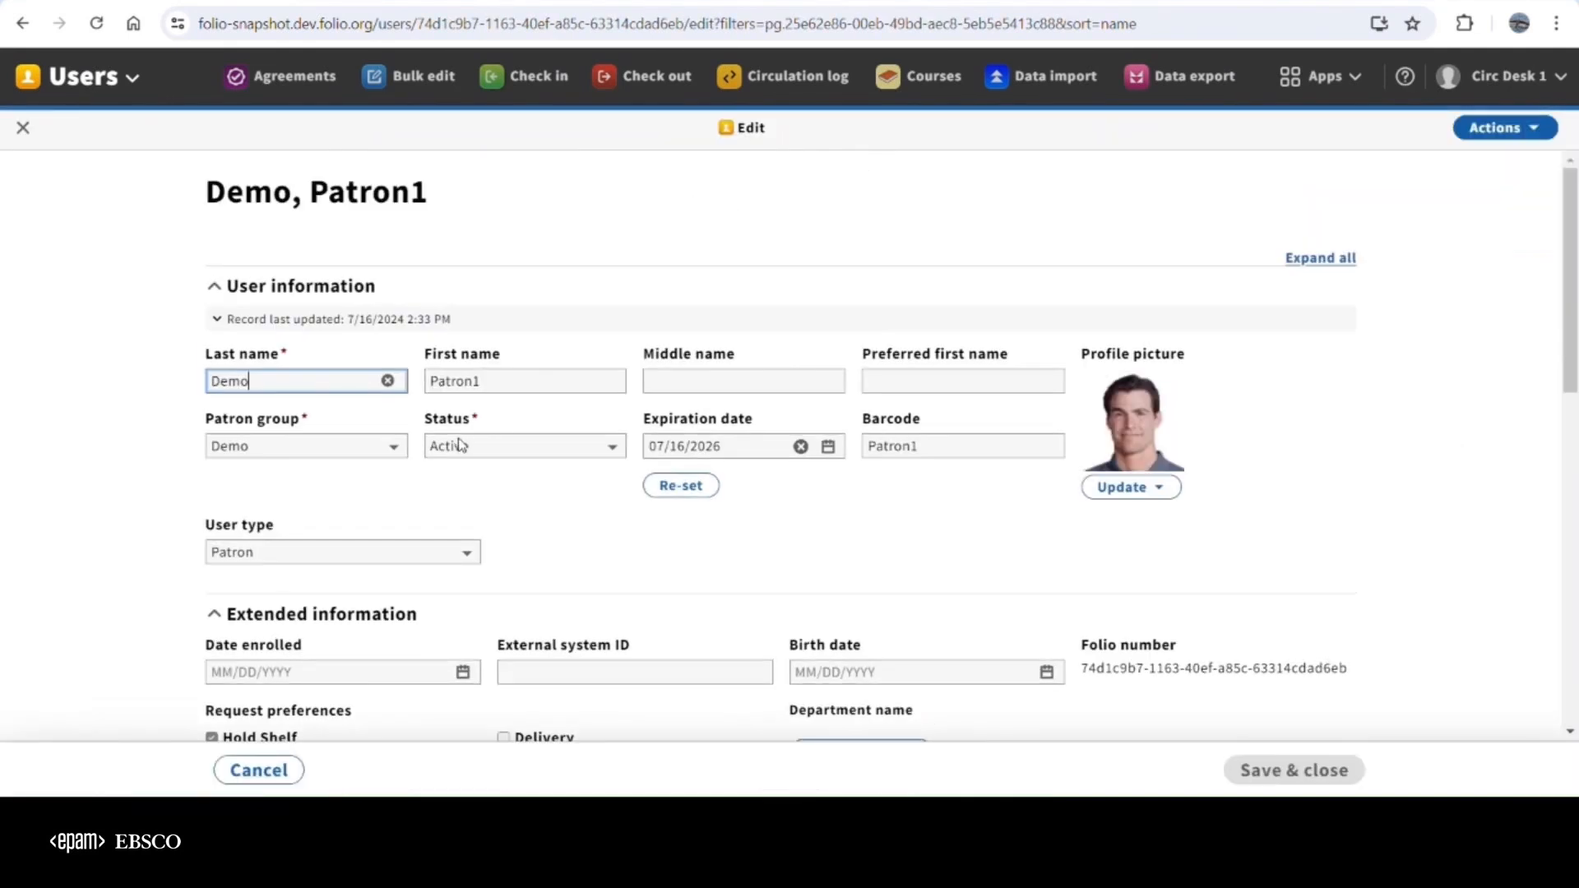
scroll(456, 448, "down", 10)
left_click(294, 584)
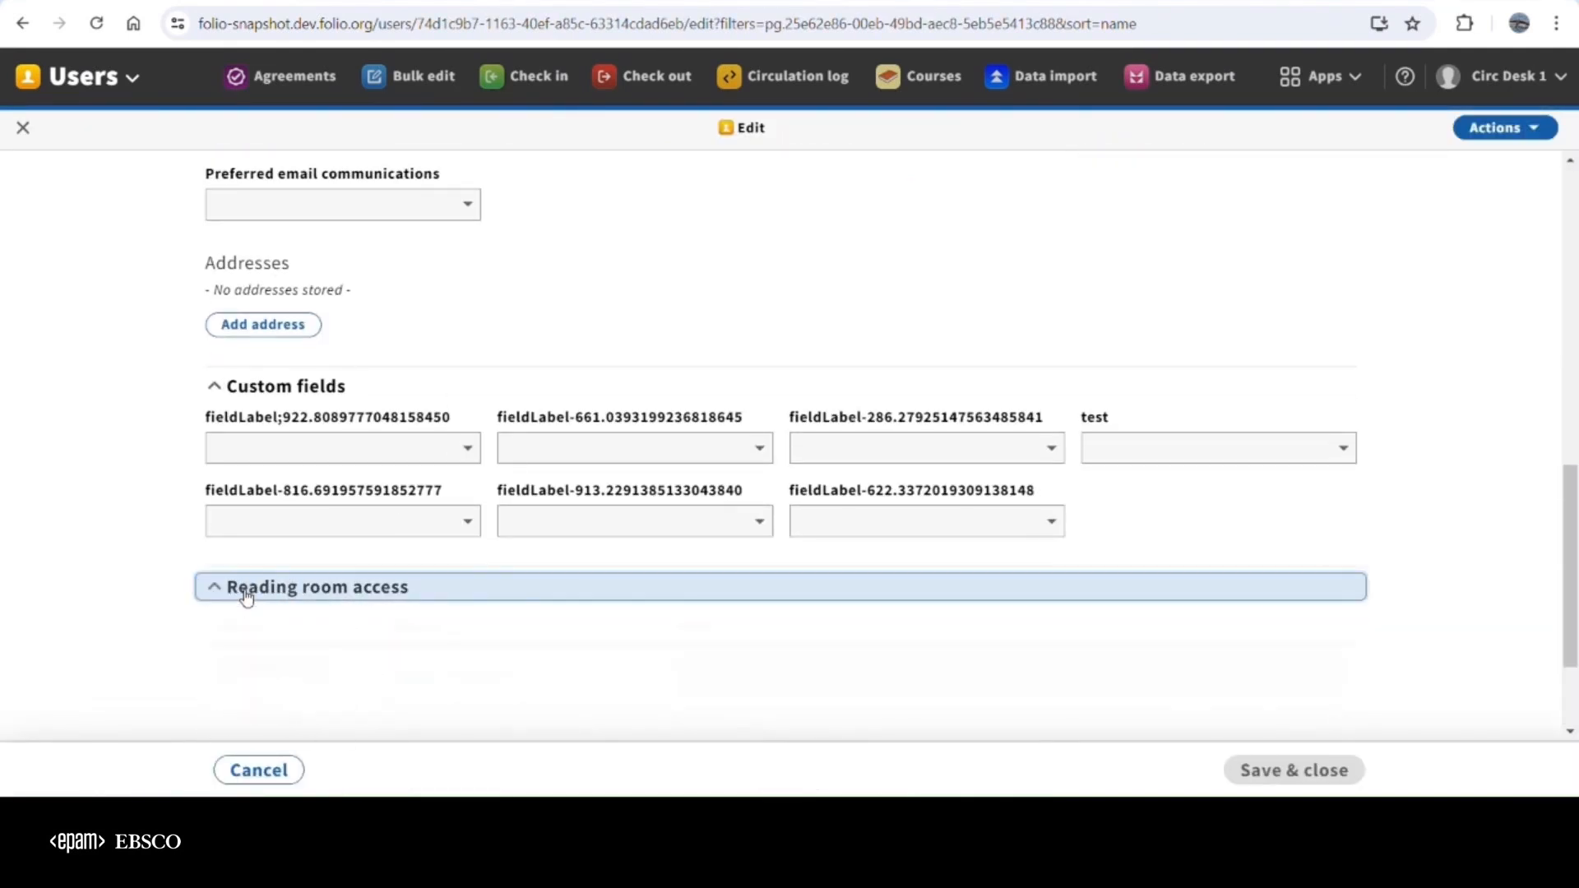
scroll(294, 576, "down", 2)
left_click(292, 570)
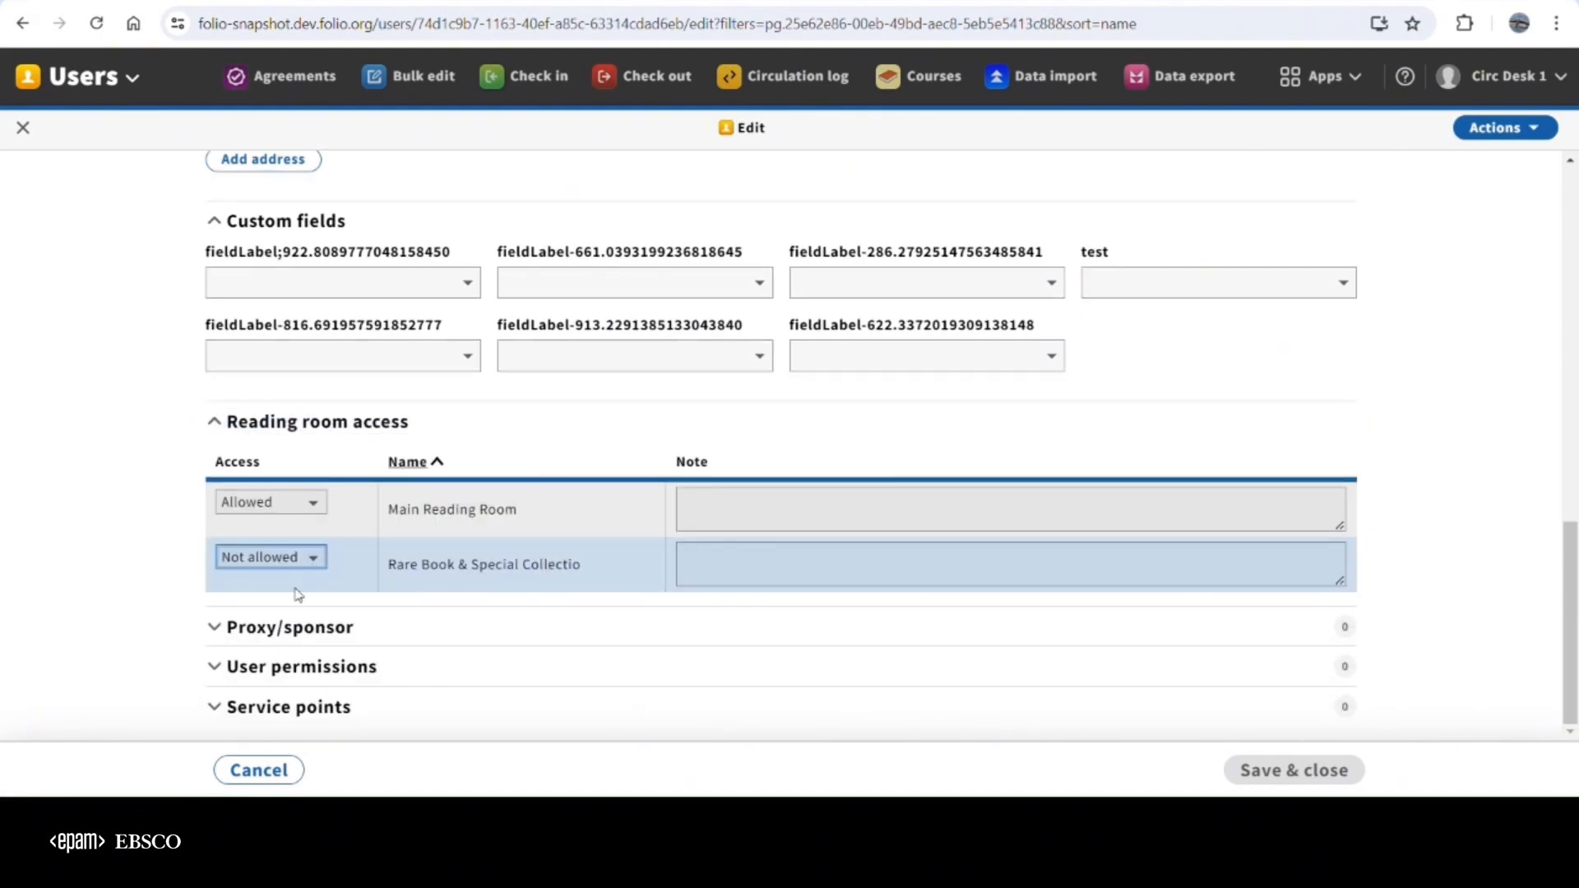
left_click(277, 586)
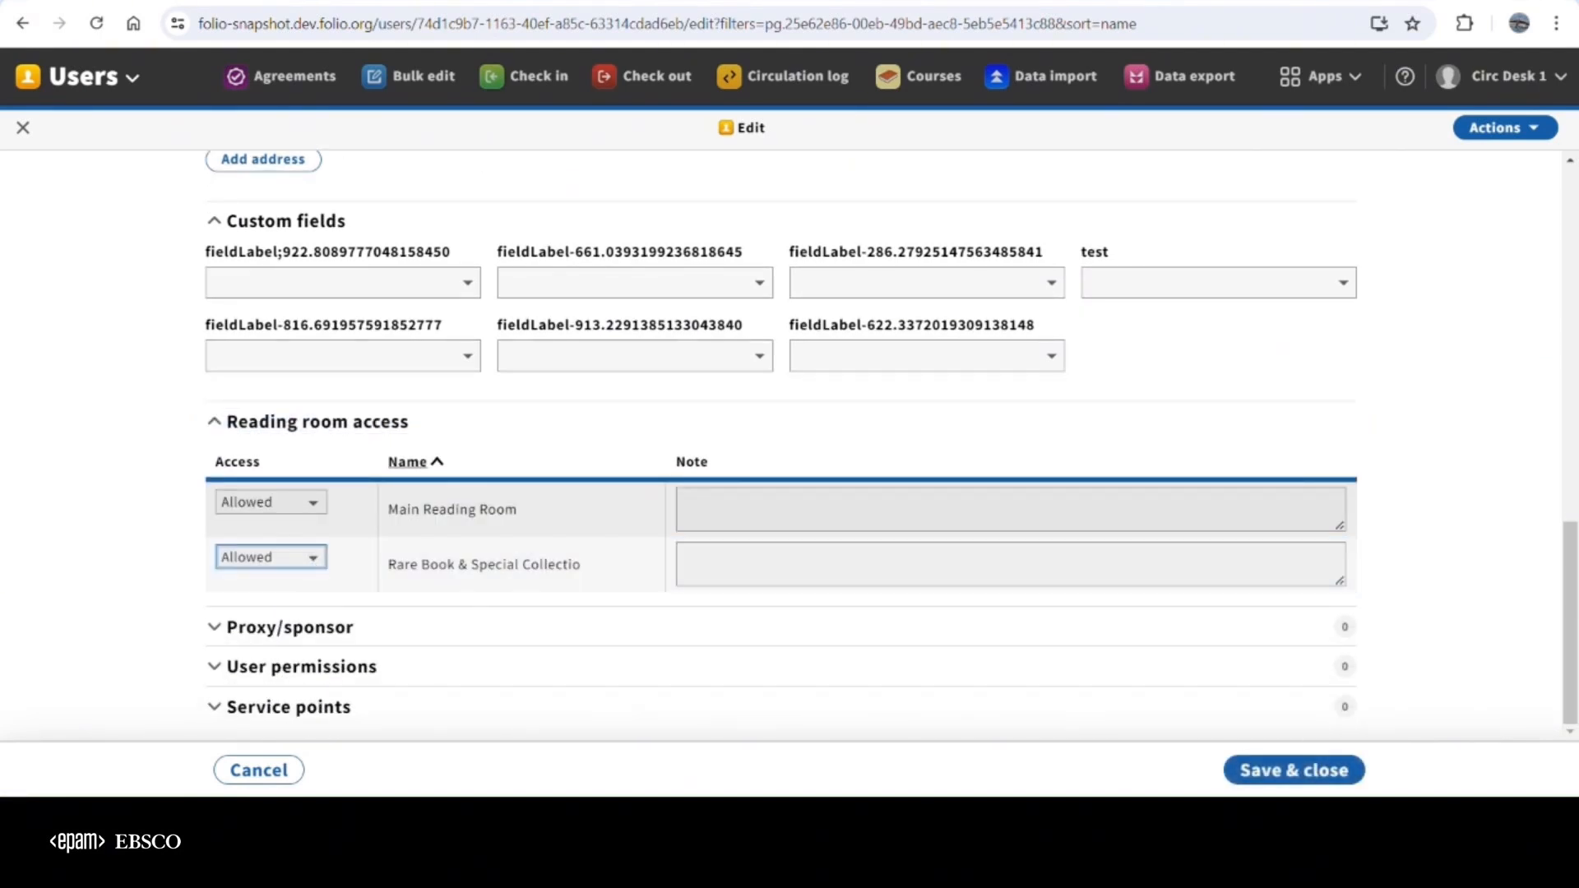
left_click(1364, 519)
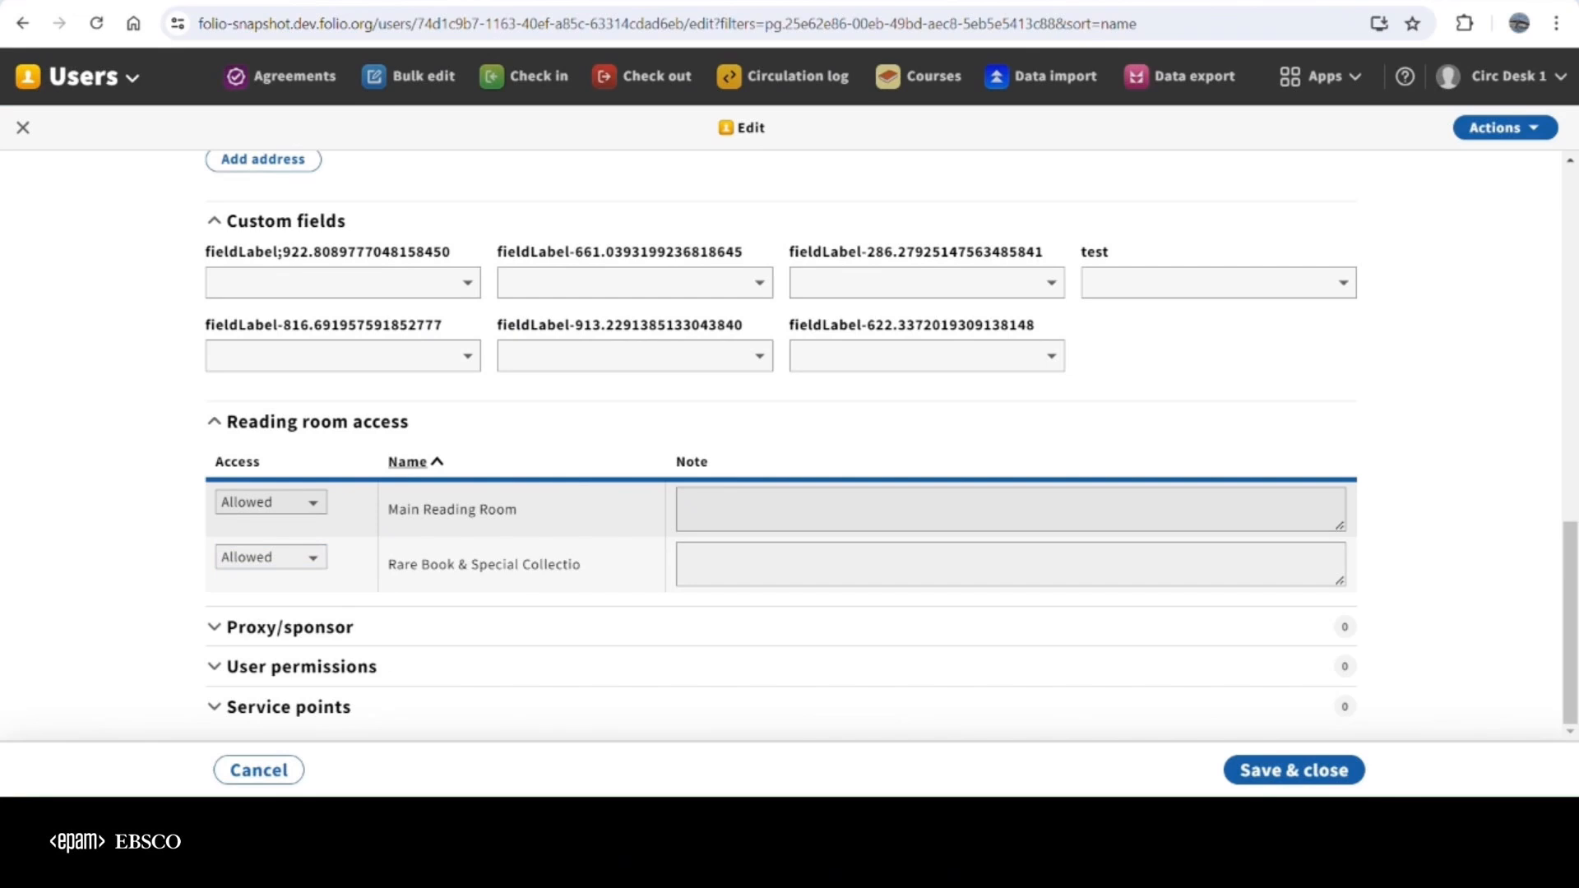
Add the note "special permit" for Rare Book & Special Collectio, save the record and display its reading room access
left_click(737, 564)
type("special permit")
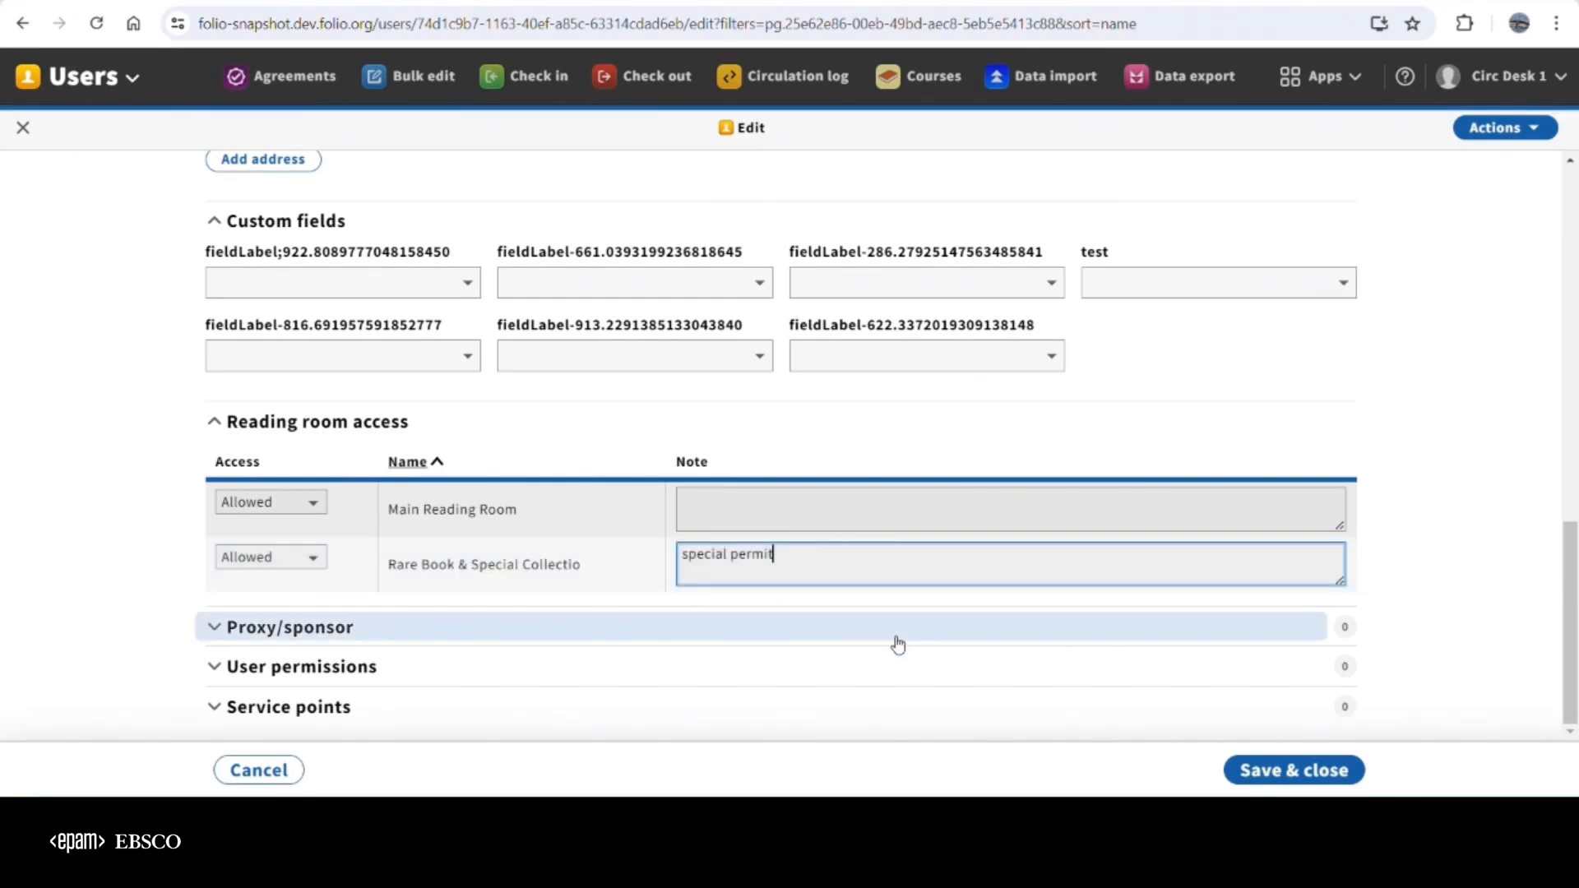
left_click(1297, 770)
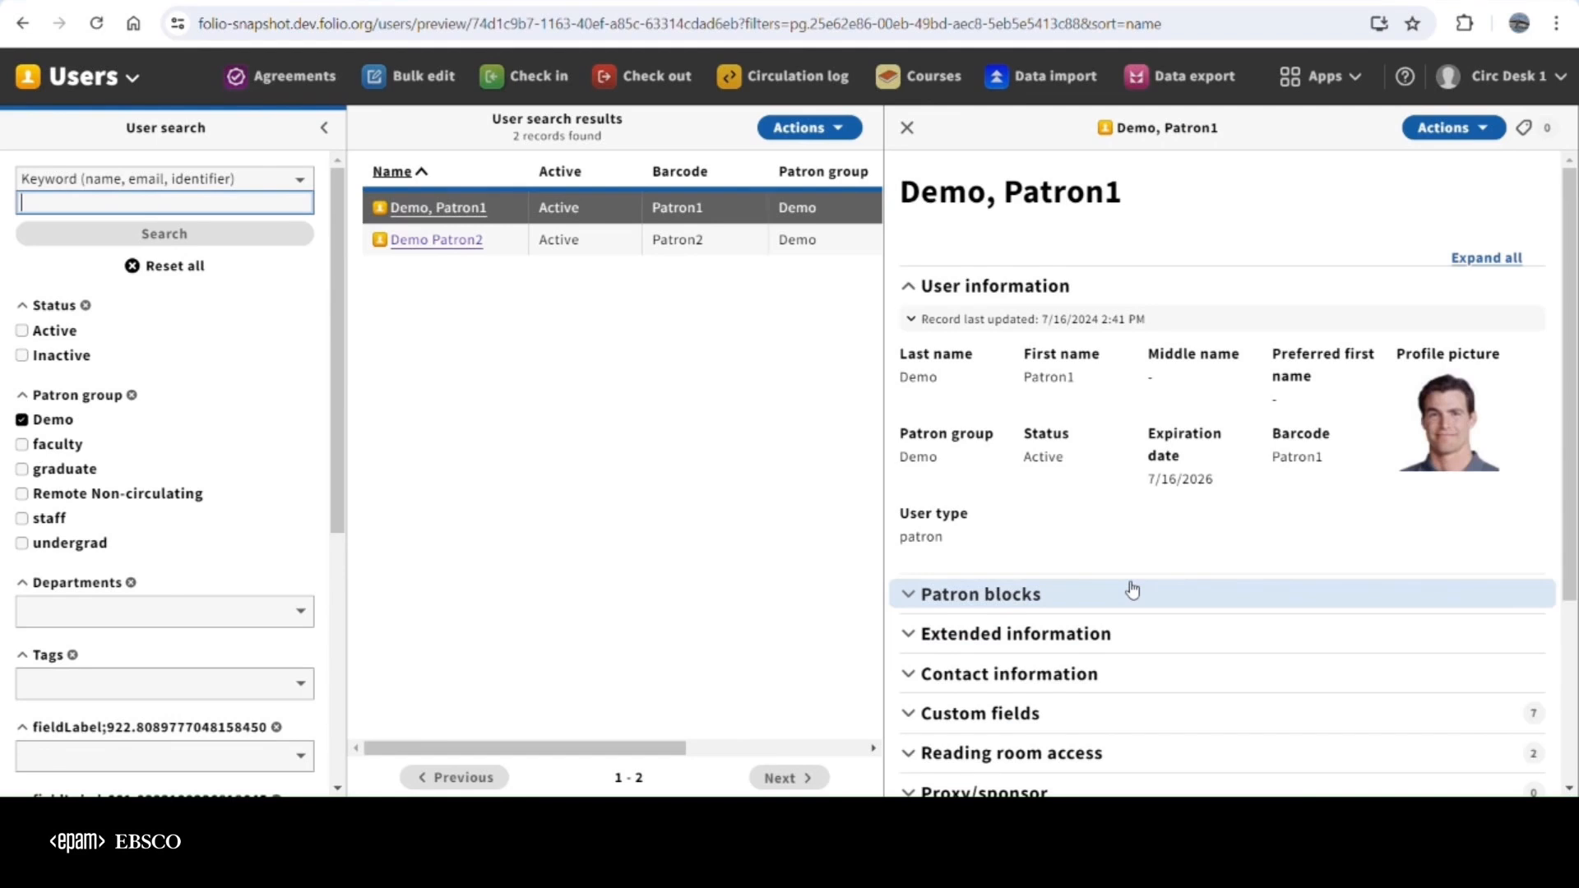
scroll(1132, 592, "down", 3)
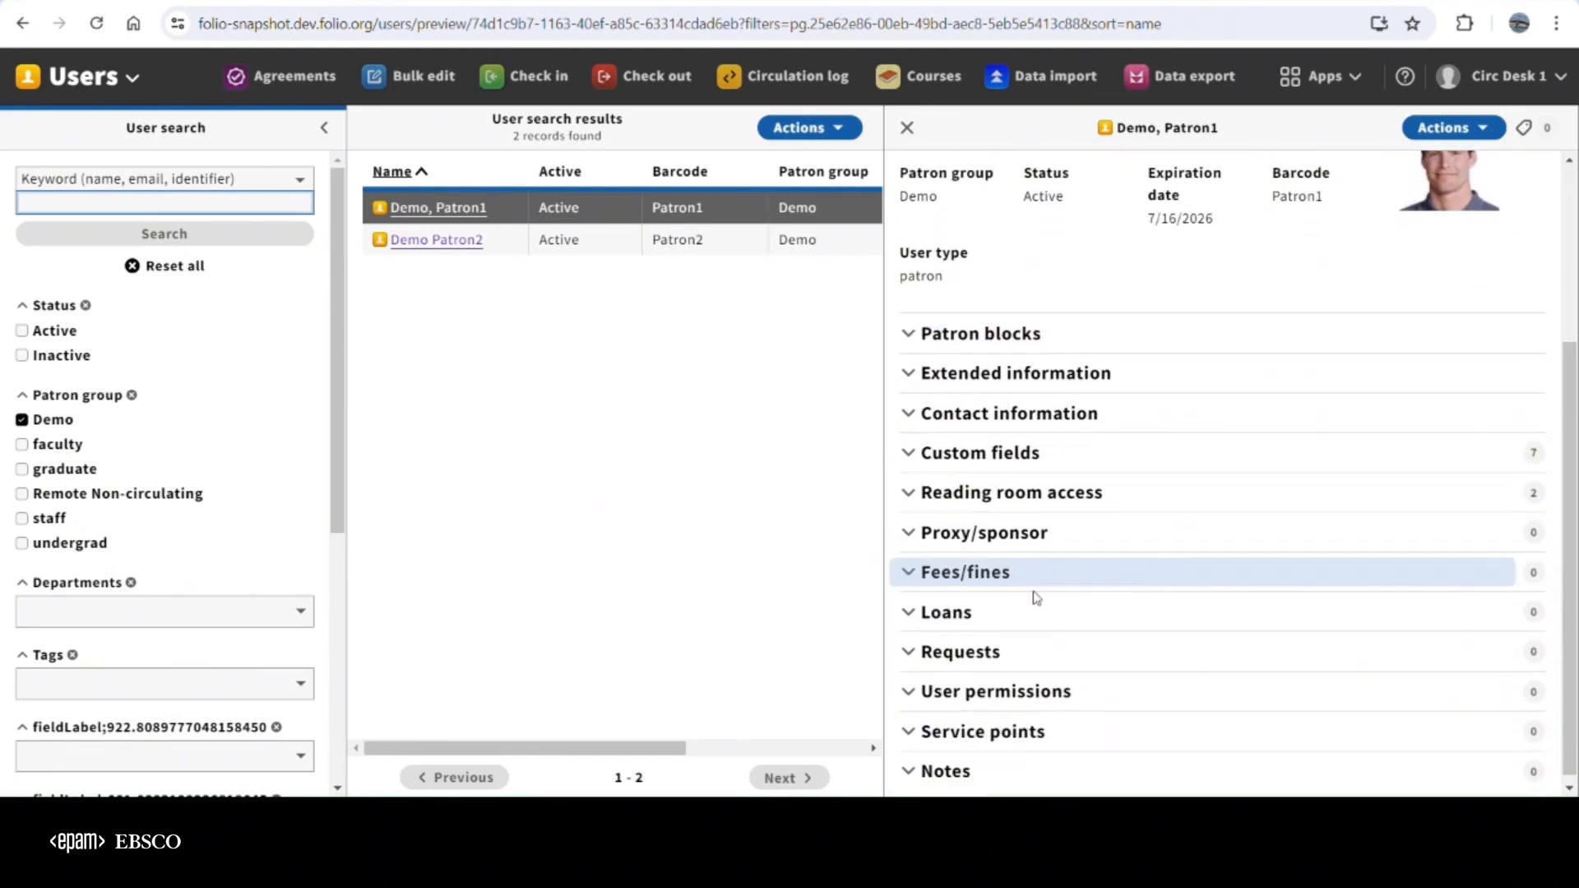
left_click(909, 491)
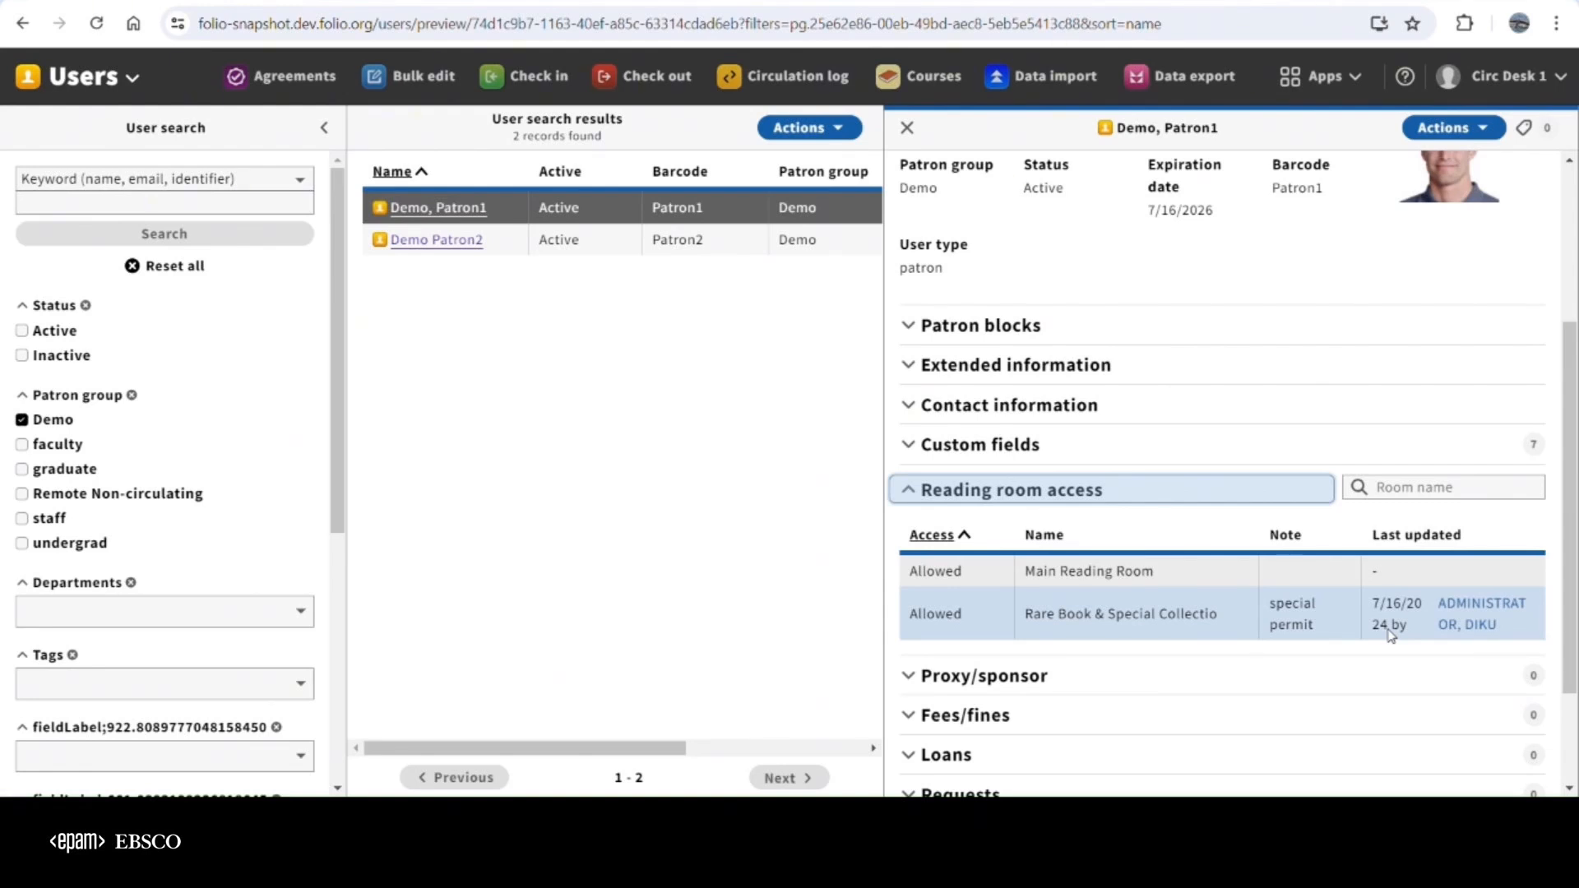
Switch to the Reading room access app and check which reading room belongs to the current service point
left_click(1354, 80)
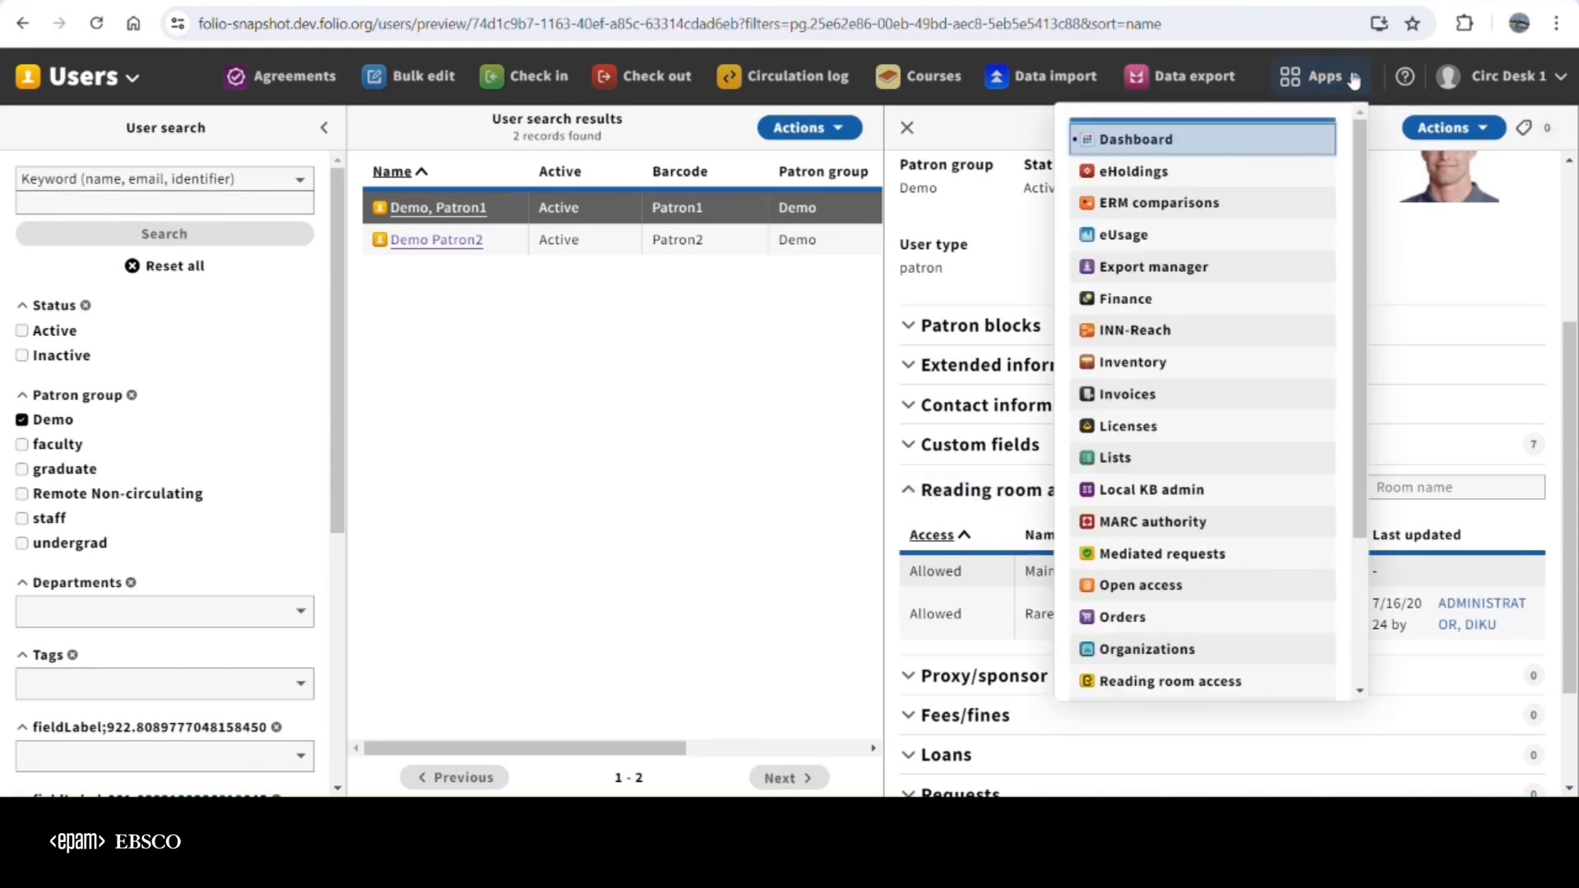
scroll(1160, 494, "down", 3)
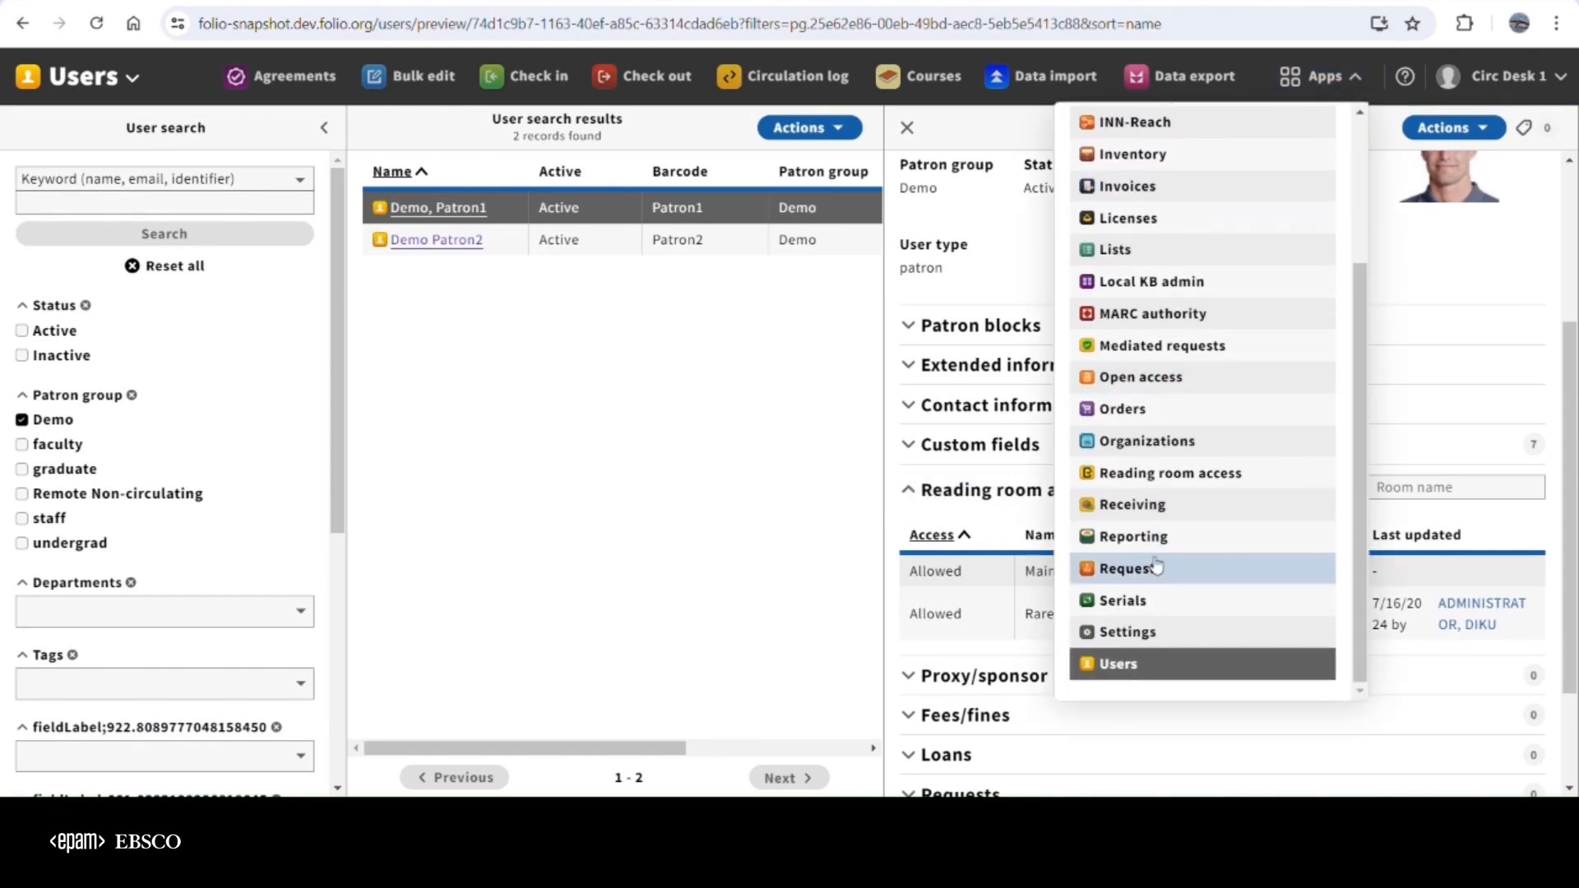
left_click(1147, 479)
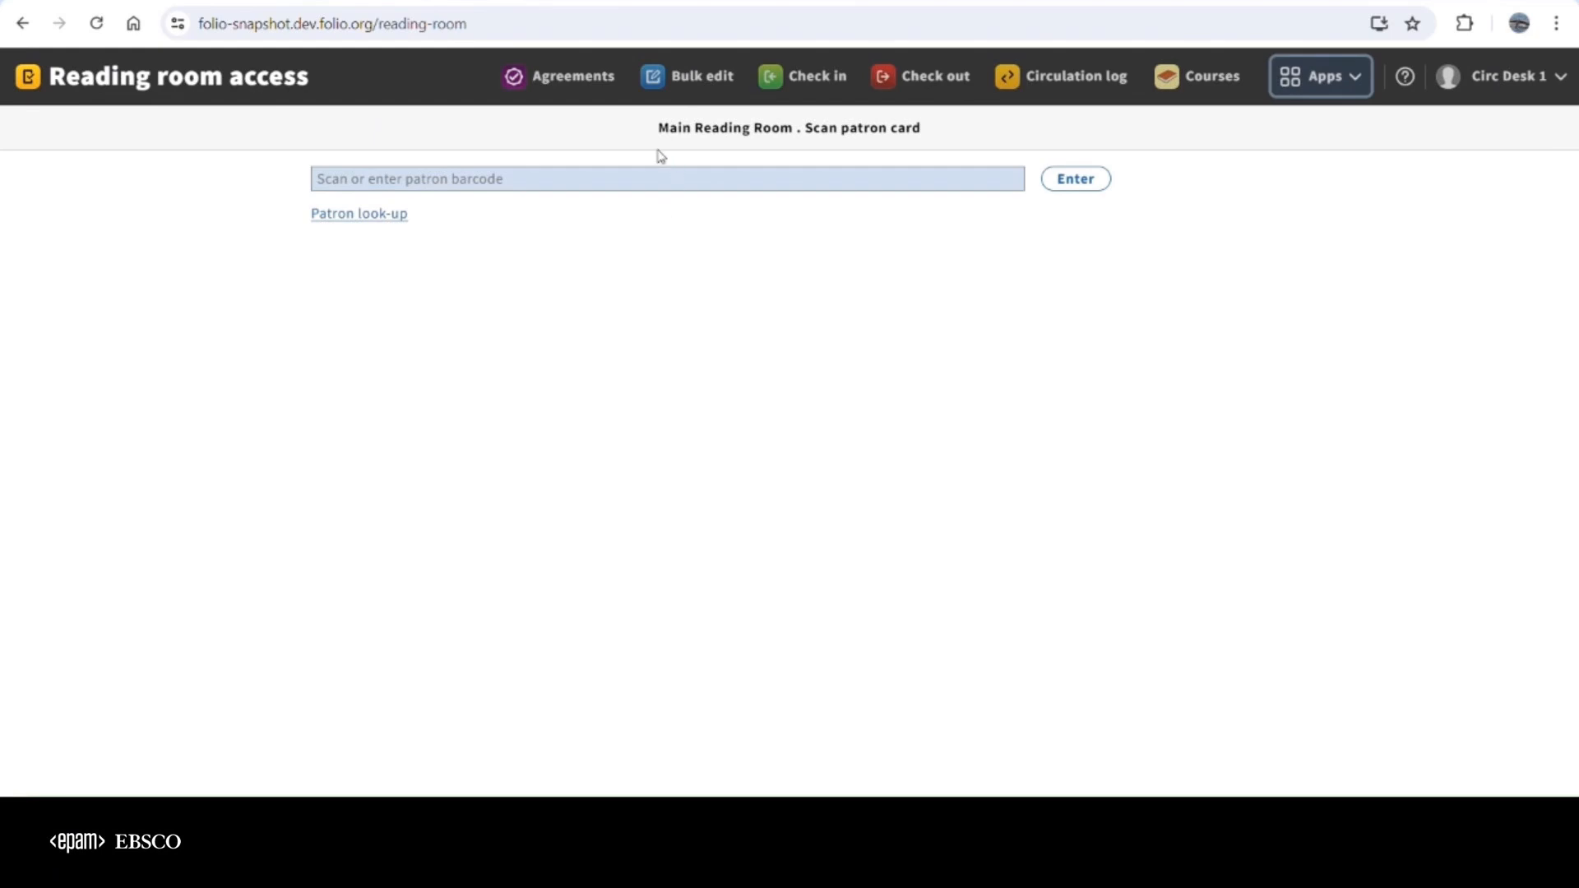
left_click_drag(656, 127, 798, 143)
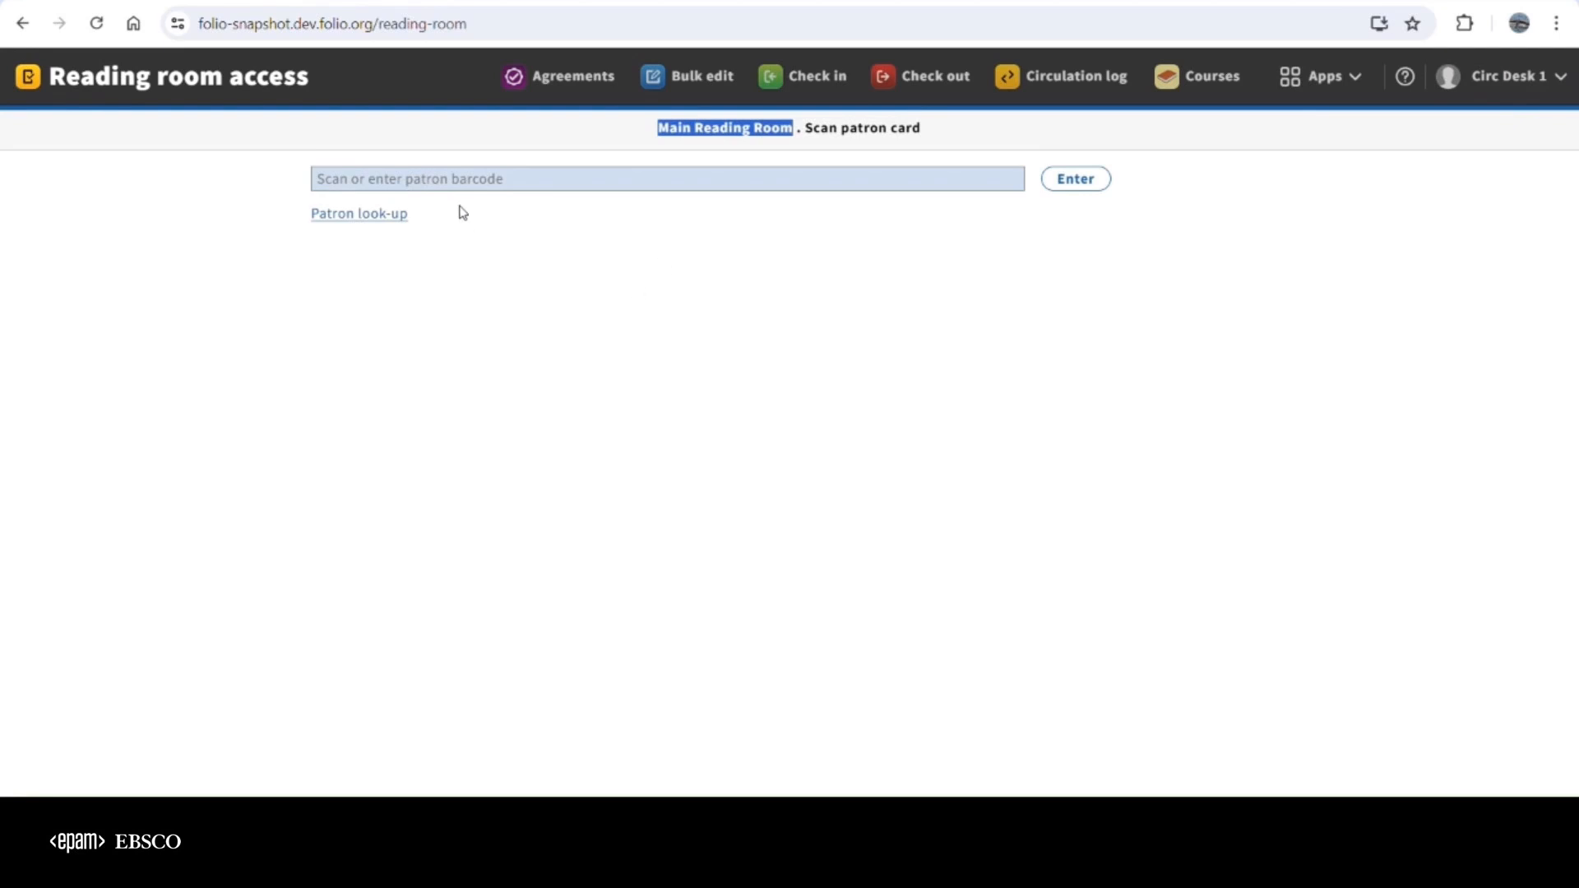
Look up the first patron in the Demo group, review the borrower details and allow access to the Main Reading Room
left_click(363, 222)
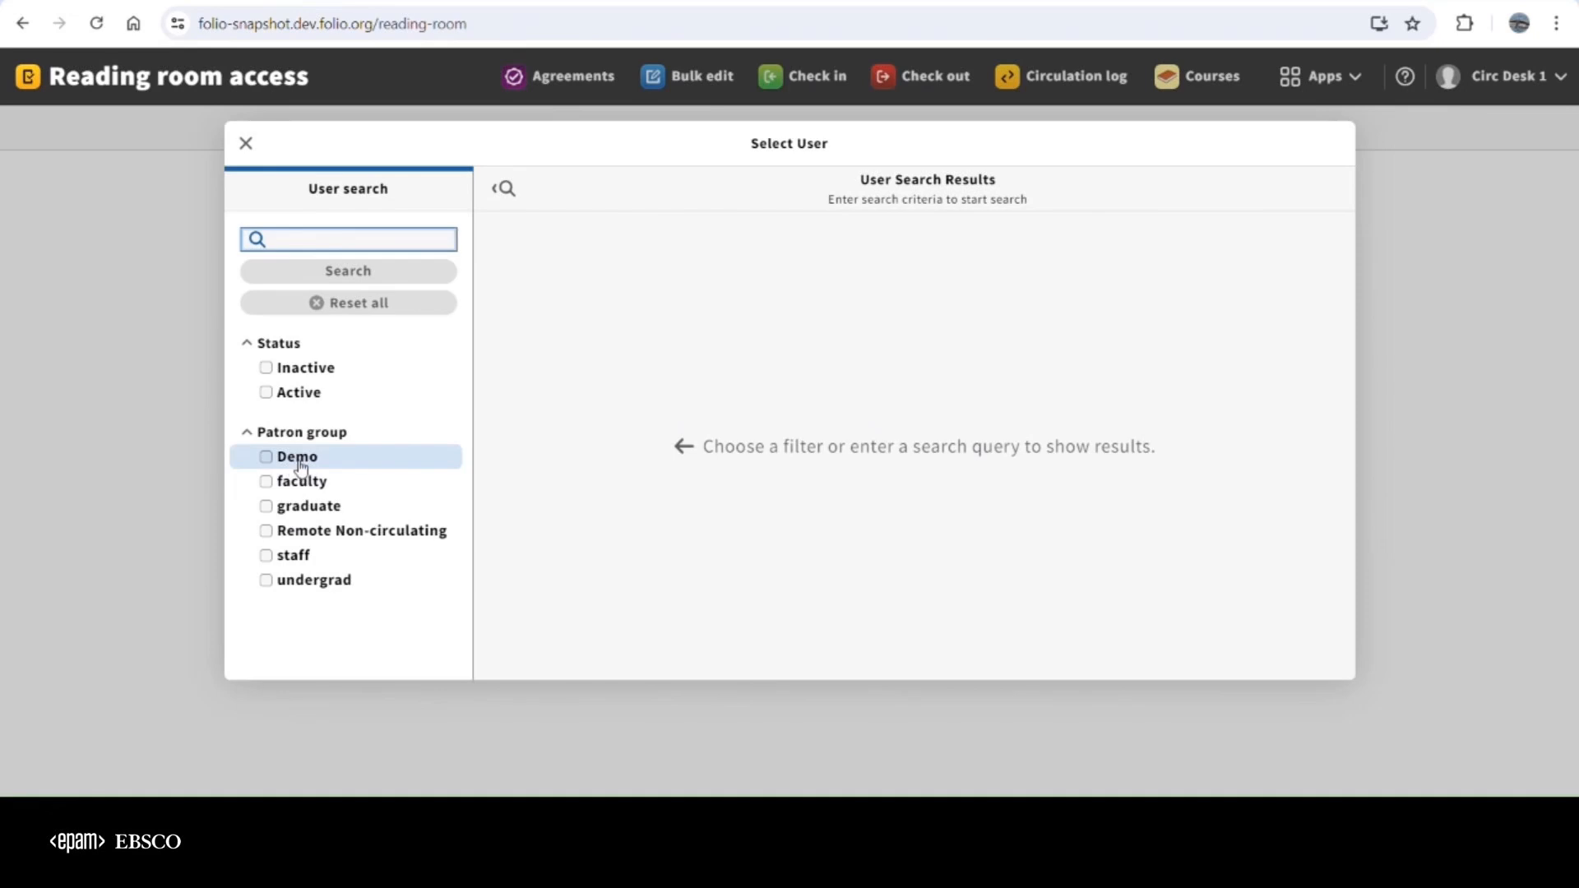
left_click(301, 466)
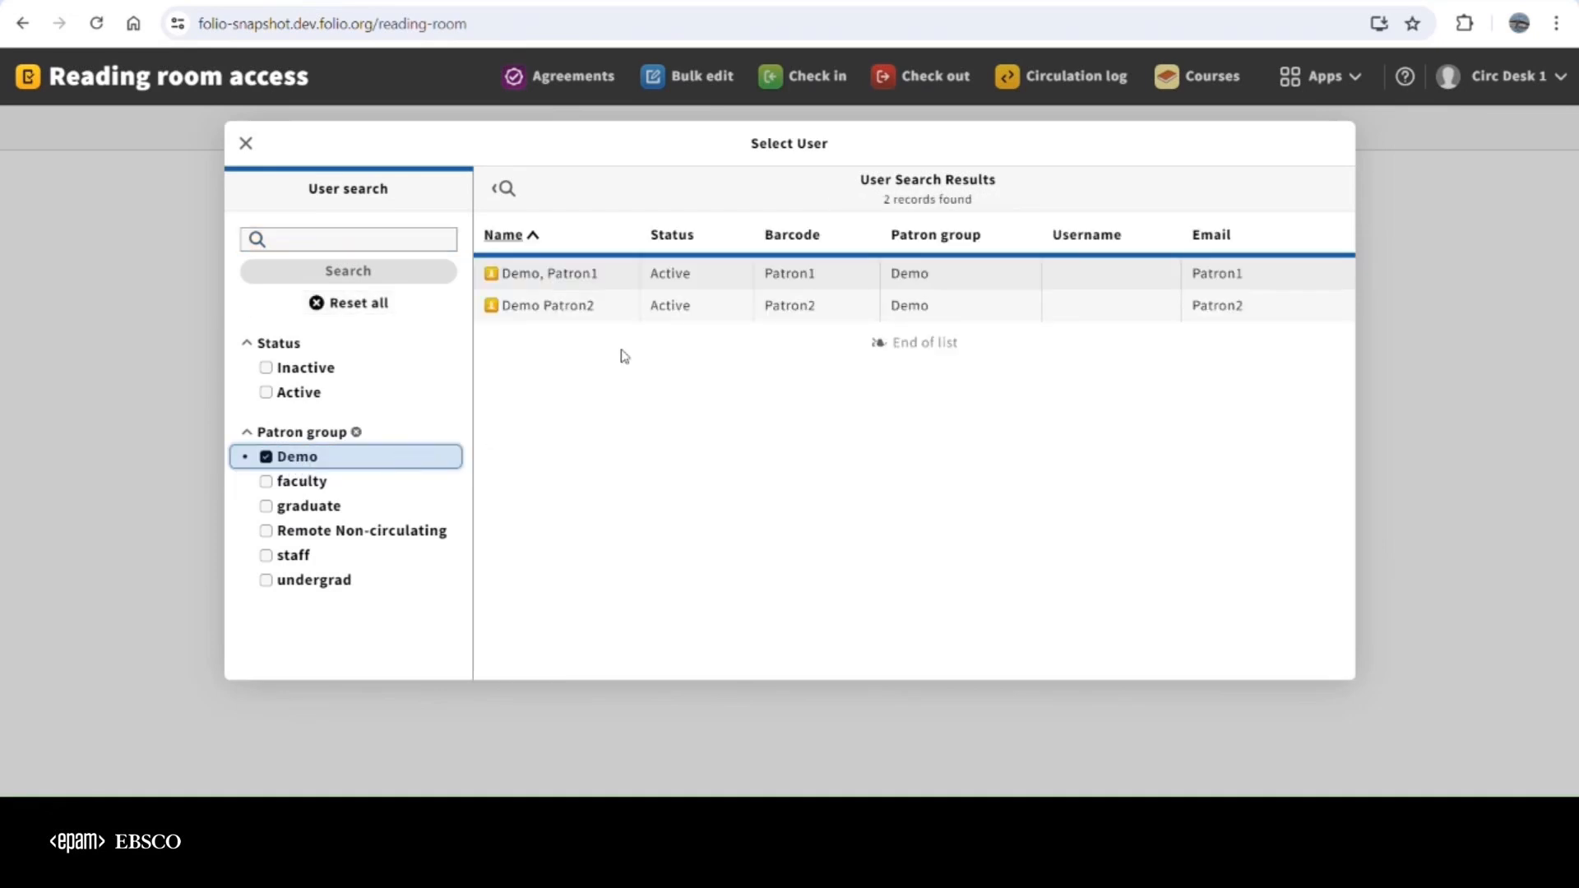
left_click(557, 278)
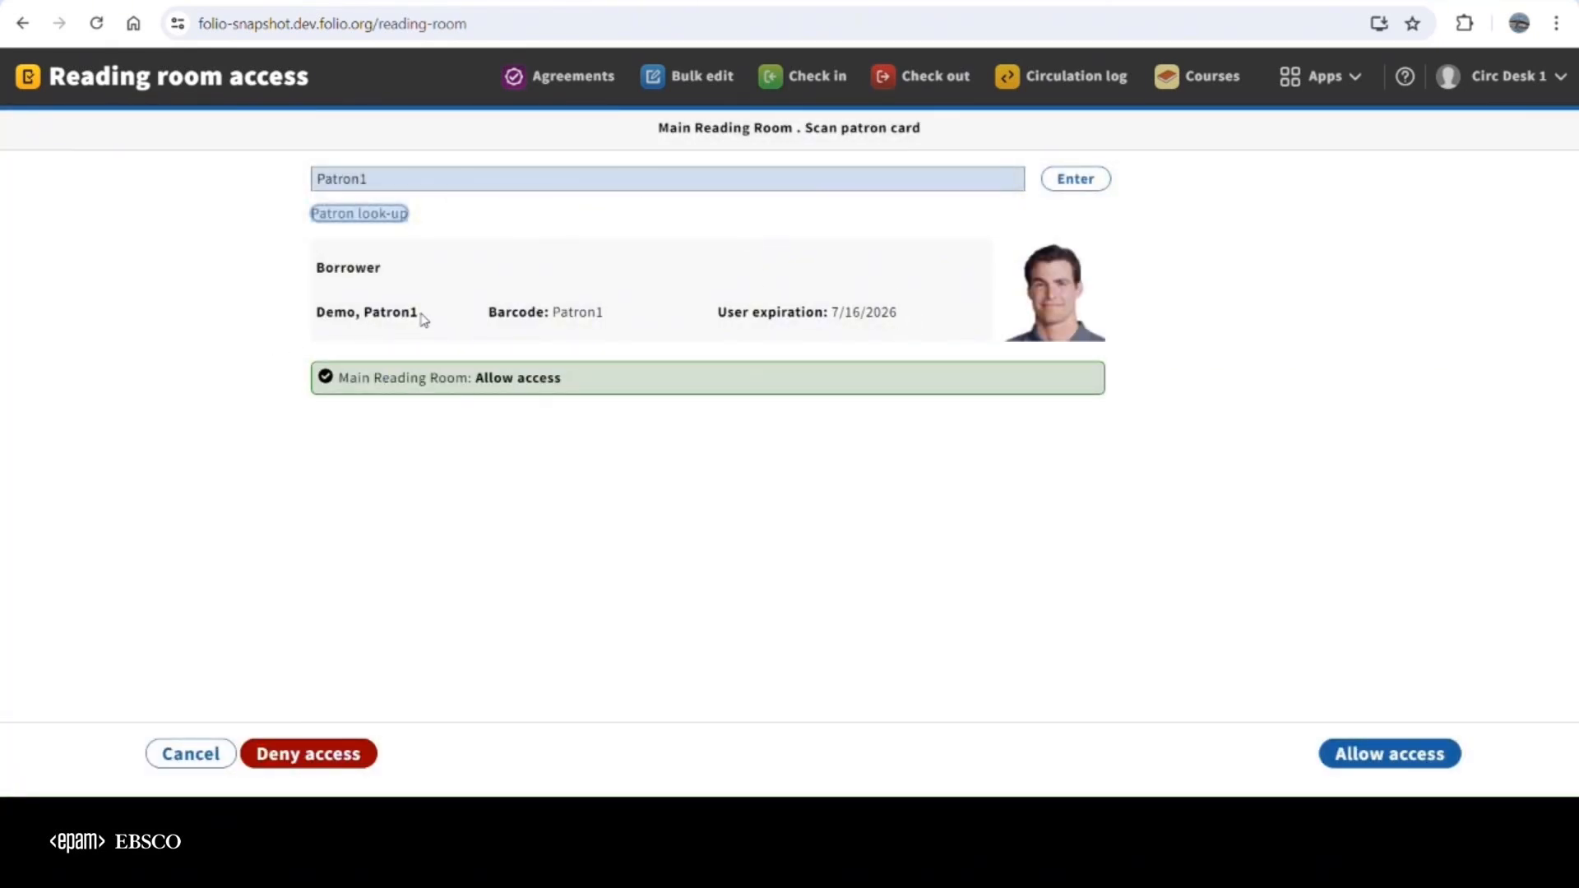
left_click_drag(423, 319, 319, 321)
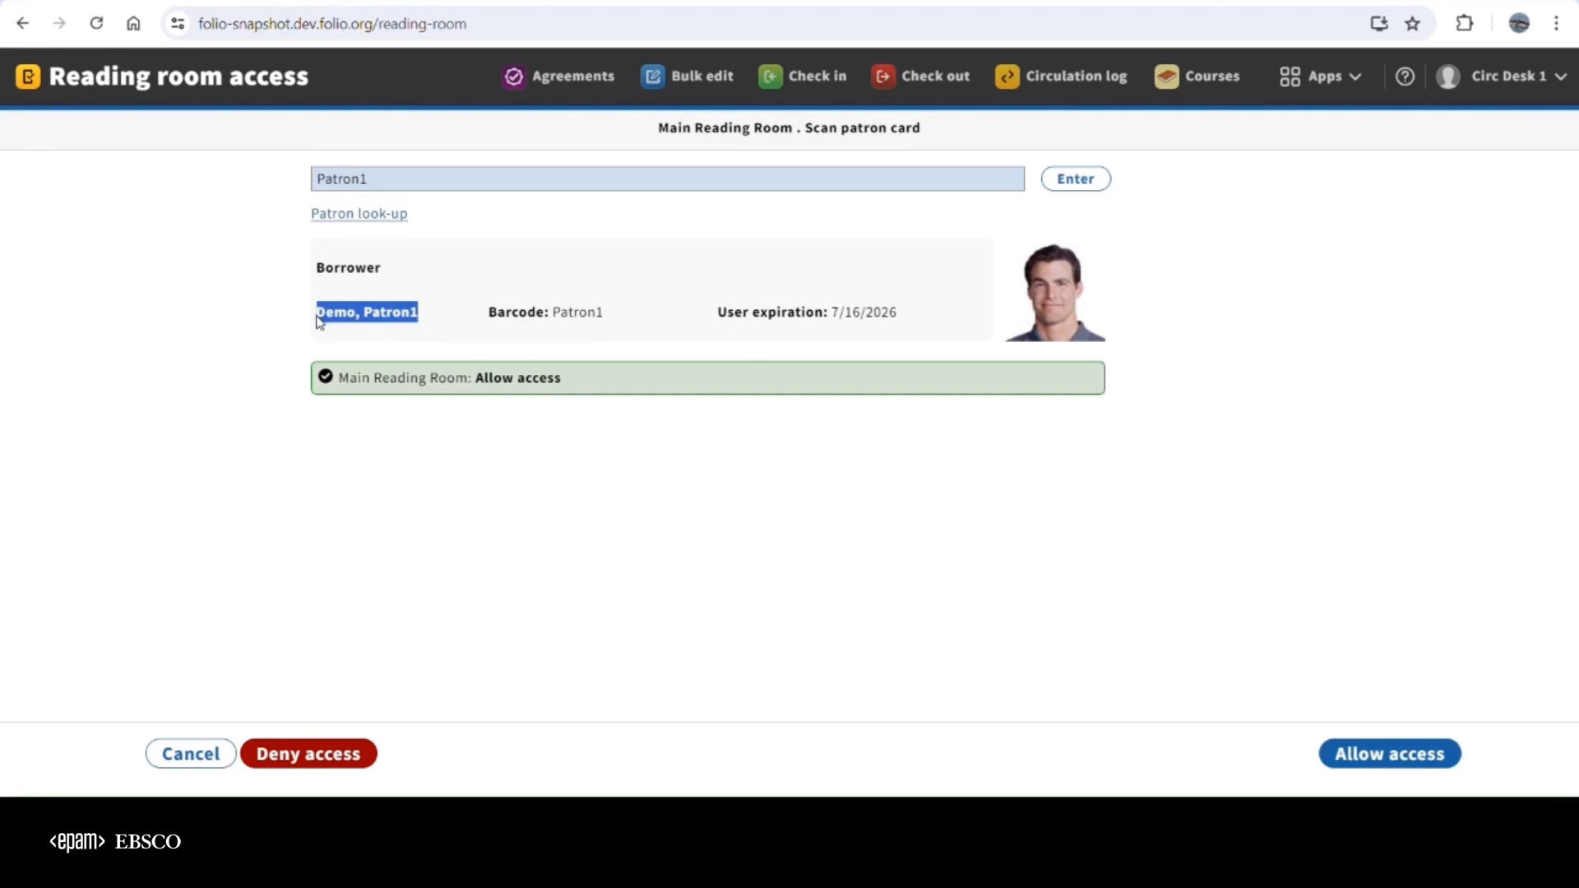
left_click_drag(605, 318, 536, 319)
left_click_drag(900, 316, 803, 325)
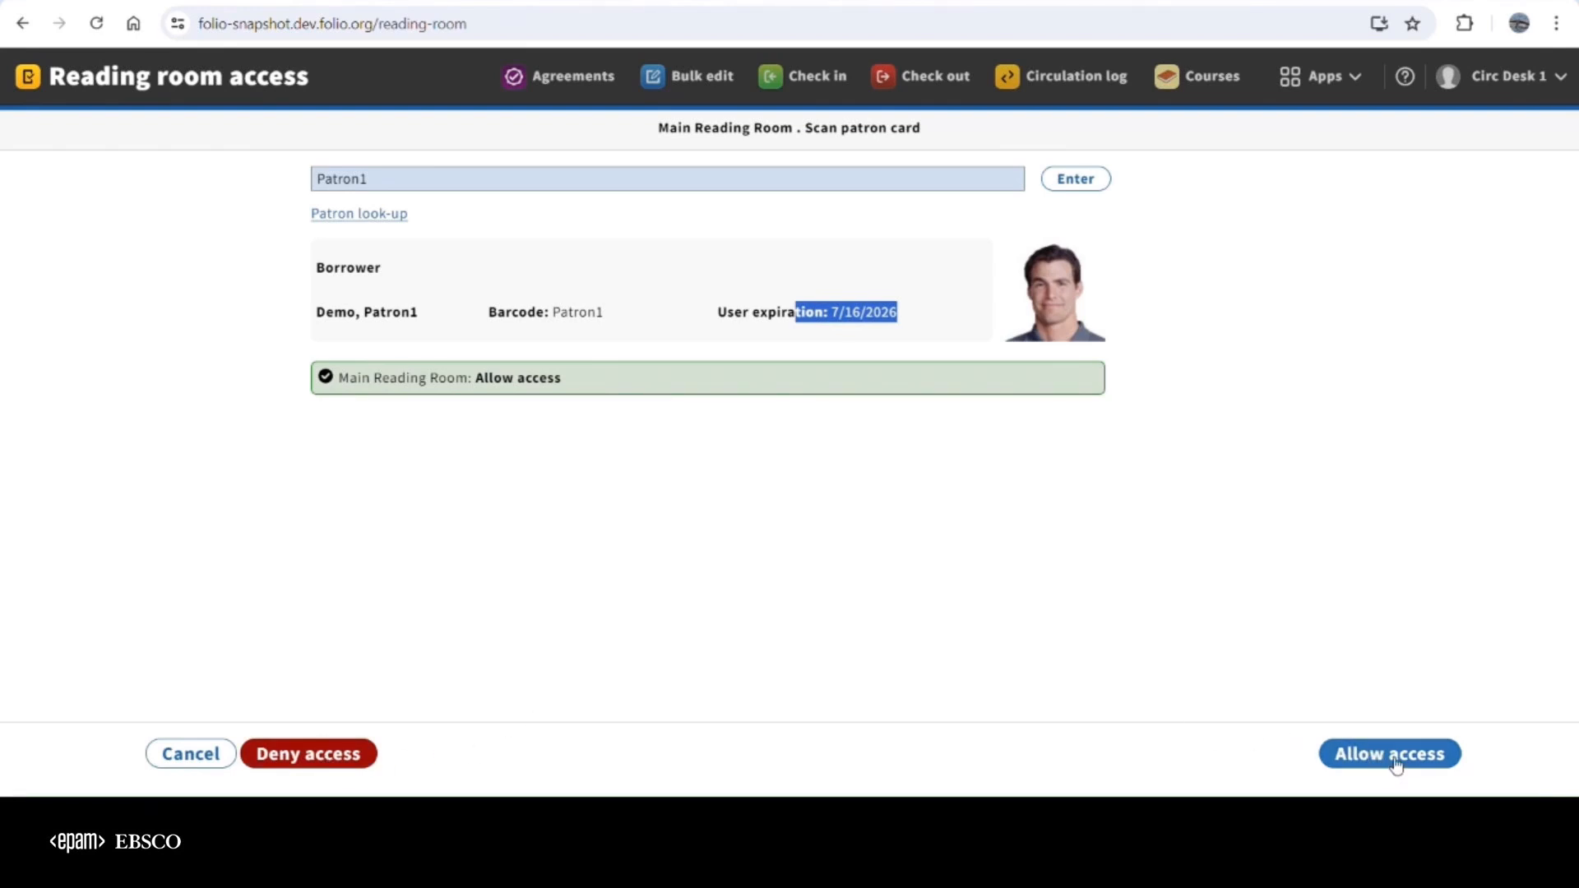
left_click(1396, 763)
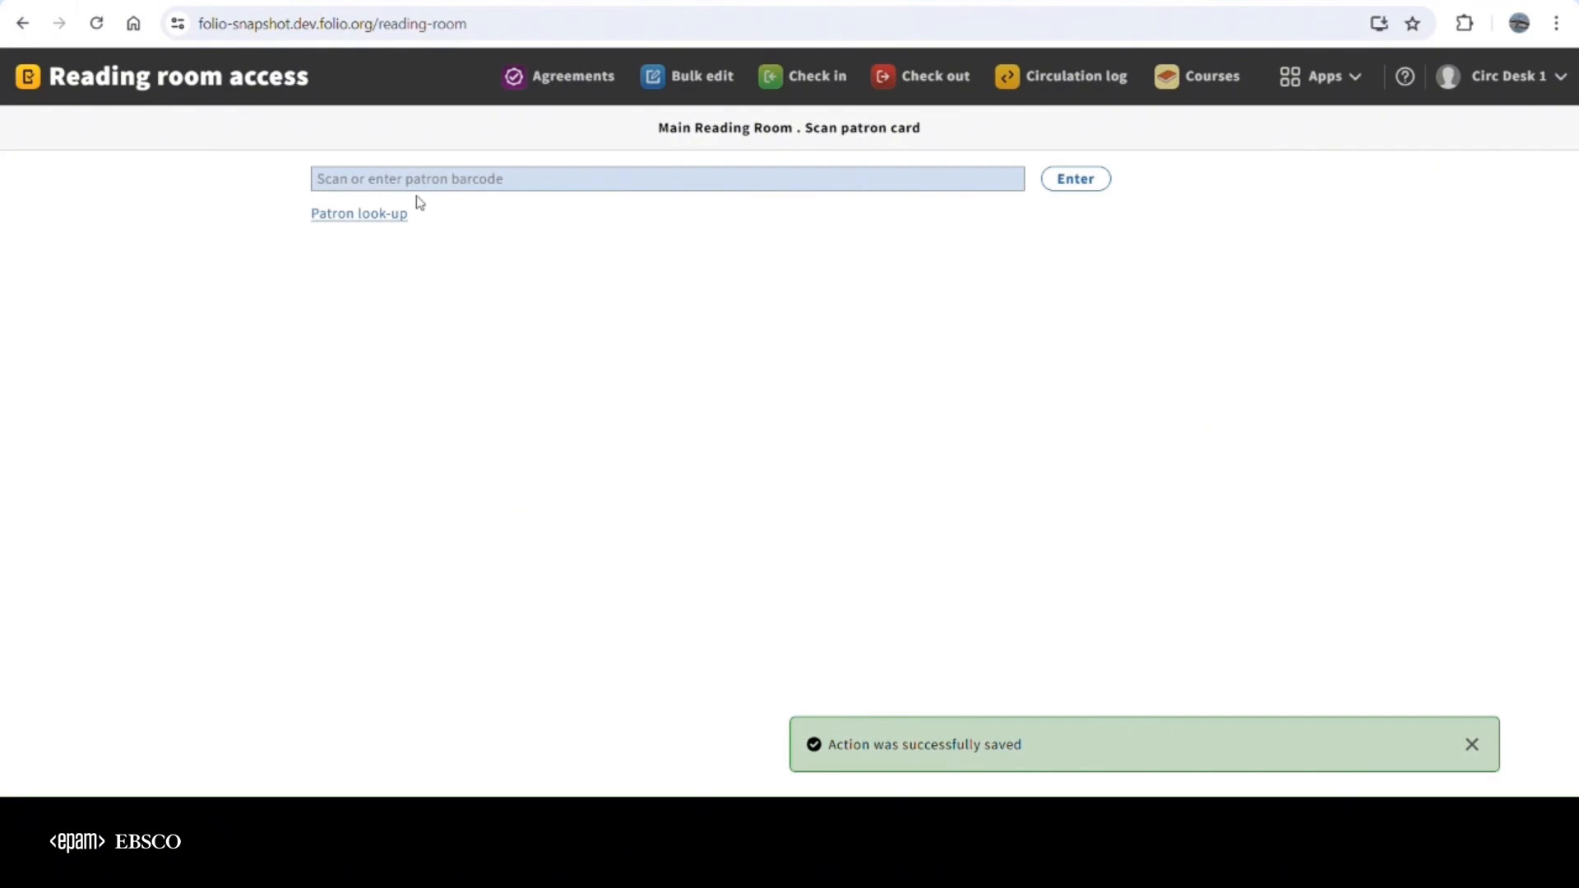
Look up the second patron in the Demo group and deny access to the Main Reading Room
left_click(378, 215)
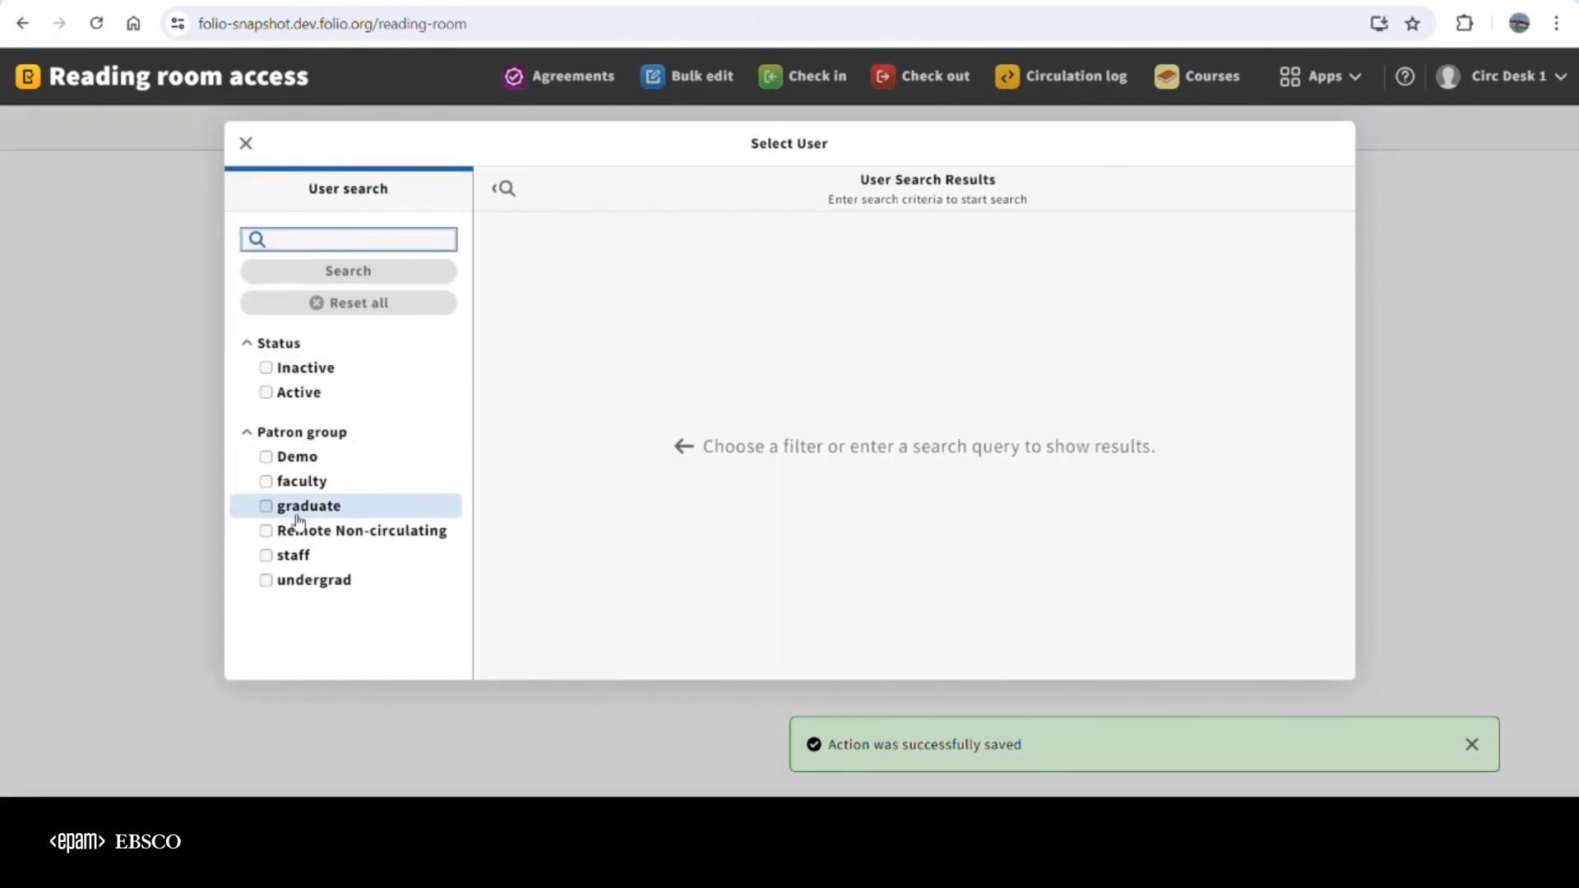
left_click(271, 458)
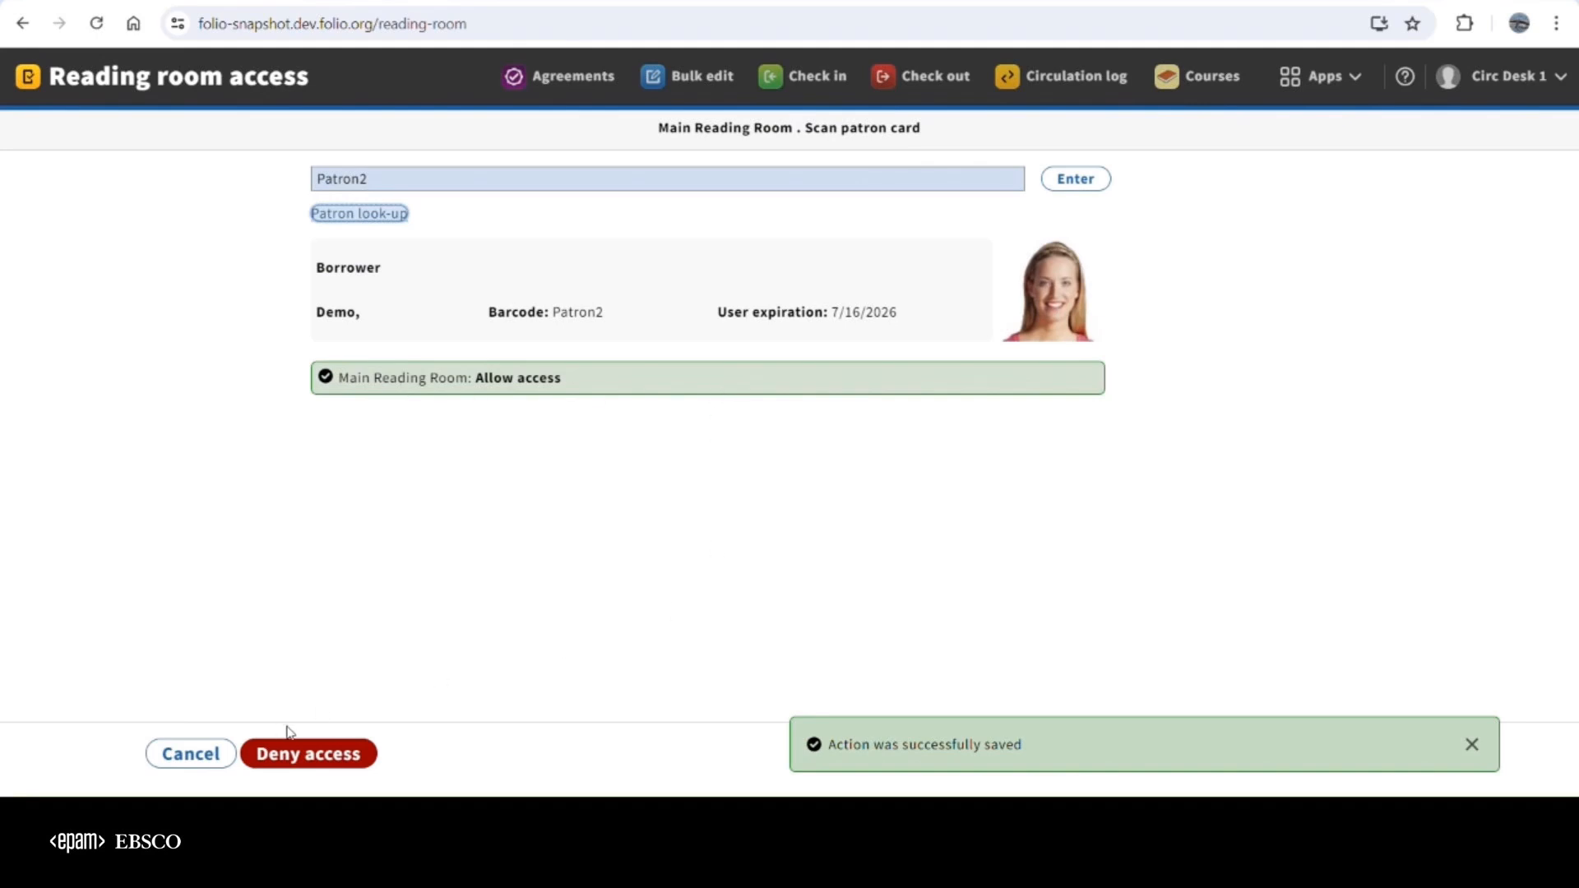
left_click(325, 759)
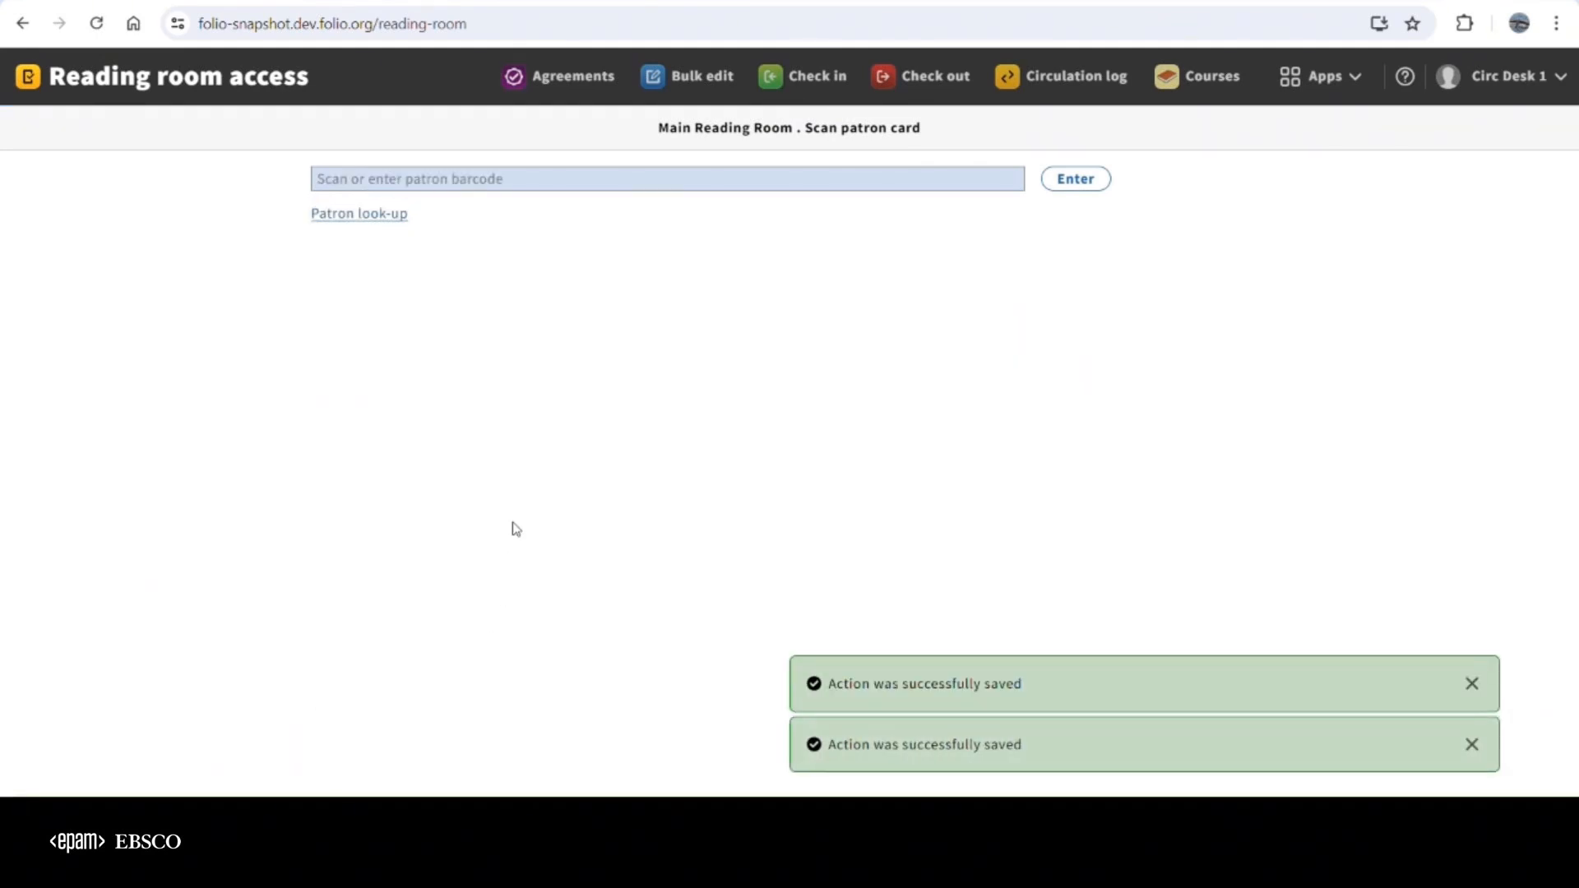
Switch the active service point to Circ Desk 2
left_click(1480, 76)
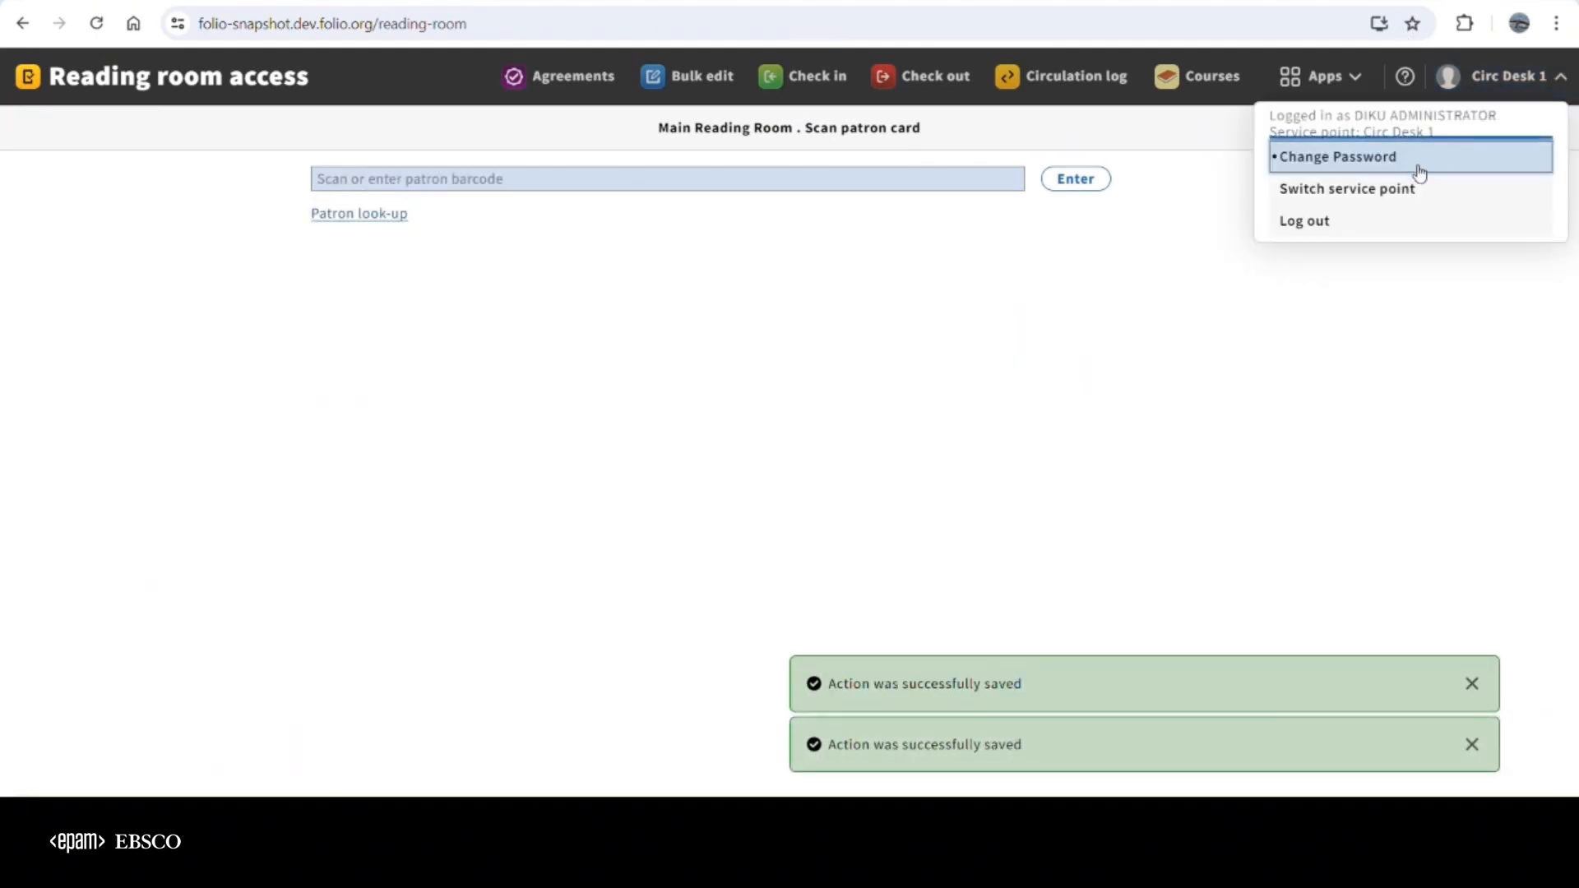
left_click(1363, 191)
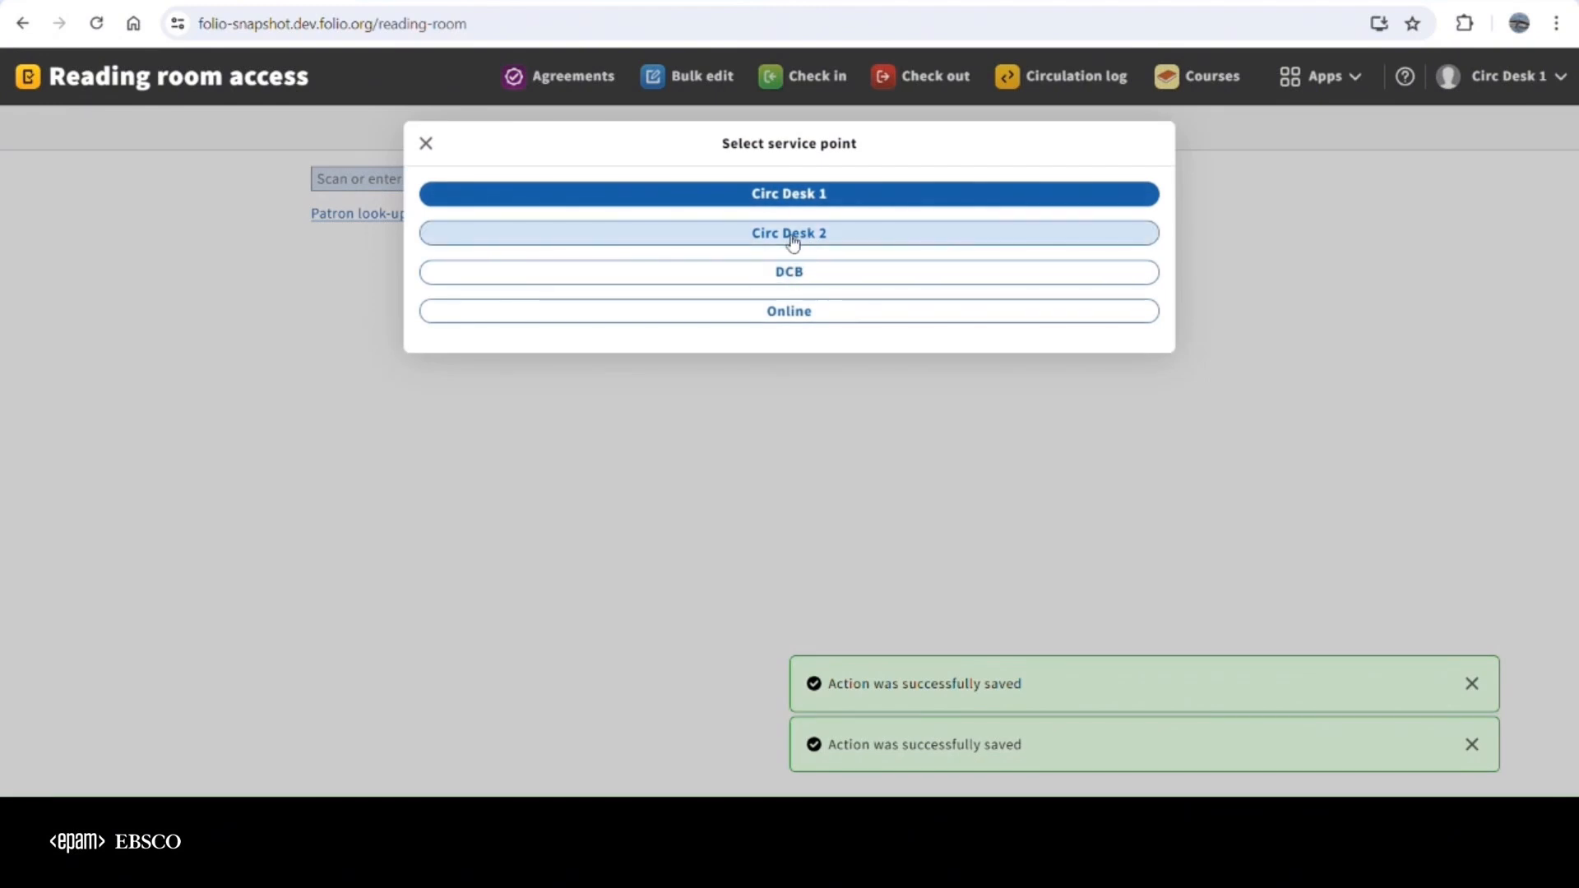
left_click(791, 234)
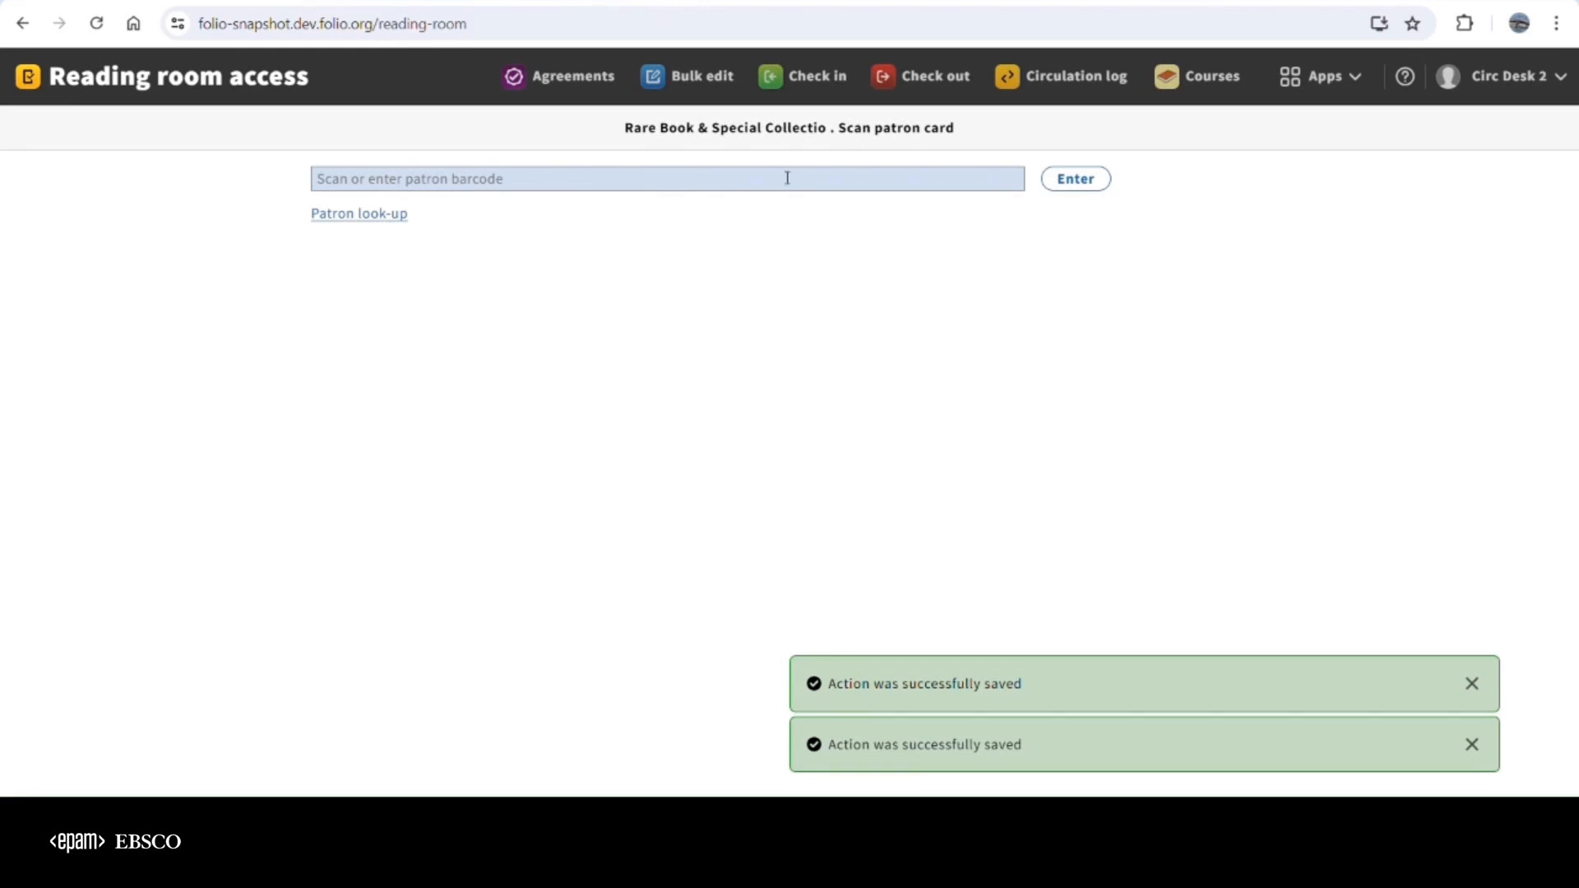
Enter the first Demo-group patron's barcode and check the access status and note for Rare Book & Special Collectio
left_click(386, 189)
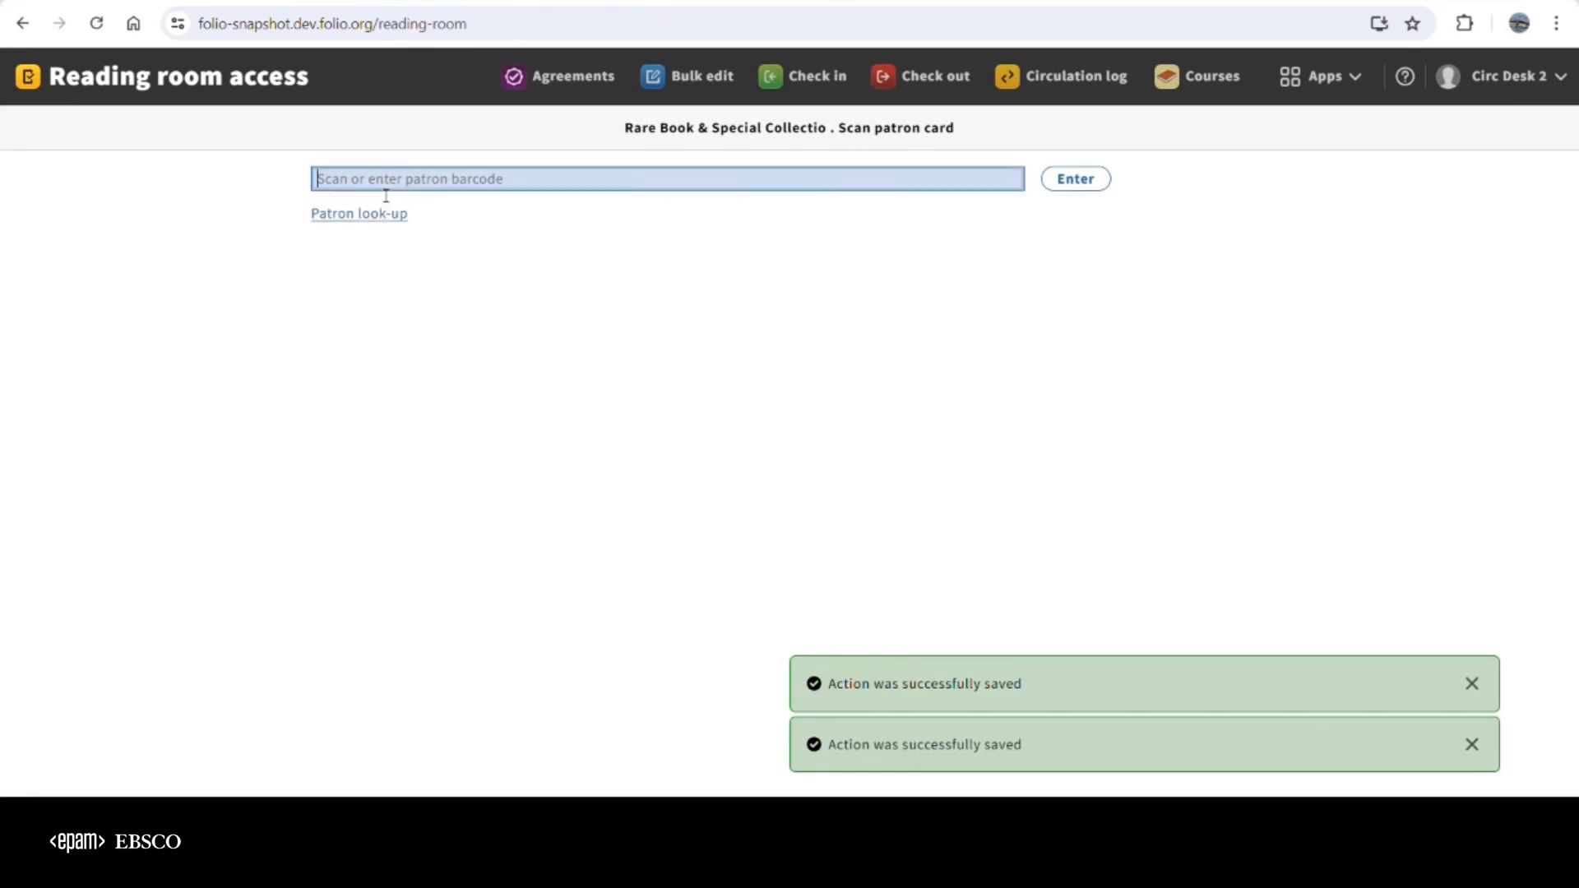
type("Pantron1")
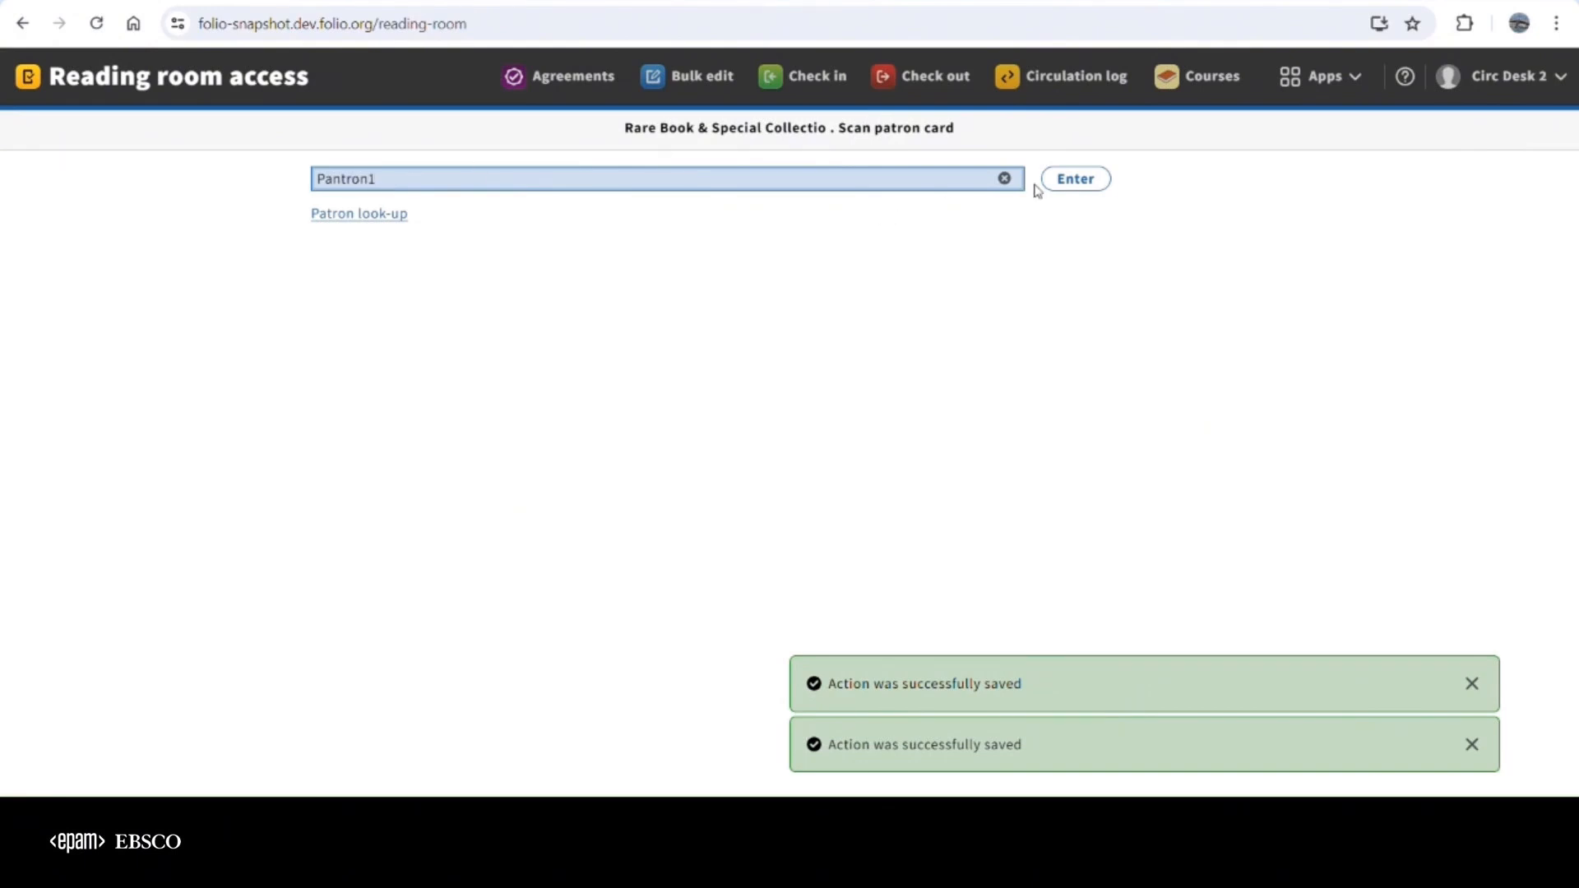
left_click(1101, 180)
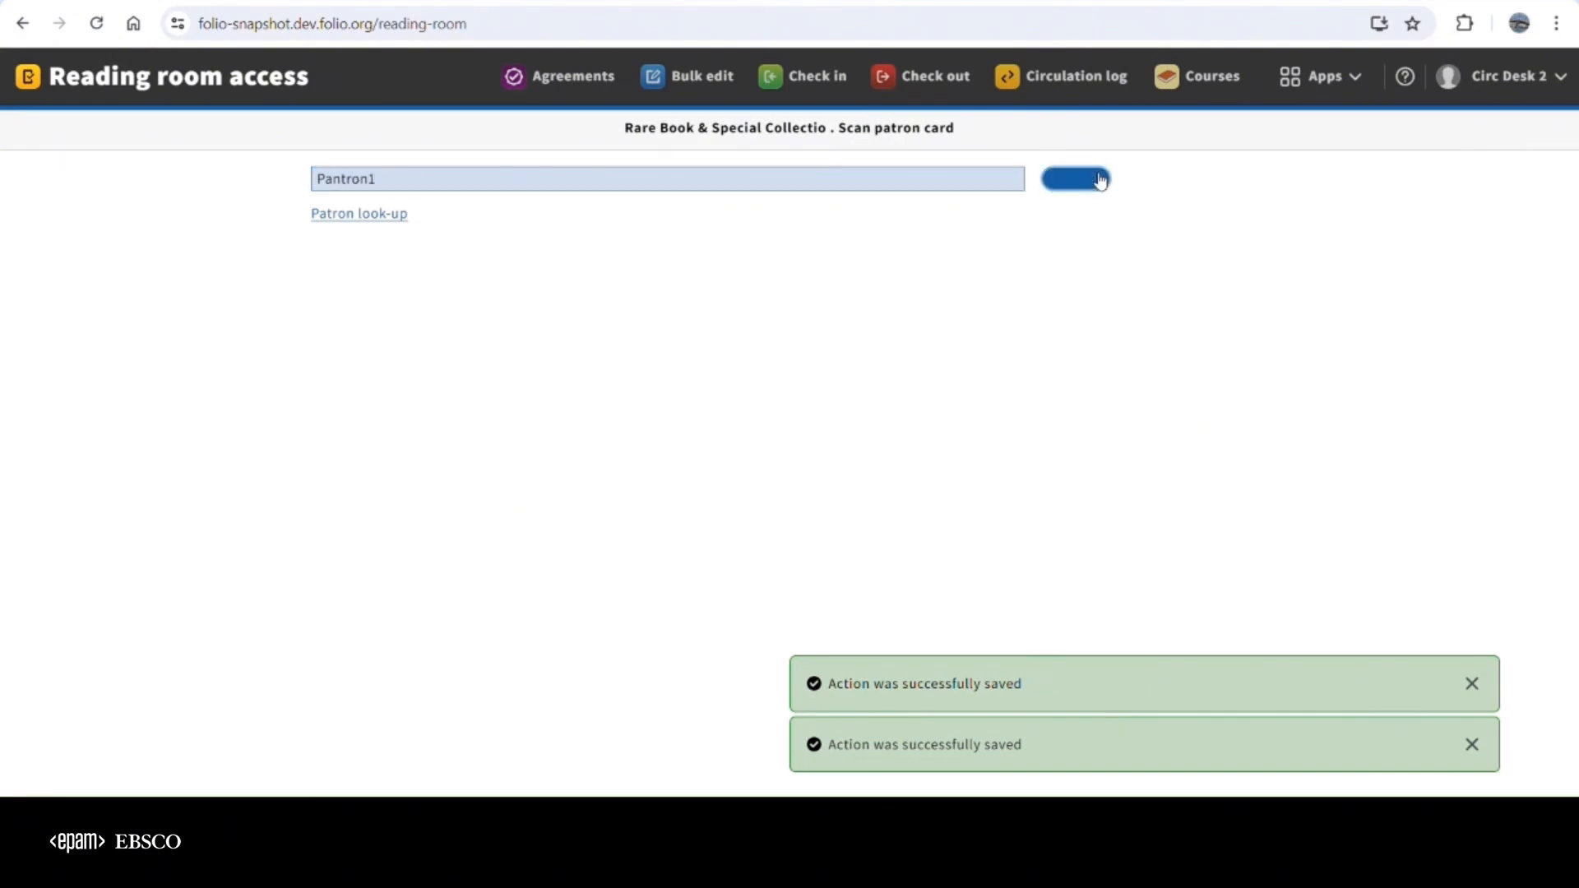
left_click(344, 182)
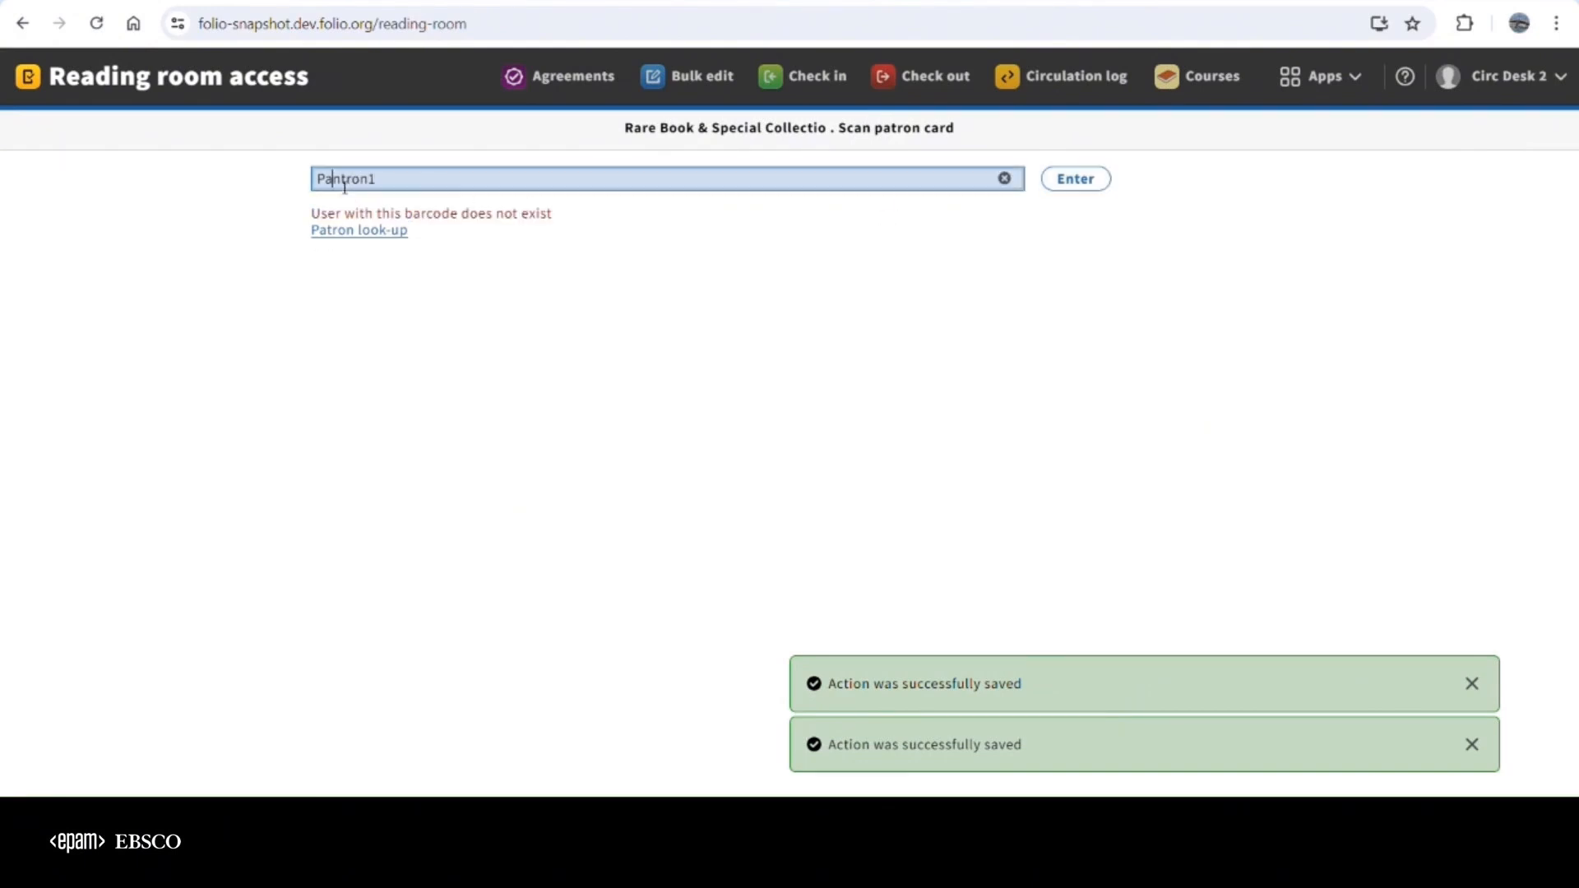
key("BackSpace")
left_click(1079, 184)
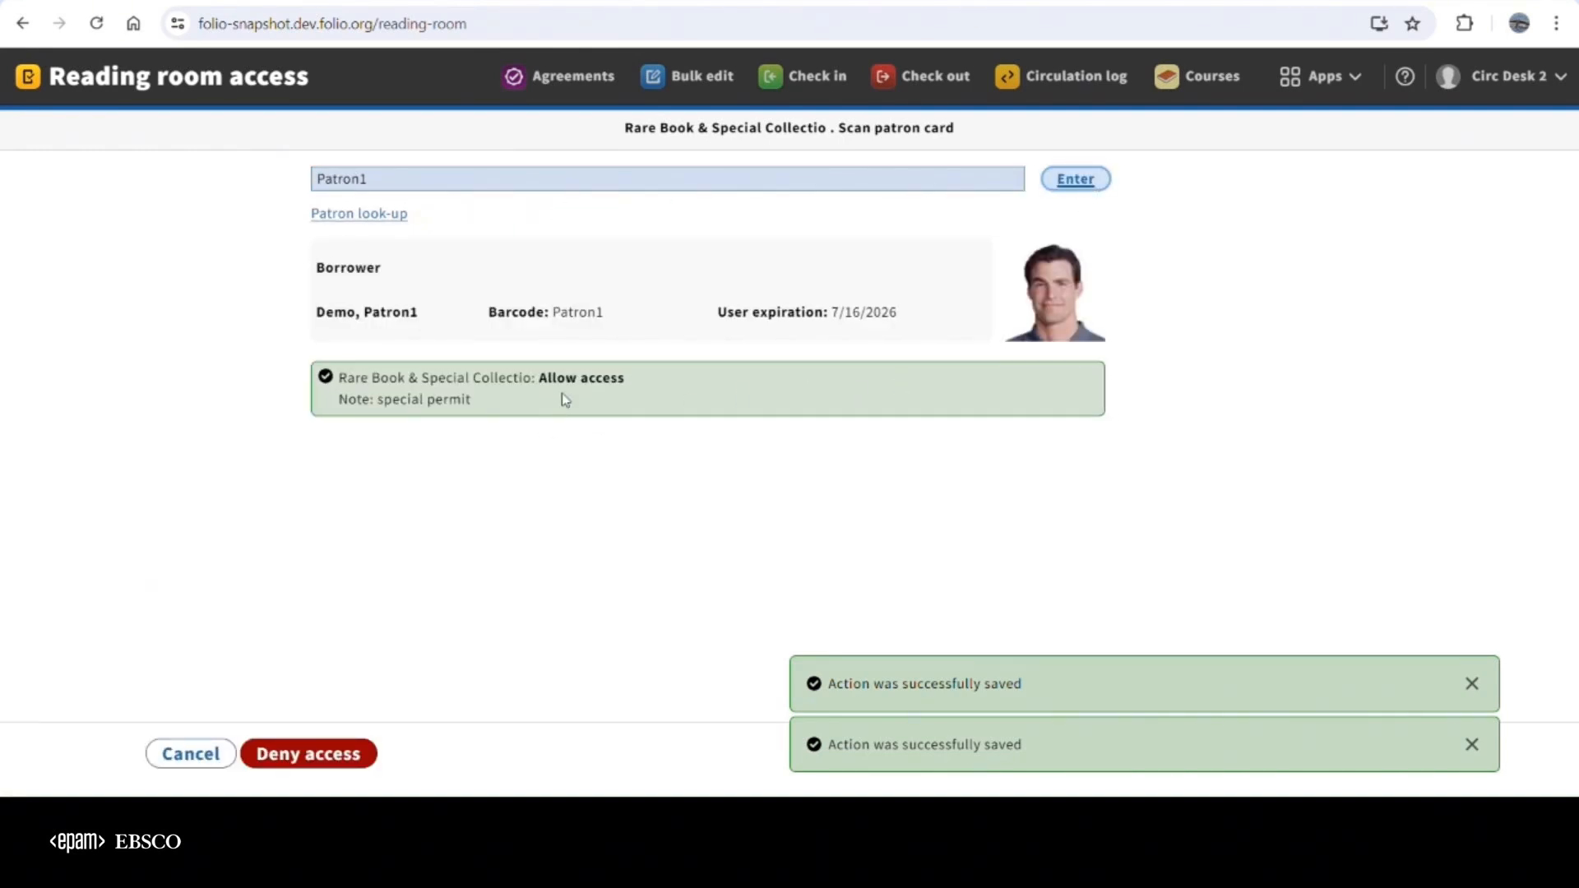
left_click_drag(510, 408, 340, 412)
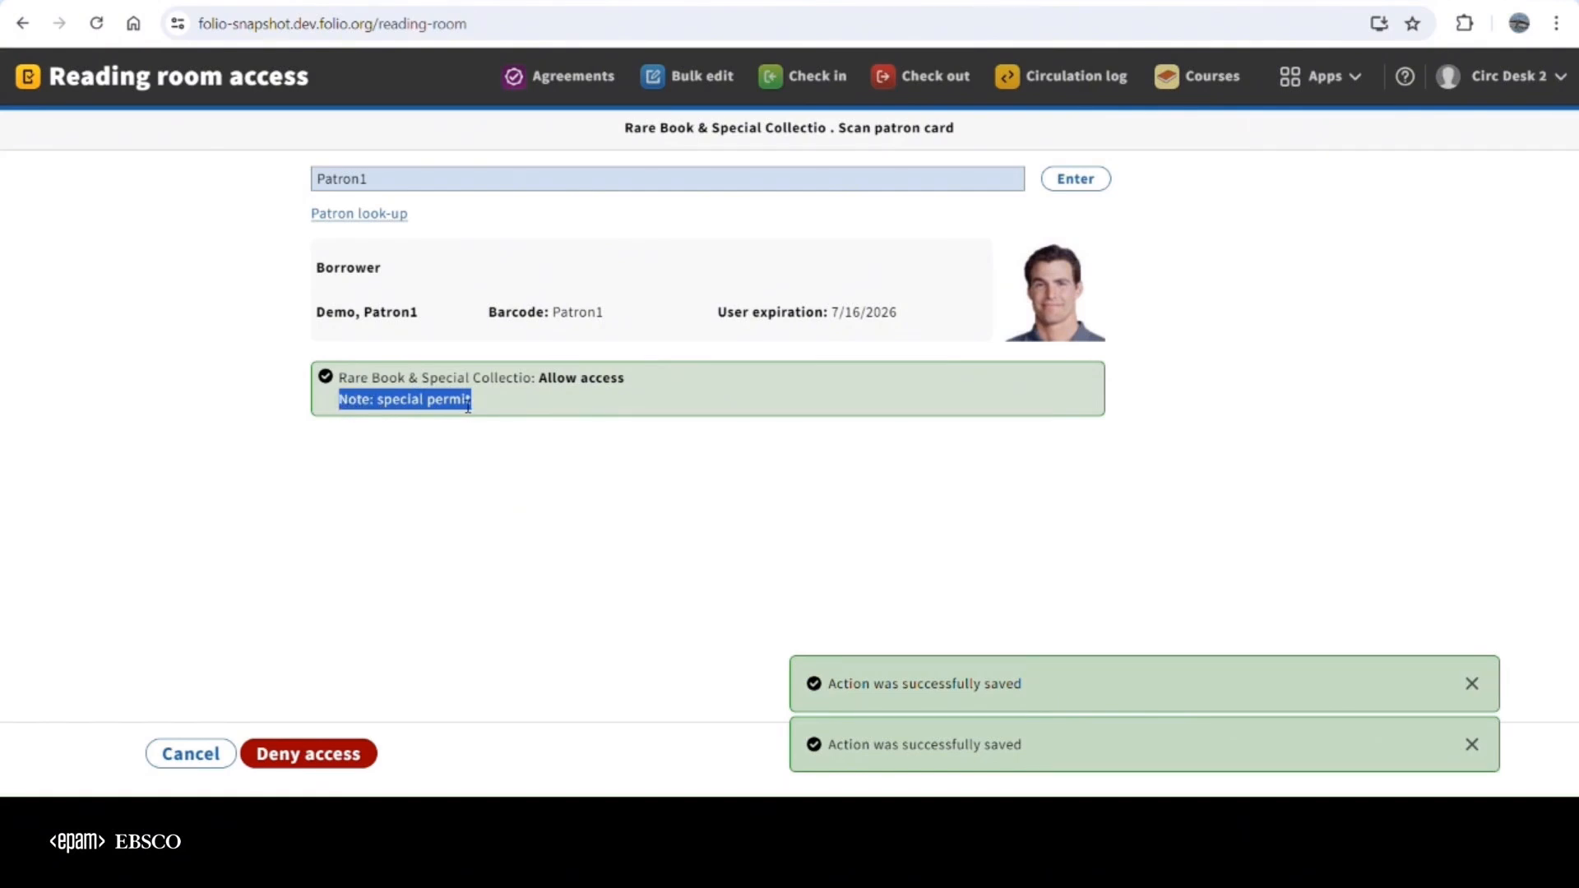
Enter the second Demo-group patron's barcode and check the access status for Rare Book & Special Collectio
left_click(410, 184)
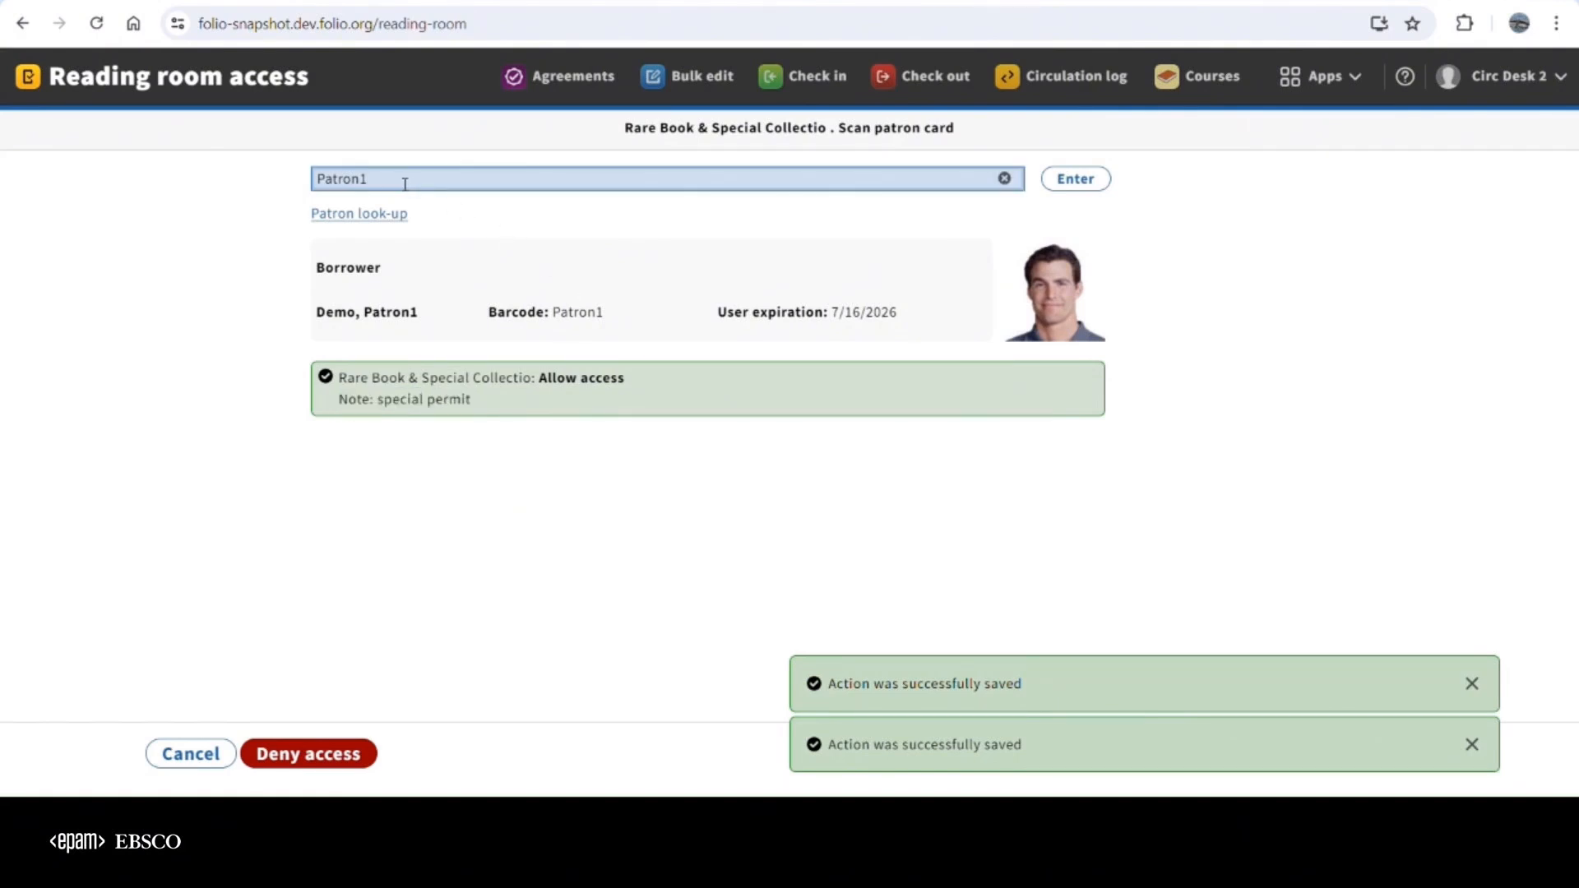
type("2")
left_click(1076, 178)
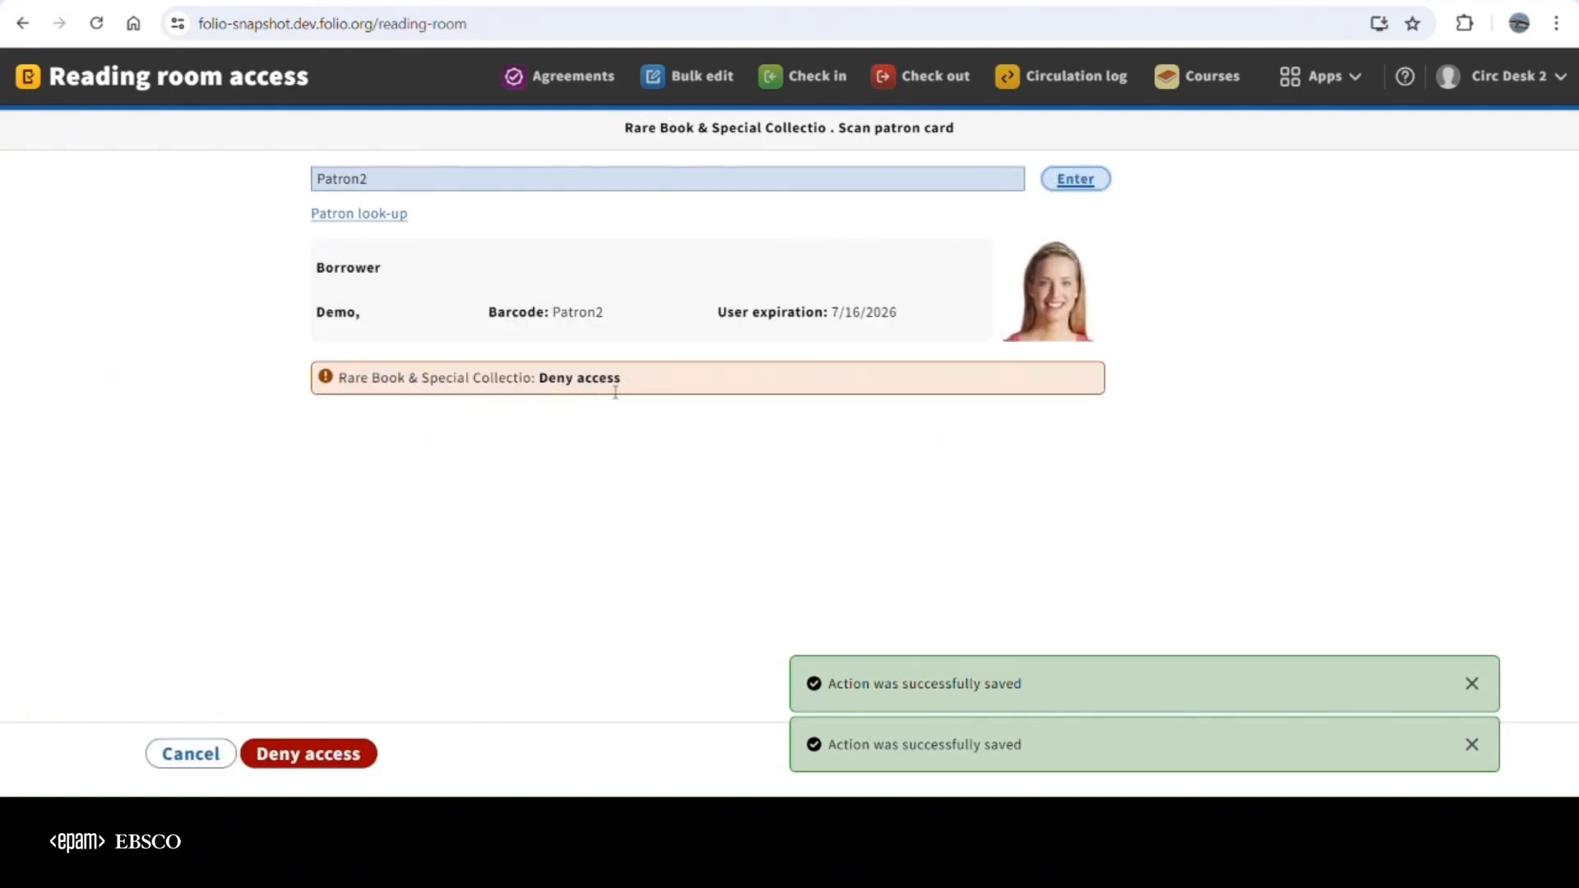
Record denied entry to Rare Book & Special Collectio for the second Demo-group patron
left_click(1471, 684)
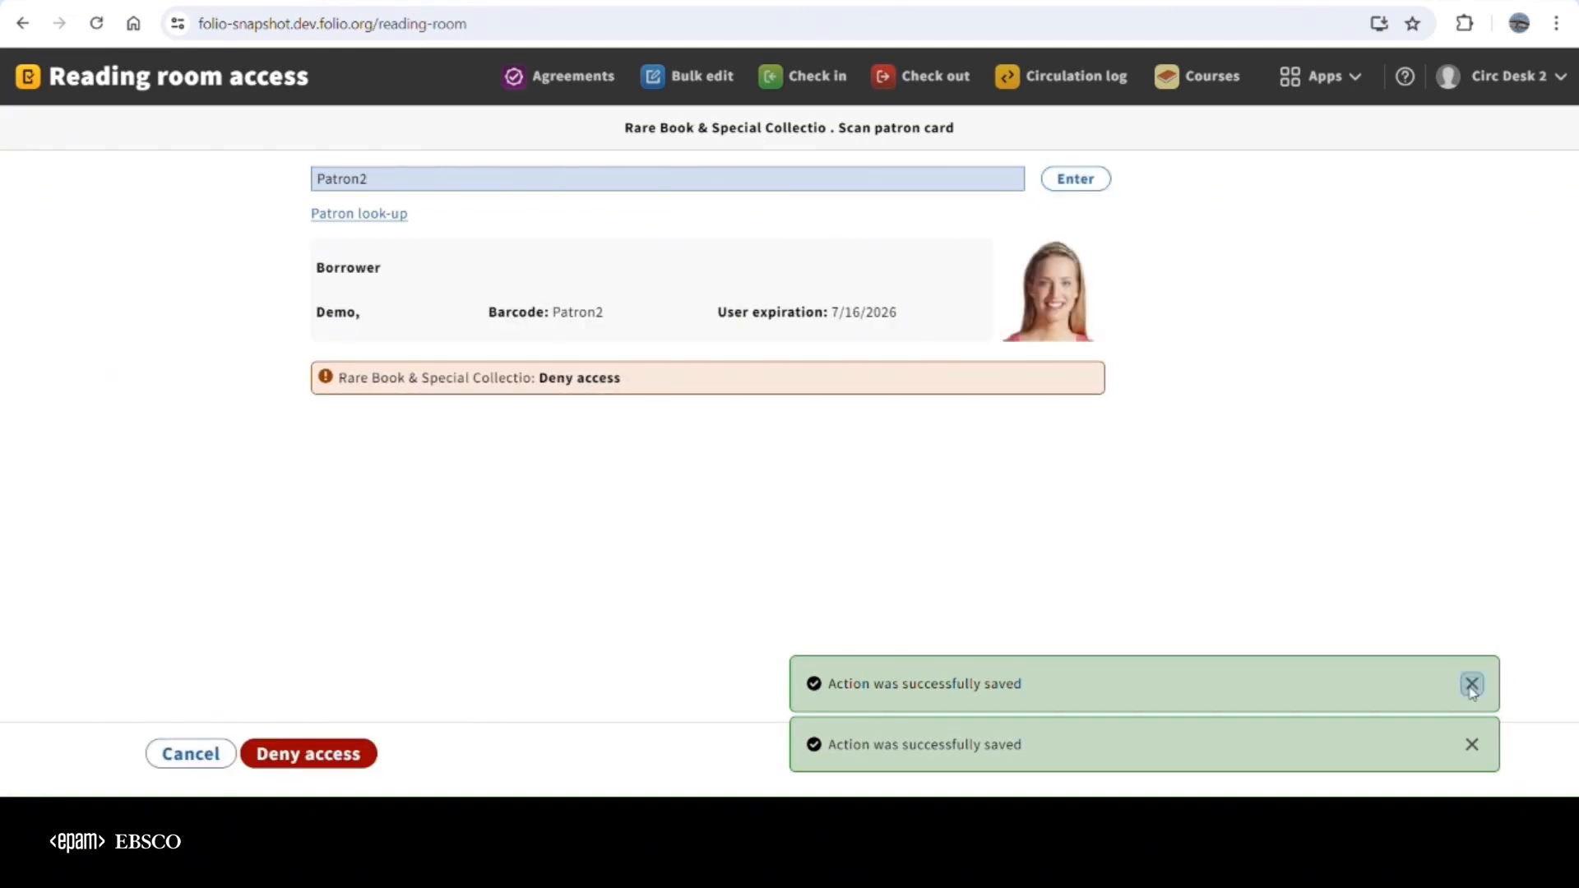
left_click(1471, 745)
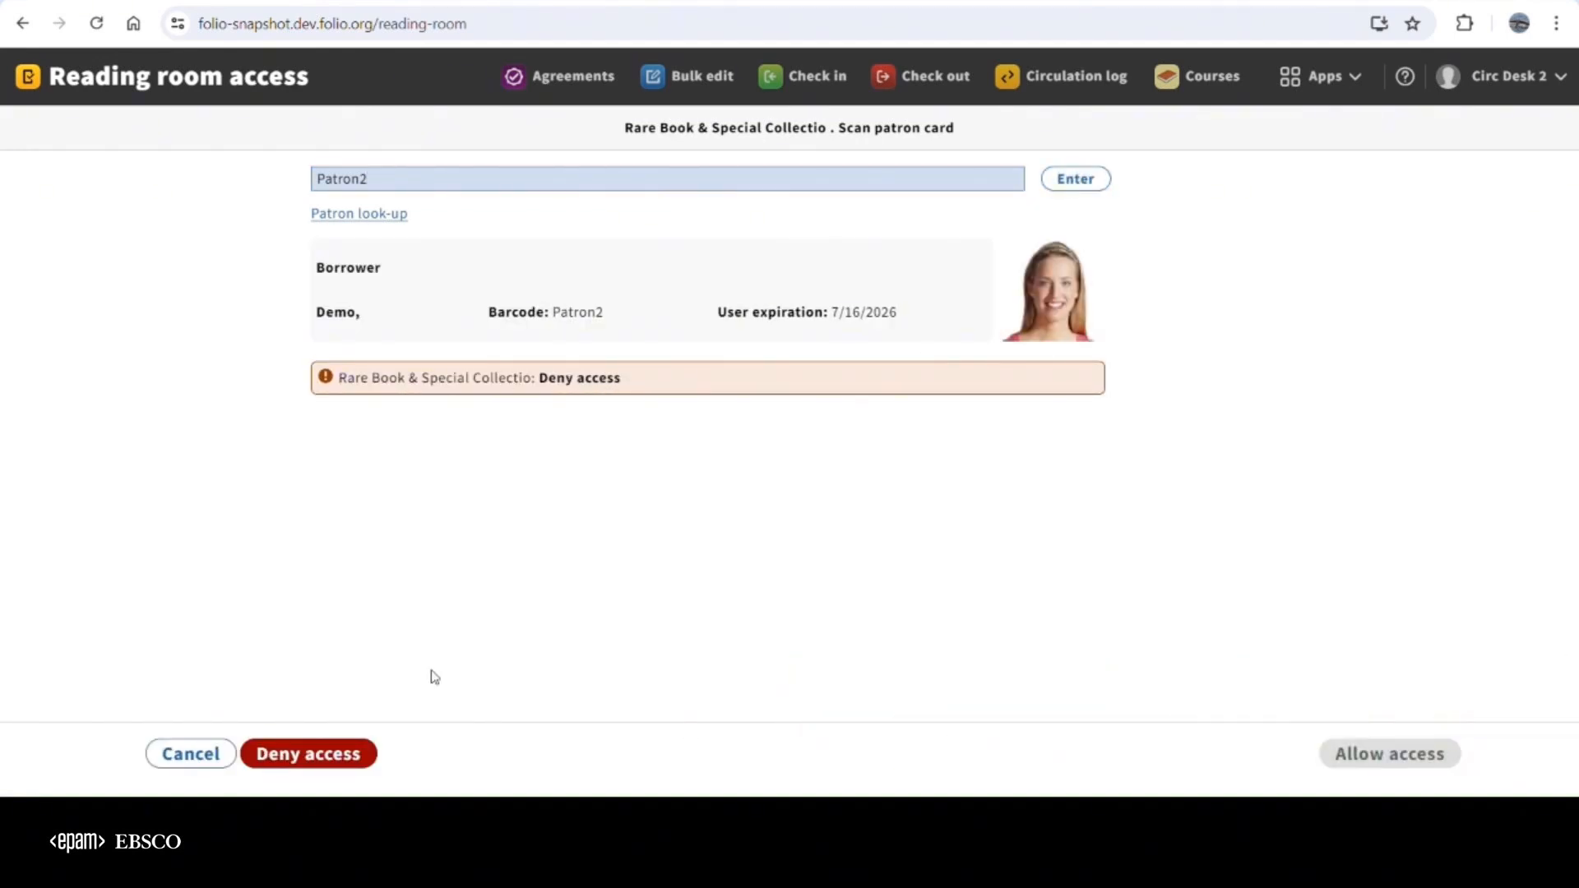
left_click(333, 755)
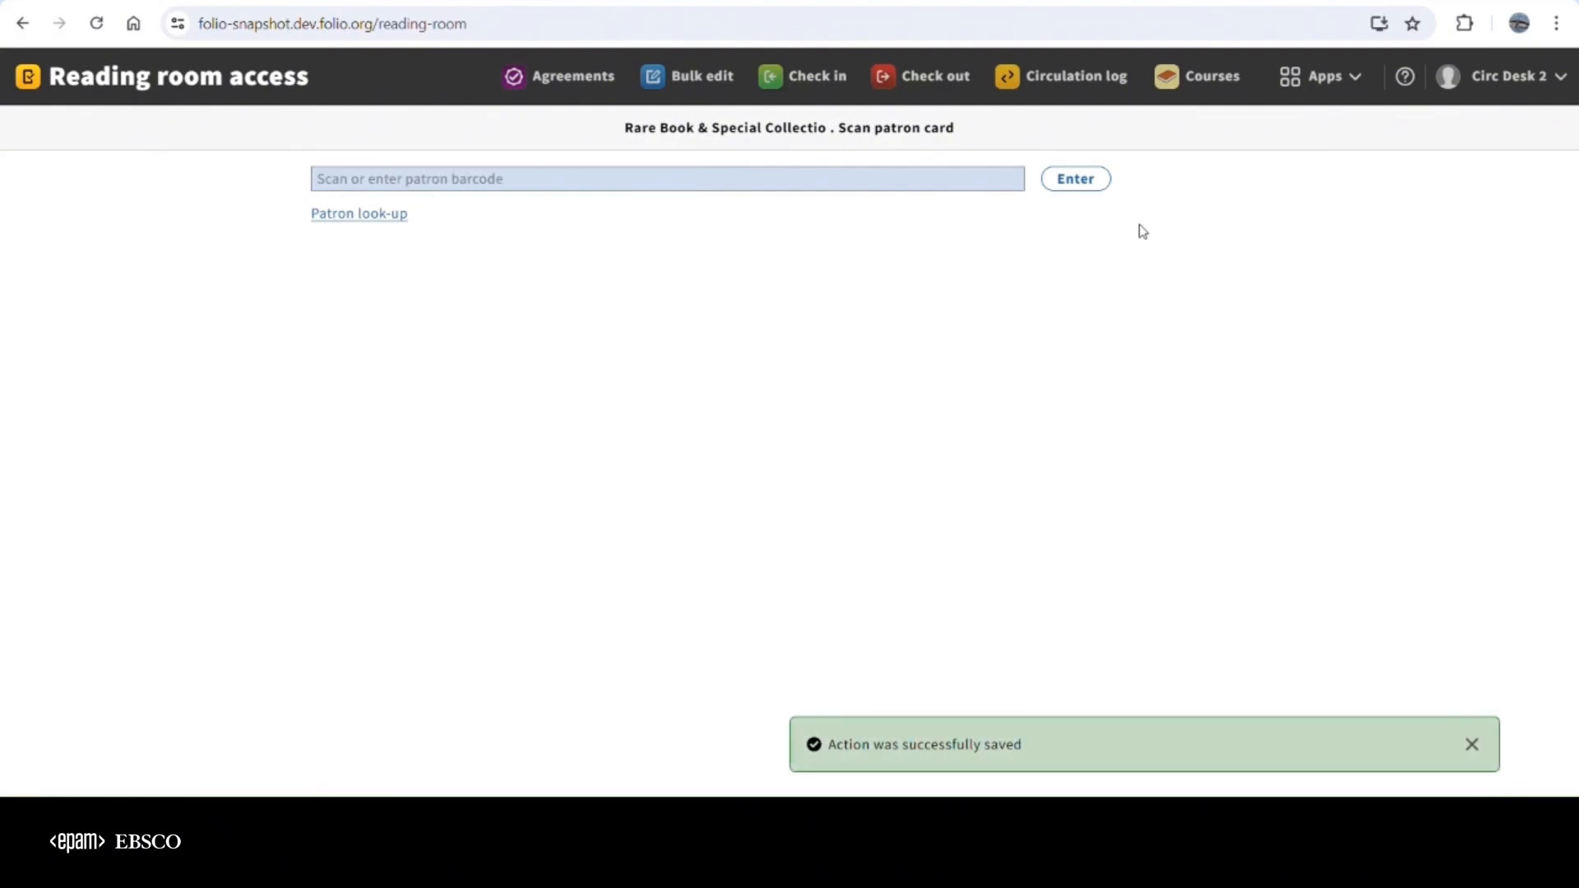
left_click(1359, 85)
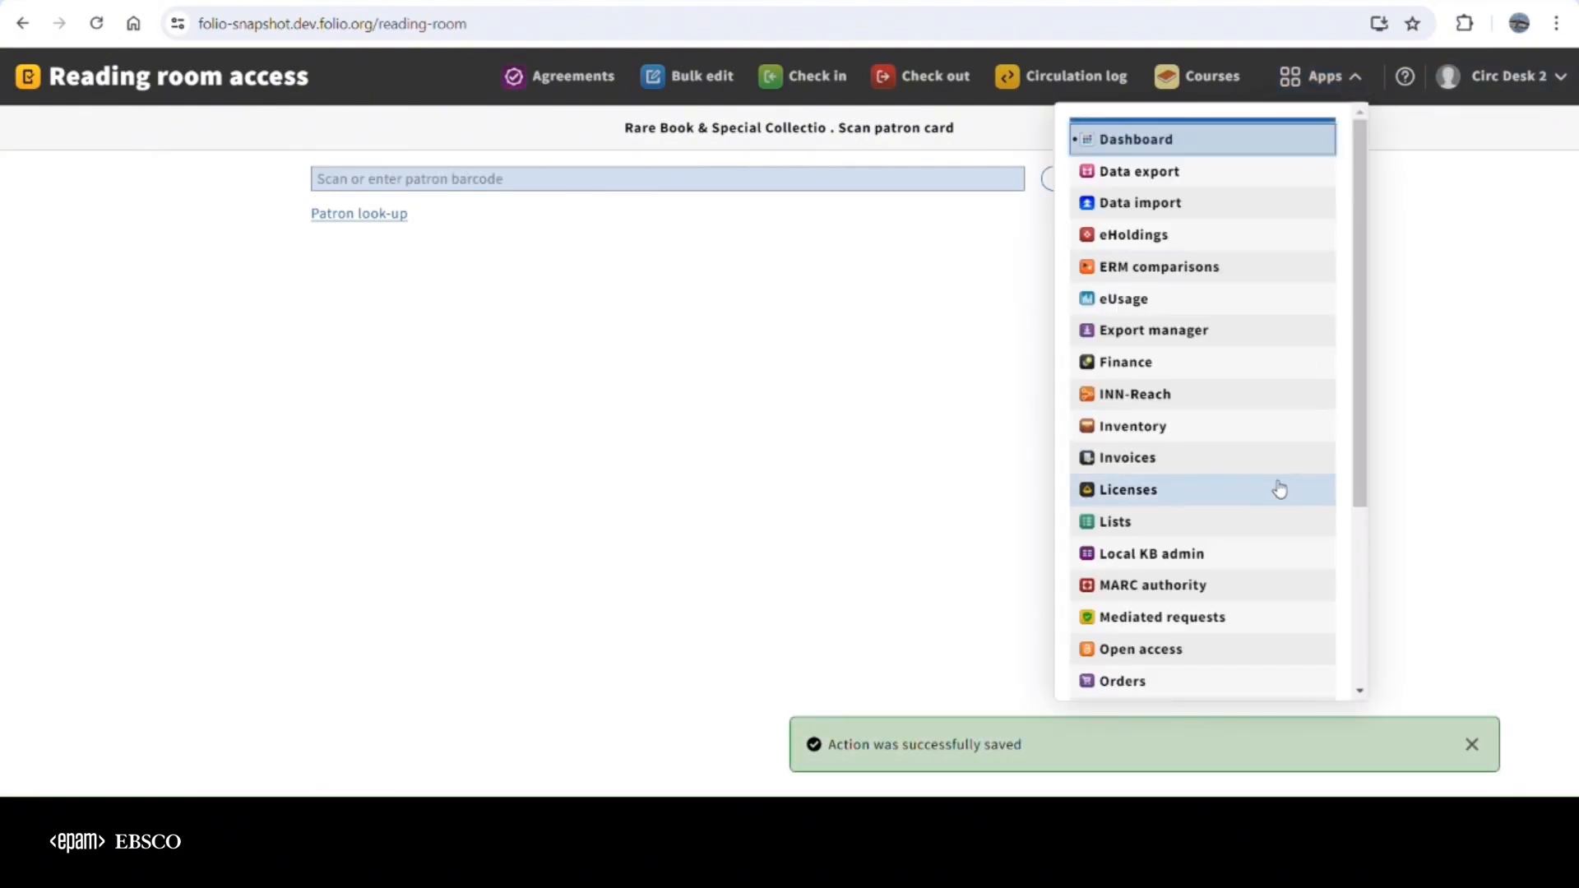
scroll(1229, 556, "down", 3)
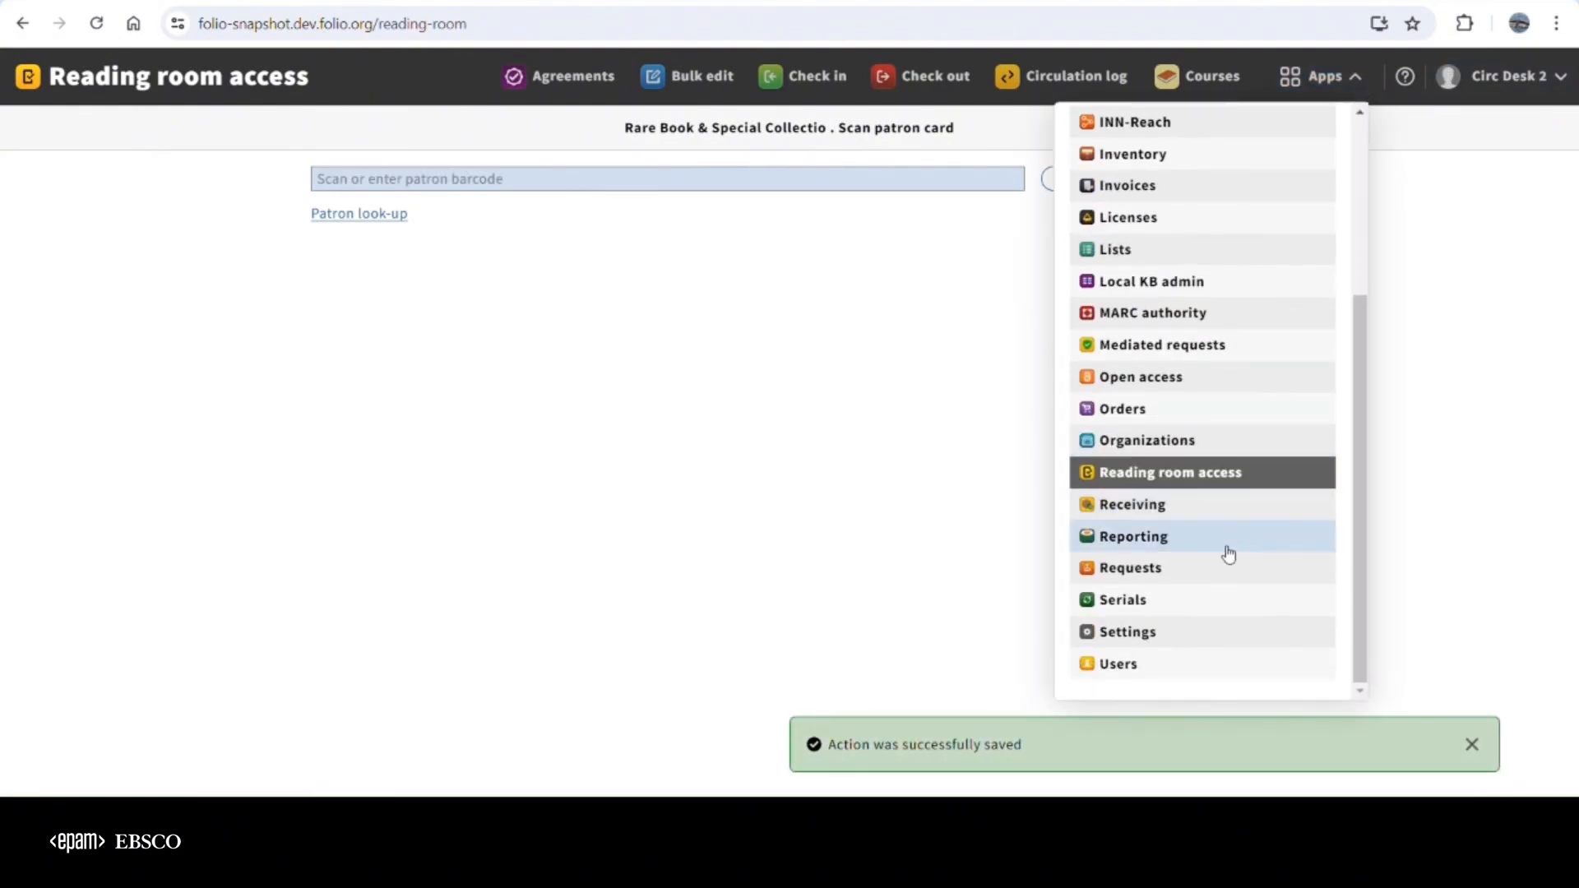
left_click(1154, 642)
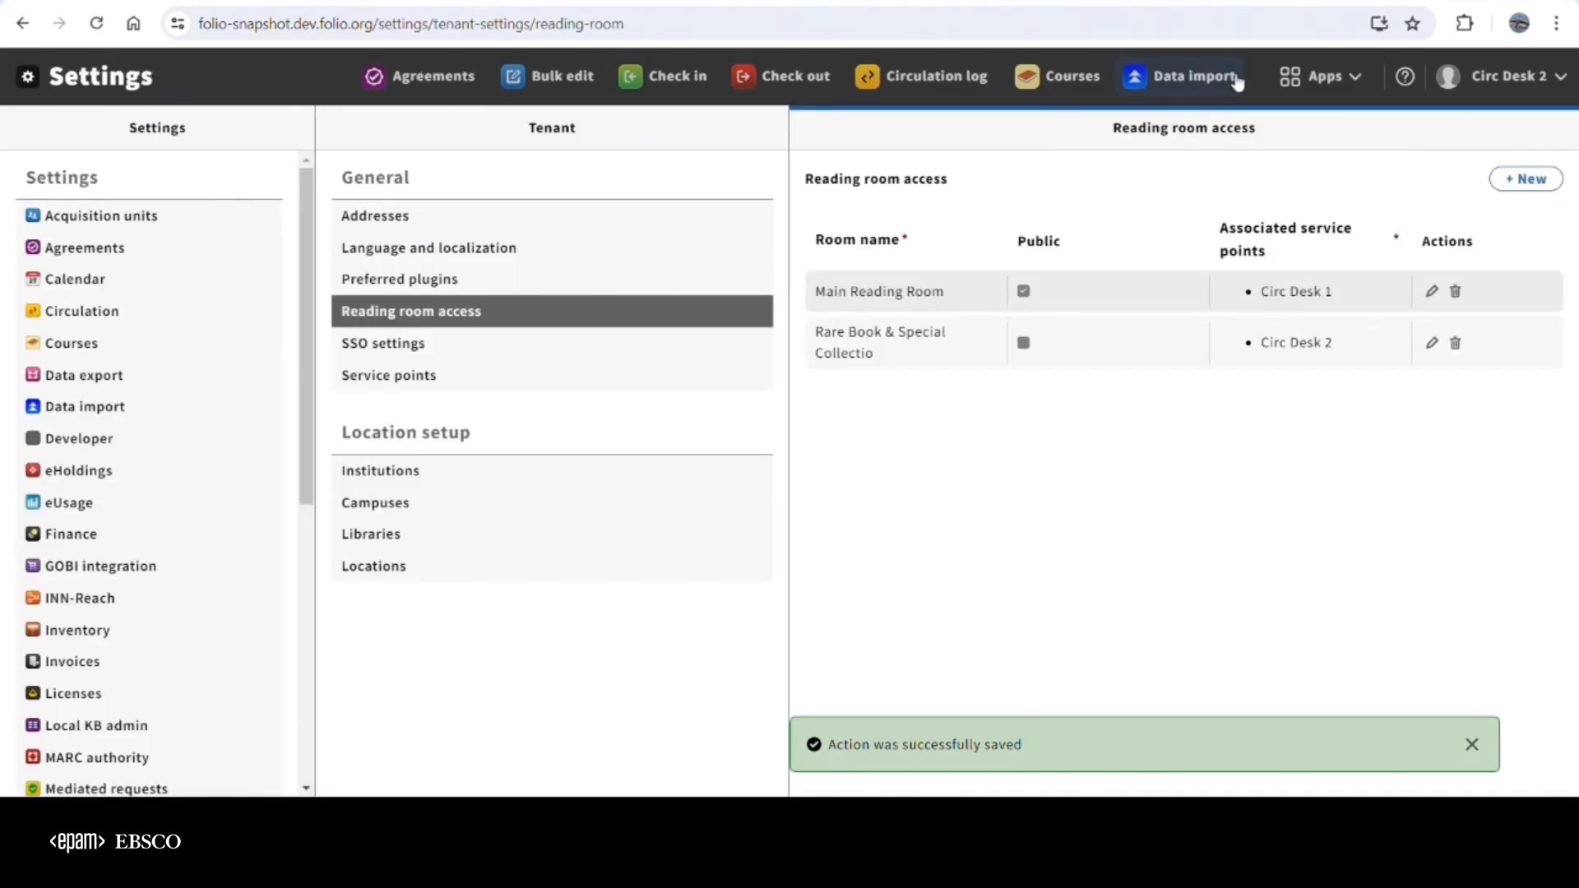
Open the first Demo-group patron's user record for editing
left_click(1319, 76)
scroll(1258, 609, "down", 3)
left_click(1125, 667)
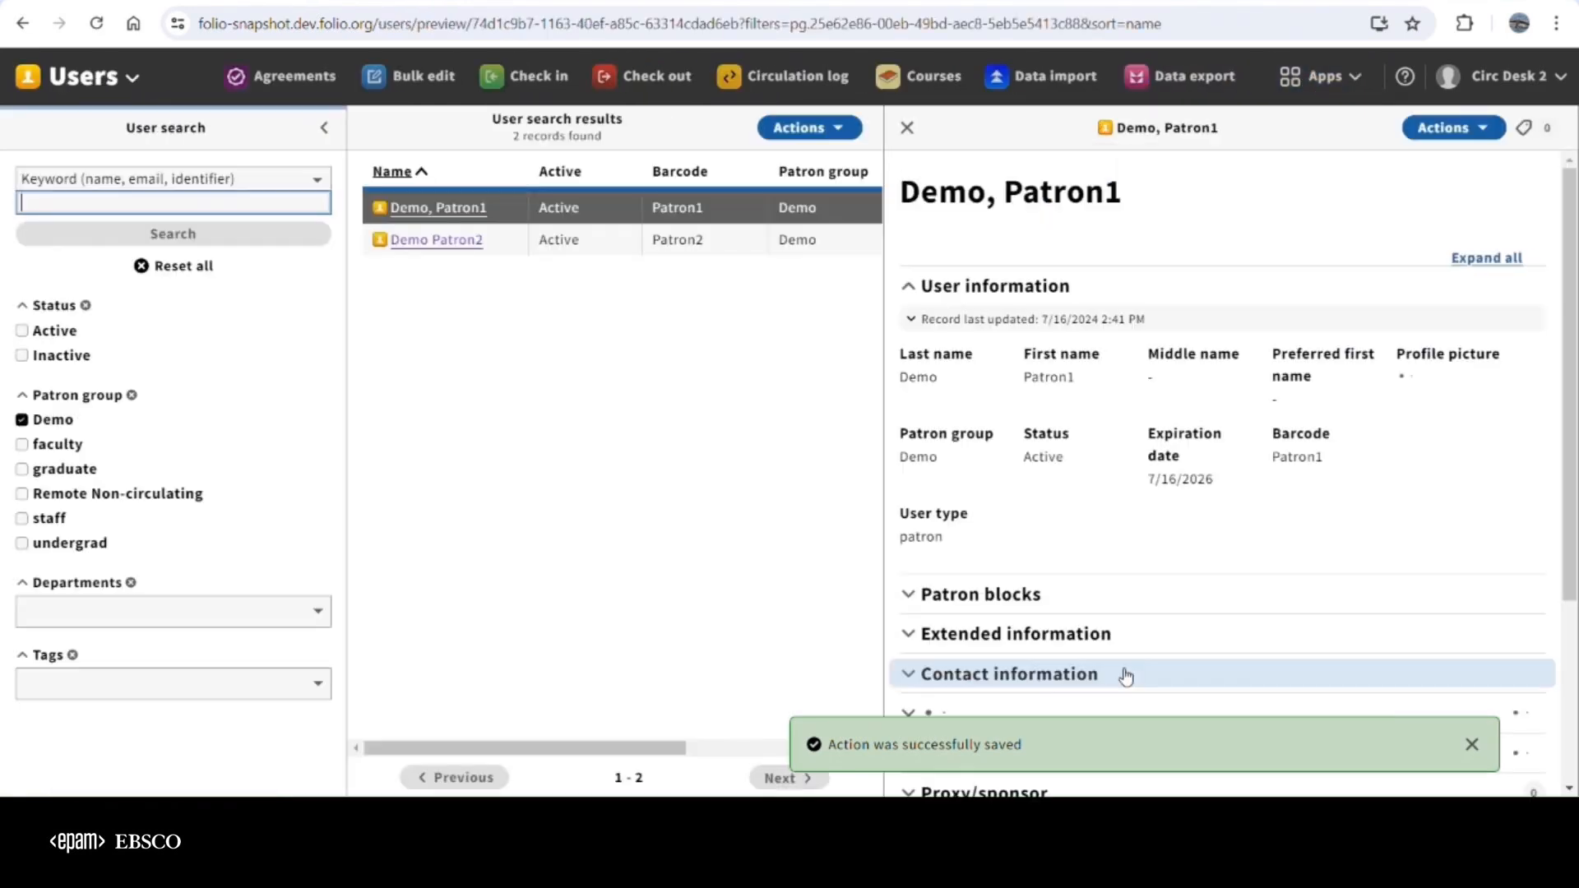
scroll(1248, 585, "down", 3)
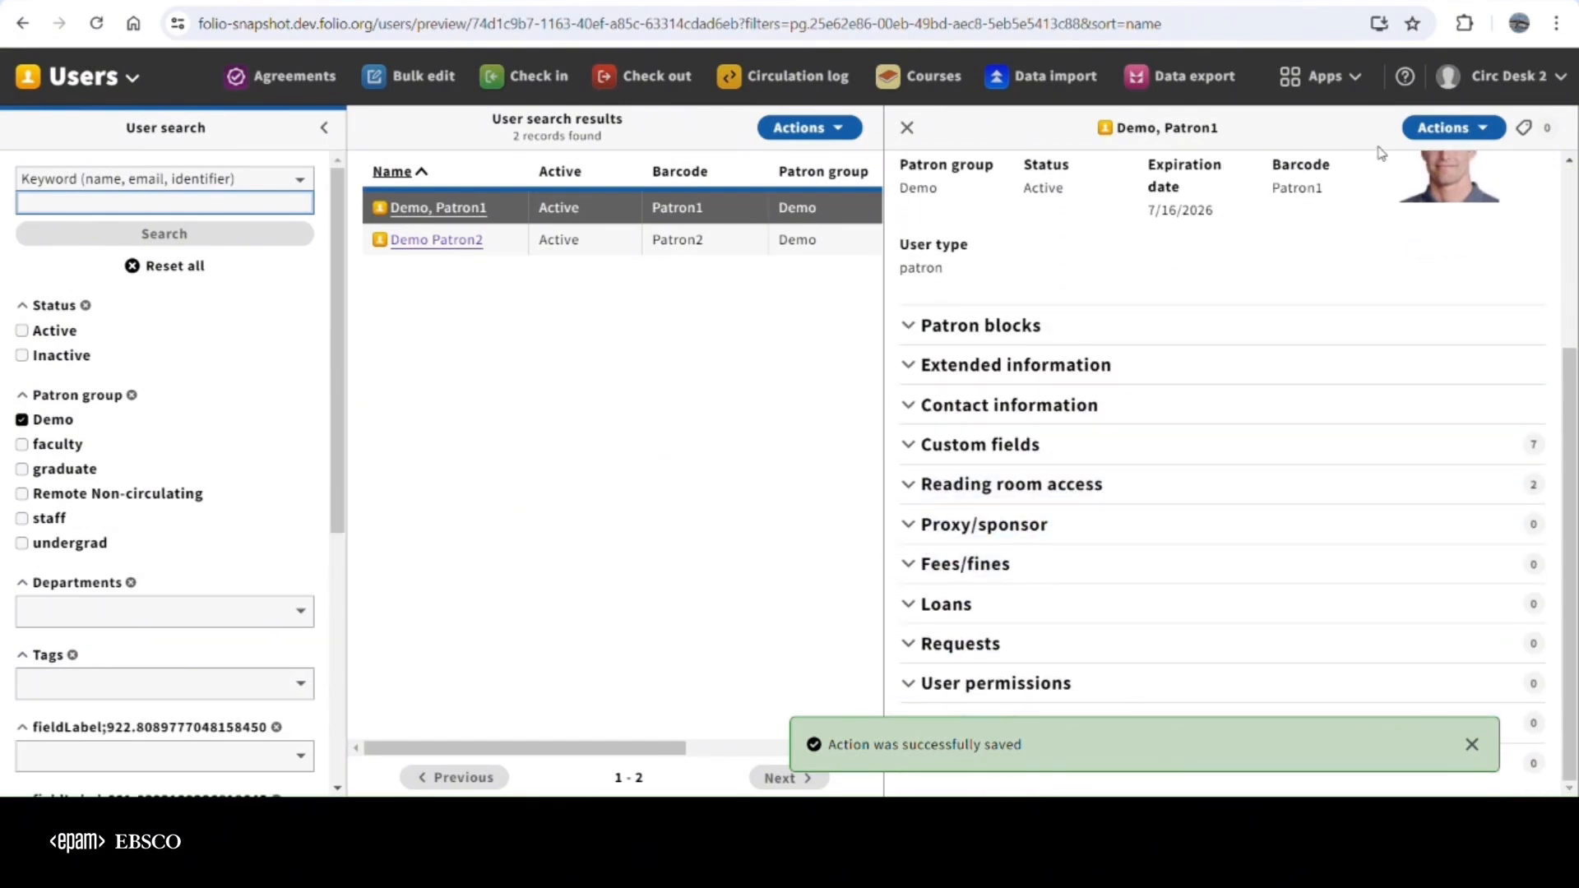
left_click(1435, 135)
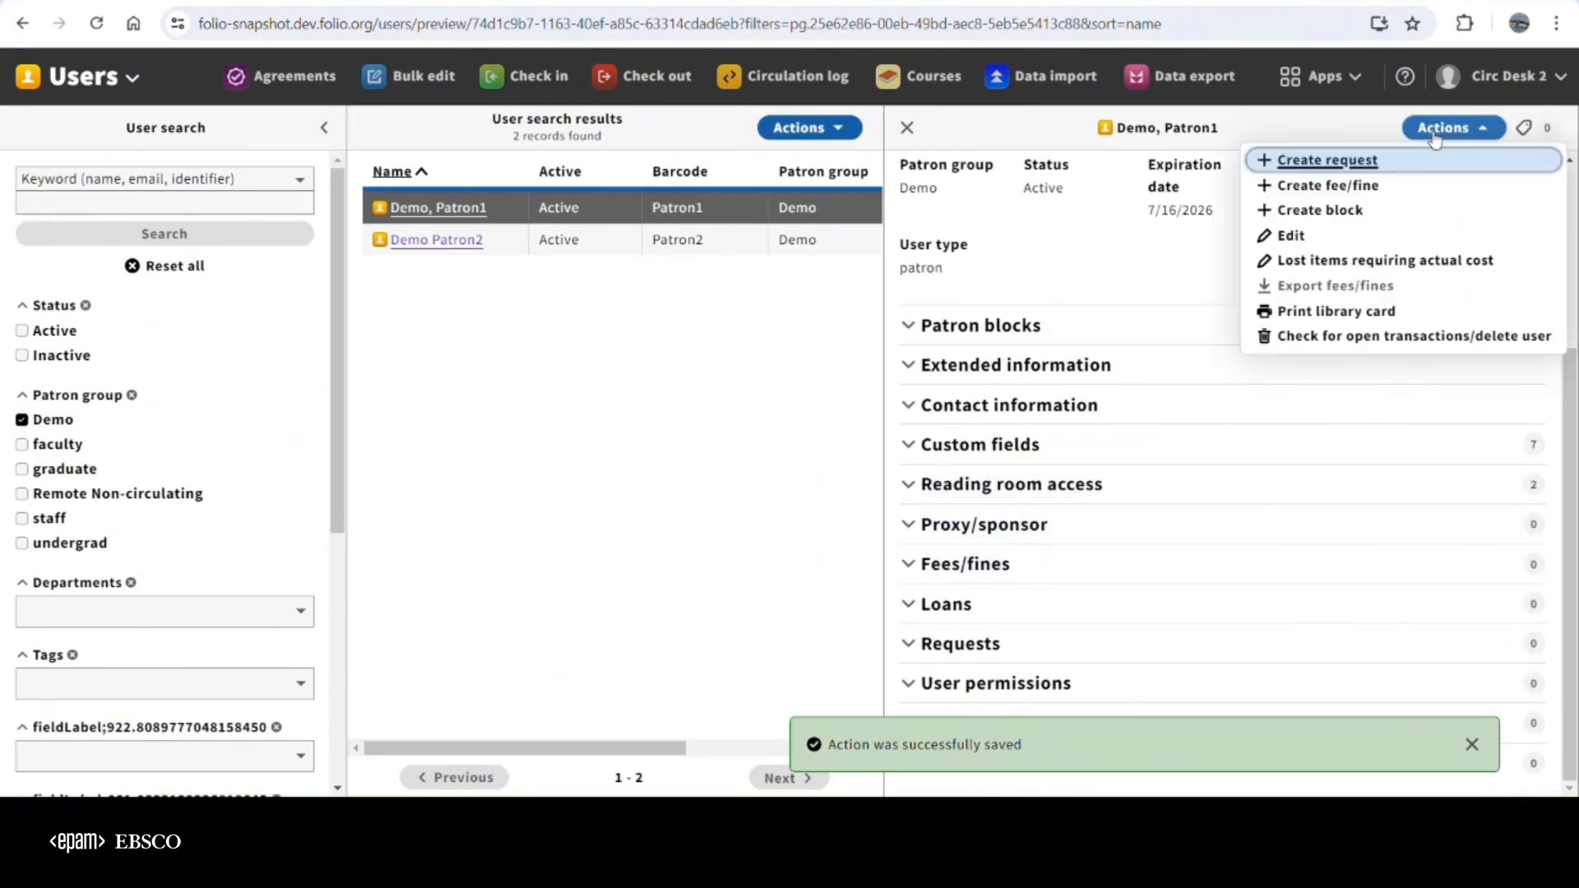
left_click(1291, 237)
scroll(279, 568, "down", 10)
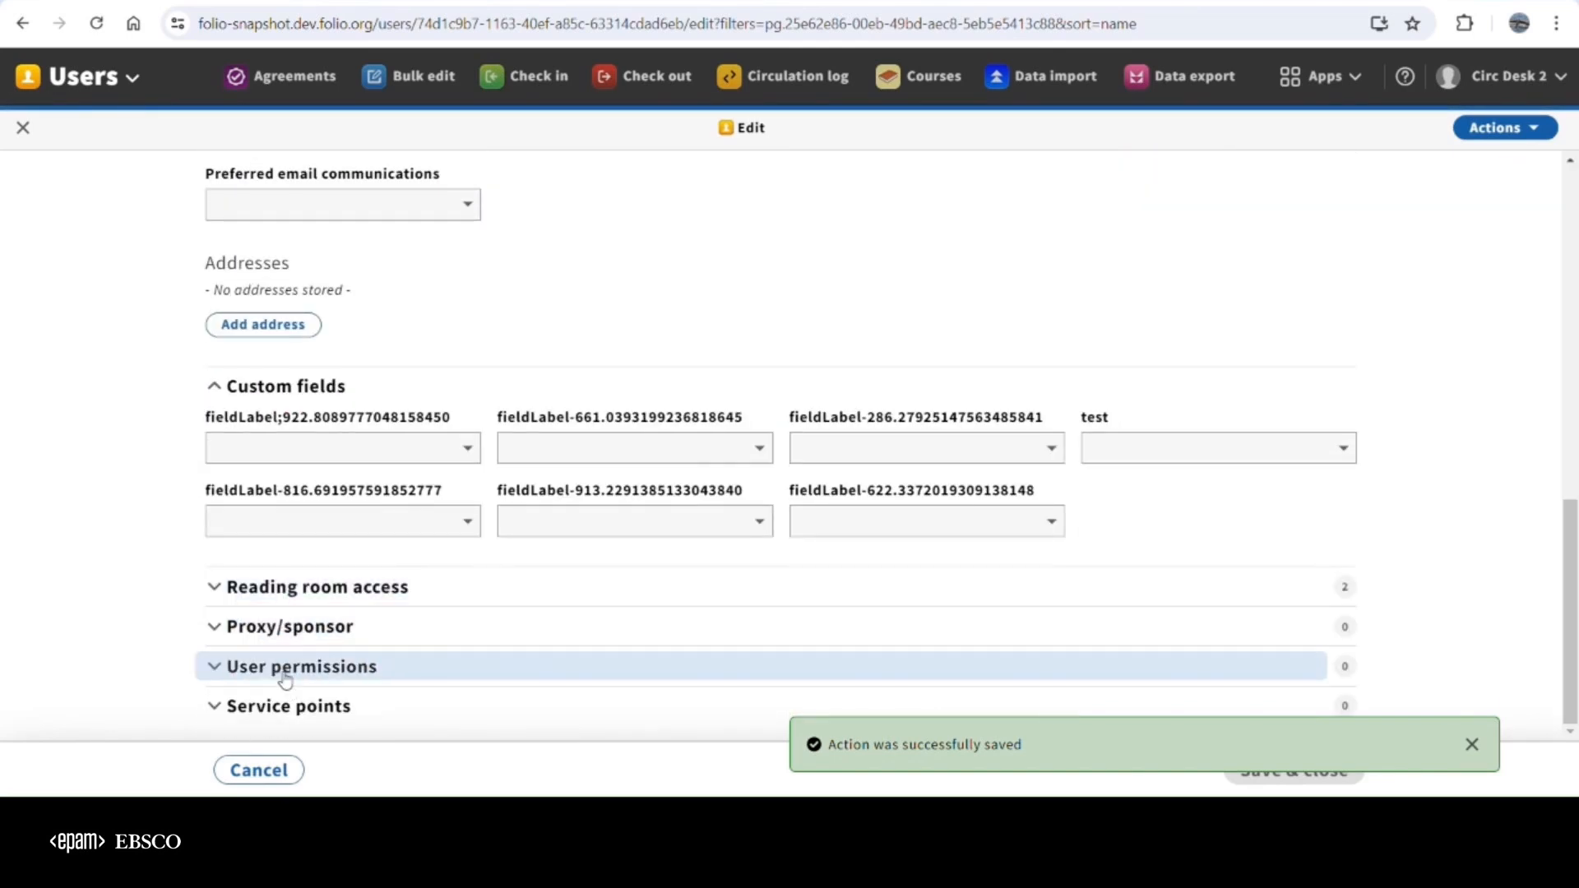
Start adding user permissions to the patron's record and search the available permissions for "reading"
left_click(286, 663)
scroll(288, 663, "down", 1)
left_click(288, 660)
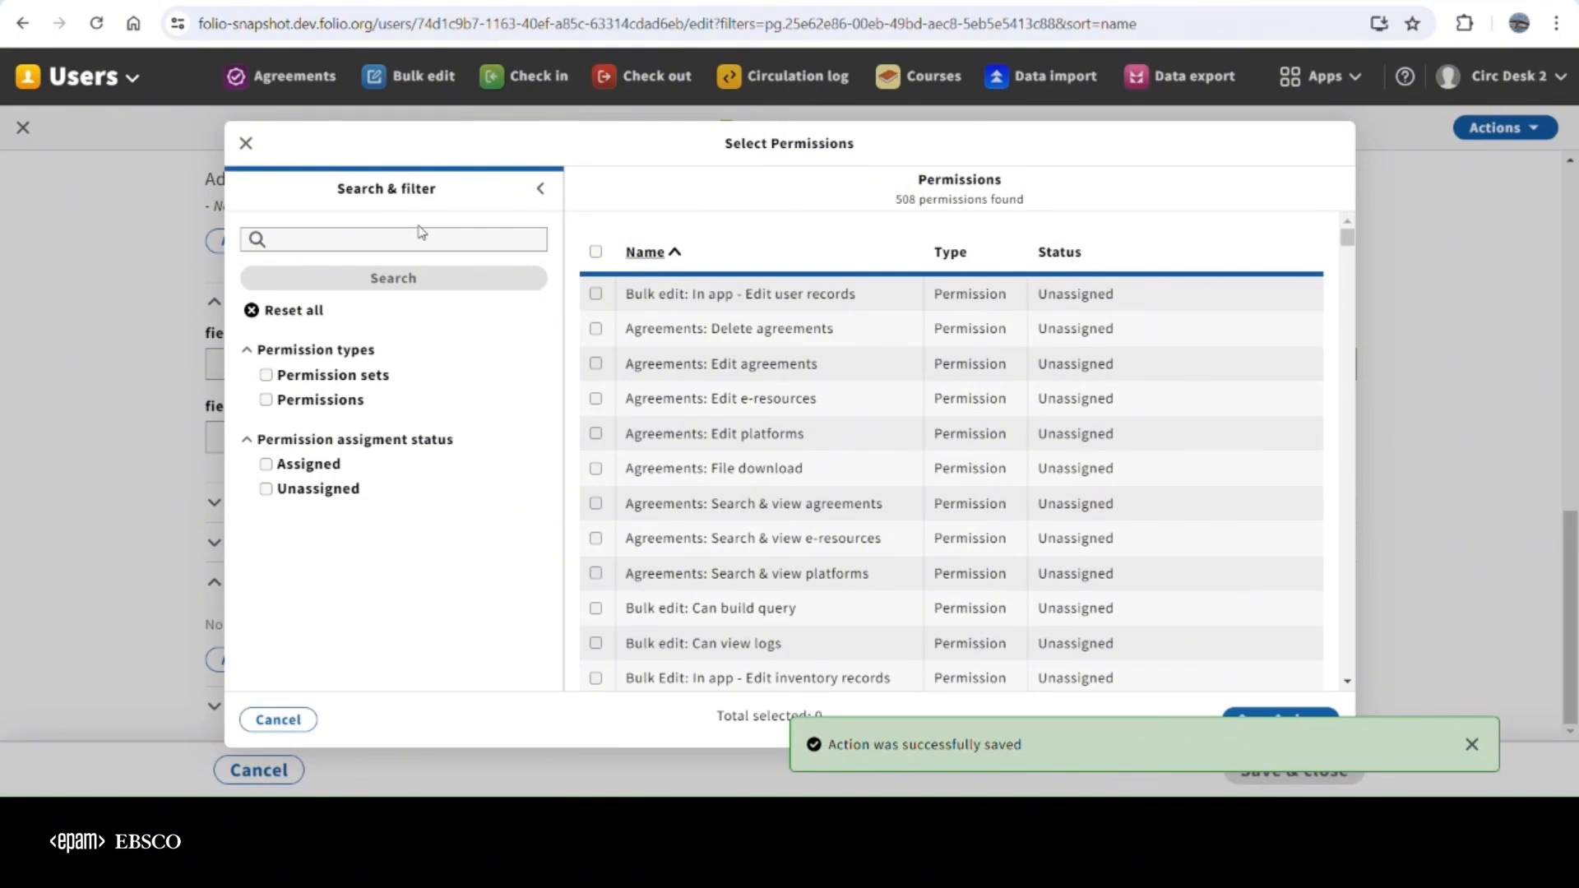
left_click(413, 243)
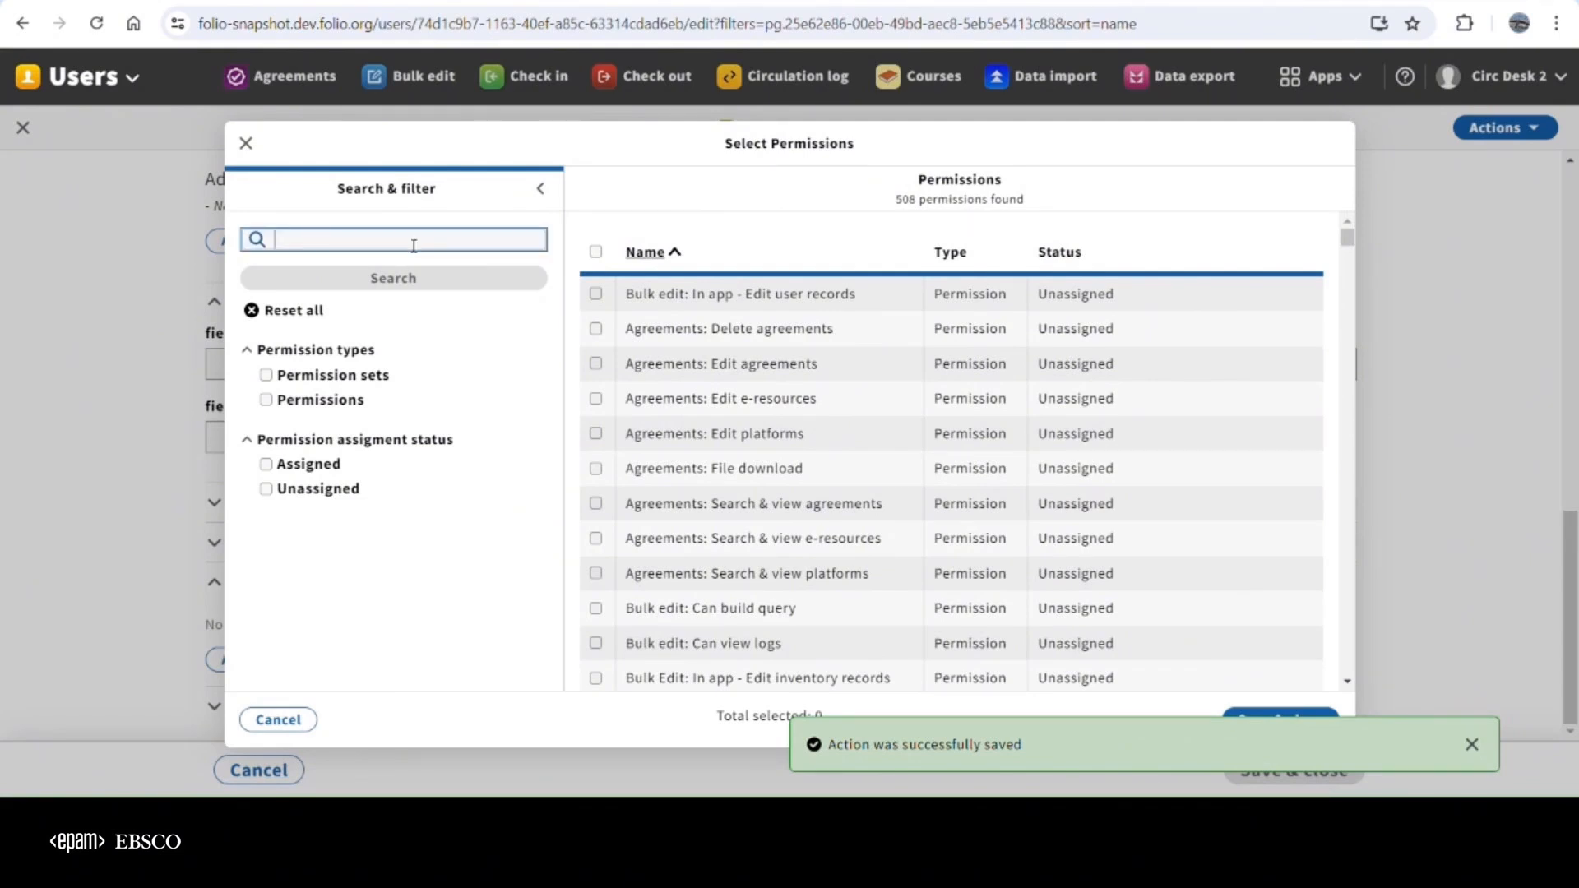
type("reading")
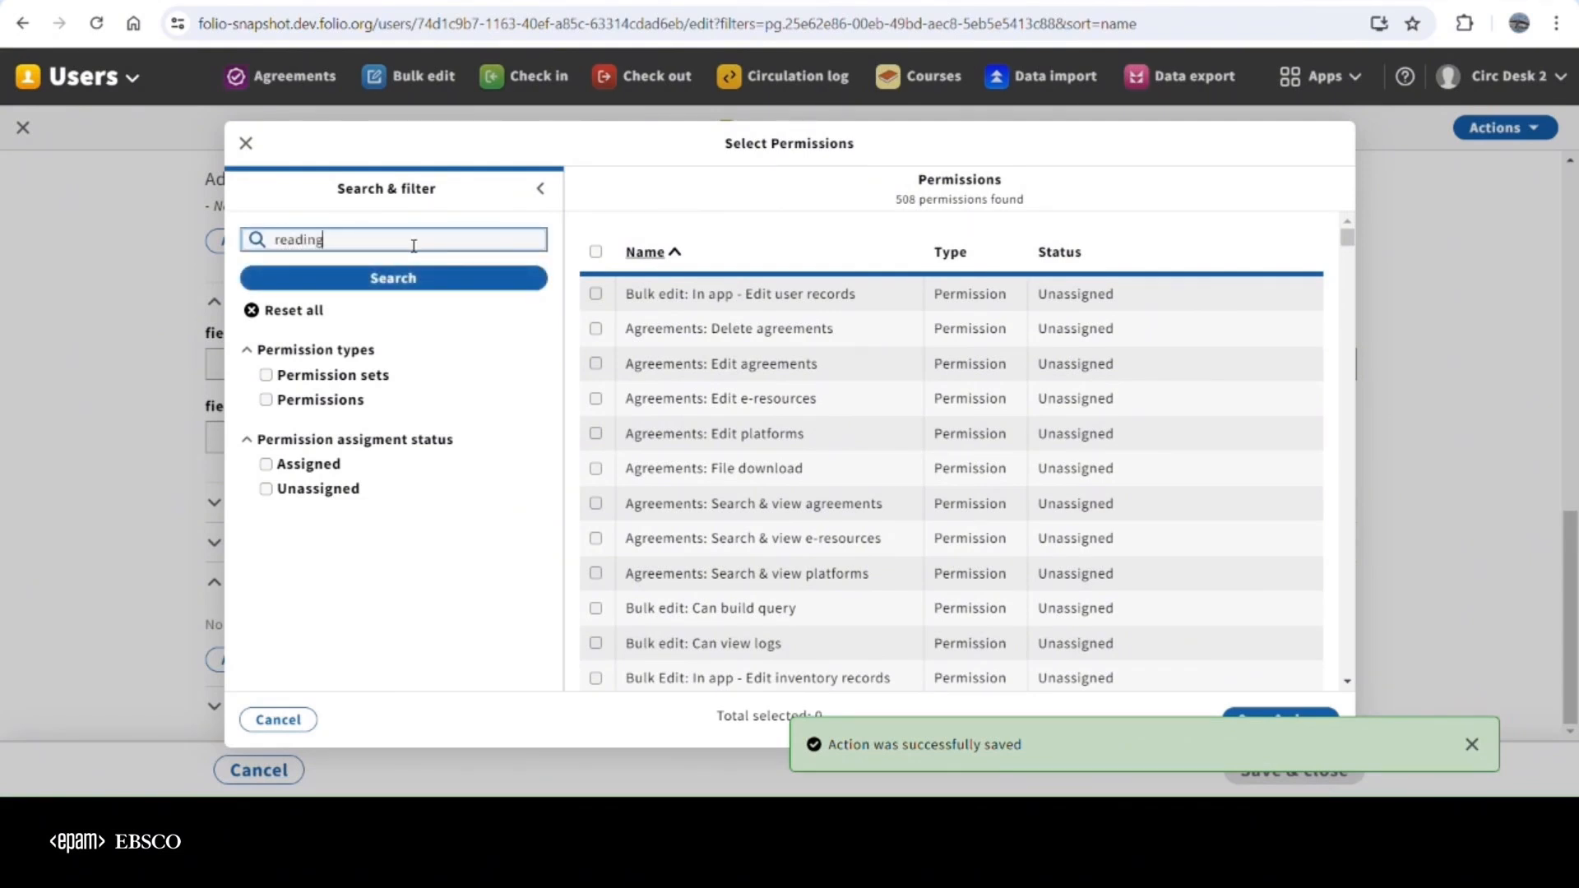
key("Return")
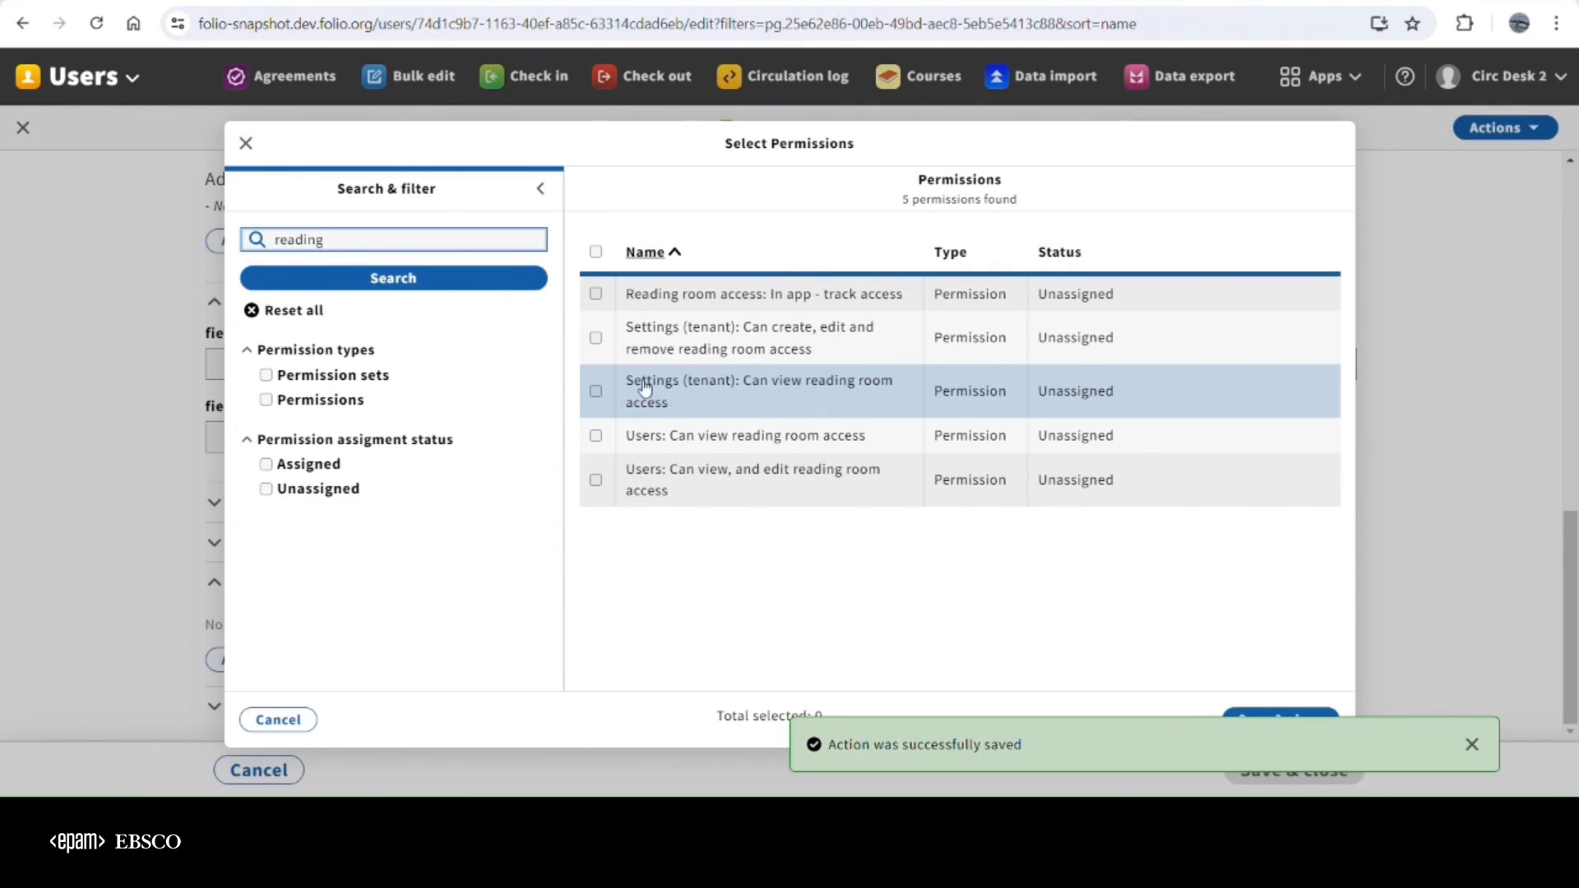
Try selecting the two Settings (tenant) permissions for managing and viewing reading room access, clearing each one again
left_click(608, 338)
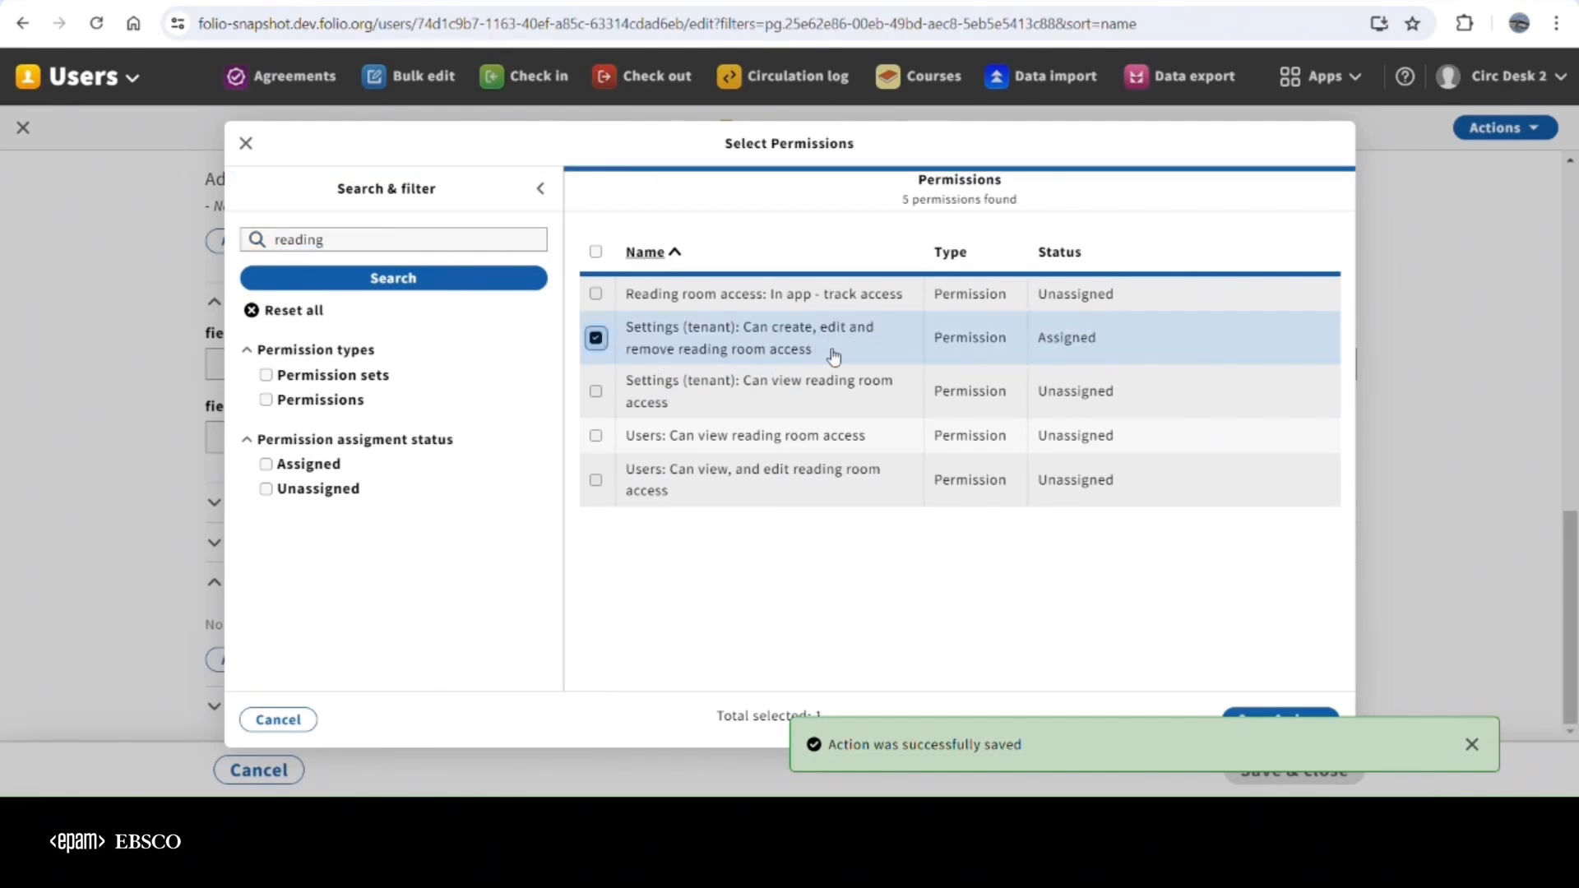
left_click(597, 339)
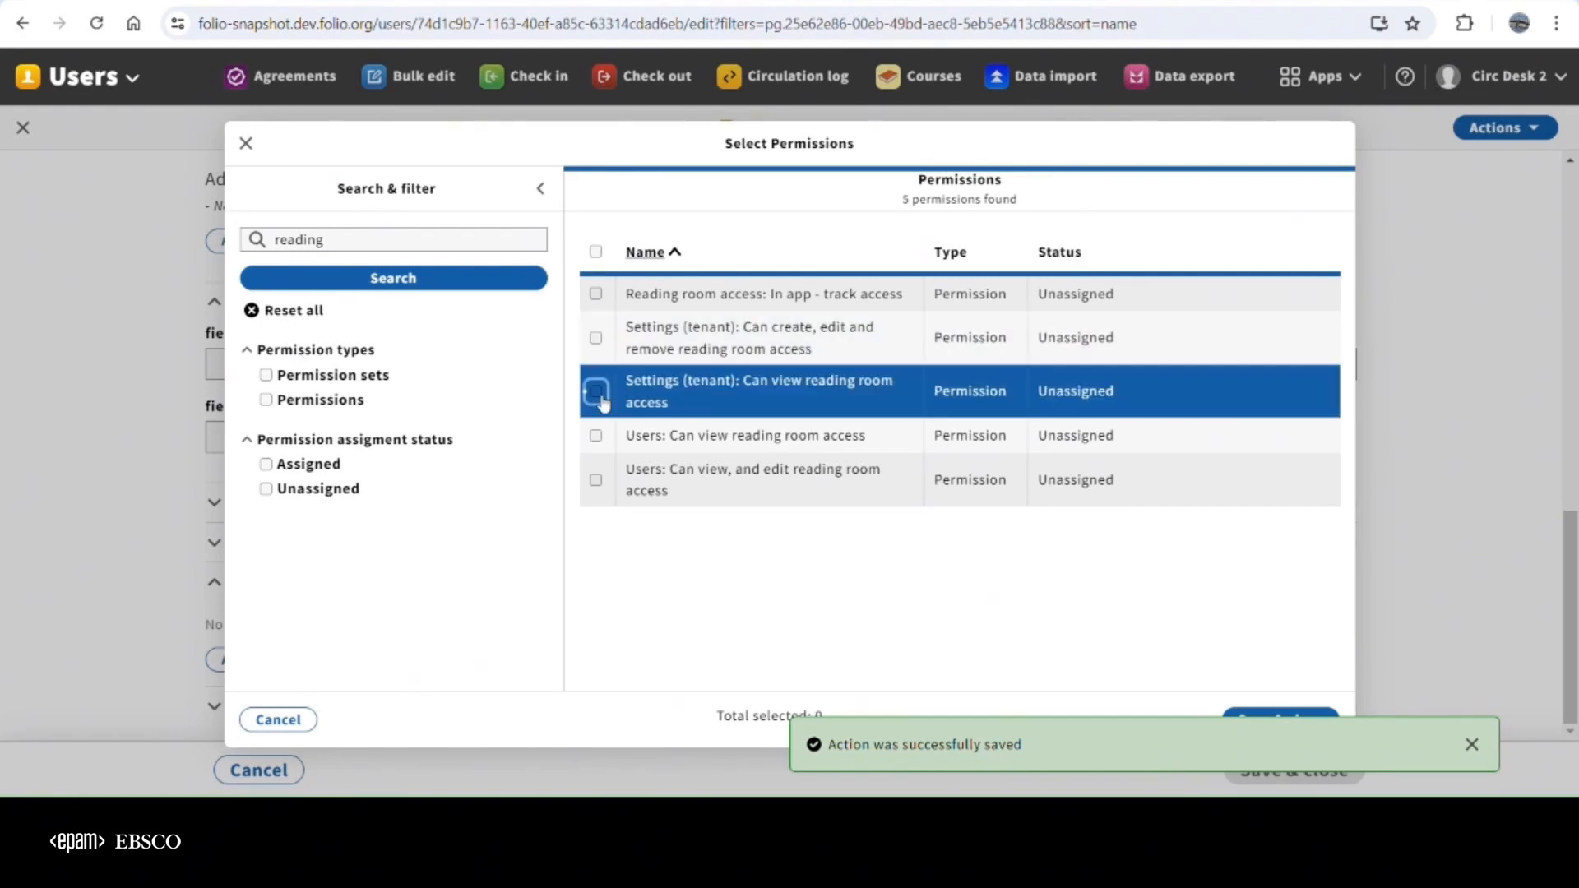
left_click(598, 394)
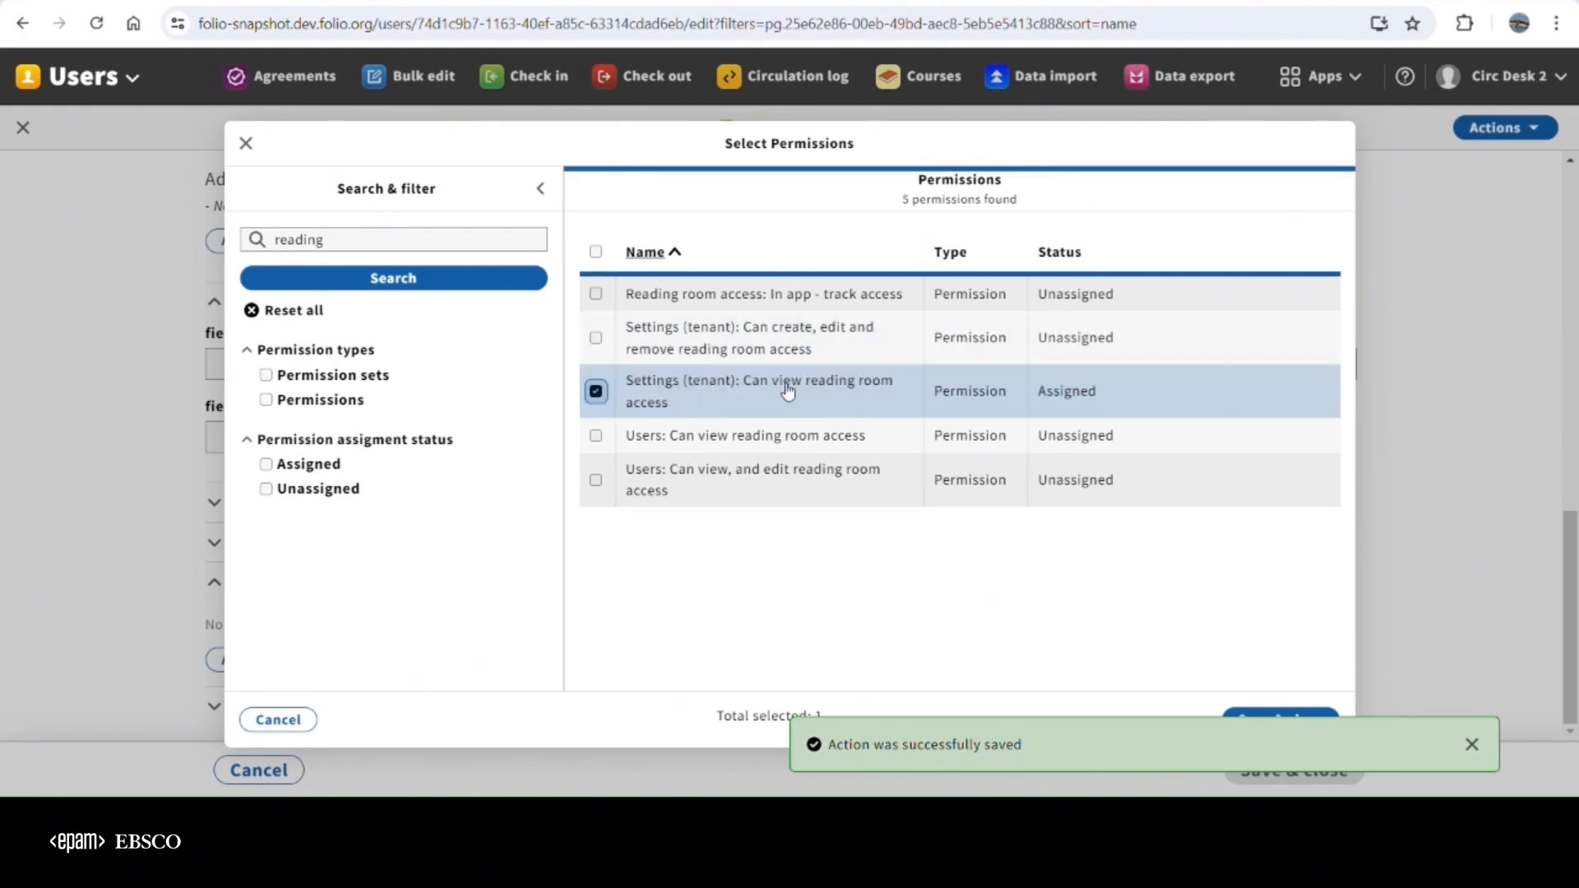
left_click(597, 393)
Try selecting the two Users permissions for viewing and editing reading room access, clearing each one again
left_click(596, 482)
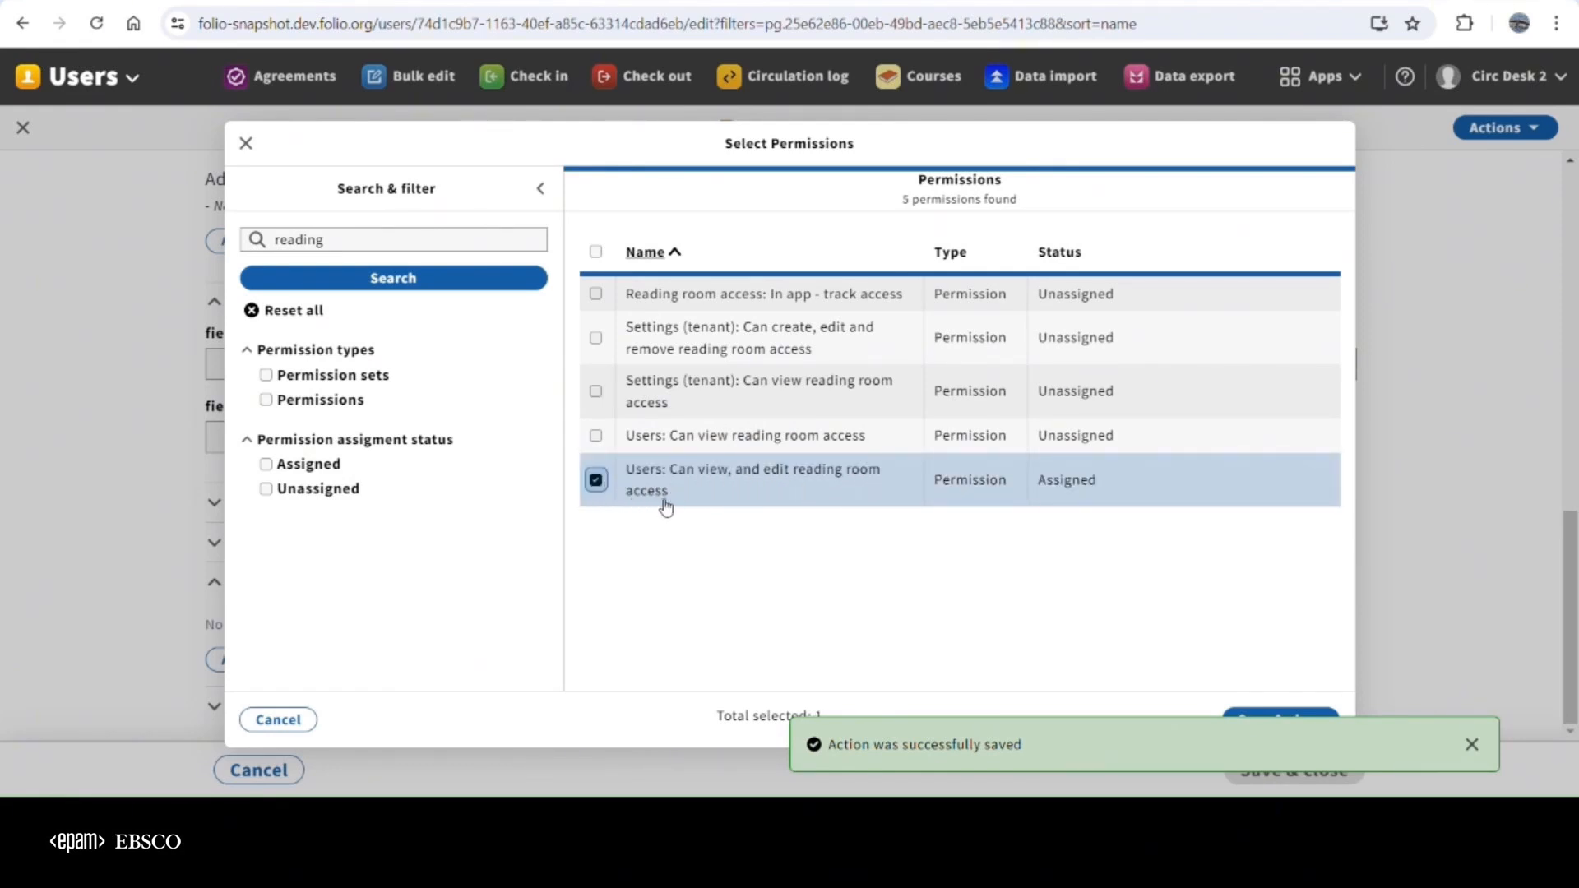
left_click(597, 436)
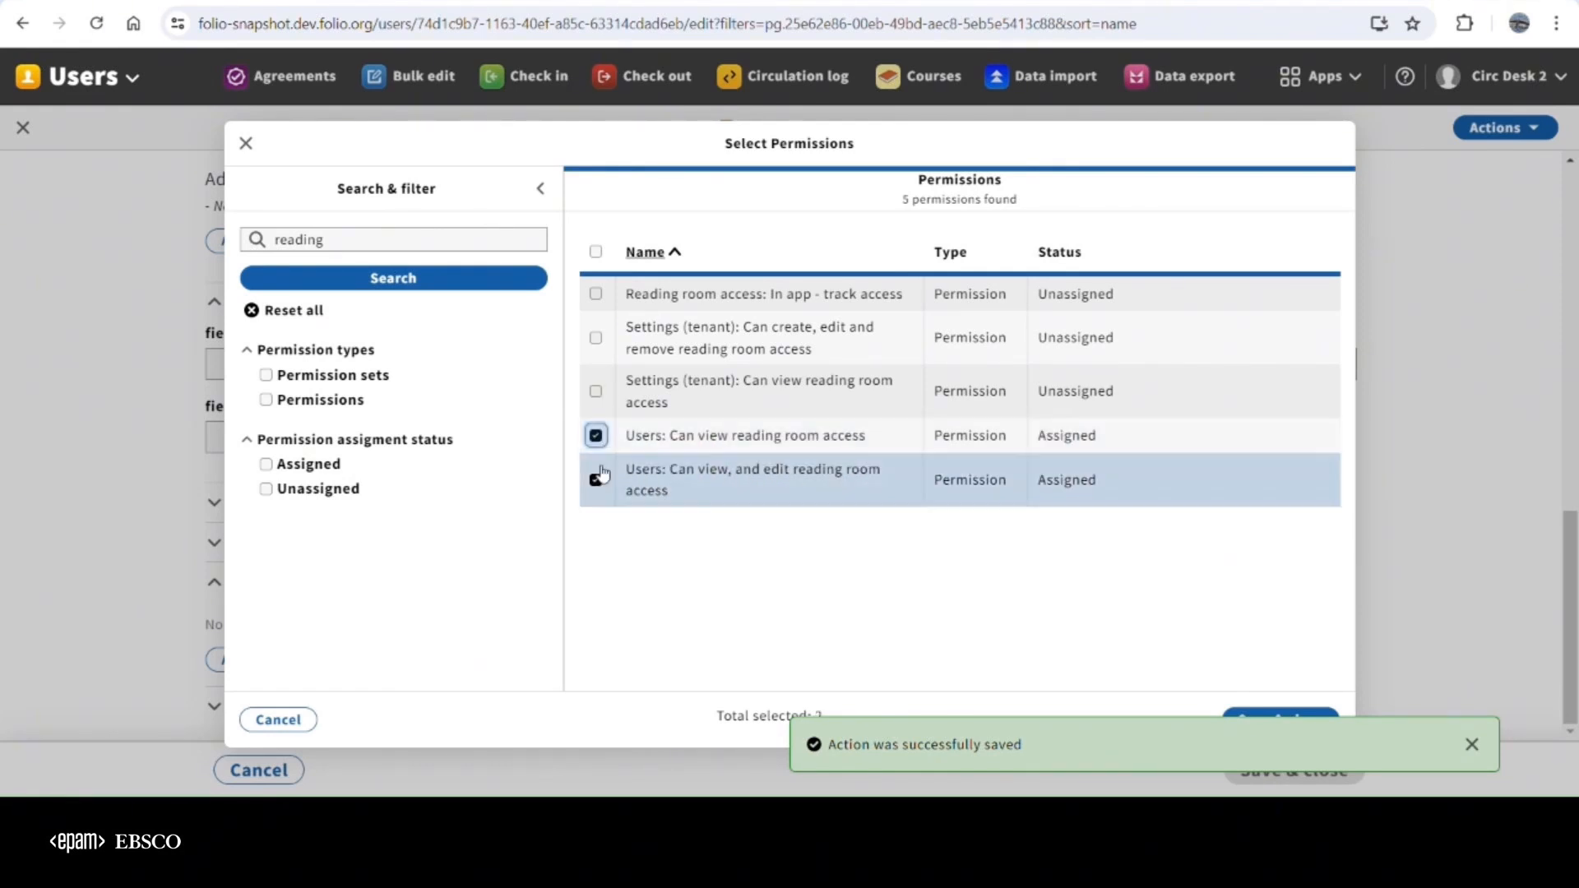
left_click(596, 481)
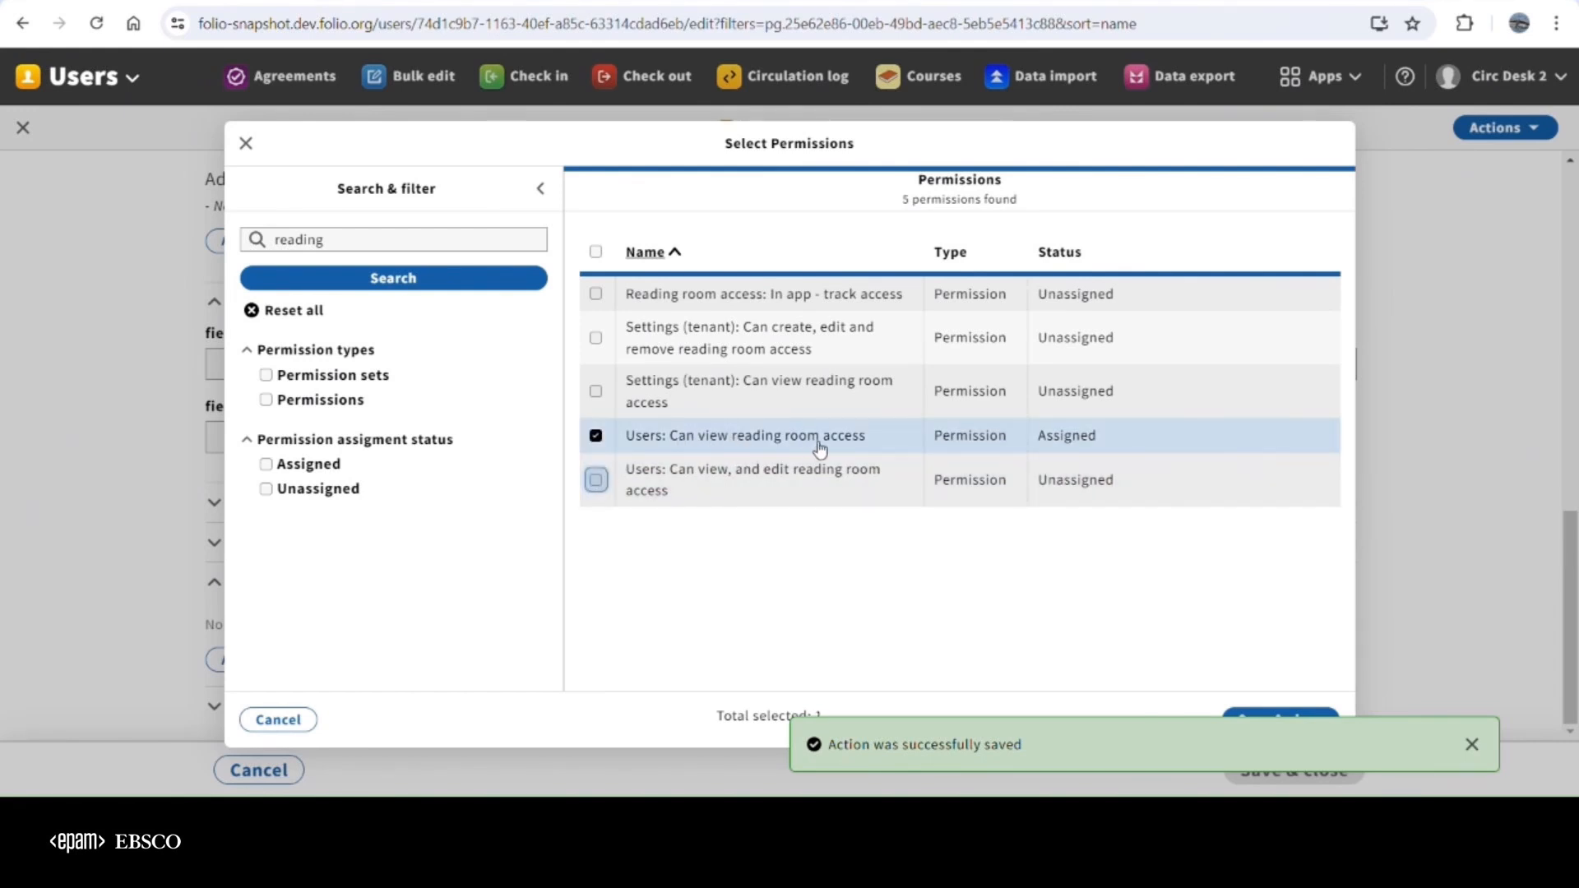
left_click(598, 435)
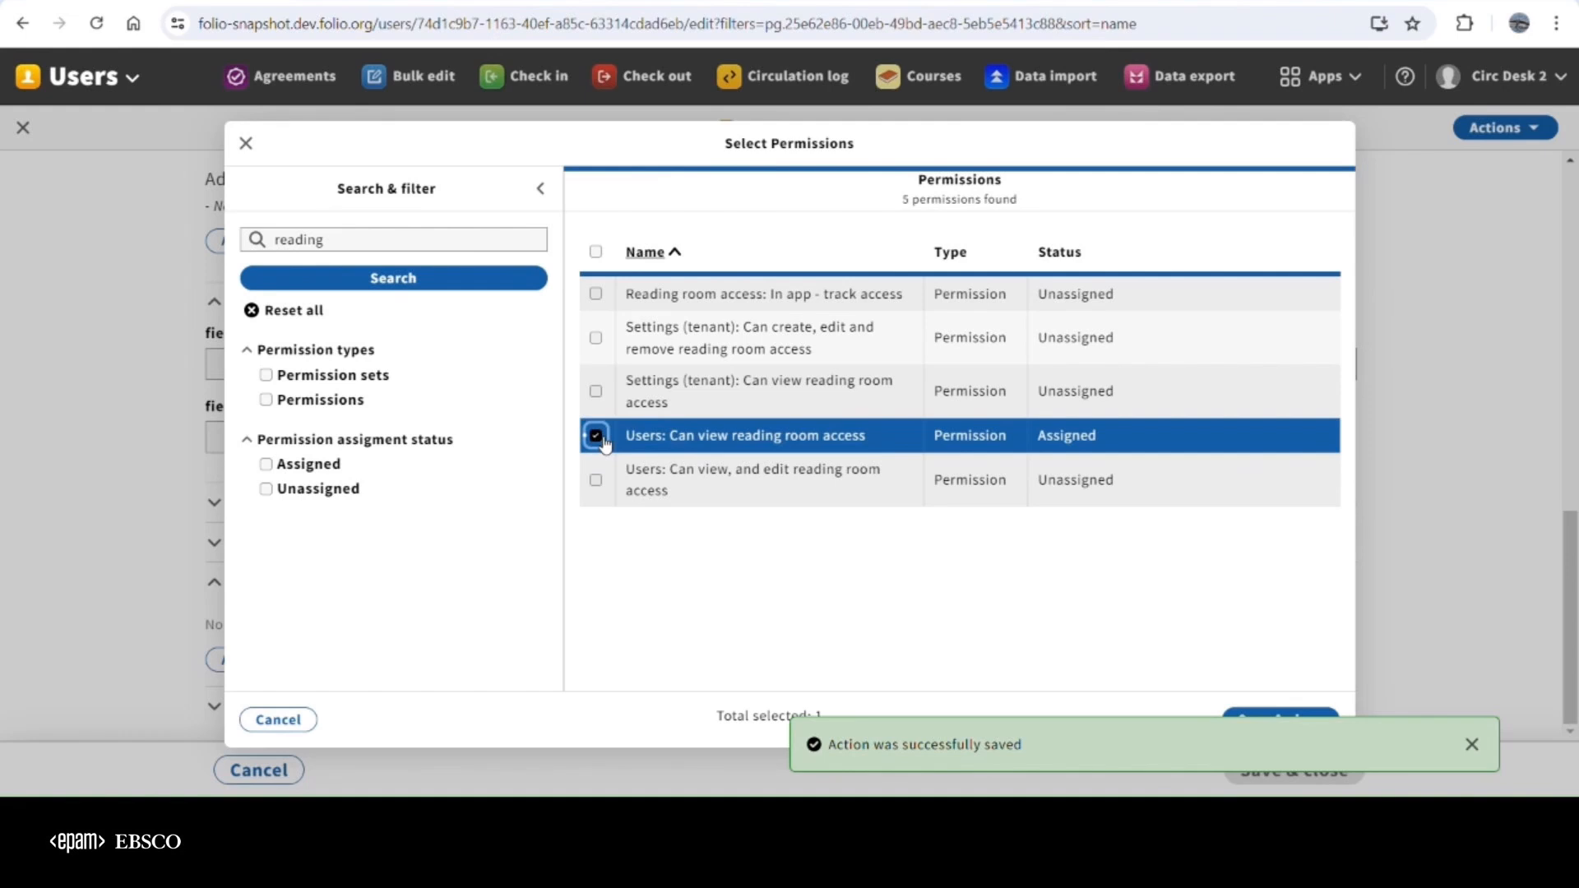
Select the permission "Reading room access: In app - track access" and dismiss the saved-action notification
left_click(596, 294)
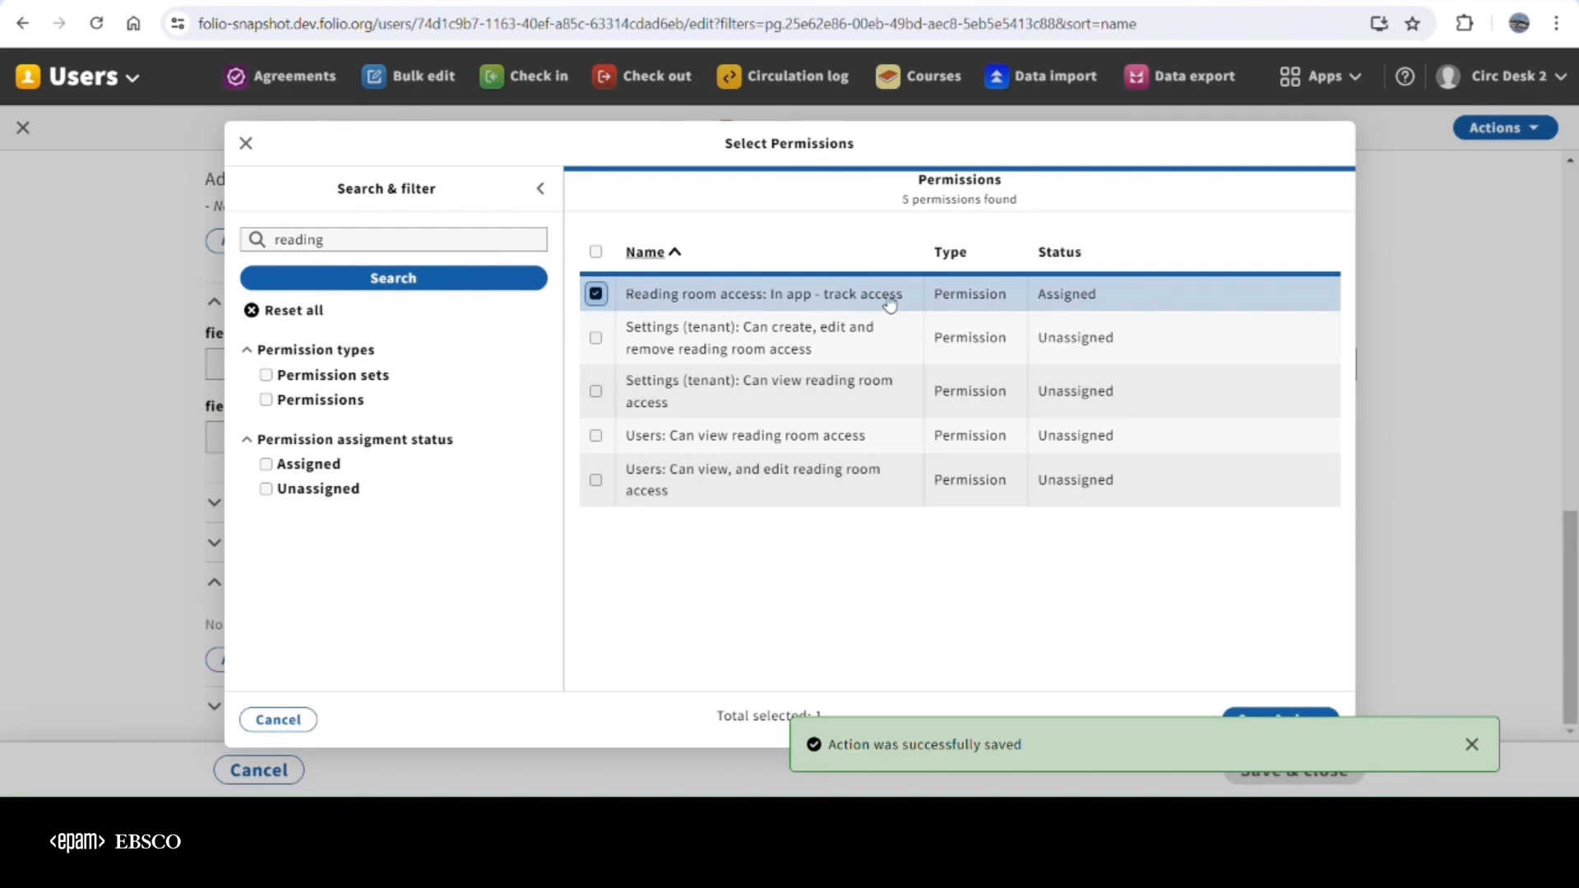
left_click(1486, 752)
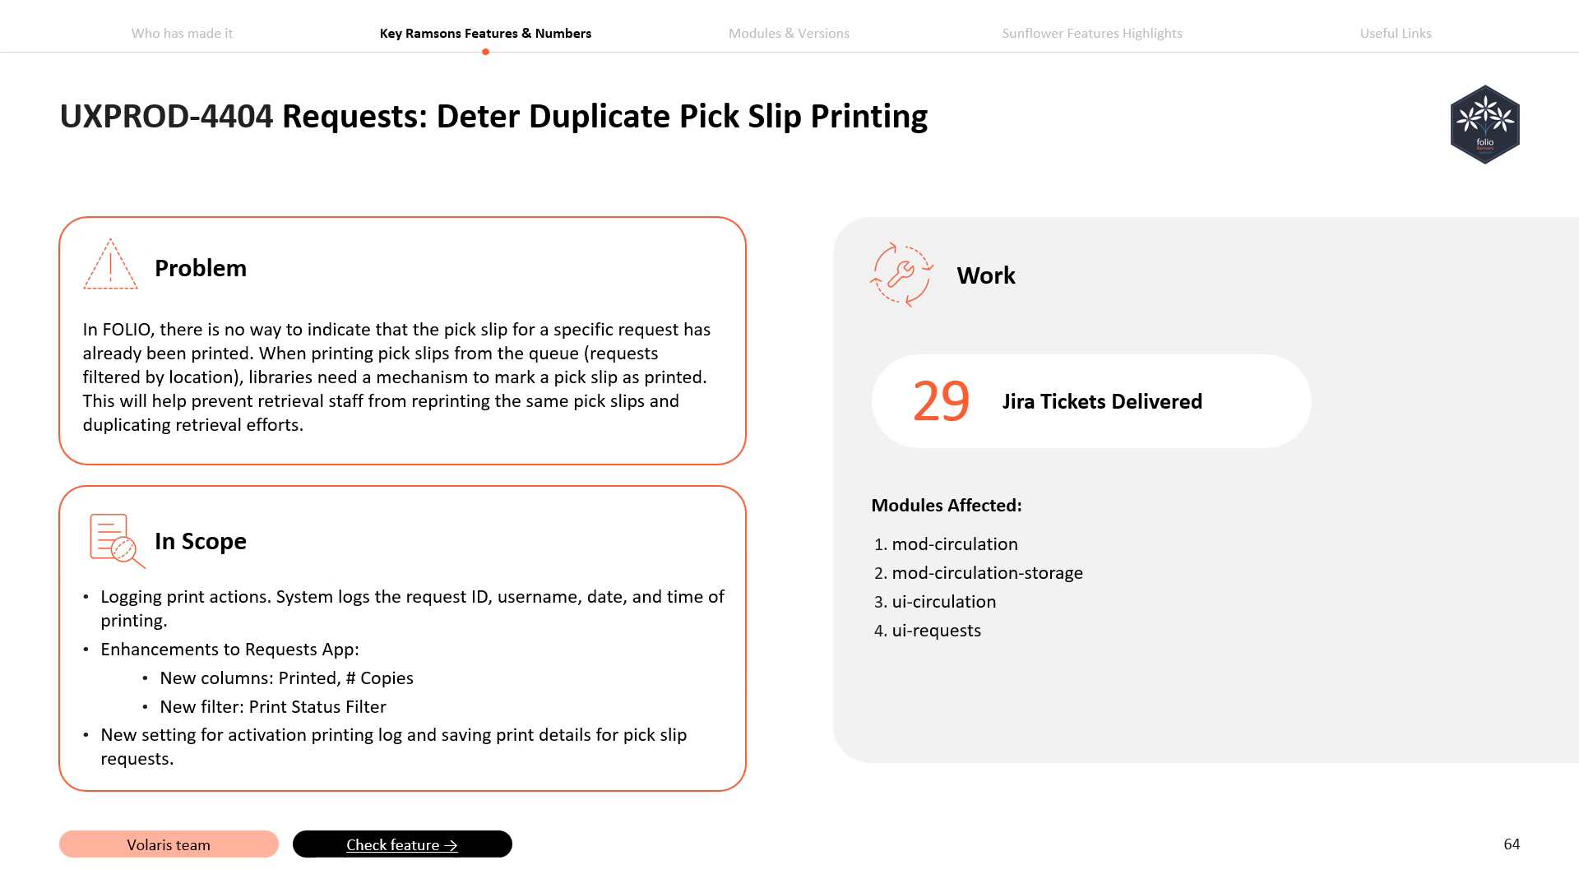
key("Right")
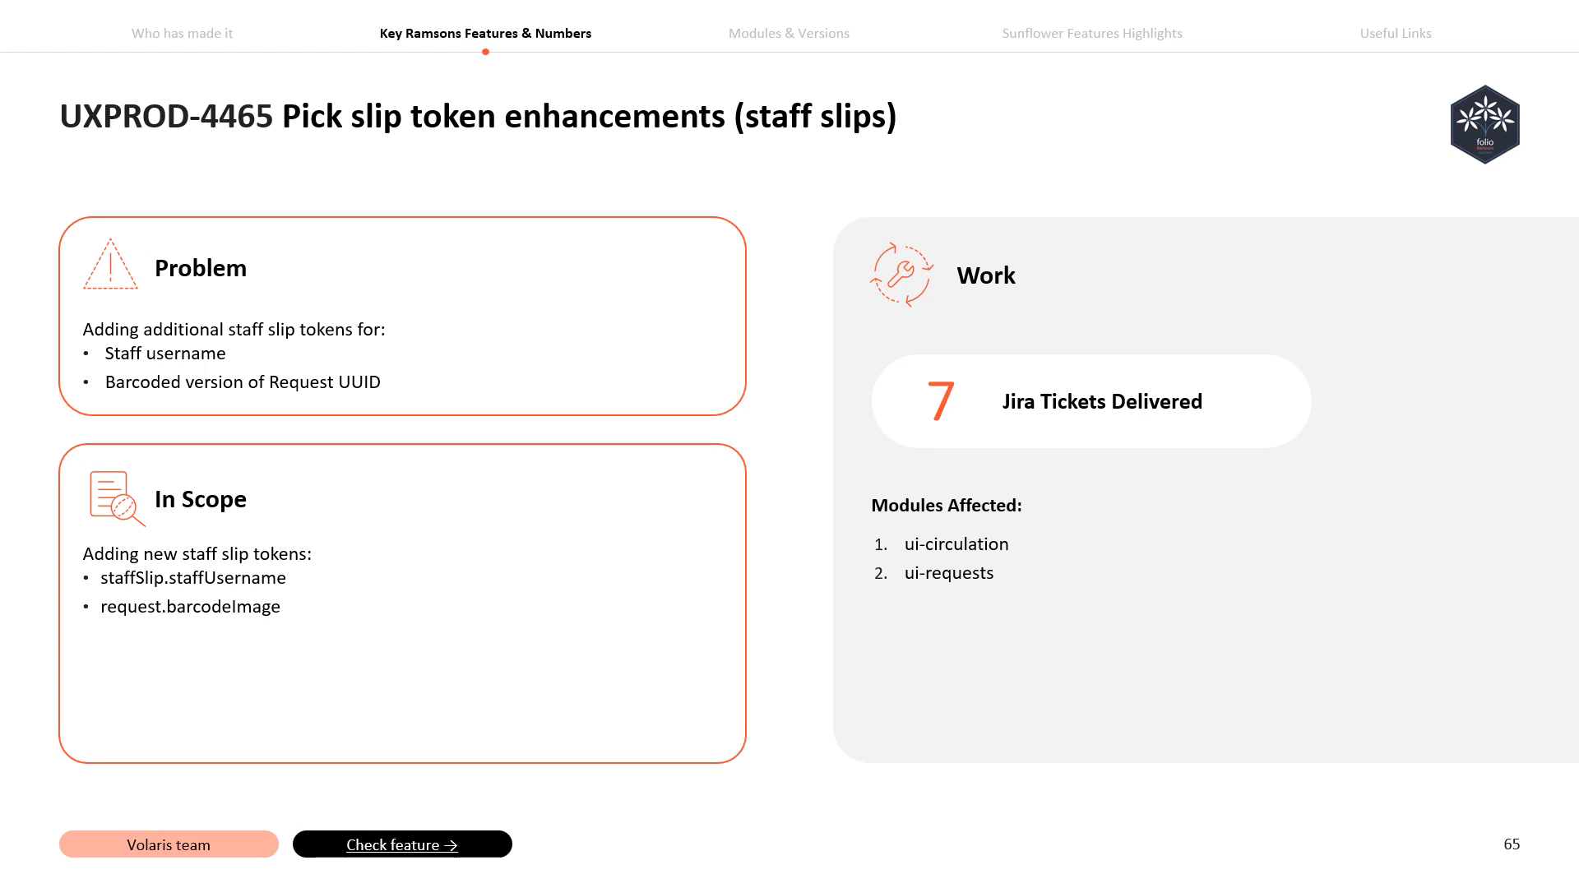
key("Right")
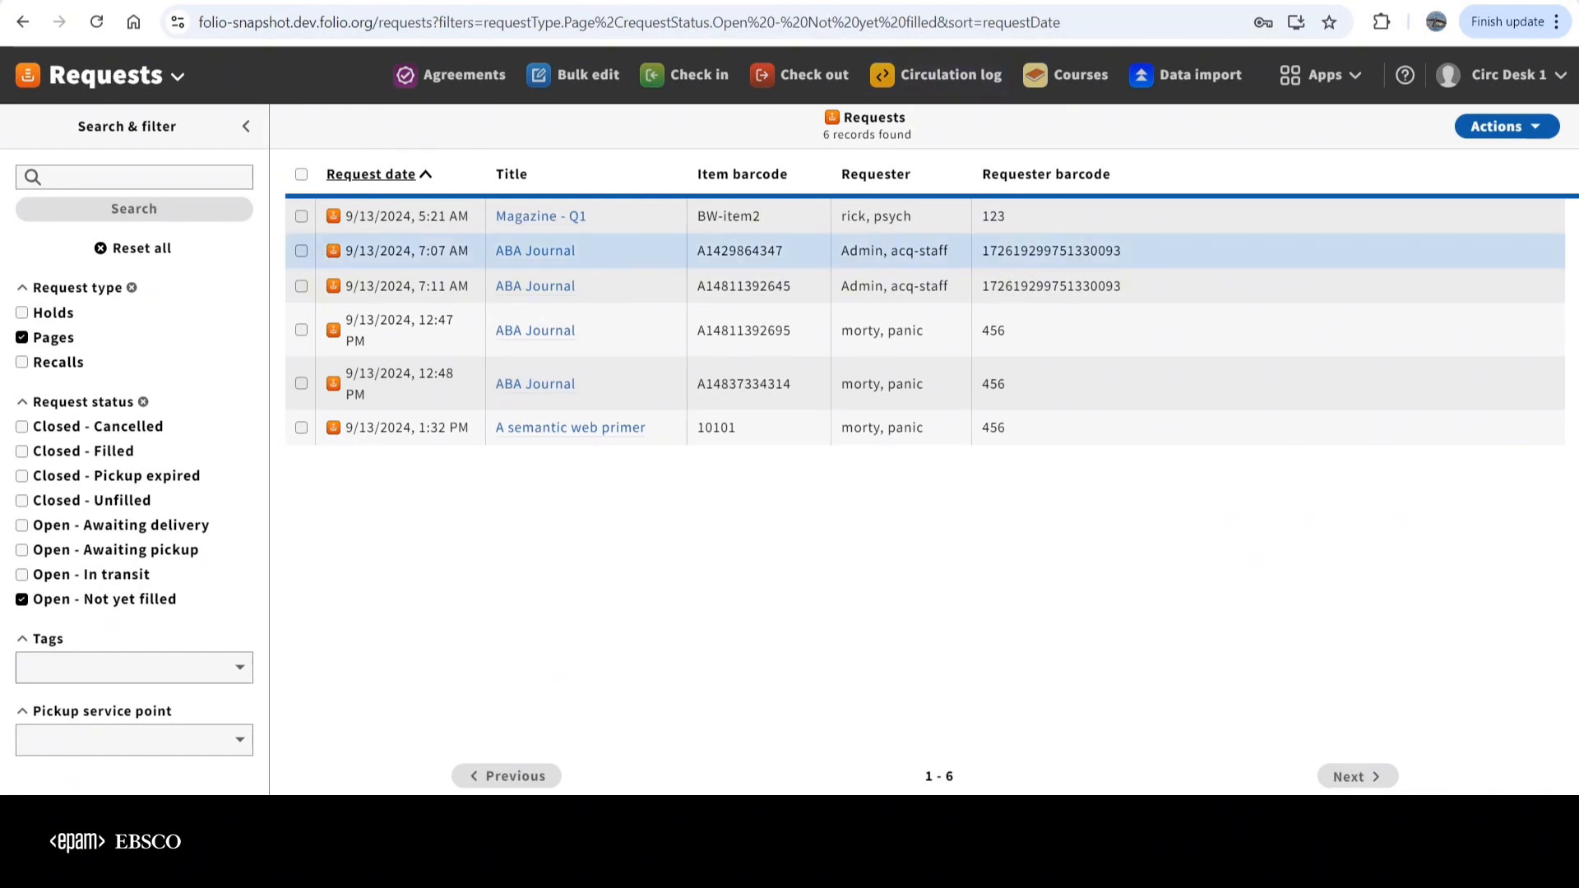
Enable view print details (Pick slips) in the circulation settings for requests and save the change
left_click(1507, 126)
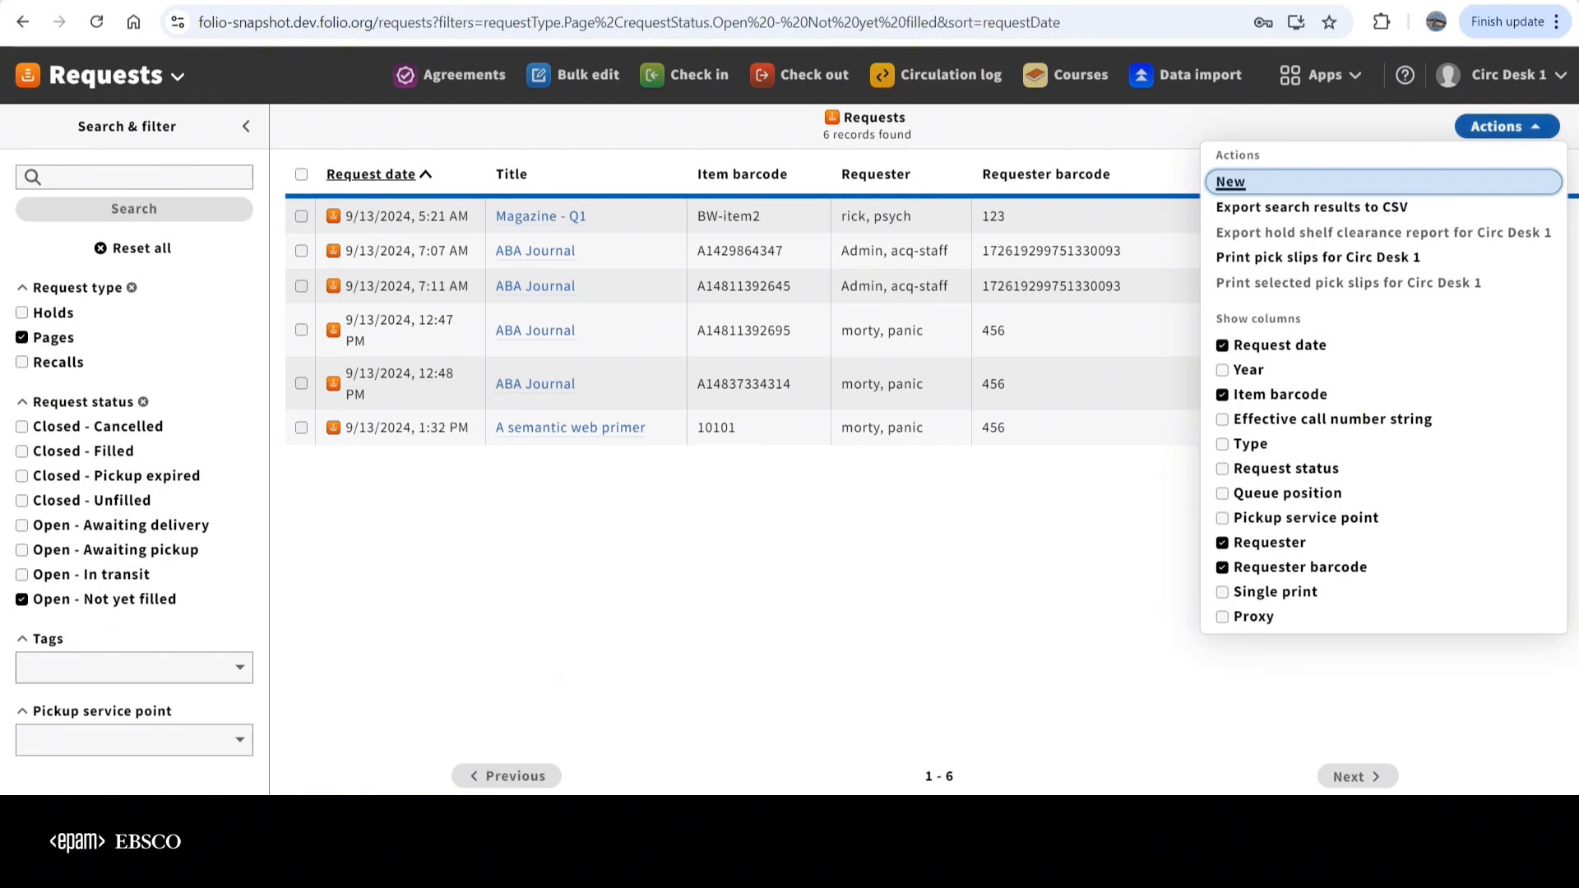
left_click(1316, 75)
scroll(1201, 576, "down", 5)
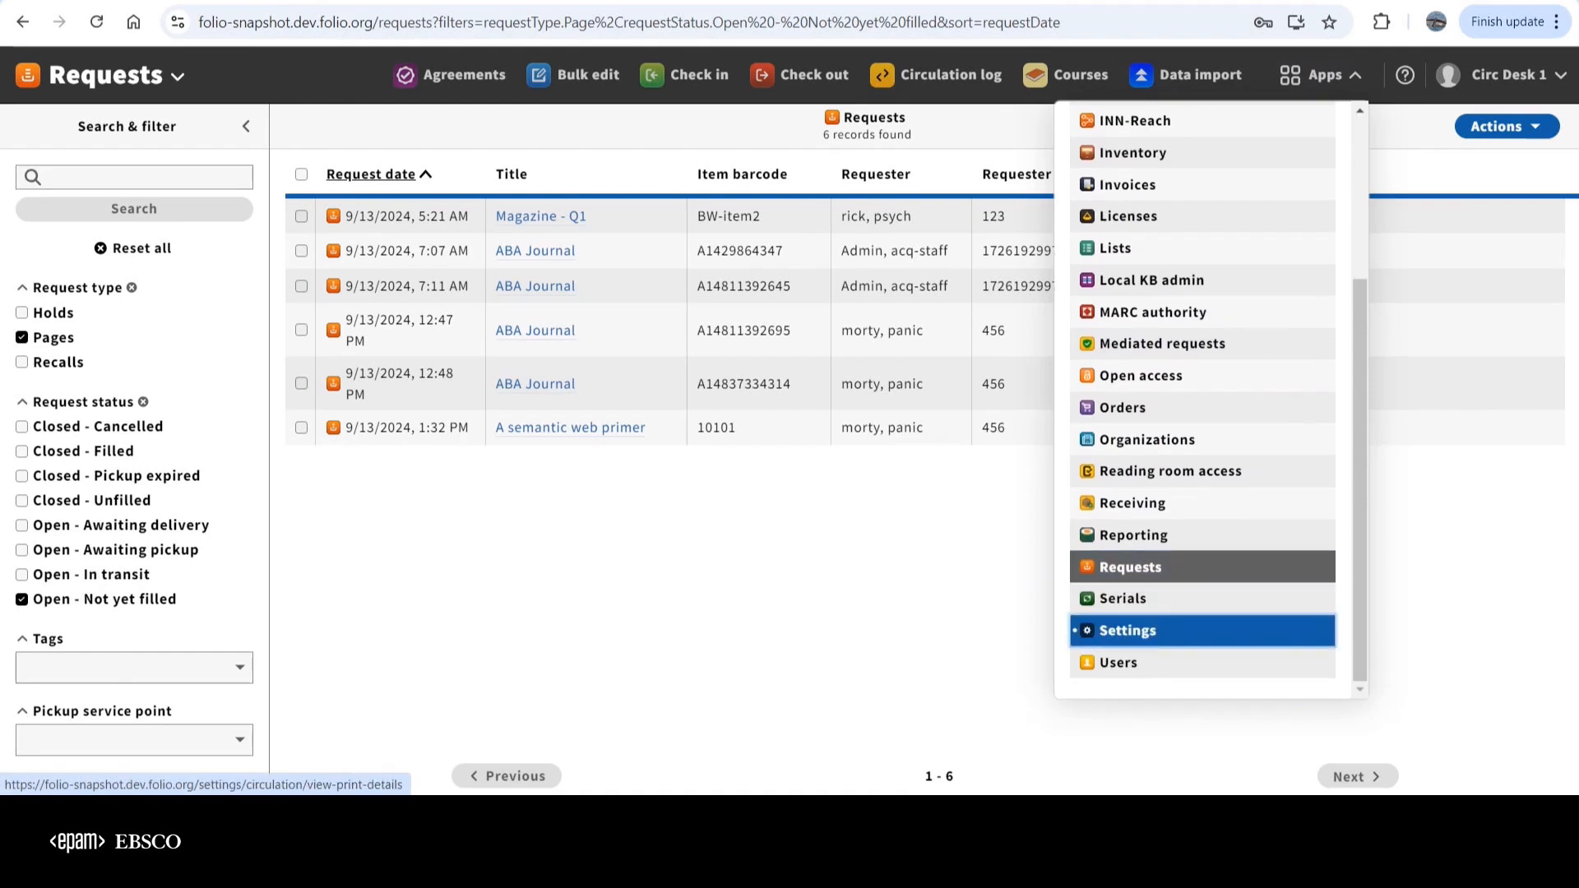
left_click(1128, 630)
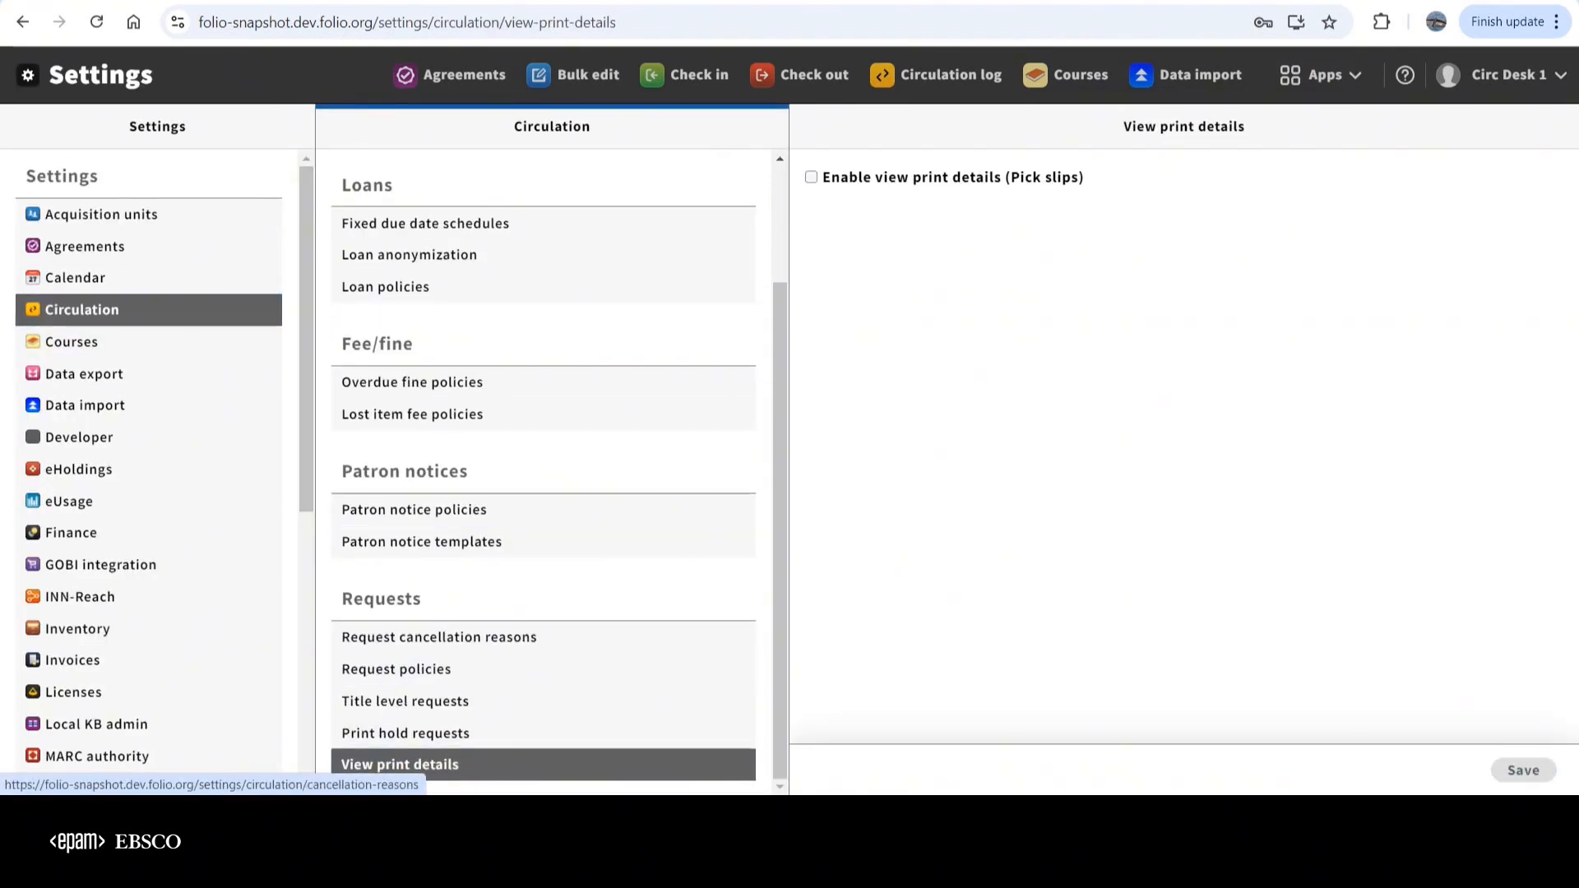
left_click(811, 177)
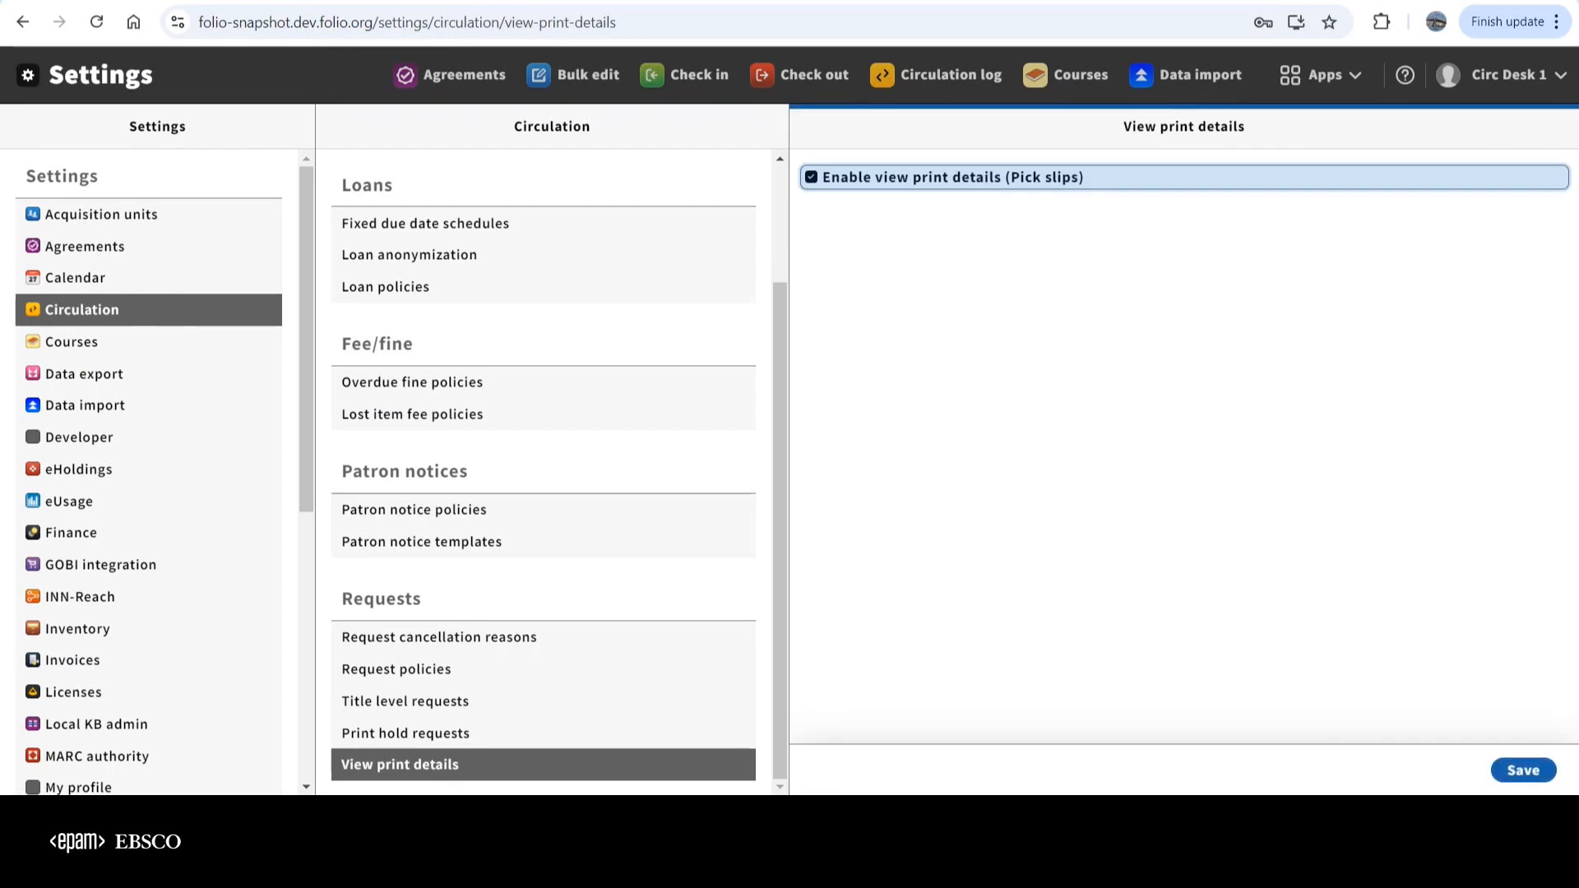
left_click(1523, 771)
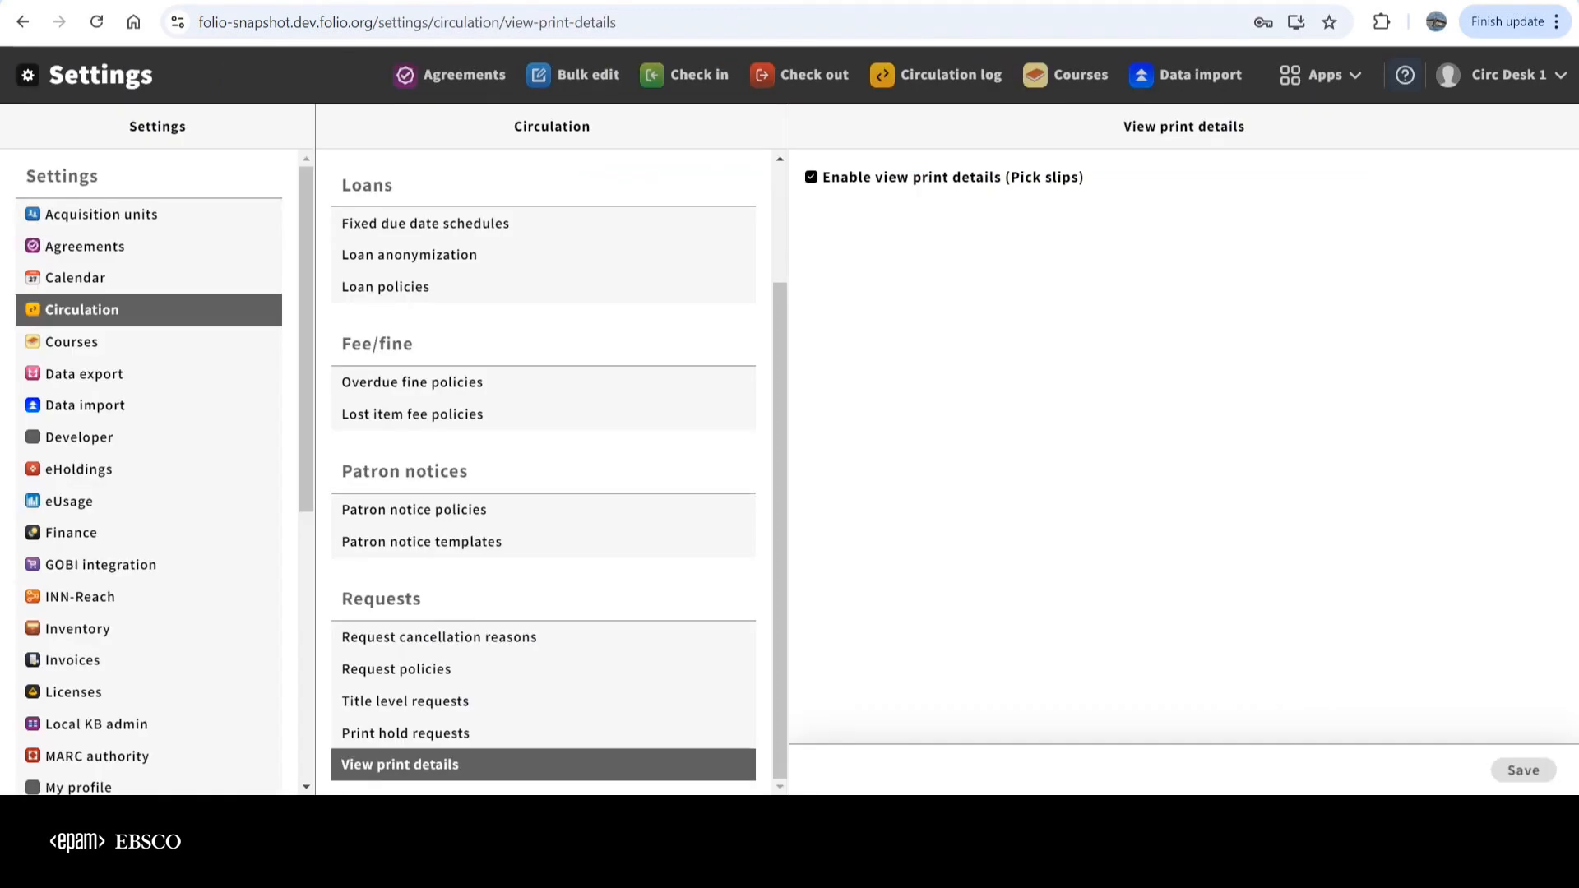
Return to Requests and add the # Copies and Printed columns to the request list
left_click(1316, 74)
scroll(1201, 535, "down", 3)
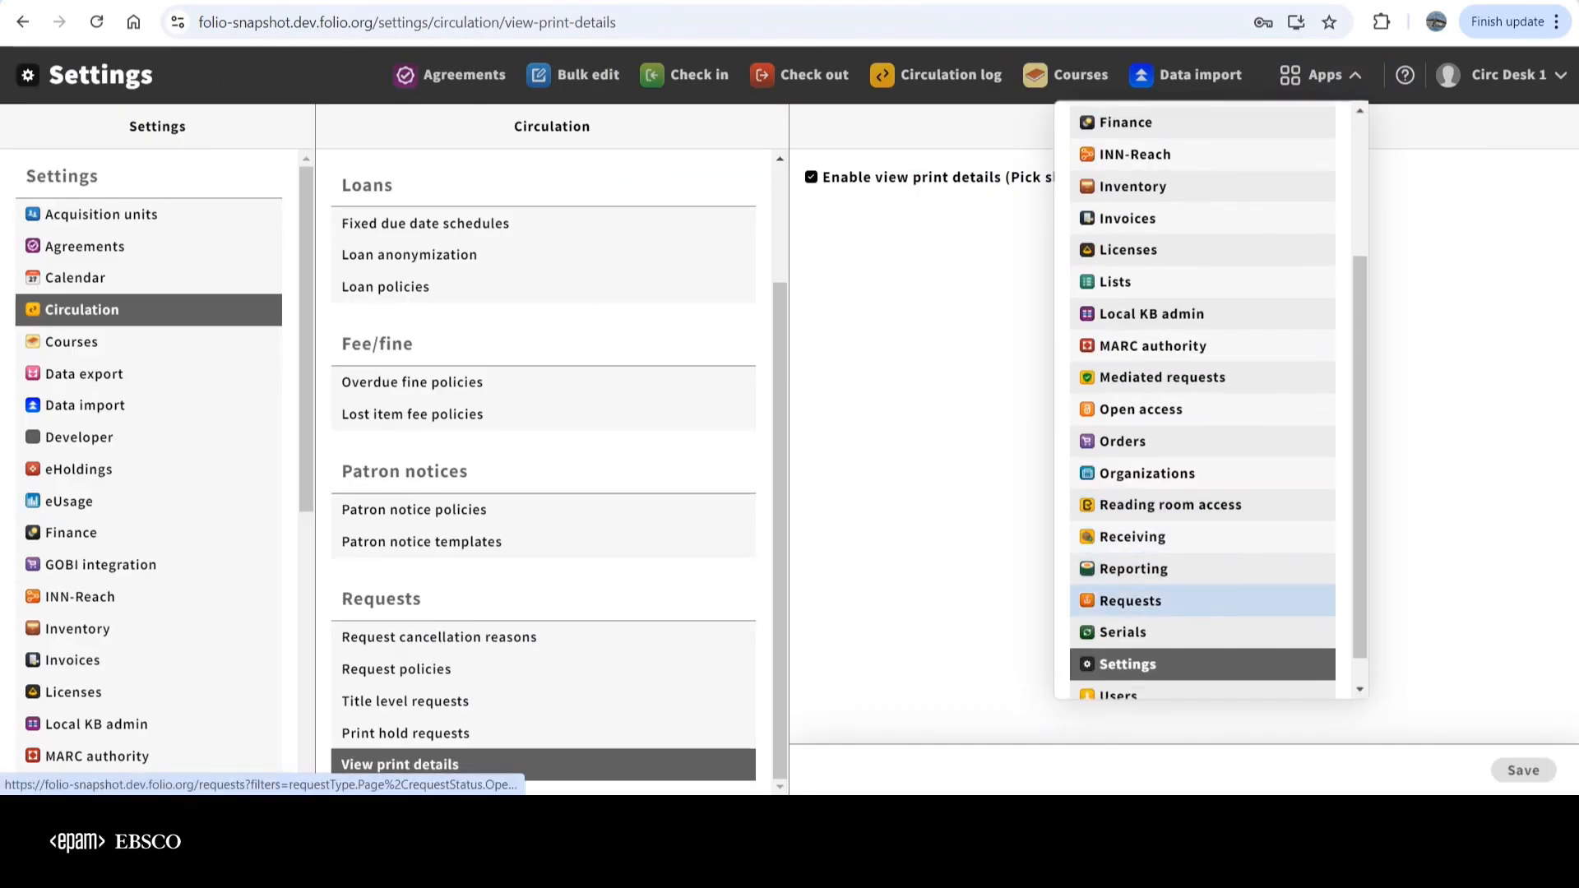
left_click(1131, 600)
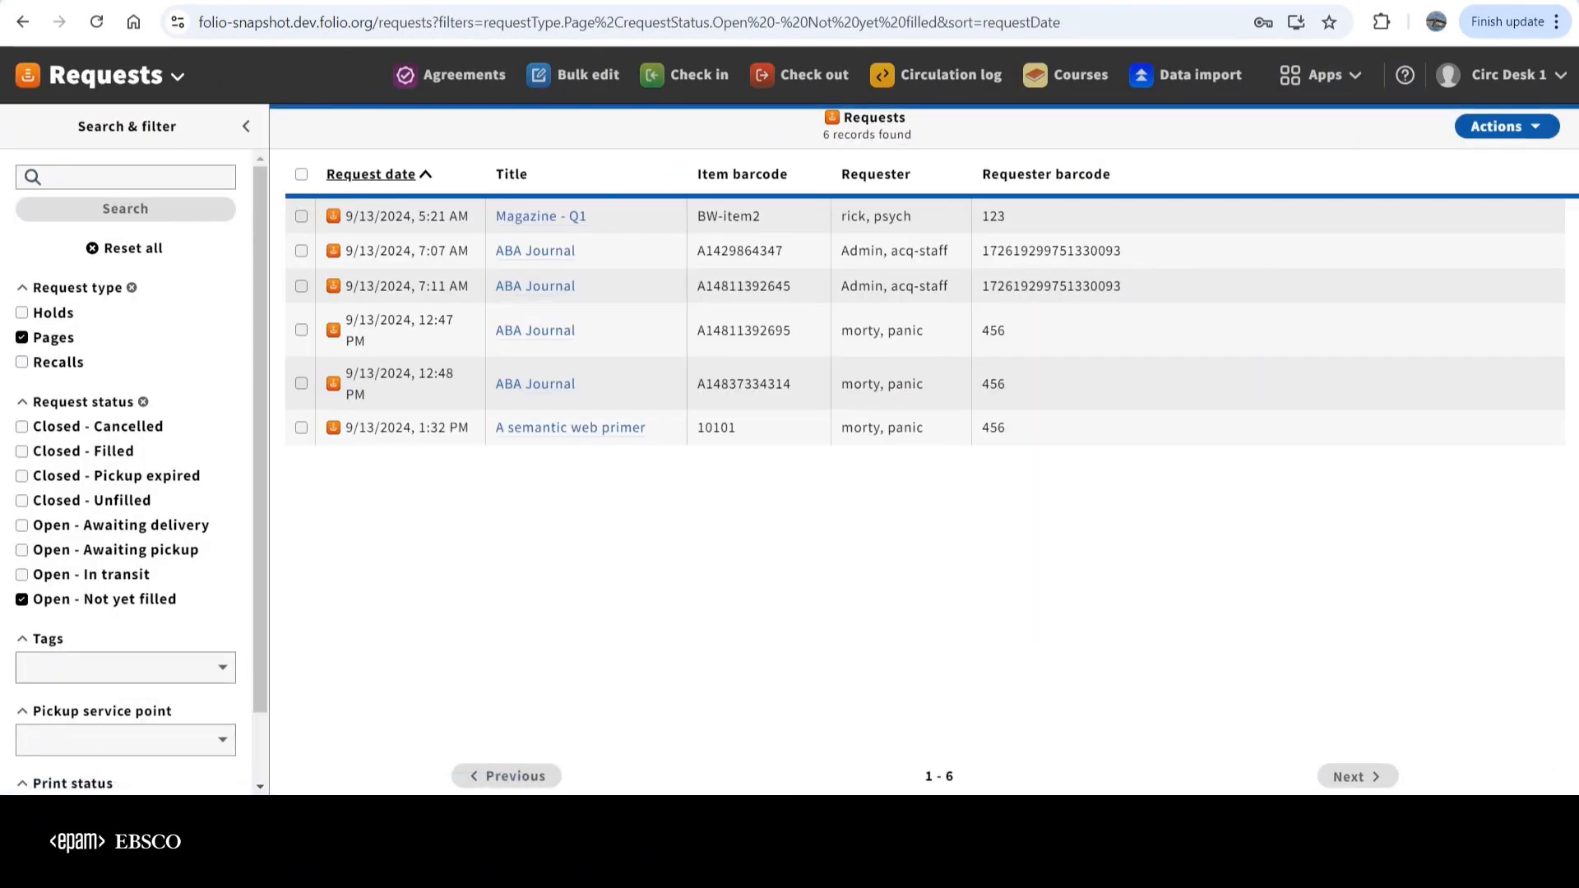
left_click(1507, 126)
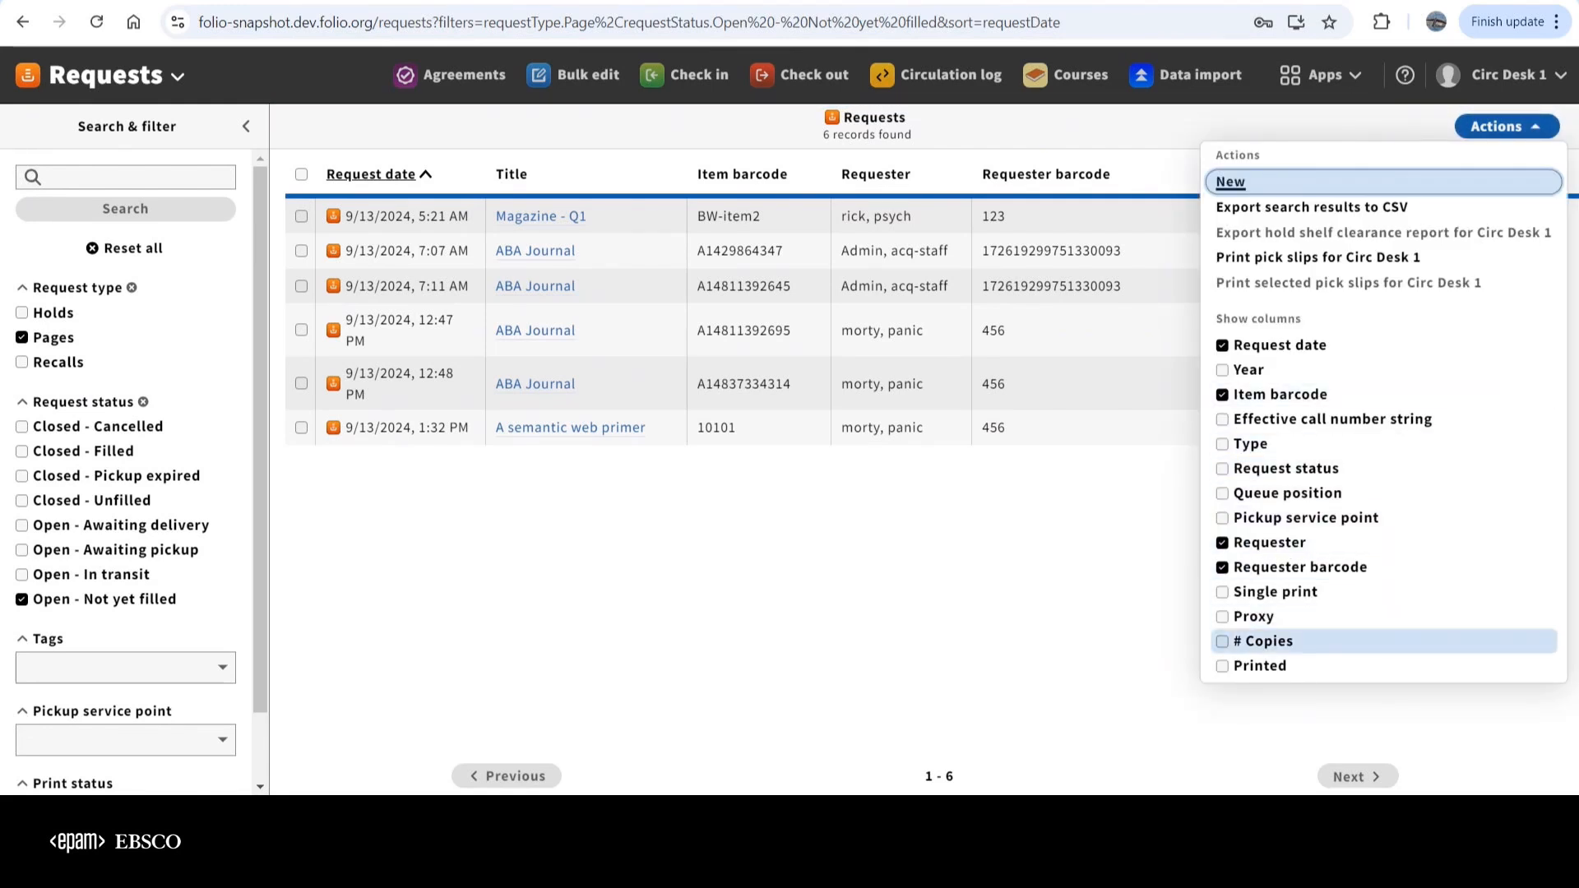
left_click(1267, 641)
left_click(1258, 665)
key("Escape")
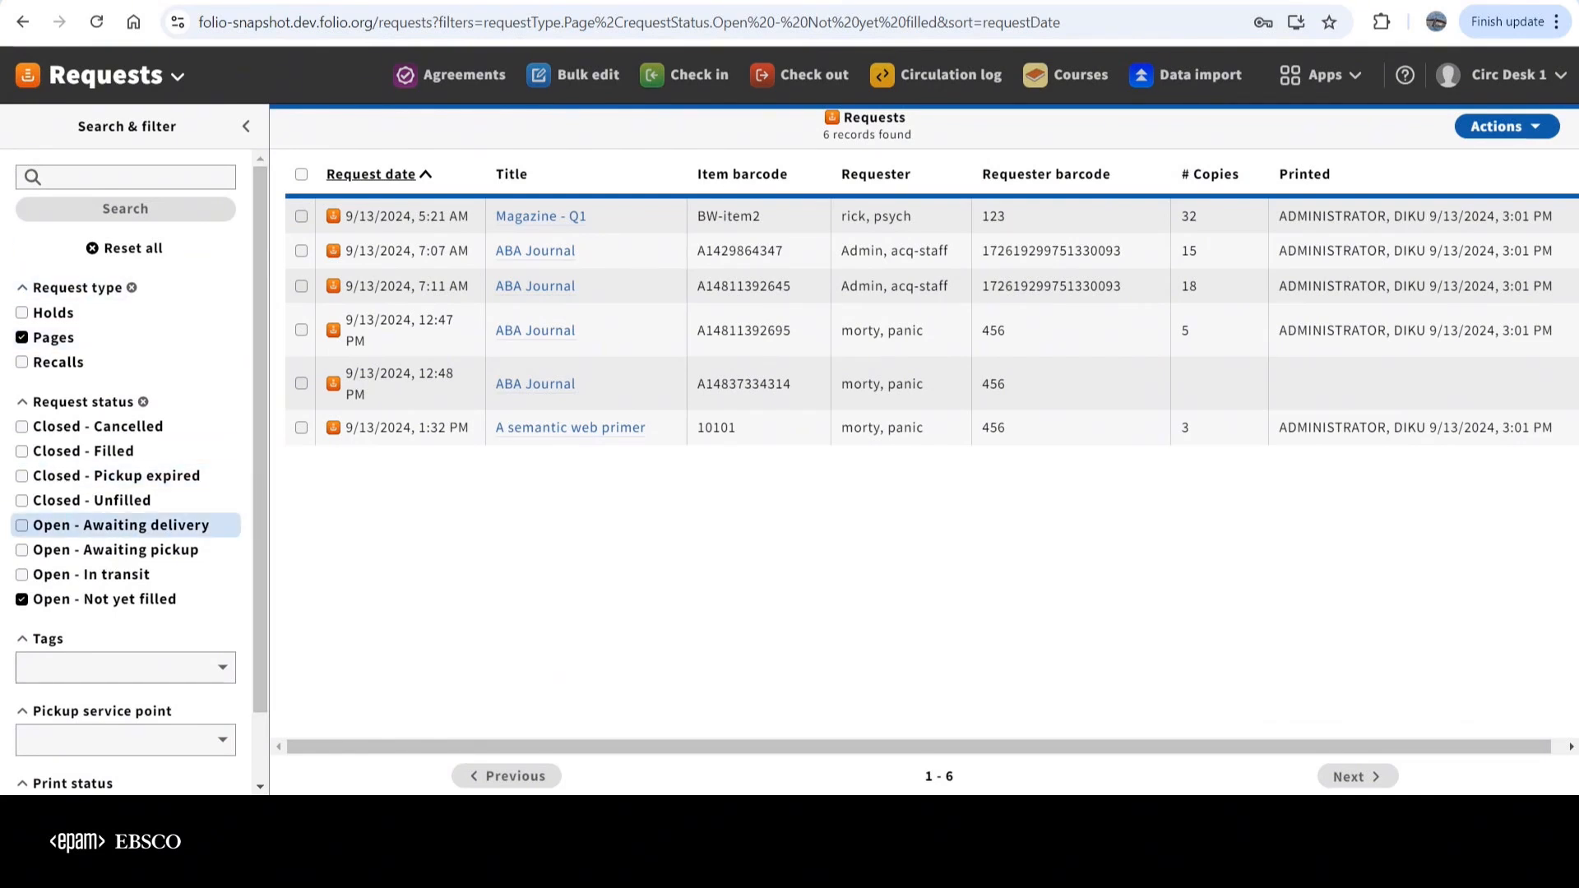
scroll(123, 534, "down", 1)
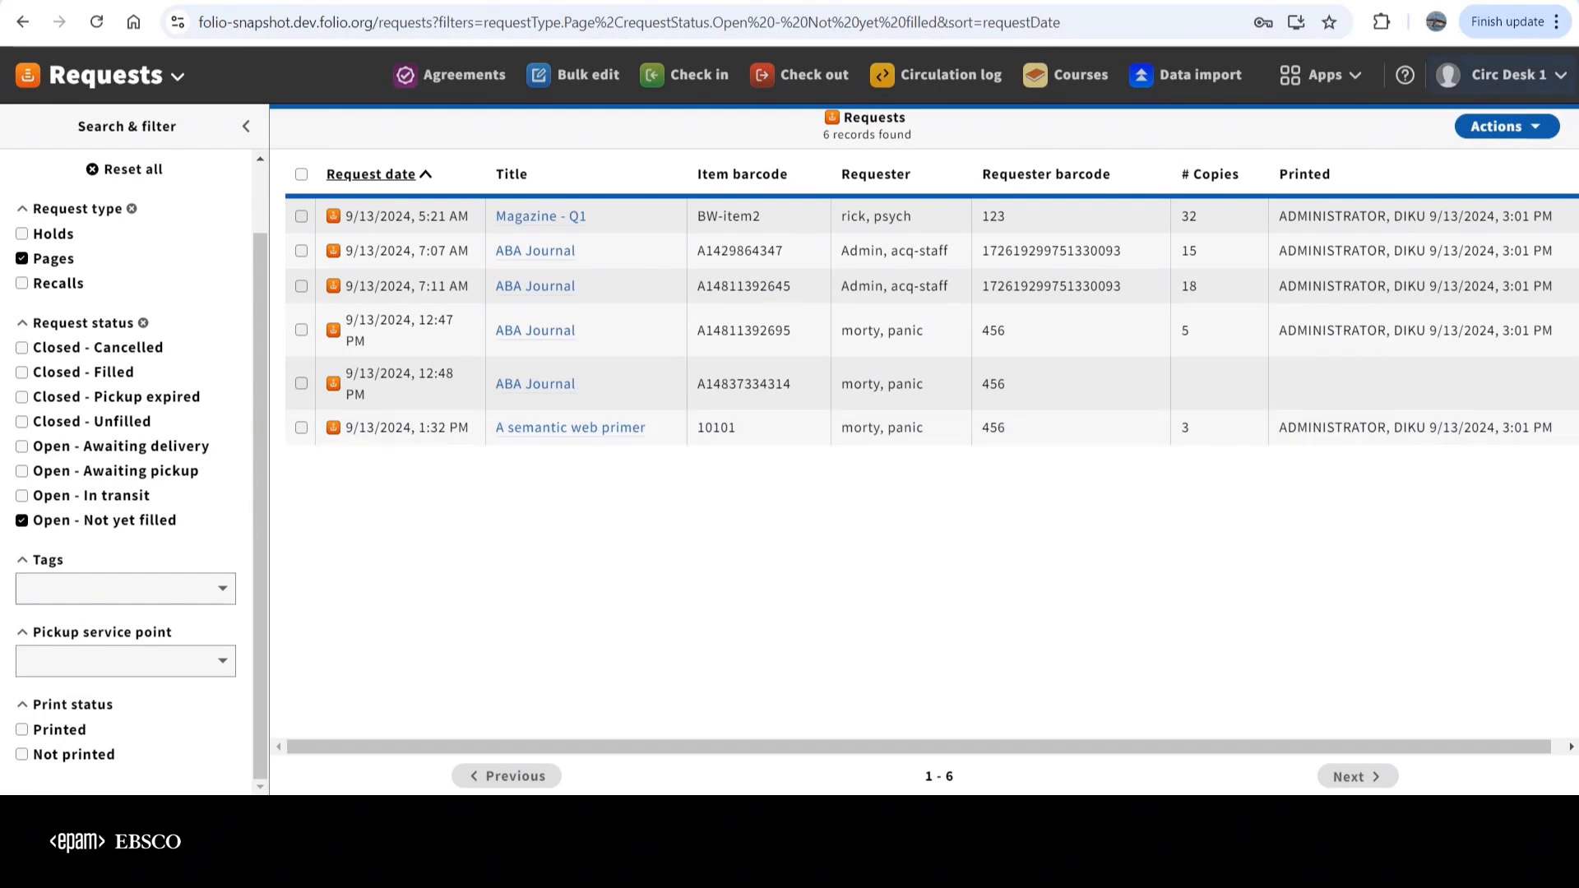
Add the Single print column to the request list
left_click(1507, 127)
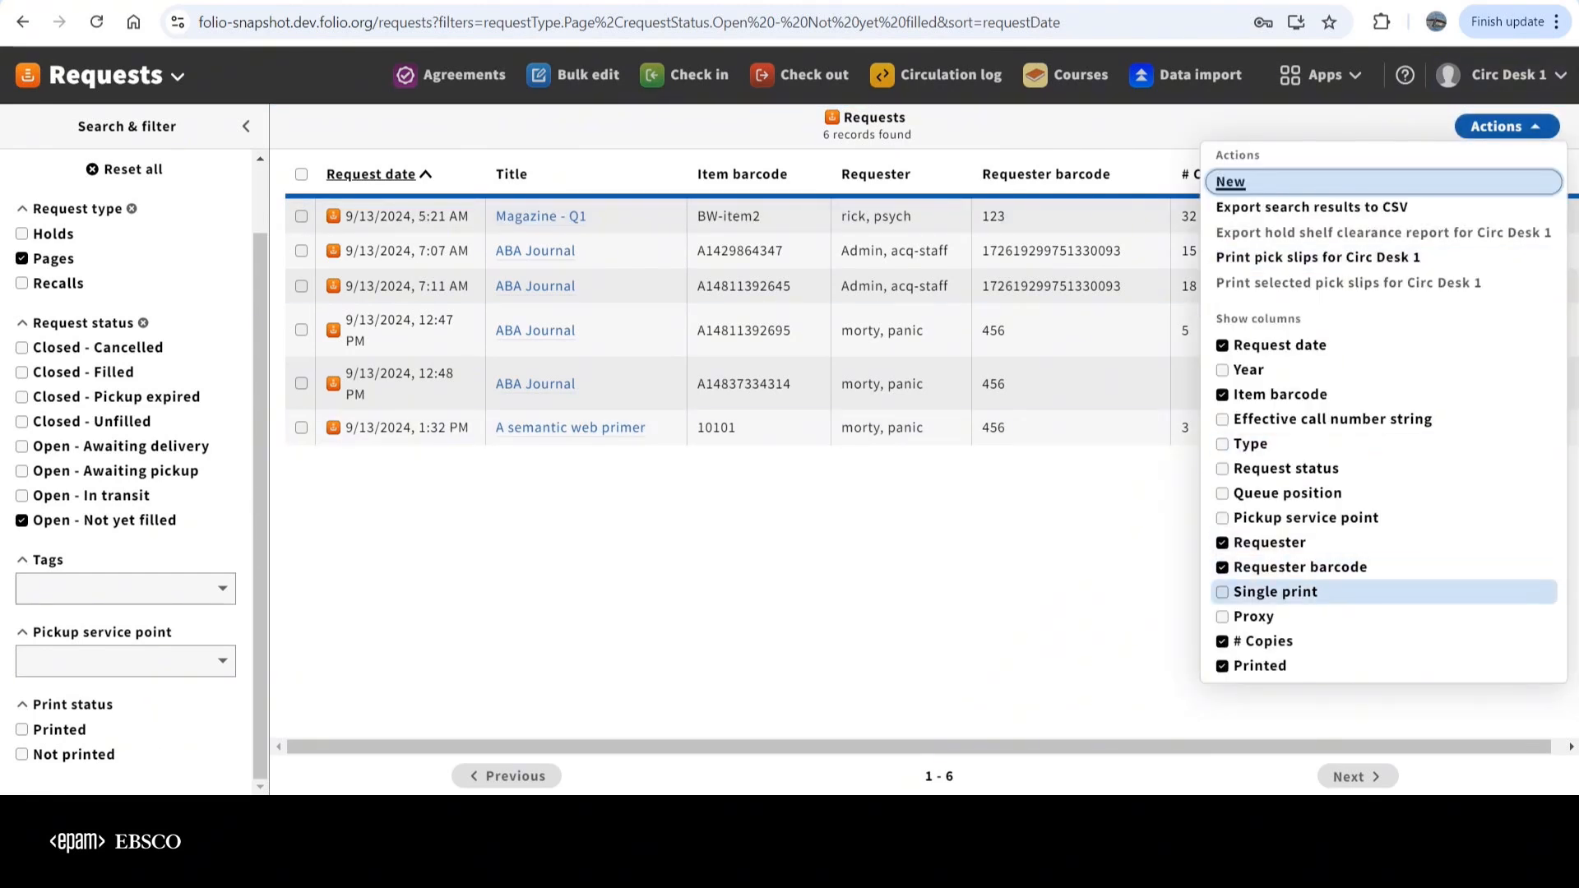
left_click(1275, 592)
left_click(1094, 575)
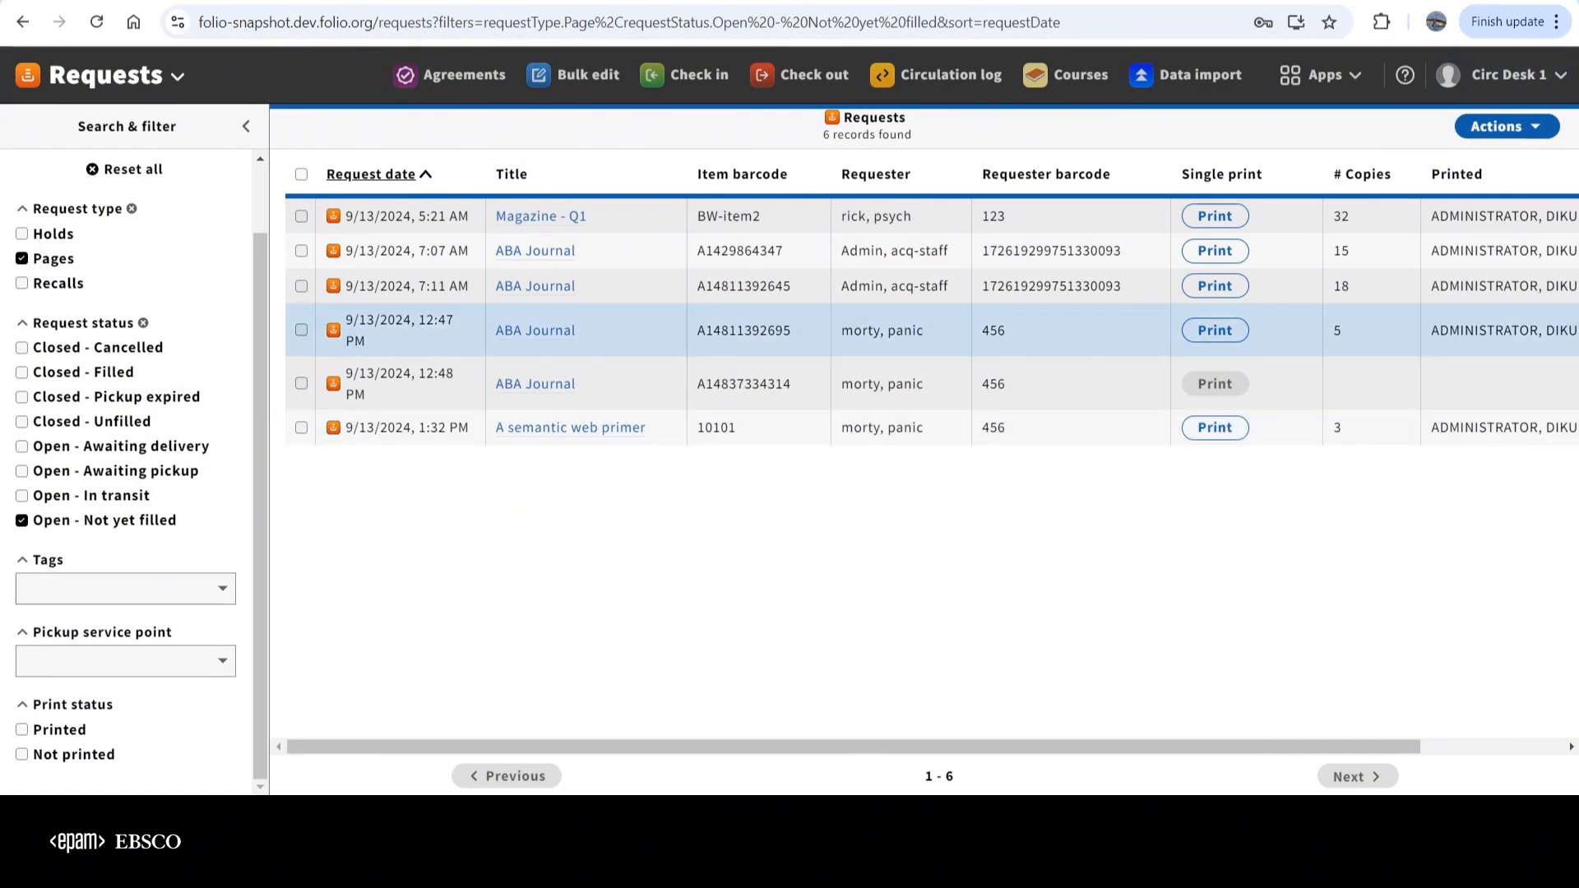
Print all pick slips for Circ Desk 1 on the EPSON L355 Series with the default print settings
left_click(1507, 126)
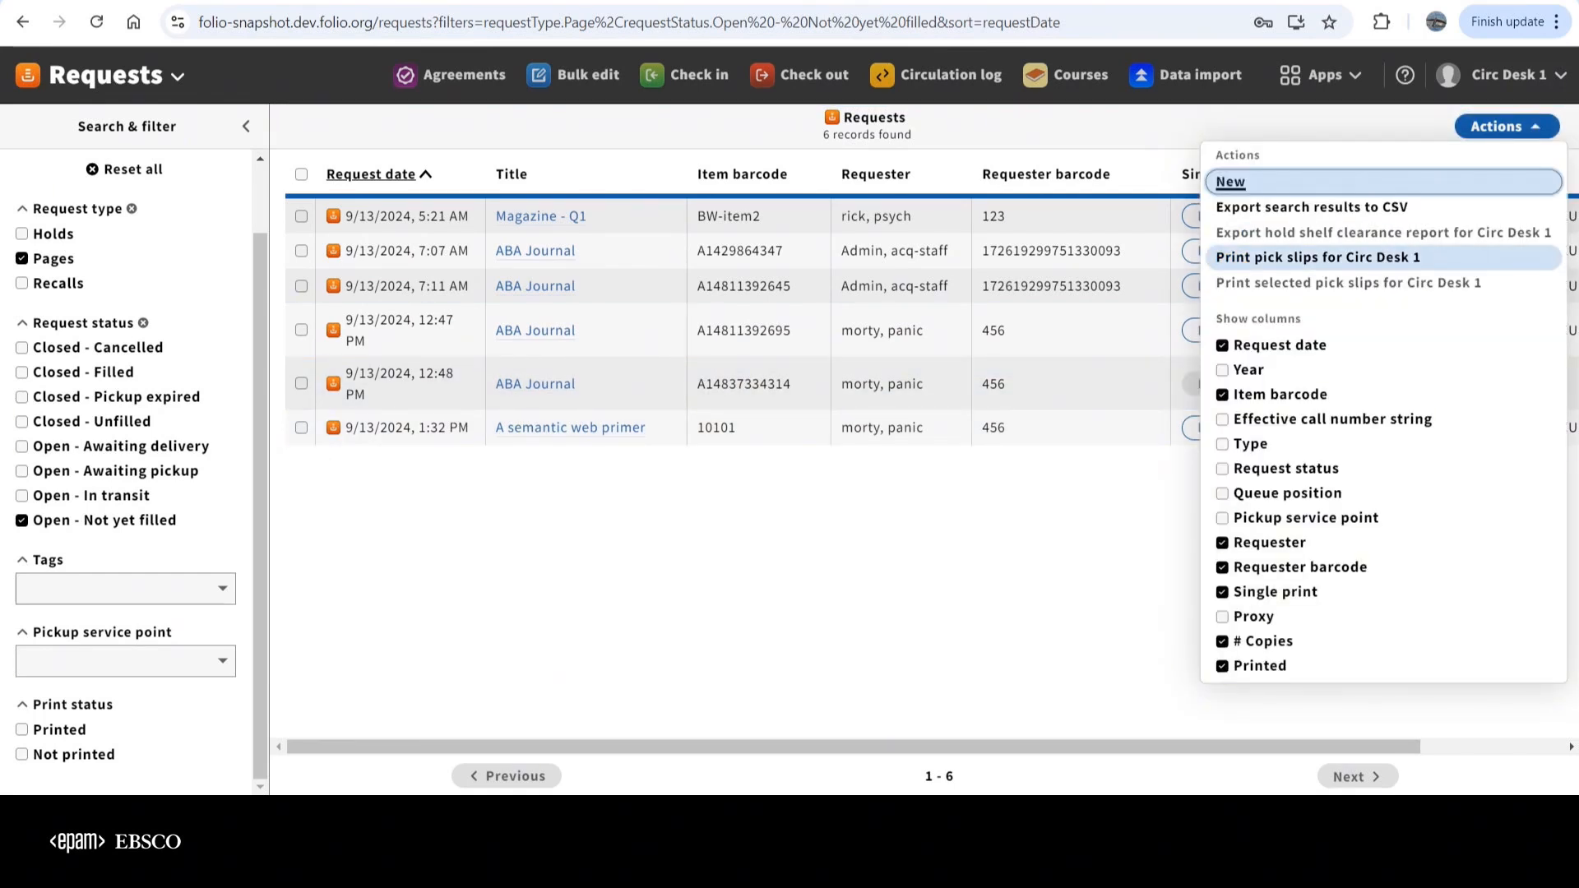
left_click(1318, 258)
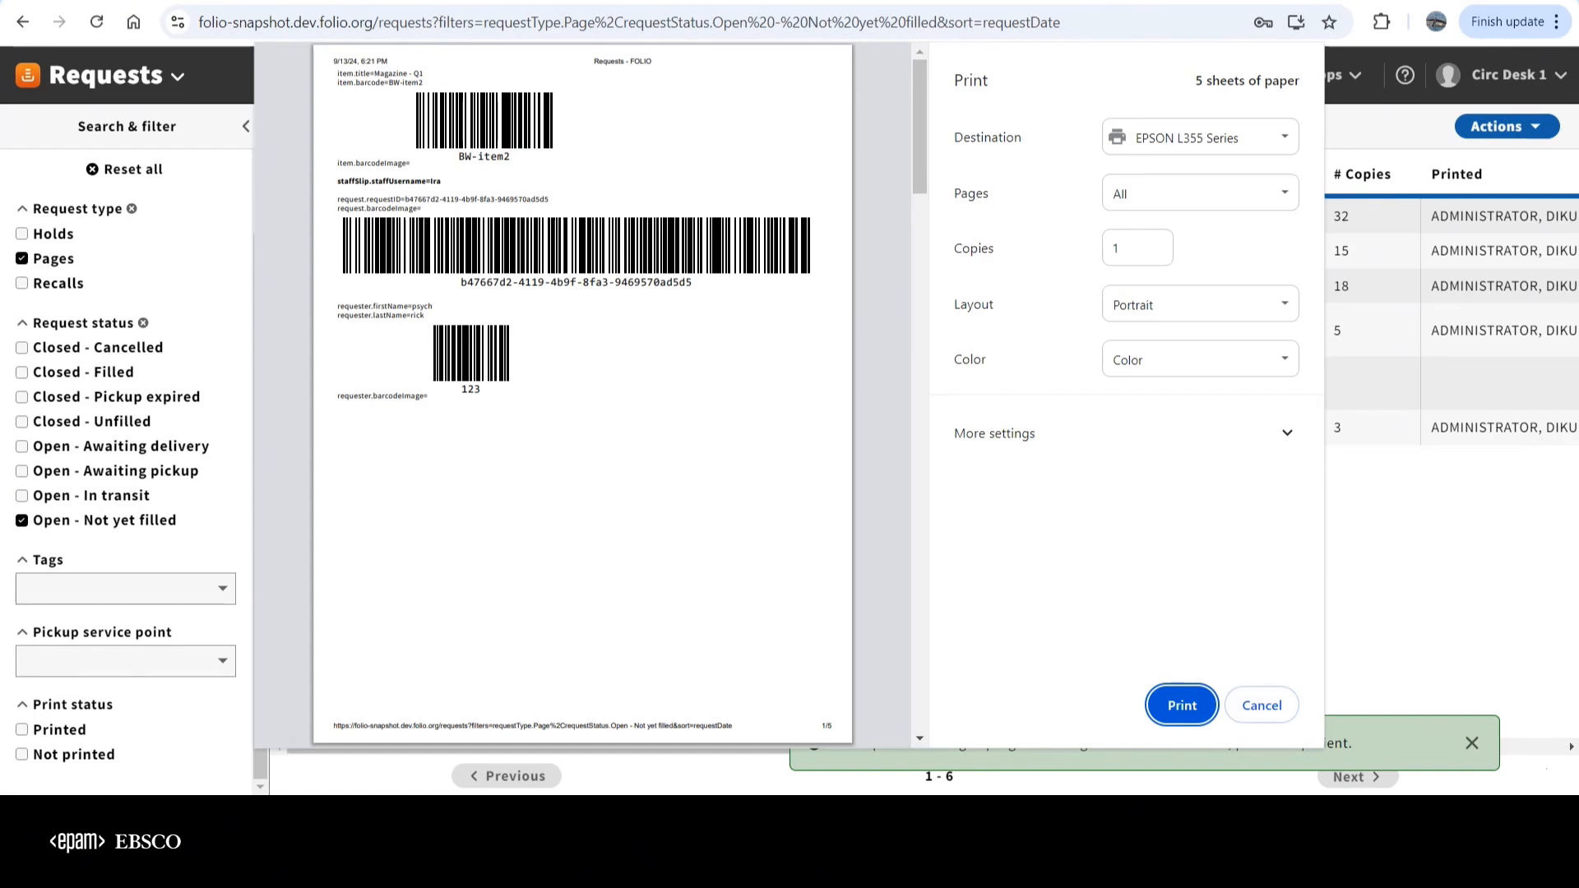
key("Return")
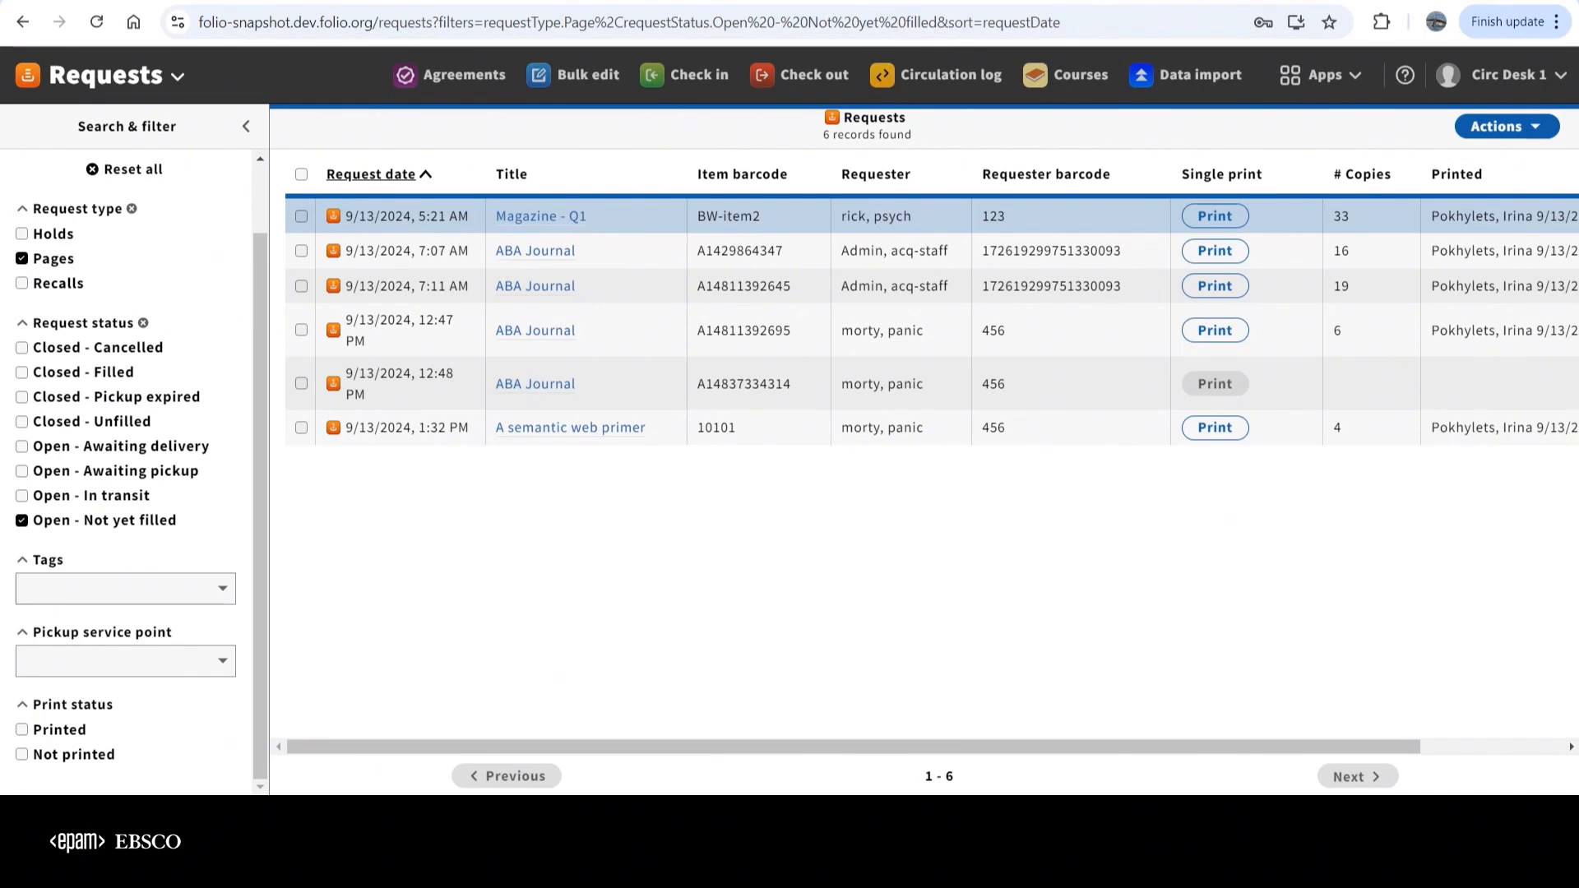
mouse_move(856, 747)
left_mouse_down()
mouse_move(994, 747)
mouse_move(864, 748)
left_mouse_up()
right_click(869, 778)
key("Escape")
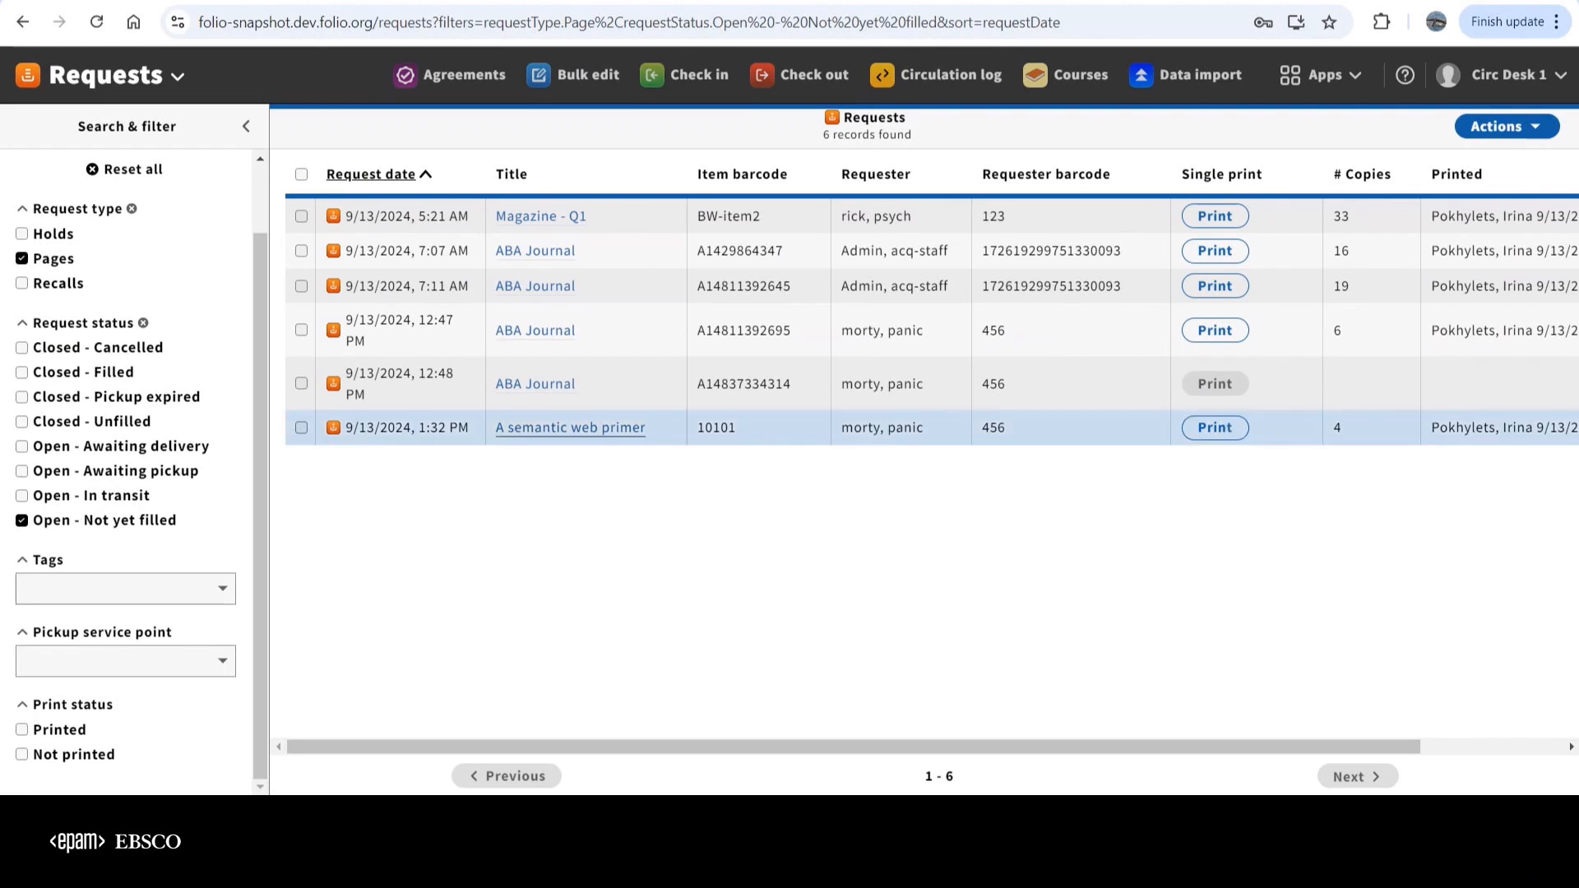
Select the ABA Journal requests dated 9/13/2024, 7:11 AM and 12:47 PM and print the selected pick slips for Circ Desk 1
left_click(301, 285)
left_click(301, 330)
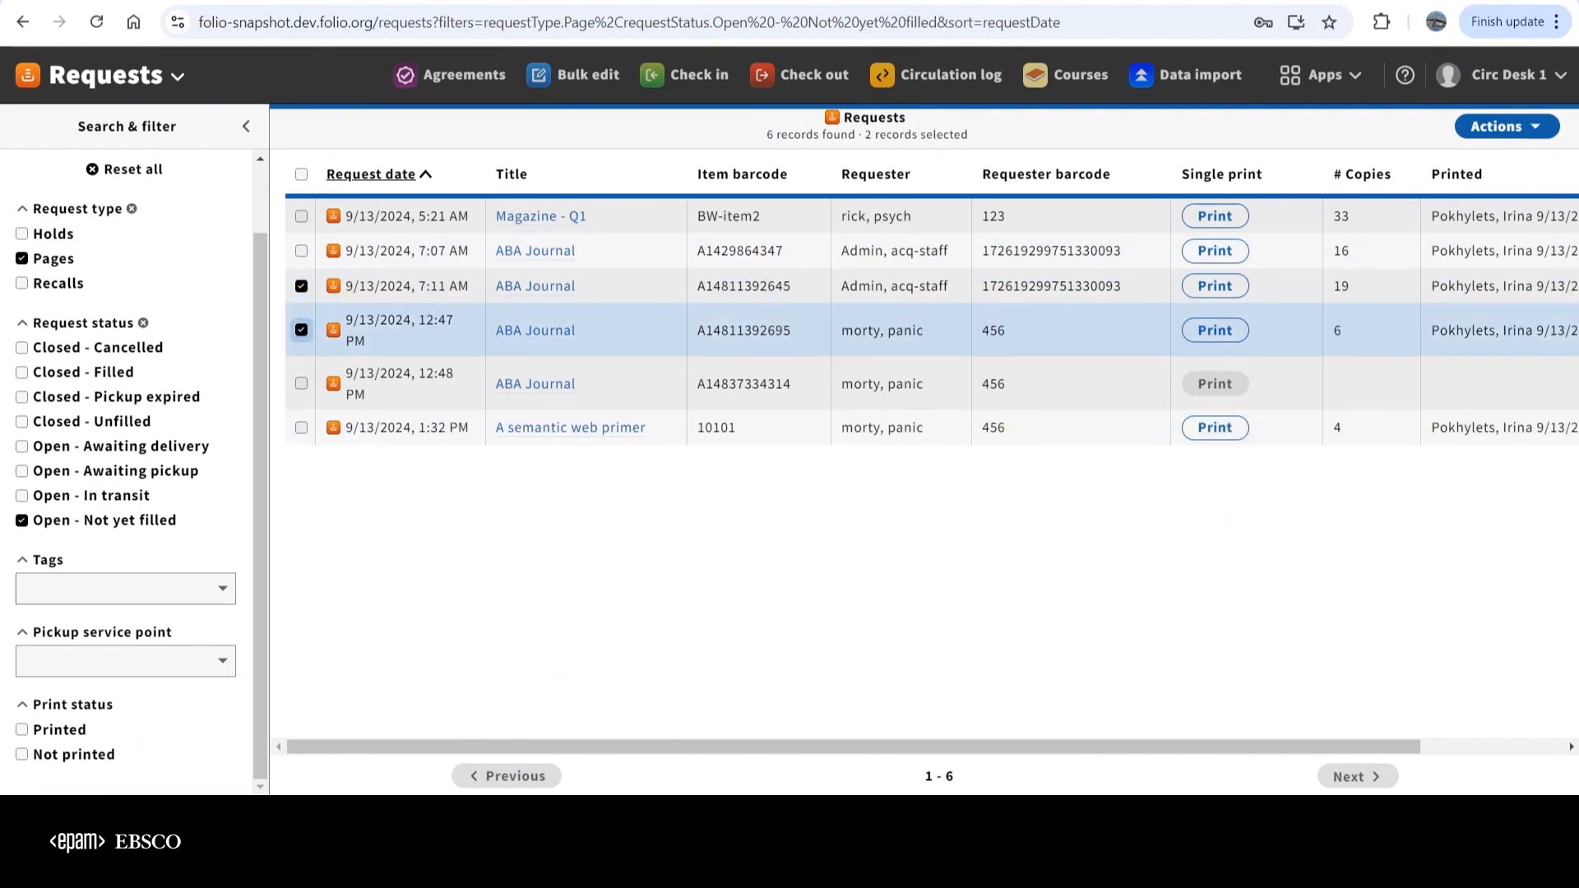
left_click(1505, 126)
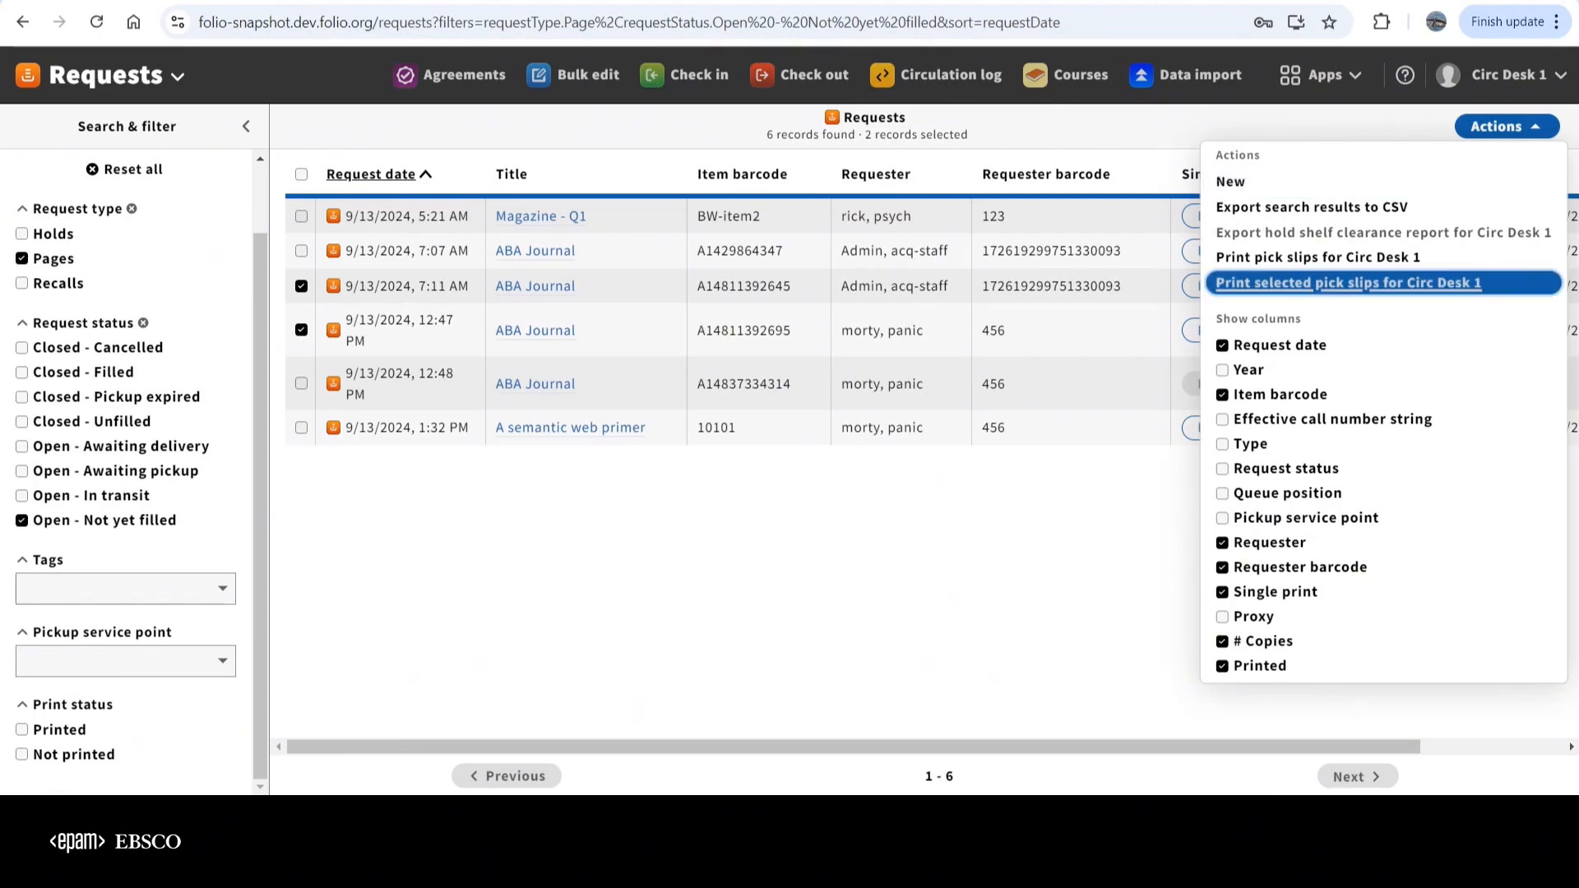
left_click(1349, 282)
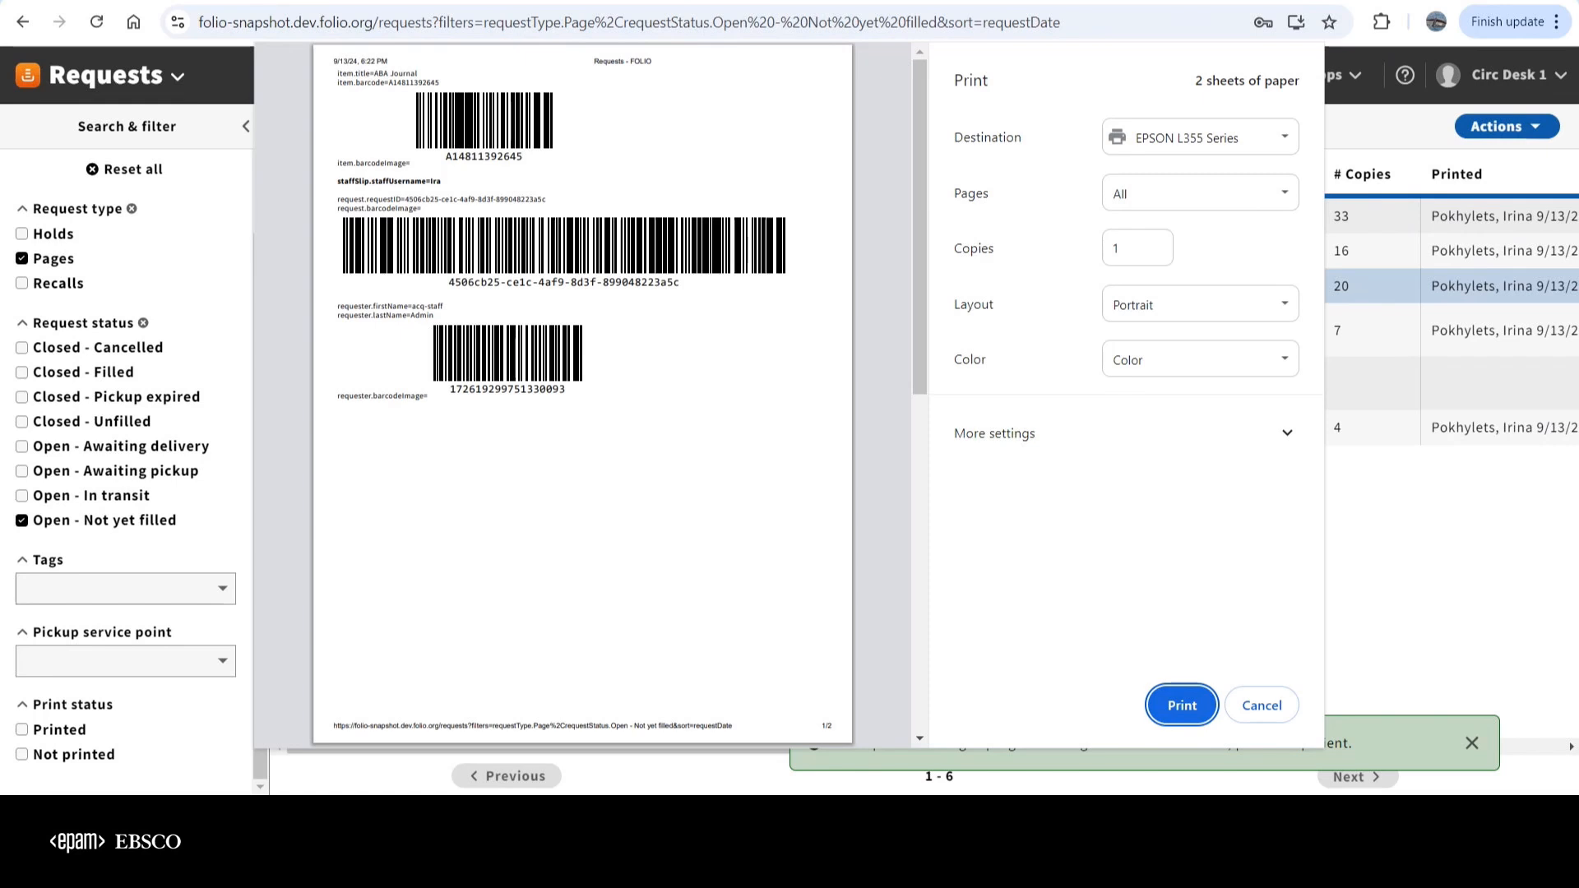
left_click(1182, 706)
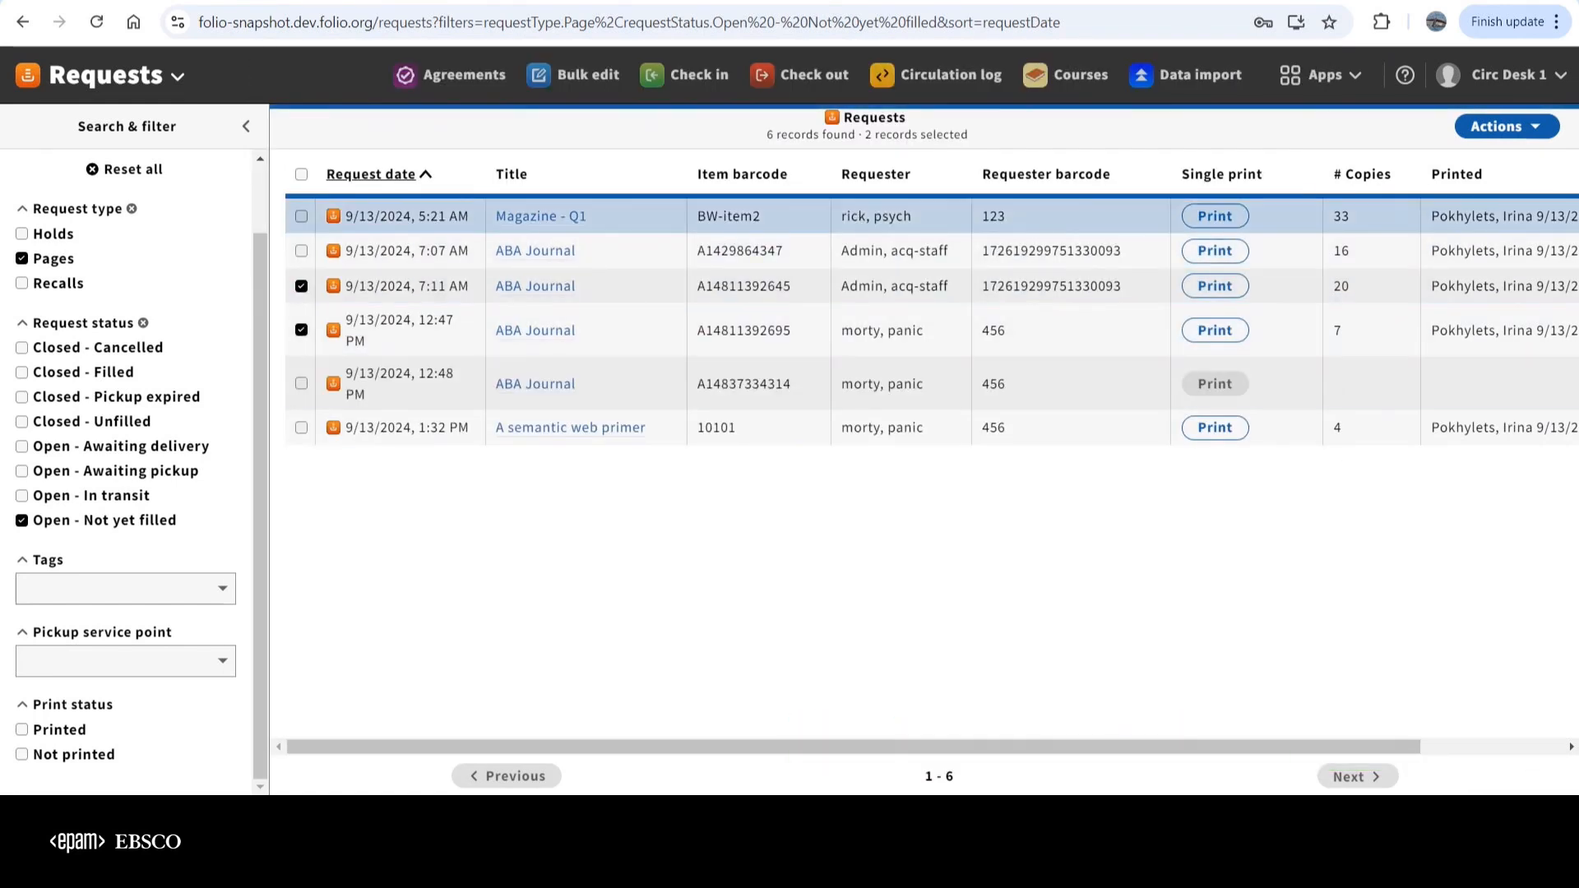
mouse_move(888, 747)
left_mouse_down()
mouse_move(1030, 746)
mouse_move(888, 747)
left_mouse_up()
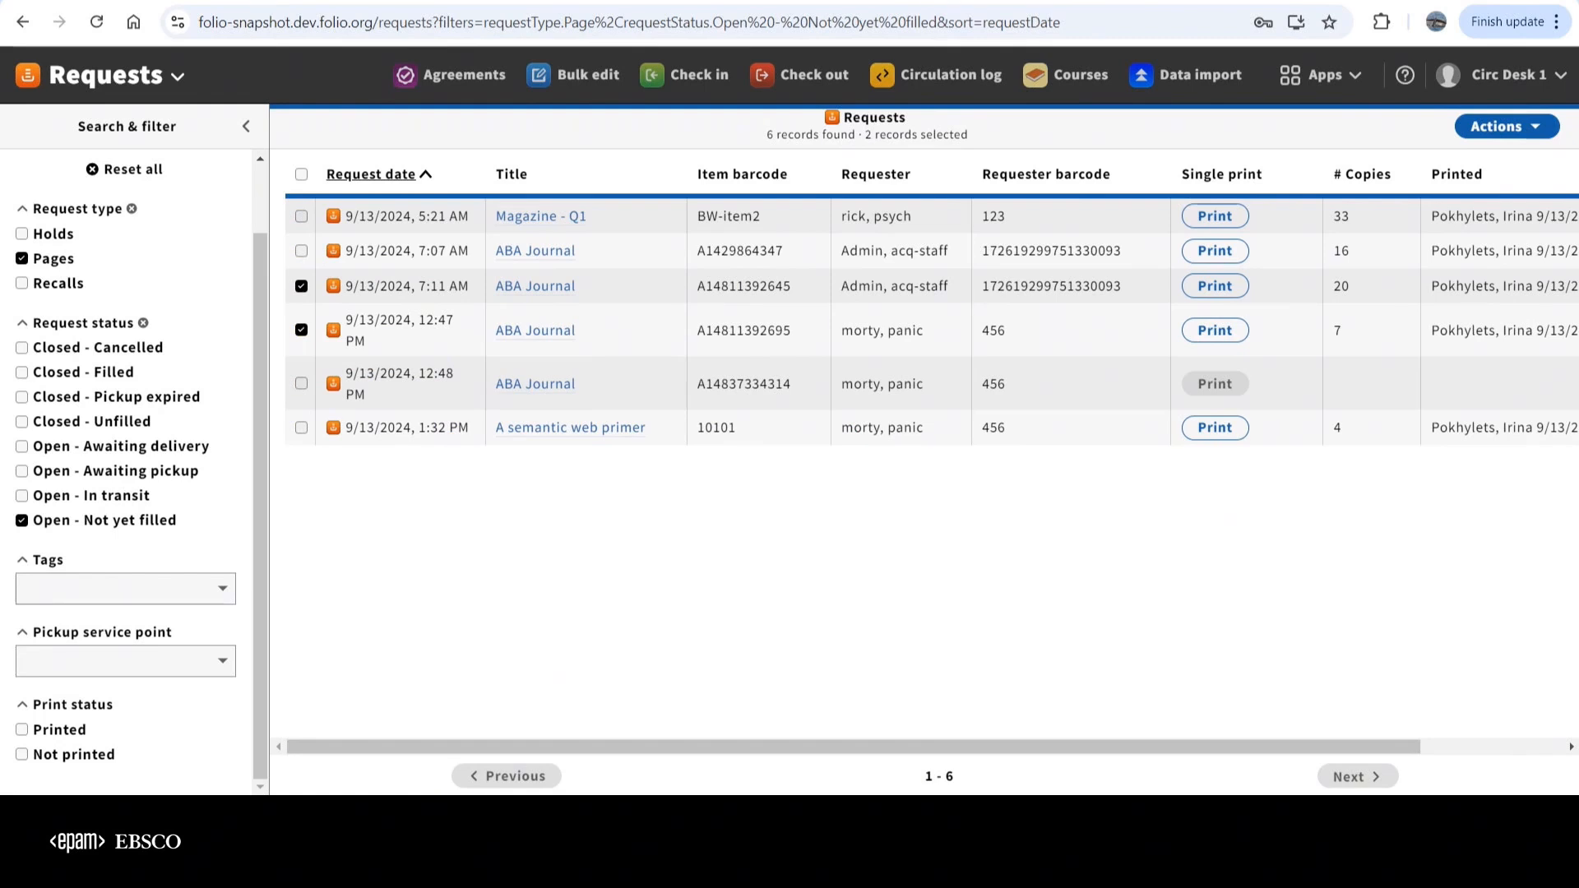
Clear both request selections and print the single pick slip for the ABA Journal request dated 9/13/2024, 7:11 AM
left_click(302, 330)
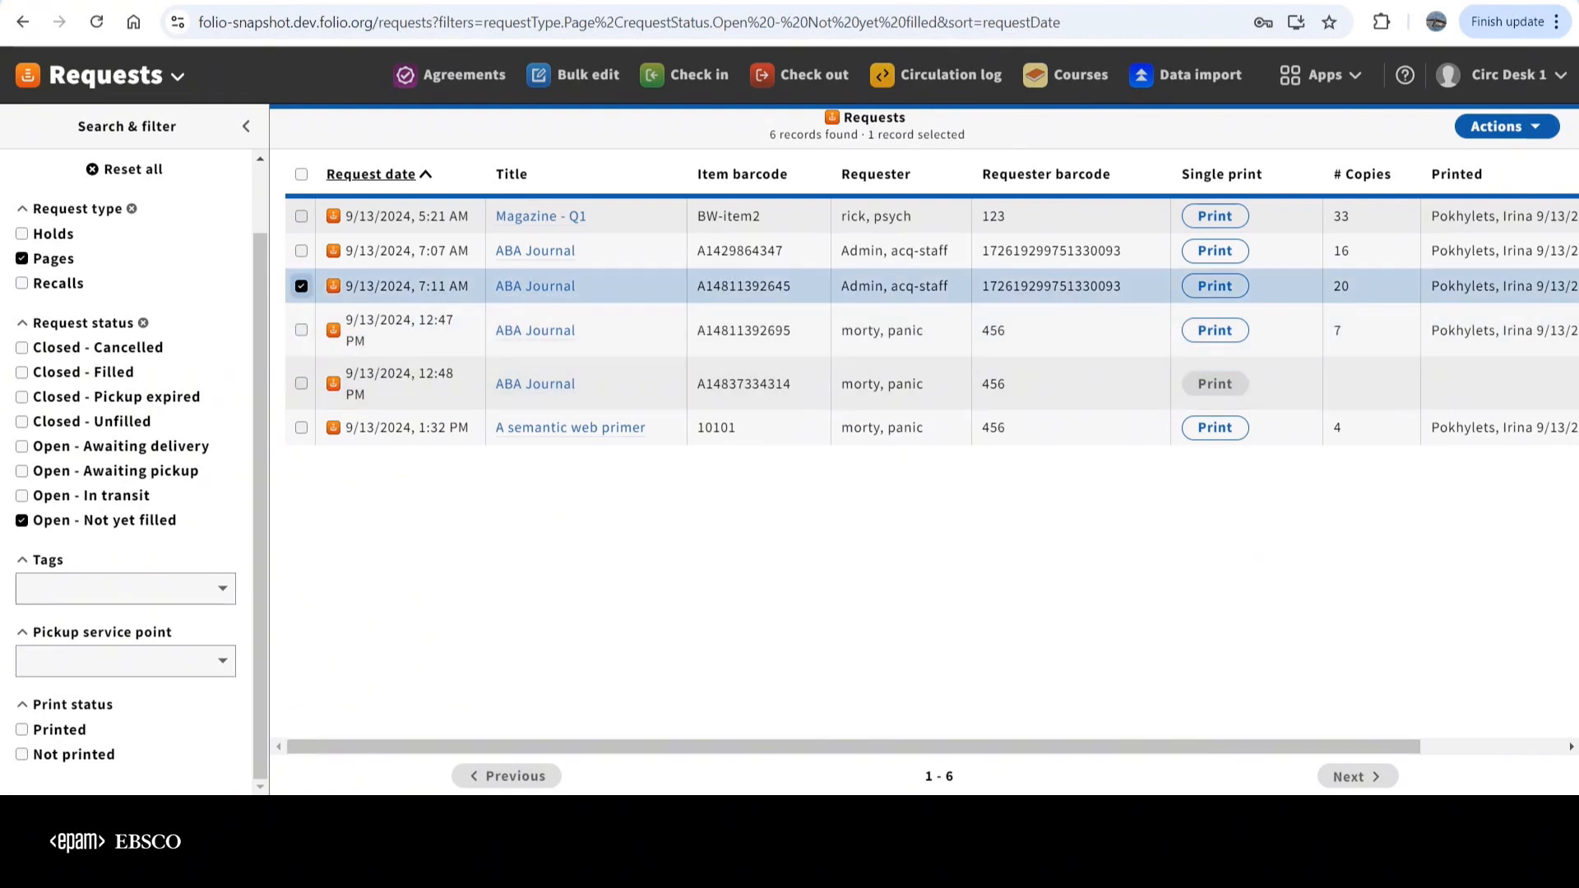
left_click(302, 286)
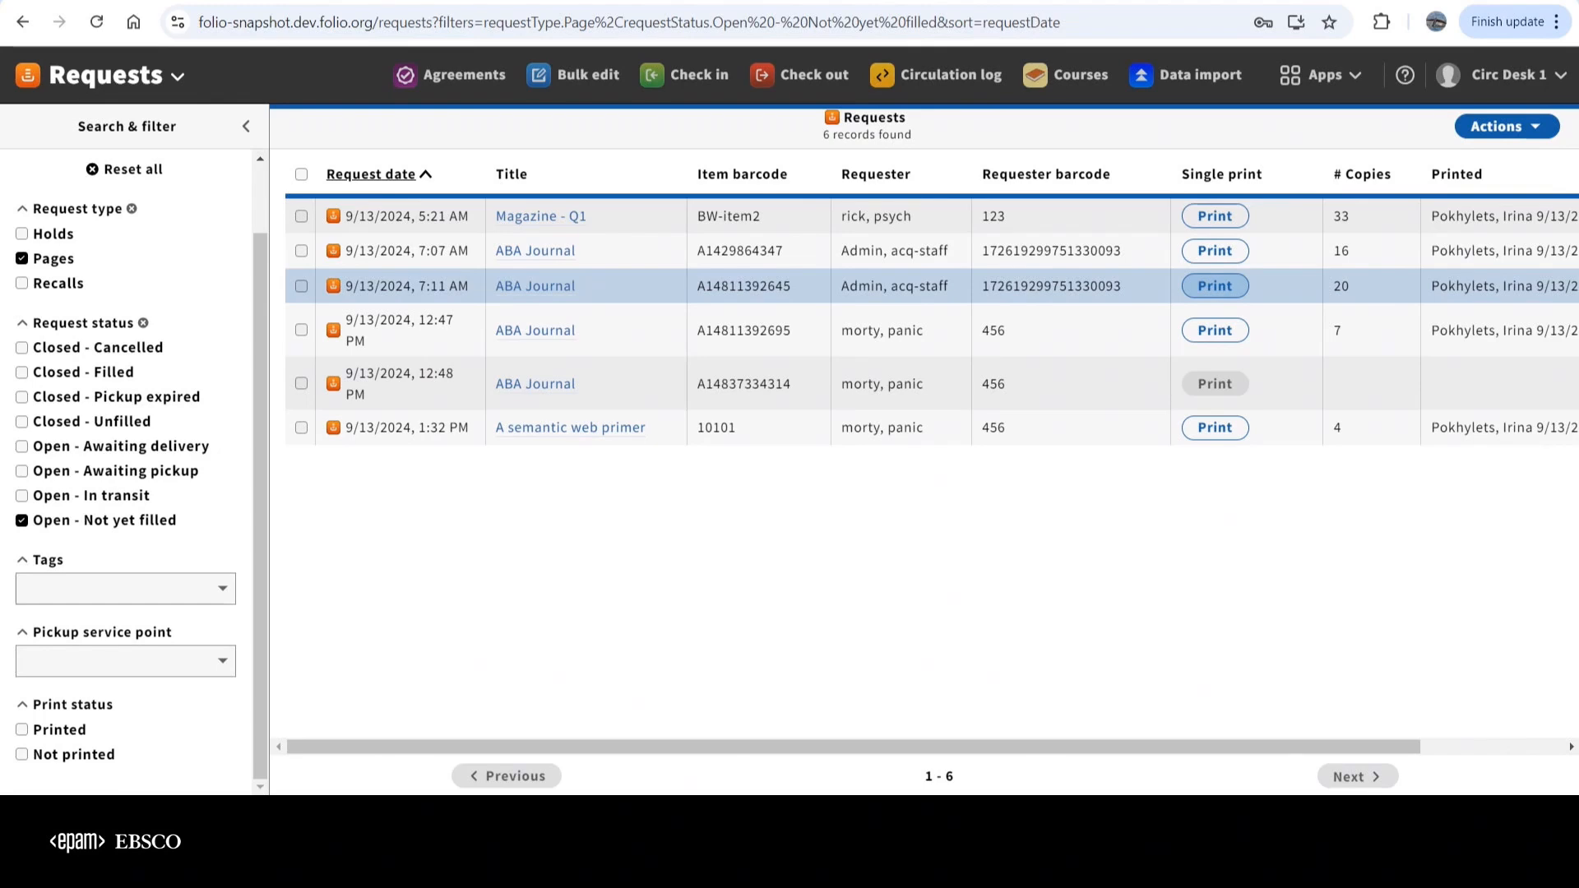
left_click(1215, 286)
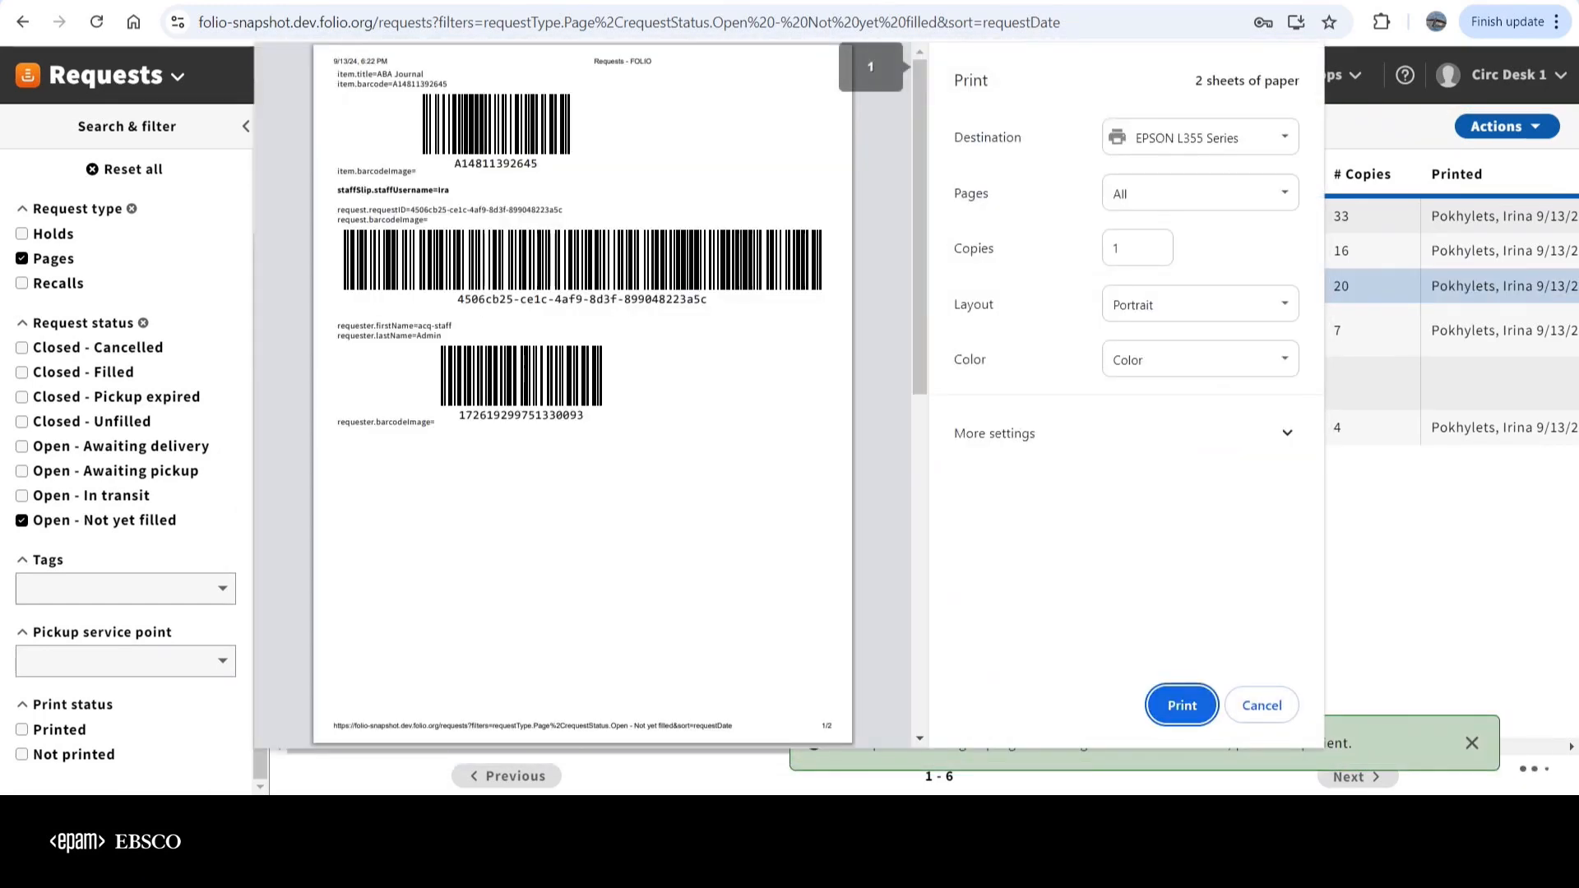
key("Return")
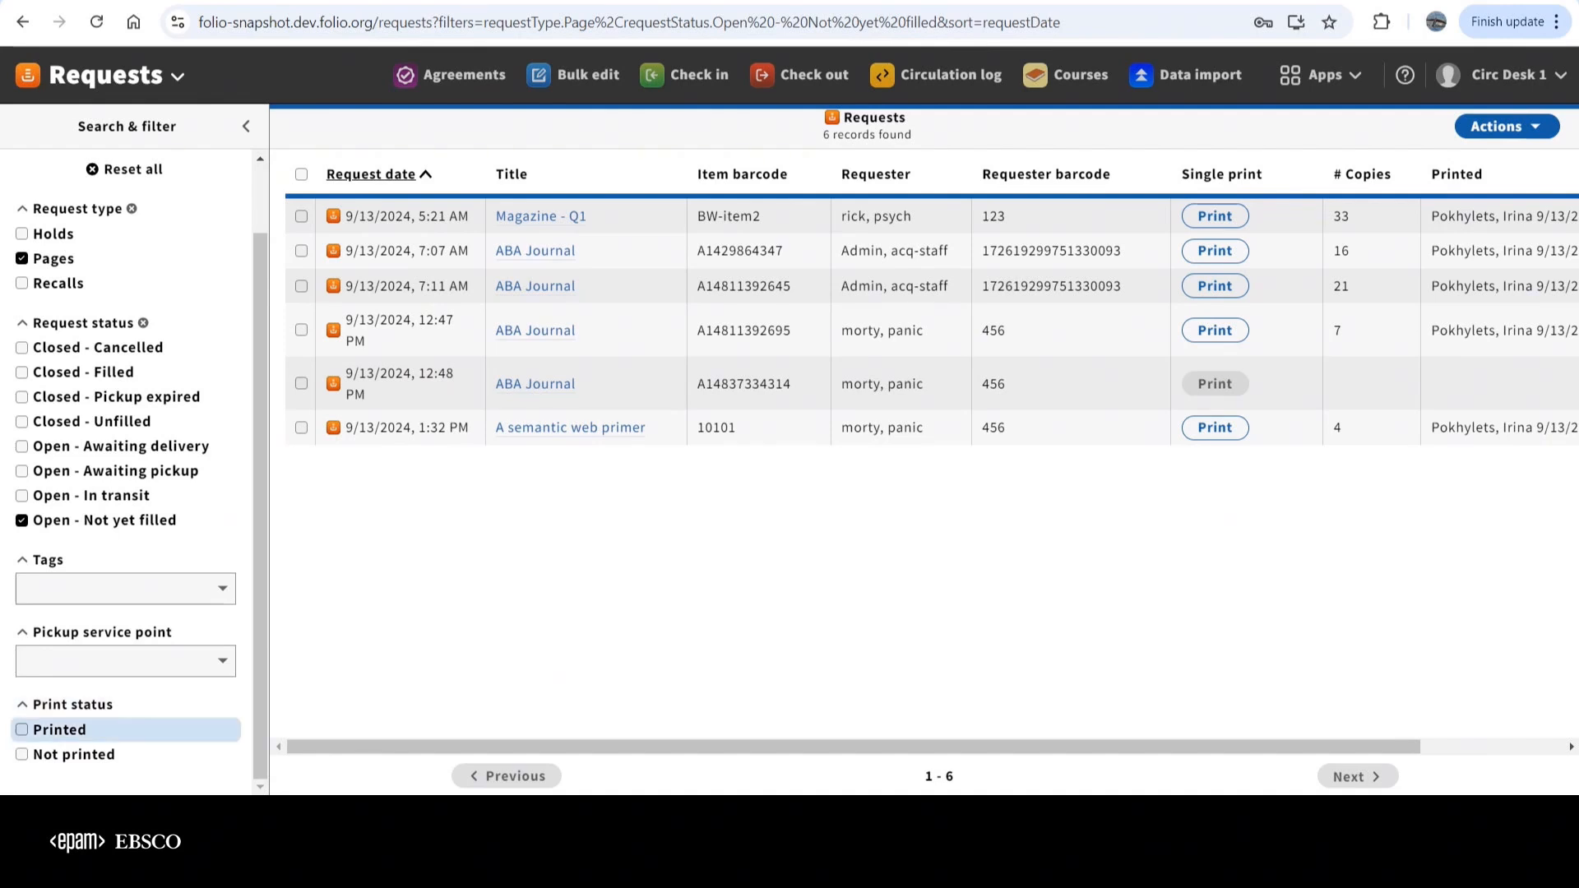
Filter the requests by print status Printed, and switch the filter to Not printed
left_click(49, 729)
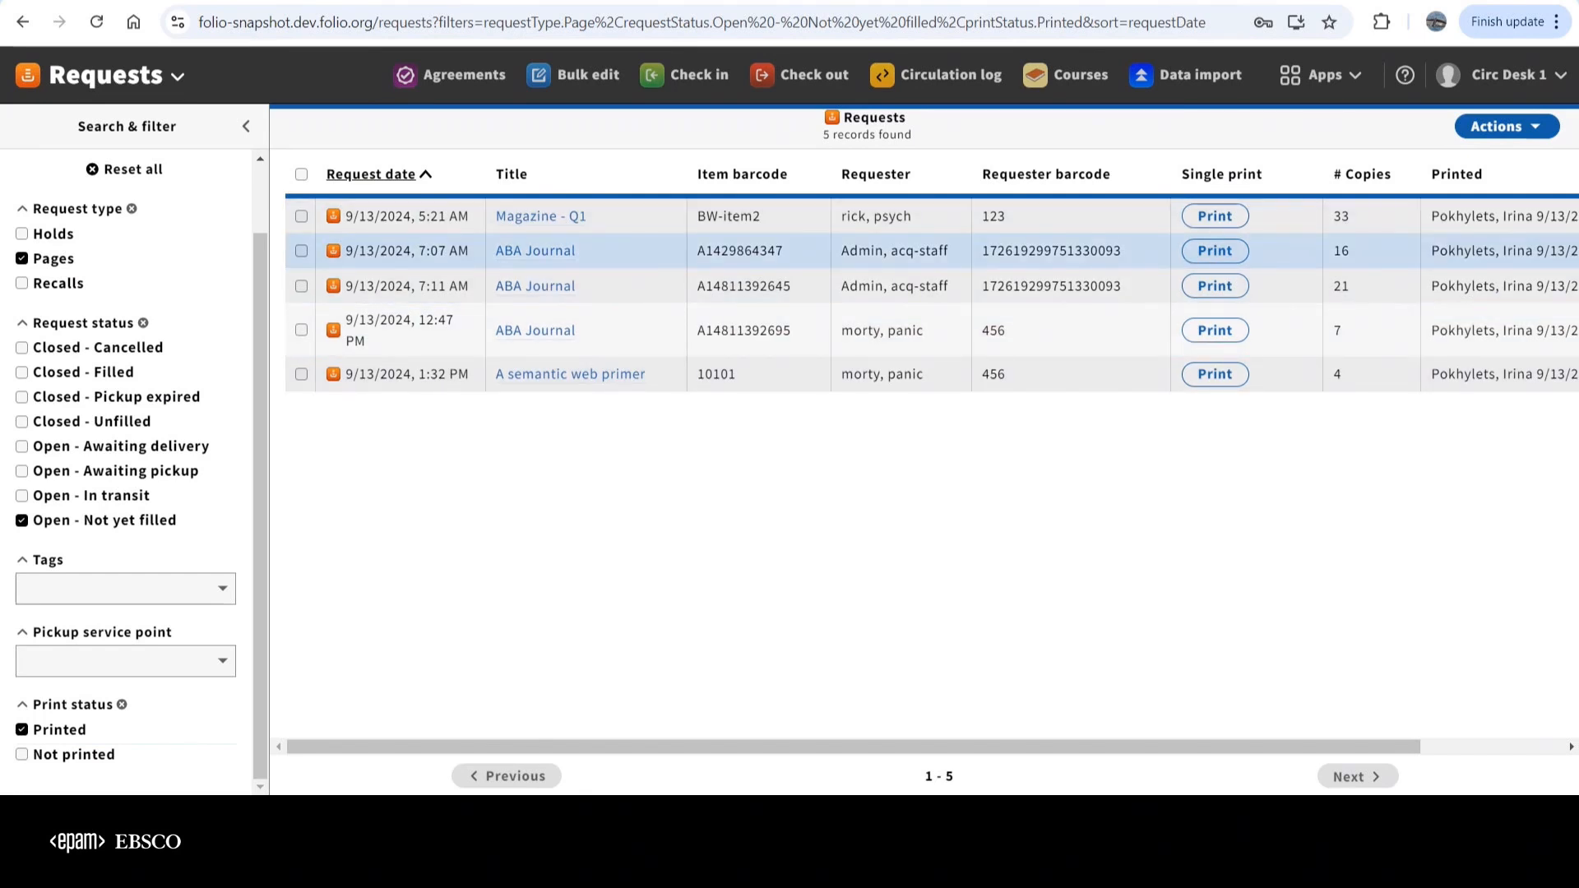
left_click(65, 755)
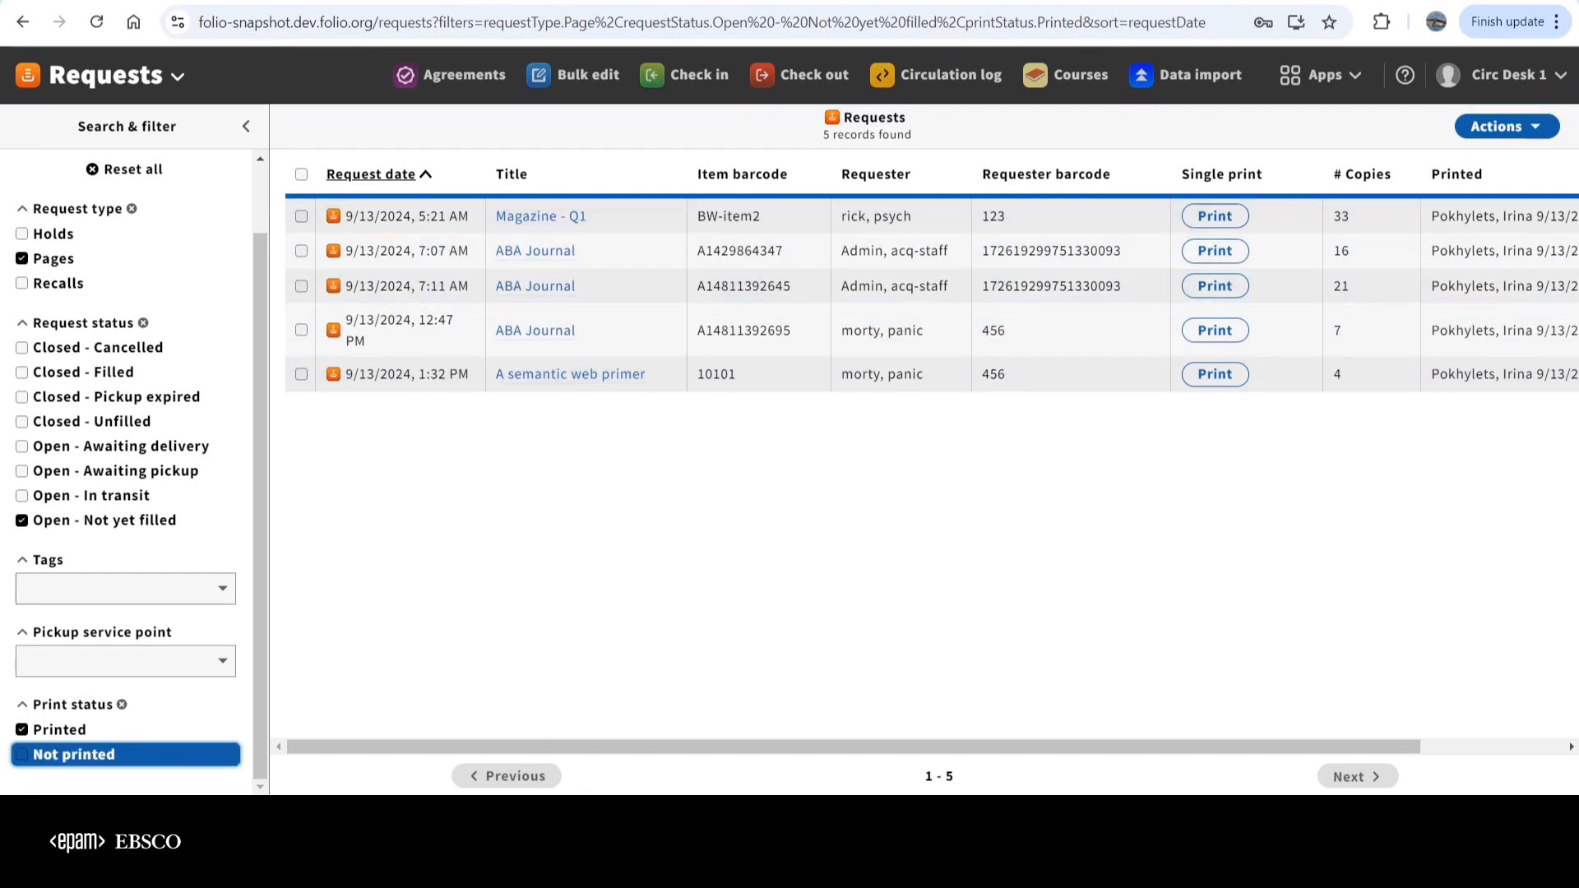
left_click(59, 729)
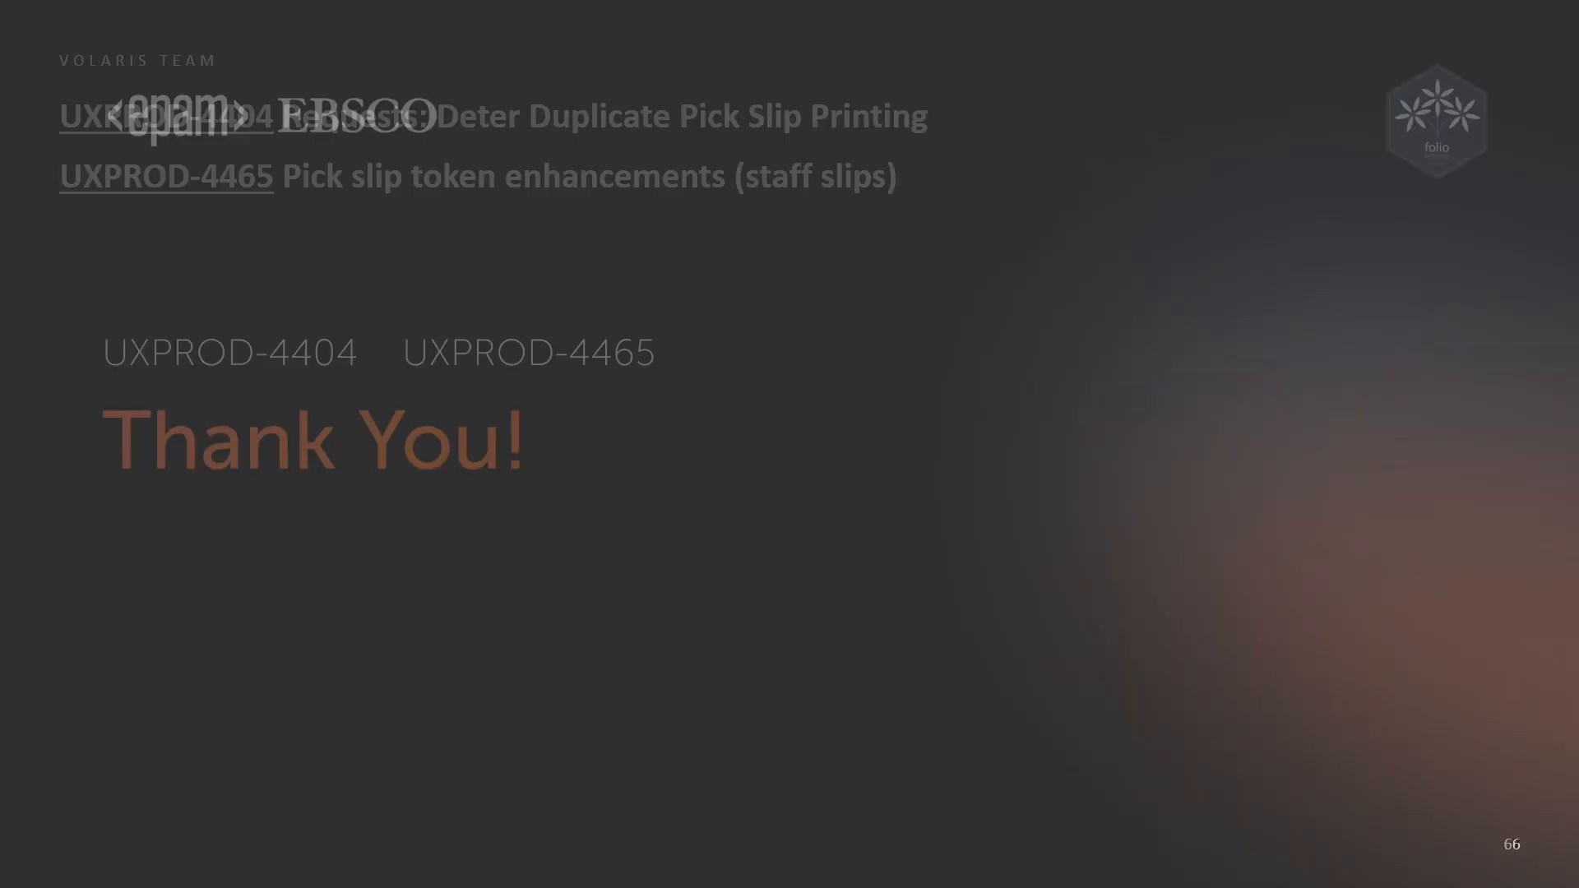
key("Right")
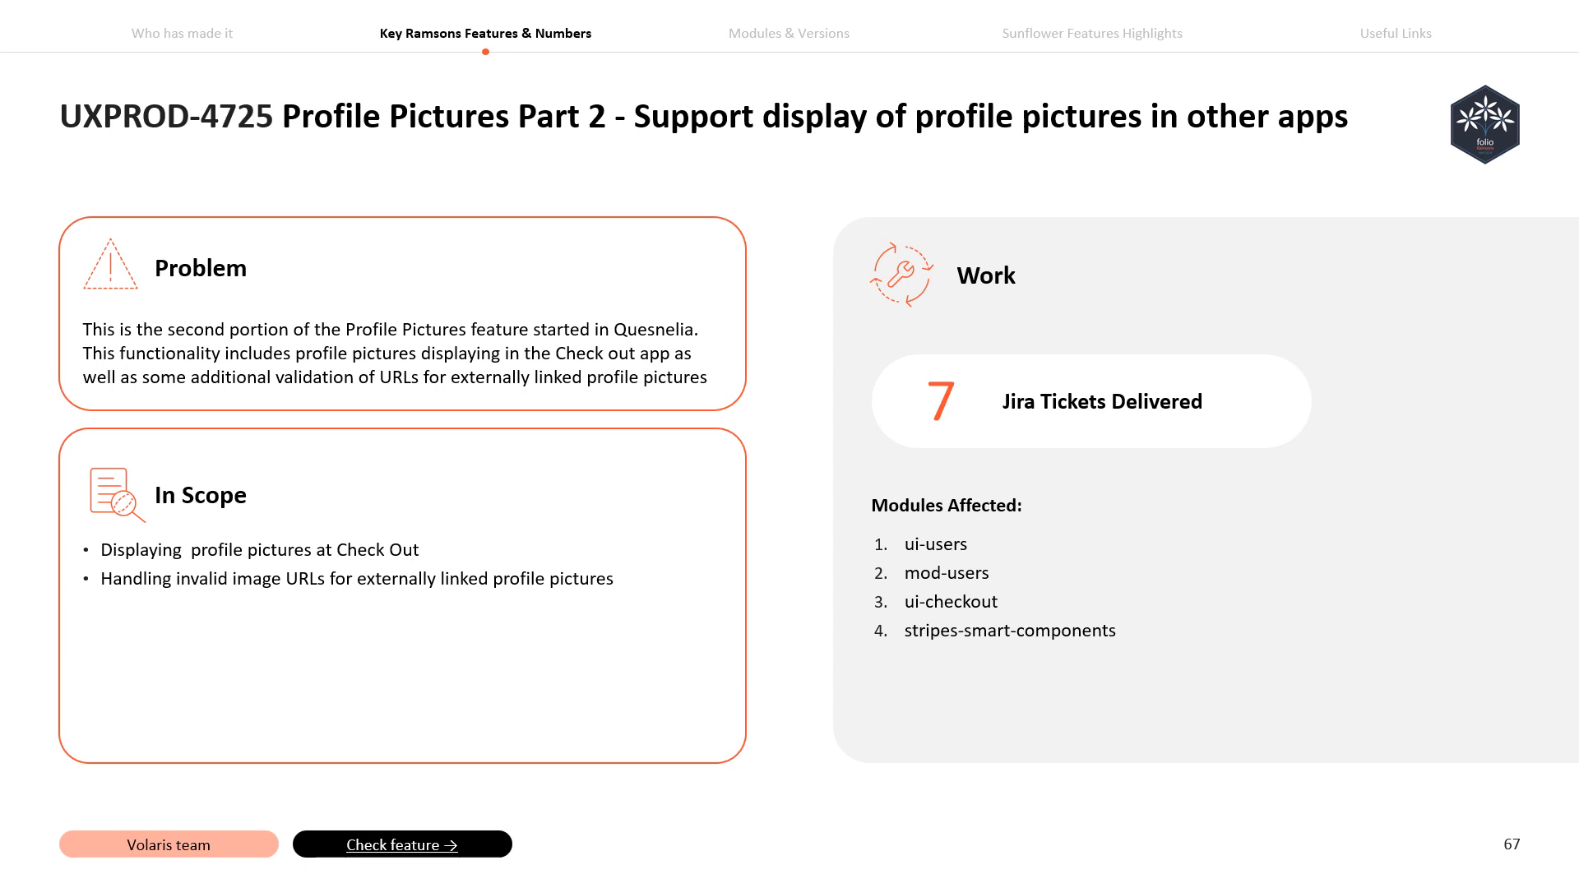
key("Right")
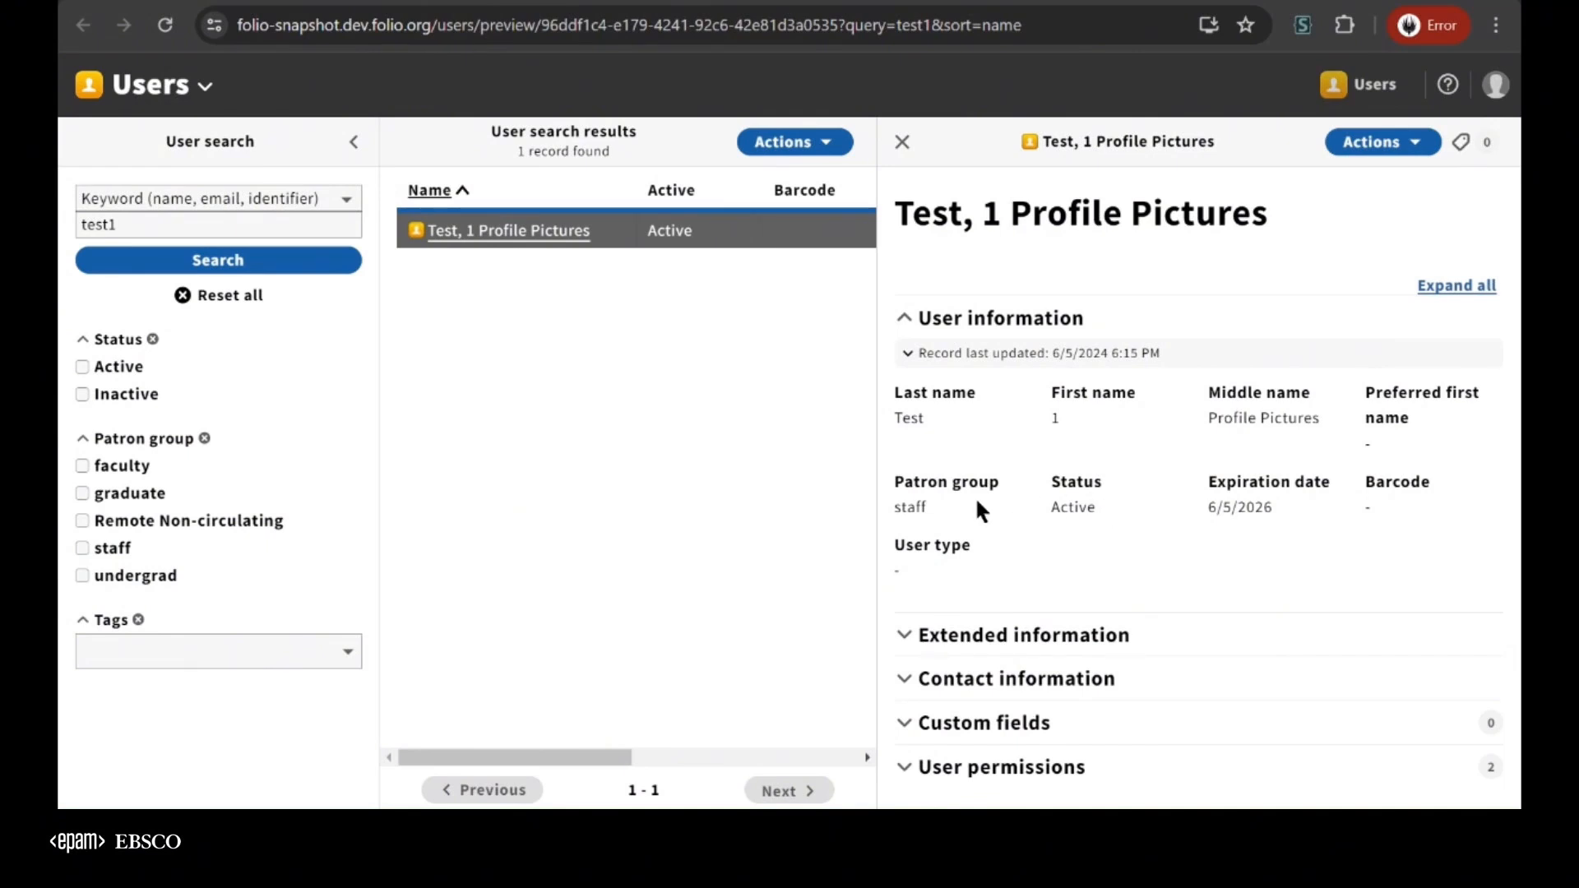
In Postman, send the GET request for the profile picture configuration and copy the returned JSON, including its encryption key, into the request body
key("alt+Tab")
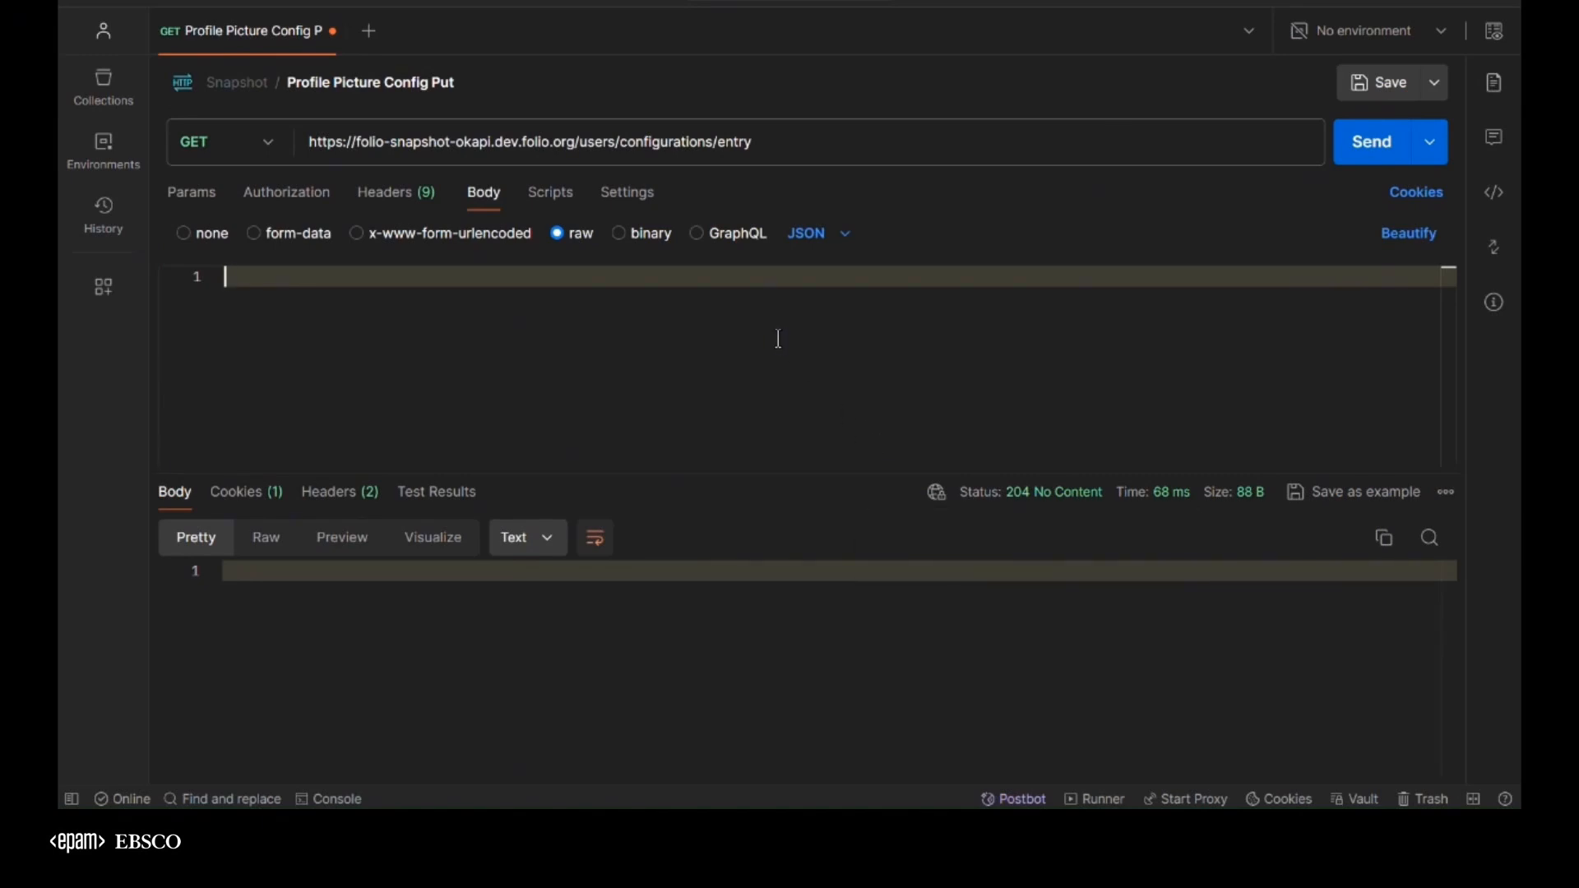
left_click(1382, 164)
left_click(574, 698)
key("ctrl+a")
key("ctrl+c")
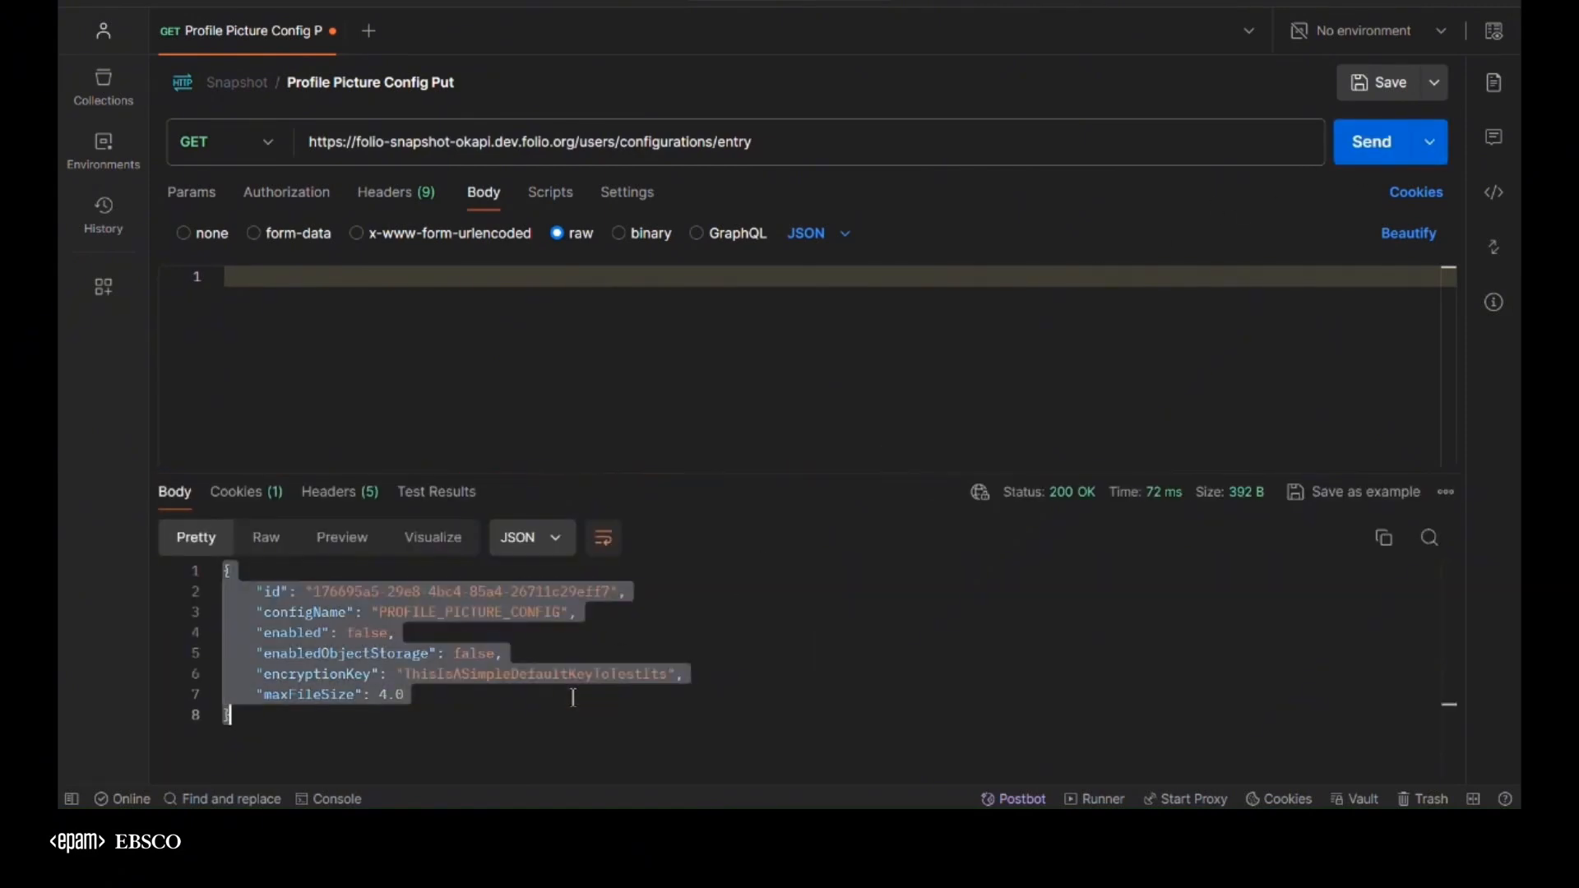
left_click(400, 276)
key("ctrl+v")
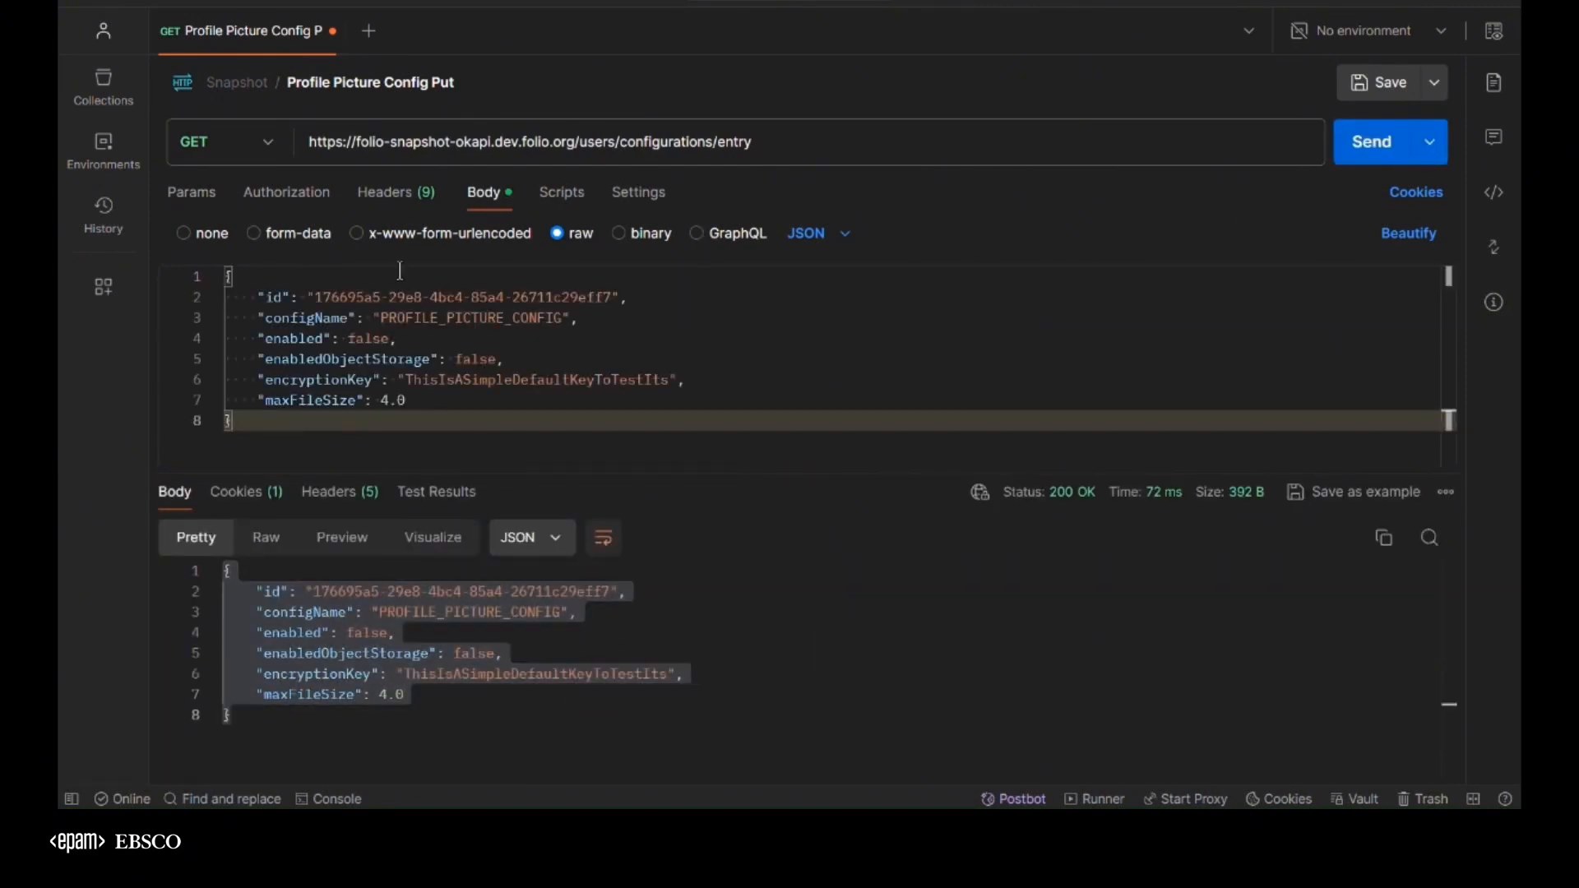
Change the request method to PUT and append the configuration's id to the configurations/entry URL
left_click_drag(315, 298, 615, 297)
key("ctrl+c")
left_click(231, 148)
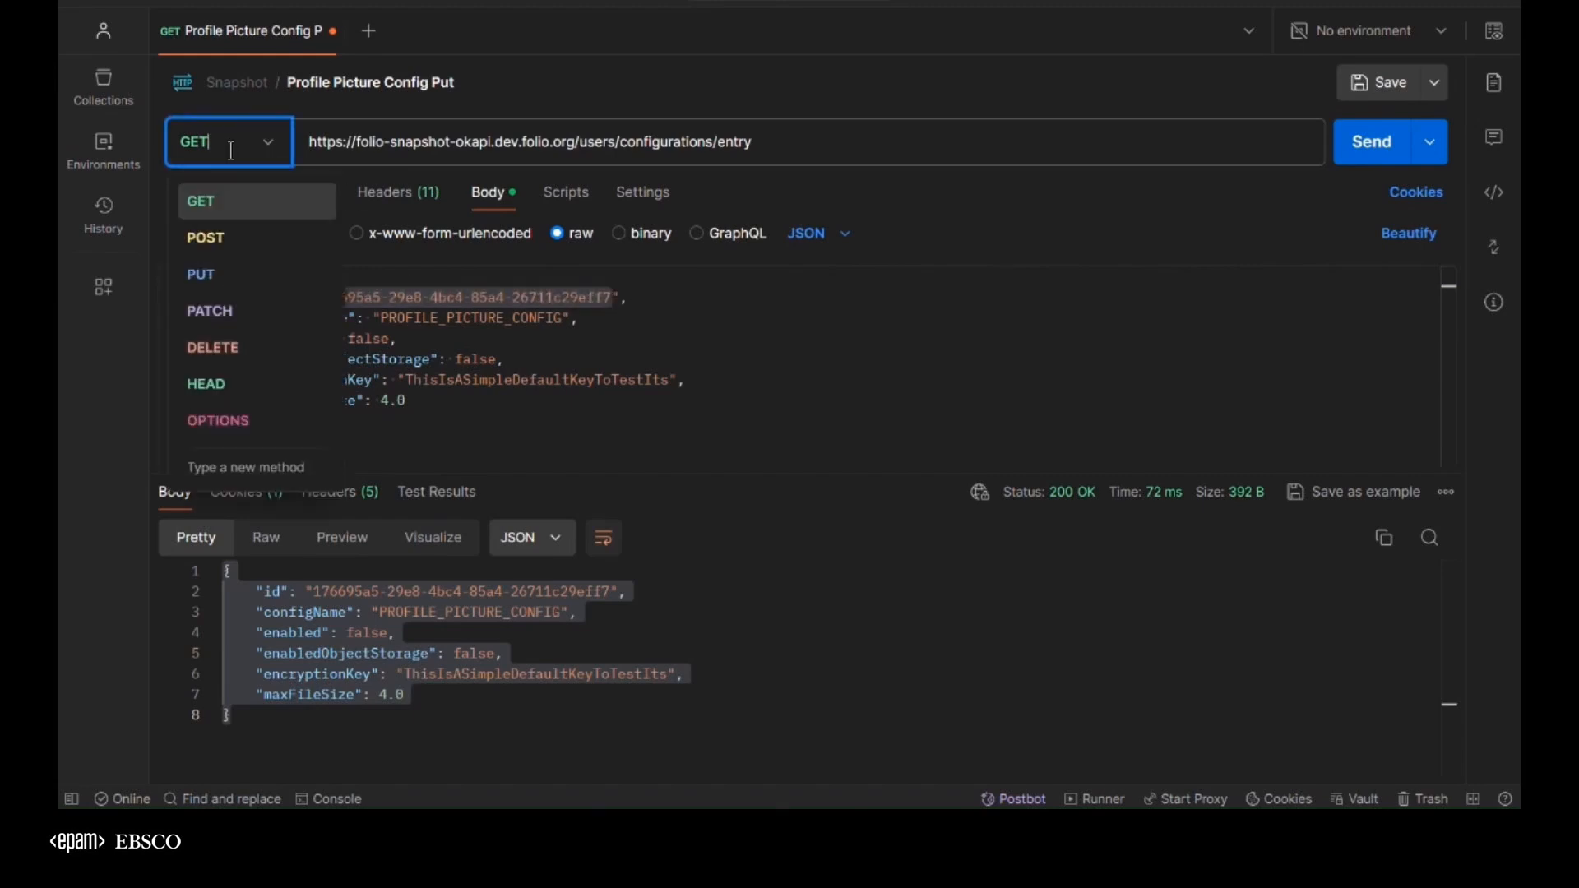
left_click(218, 274)
left_click(852, 148)
type("/")
key("ctrl+v")
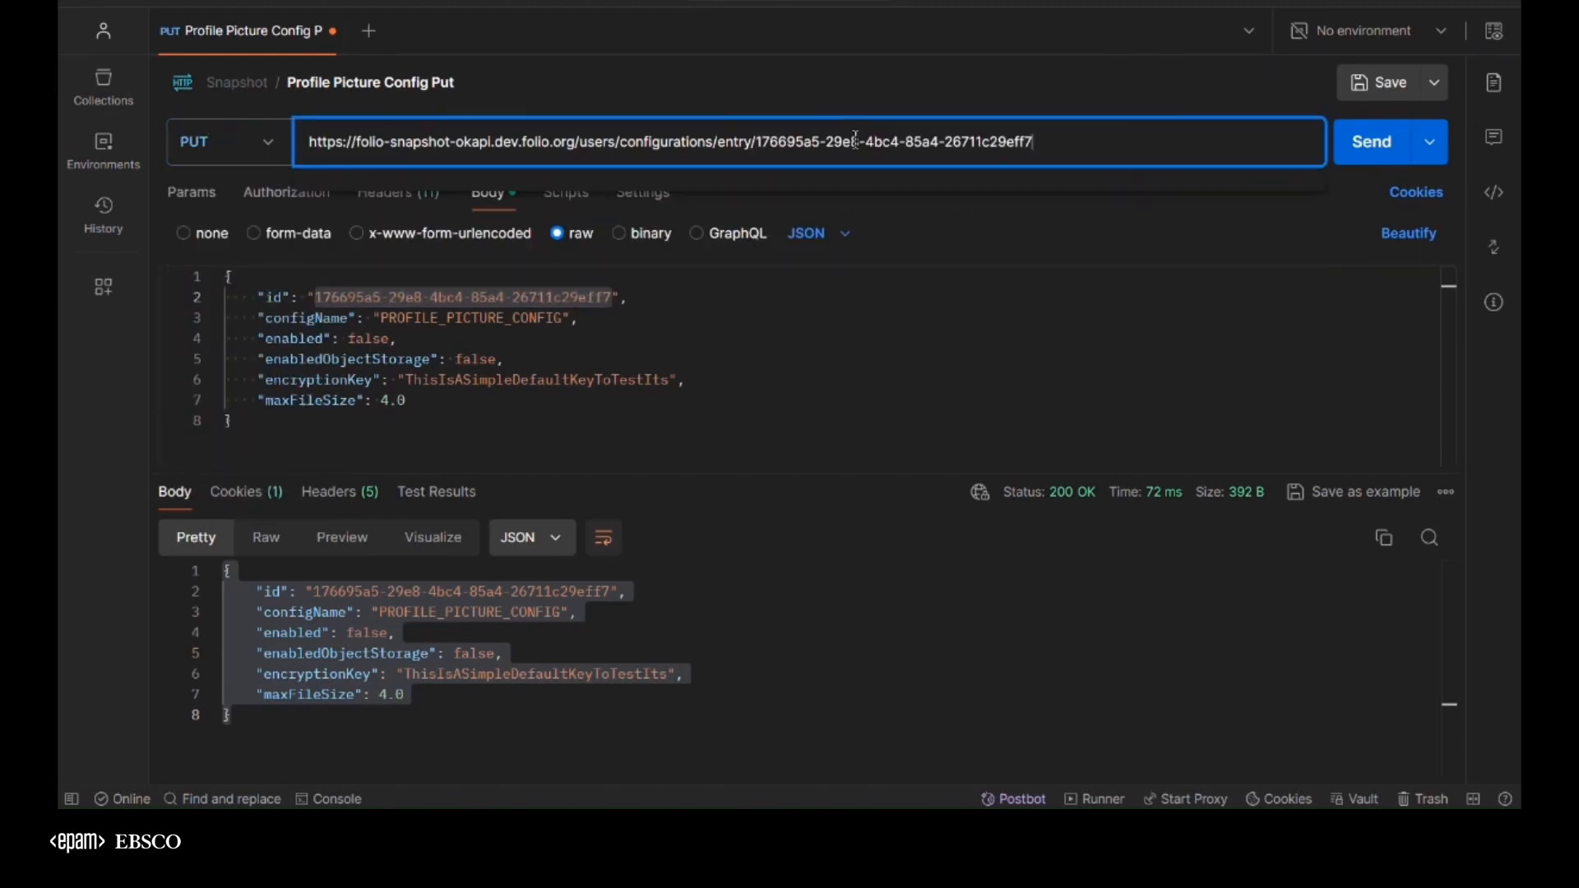
Set "enabled" to true in the request body and send the PUT request
left_click(440, 360)
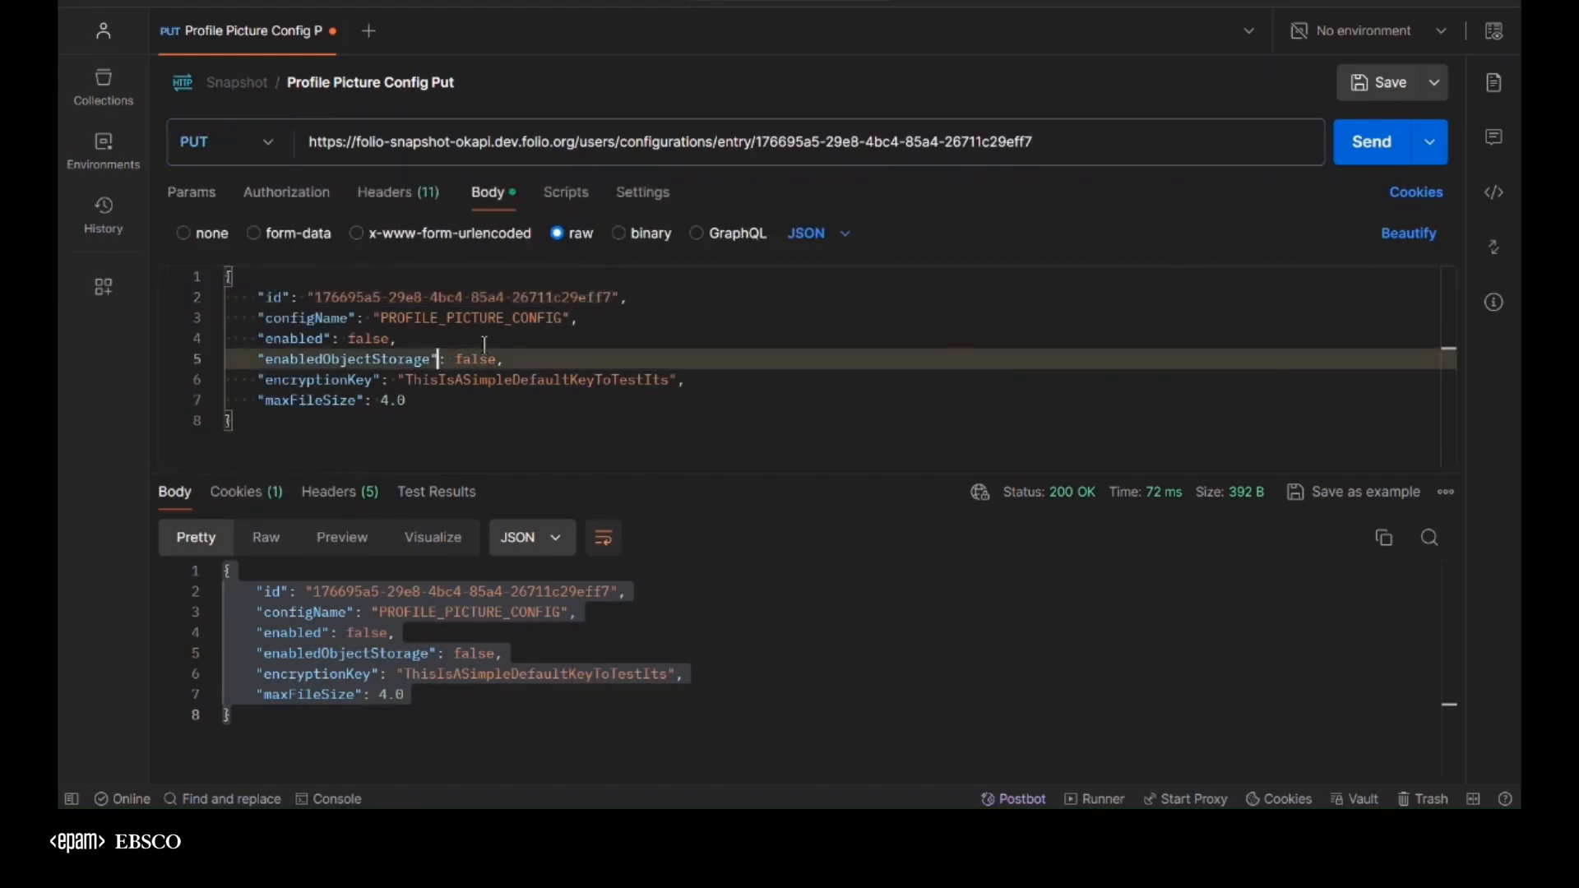
double_click(355, 338)
key("BackSpace")
type("true")
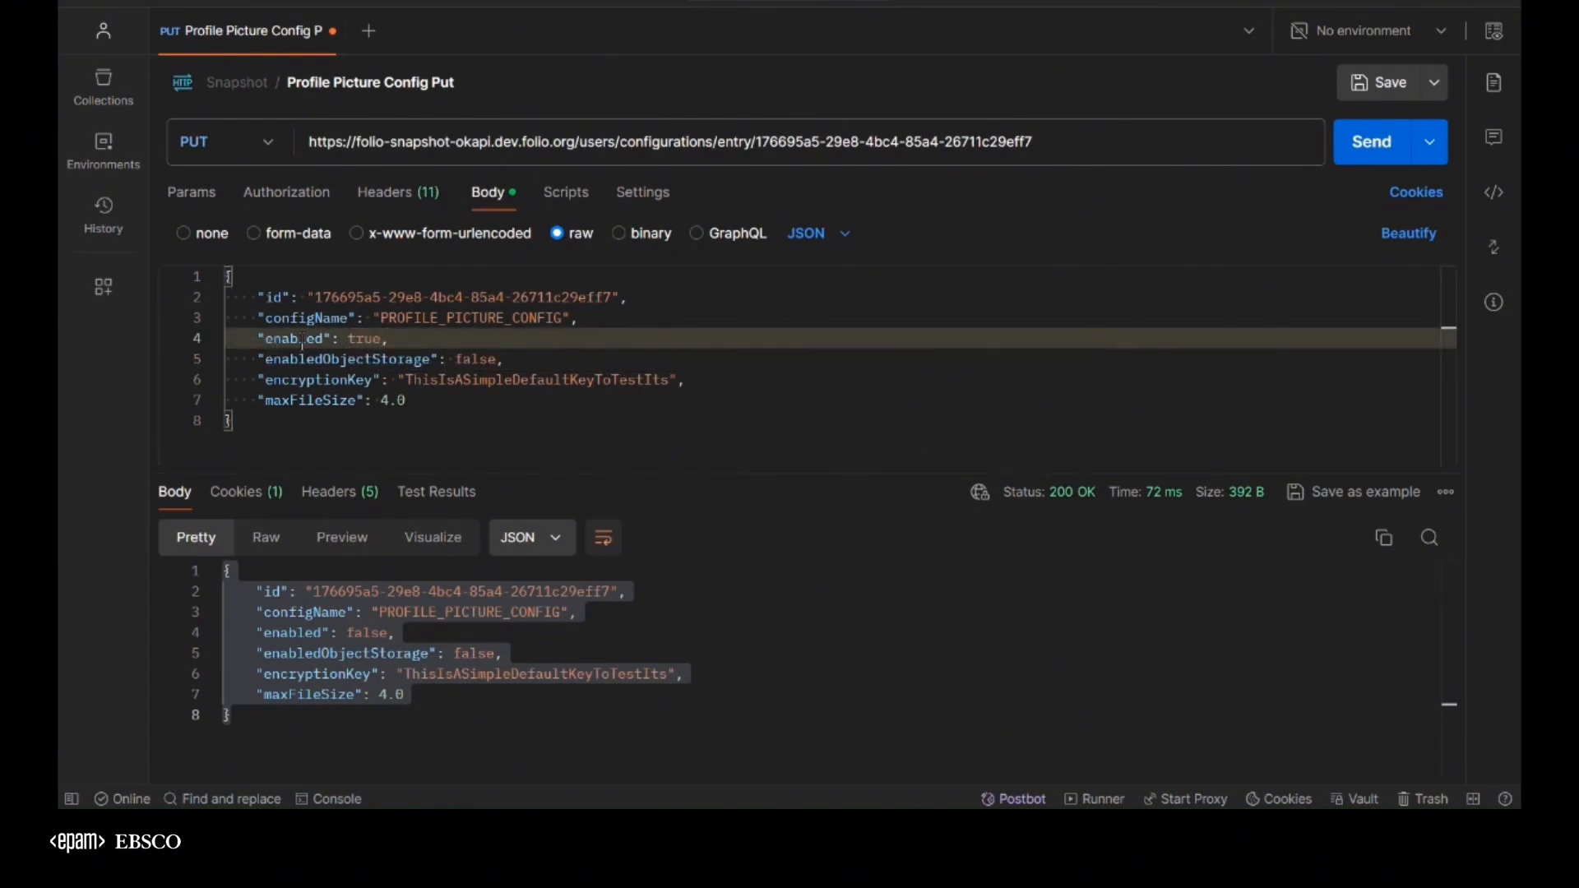
left_click(1359, 155)
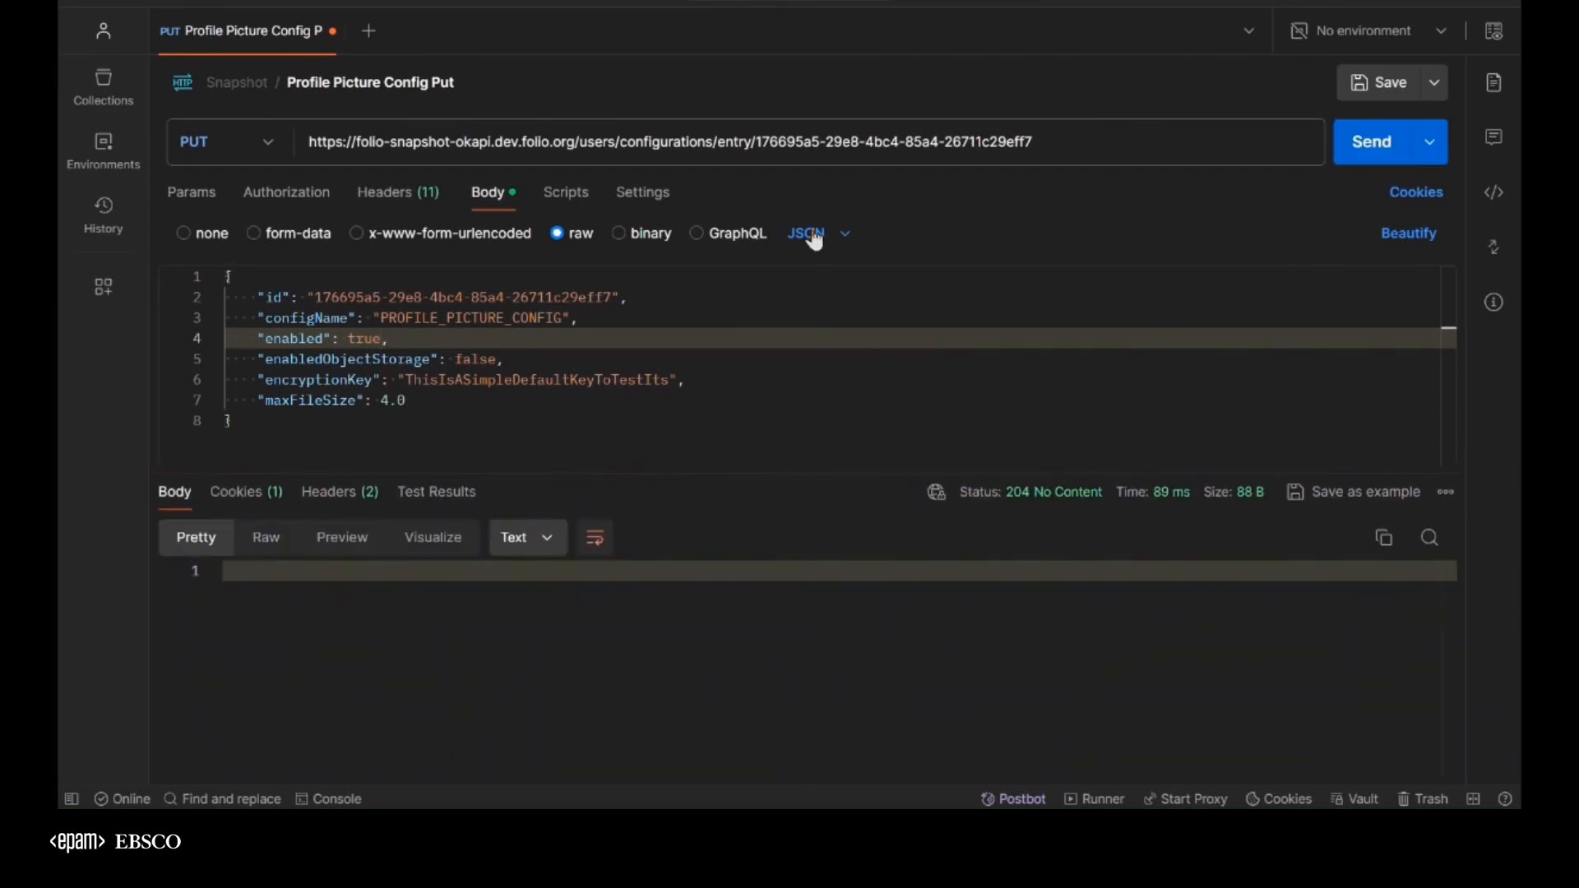
Switch back to FOLIO Users in the browser and reload the test user's record
key("alt+Tab")
key("alt+Tab")
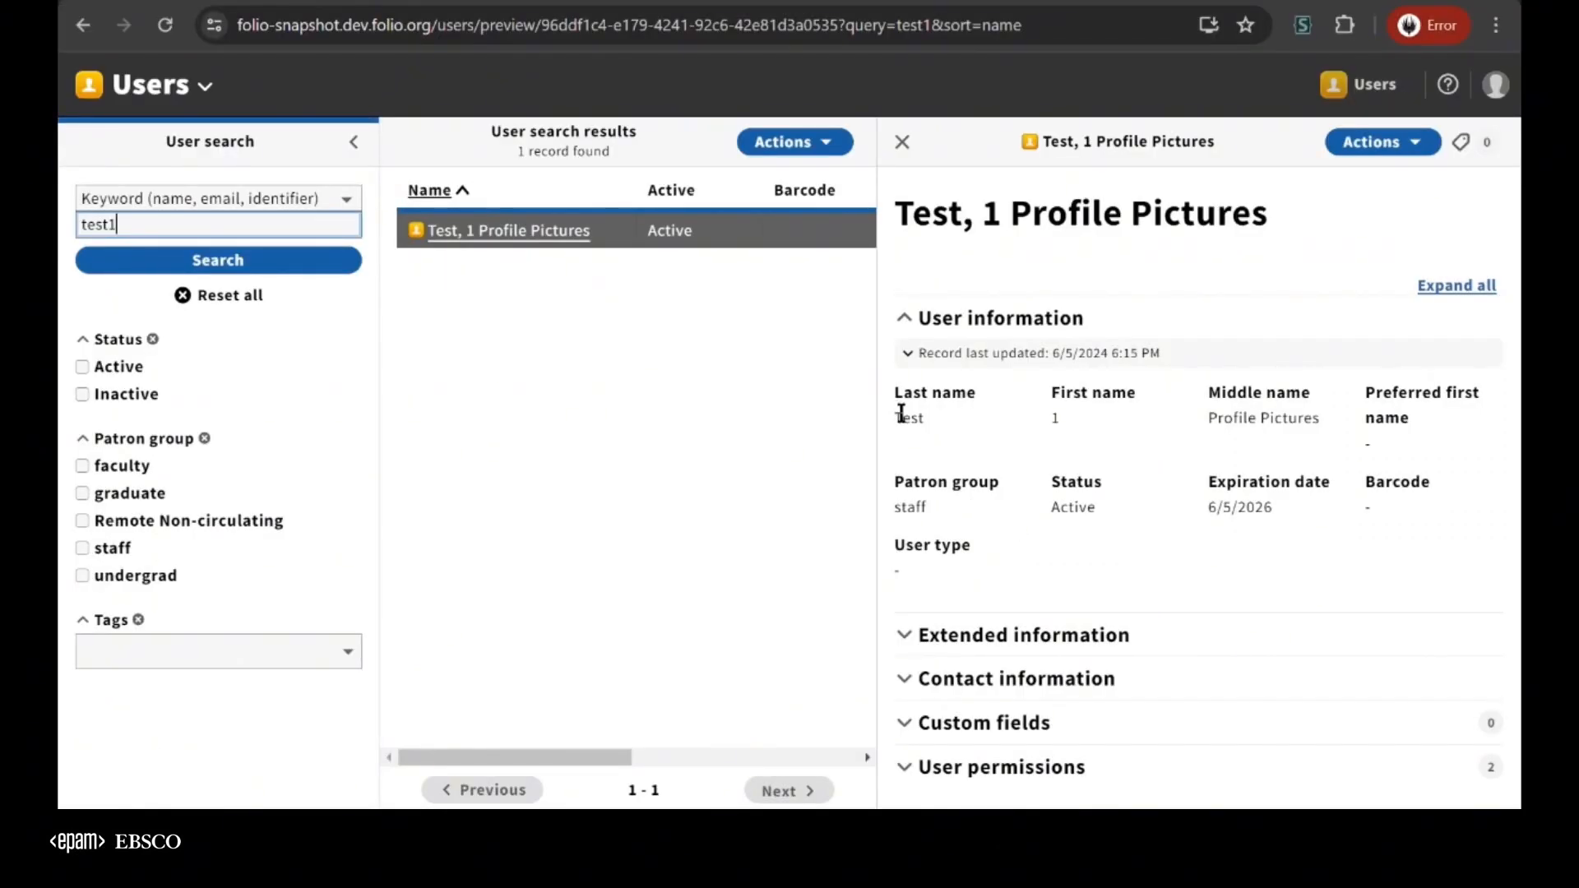
key("F5")
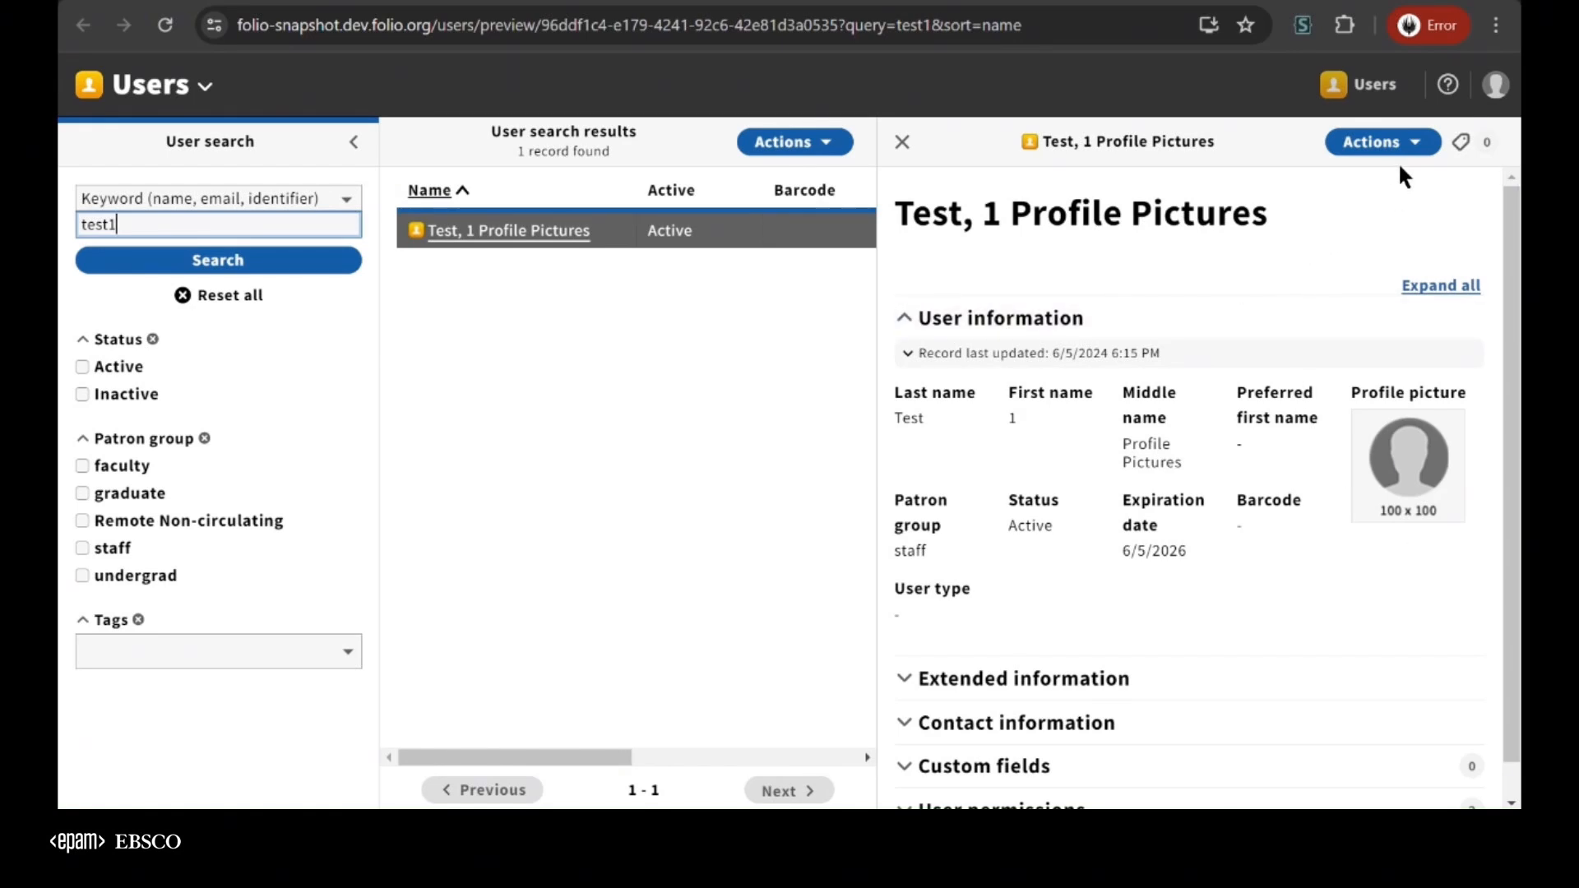
Log out and log back in as test1 using the saved username and password
left_click(1499, 103)
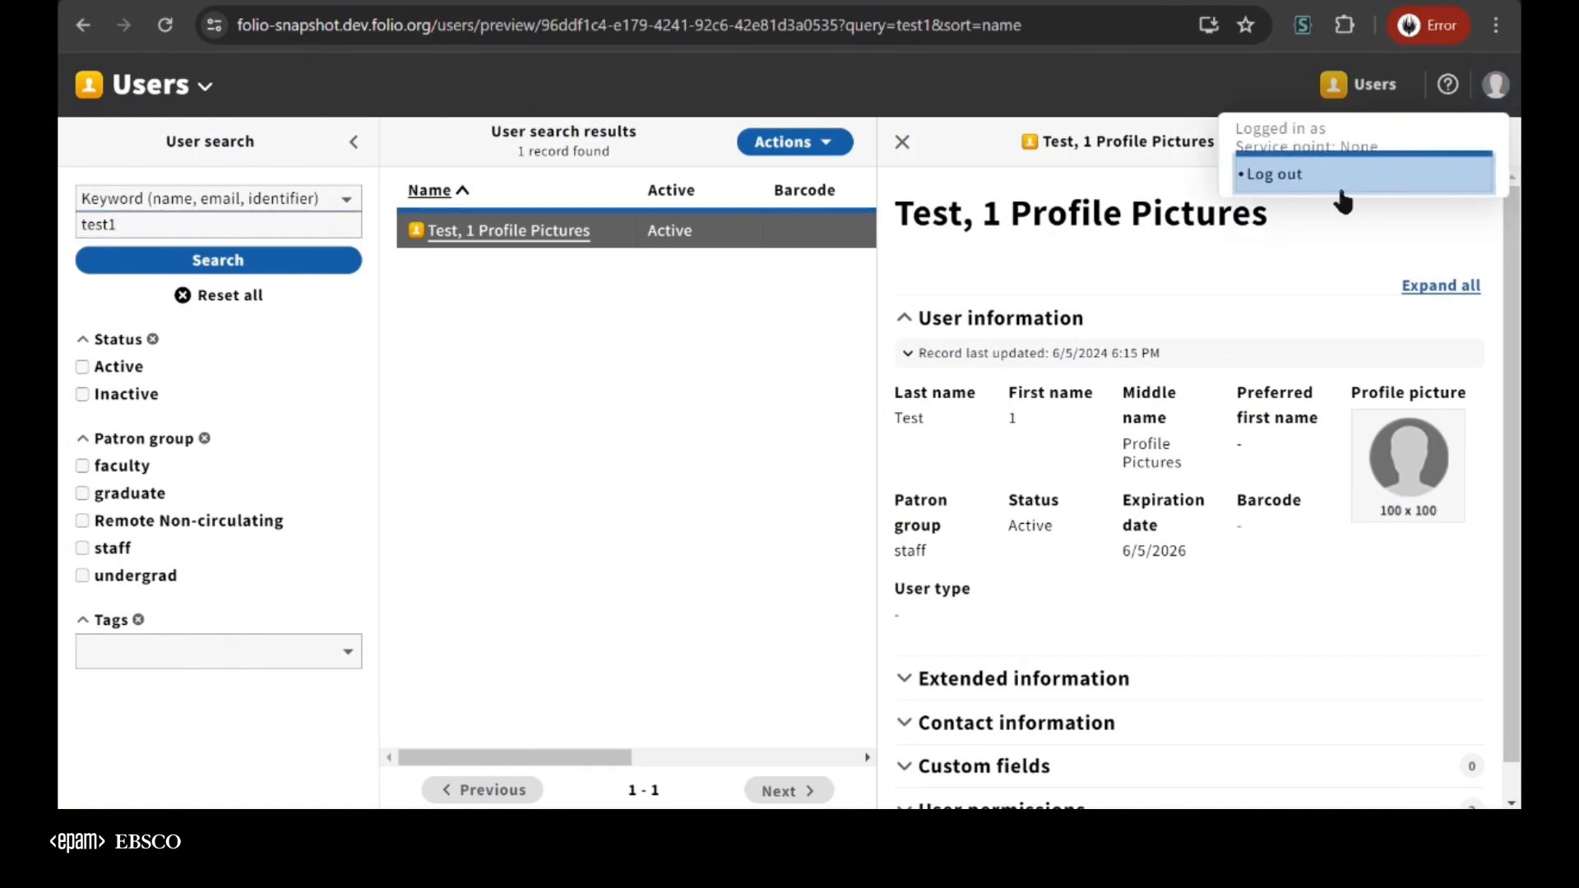
left_click(1339, 183)
scroll(868, 517, "down", 2)
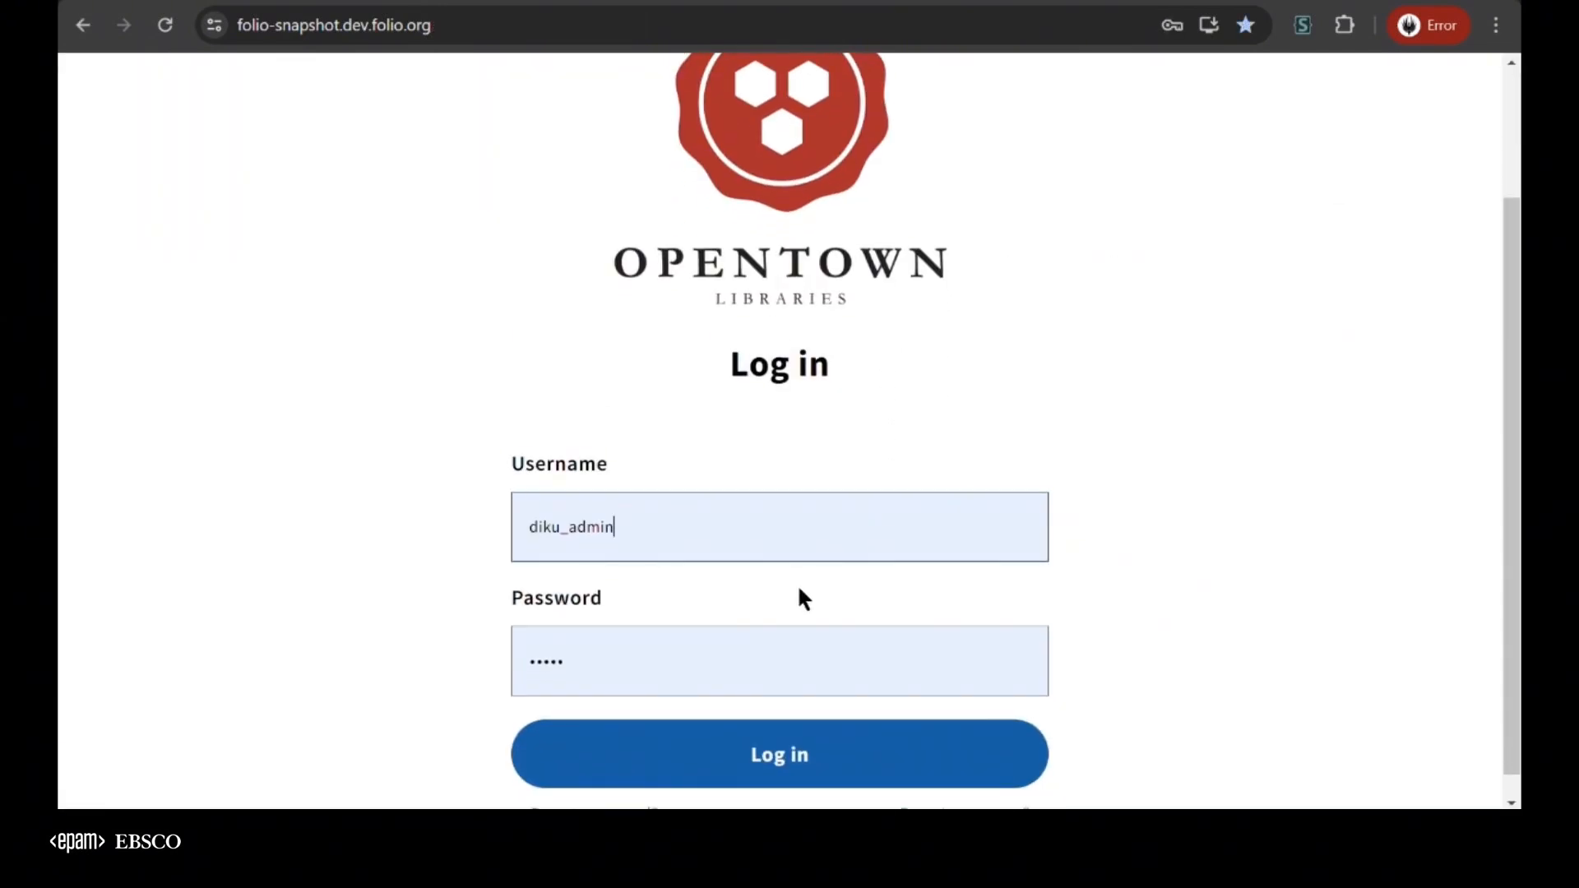
left_click(805, 554)
left_click(1109, 750)
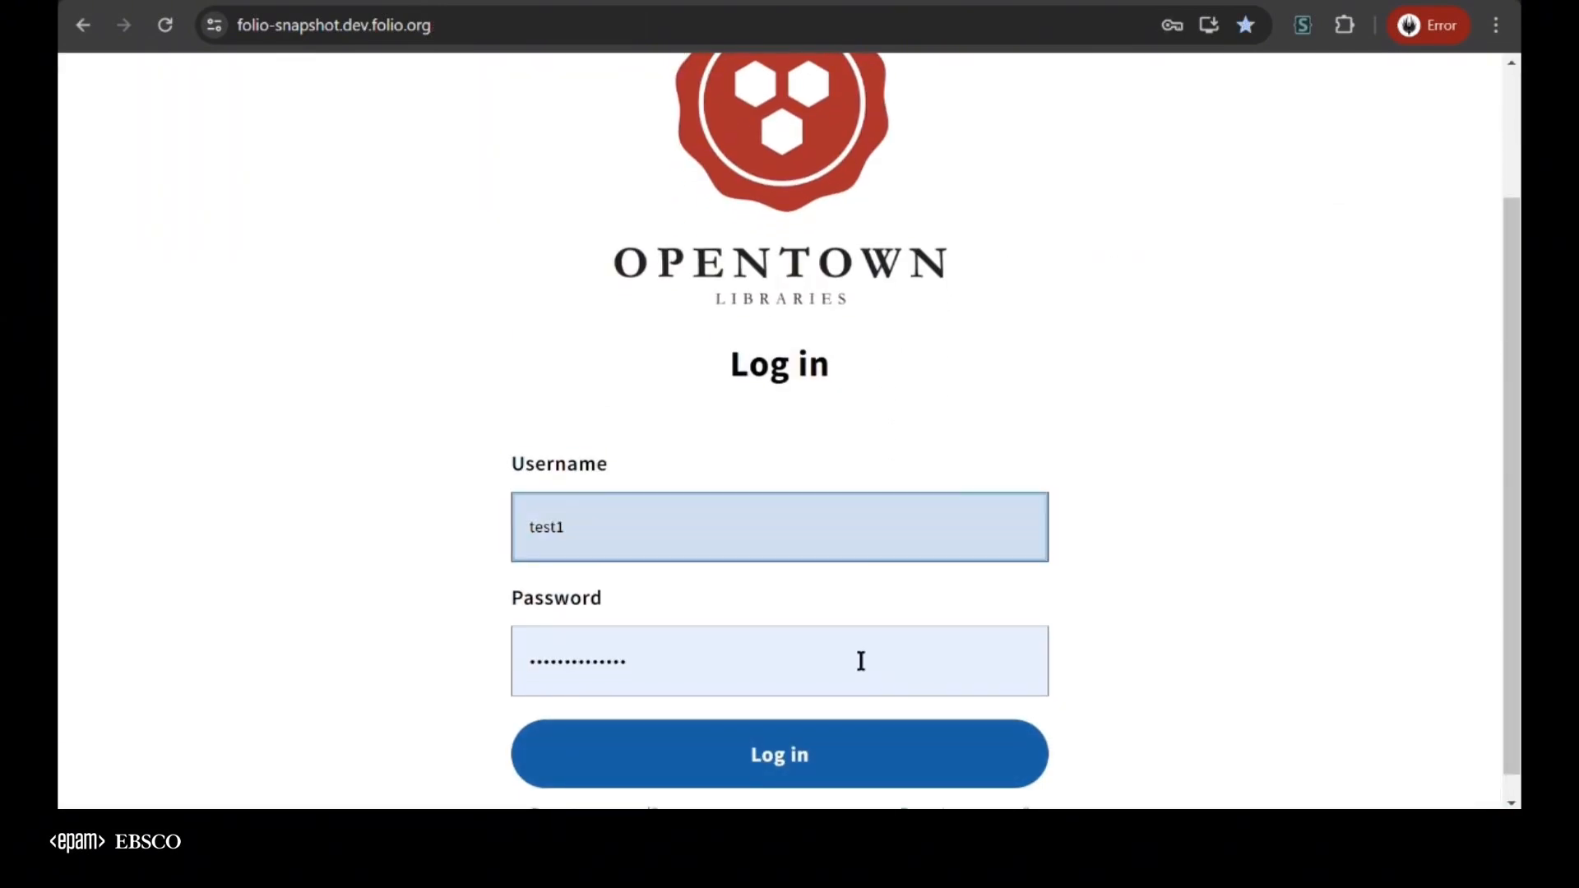
key("Return")
Open the Users app and search for test1 to display the user's record
left_click(1362, 85)
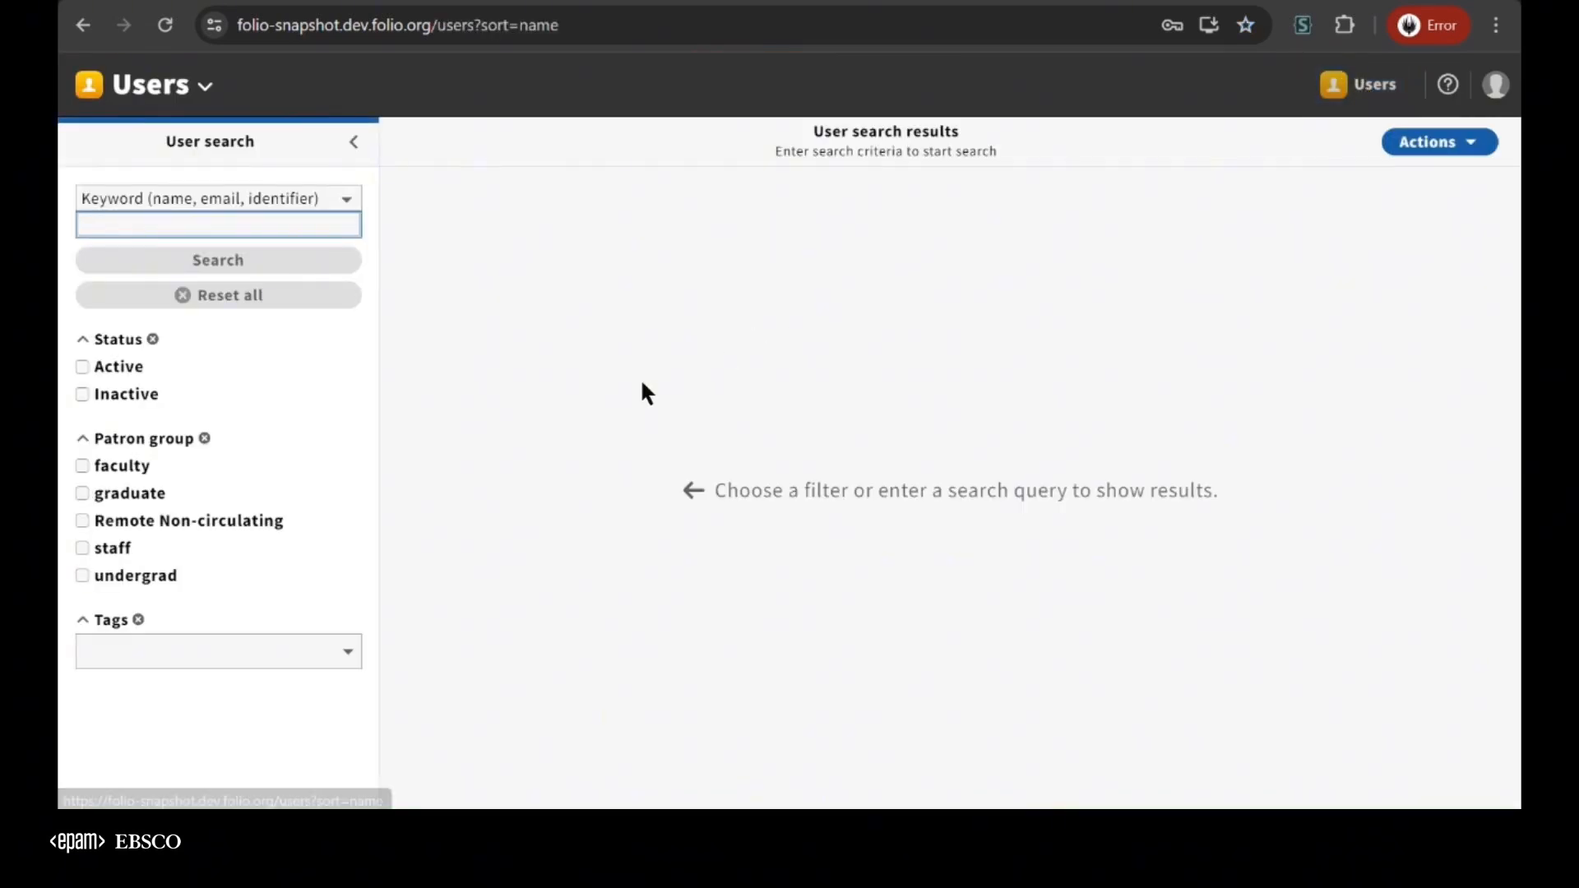
type("test1")
key("Return")
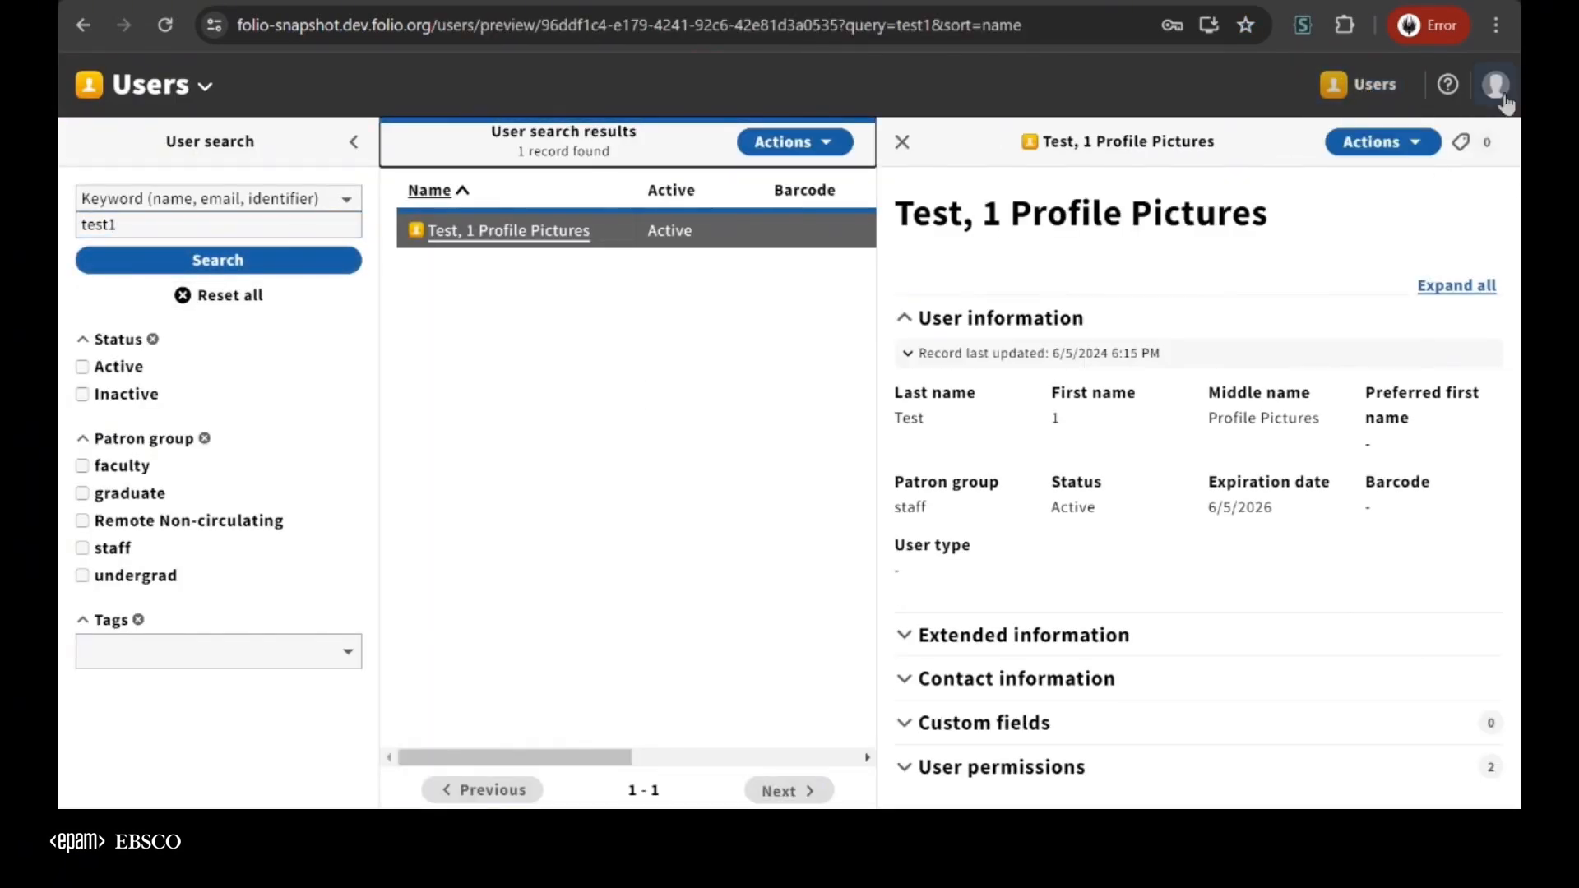
Expand the User permissions section of the test1 record and examine the two assigned permissions
left_click(1093, 771)
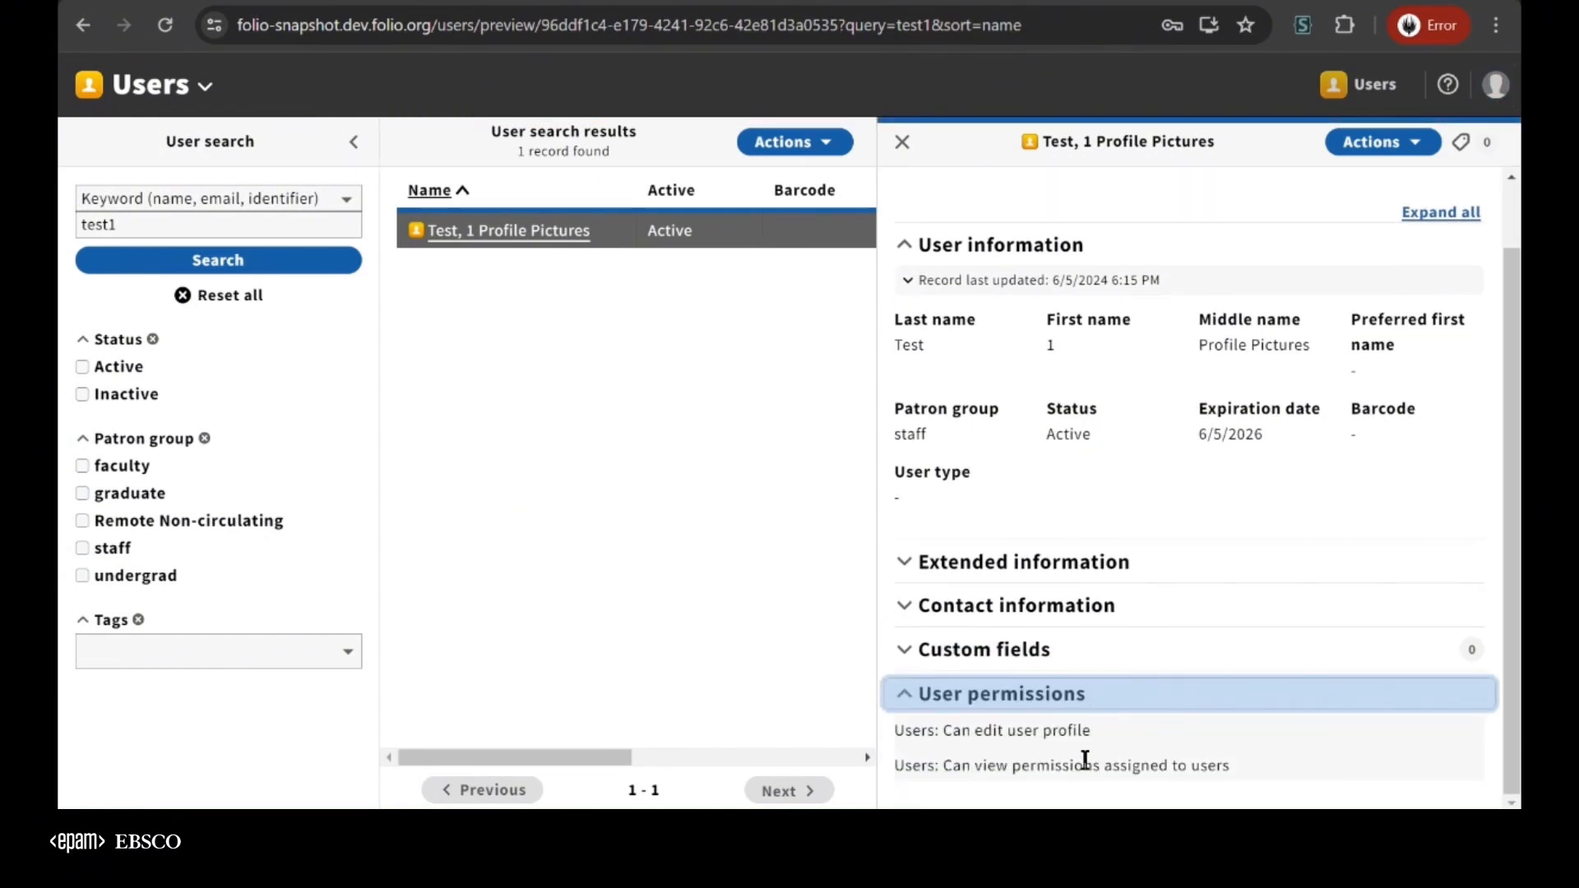
left_click_drag(904, 730, 1102, 746)
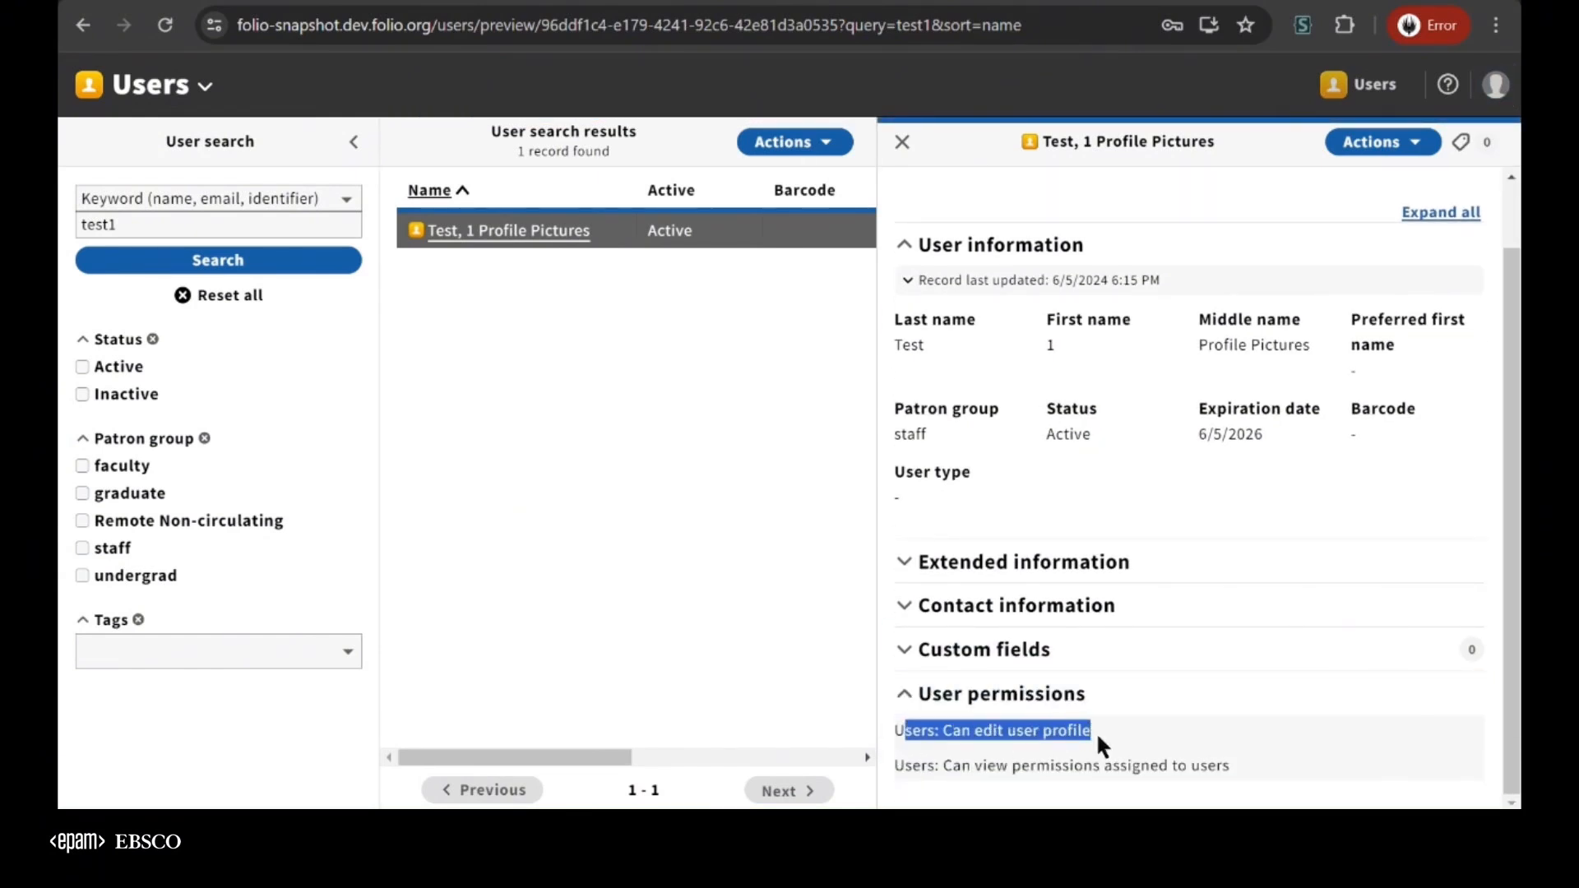
left_click_drag(904, 765, 1219, 766)
left_click(1120, 504)
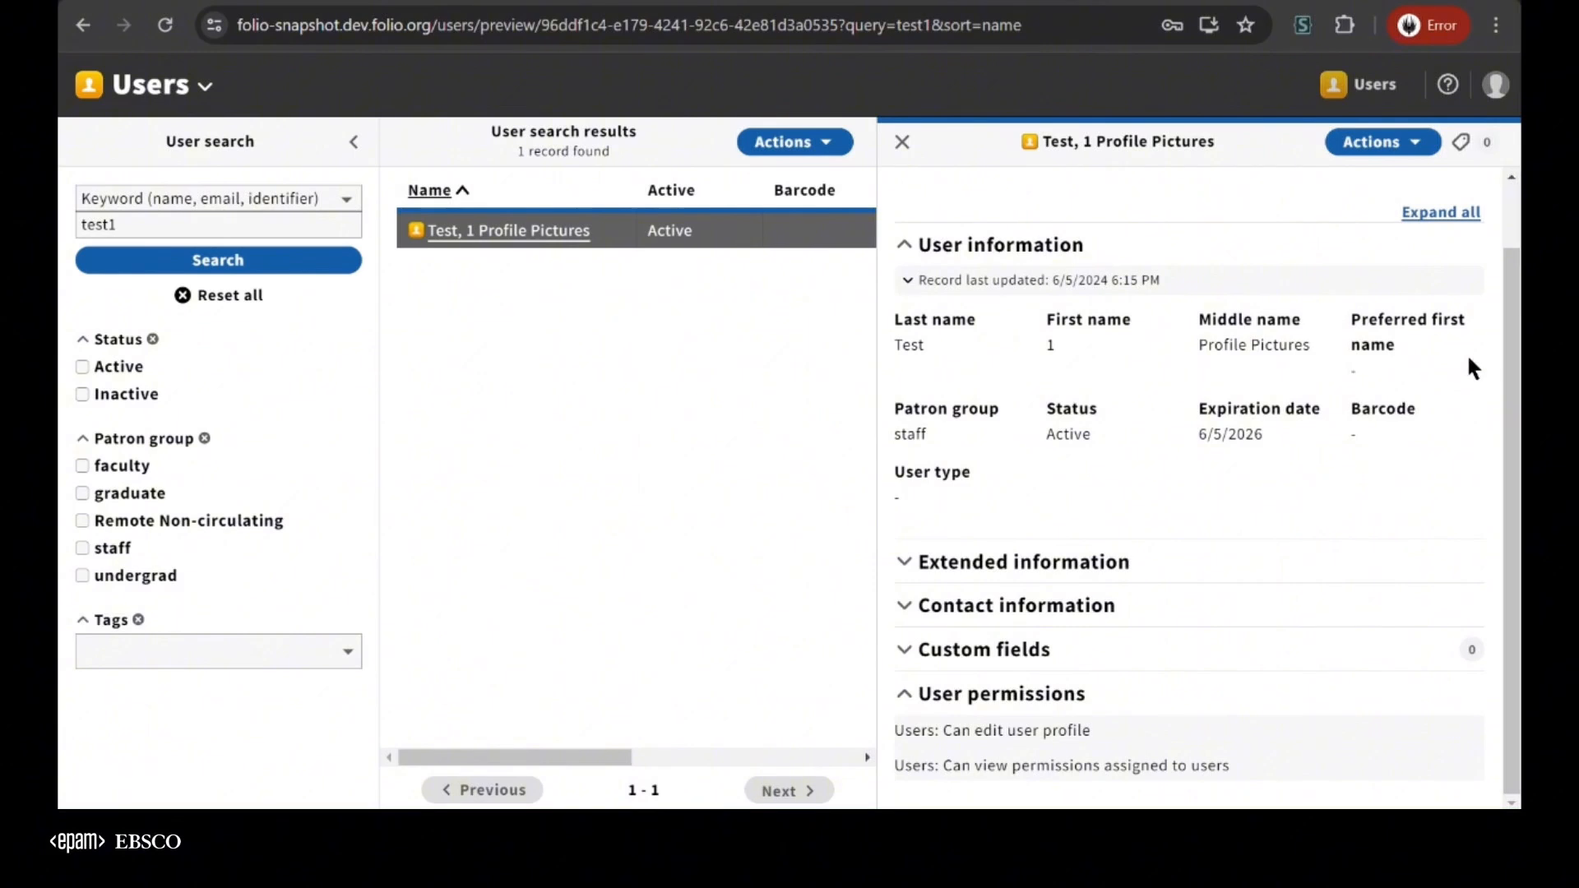
Open the test1 record for editing to check for a profile picture field, and close it without changes
left_click(1402, 160)
left_click(1275, 177)
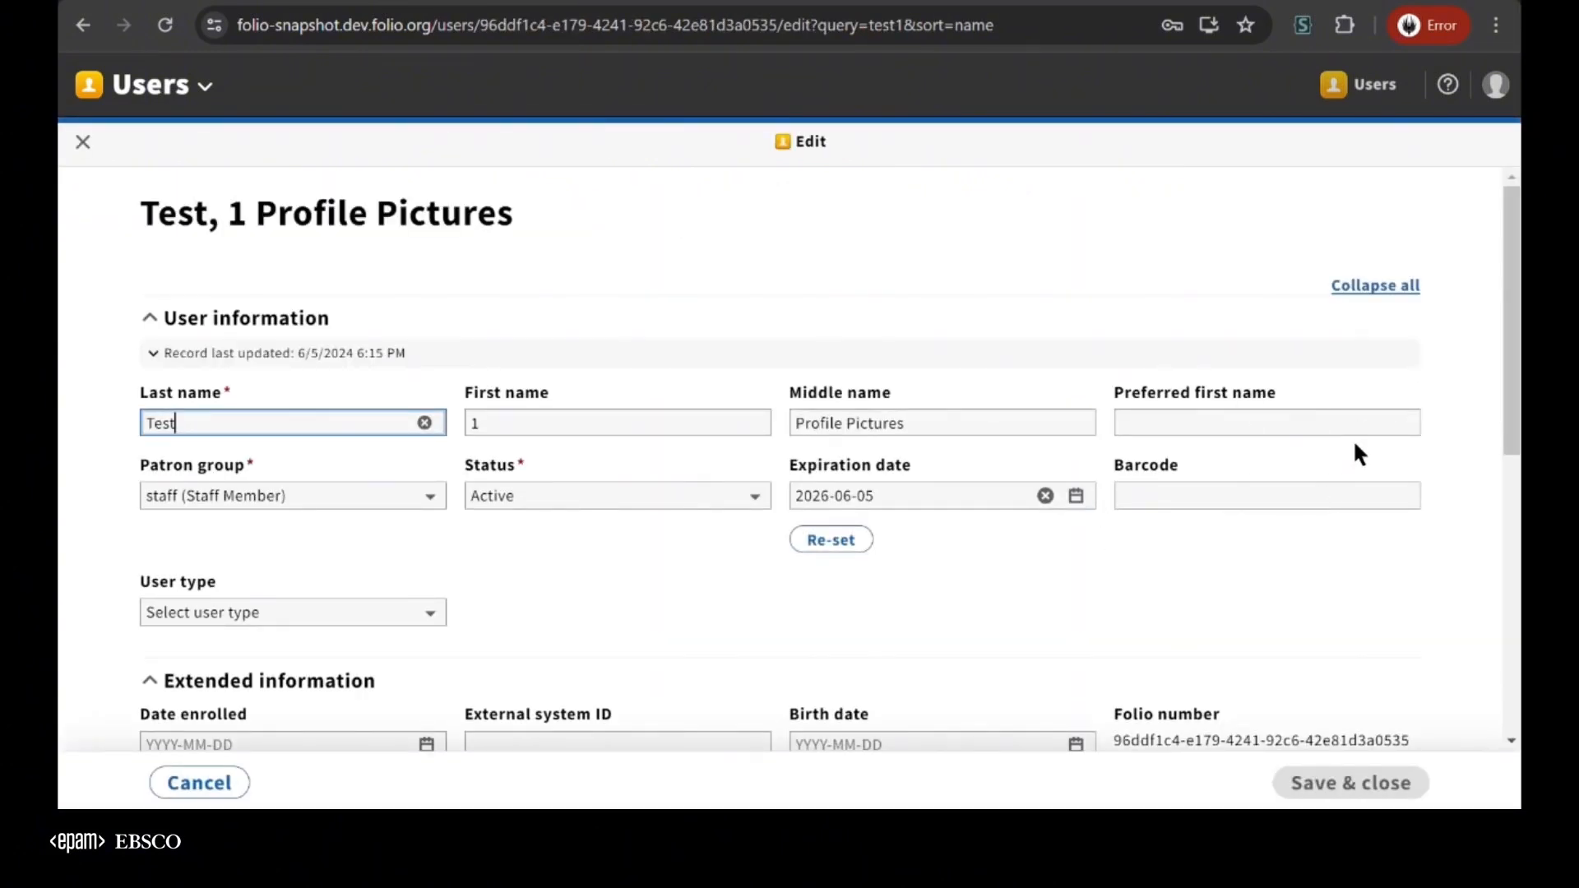
left_click(83, 142)
Log out and log back in as test2 using the saved password
left_click(1495, 85)
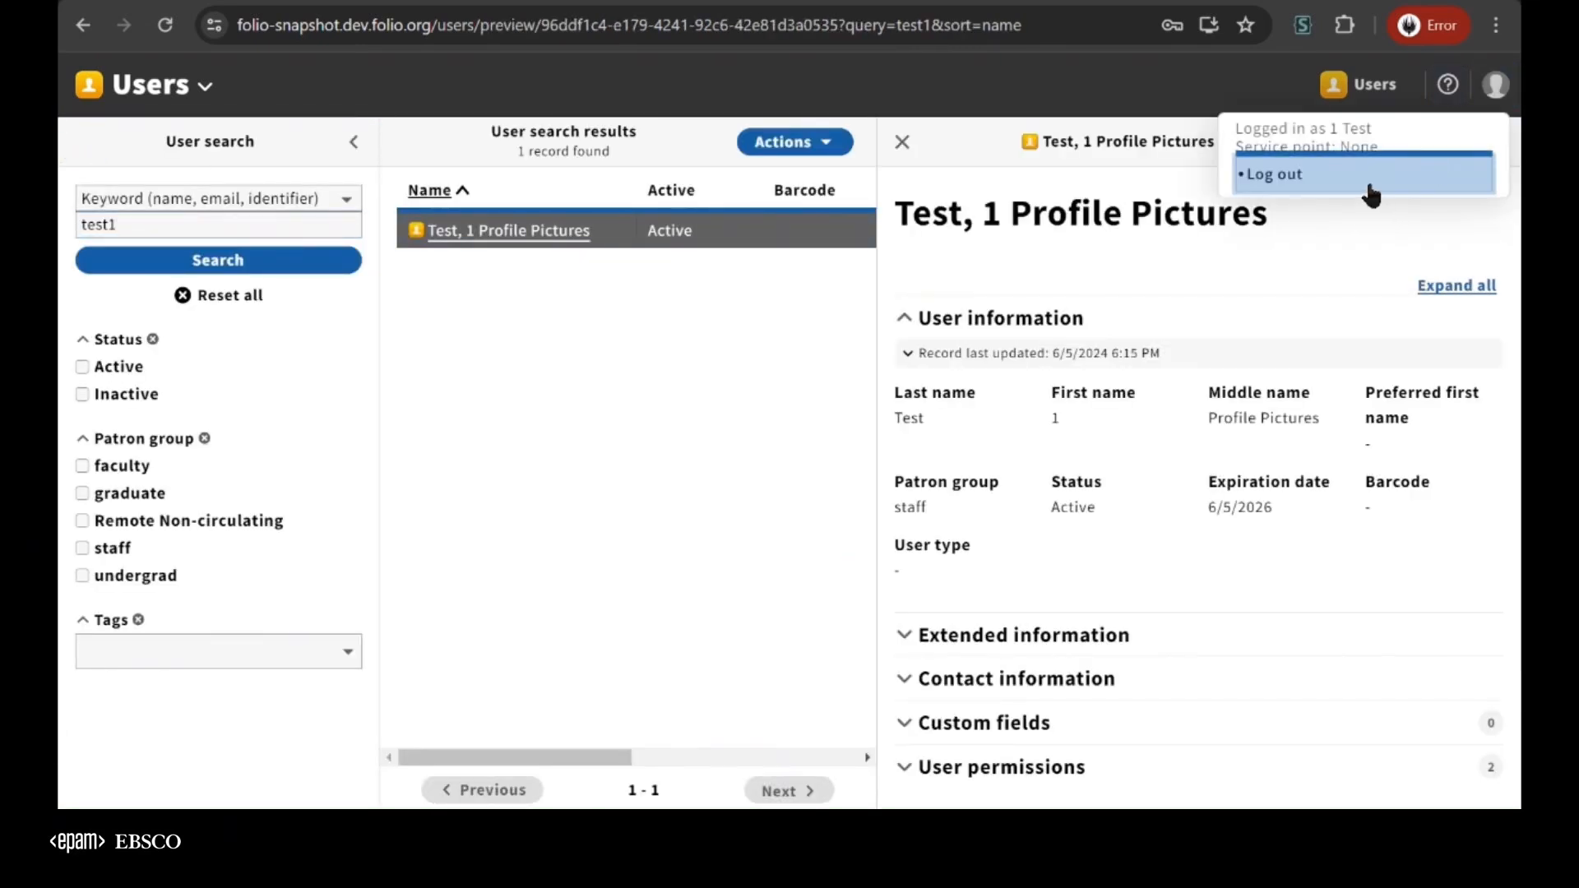
left_click(1365, 180)
left_click(653, 676)
key("ctrl+a")
type("test2")
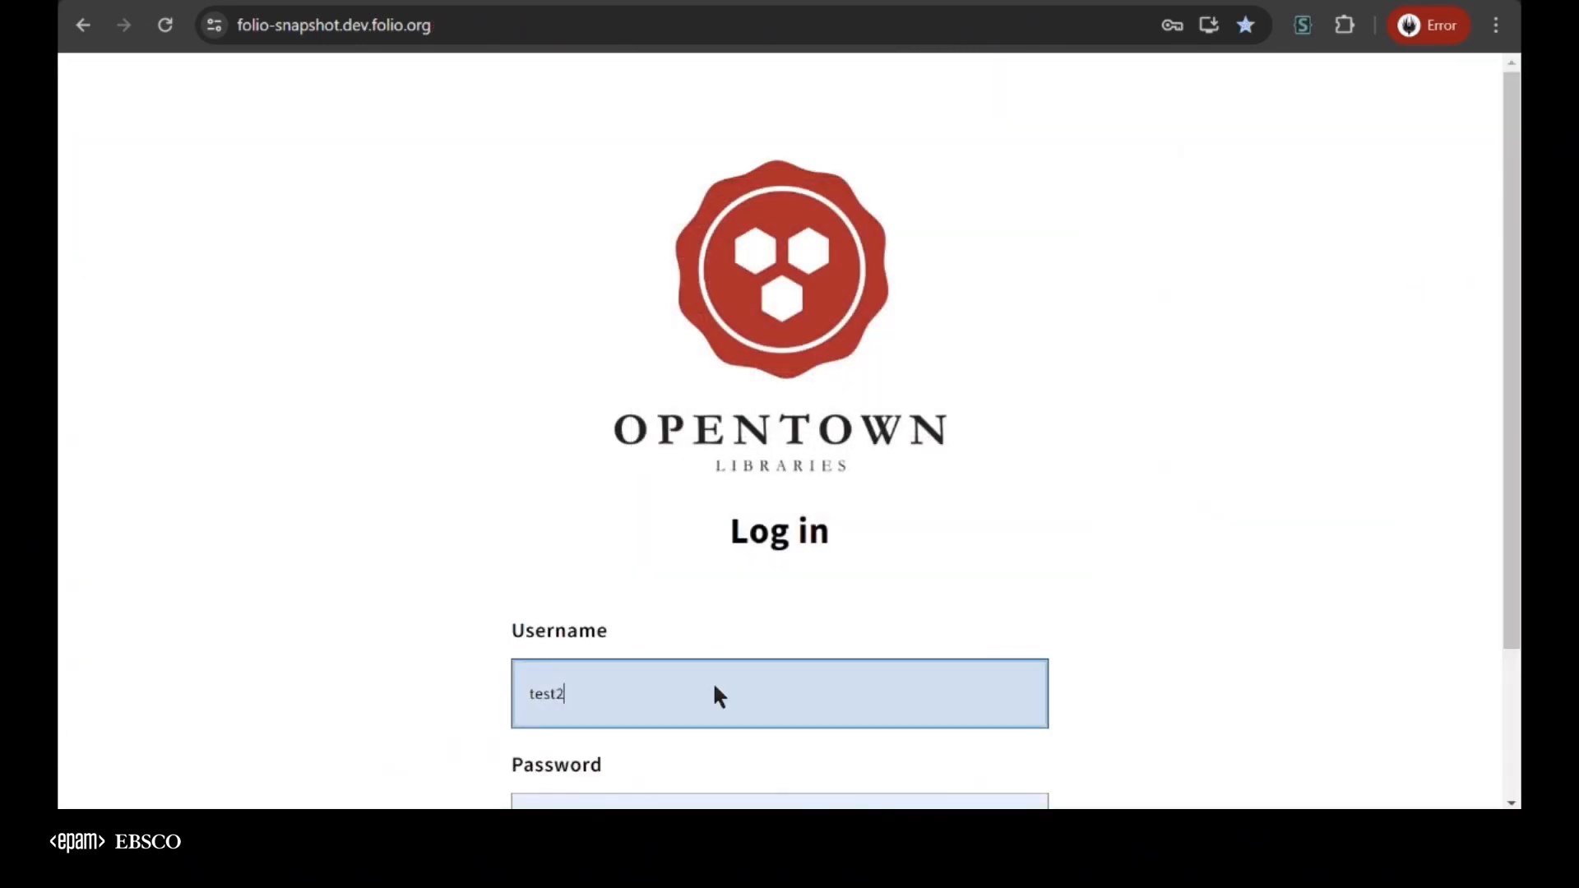
key("Return")
Open the Users app and search for test2 to display that user's record
left_click(1339, 97)
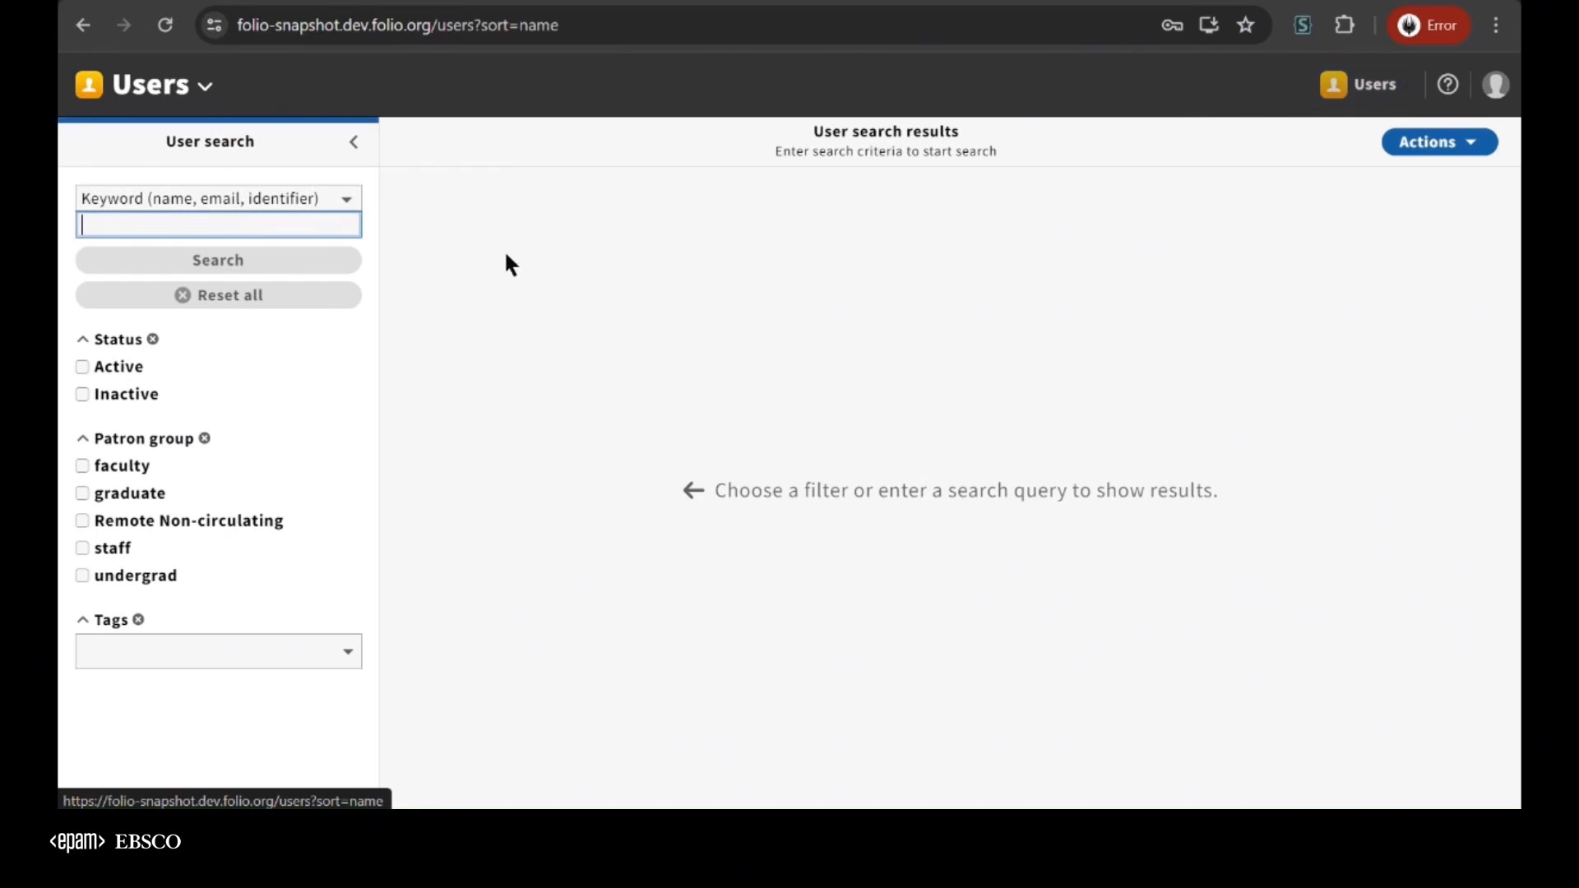
type("test2")
key("Return")
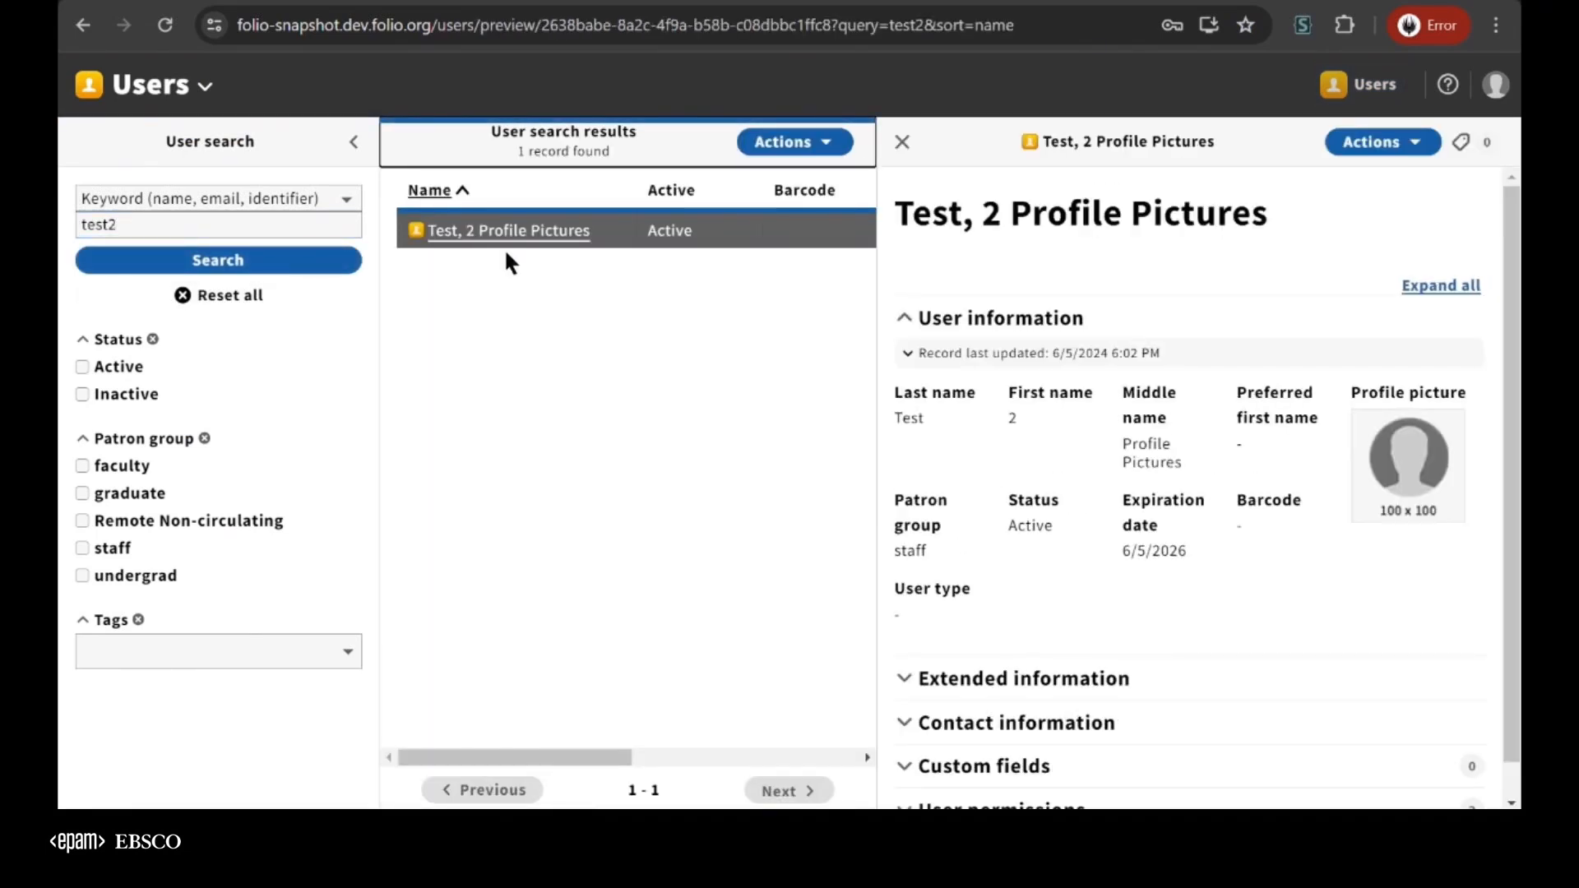
Expand the User permissions section of the test2 record and examine the edit user profile and view profile pictures permissions
scroll(1159, 526, "down", 1)
left_click(1015, 773)
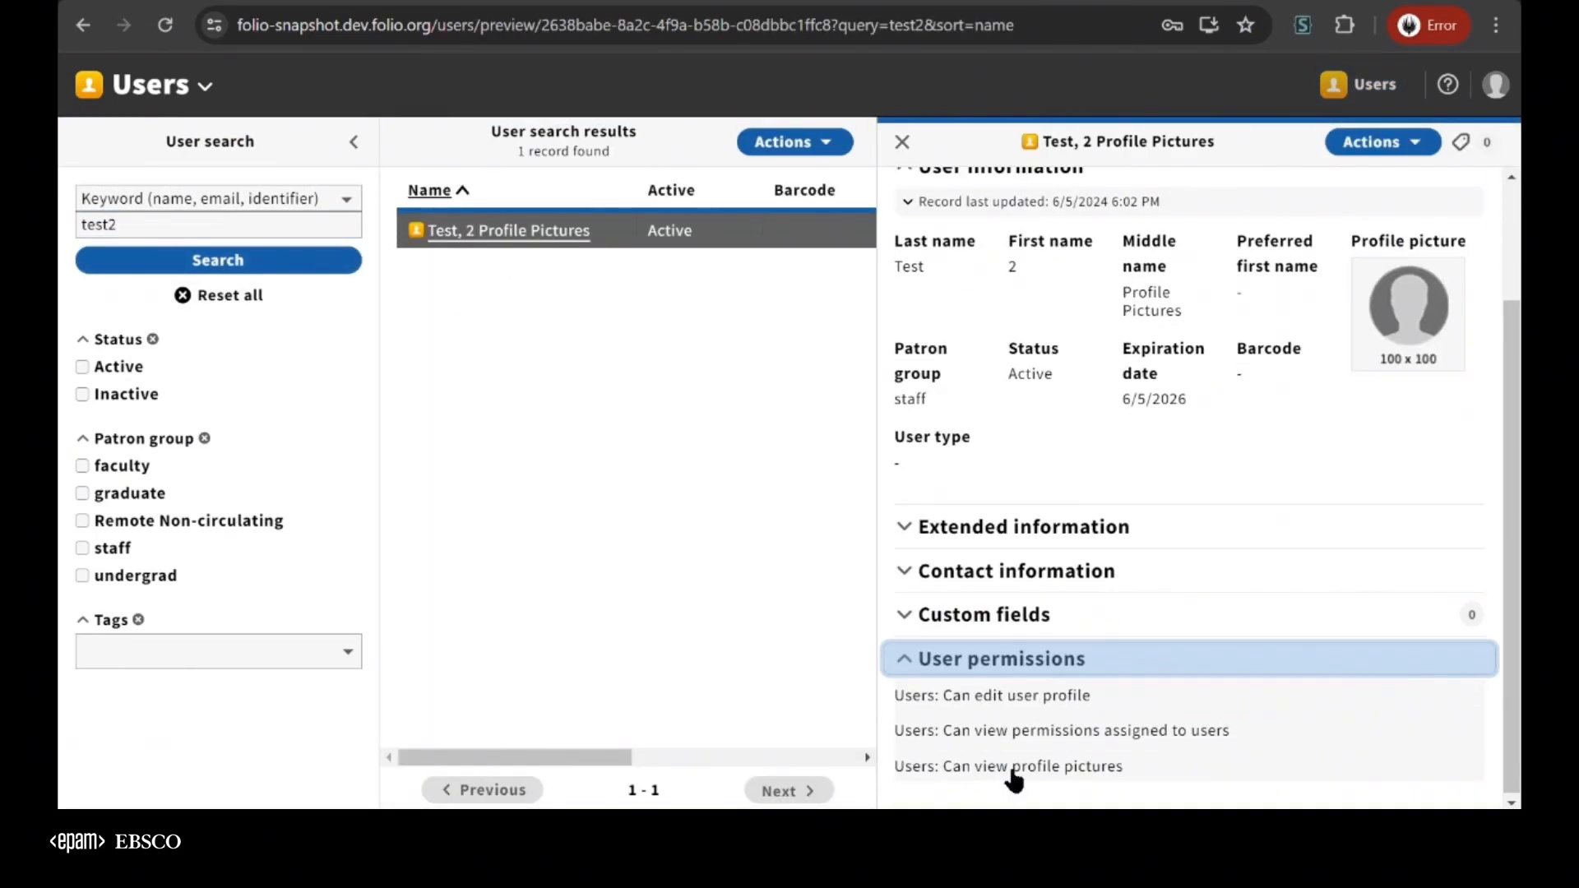
left_click_drag(1096, 691, 900, 697)
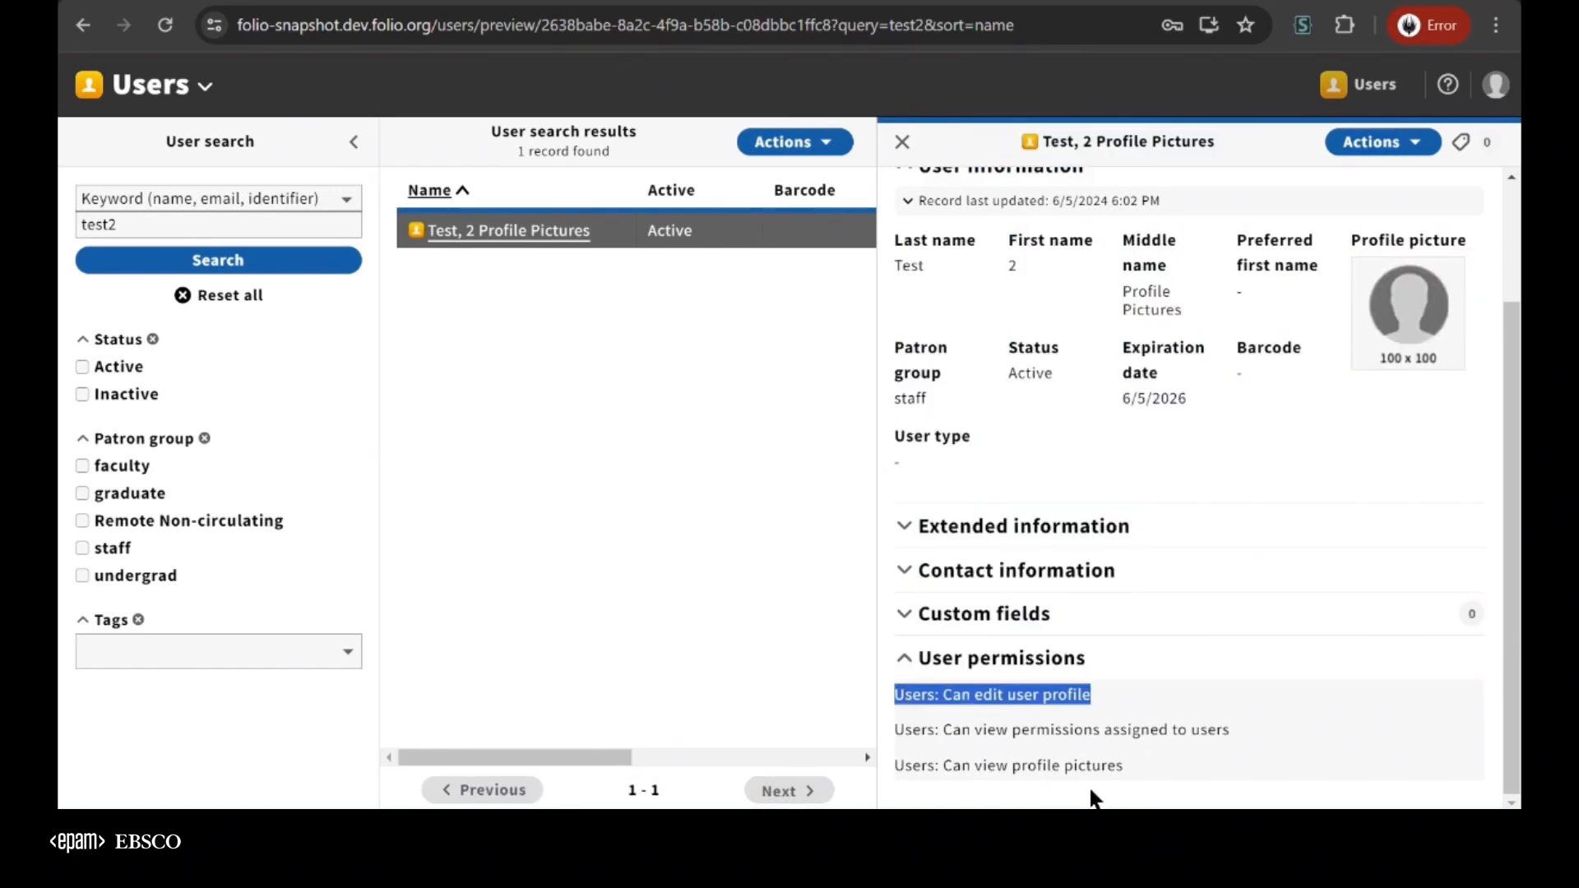
left_click_drag(1094, 762, 938, 769)
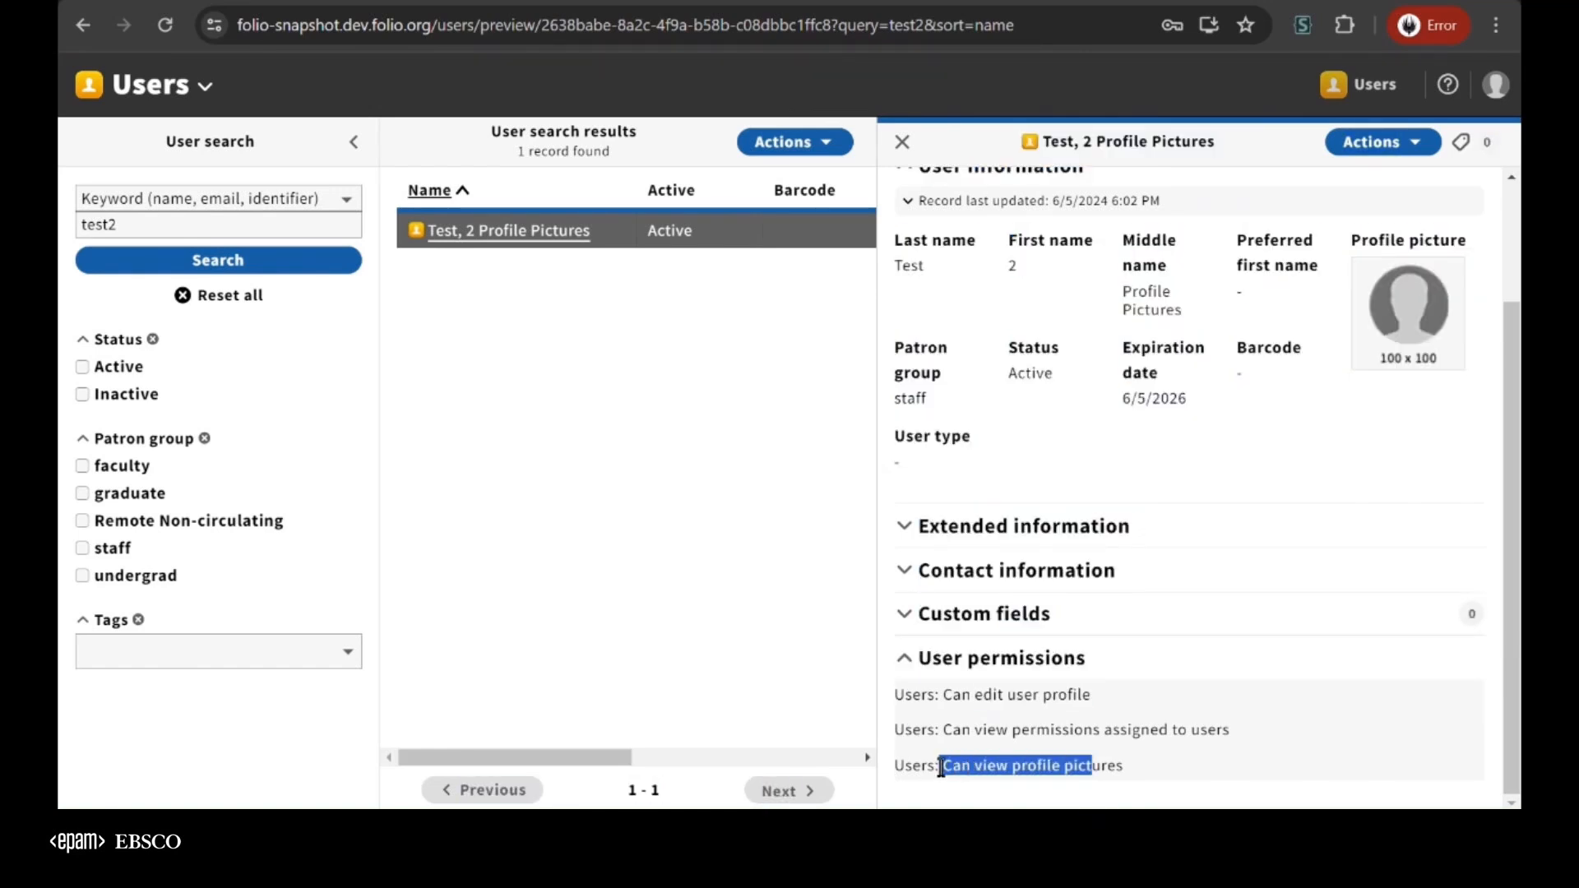
left_click(1034, 767)
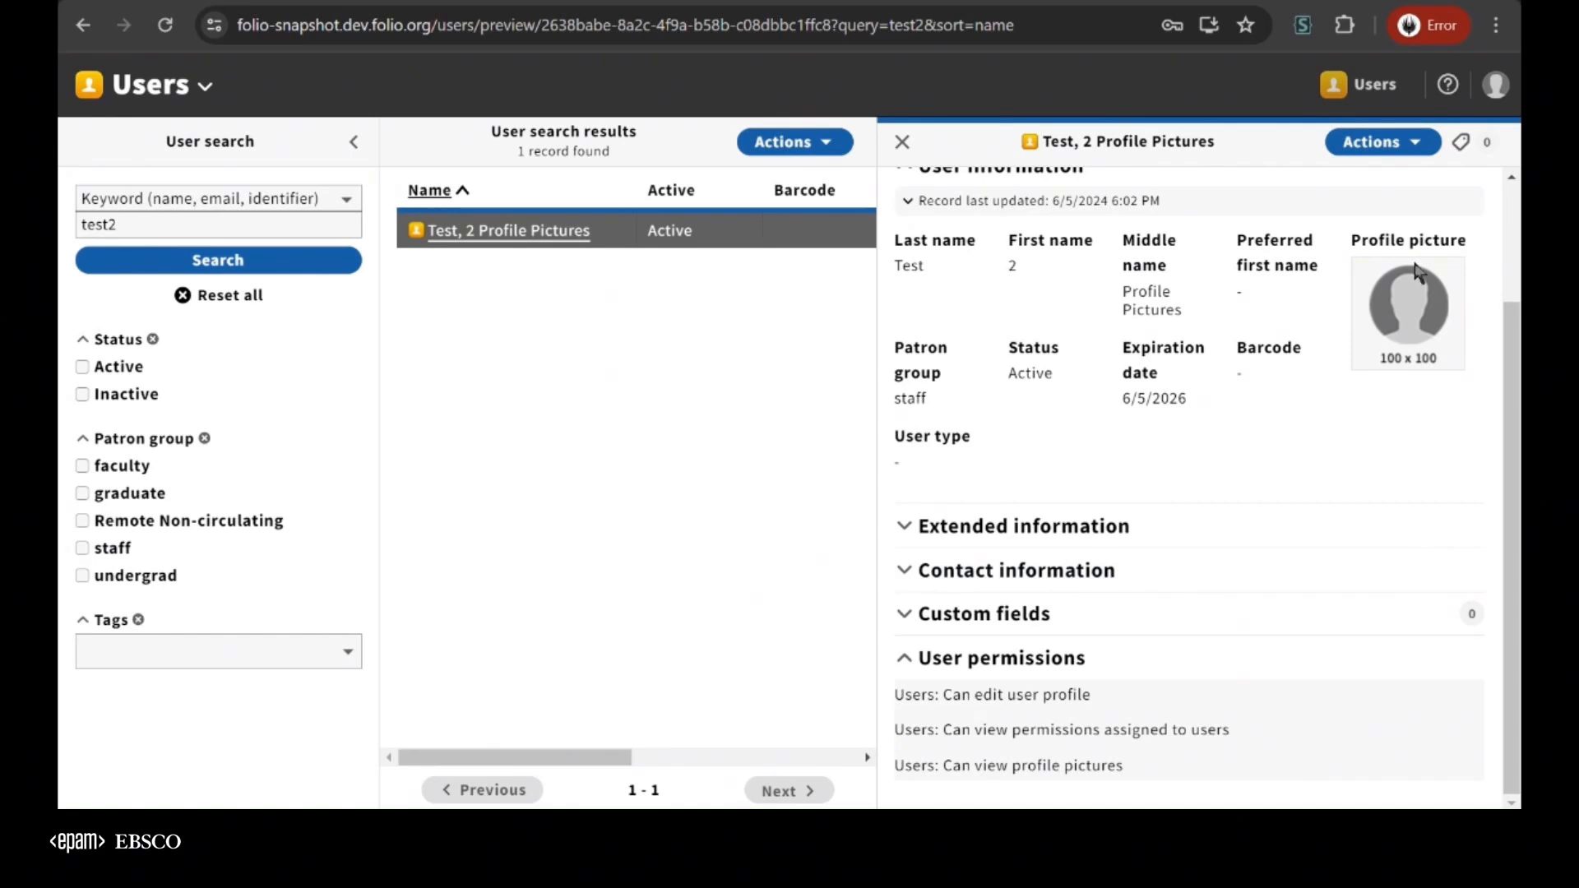
Open the test2 record for editing to check which profile picture options are offered
scroll(1411, 302, "up", 2)
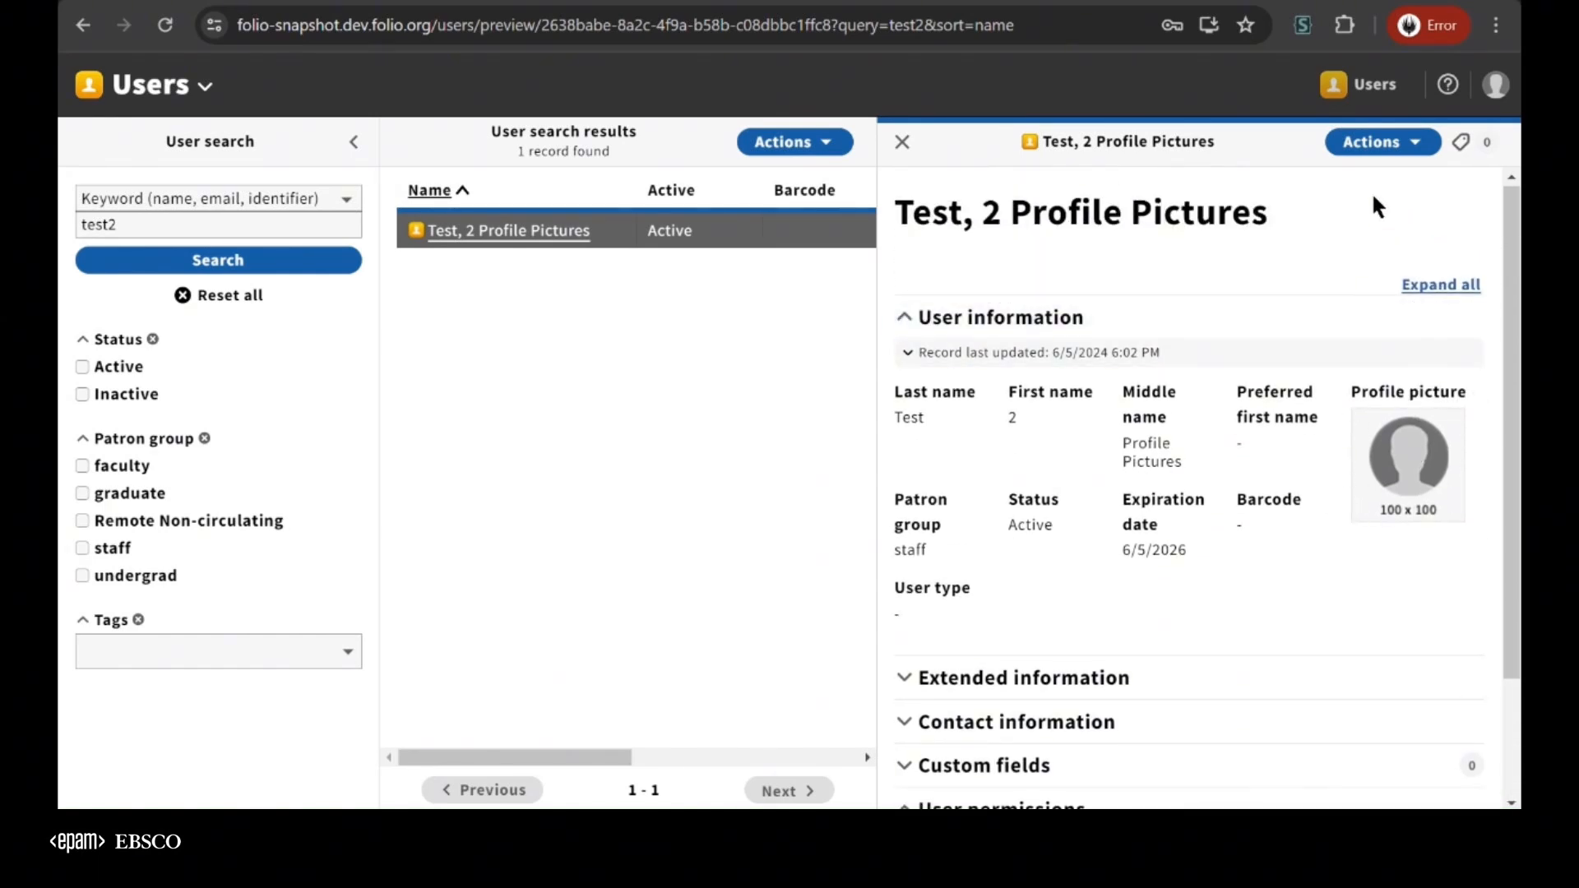
left_click(1370, 143)
left_click(1316, 181)
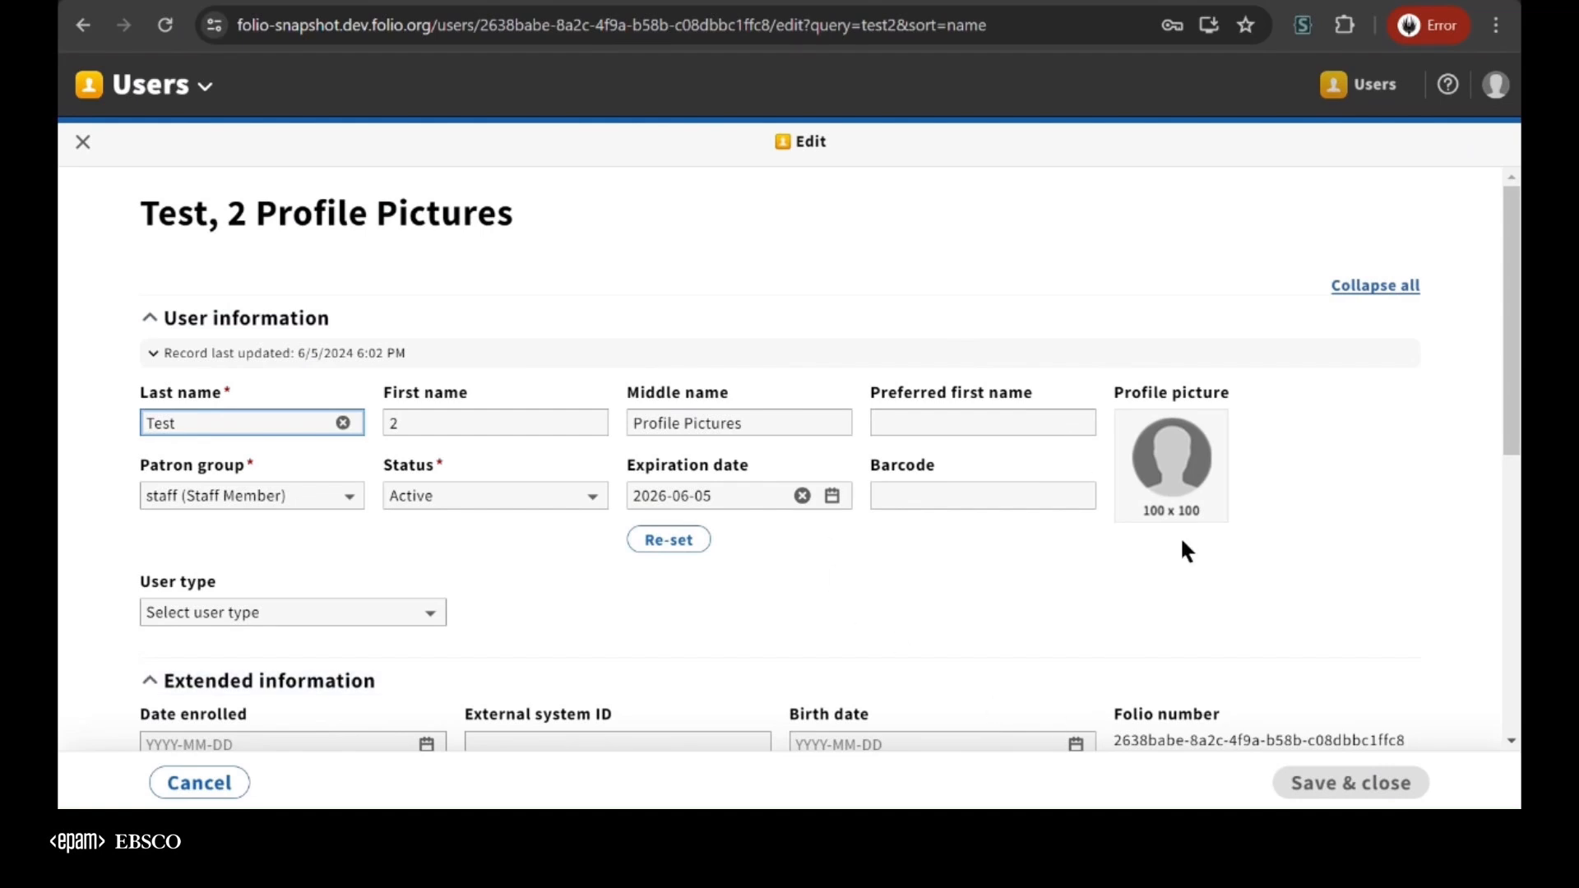
Log out and log back in as test3, filling in the saved test credentials including the password
left_click(1496, 85)
left_click(1294, 170)
left_click(671, 673)
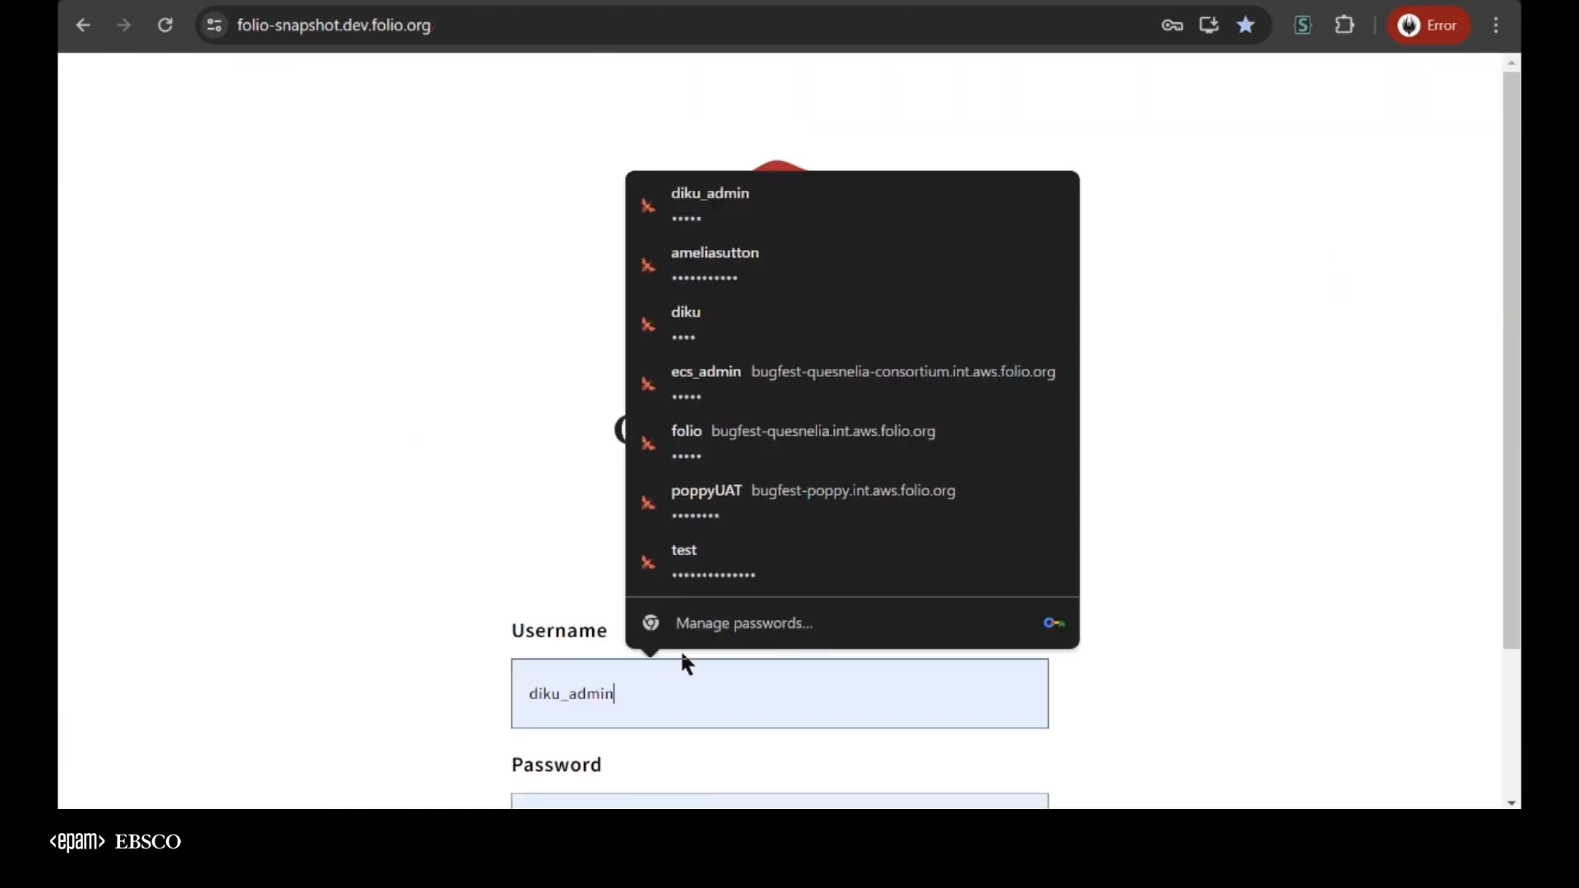
left_click(736, 576)
type("3")
key("Return")
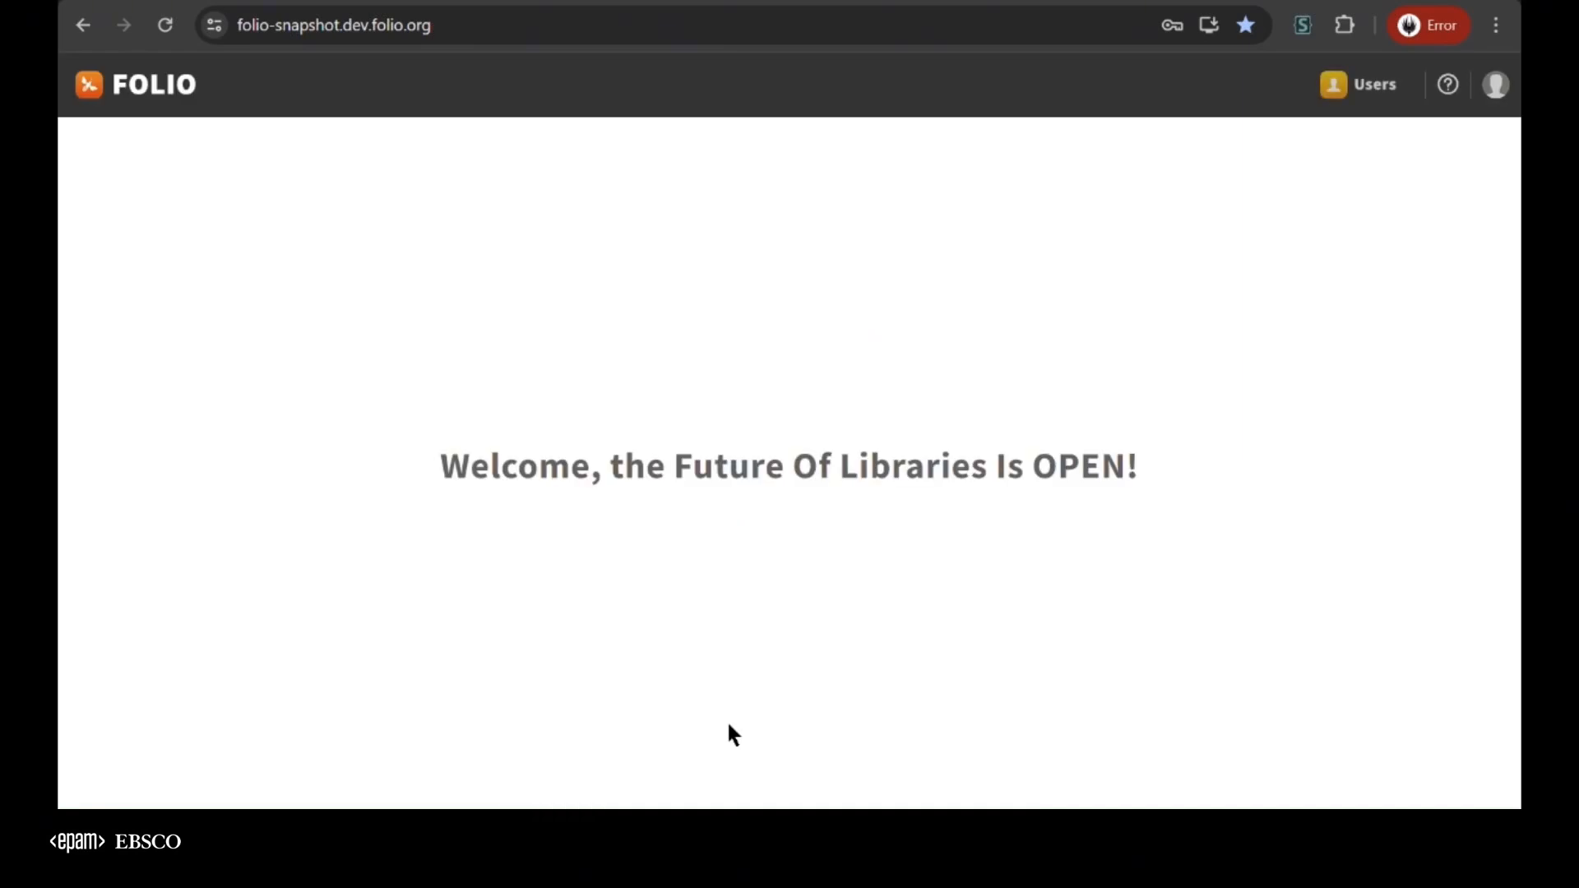
Open the Users app and search for test3 to display that user's record
left_click(1376, 89)
type("test3")
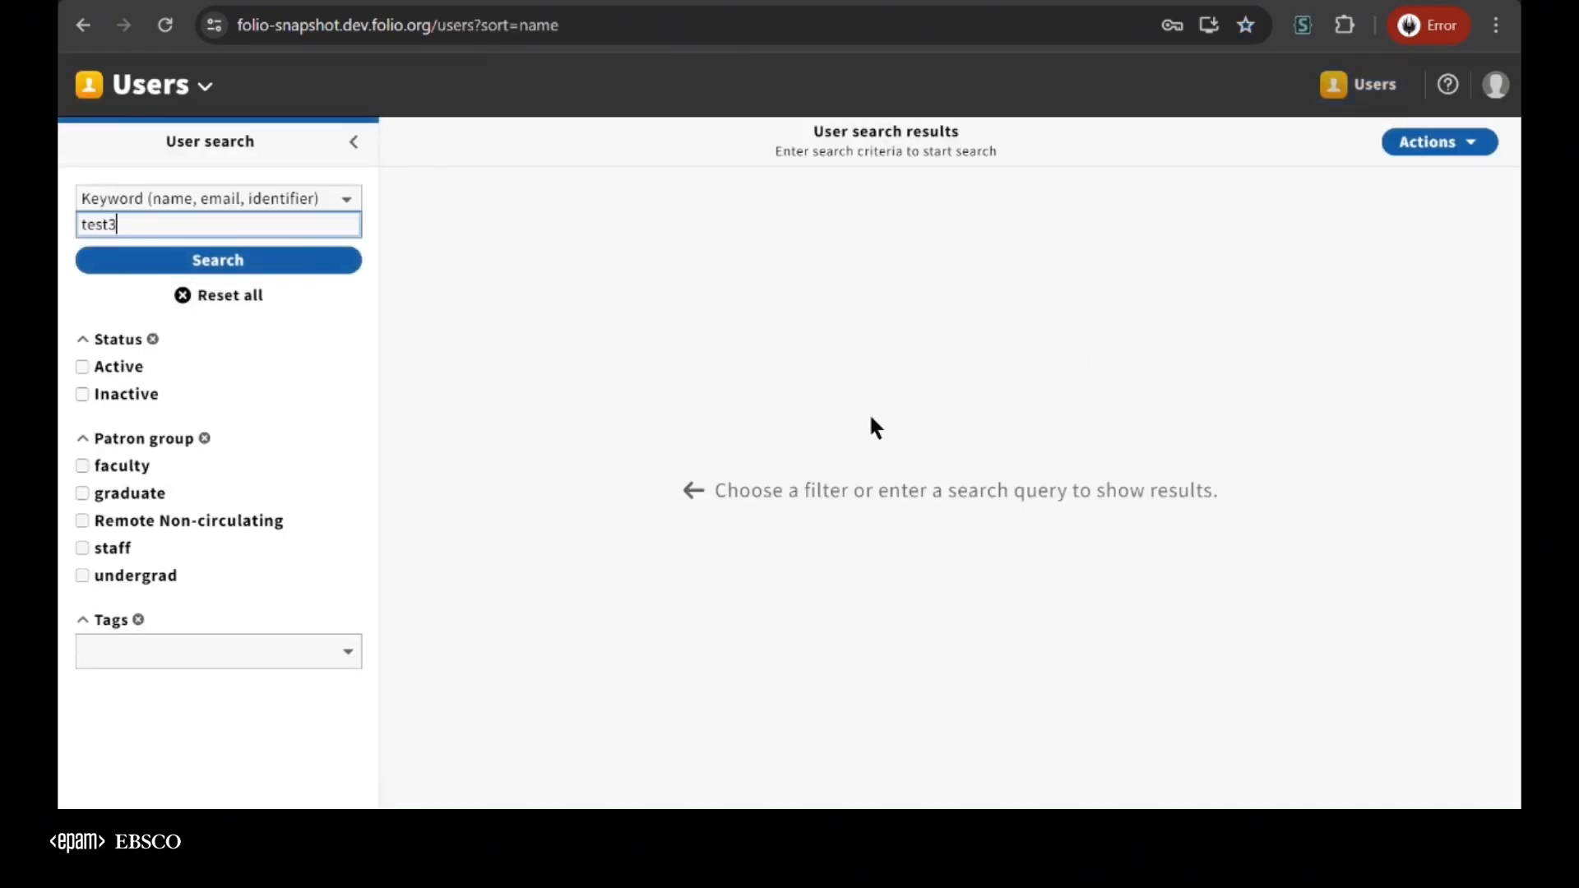
key("Return")
Expand the User permissions section of the test3 record and examine the permission to view, edit, and delete profile pictures
scroll(1160, 625, "down", 1)
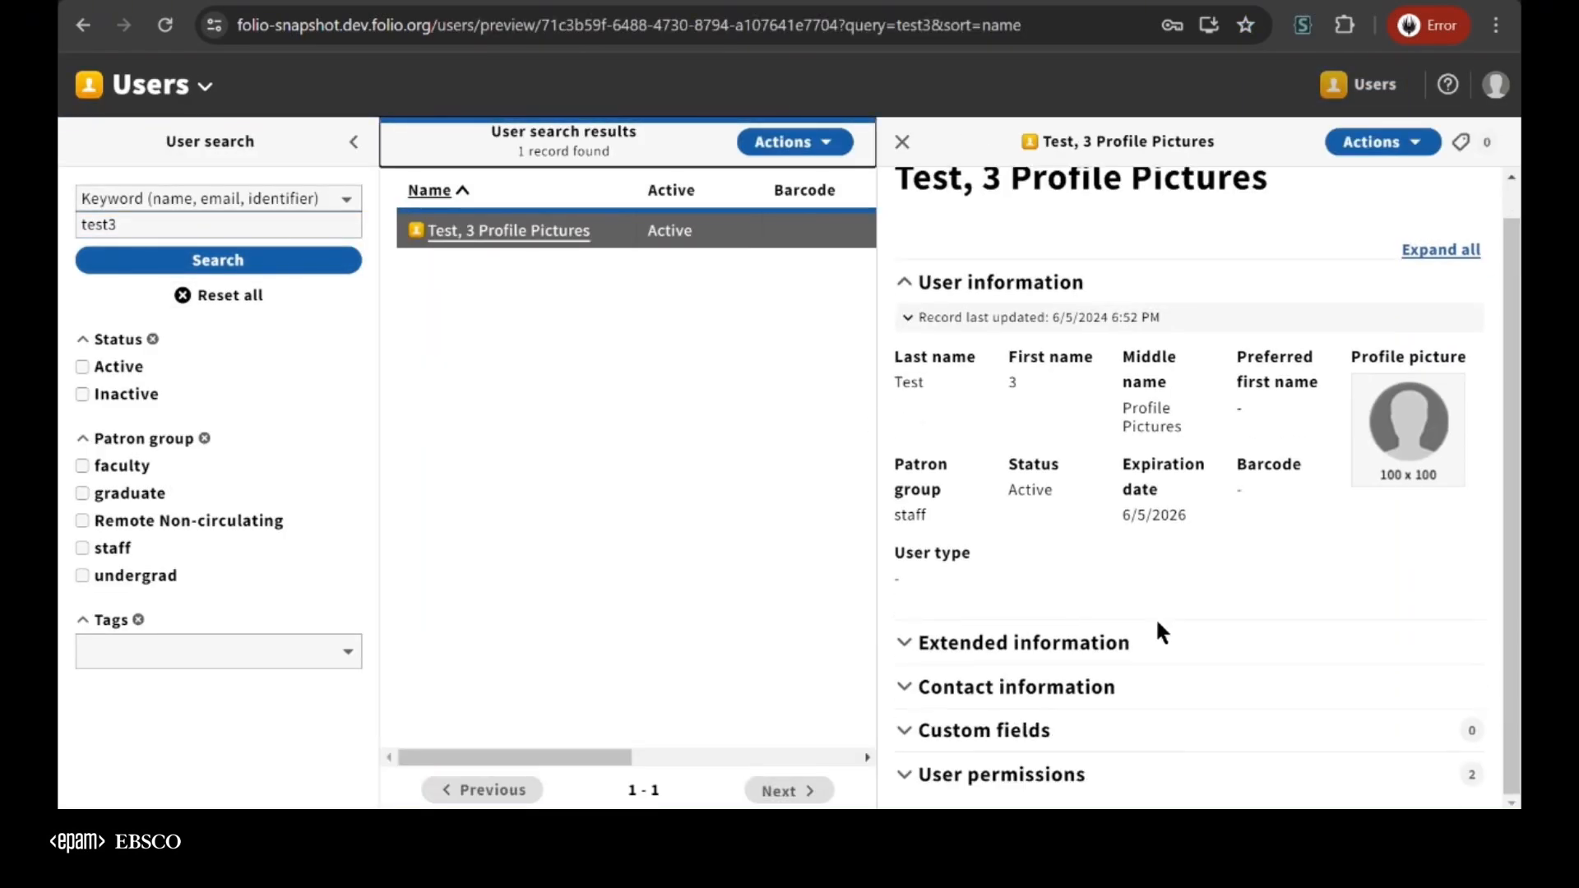
left_click(1103, 775)
scroll(1104, 772, "down", 1)
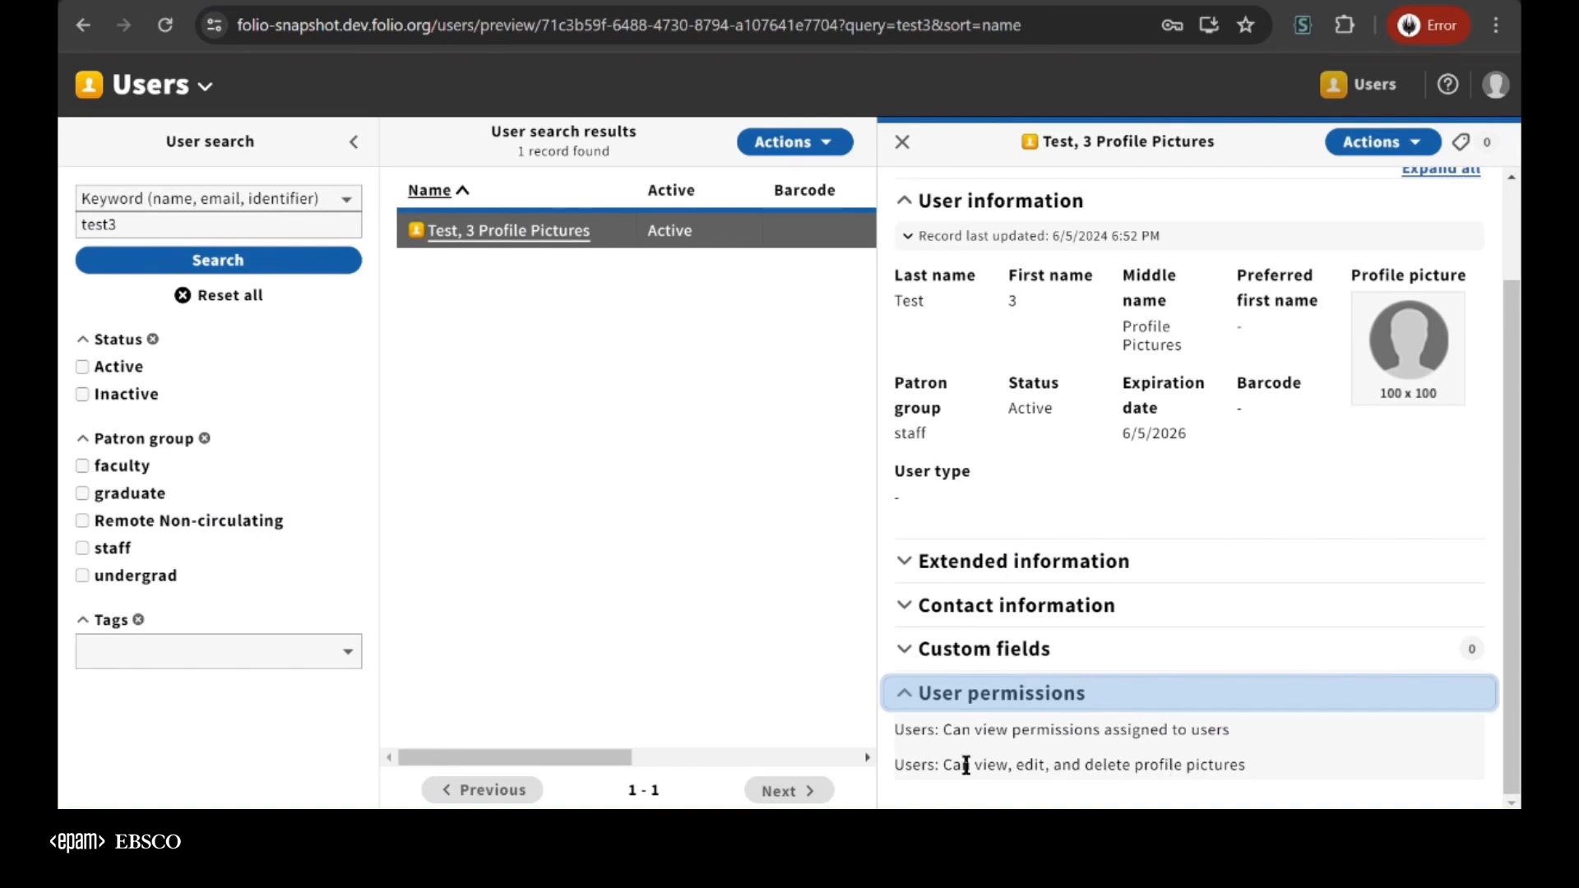
left_click_drag(901, 766, 1192, 767)
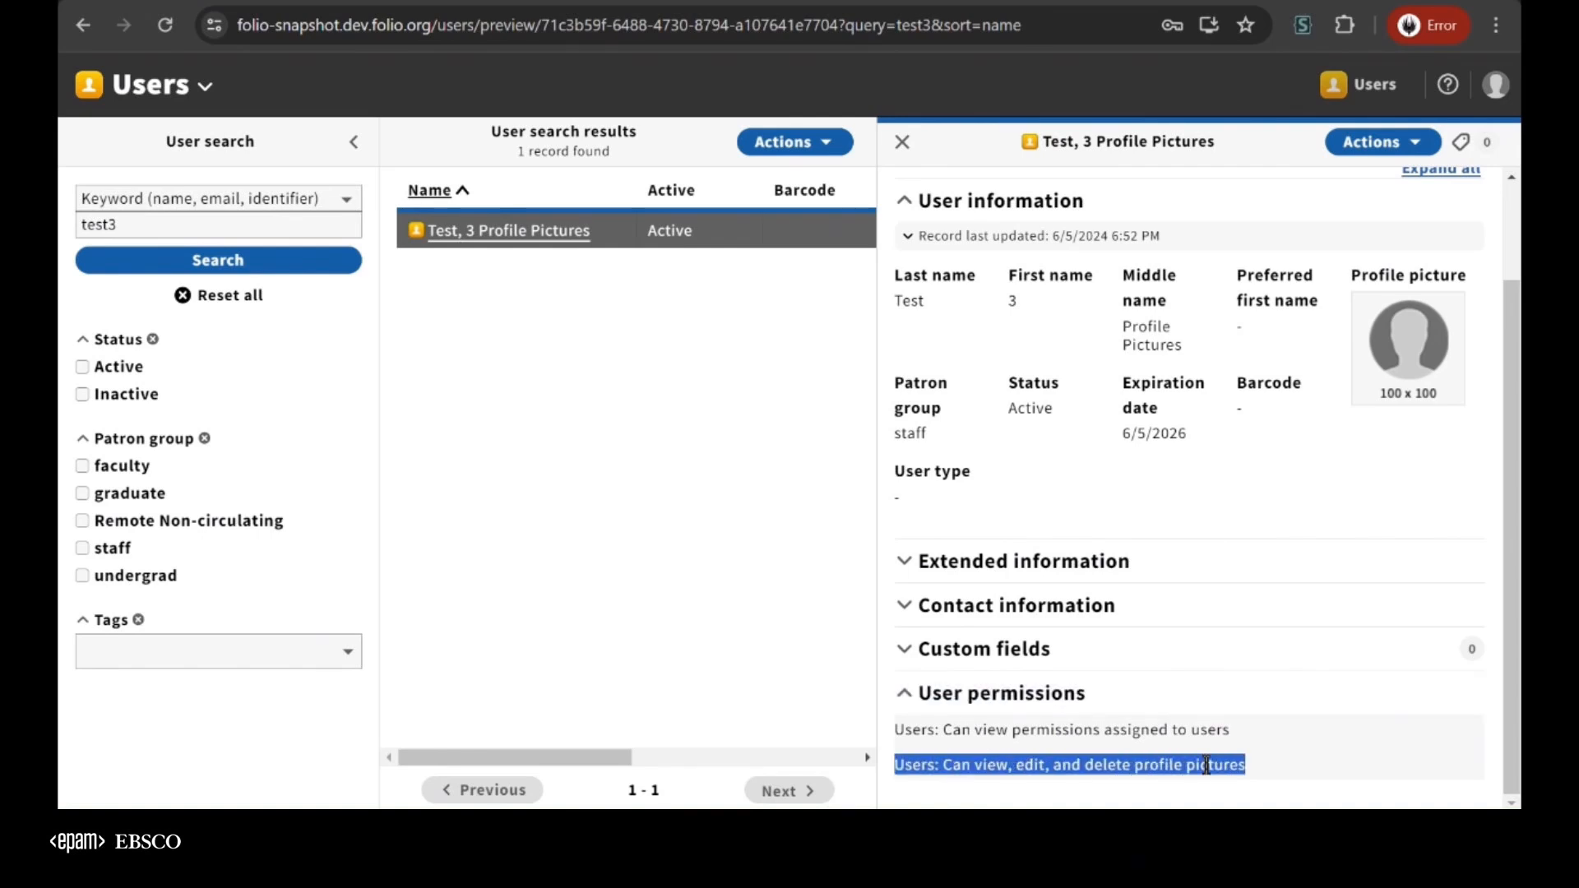
left_click(1270, 764)
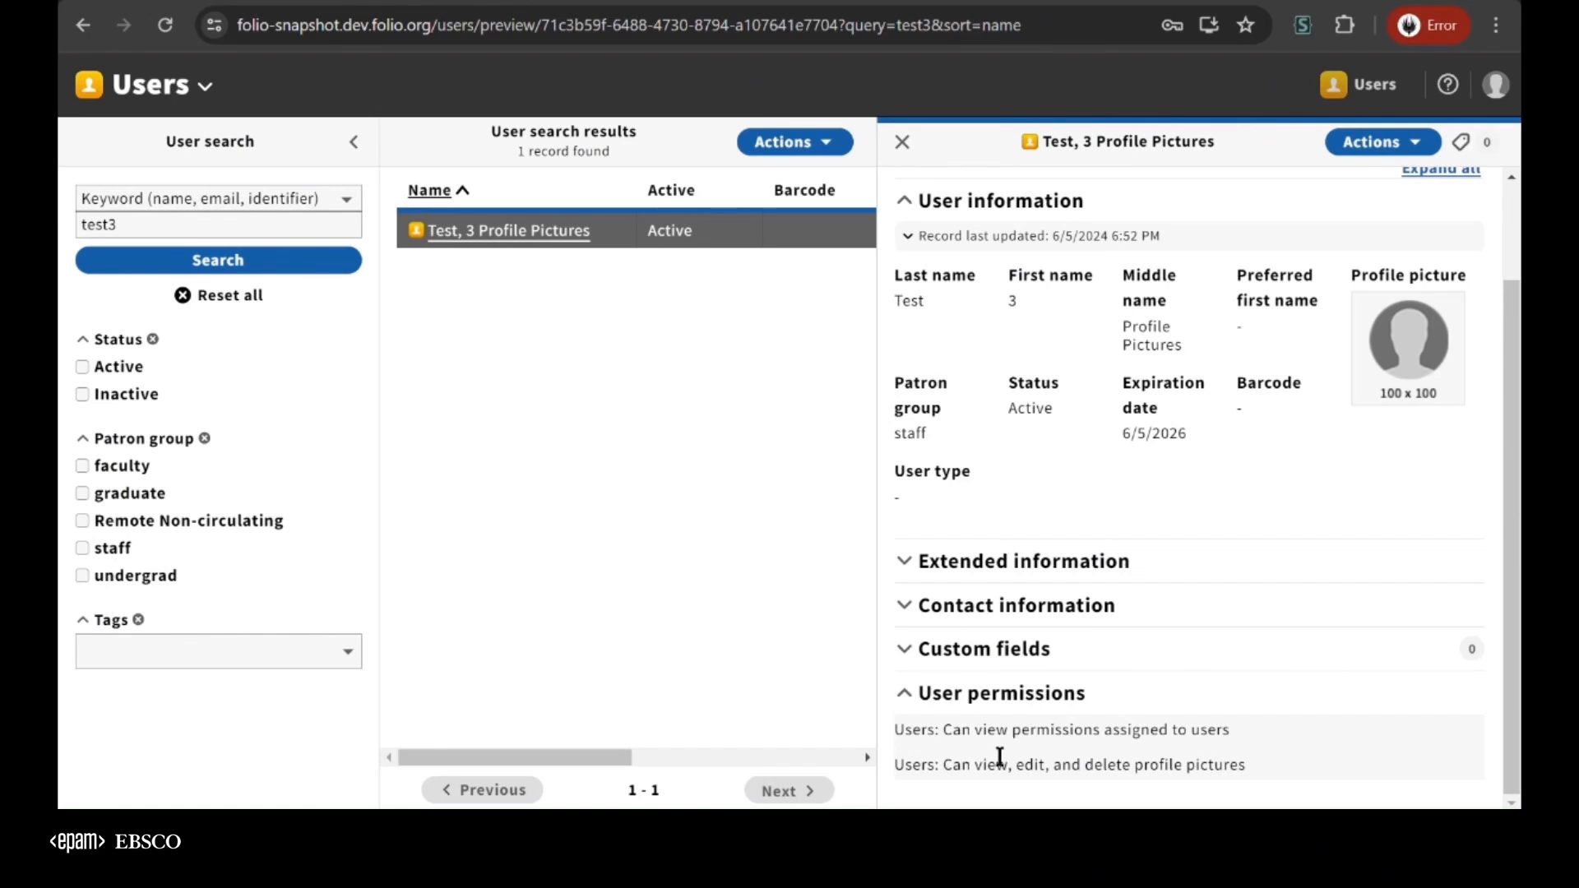
Open the test3 record for editing and load the local file Test Profile Picture.png as the profile picture
scroll(1158, 492, "up", 2)
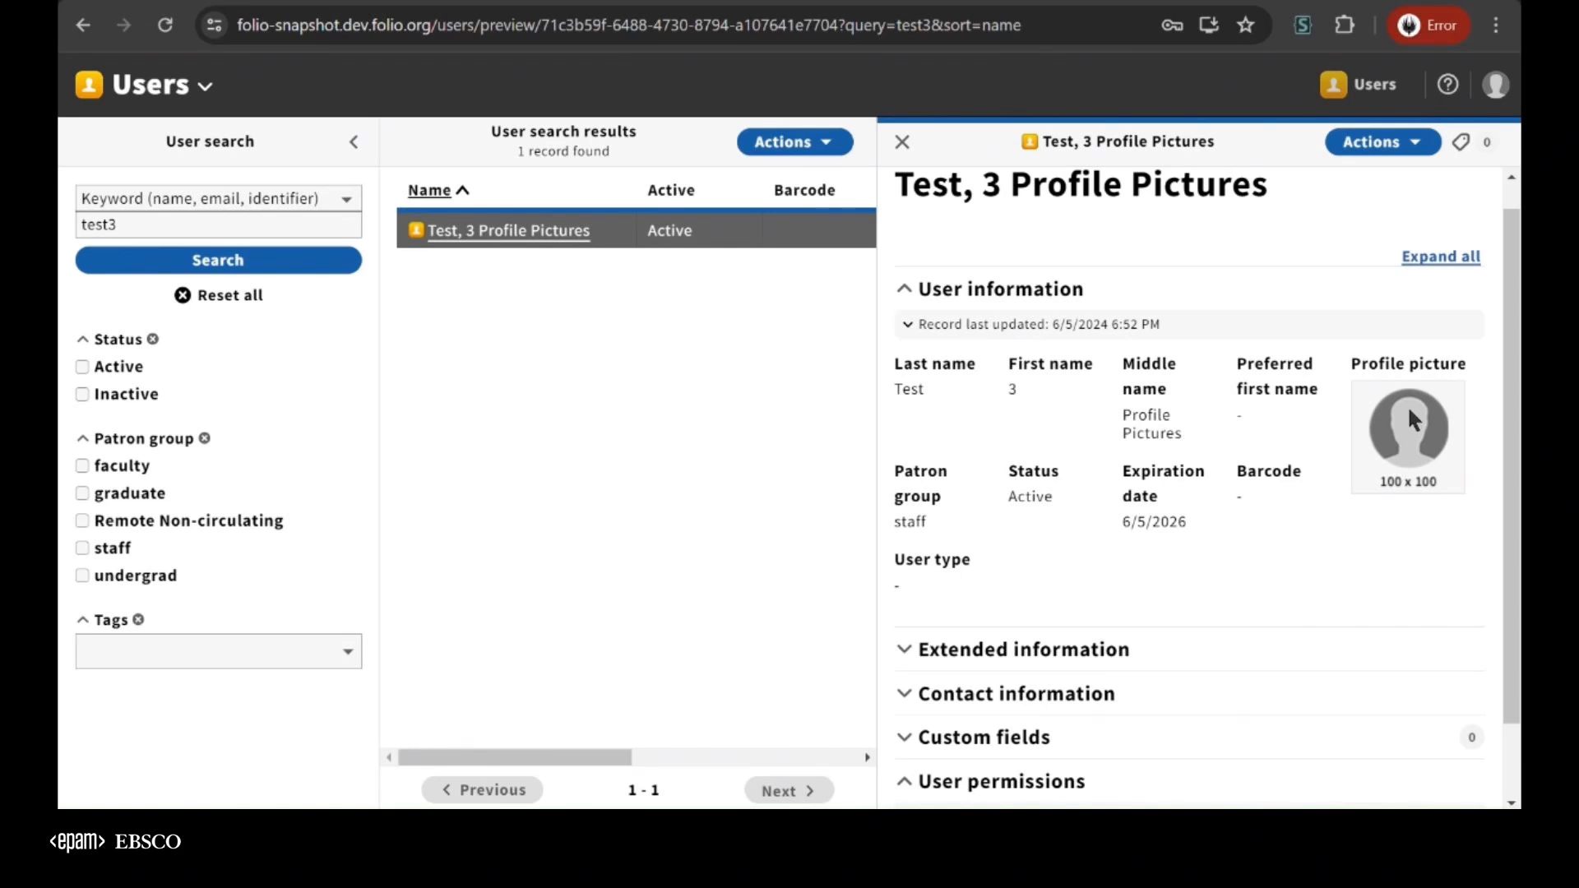
left_click(1359, 142)
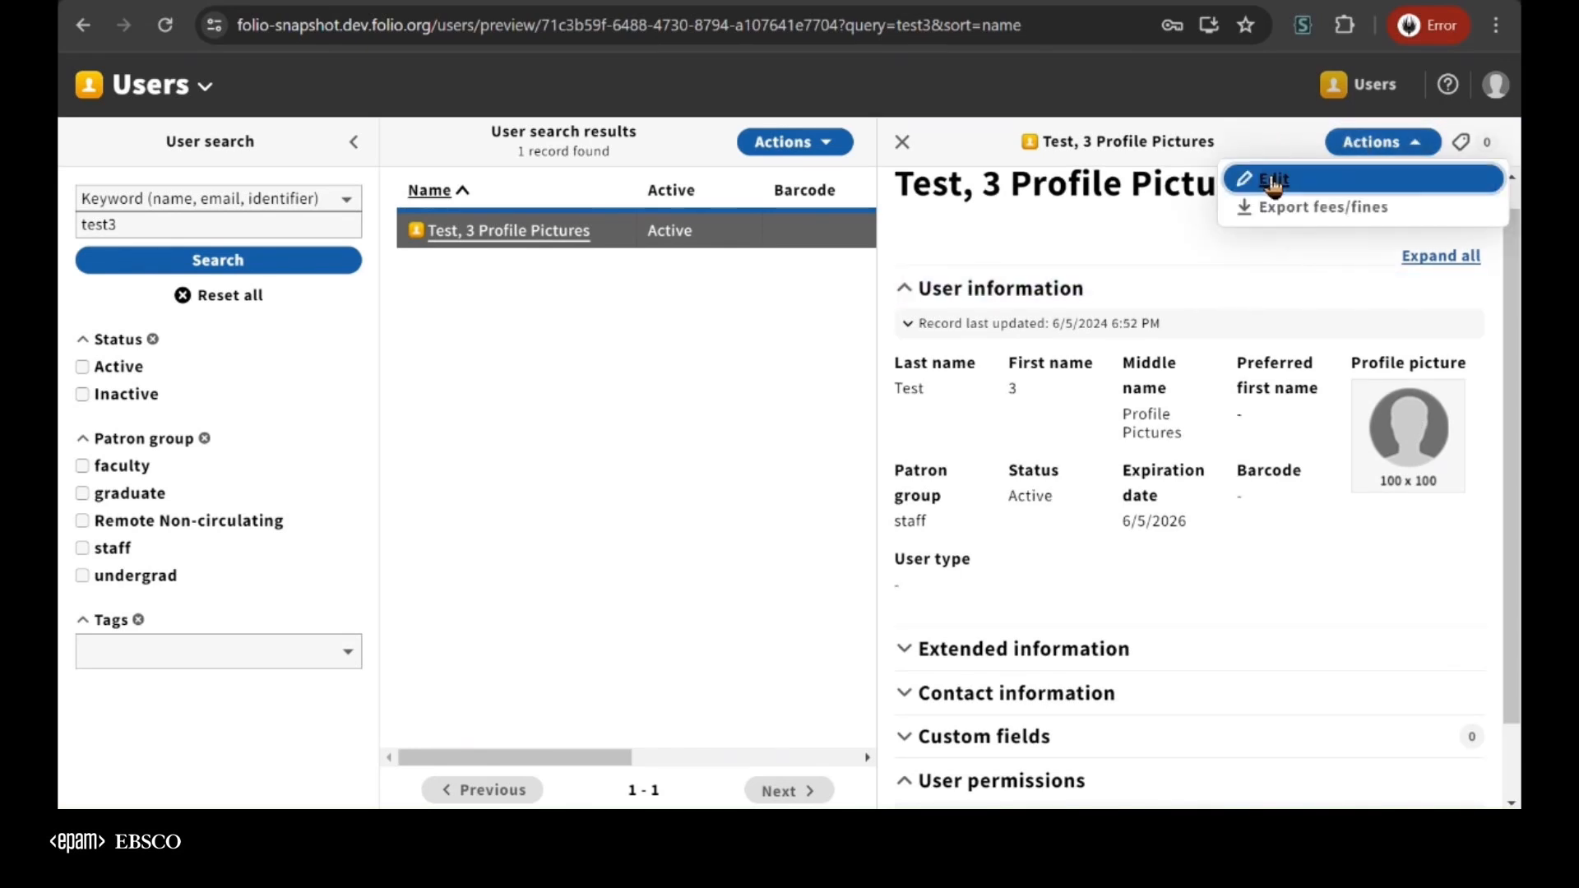
left_click(1274, 178)
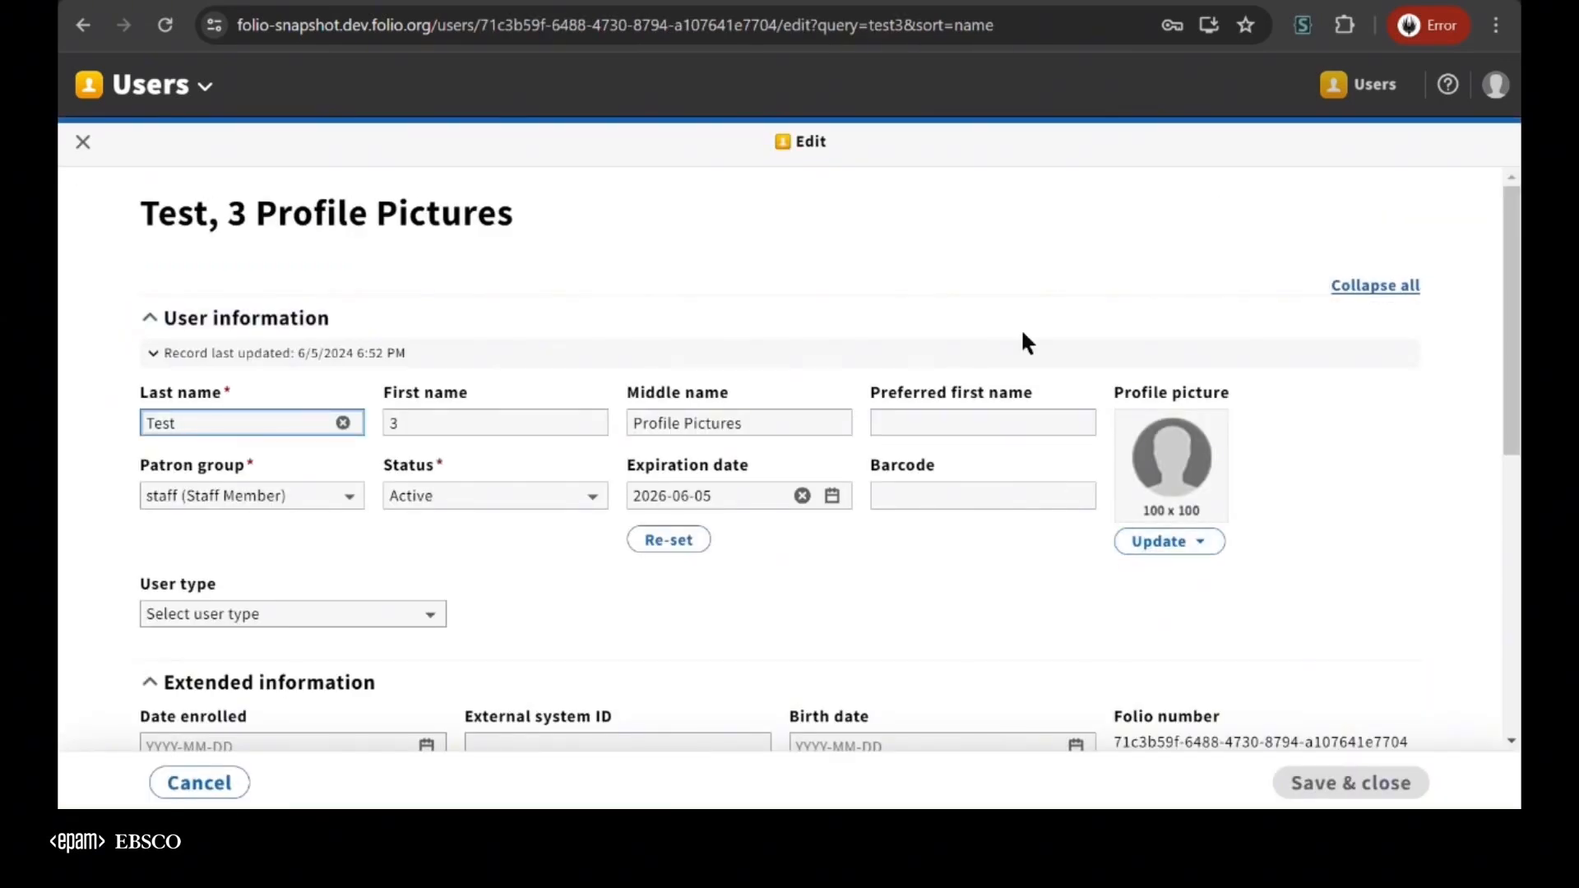
left_click(1160, 545)
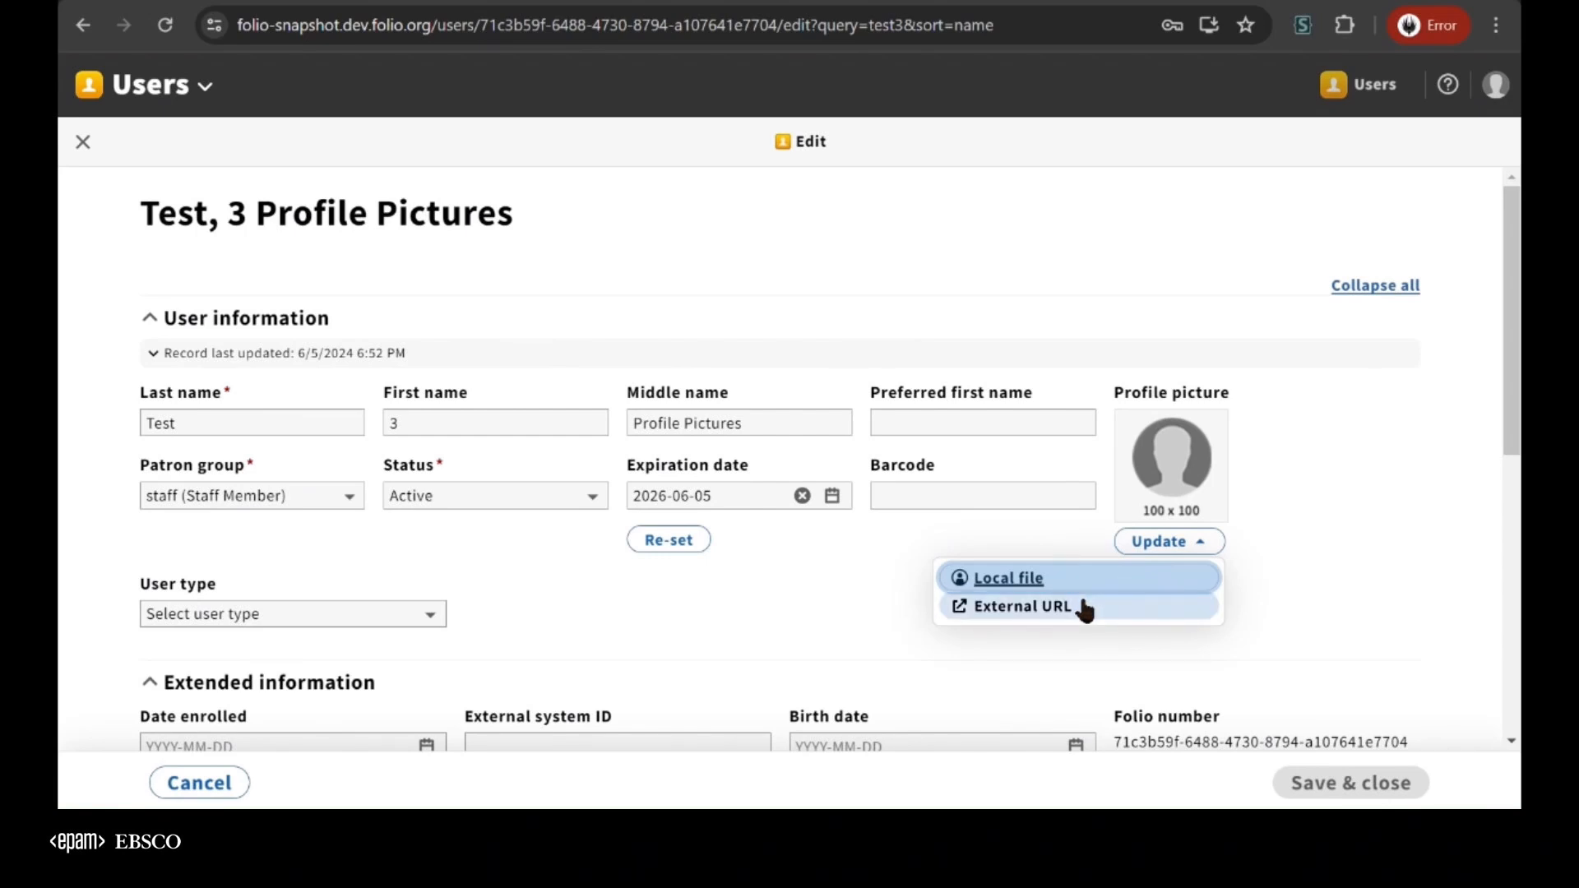
left_click(1025, 580)
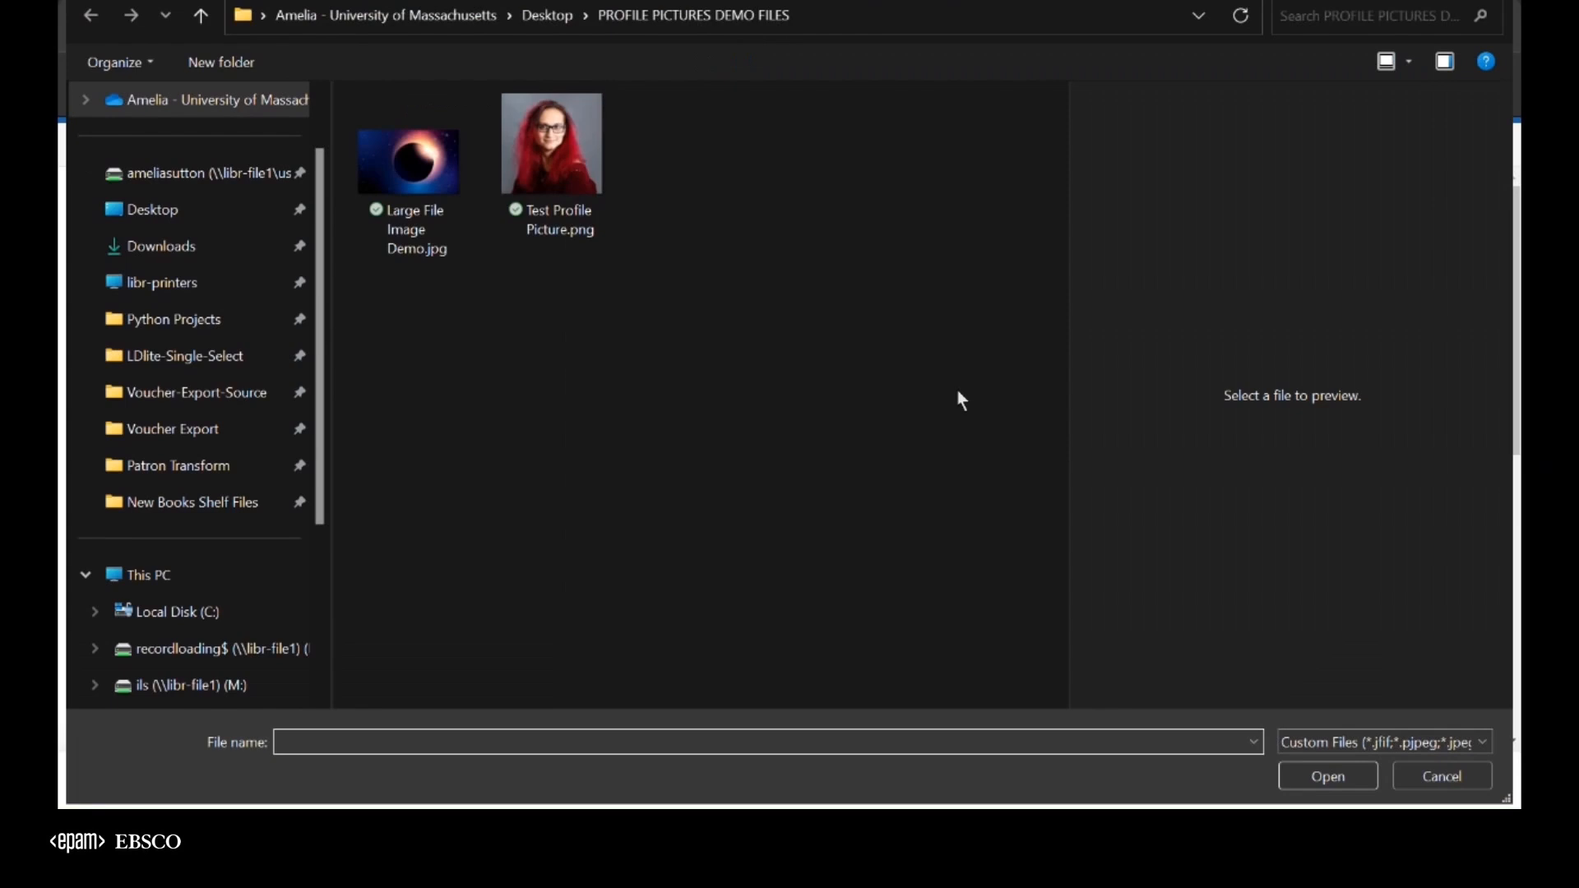
left_click(587, 171)
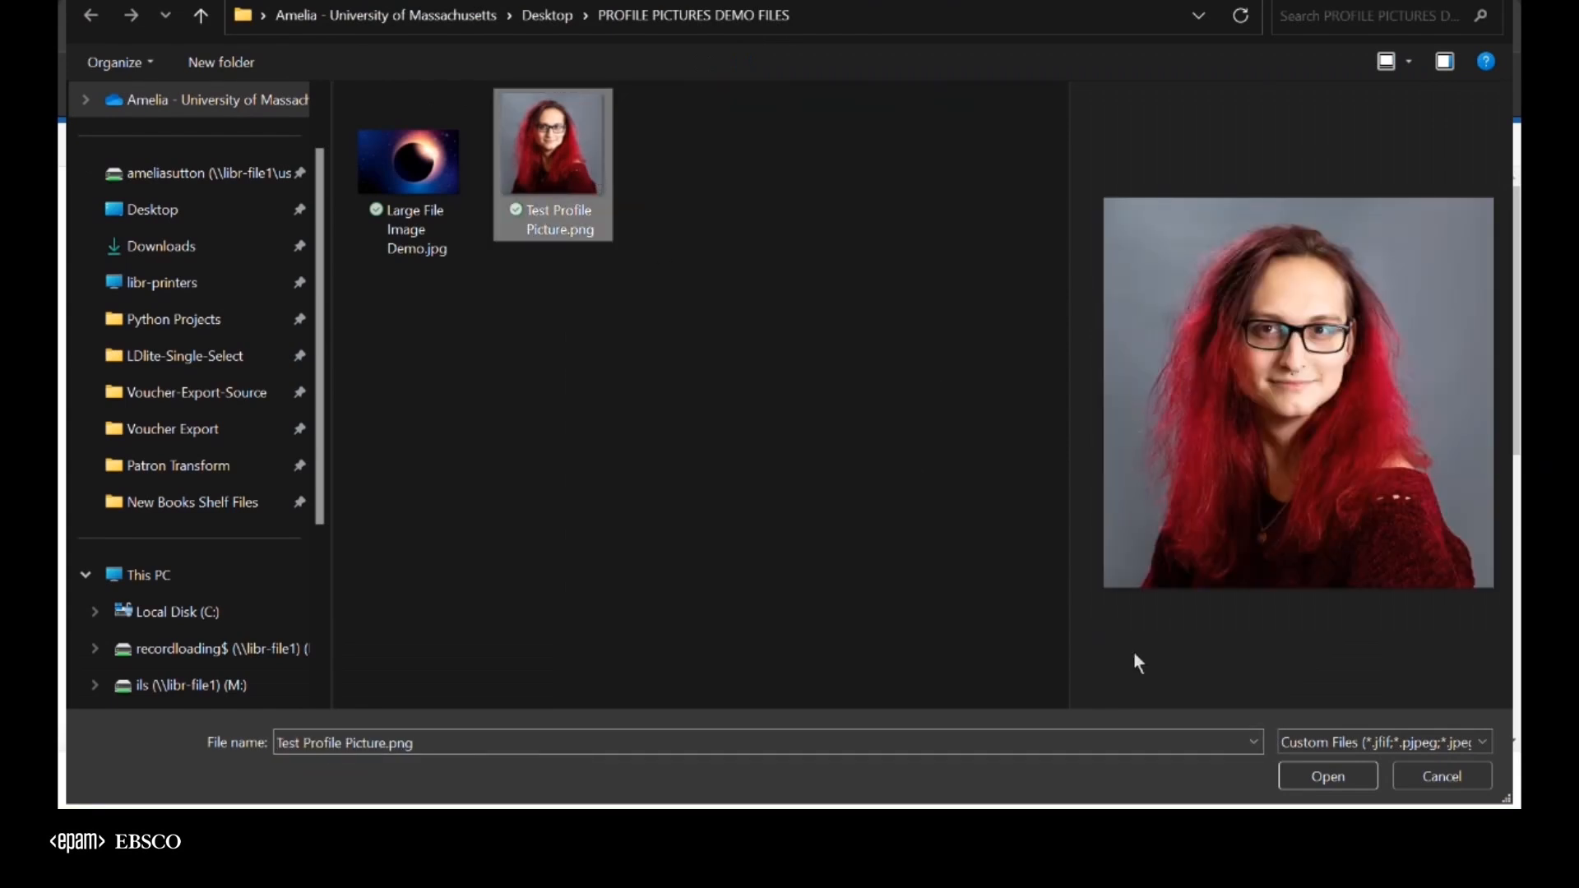
left_click(1318, 780)
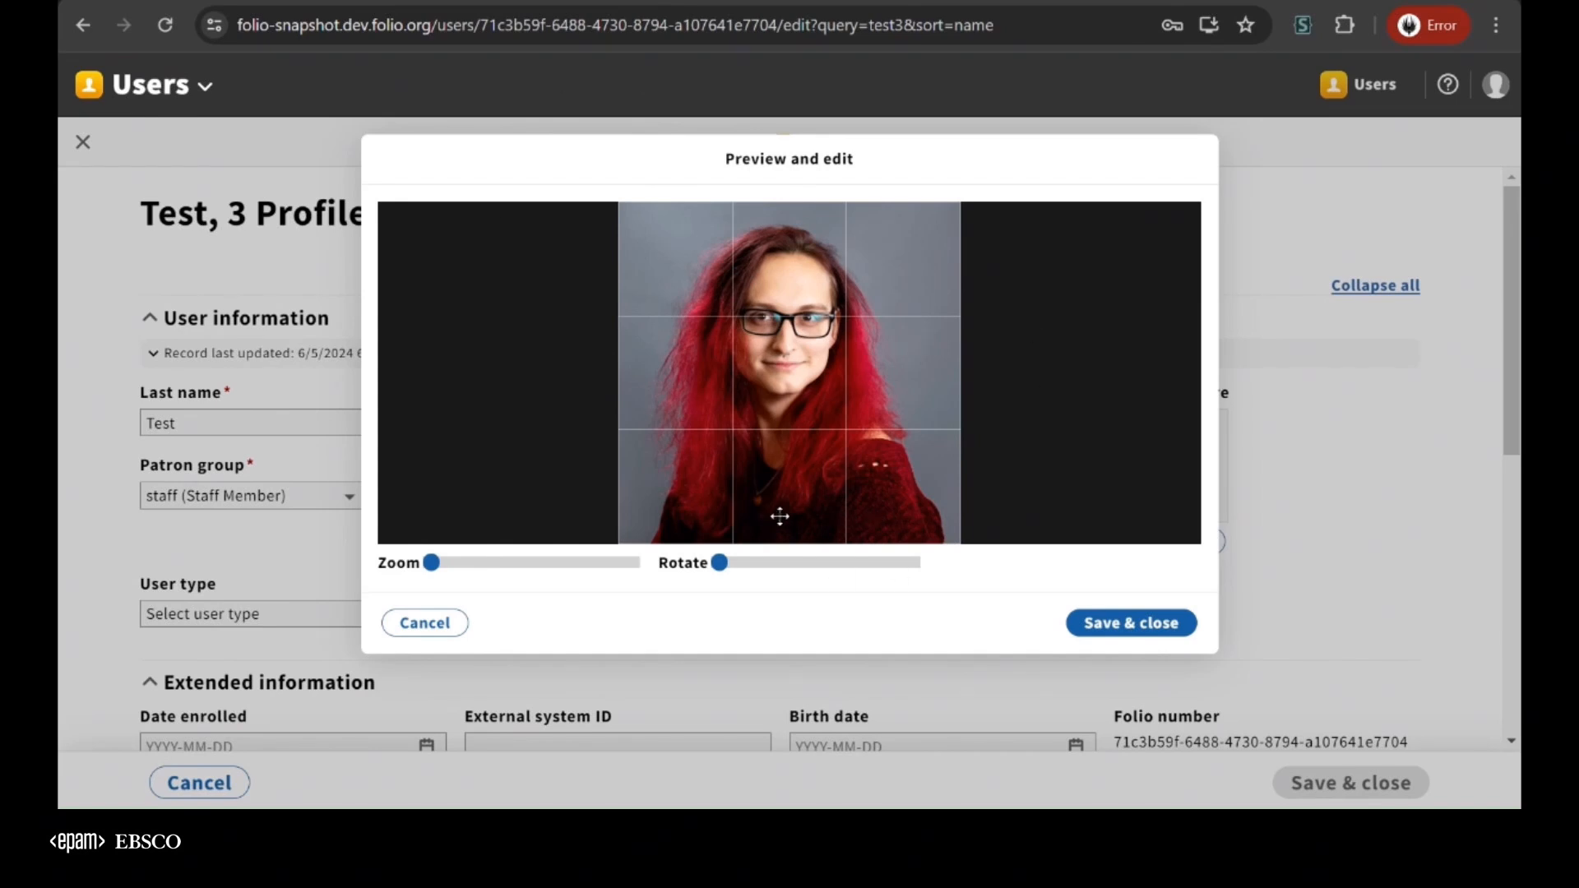
Zoom in and reposition the picture so the face is centred in the crop, and save the picture and the user record
mouse_move(430, 575)
left_mouse_down()
mouse_move(448, 579)
mouse_move(414, 576)
left_mouse_up()
left_click_drag(719, 568, 684, 576)
left_click_drag(453, 575, 477, 575)
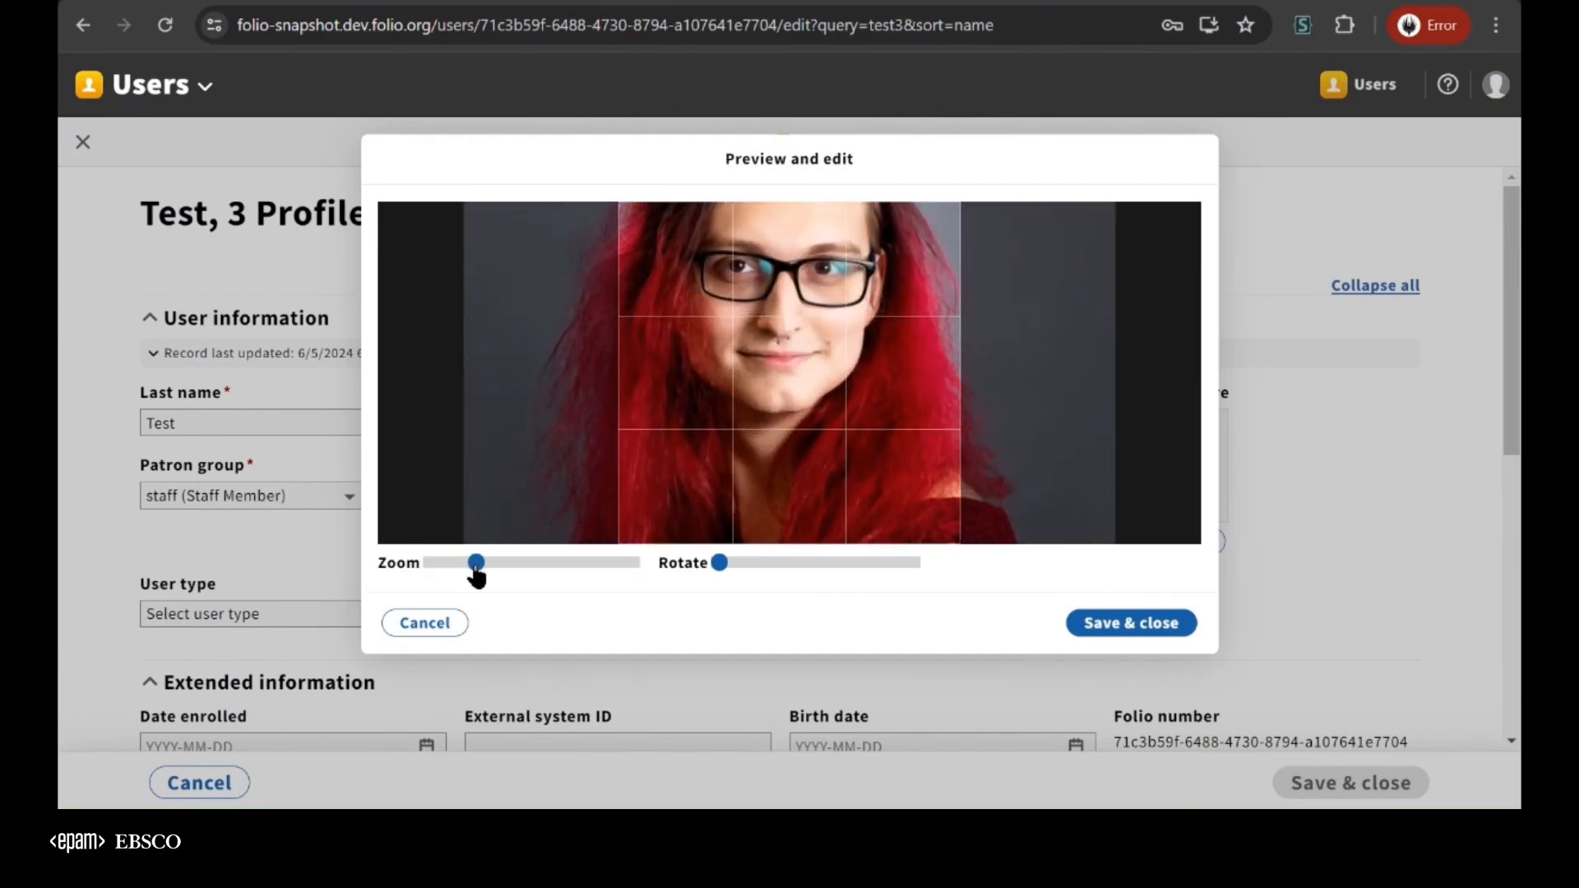
left_click_drag(816, 369, 829, 463)
left_click(1164, 627)
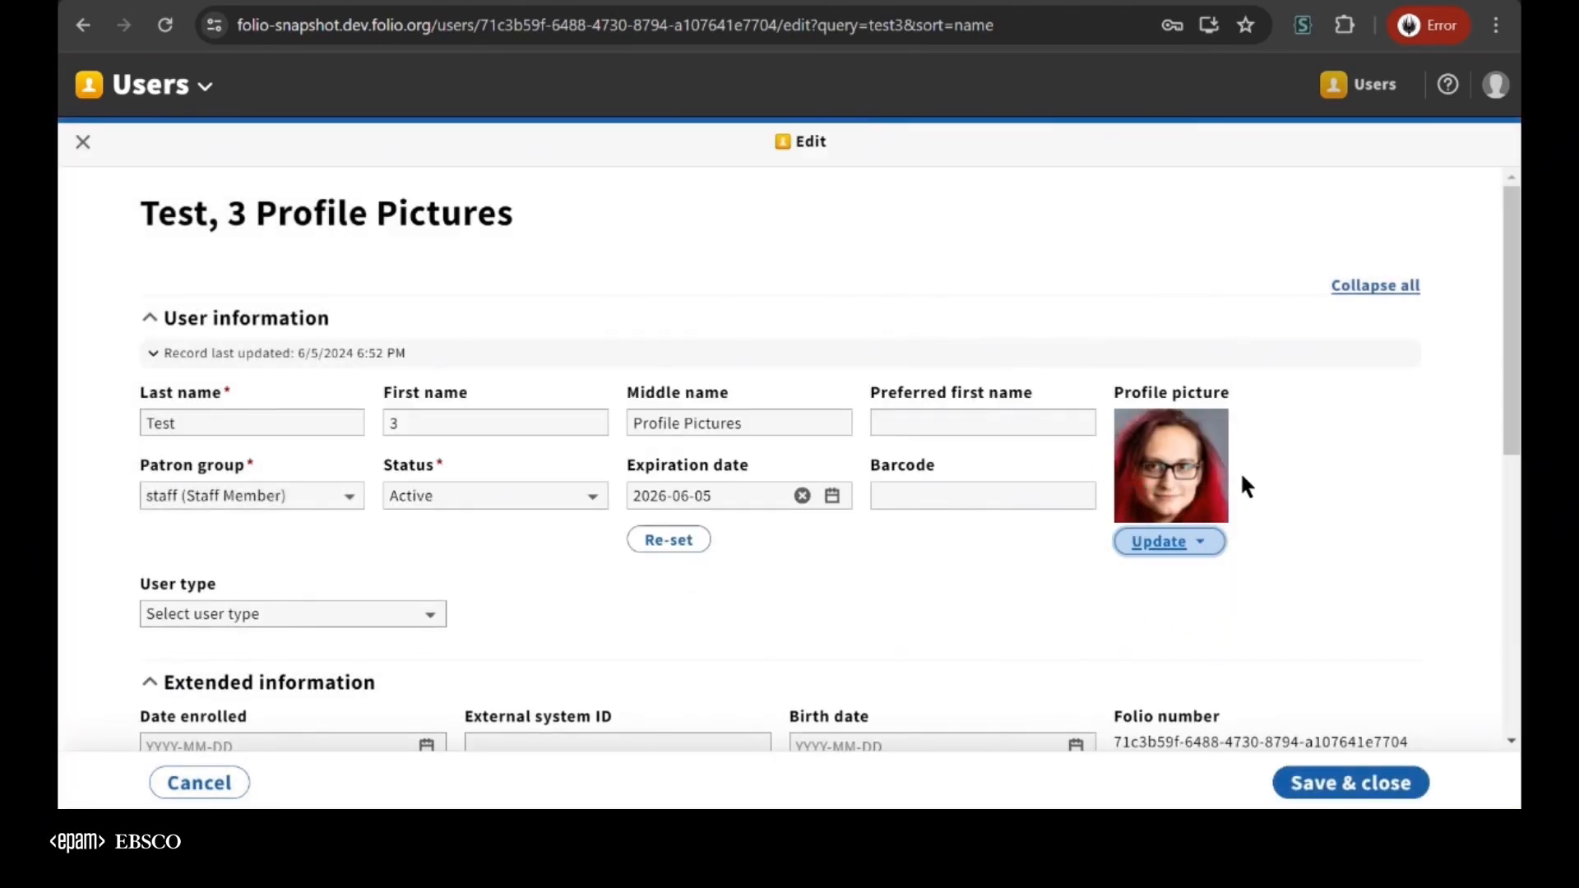
left_click(922, 593)
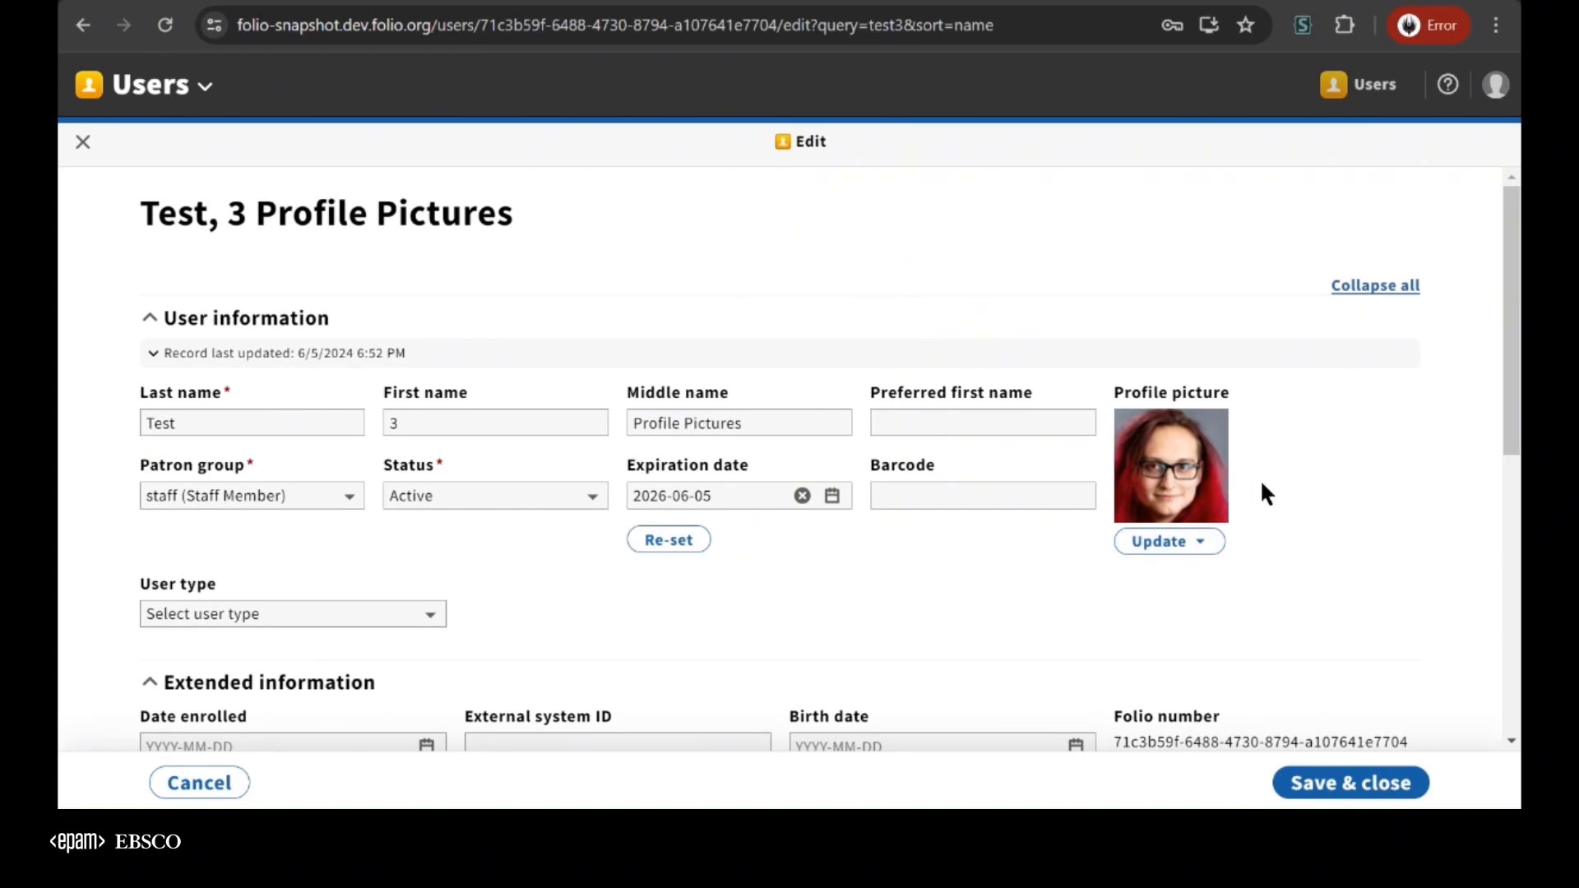
left_click(1340, 788)
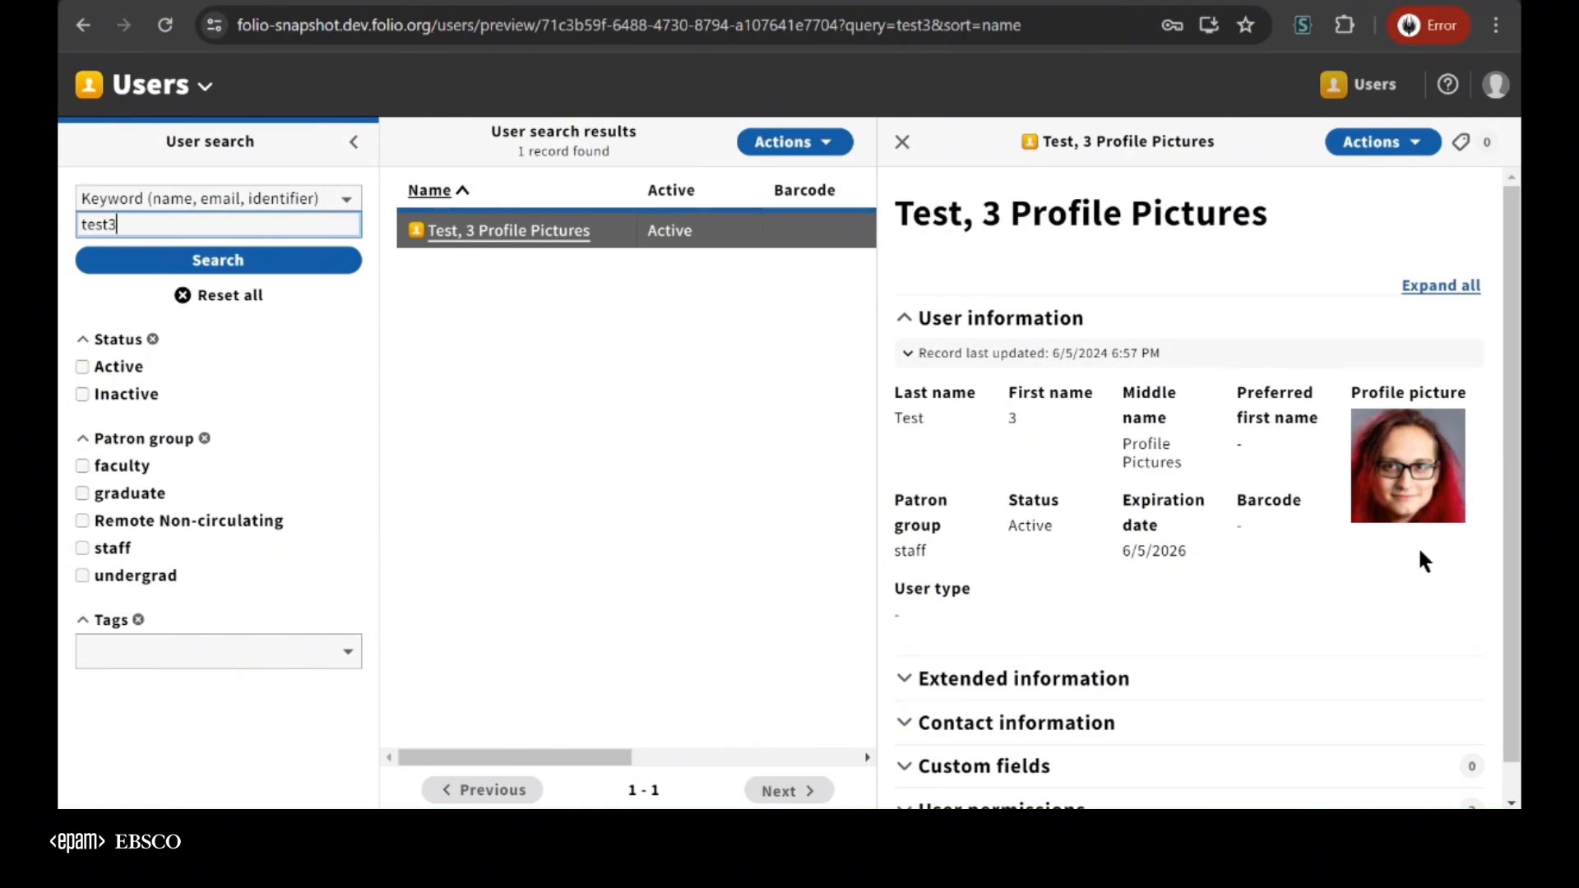
Open the test3 record for editing, delete its profile picture, and close the record without saving
left_click(1382, 142)
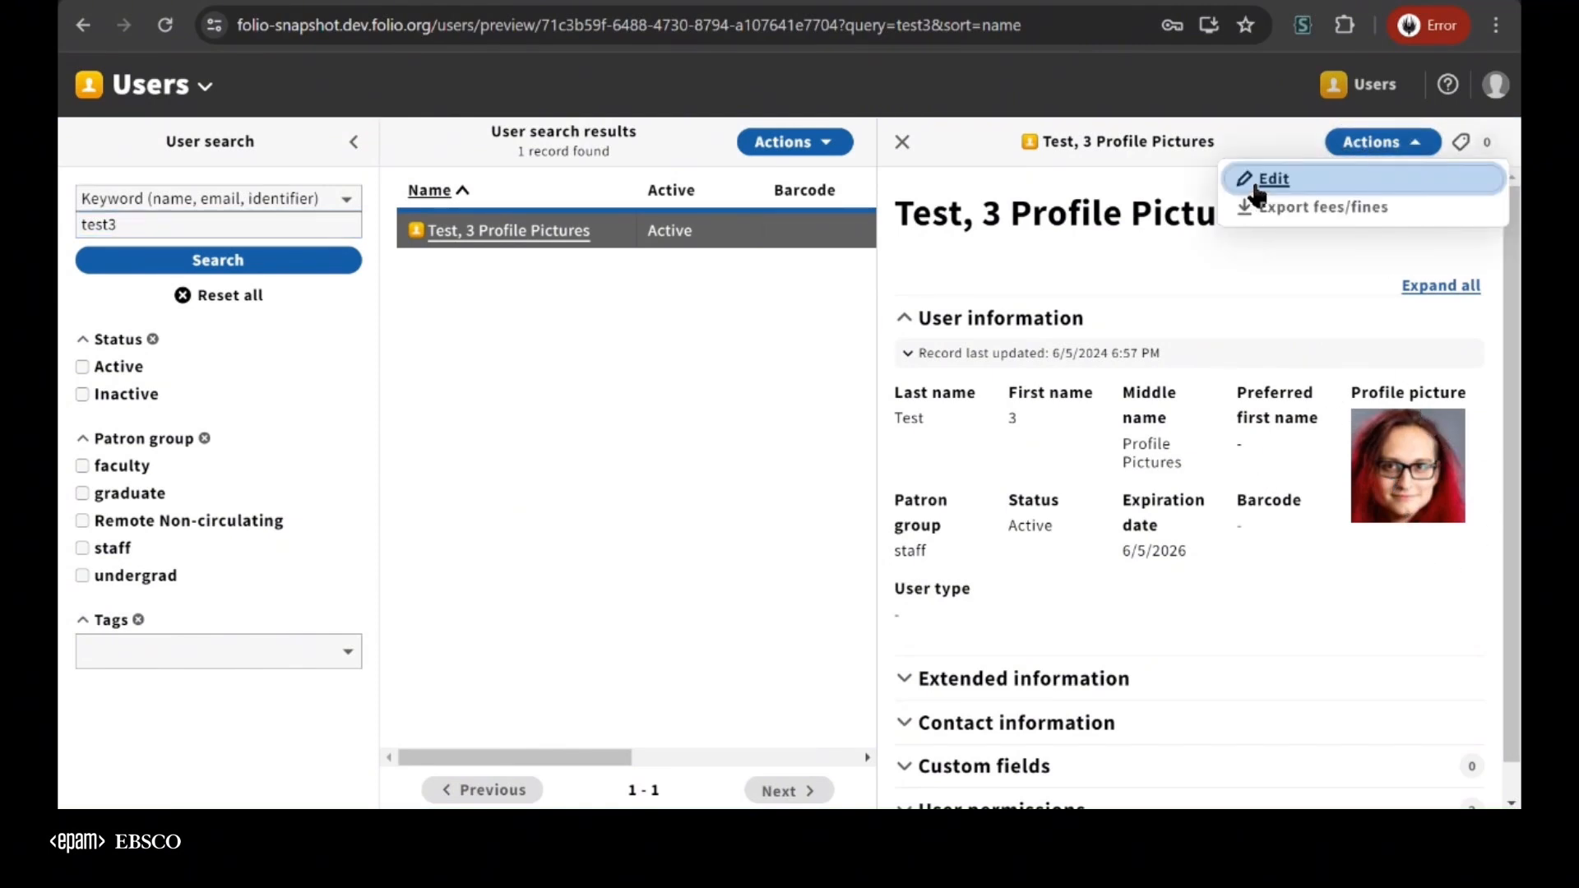
left_click(1267, 179)
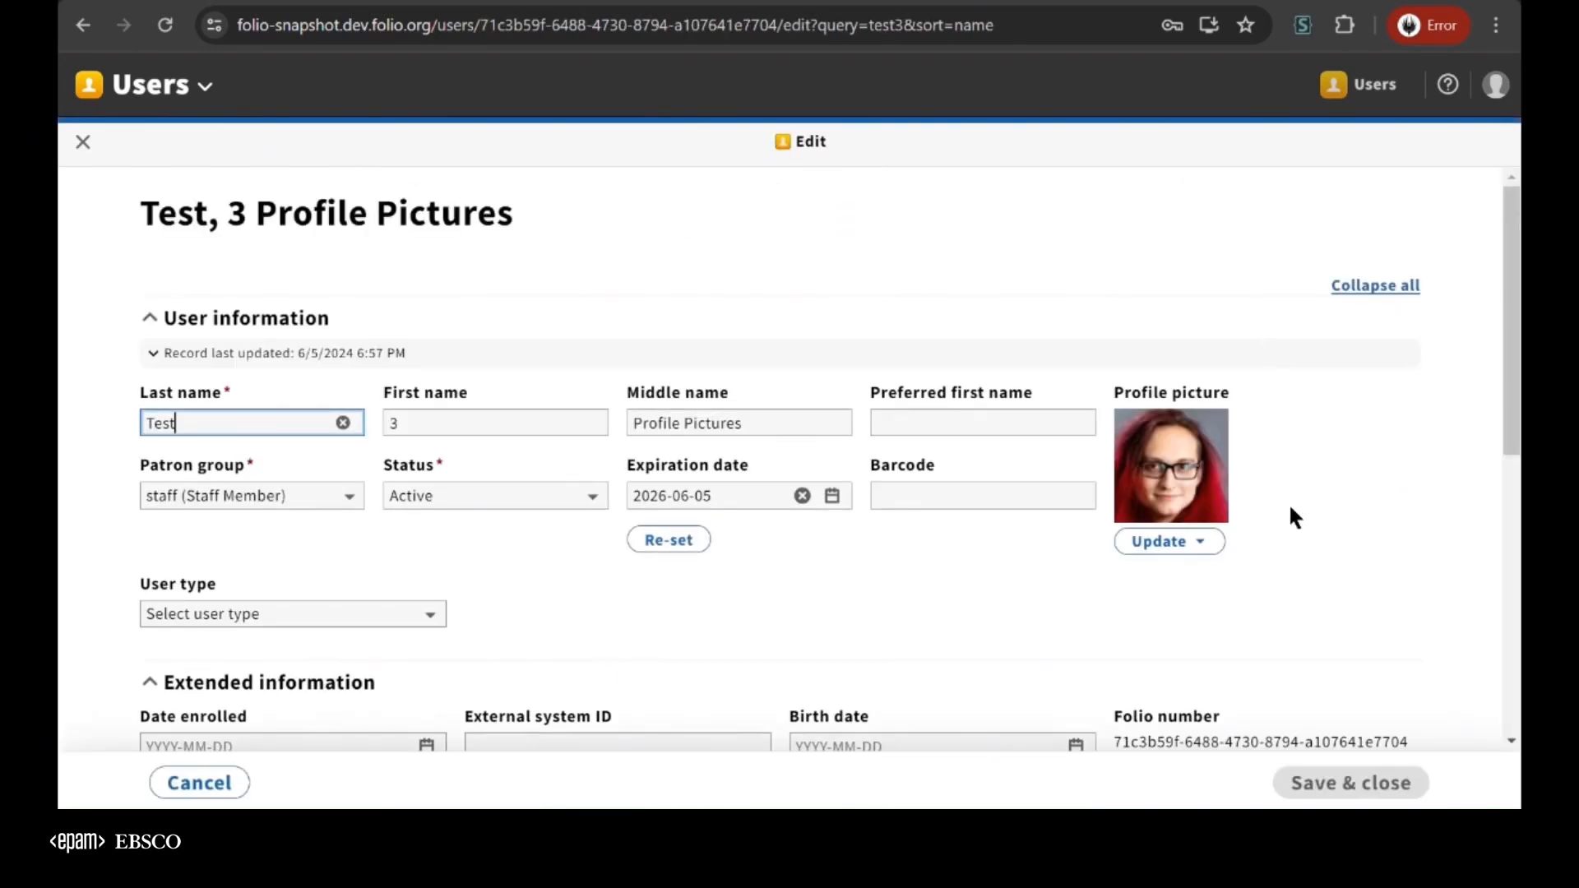
left_click(1211, 542)
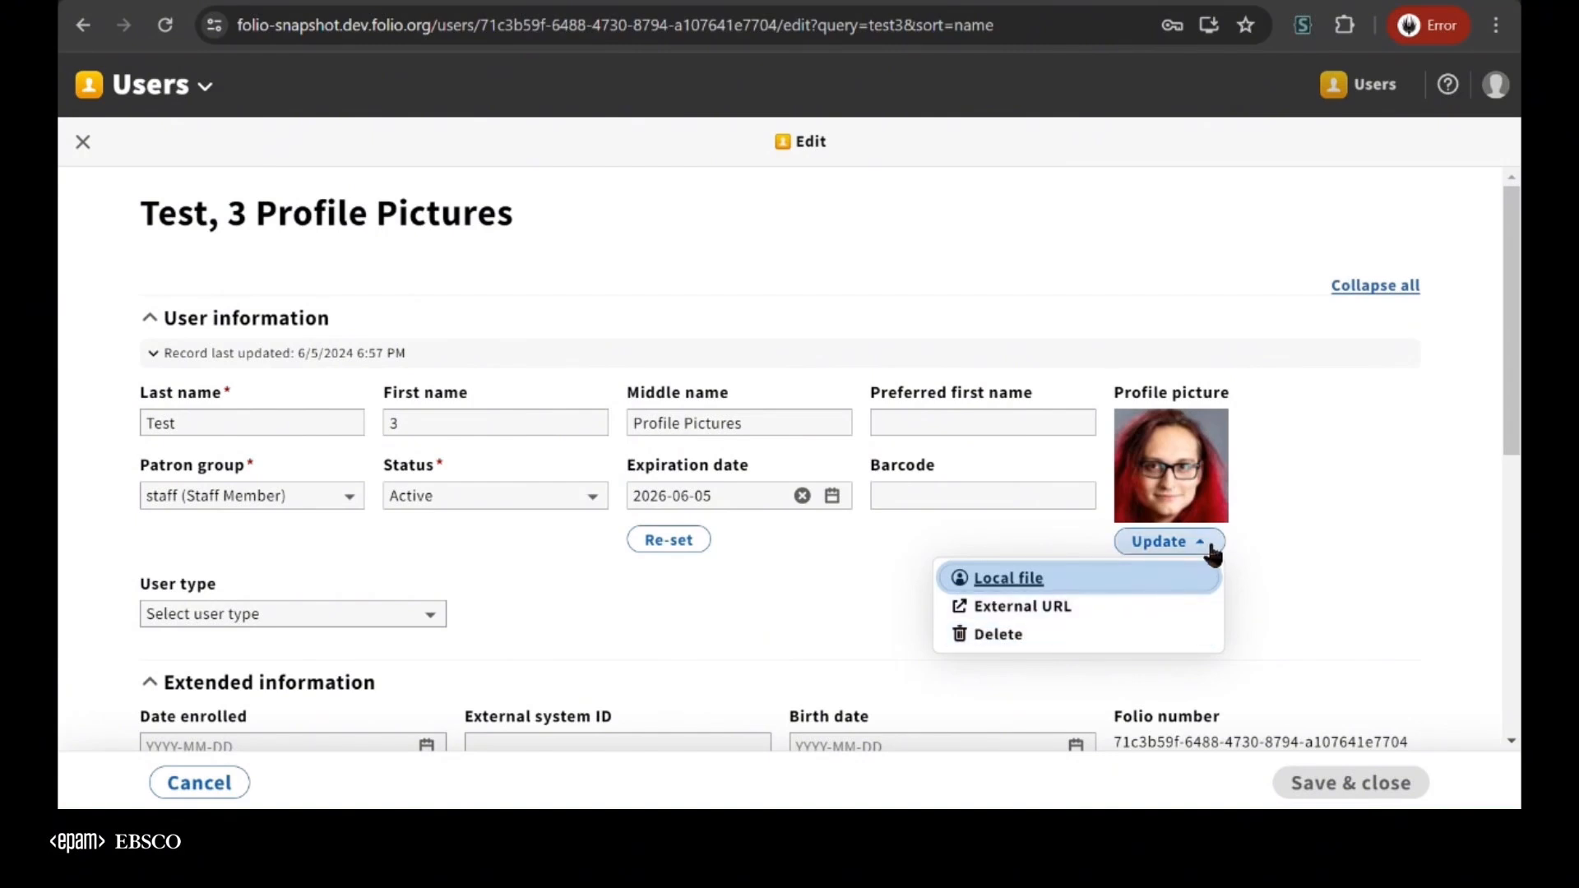
left_click(1017, 638)
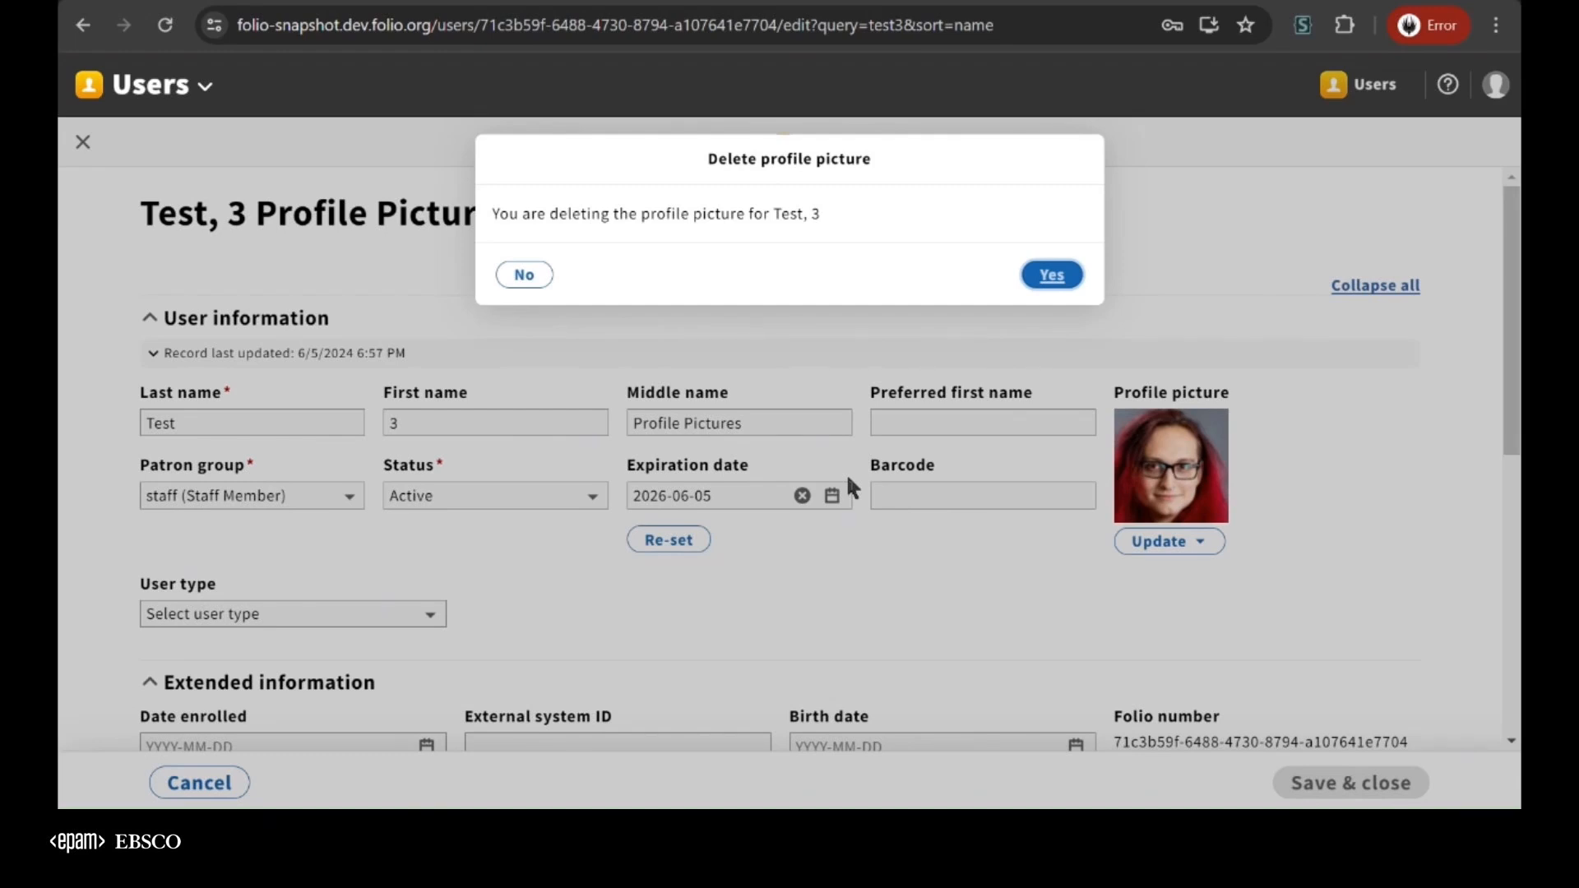
left_click(1051, 277)
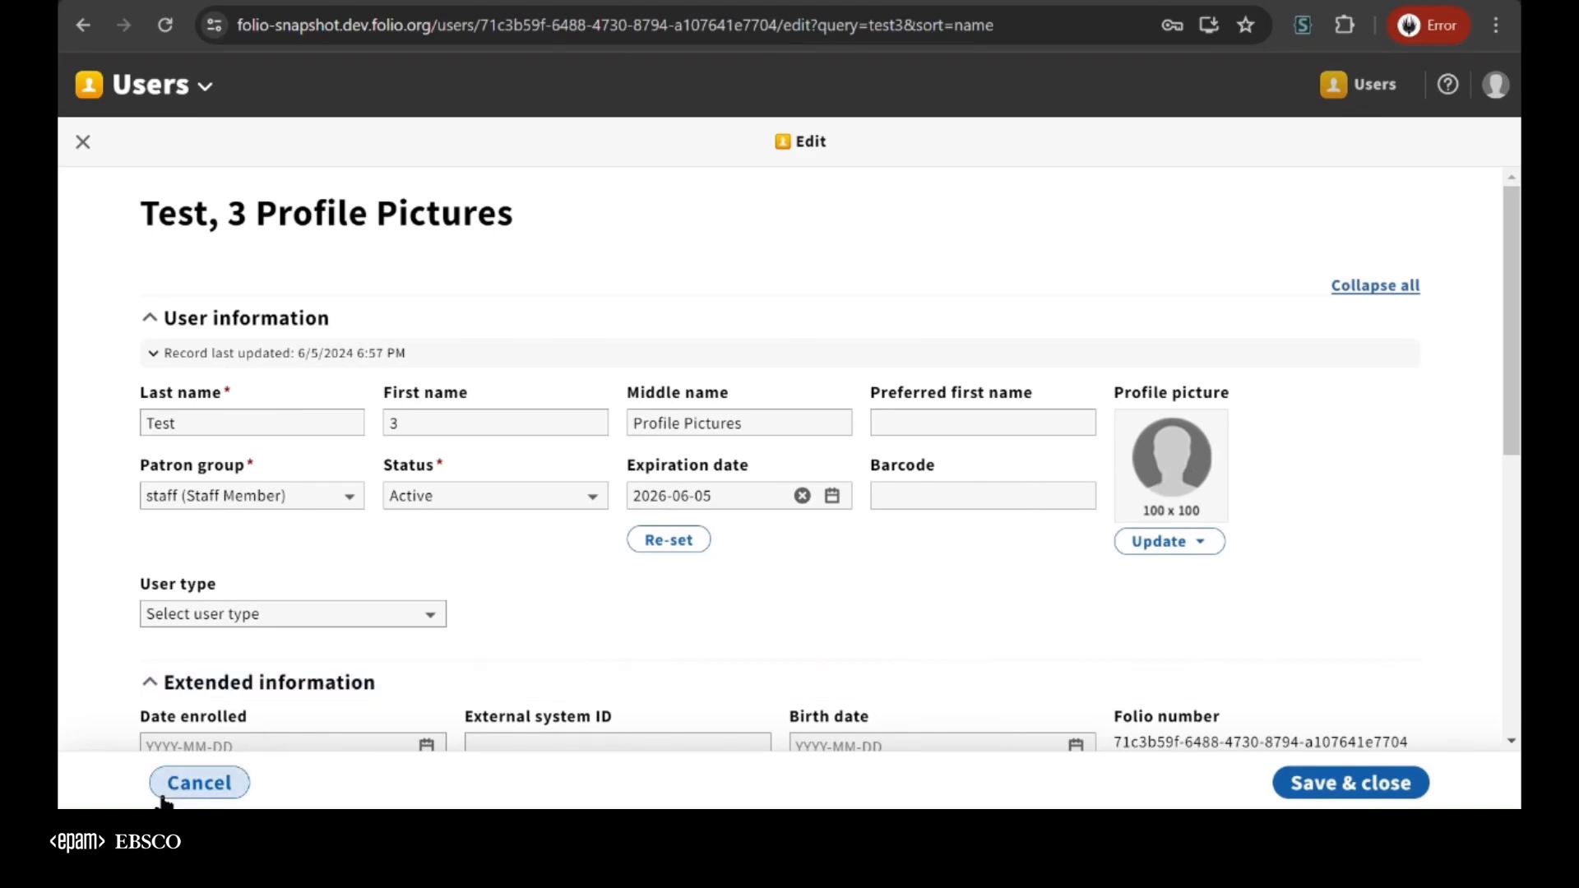
left_click(202, 784)
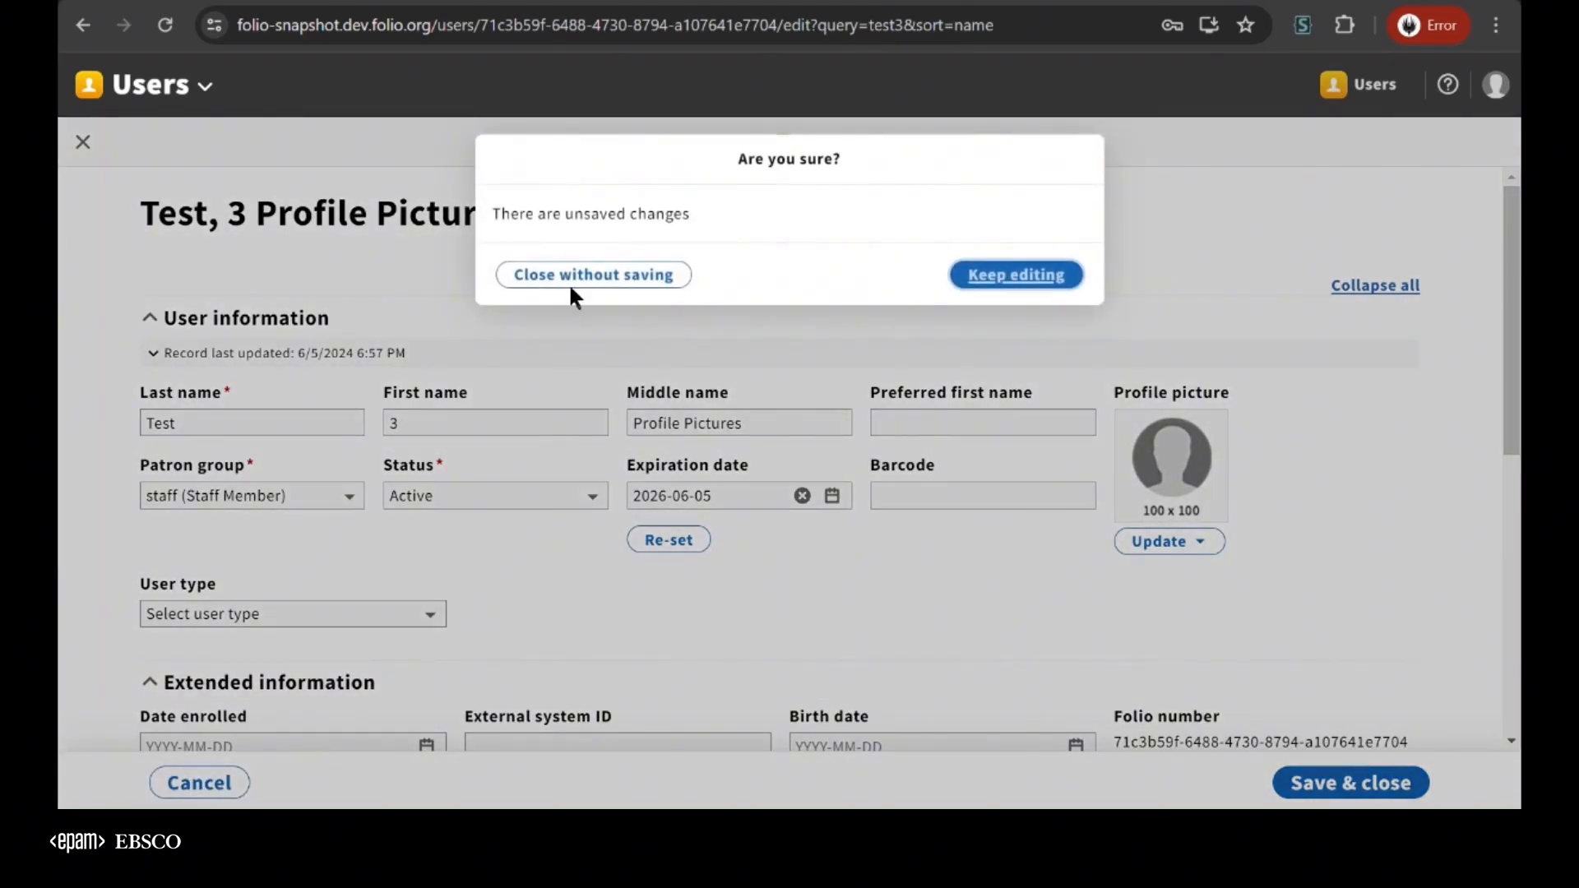
left_click(625, 281)
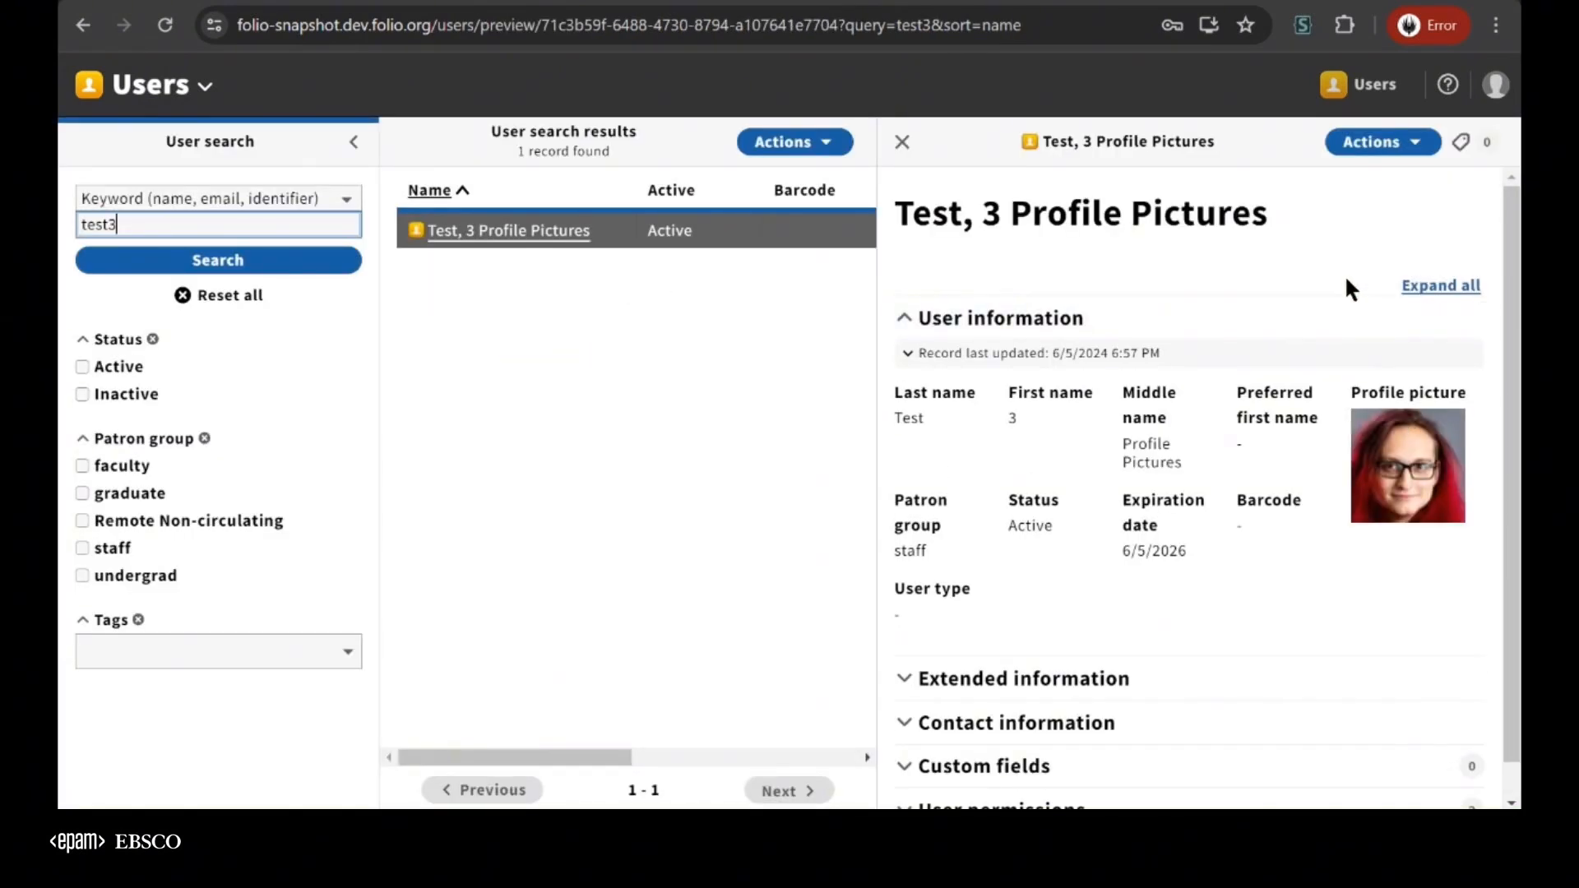
Edit the test3 record again, delete its profile picture, and save the record
left_click(1388, 146)
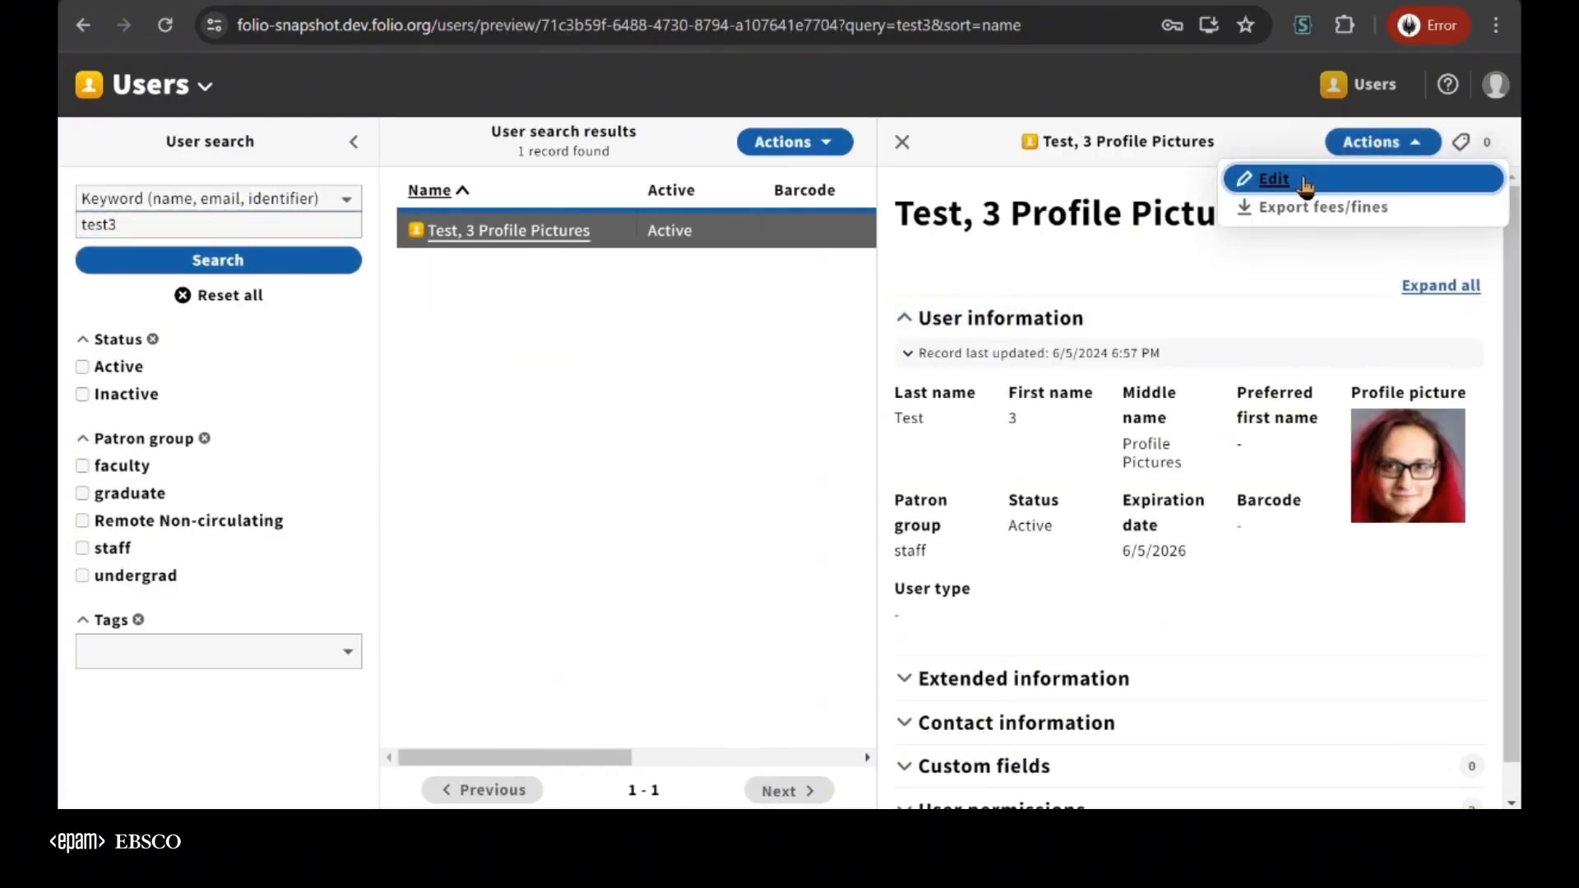
left_click(1301, 175)
left_click(1187, 541)
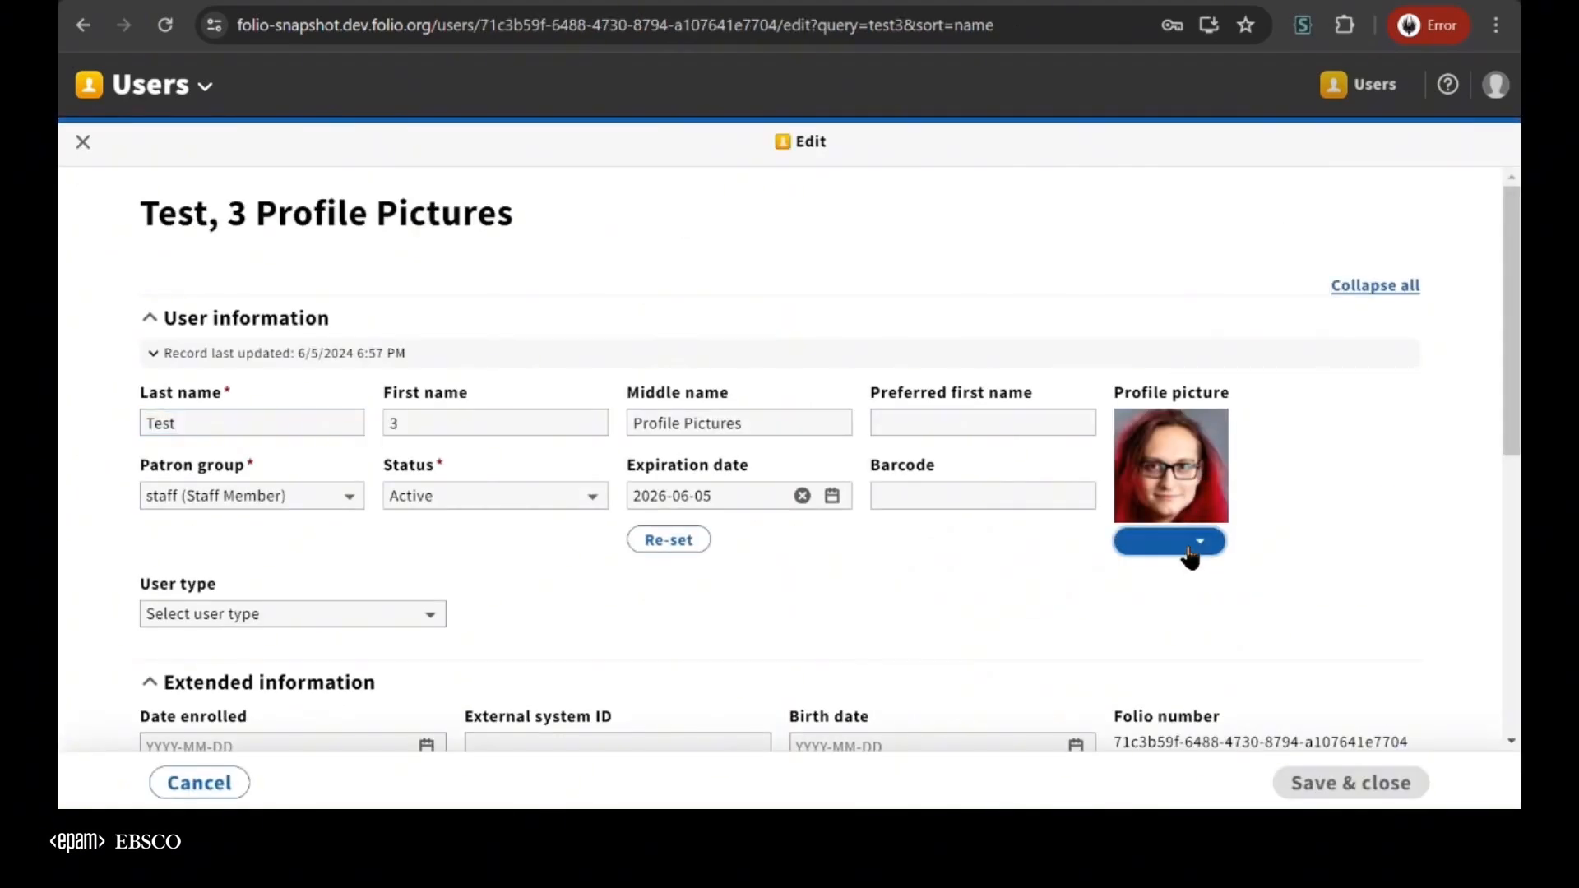
left_click(971, 636)
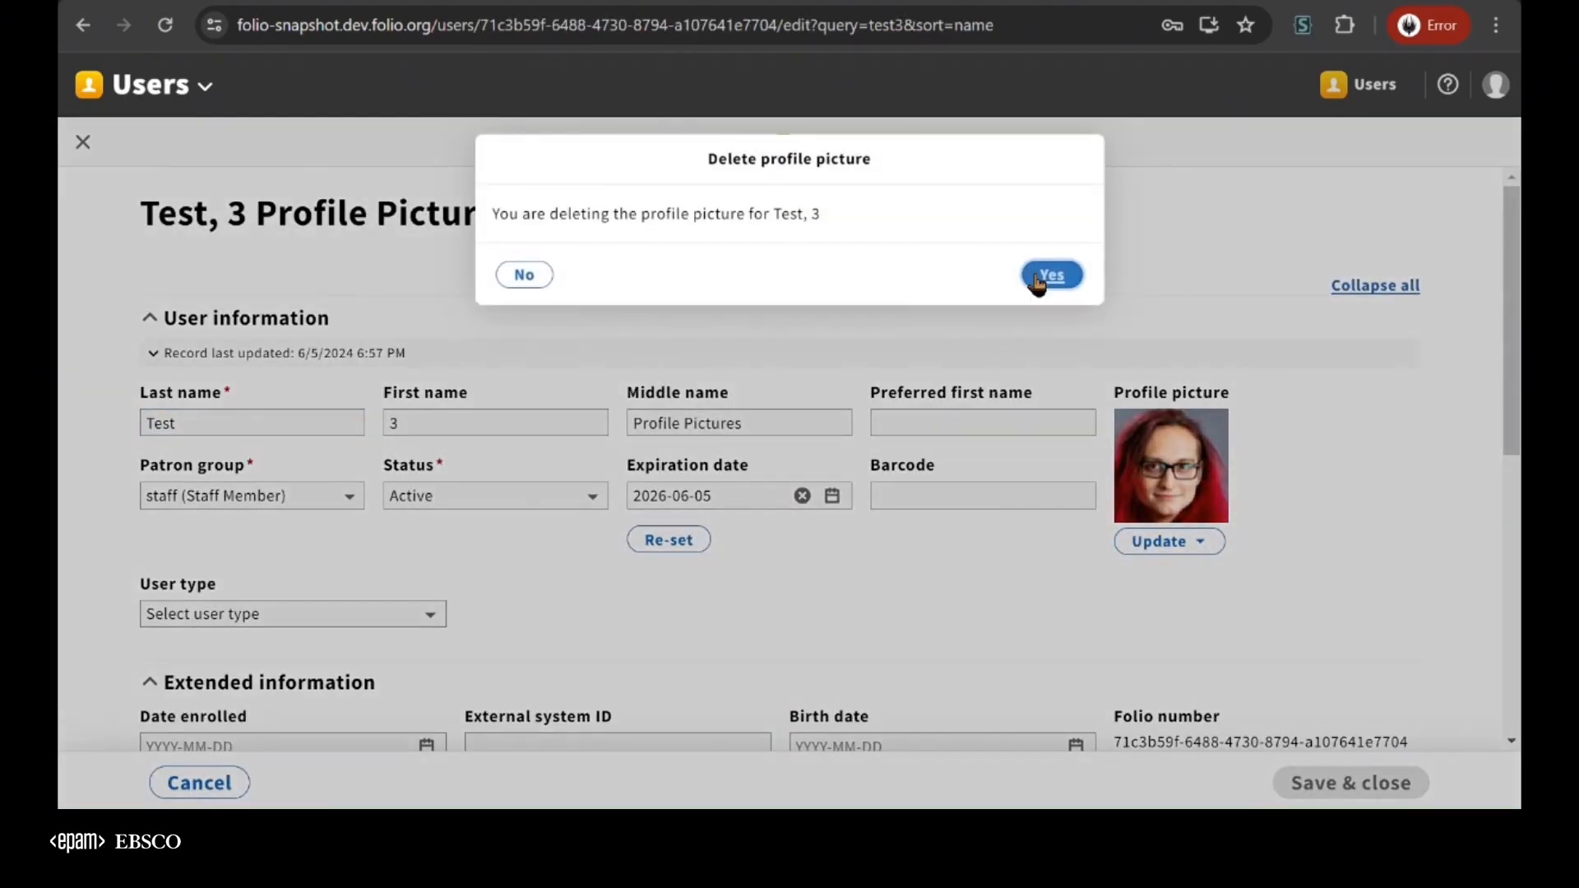
left_click(1043, 284)
left_click(1318, 794)
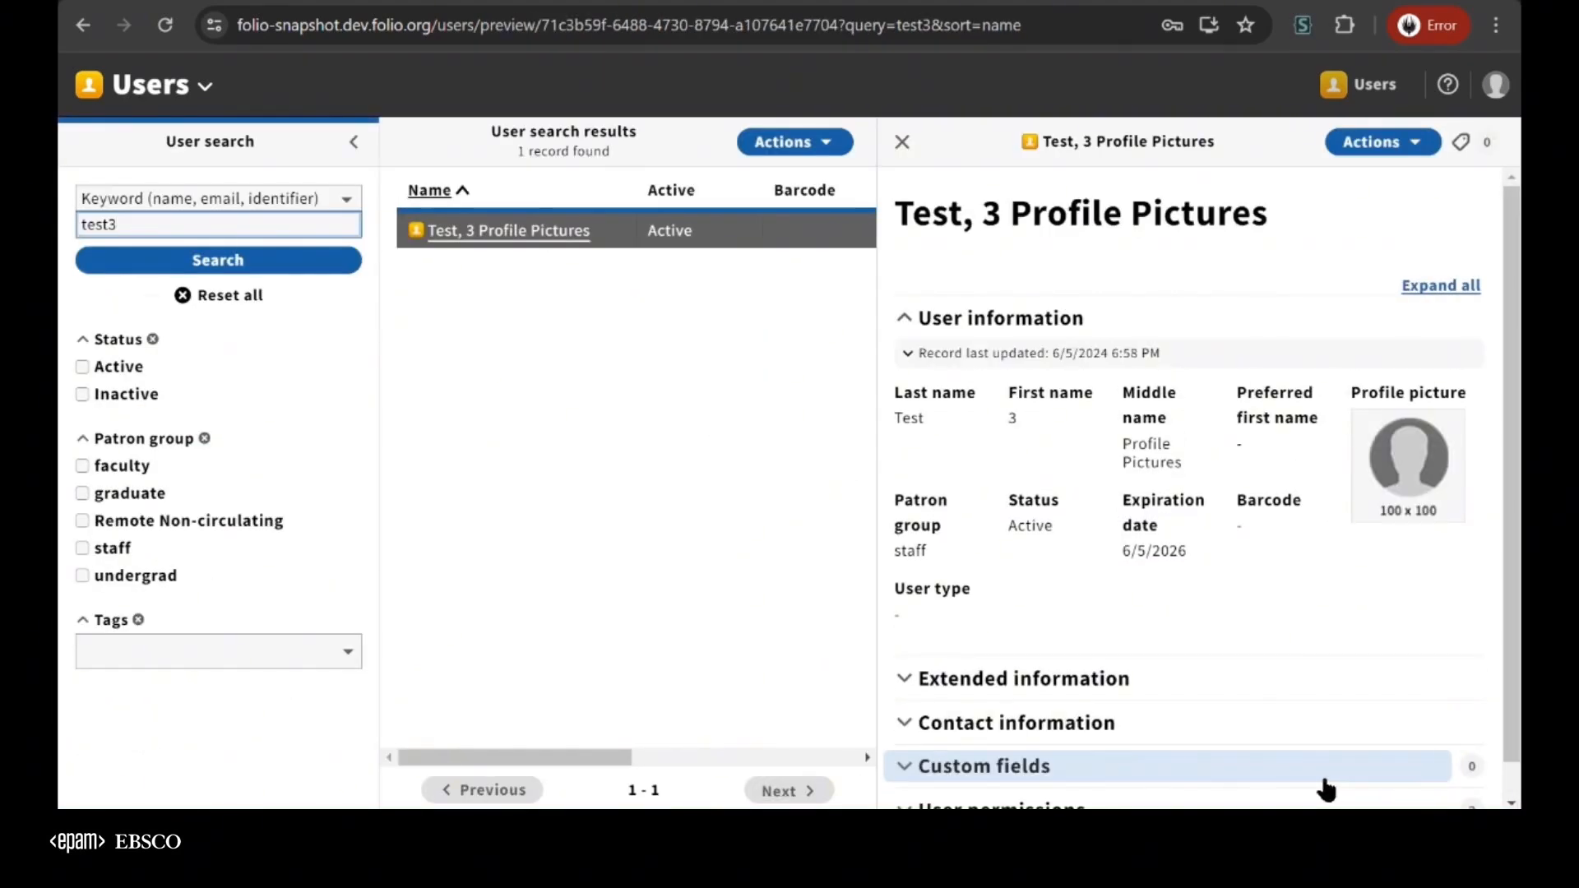
Open the test3 record for editing and switch to Postman to examine the maxFileSize line of the profile picture configuration
left_click(1365, 155)
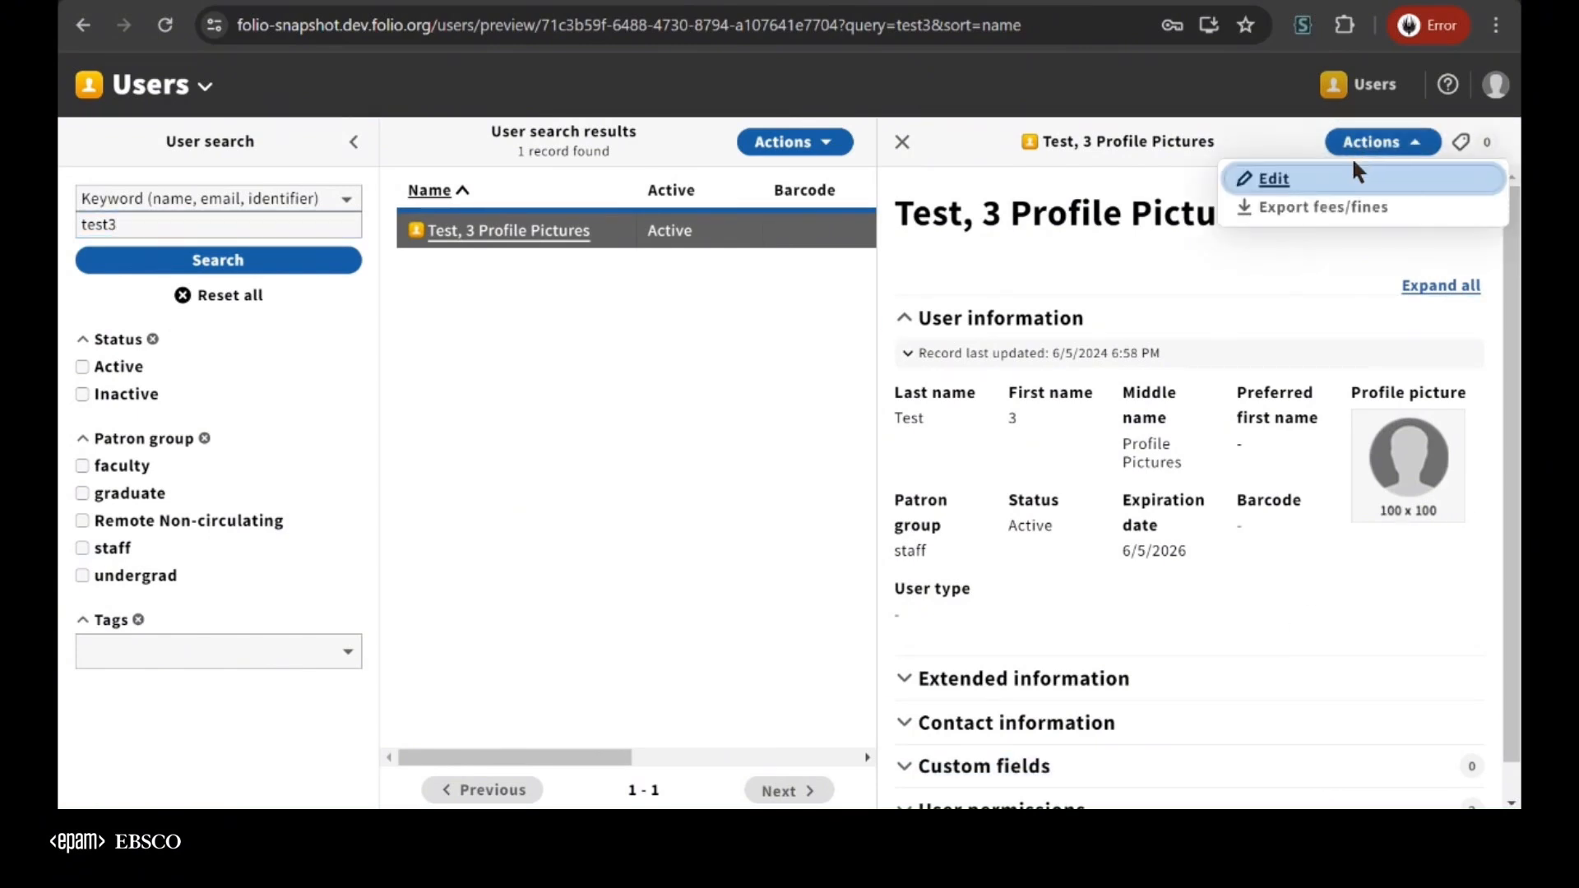
left_click(1271, 177)
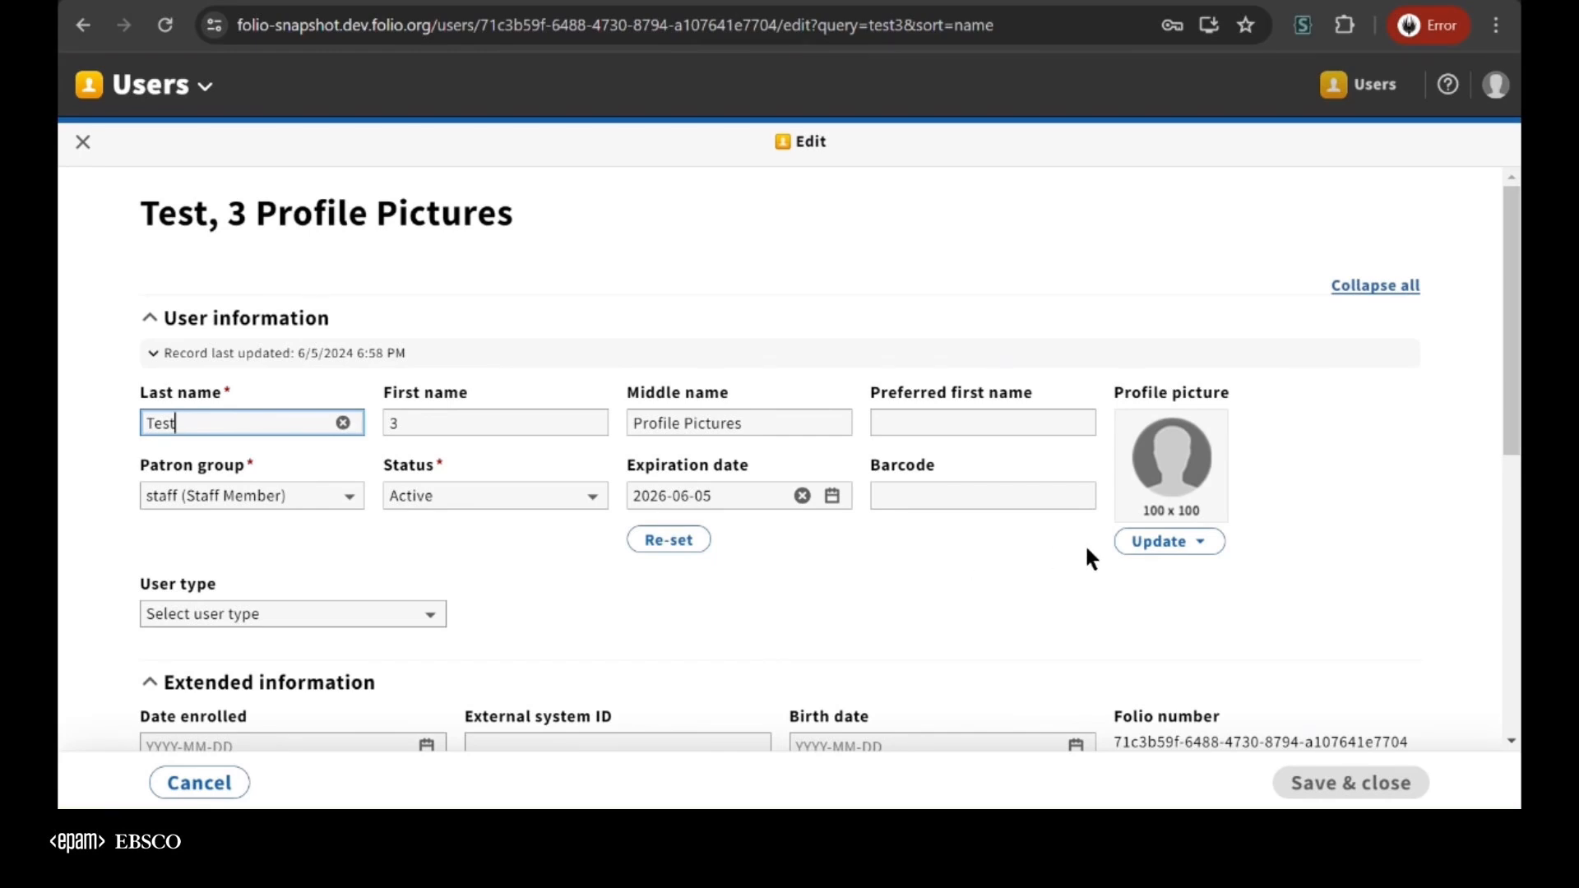
left_click(969, 823)
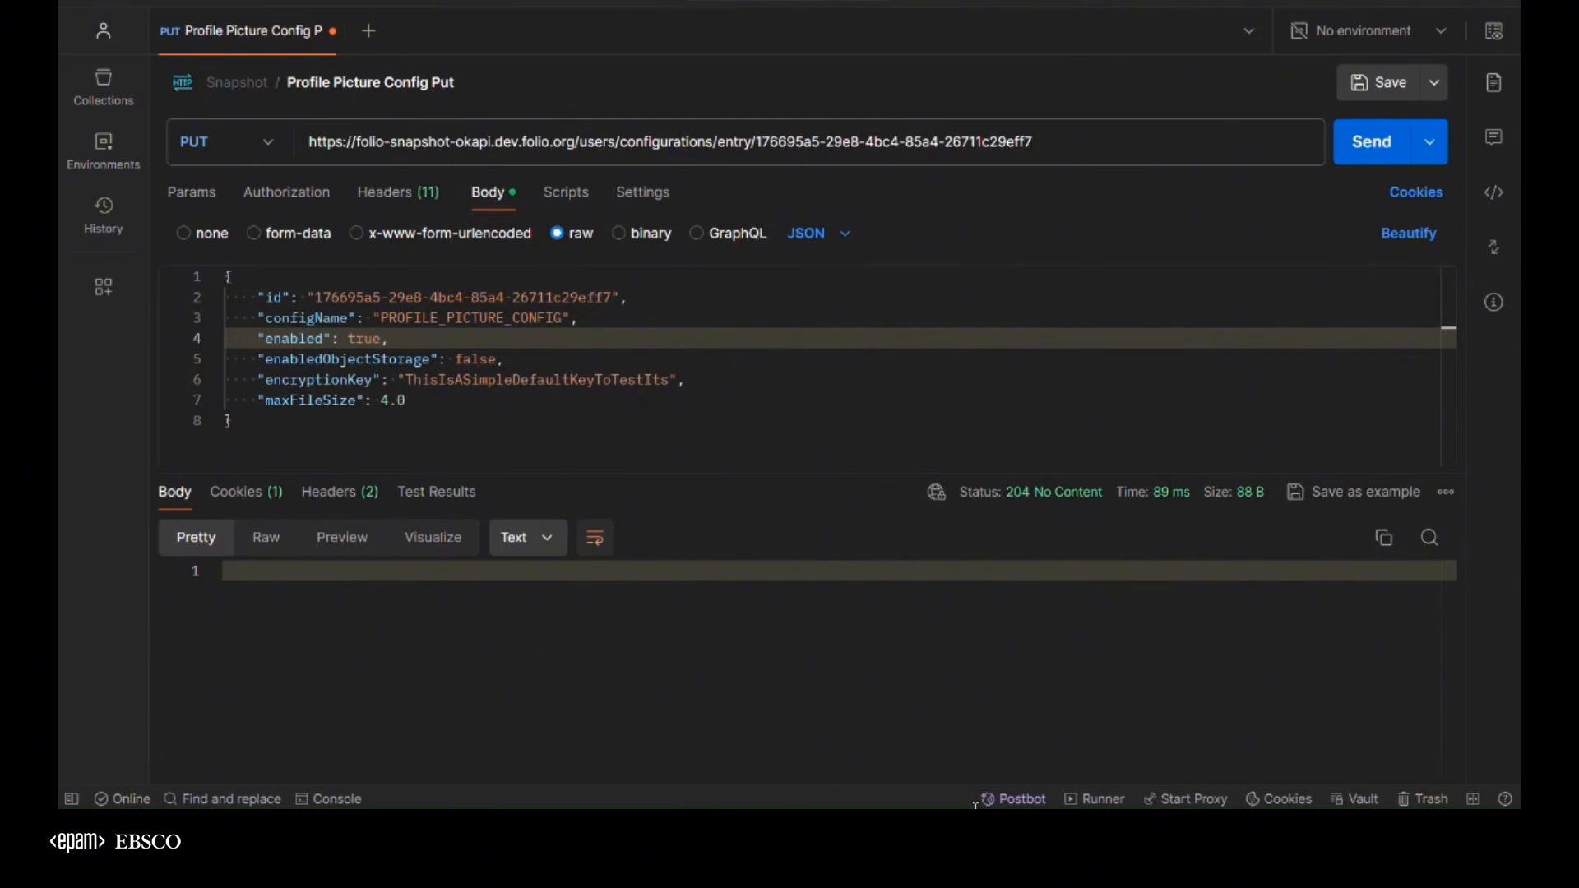
left_click_drag(252, 401, 468, 400)
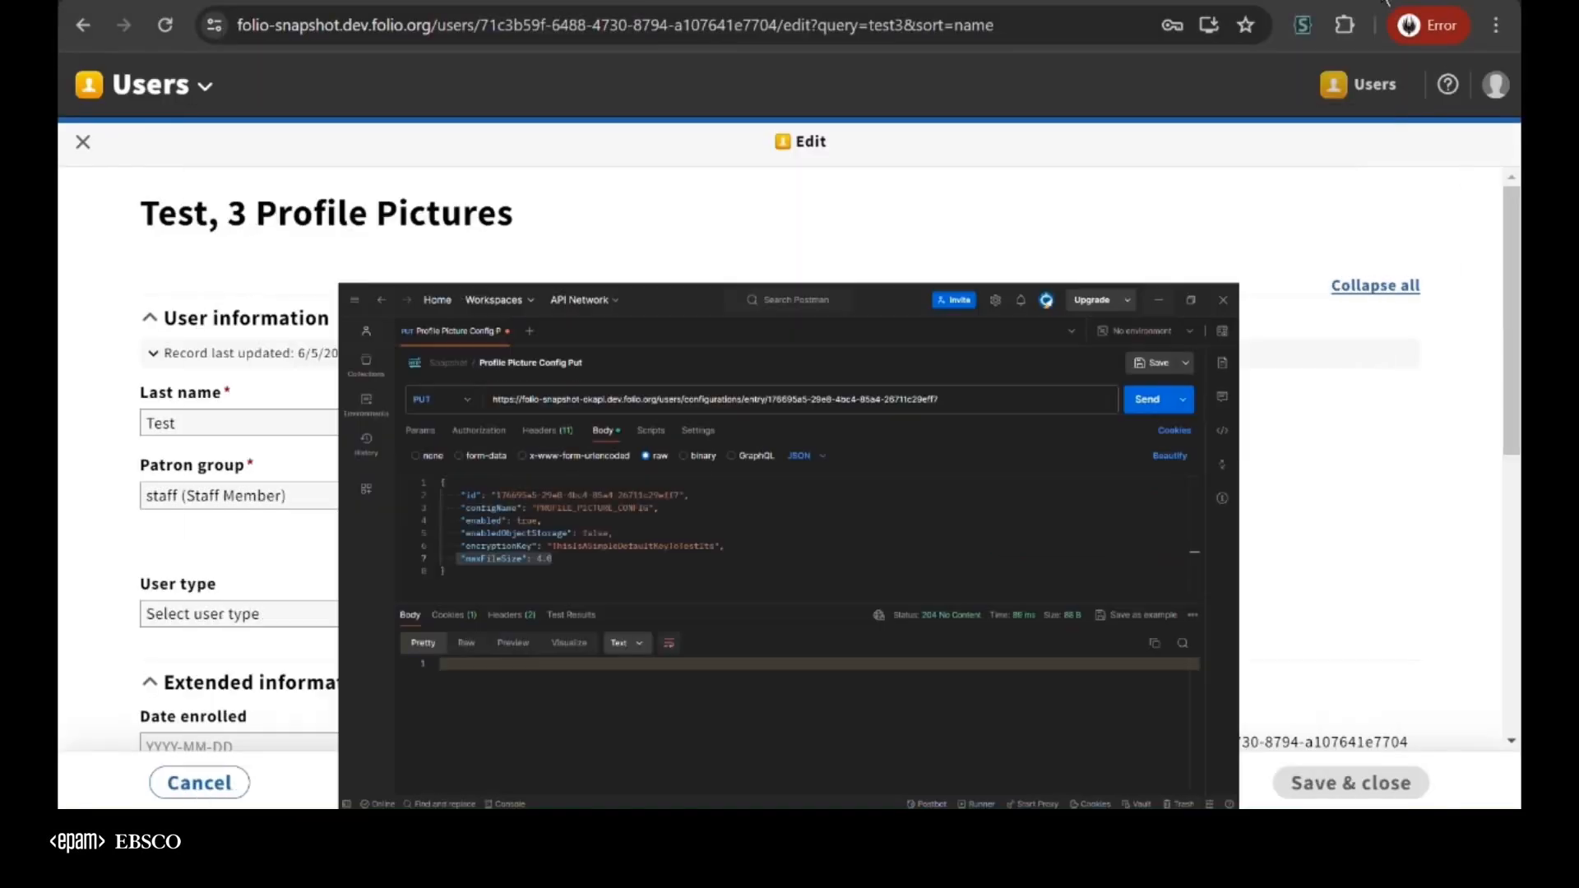
Return to FOLIO and try to load the local file Large File Image Demo.jpg as the test3 profile picture
left_click(1221, 239)
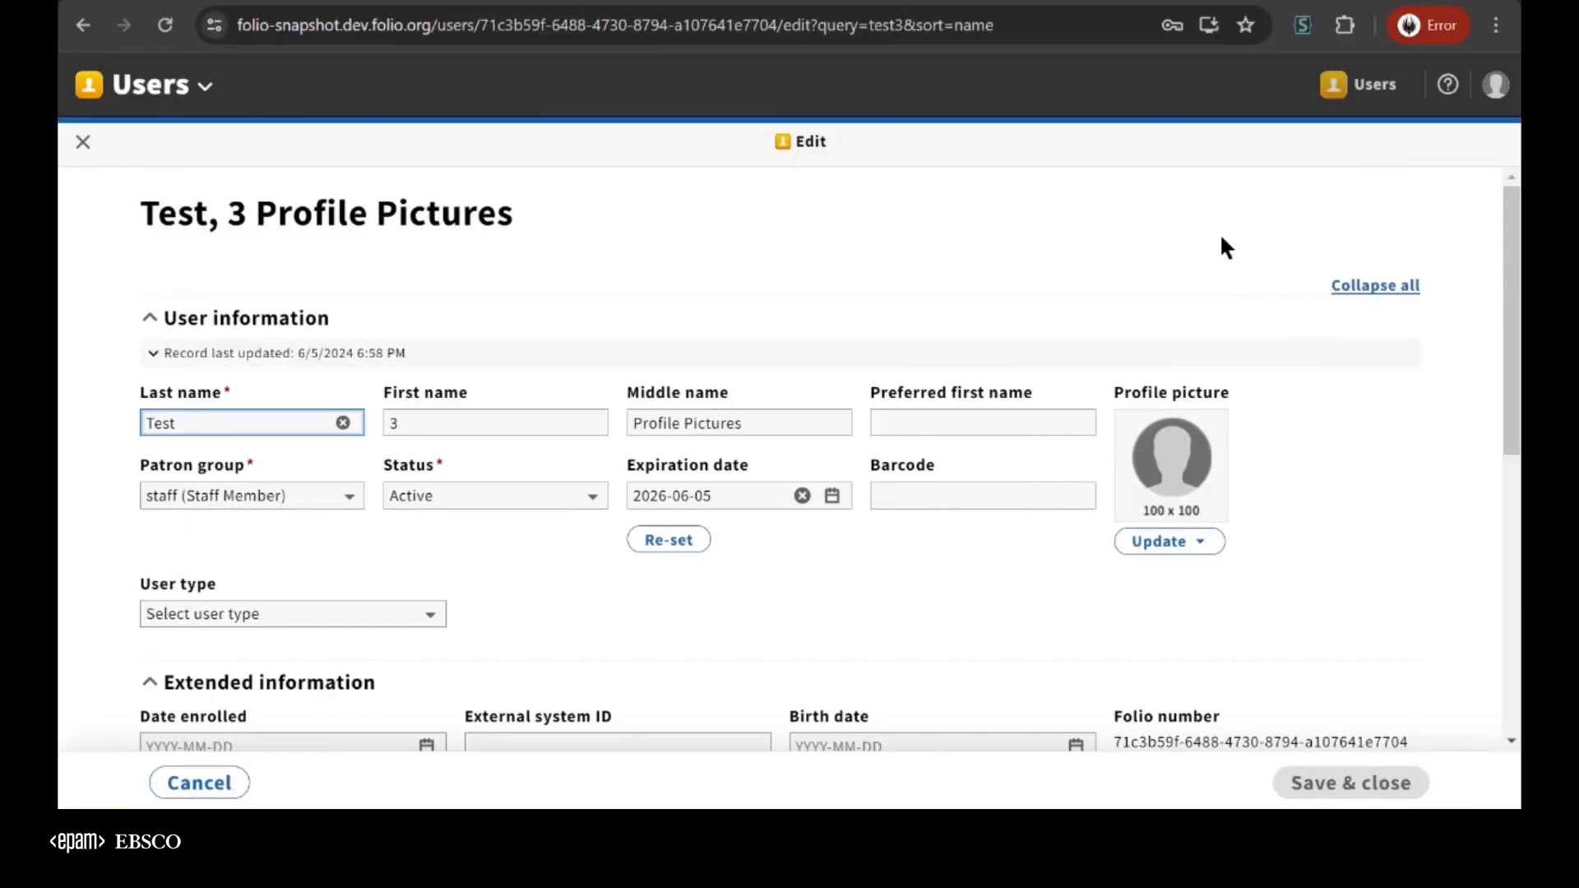
left_click(1152, 541)
left_click(958, 582)
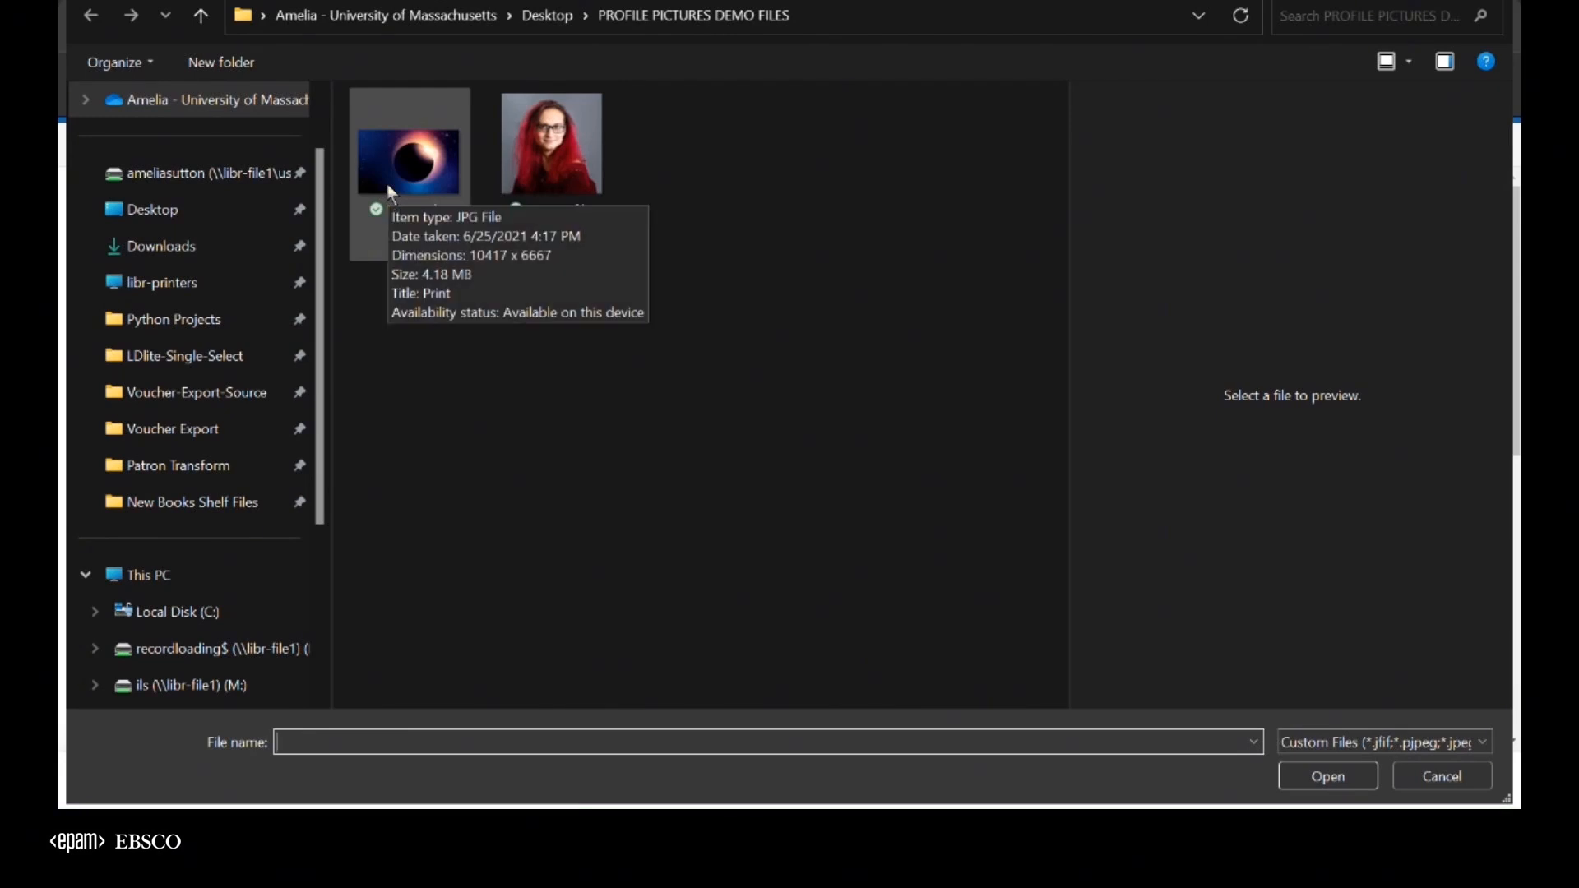
left_click(392, 195)
left_click(1308, 781)
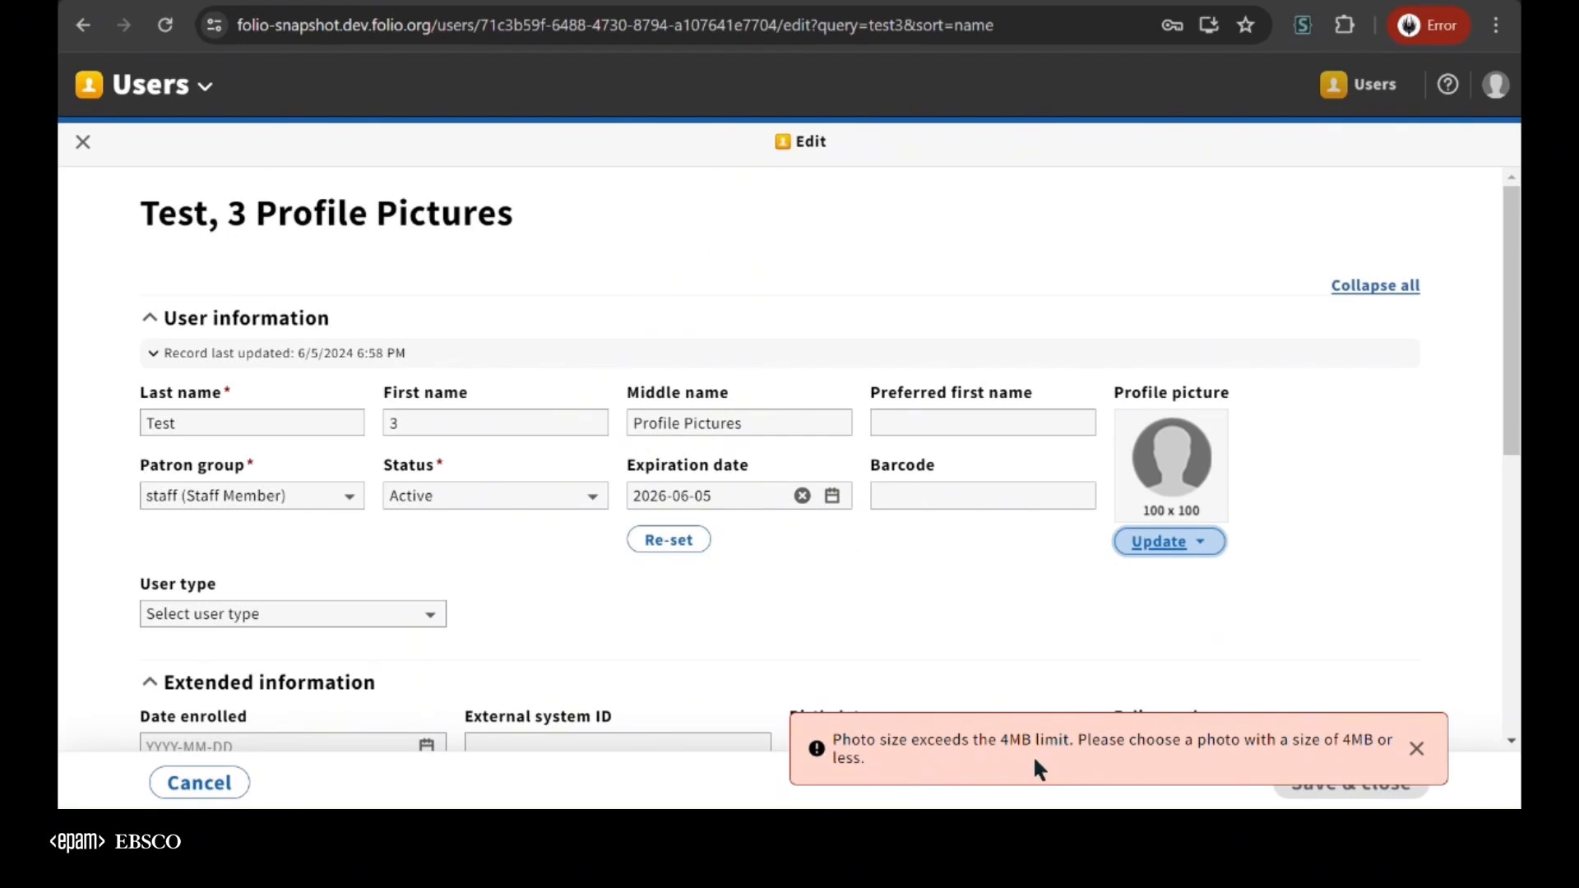
Switch to Postman, set maxFileSize to 5.0 in the profile picture configuration, and send the PUT request
key("alt+Tab")
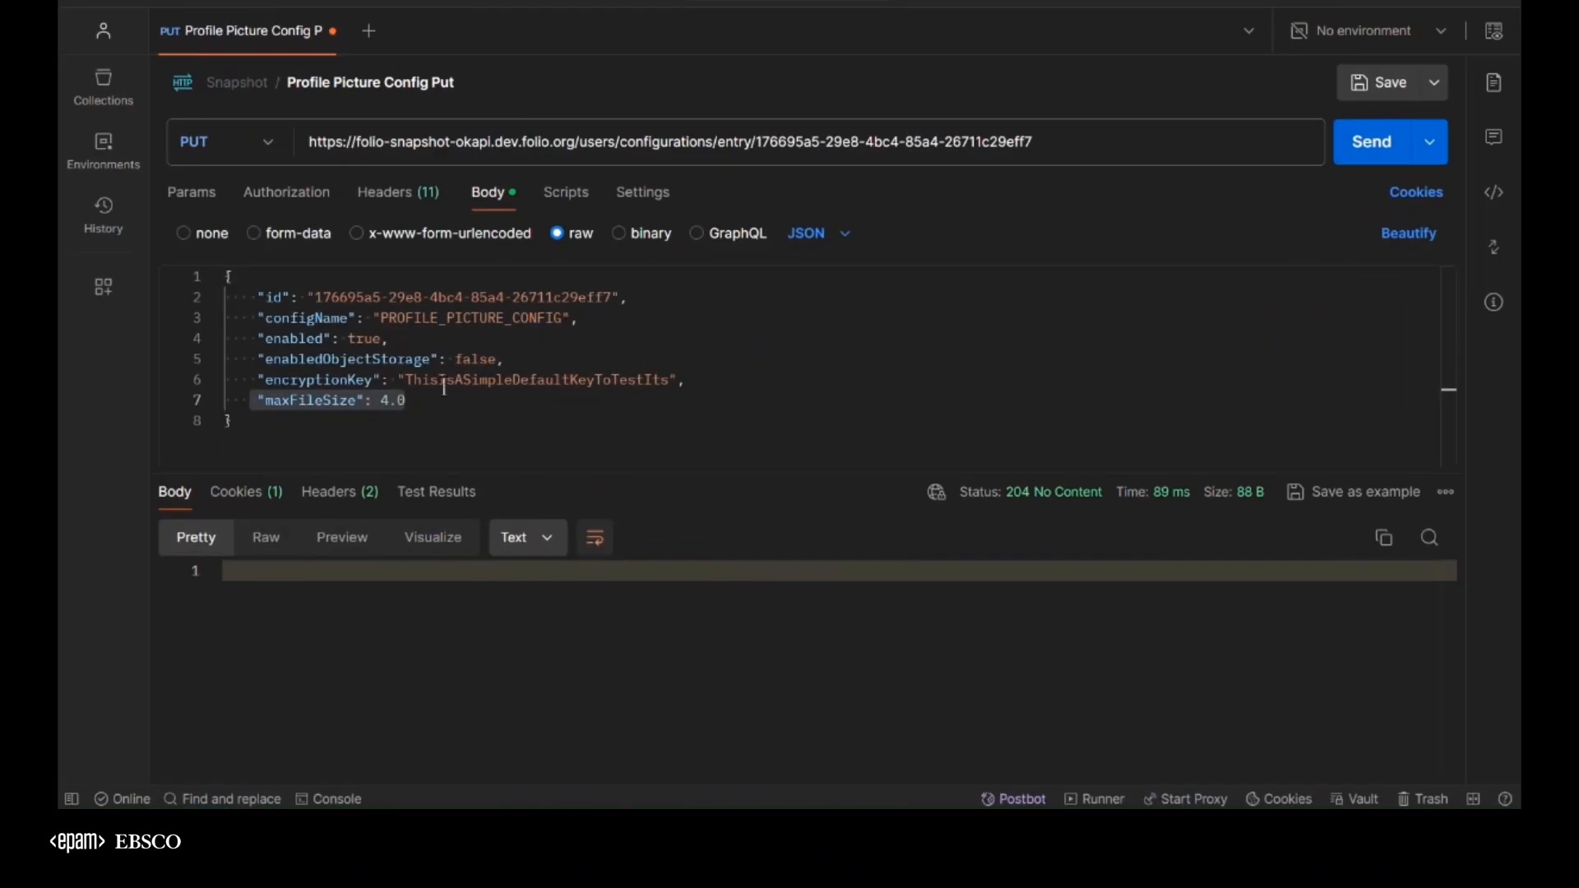
left_click(448, 400)
key("Left")
key("Left")
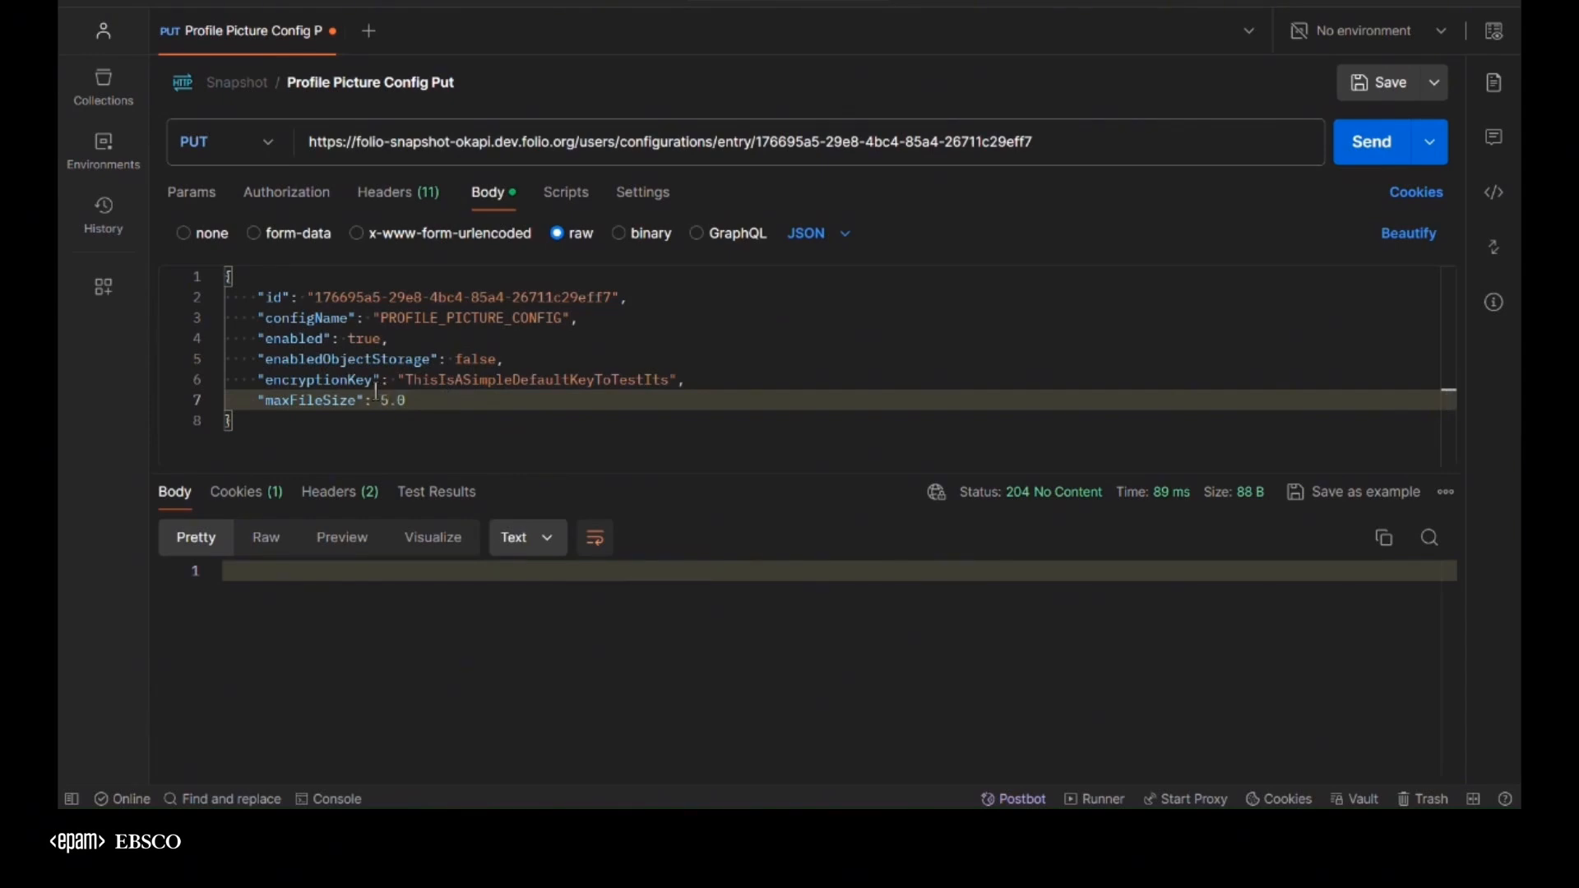
key("BackSpace")
type("5")
key("ctrl+Return")
Switch back to FOLIO, reload the test3 edit page, and load Large File Image Demo.jpg as the profile picture
key("alt+Tab")
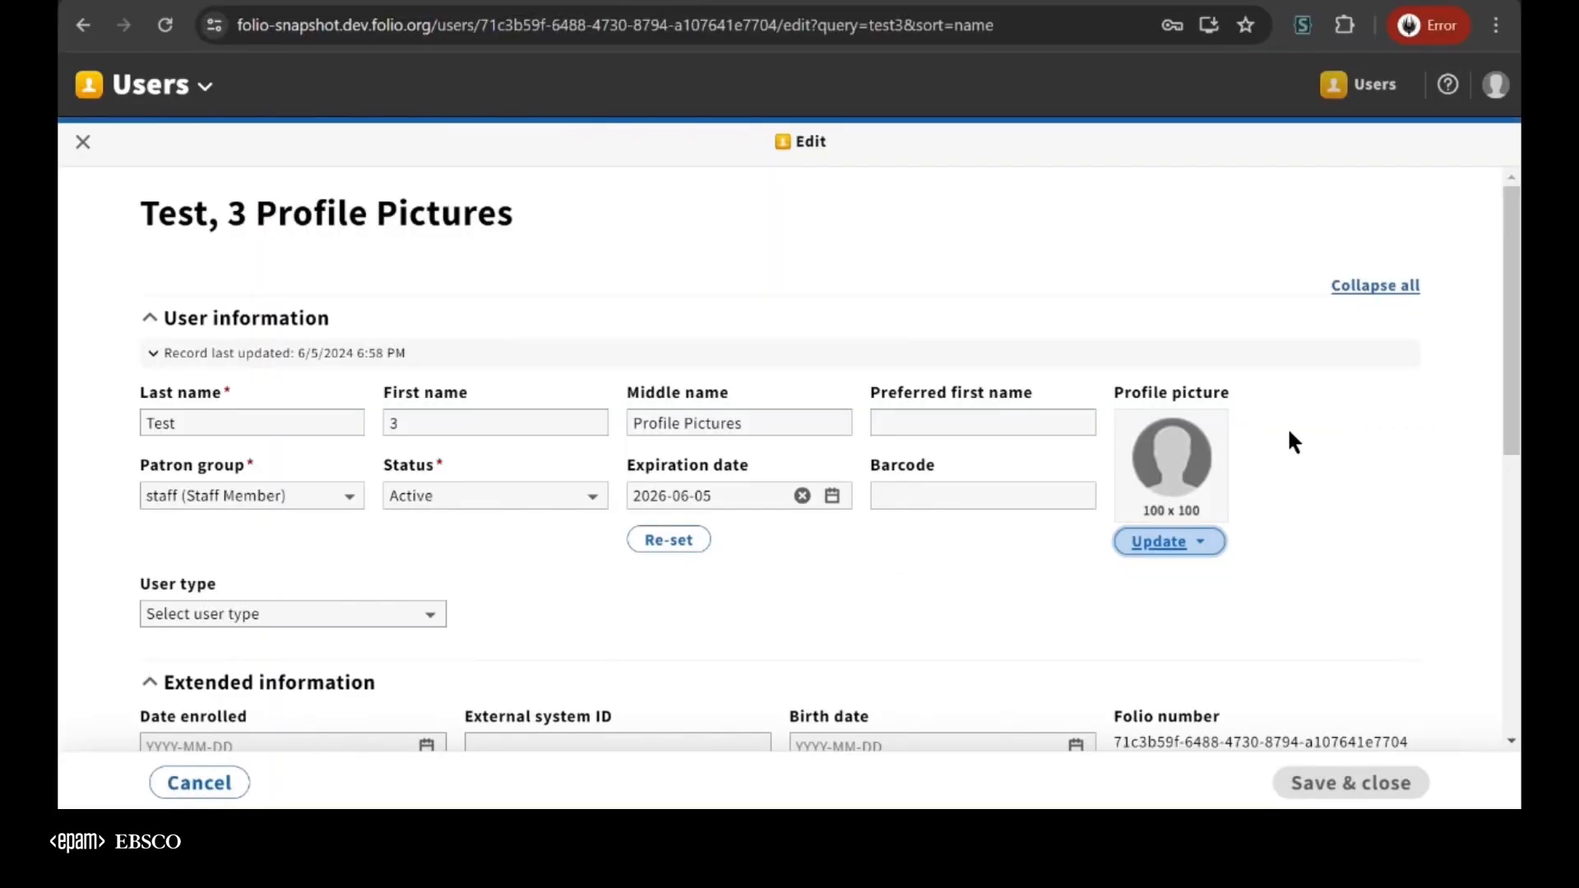
key("F5")
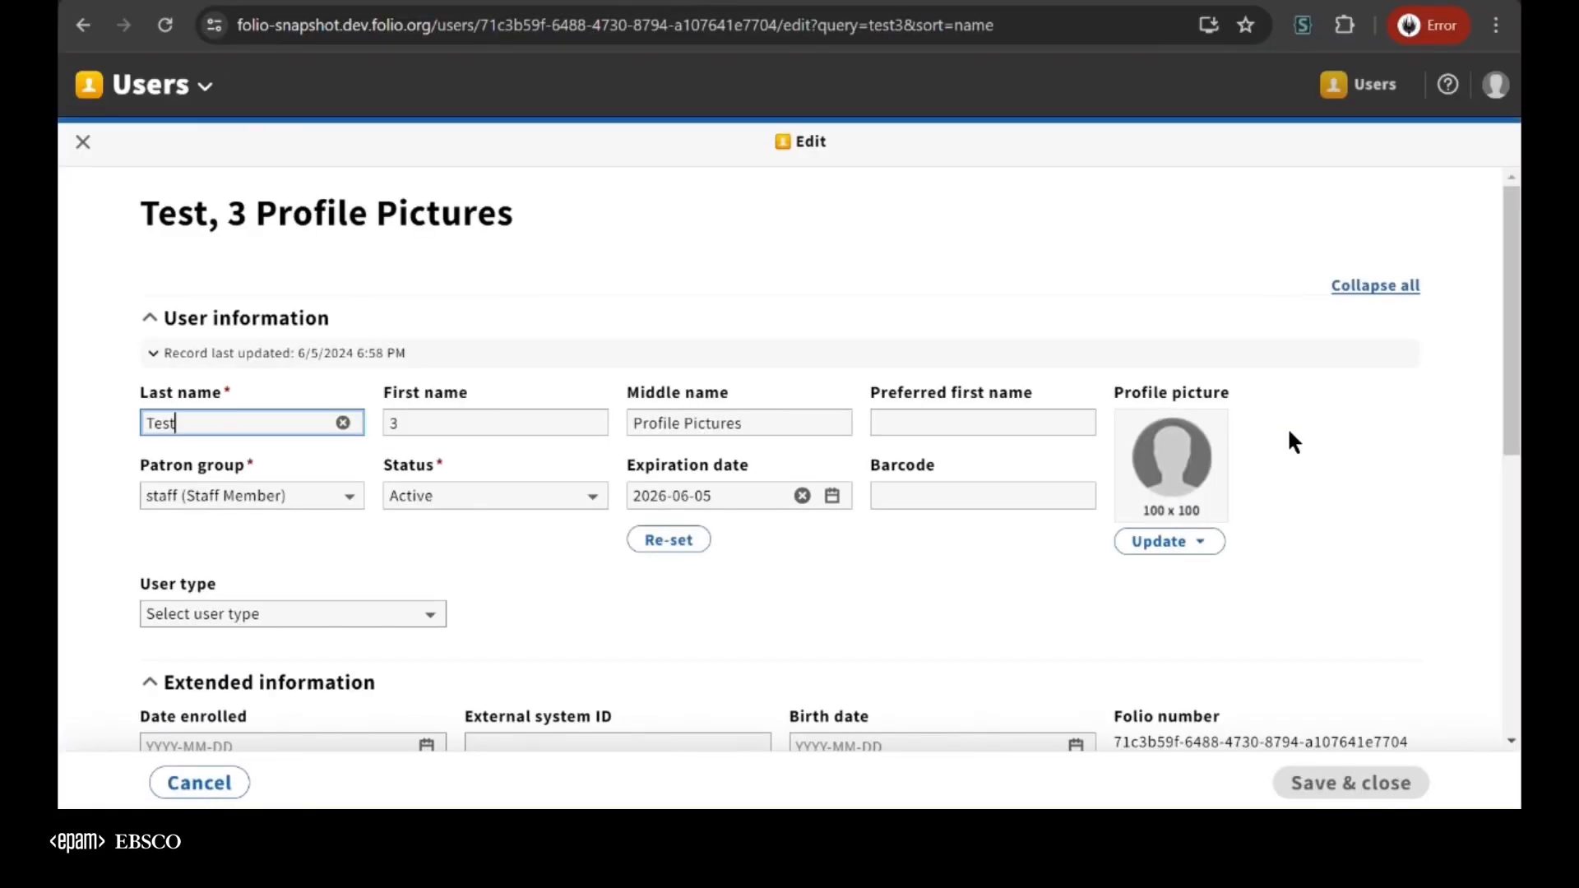
left_click(1168, 542)
left_click(1067, 577)
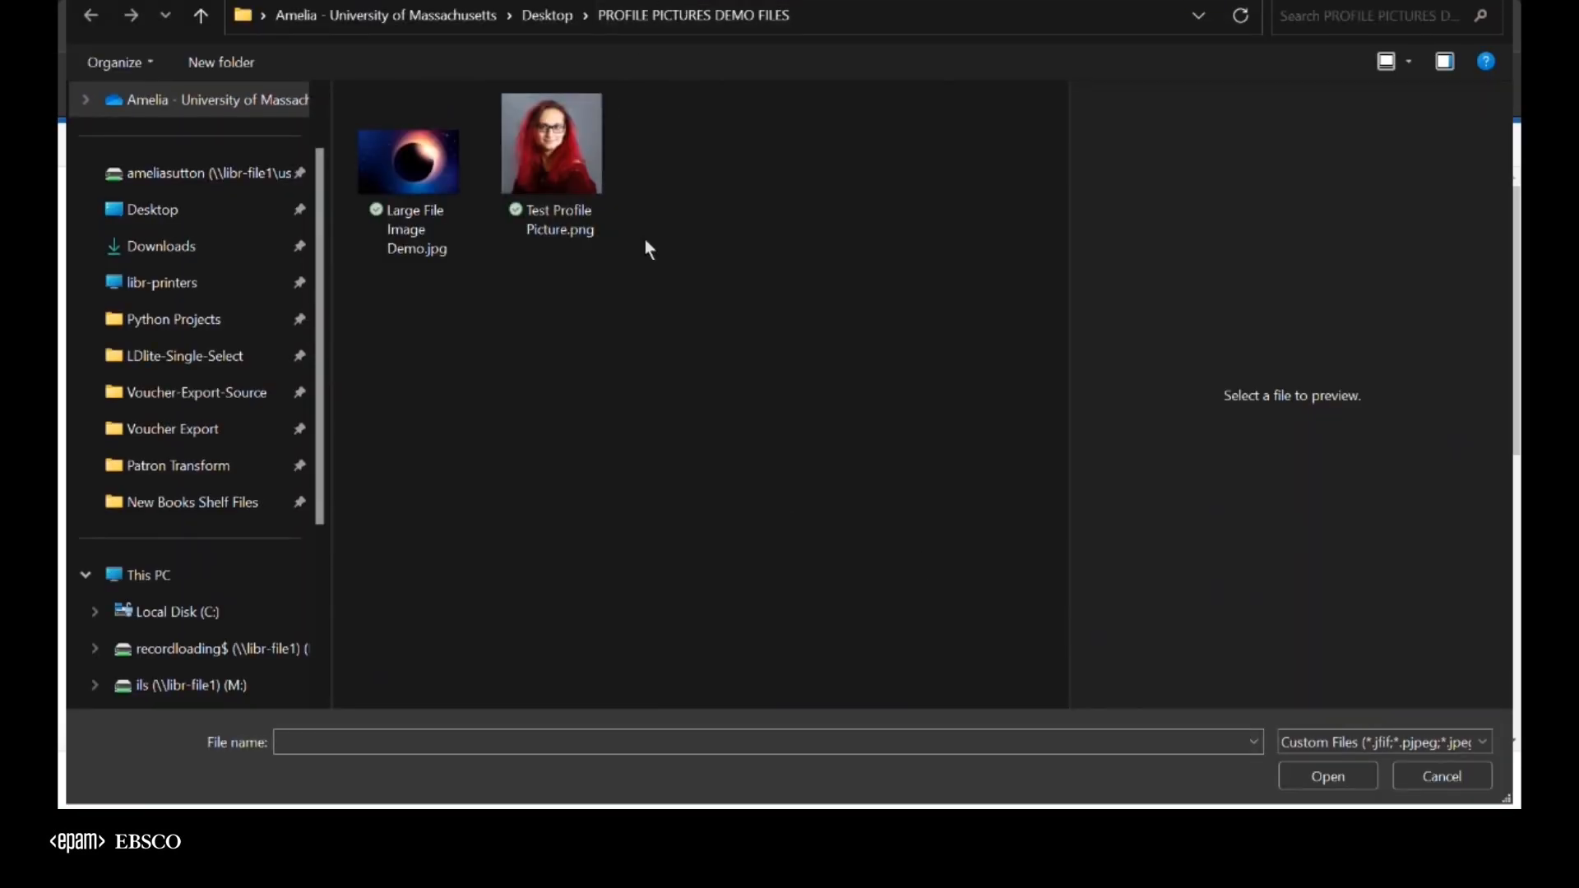
double_click(412, 186)
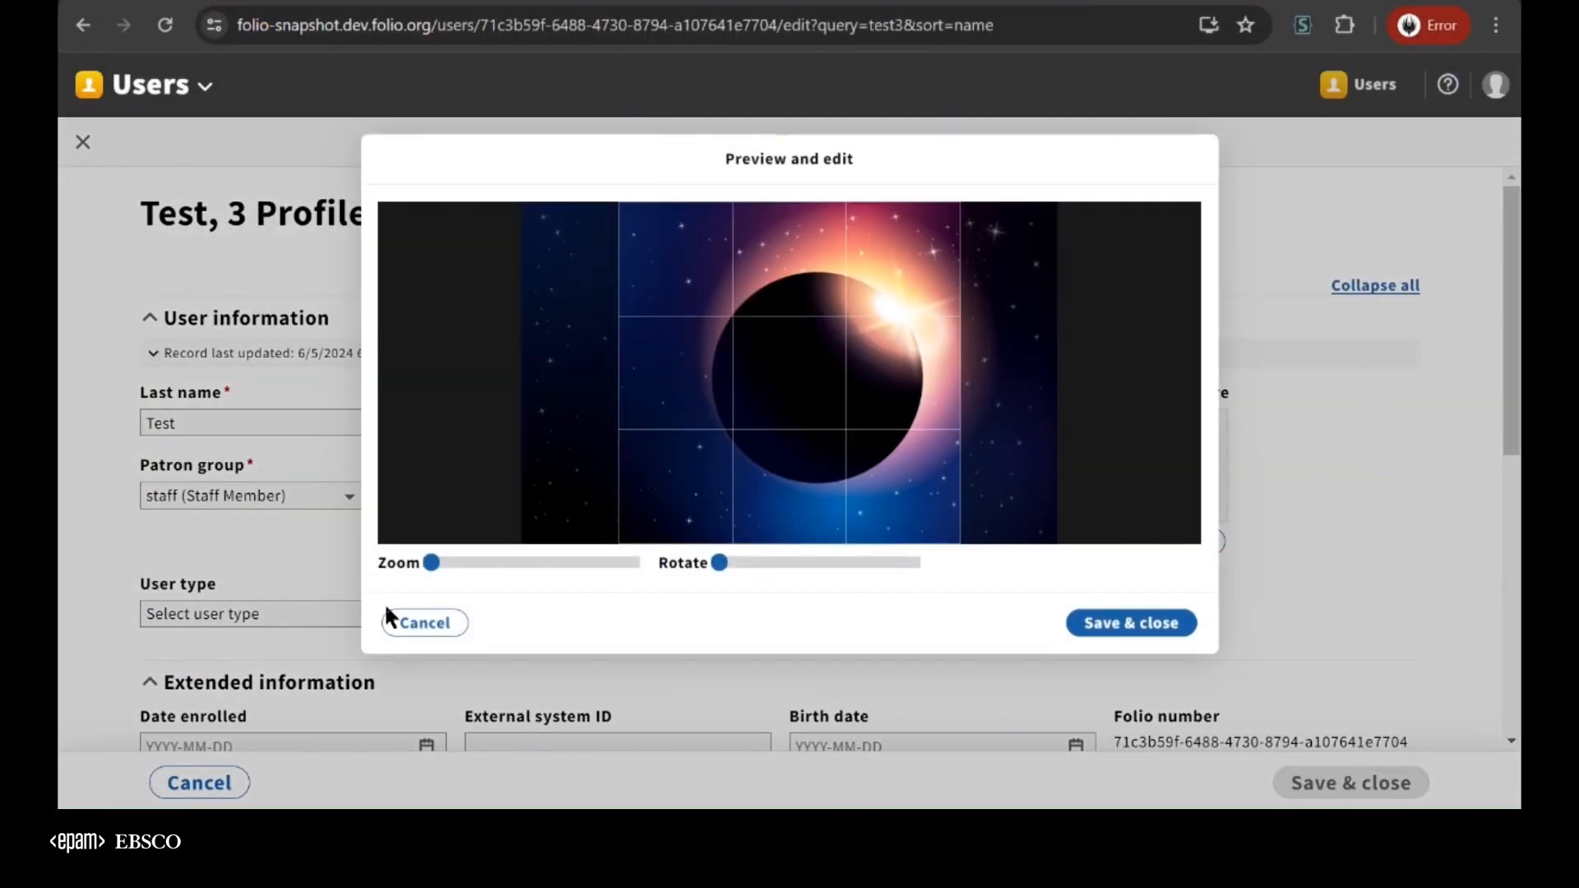
Adjust the zoom of the eclipse picture in the crop, and save the picture and the user record
left_click_drag(432, 569, 355, 546)
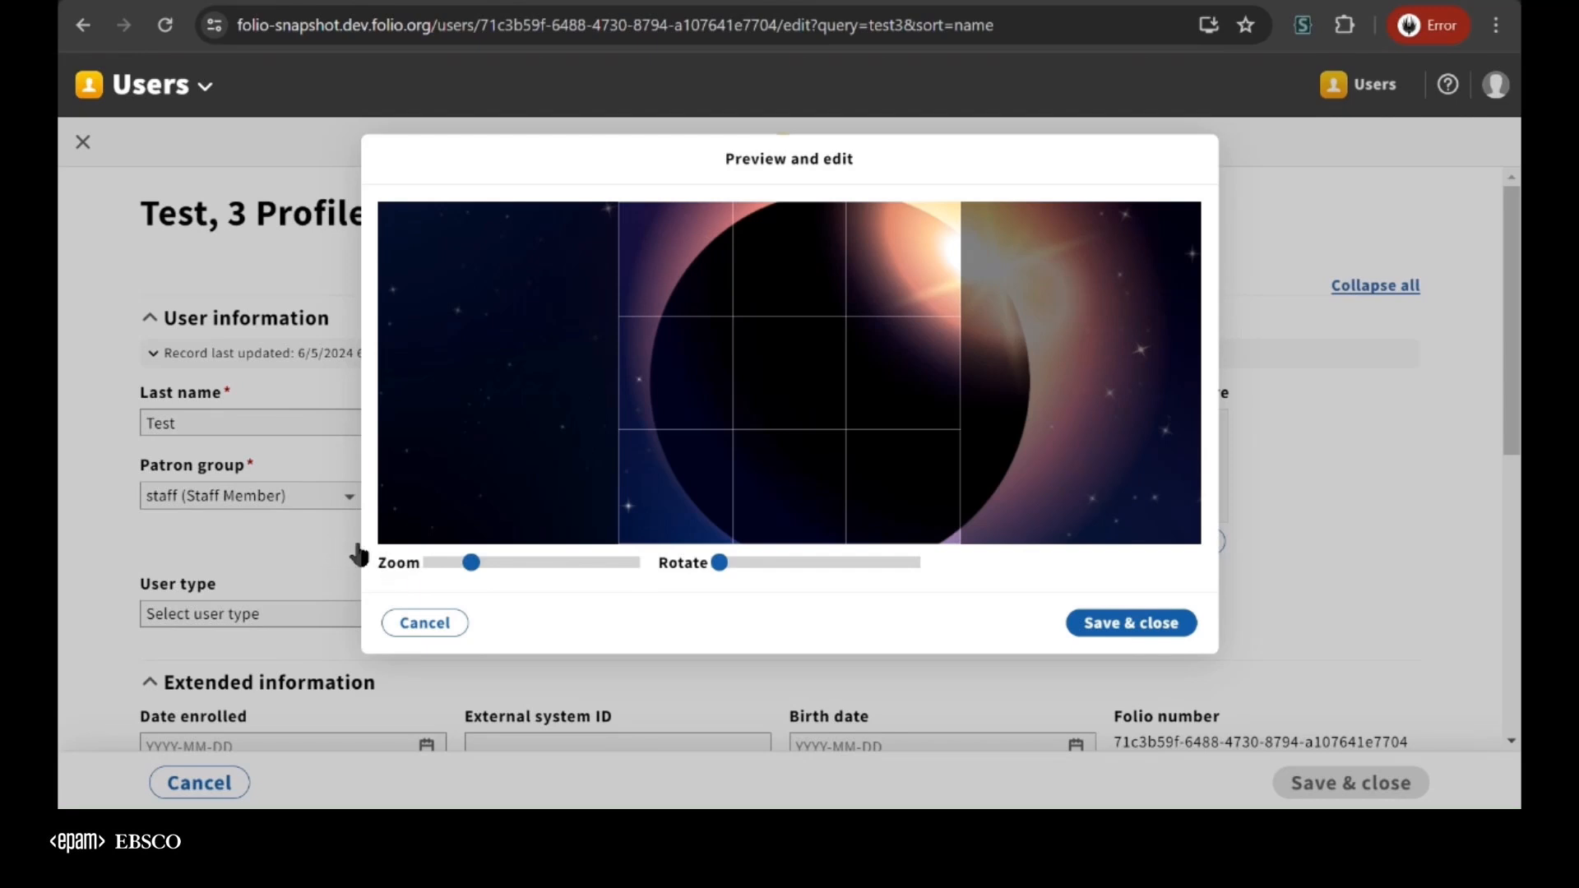
left_click(1156, 623)
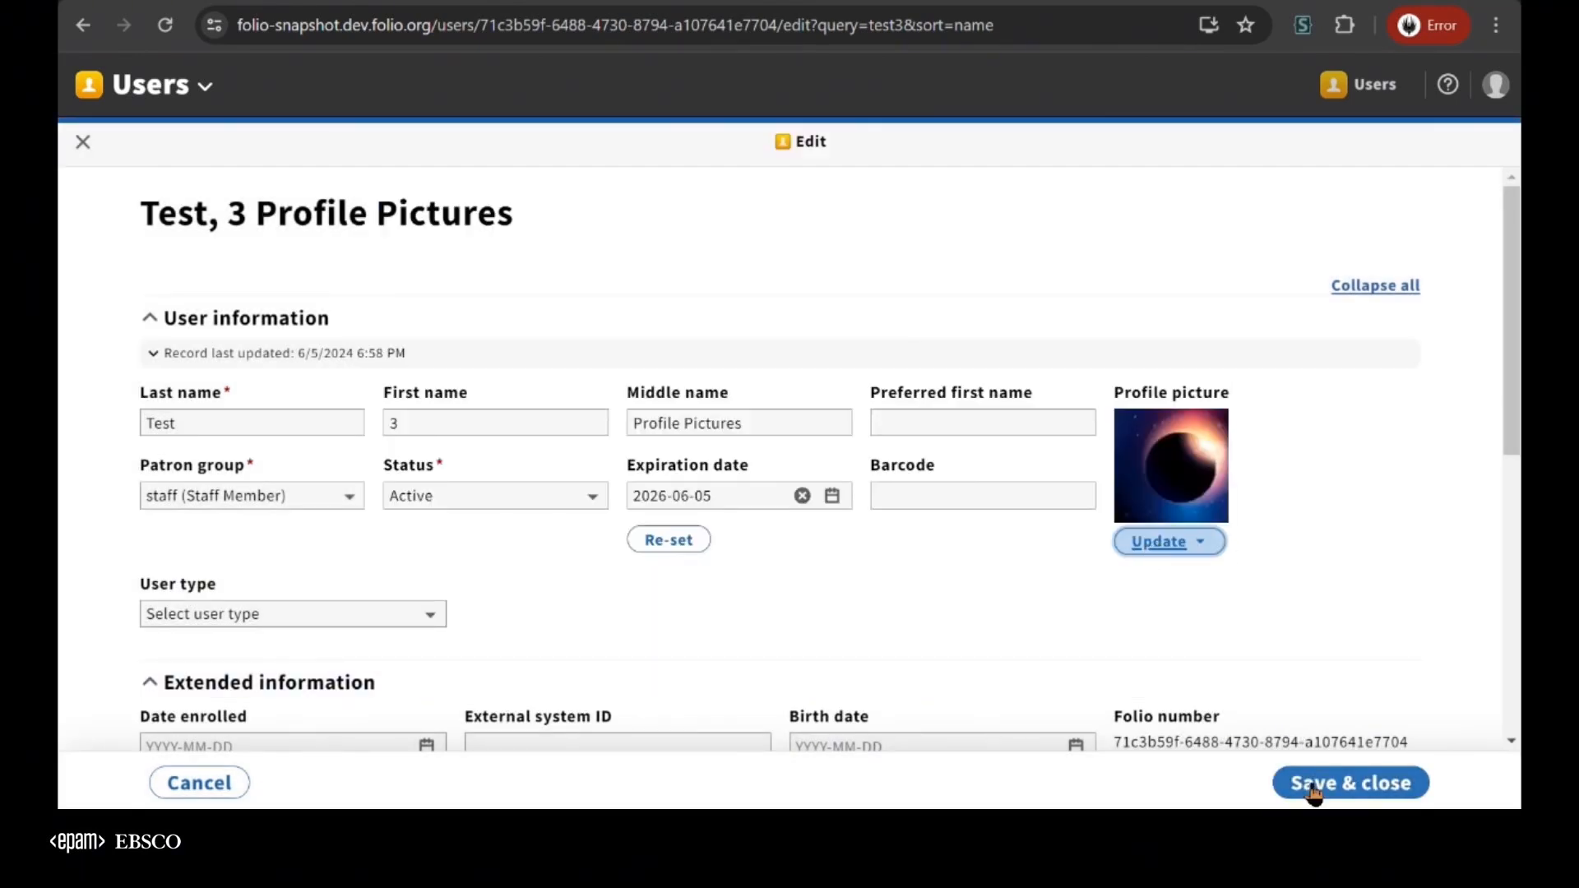
left_click(1311, 786)
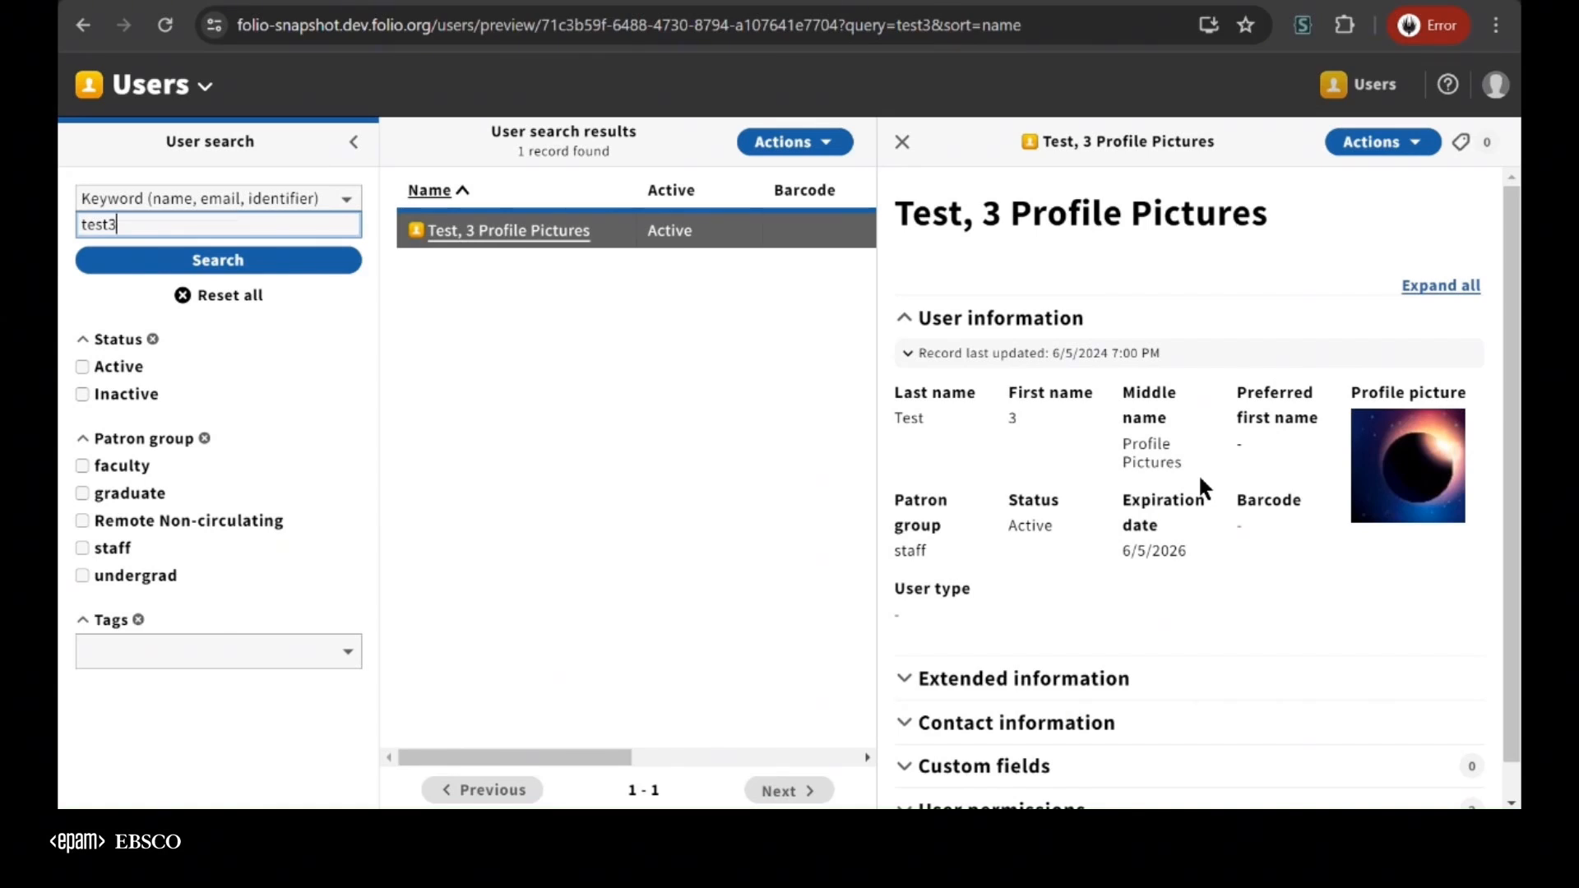
Log out and log in as test6 using the saved account password
left_click(1496, 85)
left_click(1271, 170)
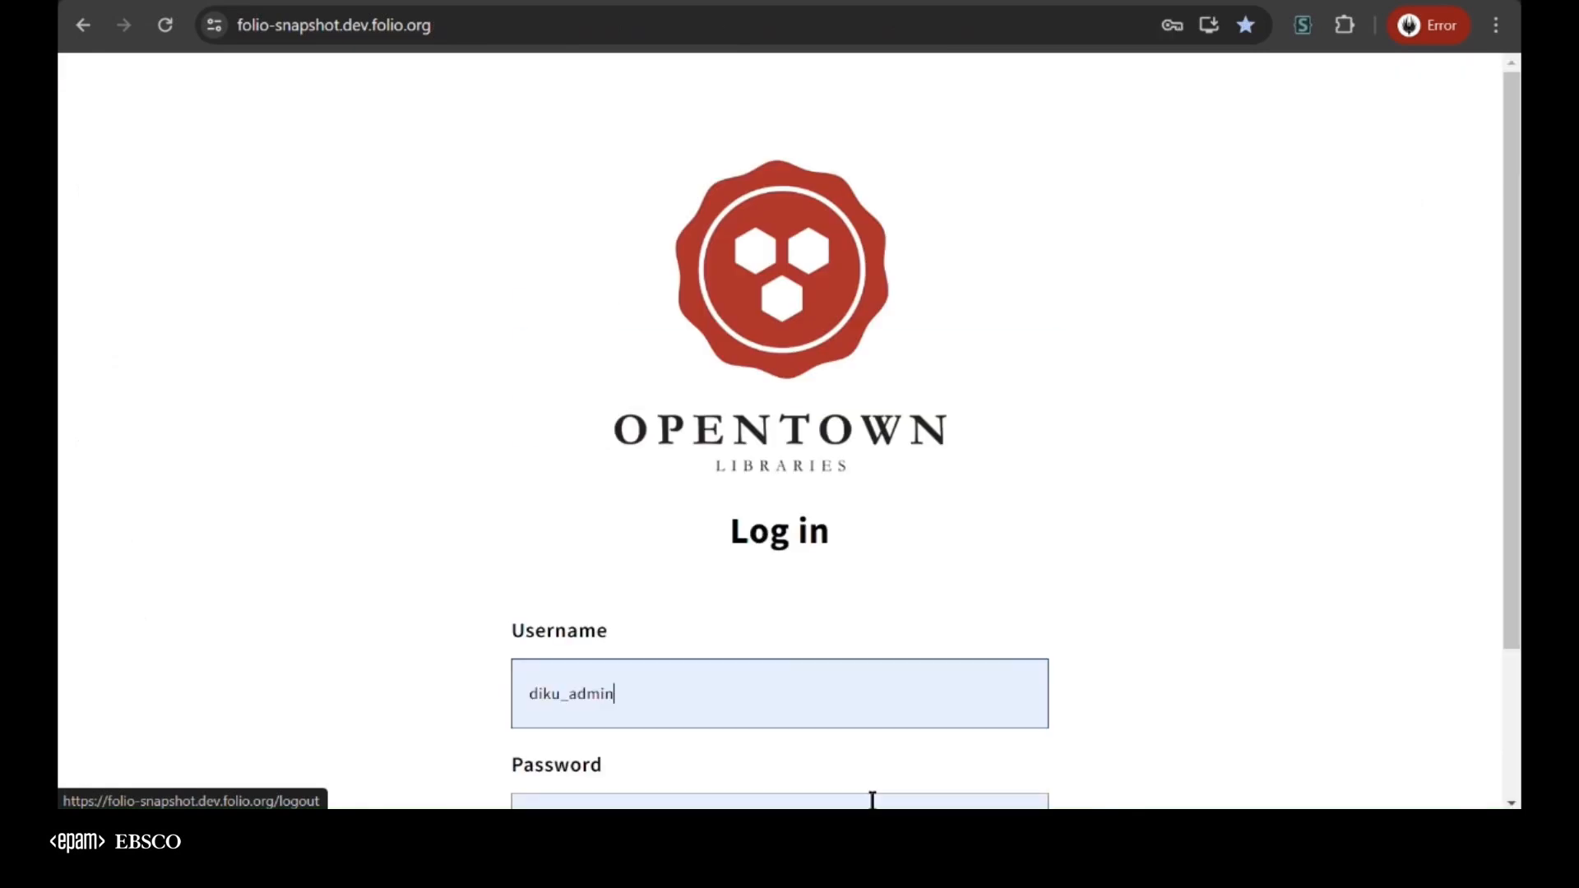
left_click(730, 691)
left_click(707, 580)
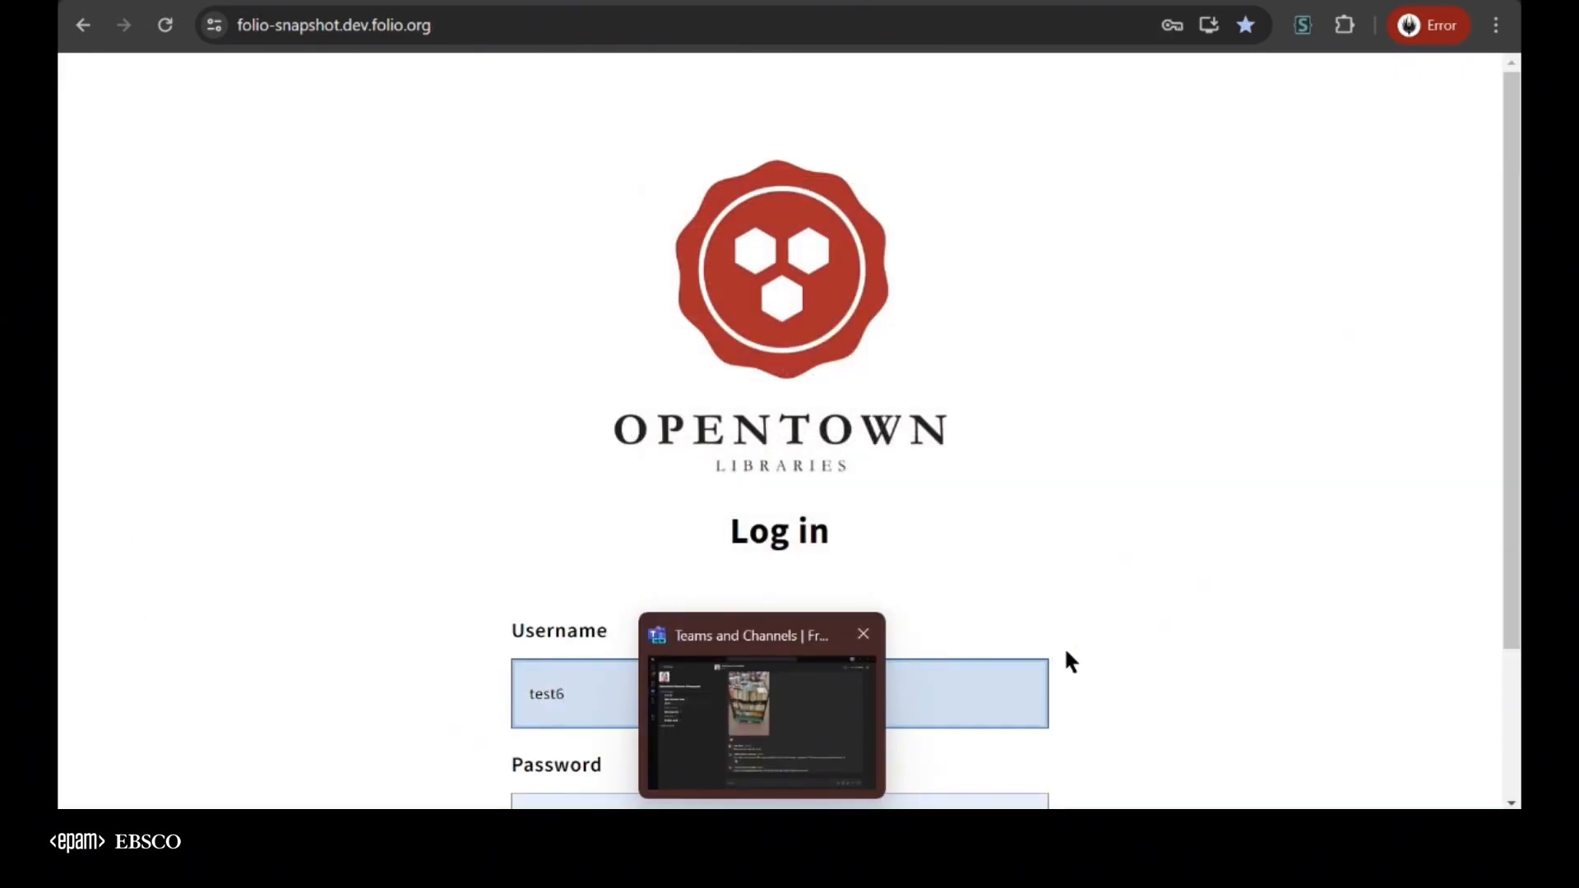
scroll(1137, 650, "down", 2)
left_click(846, 732)
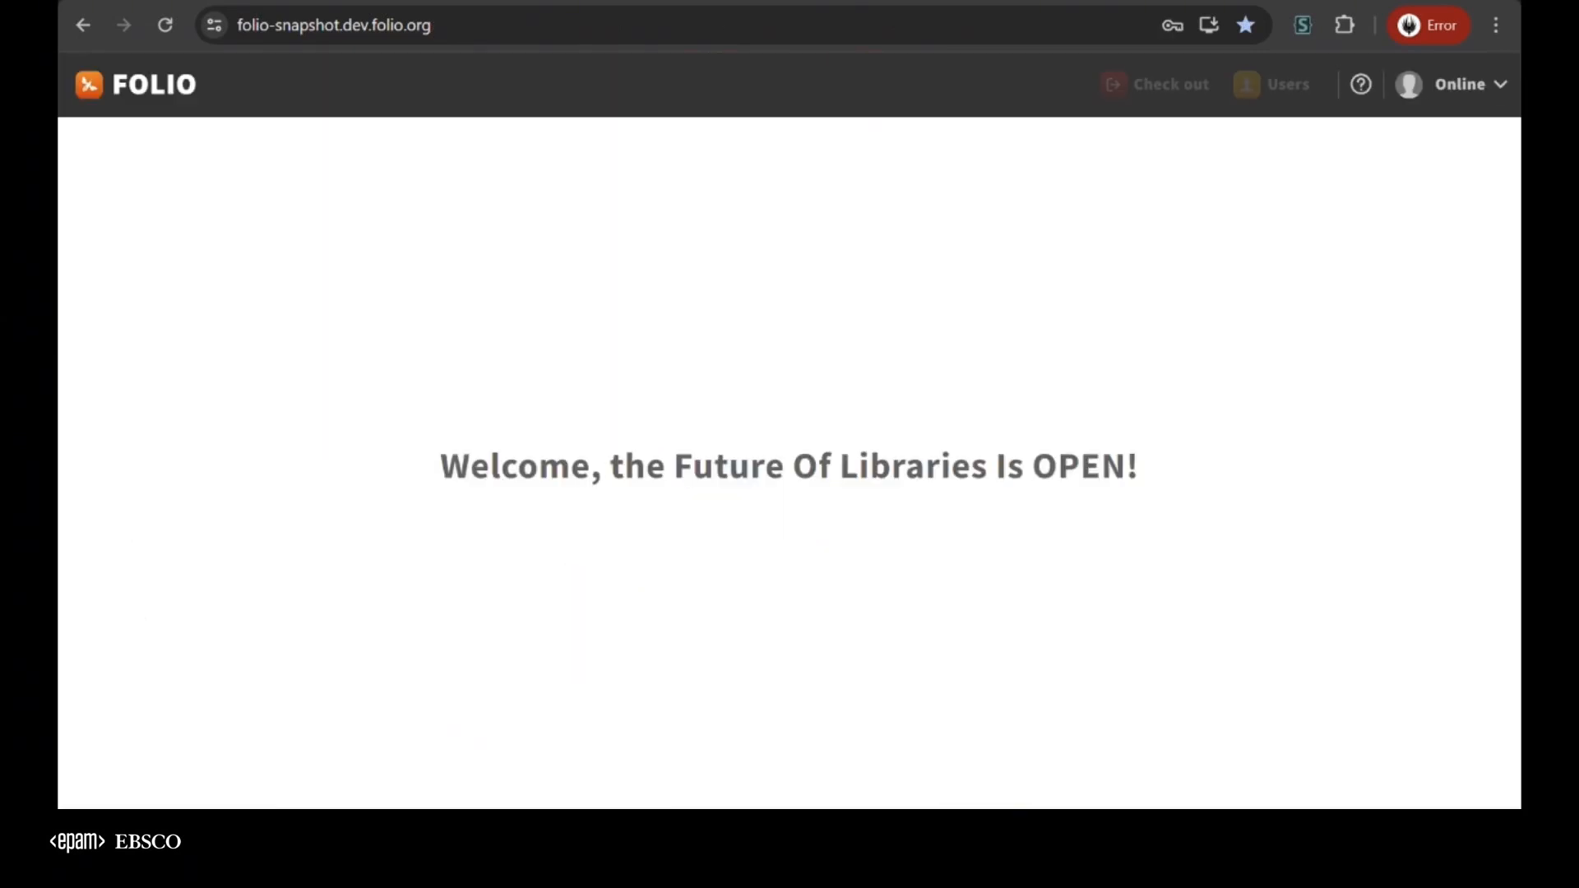
Search the Users app for test6 and expand that record's User permissions to examine the assigned permissions
left_click(1280, 92)
type("test6")
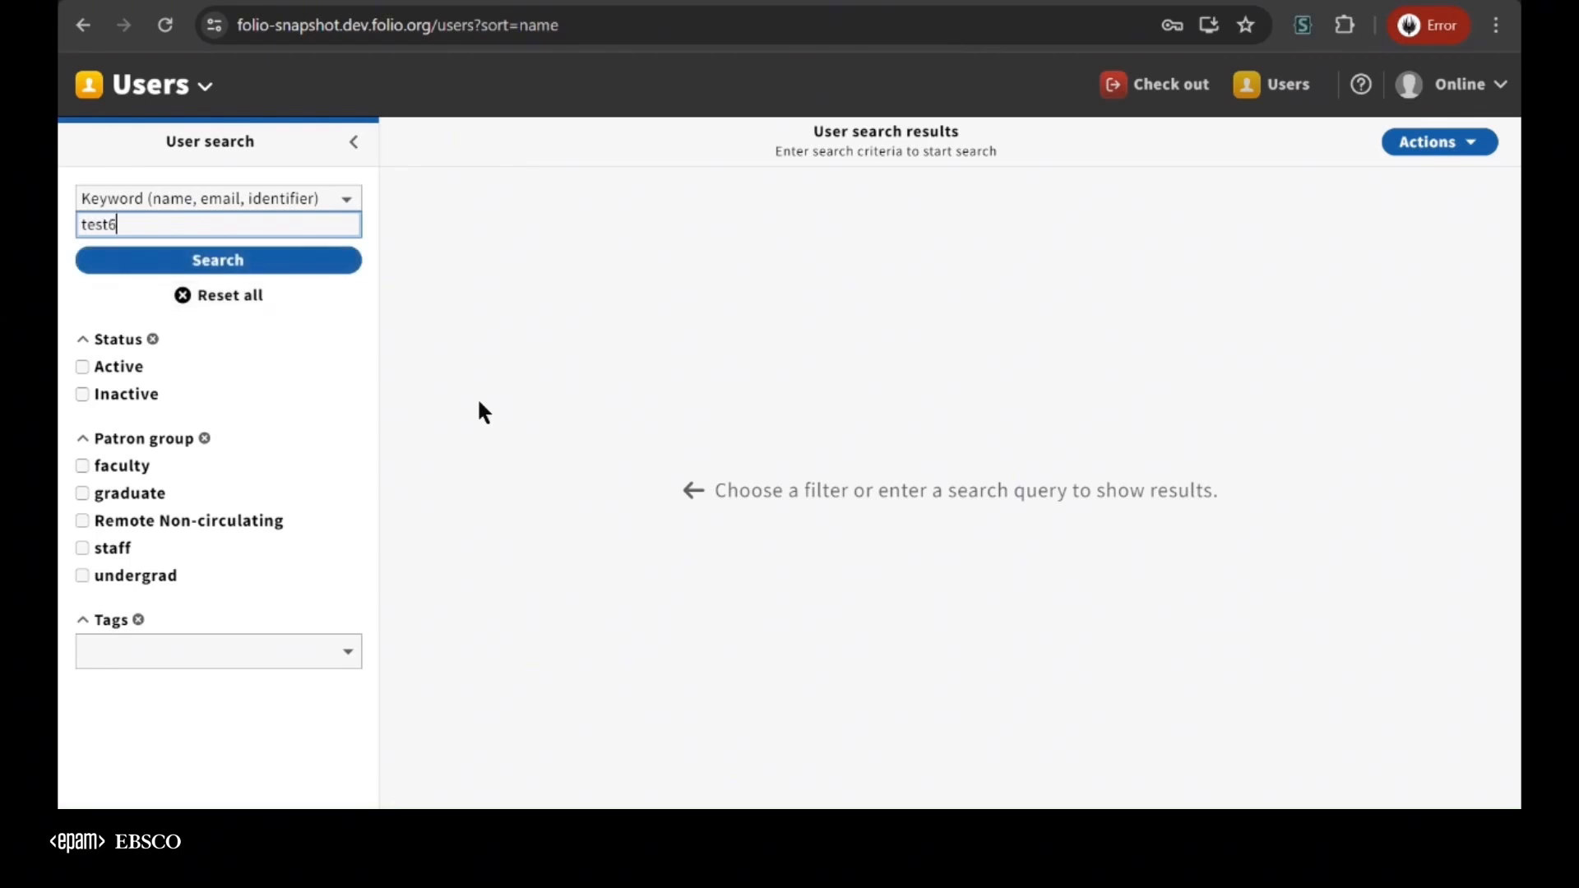
key("Return")
scroll(1138, 564, "down", 1)
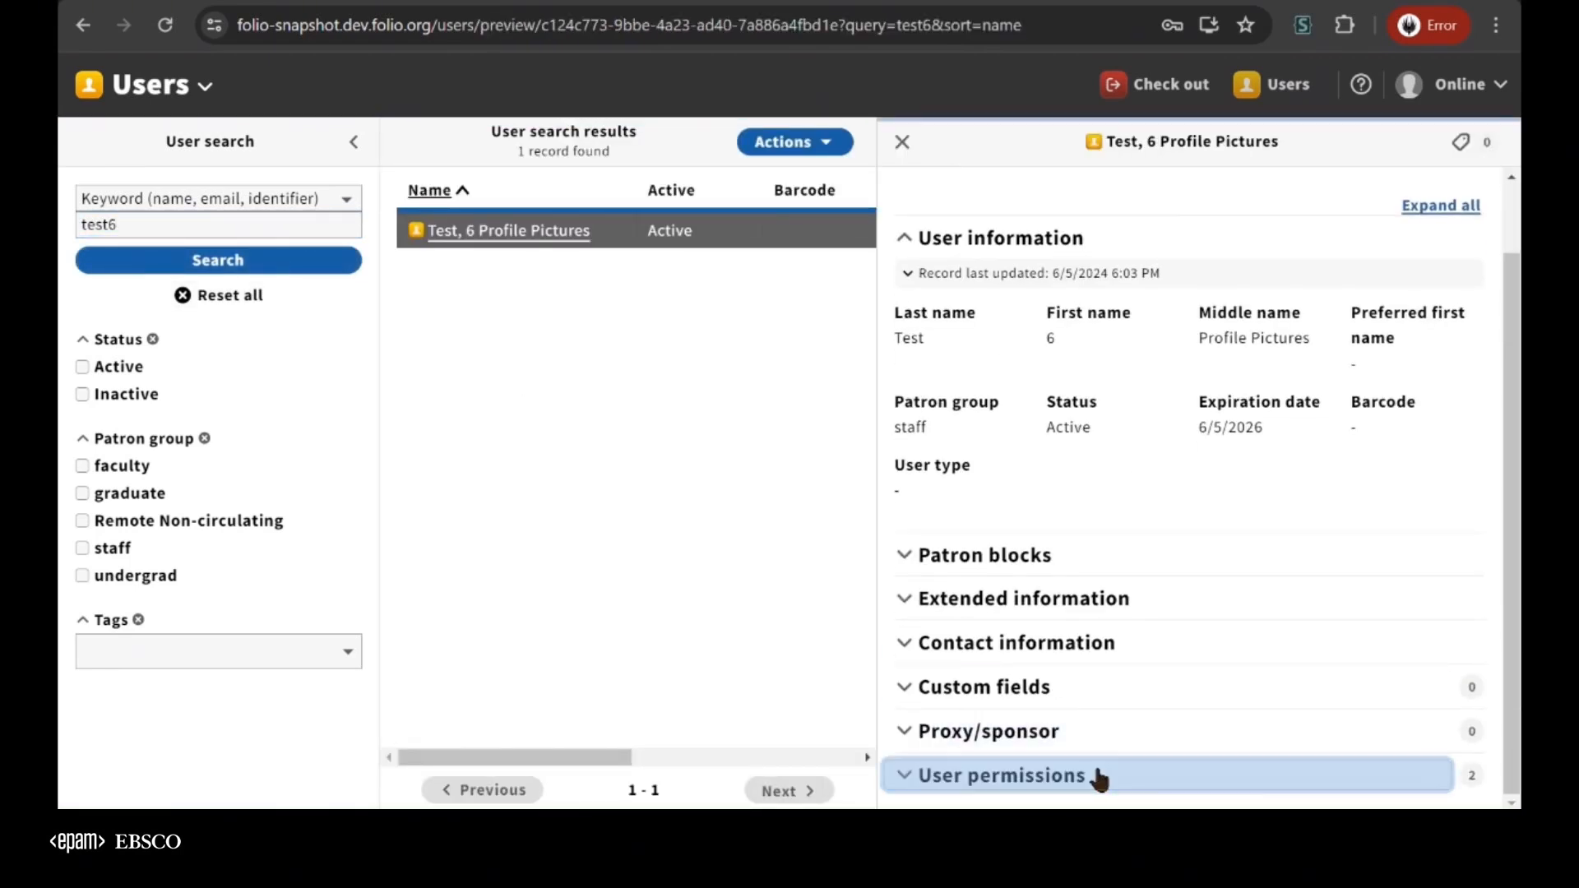
left_click(1096, 776)
scroll(1119, 781, "down", 1)
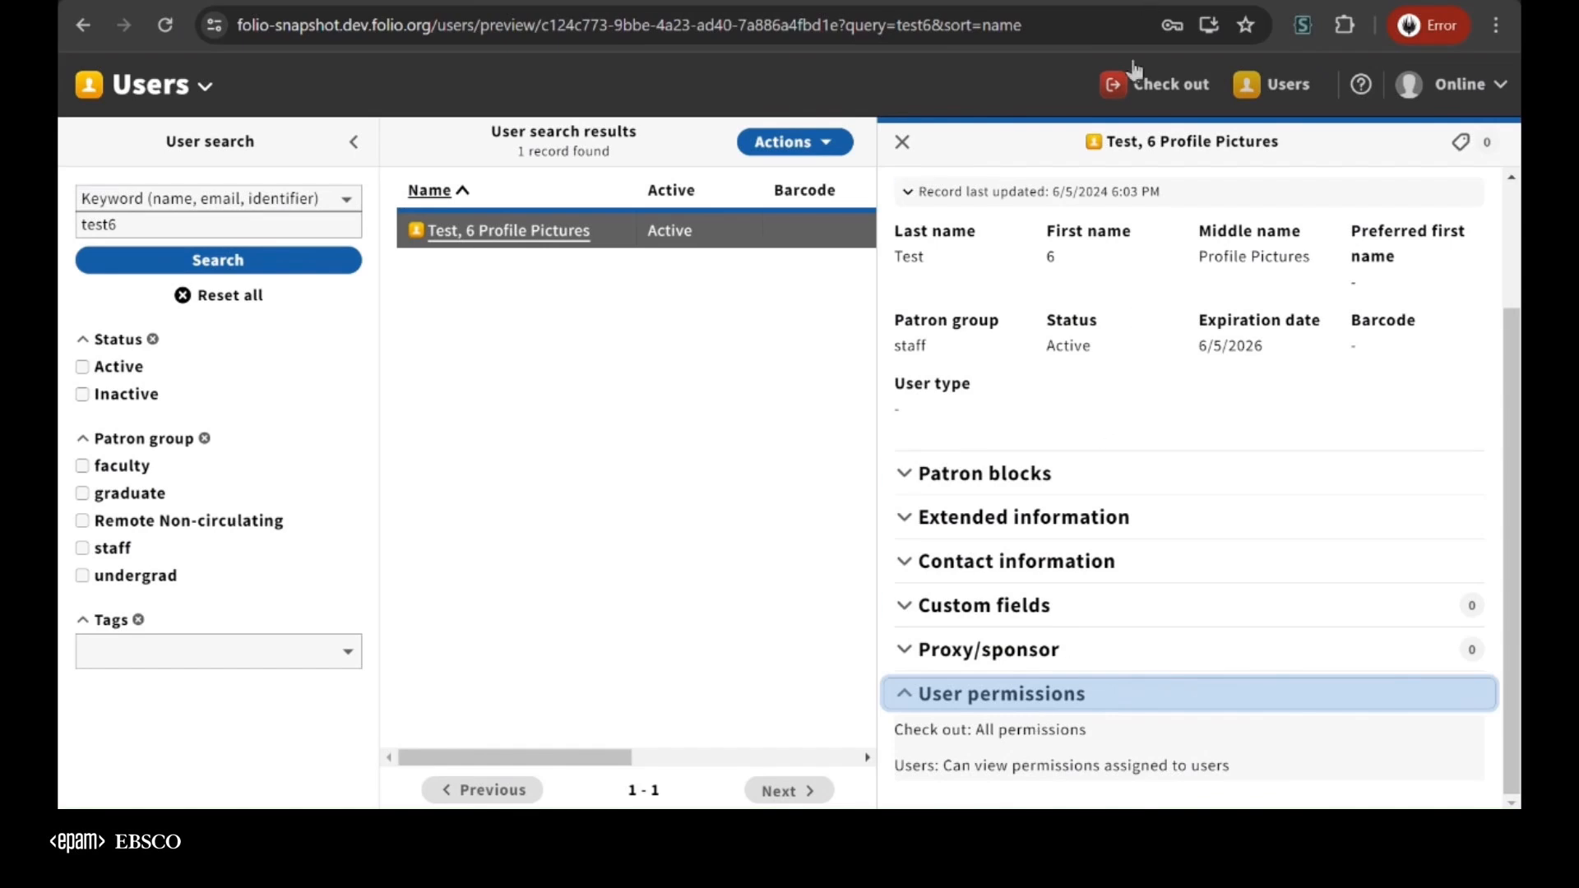
Open the Check out app and load the patron with barcode test5 as the borrower
left_click(1127, 97)
type("test5")
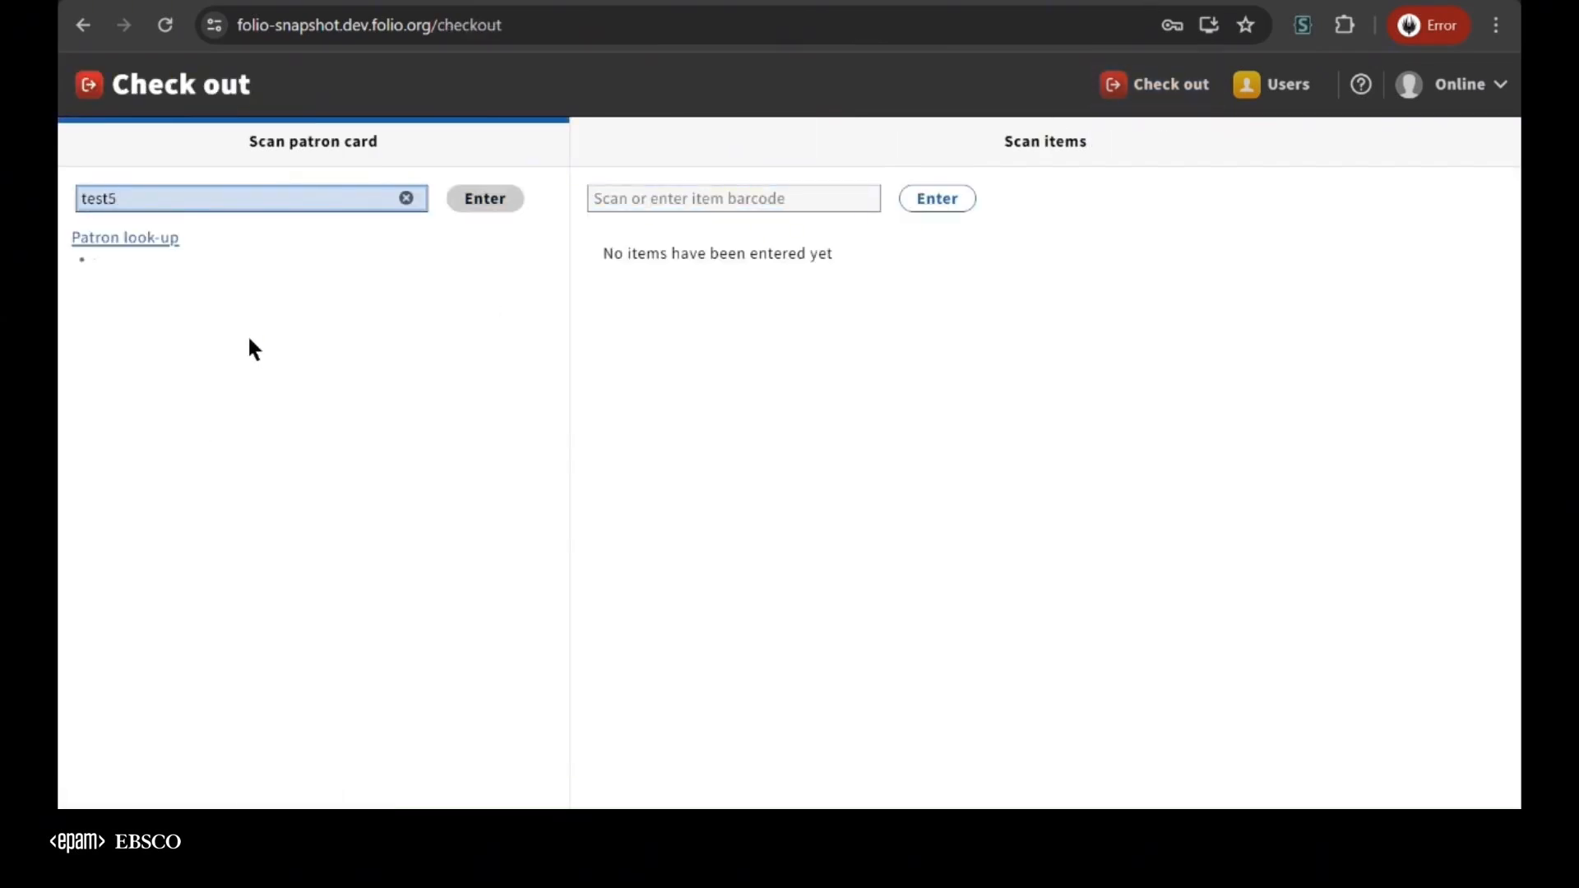
key("Return")
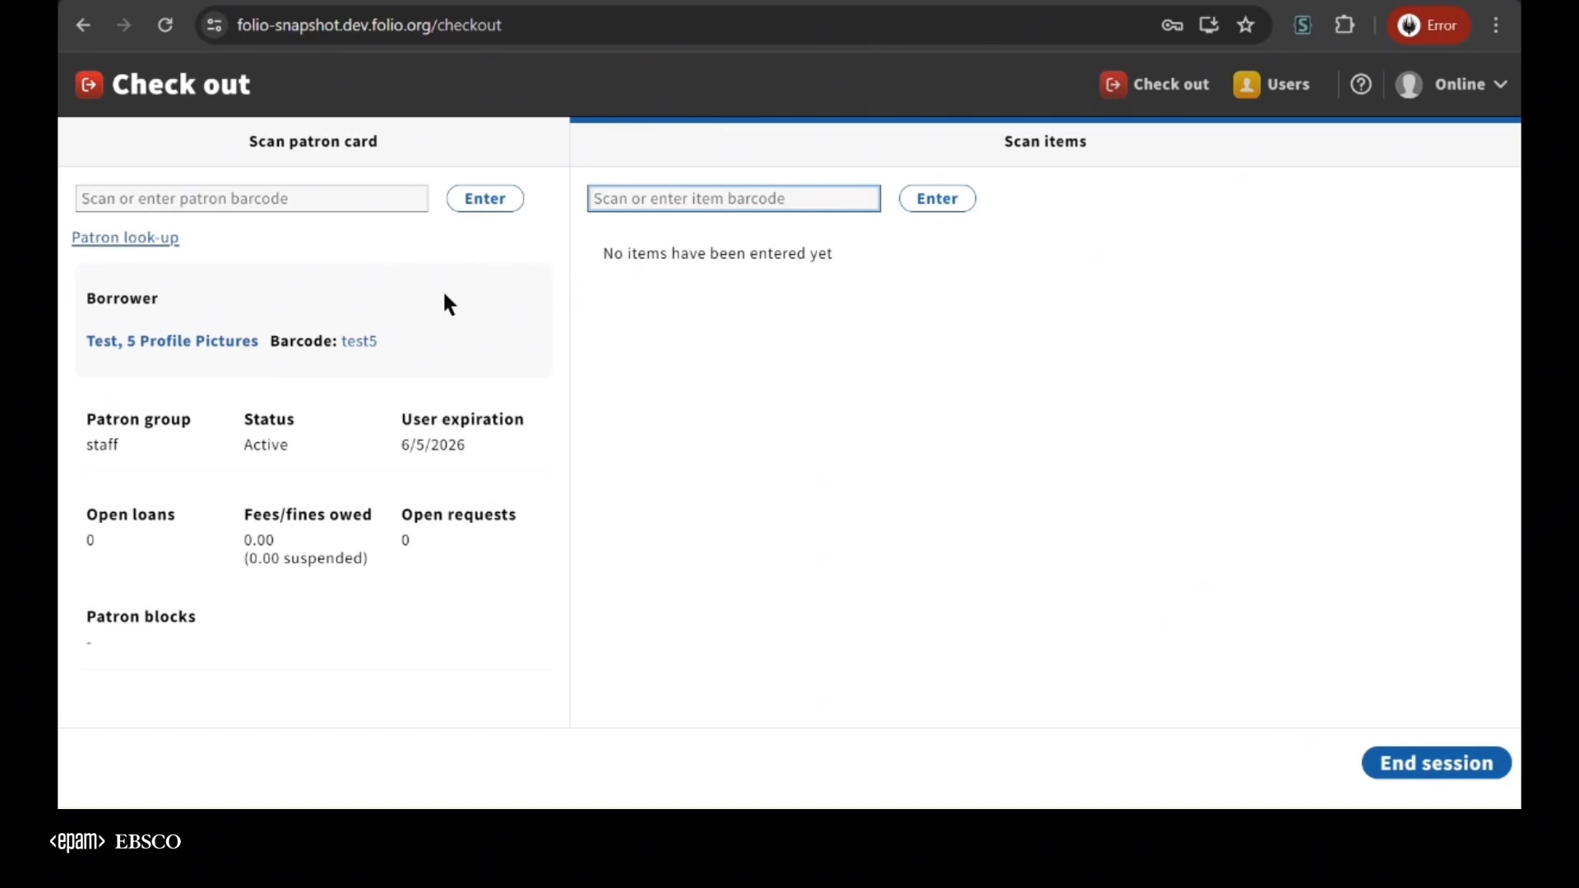
Log out and log in as test7 using the saved account password
left_click(1451, 84)
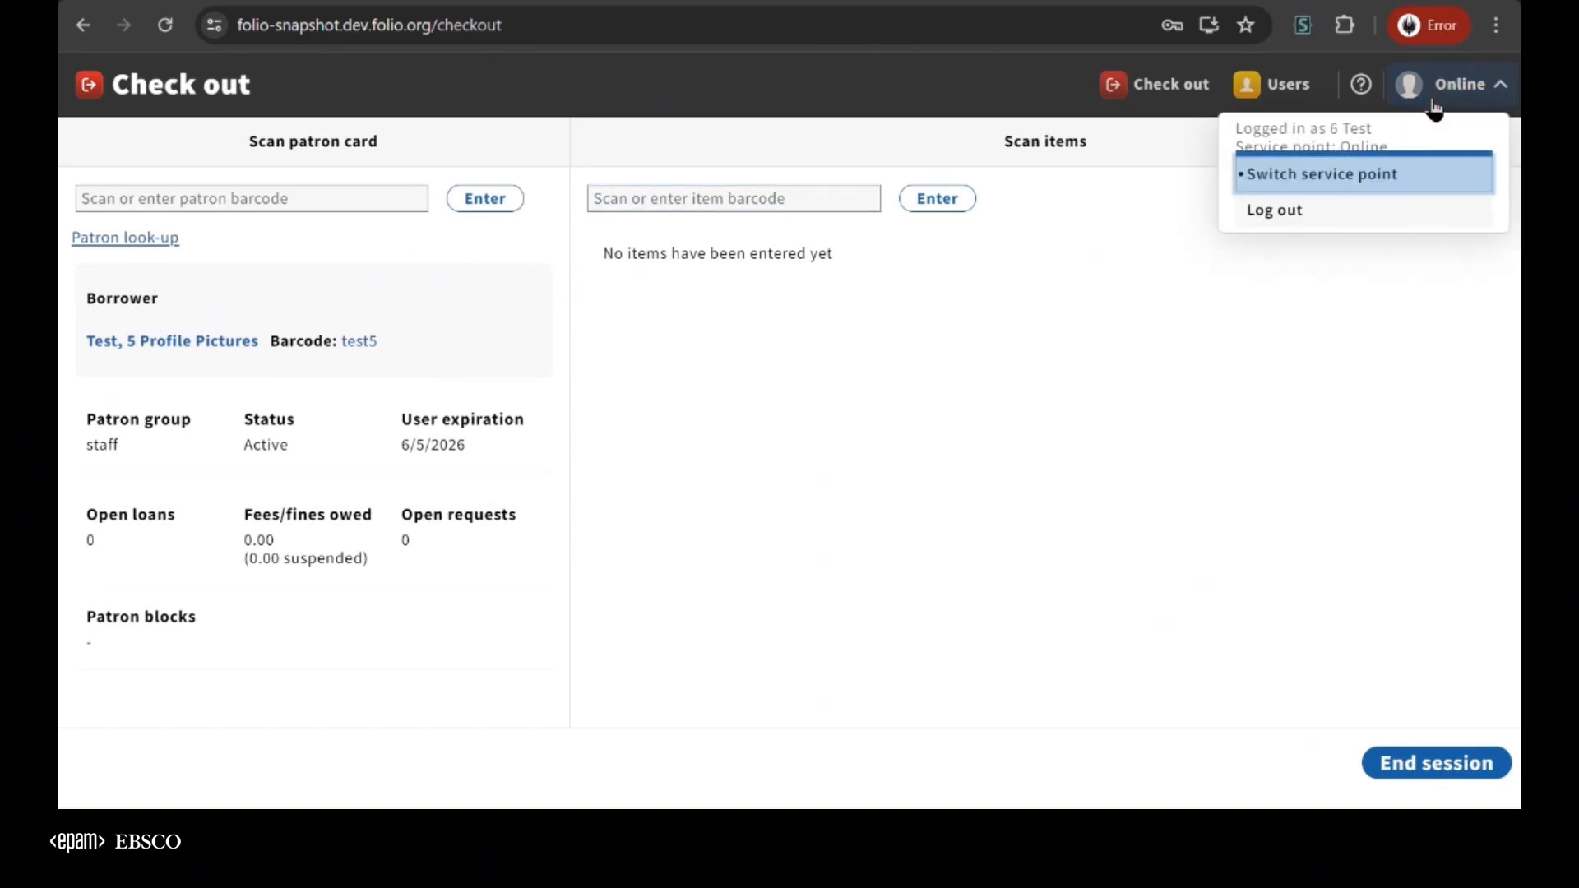
left_click(1326, 212)
left_click(726, 708)
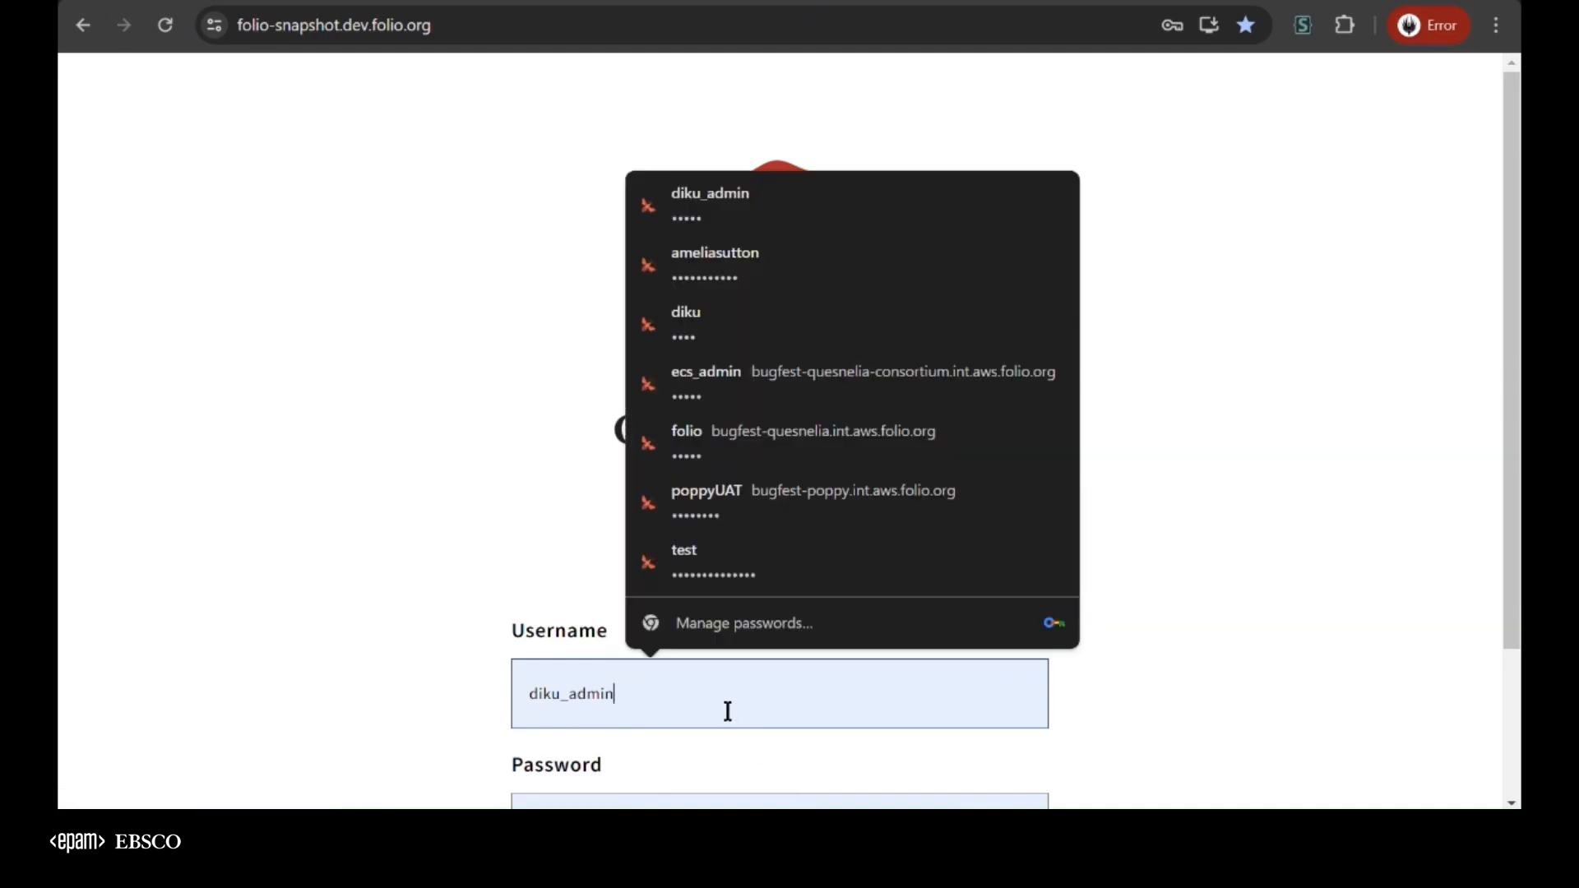
left_click(620, 576)
type("7")
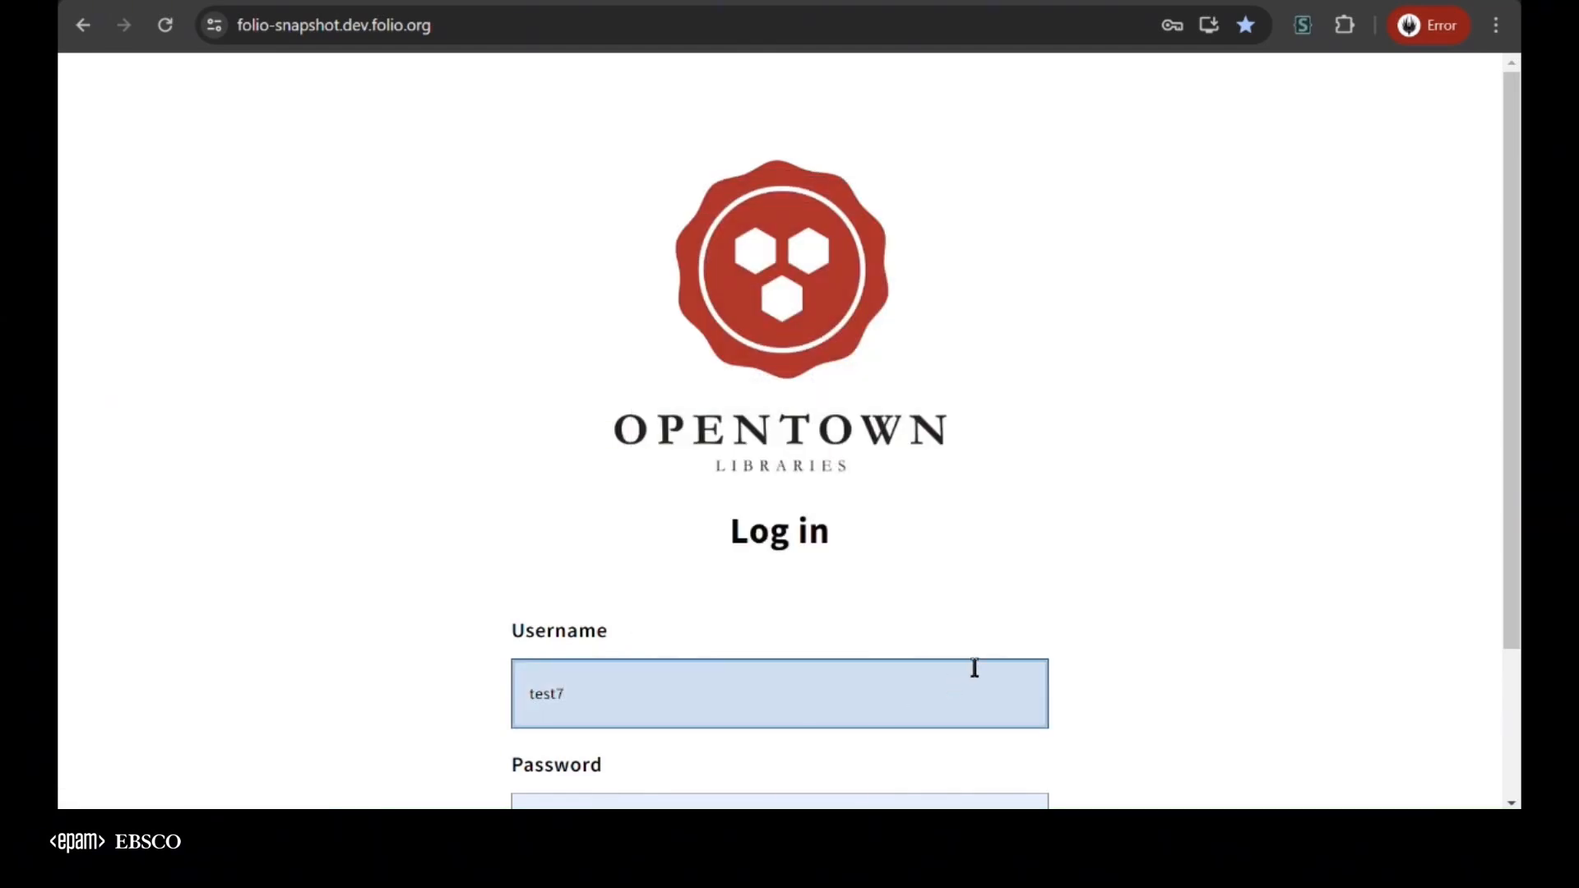
scroll(973, 663, "down", 2)
left_click(856, 729)
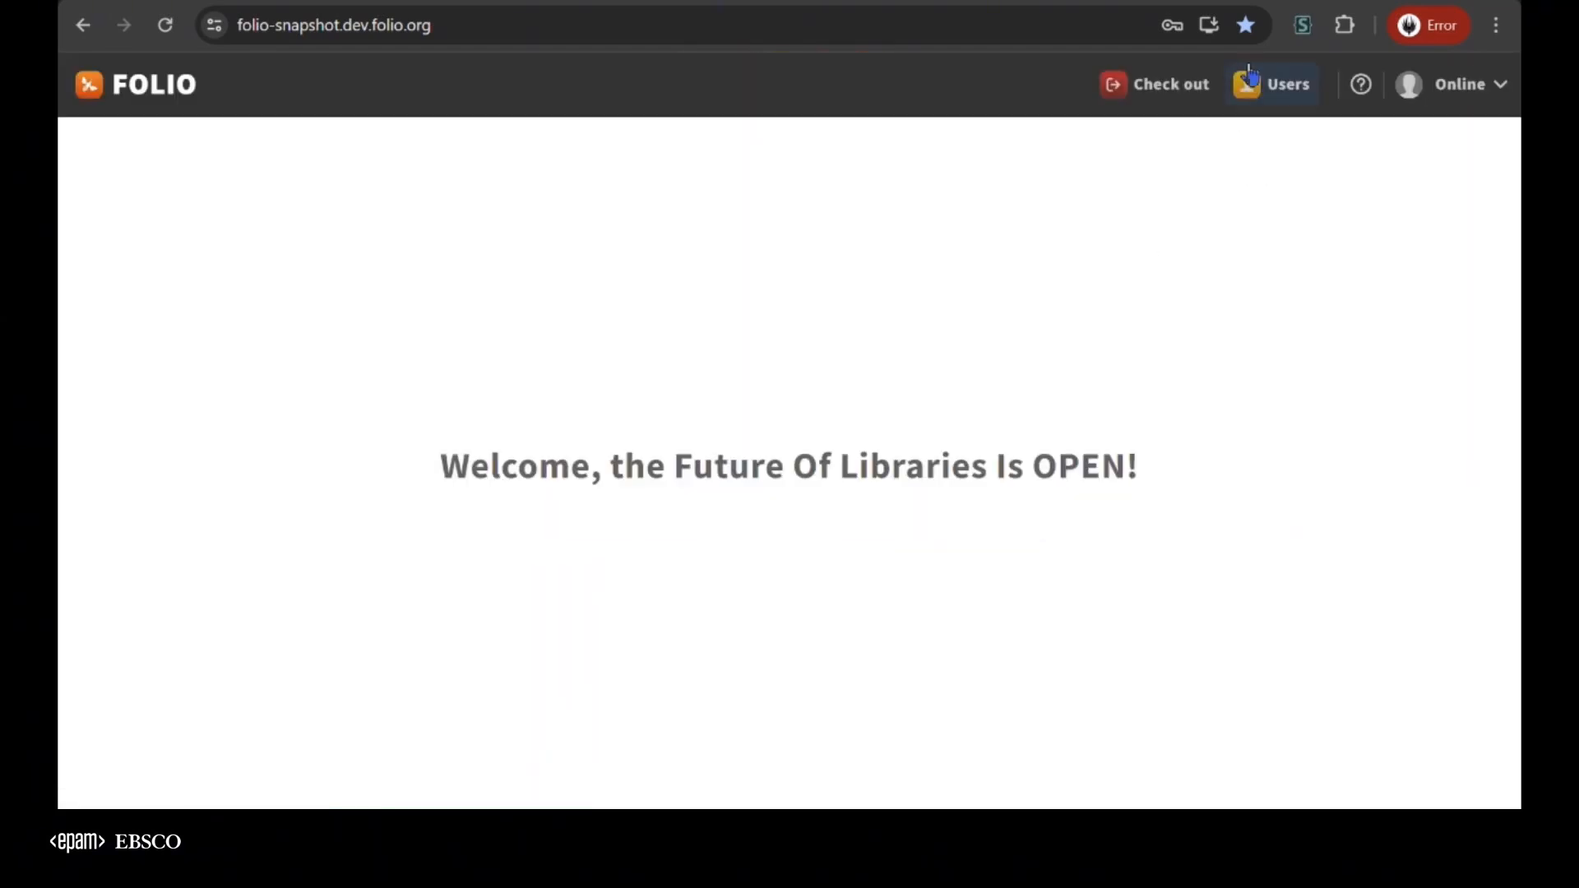
Search the Users app for test7 and examine that record's assigned user permissions and profile picture
left_click(1271, 84)
type("test7")
key("Return")
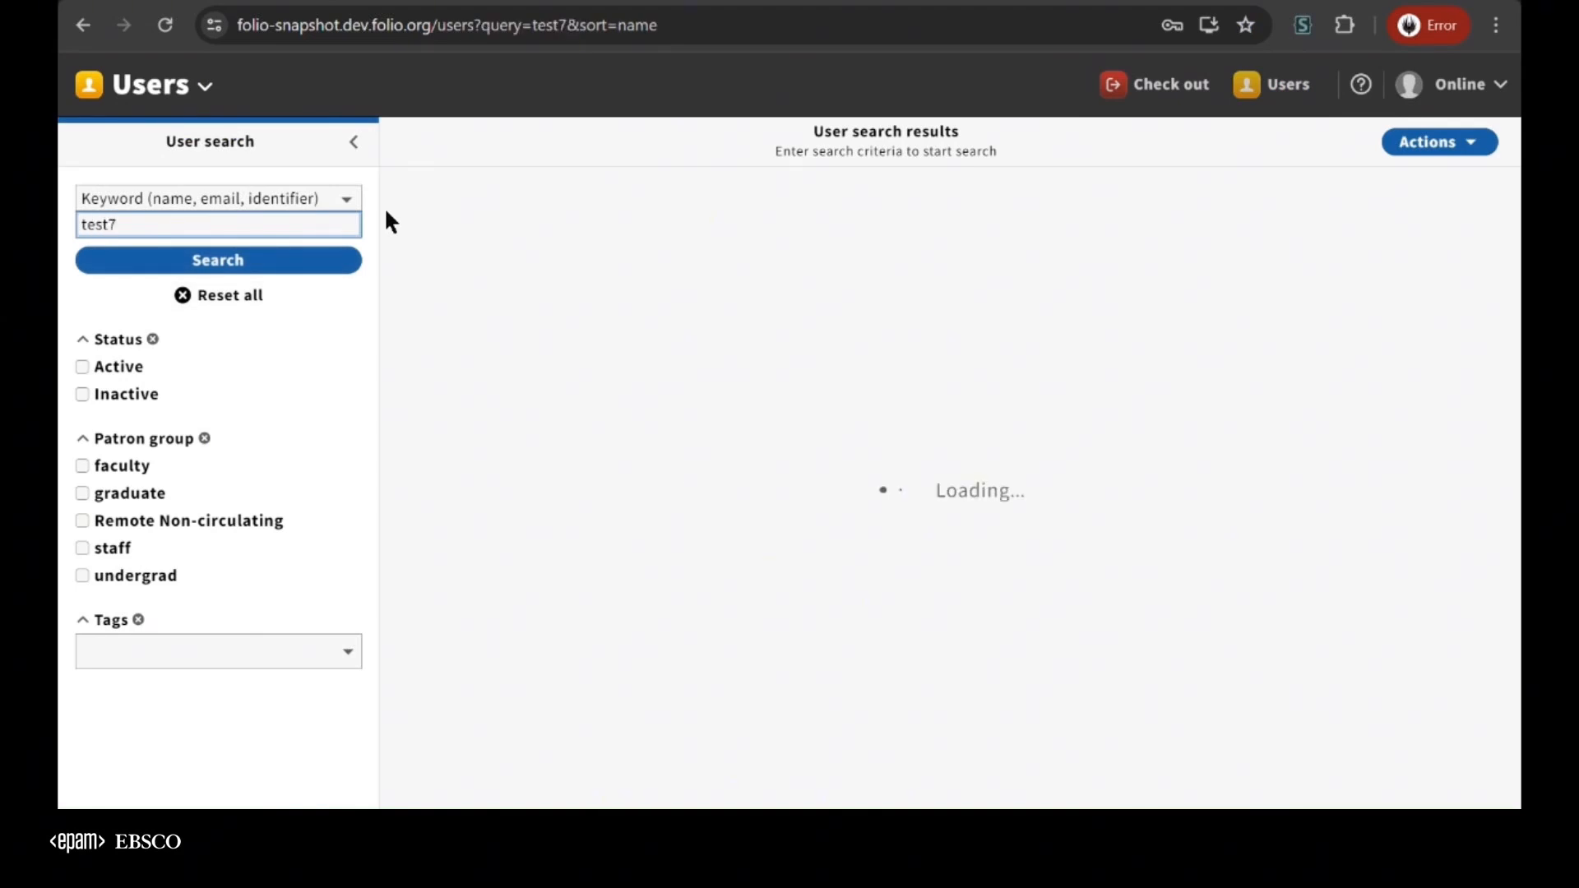
left_click(1053, 777)
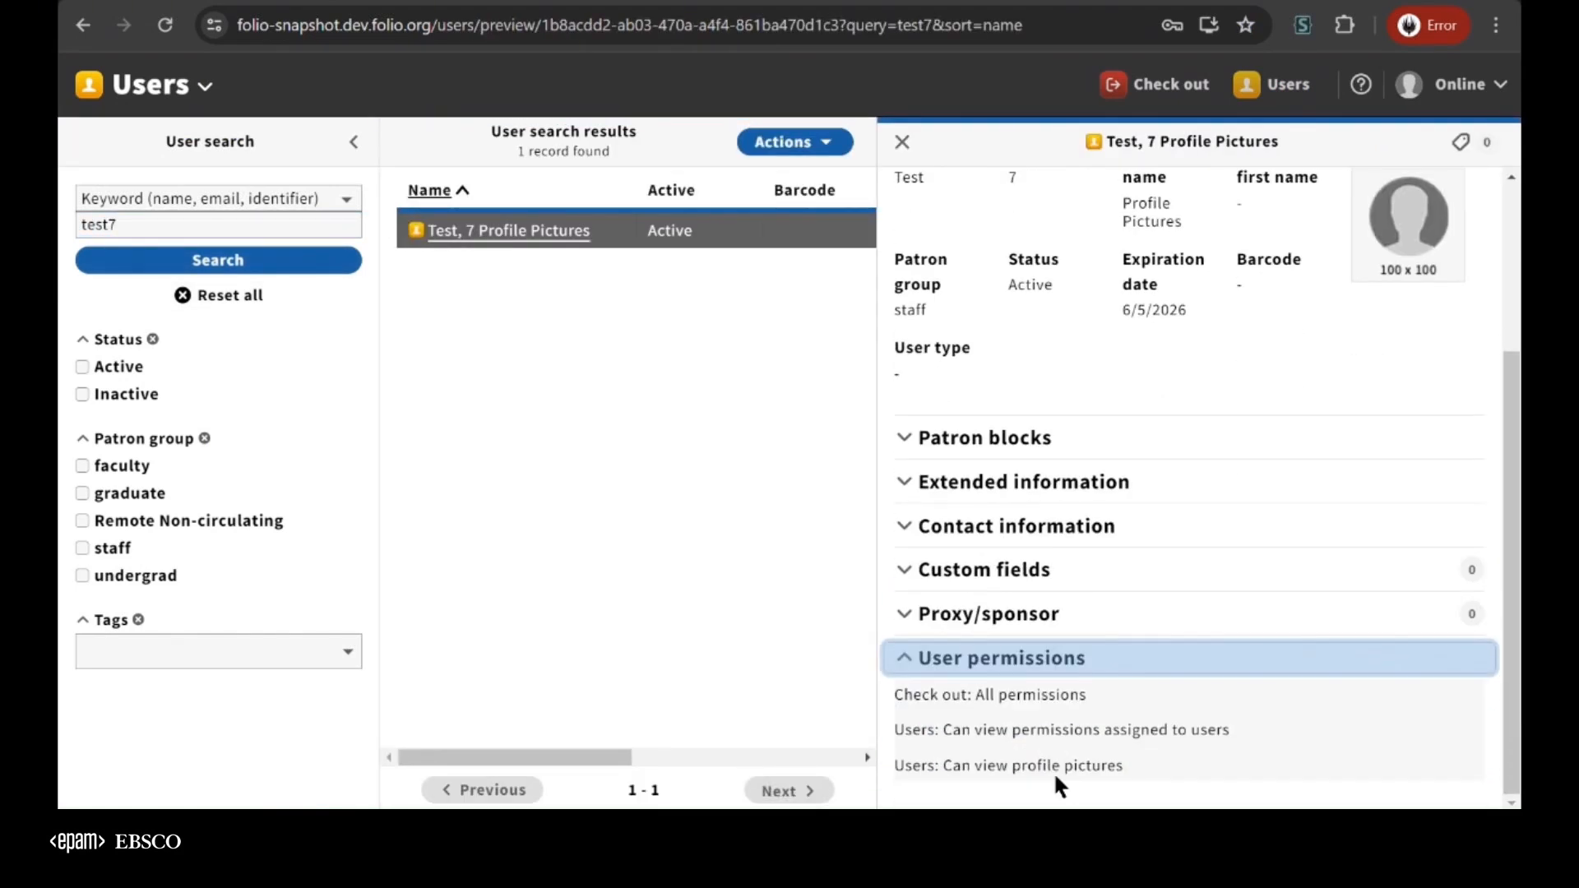
left_click_drag(905, 695, 1084, 695)
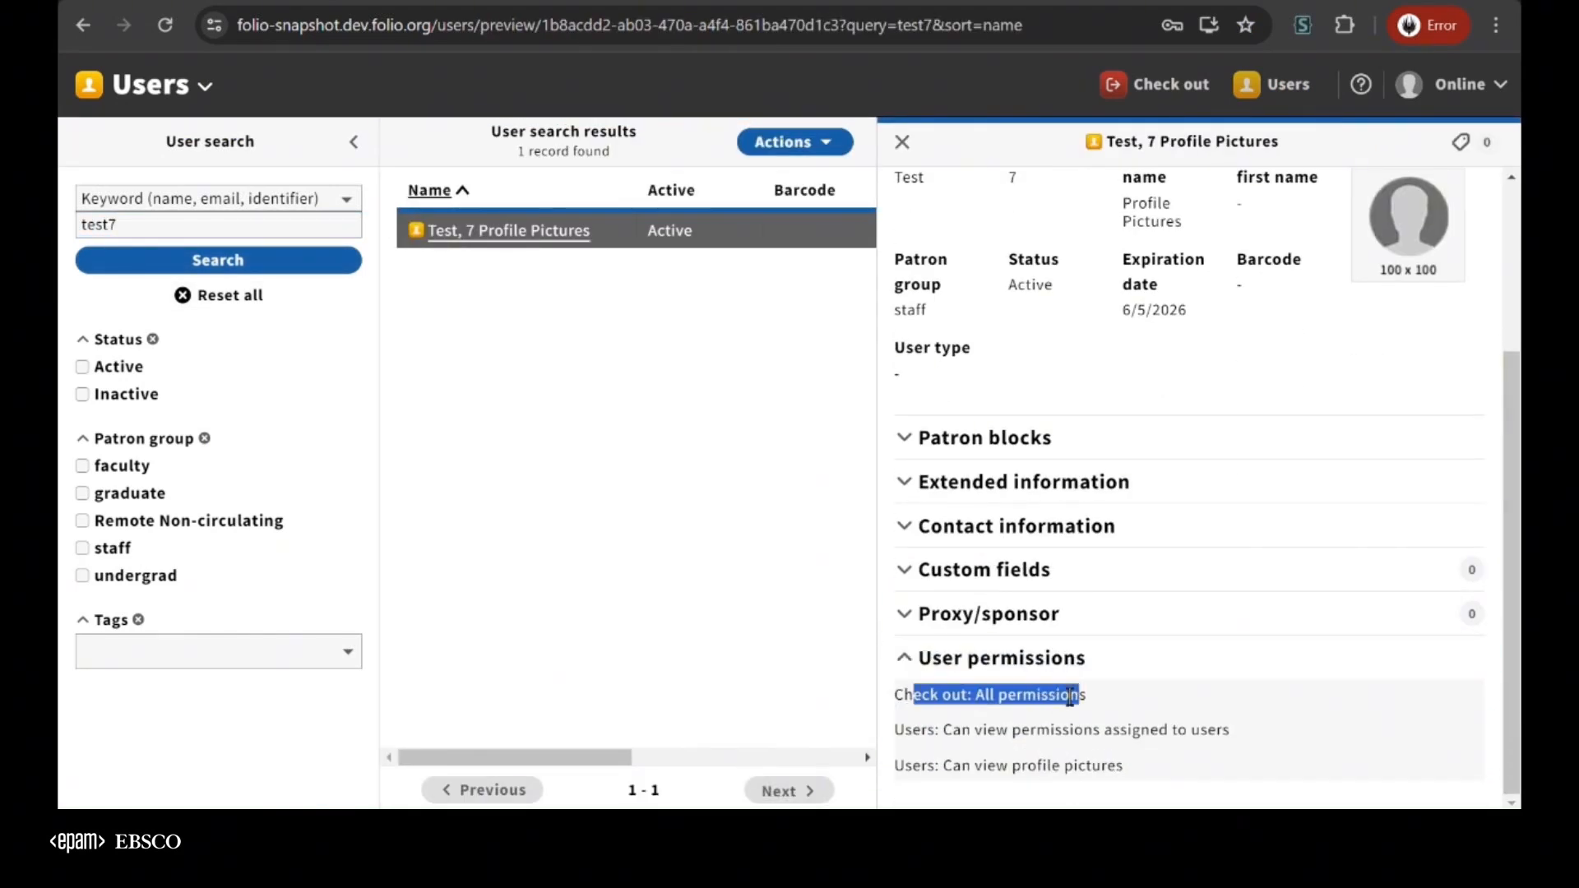
left_click_drag(906, 765, 1125, 758)
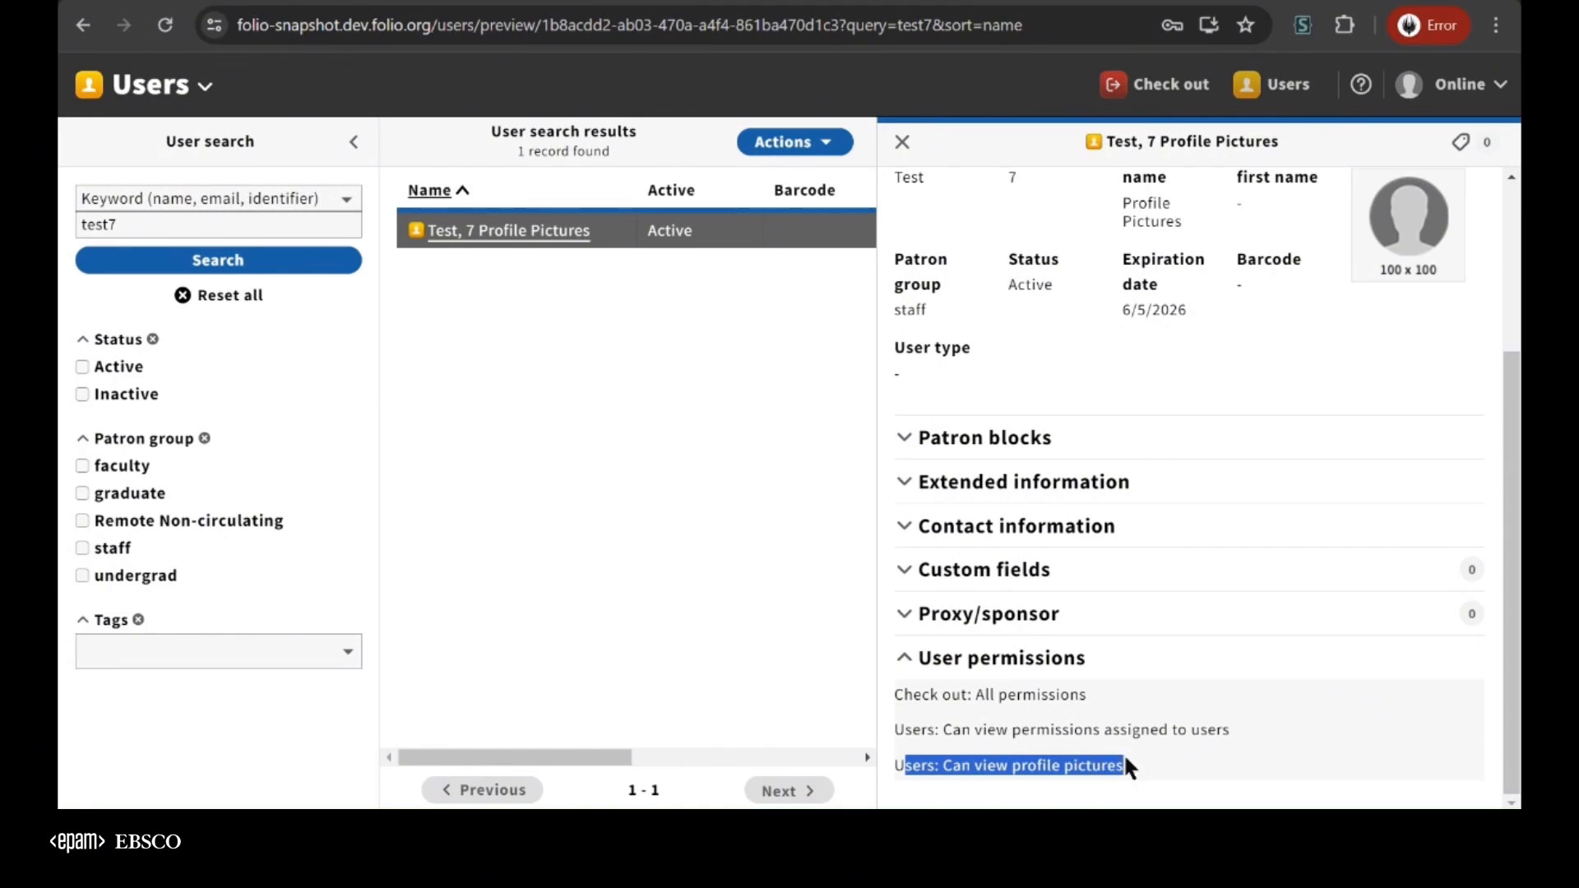
left_click(1375, 298)
scroll(1377, 303, "up", 3)
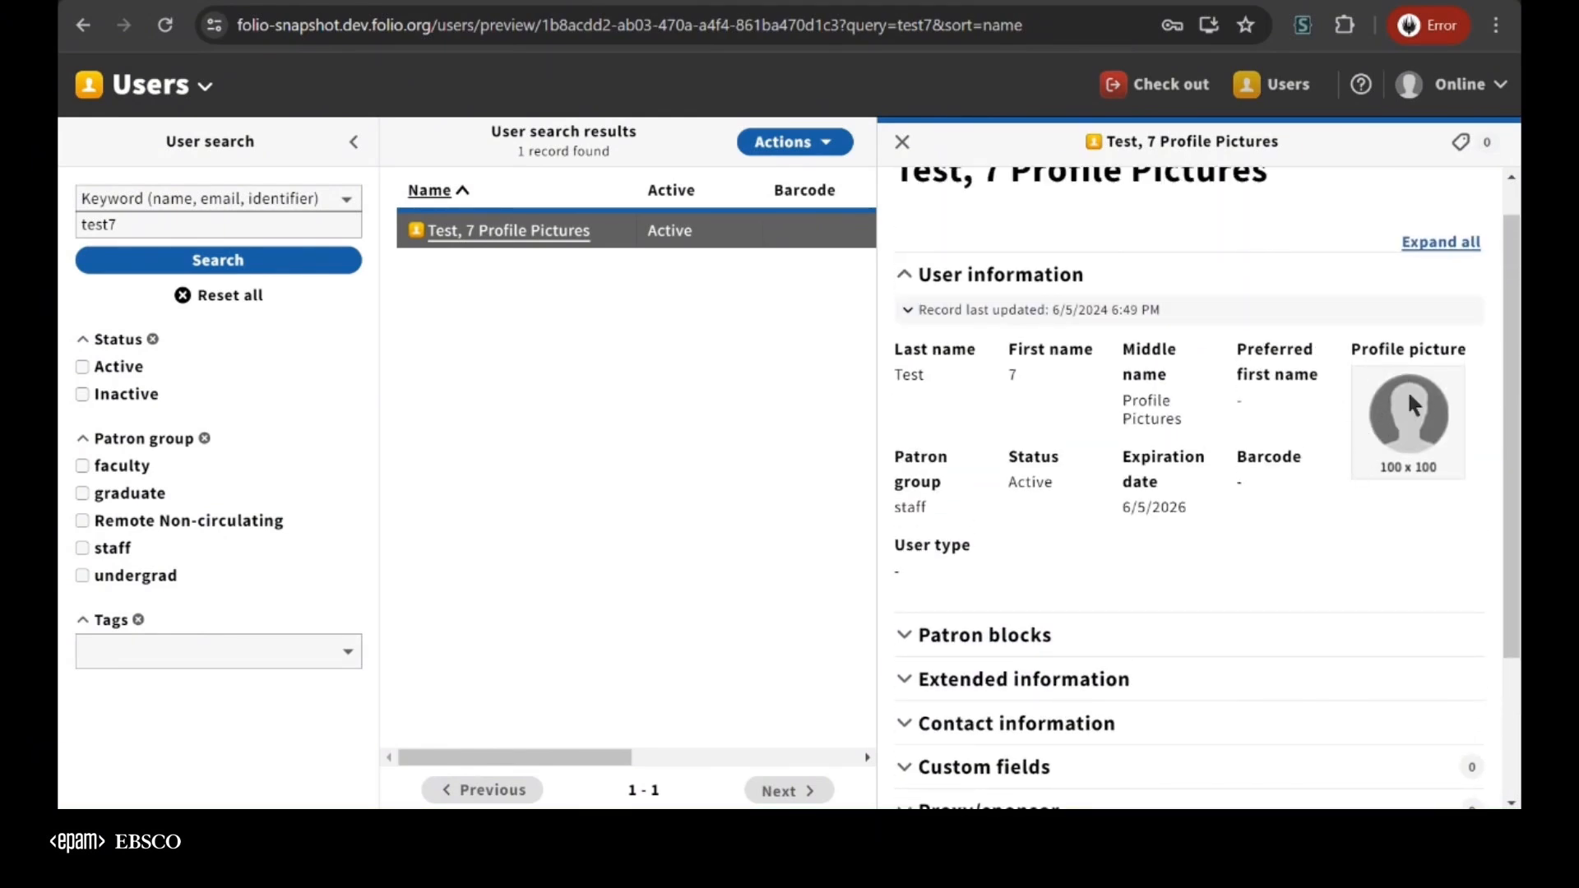
Open the Check out app and load the patron with barcode test5 to view the borrower's profile picture
left_click(1124, 100)
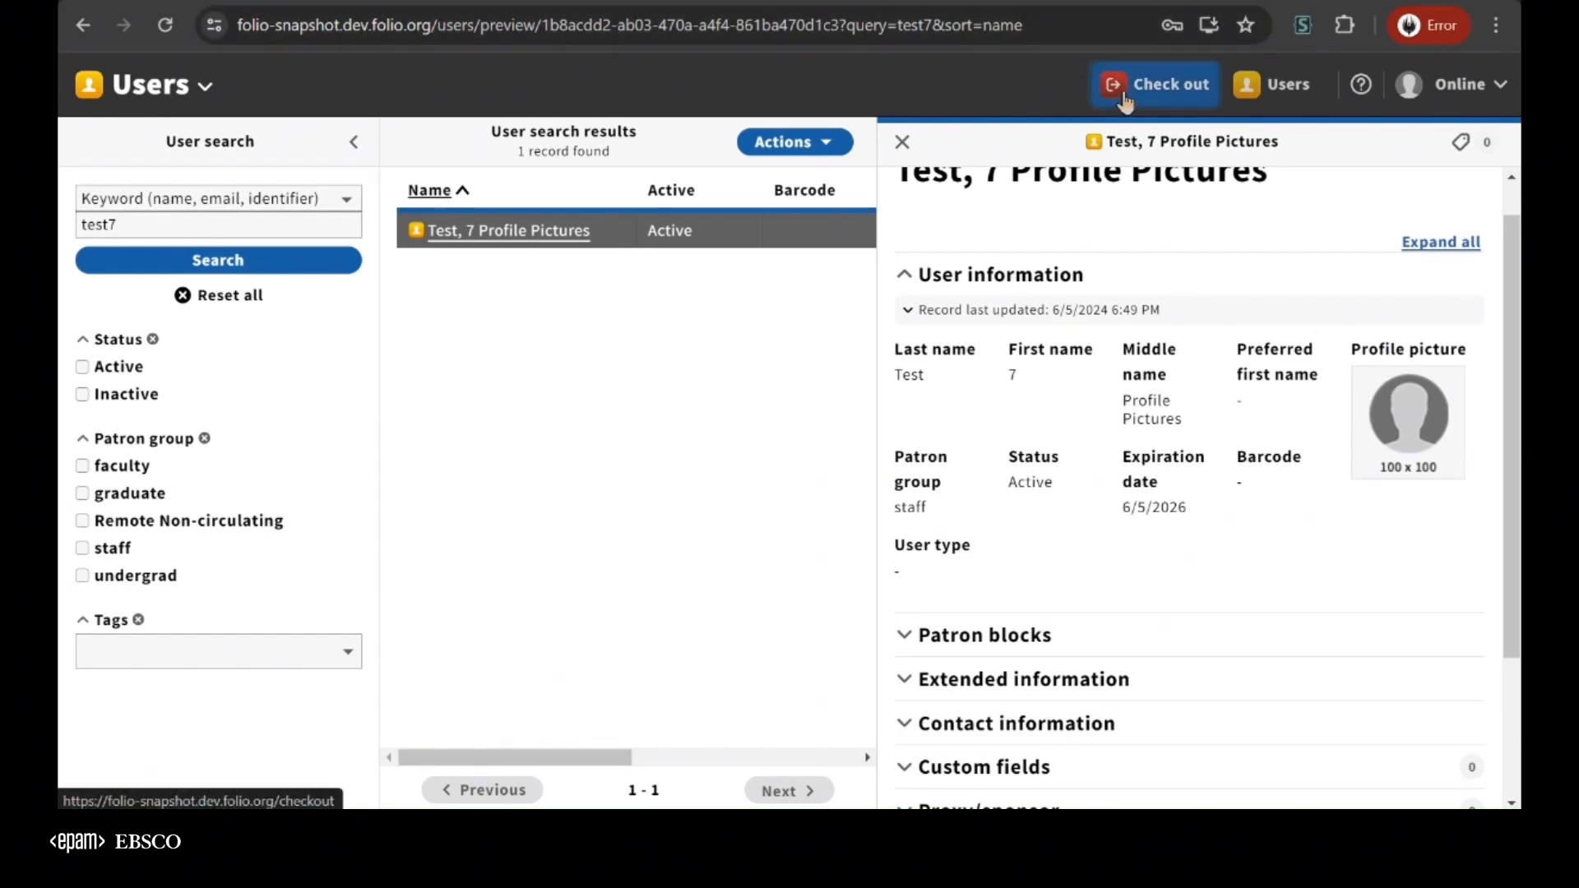
type("test5")
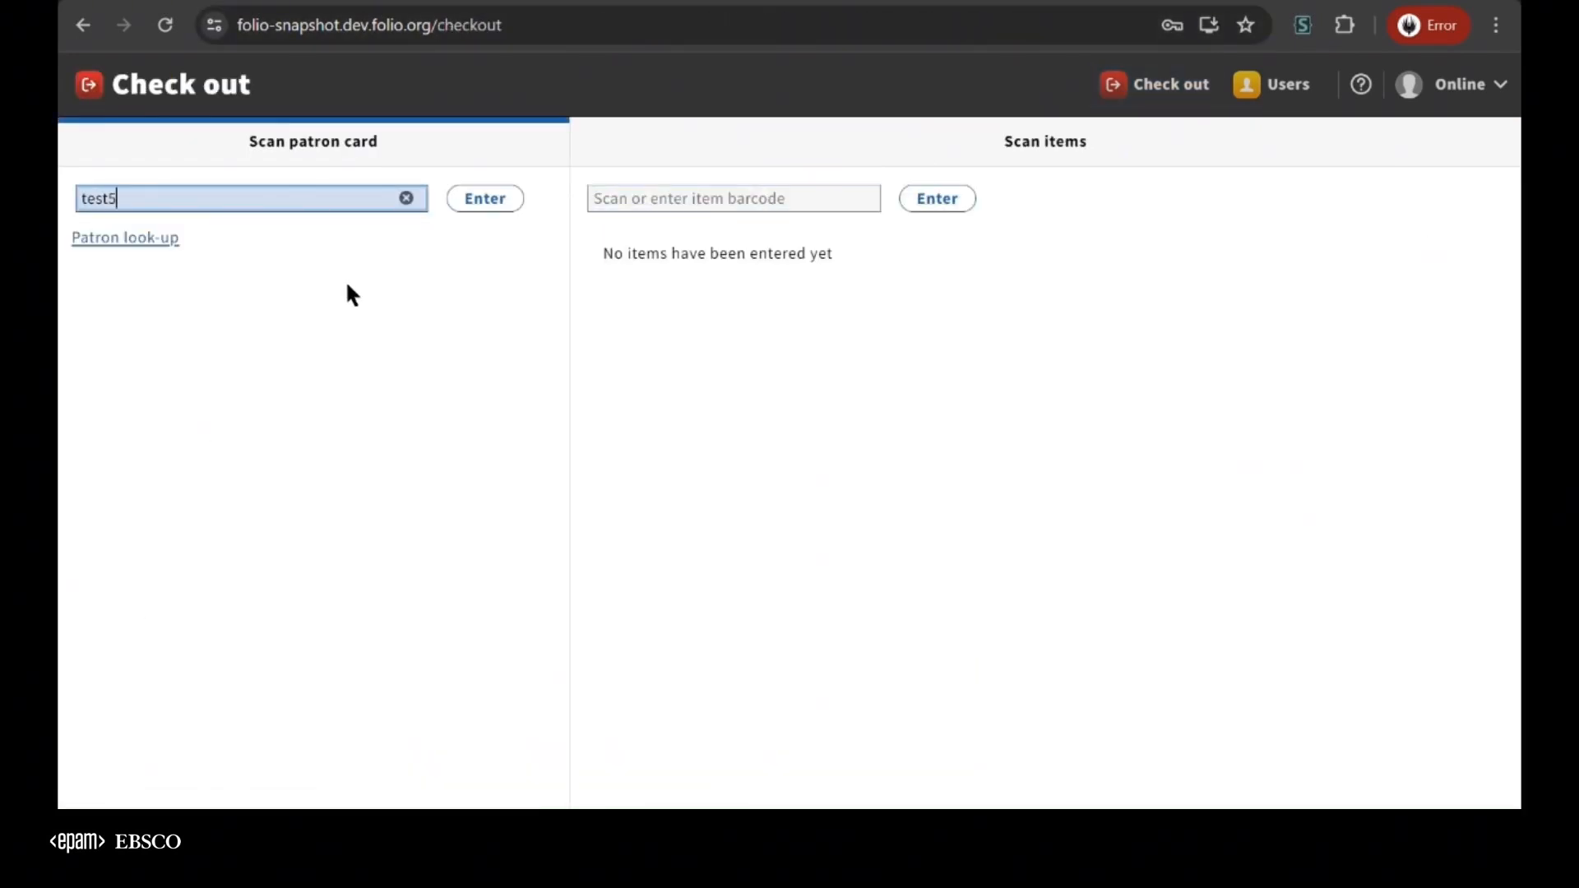
key("Return")
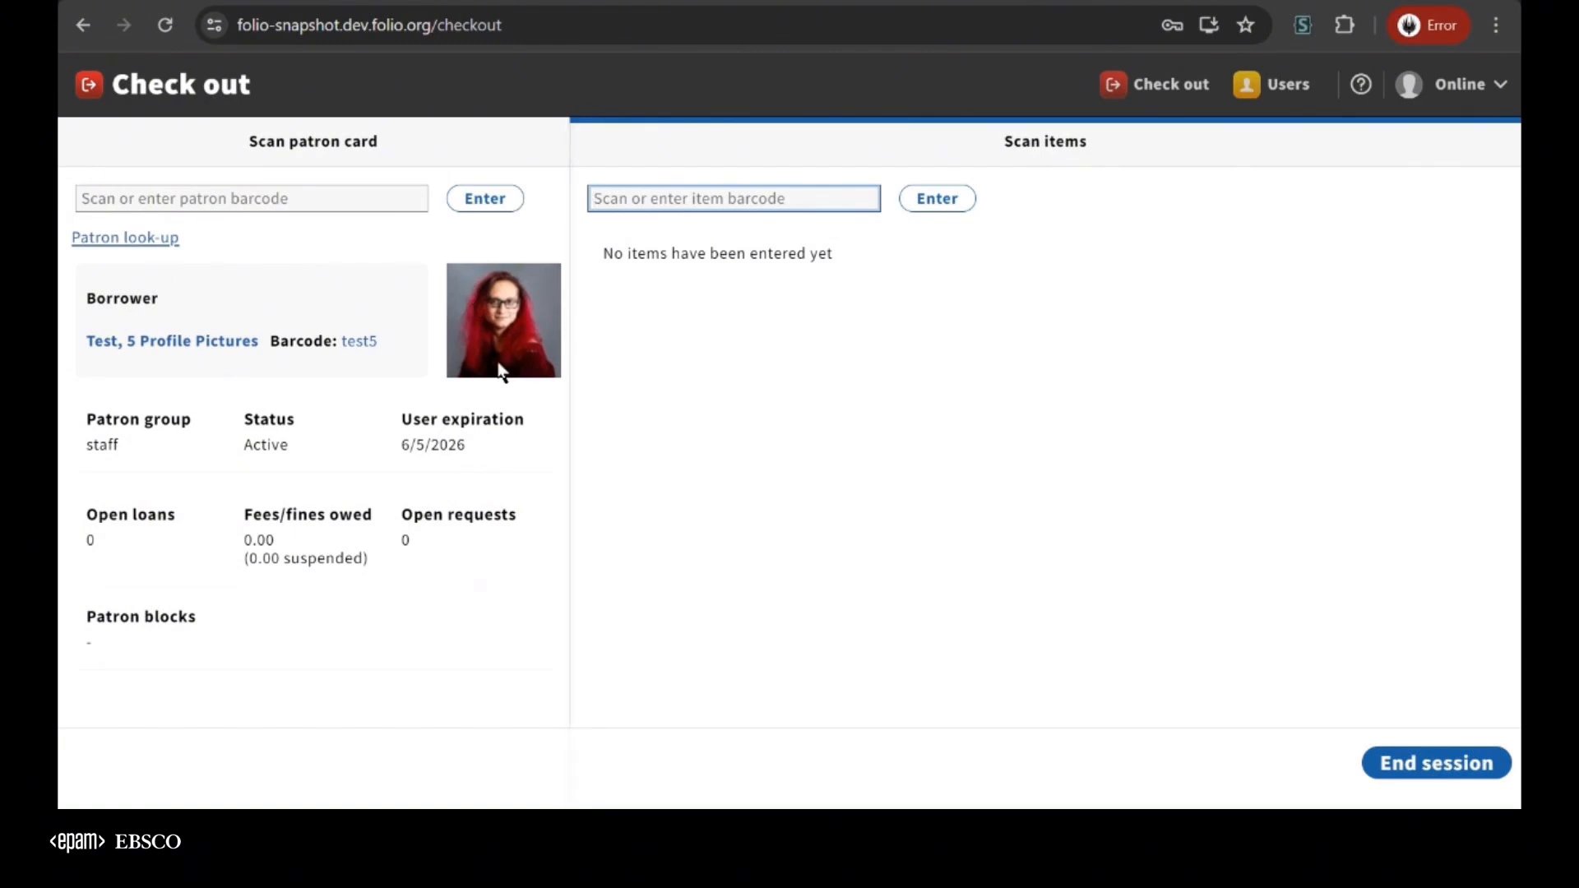
Load patron barcode test4 acting as proxy for Test, 5 Profile Pictures, and examine the borrower's and proxy's profile pictures
left_click(291, 200)
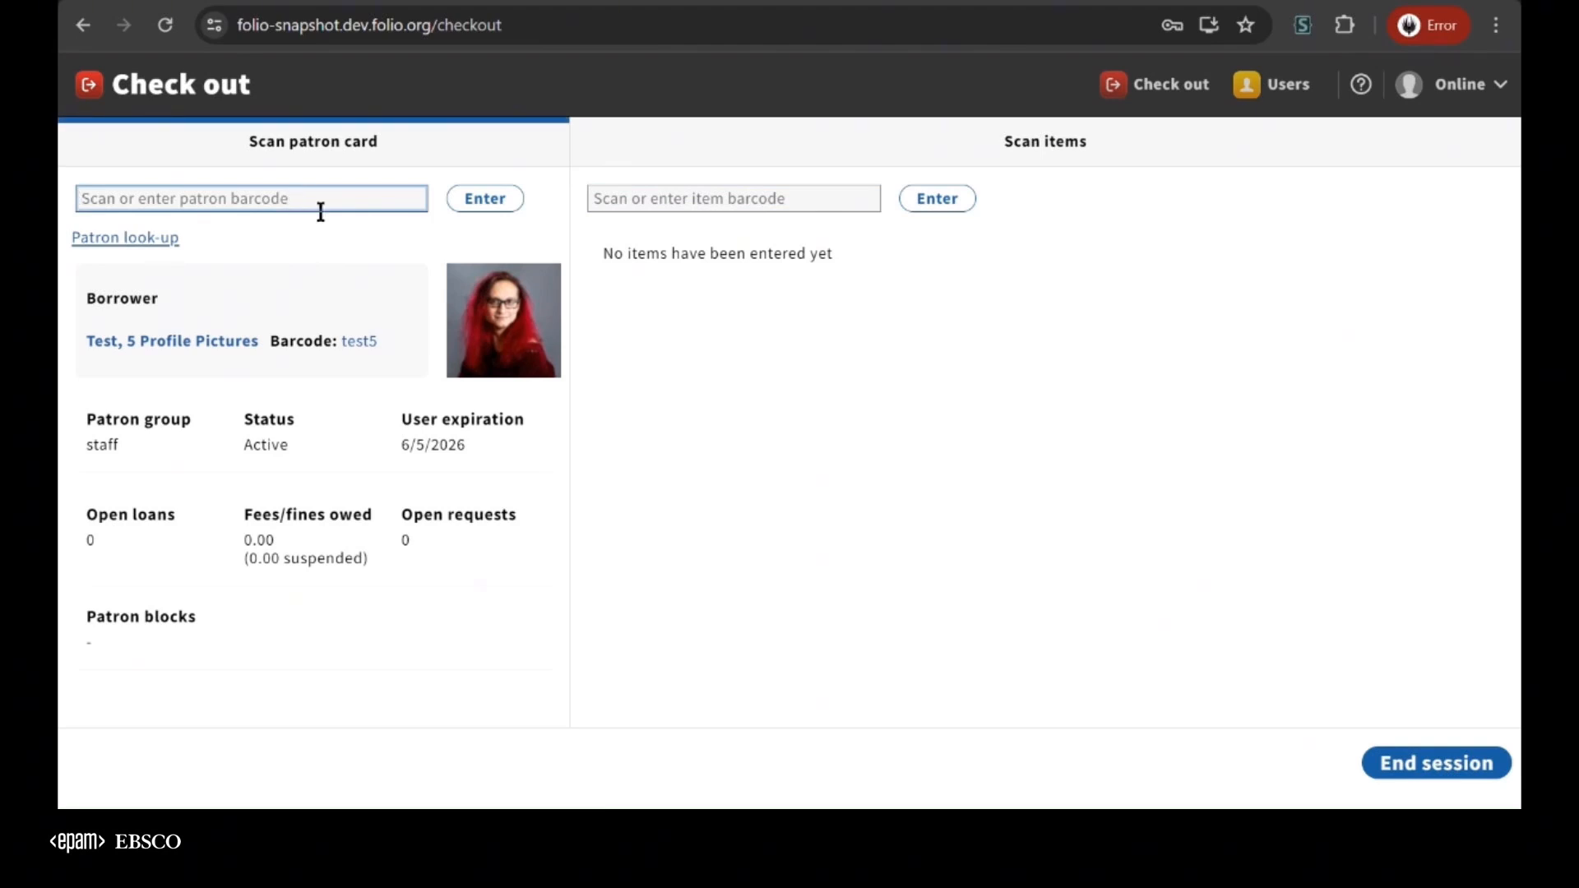
type("test4")
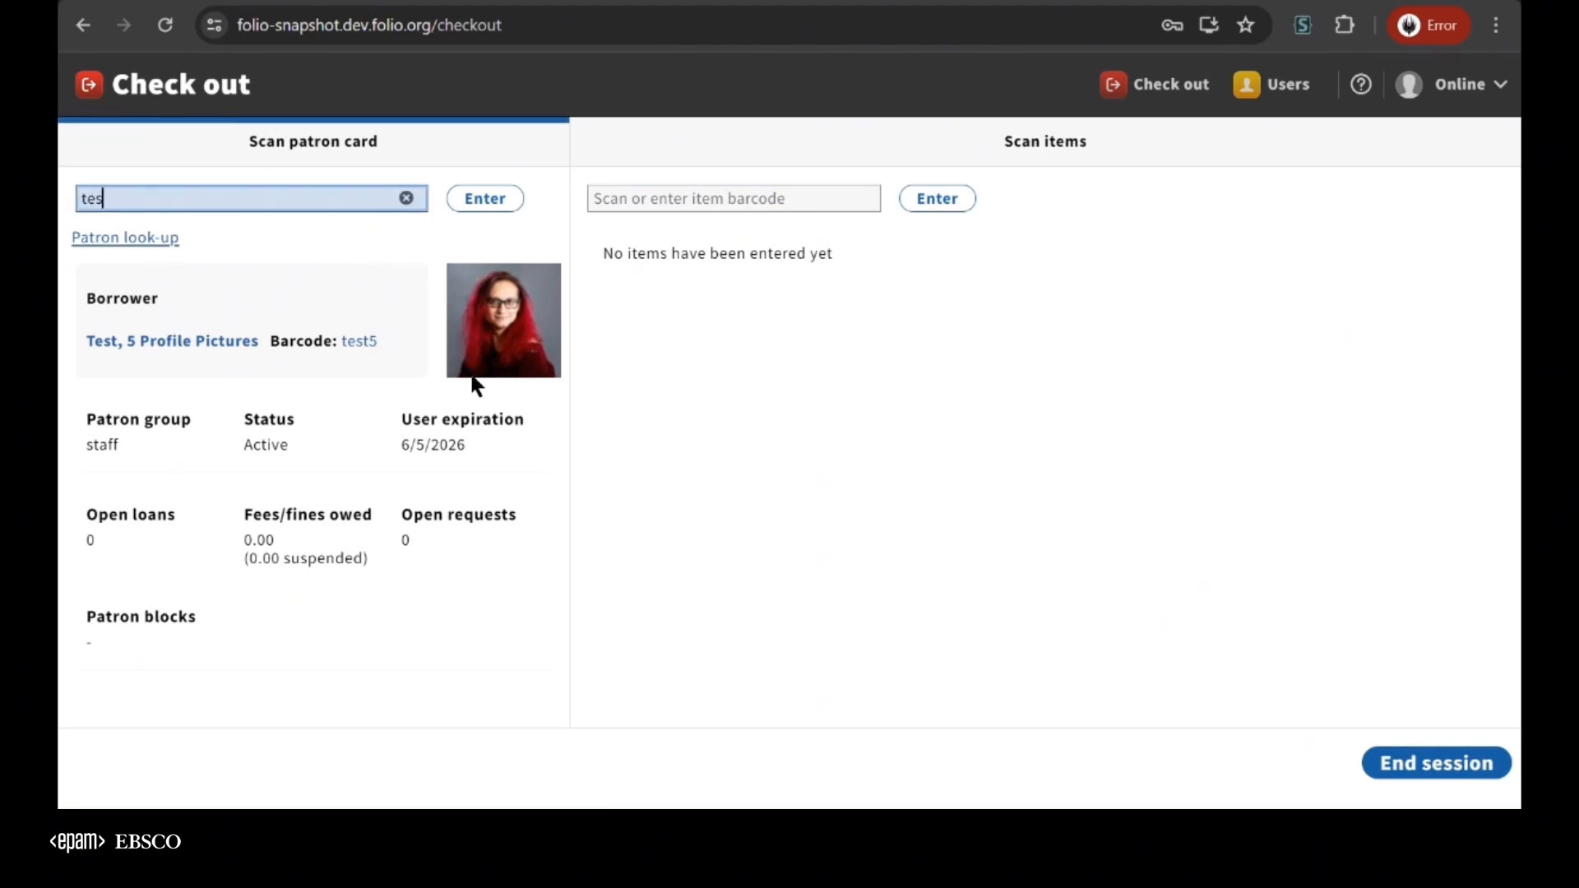
key("Return")
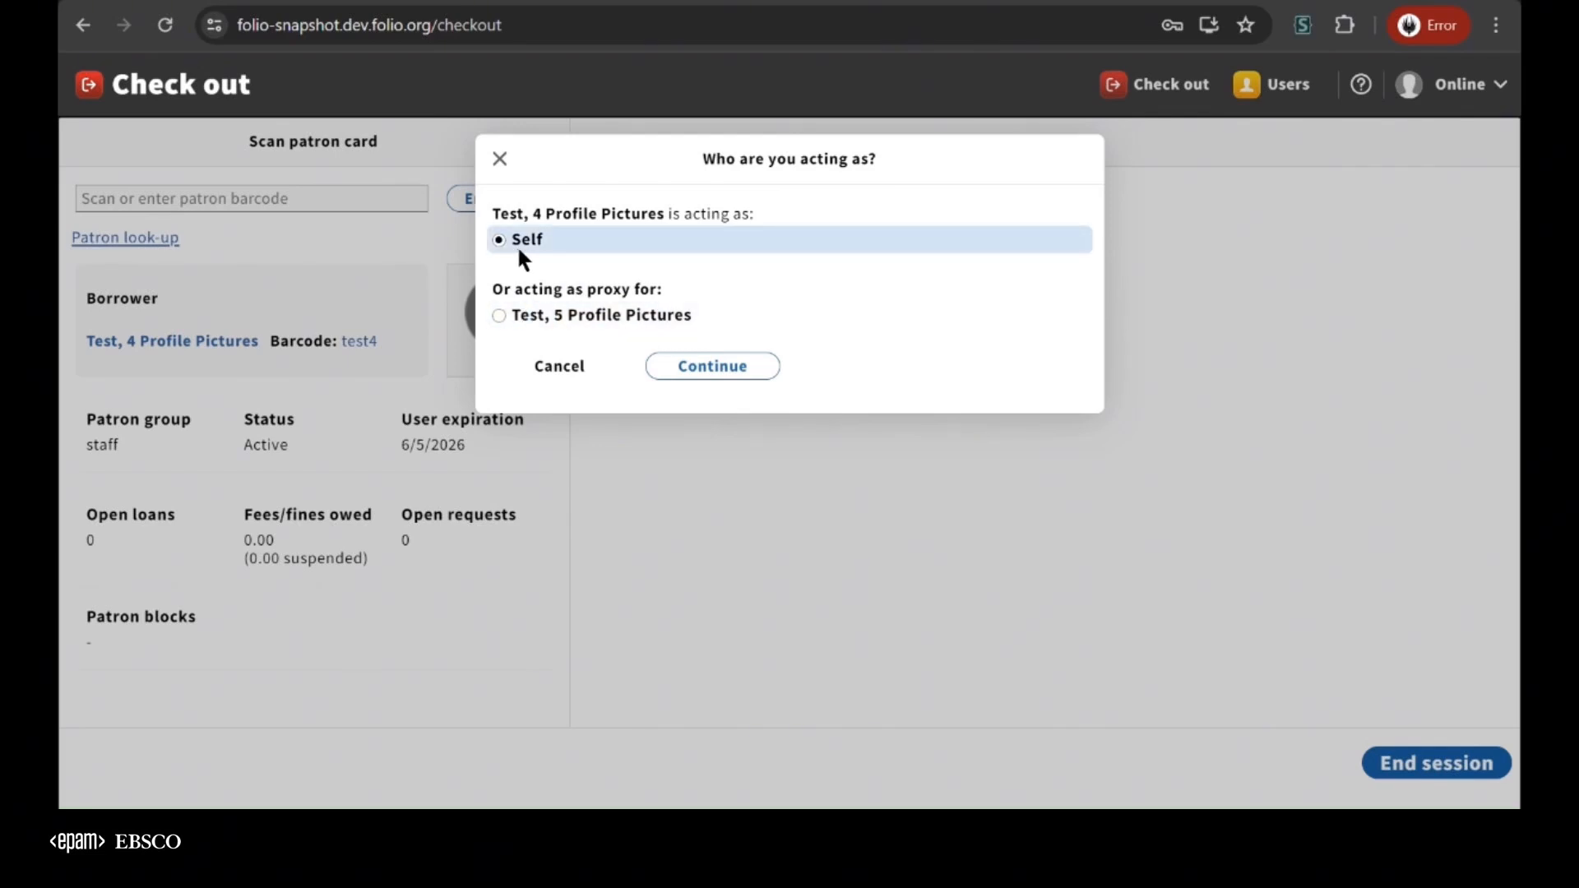
left_click(533, 315)
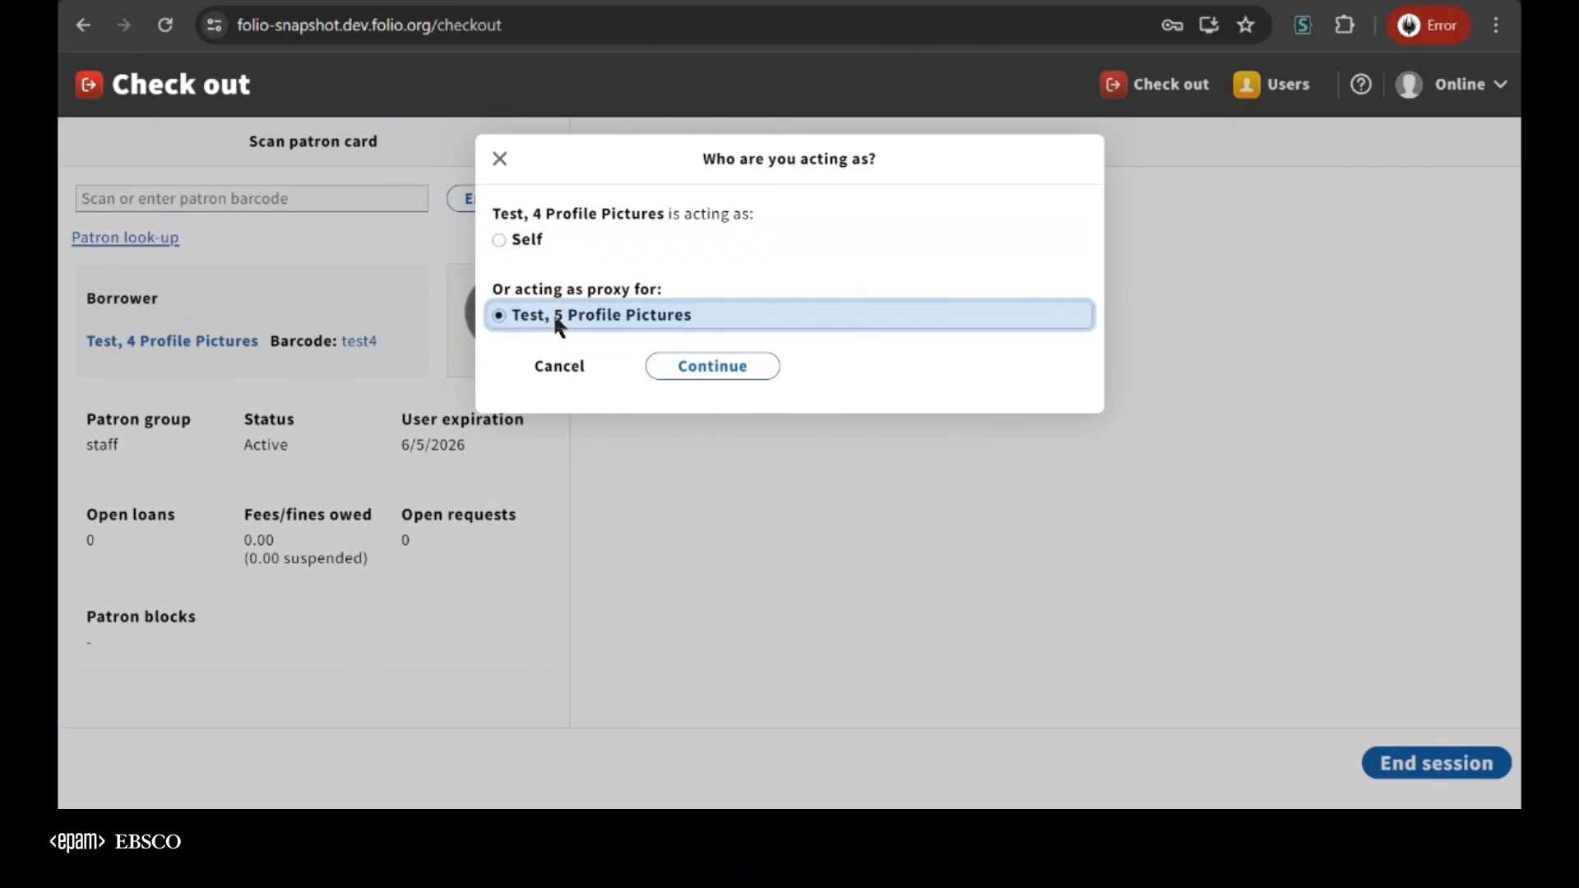
left_click(698, 369)
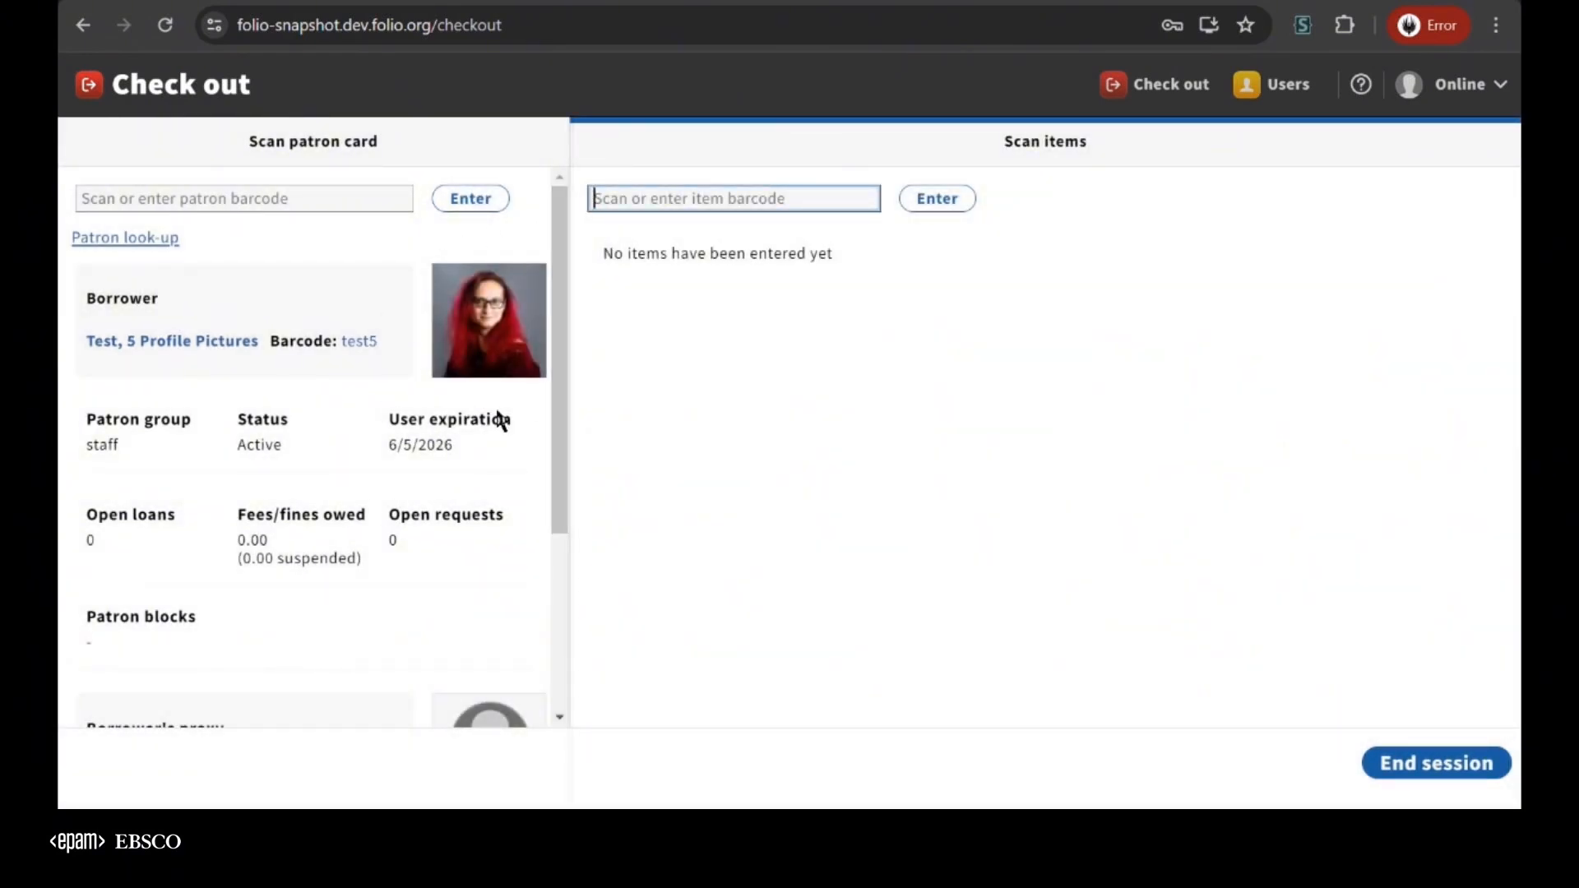
scroll(421, 403, "down", 5)
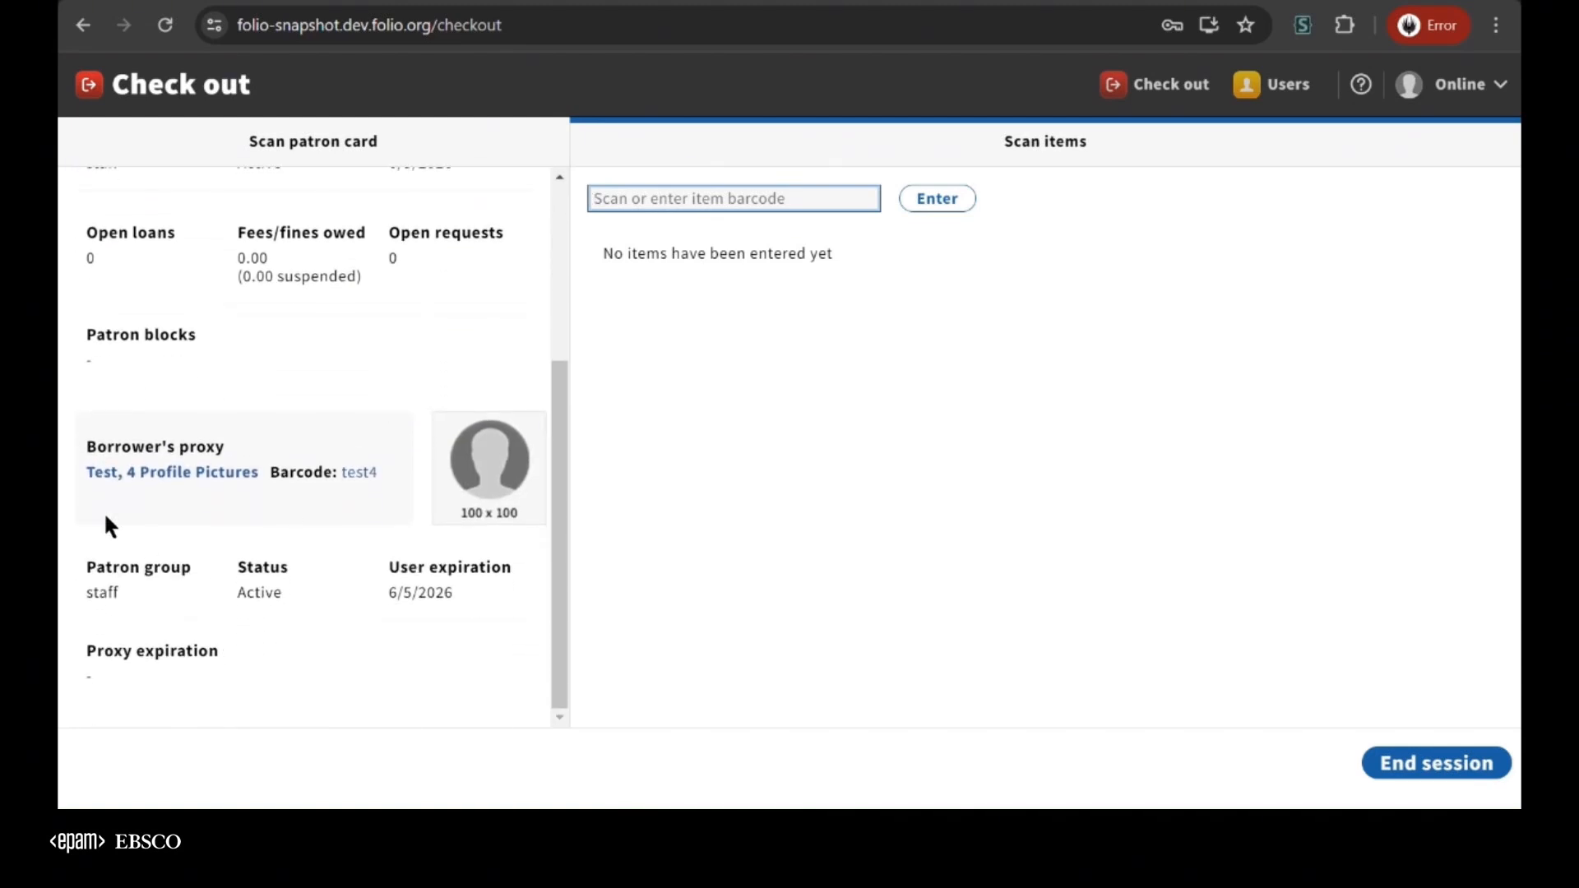
scroll(421, 342, "up", 5)
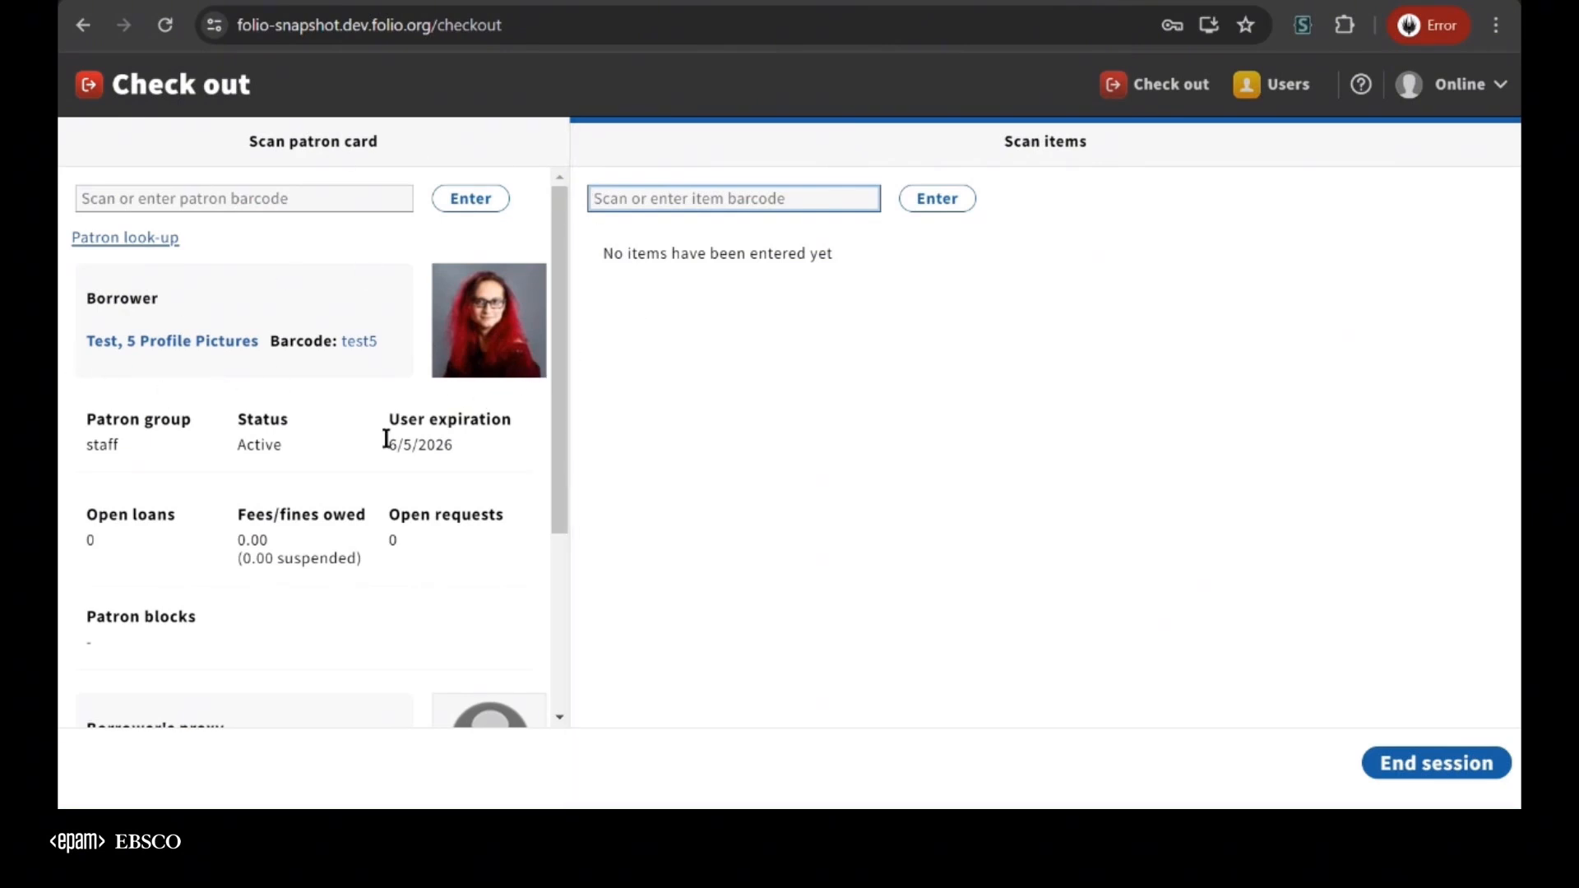
scroll(306, 473, "down", 4)
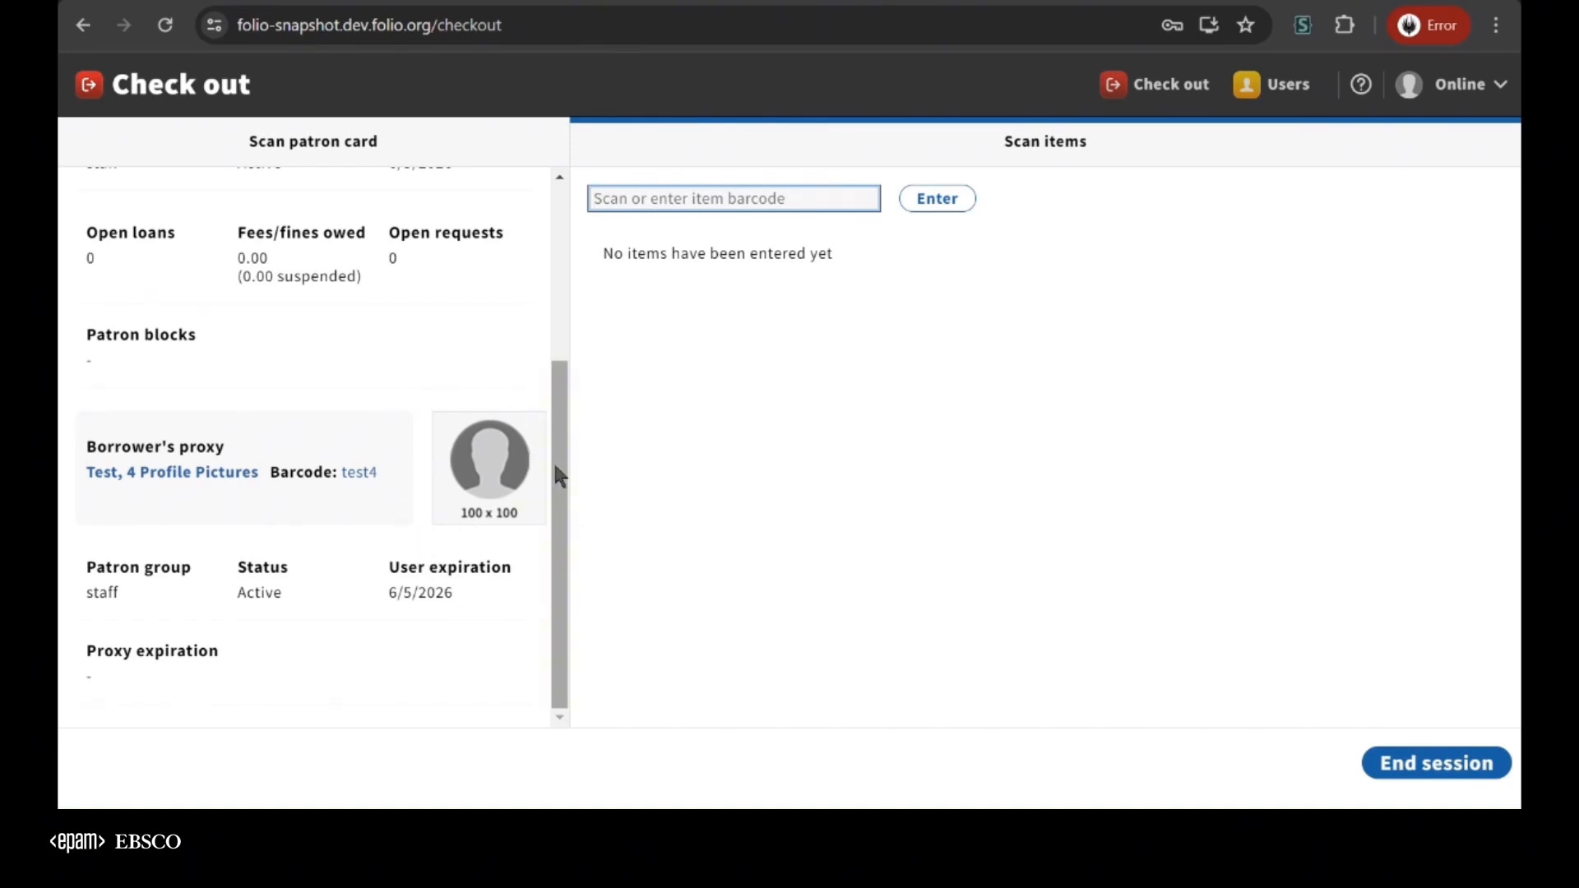
scroll(409, 452, "up", 4)
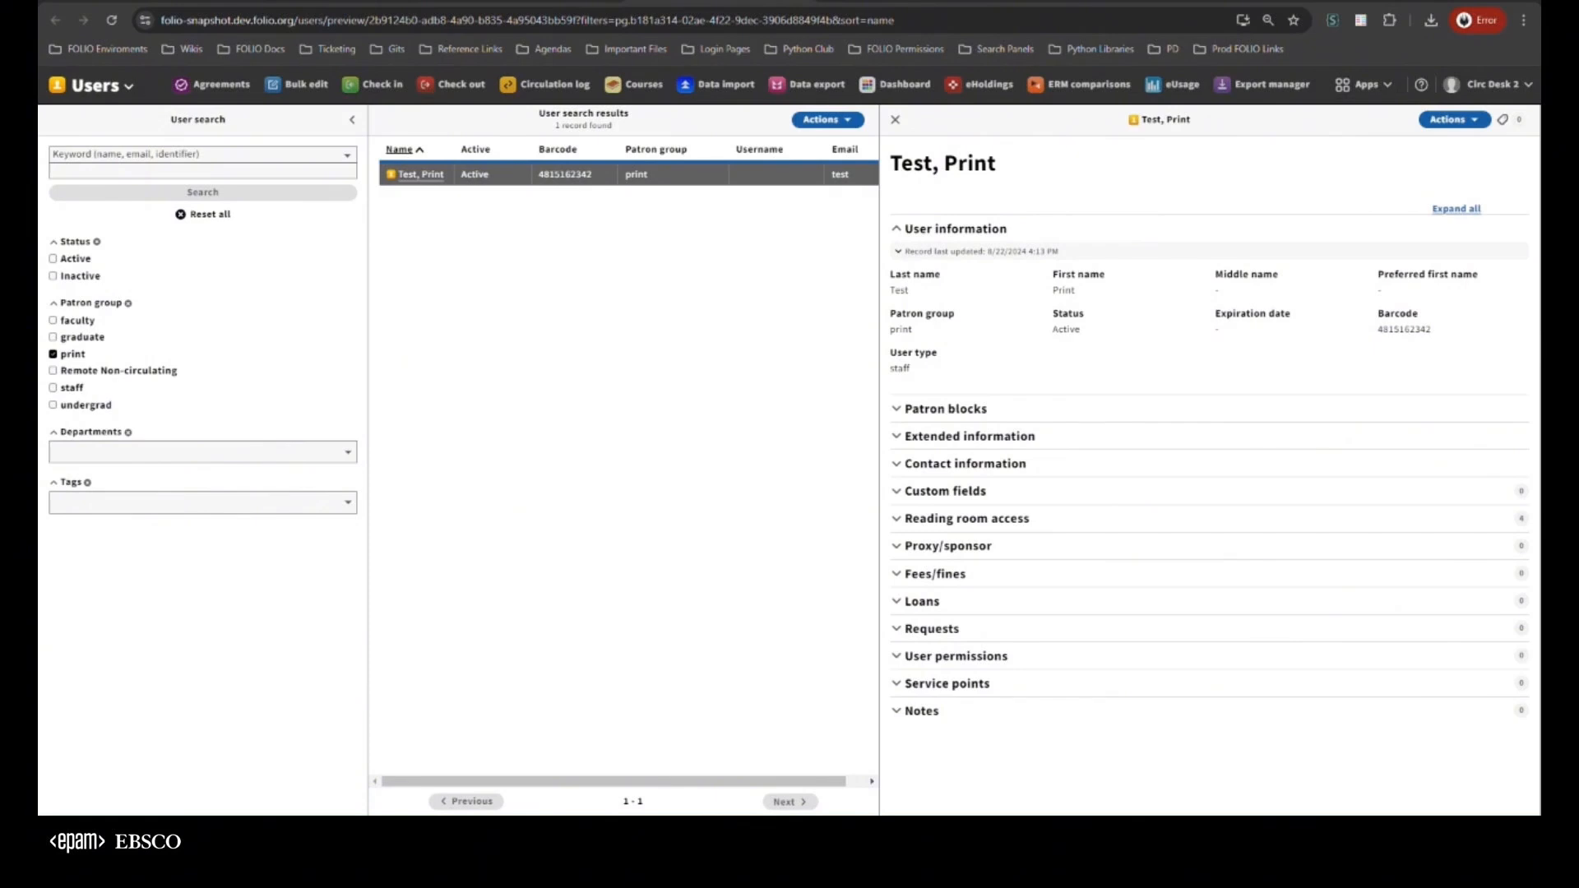
Switch to Postman, set "enabled" to true in the Profile Picture Config Put request, send it, and reload the FOLIO user record
key("alt+Tab")
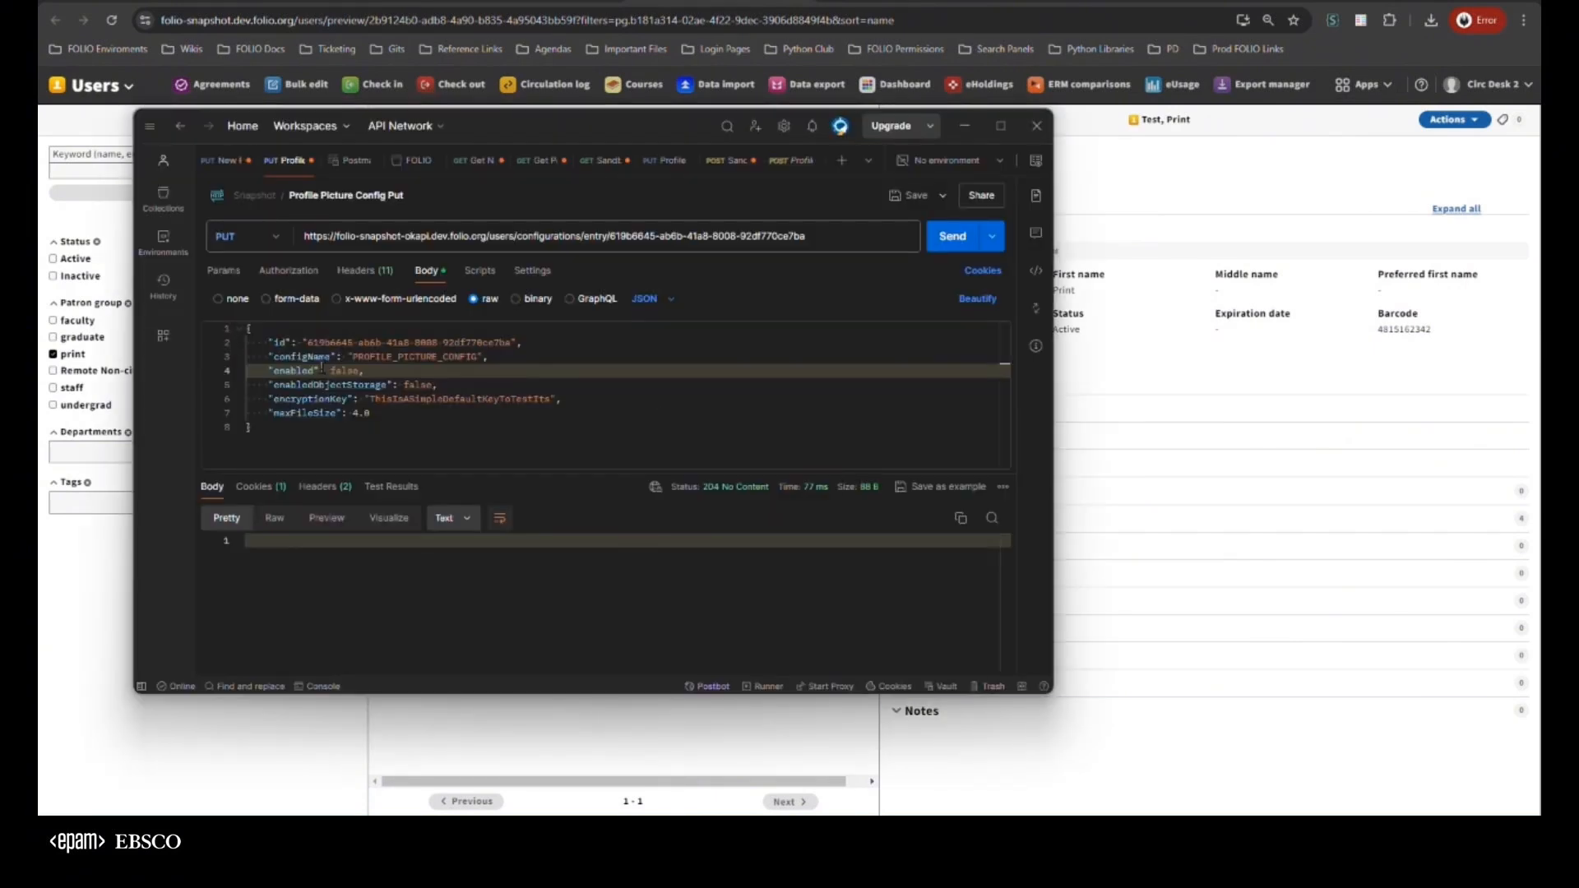
double_click(344, 371)
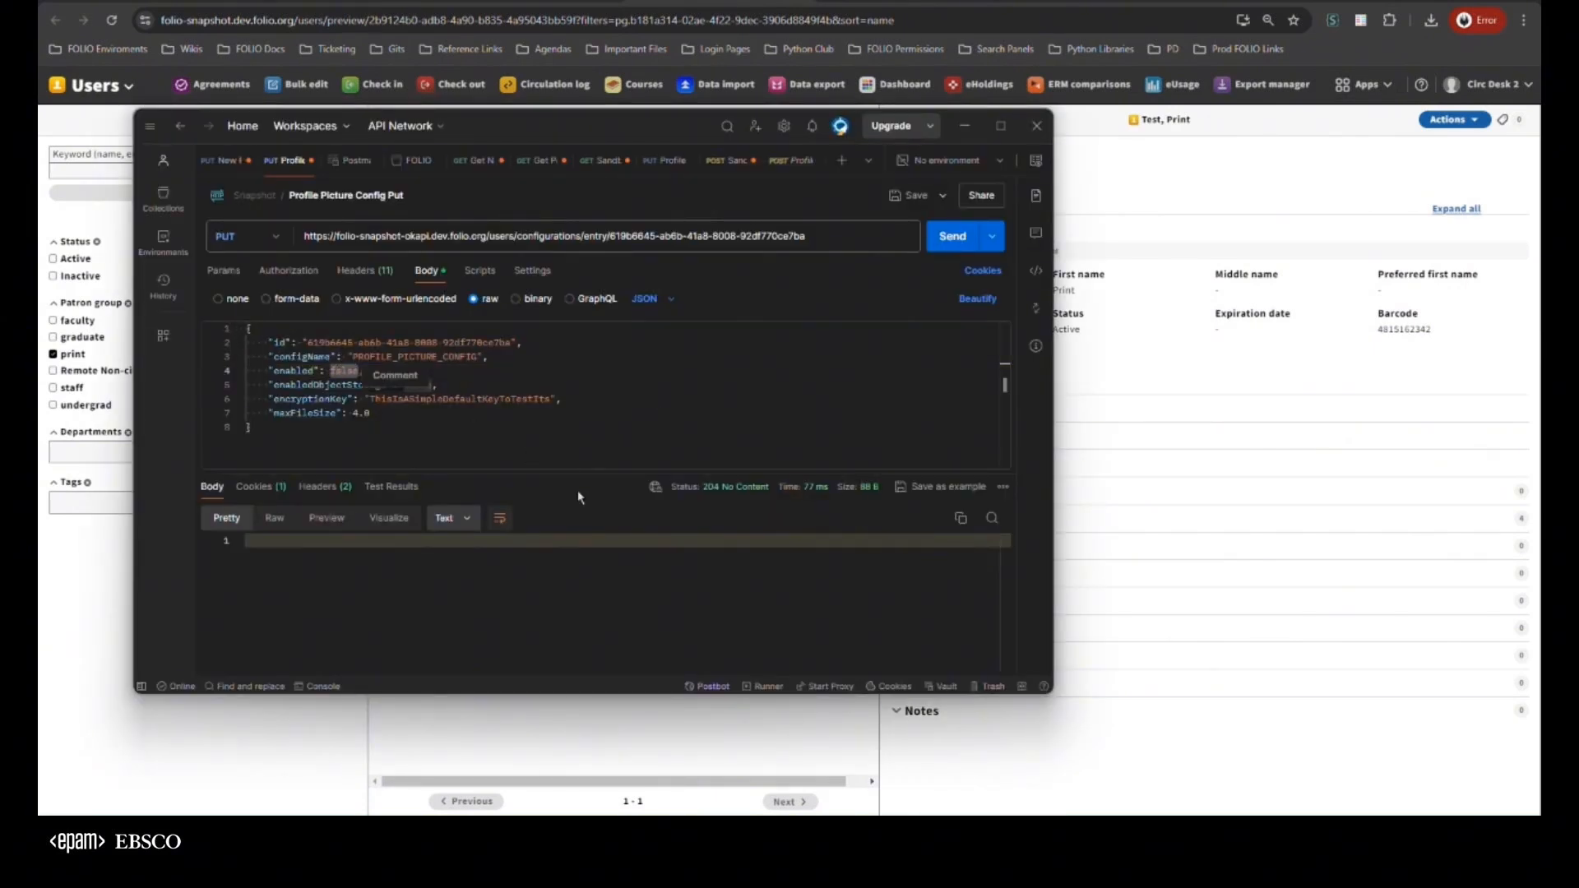
type("true")
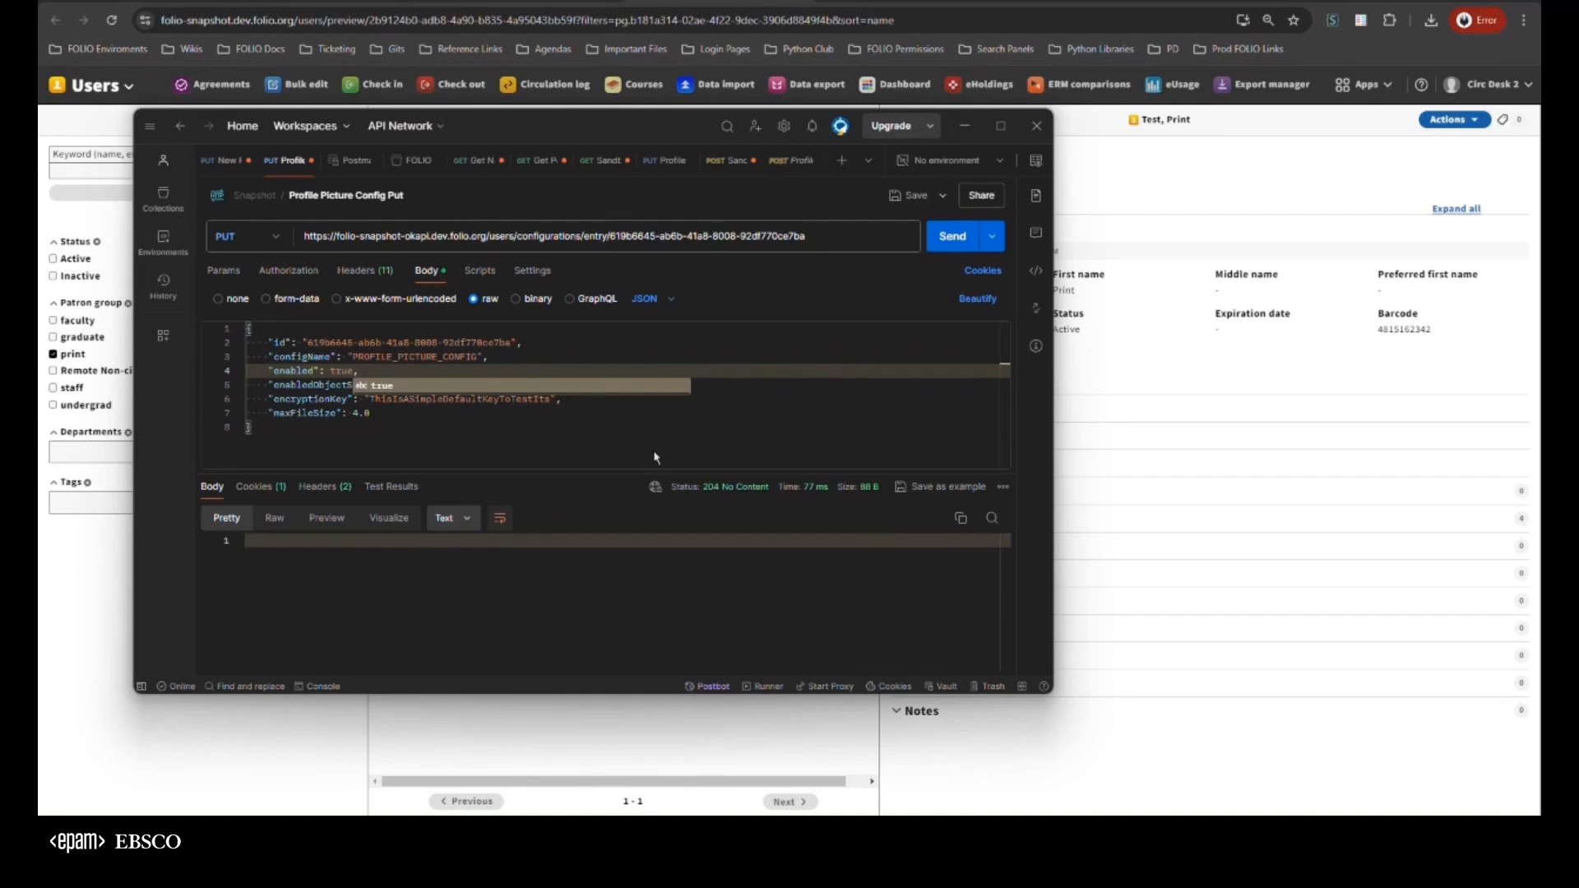
key("Escape")
left_click(952, 236)
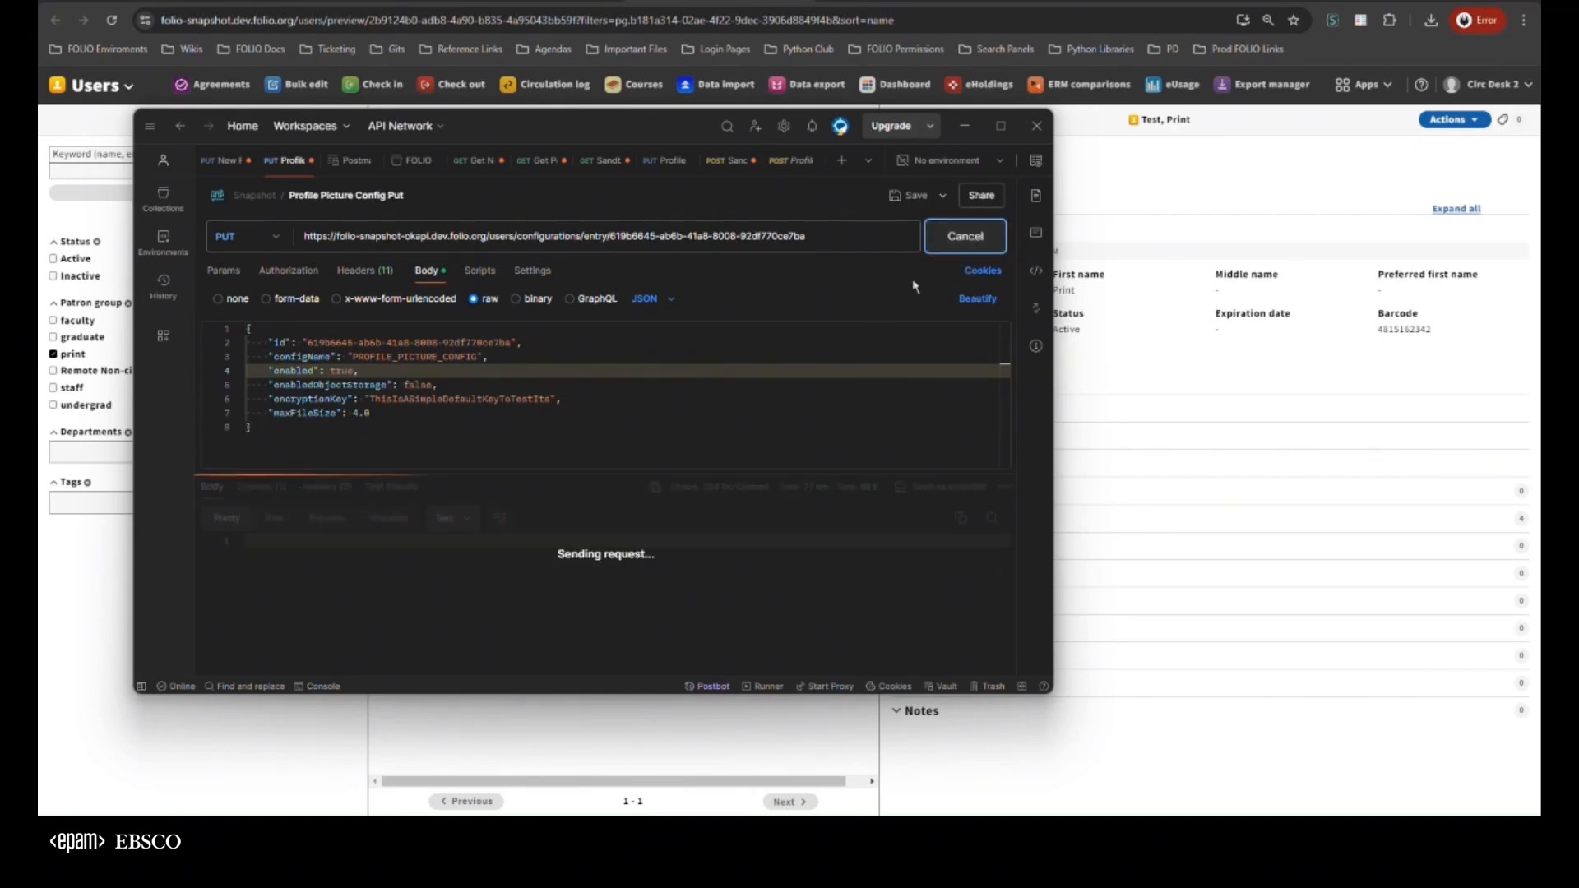
left_click(1183, 304)
key("F5")
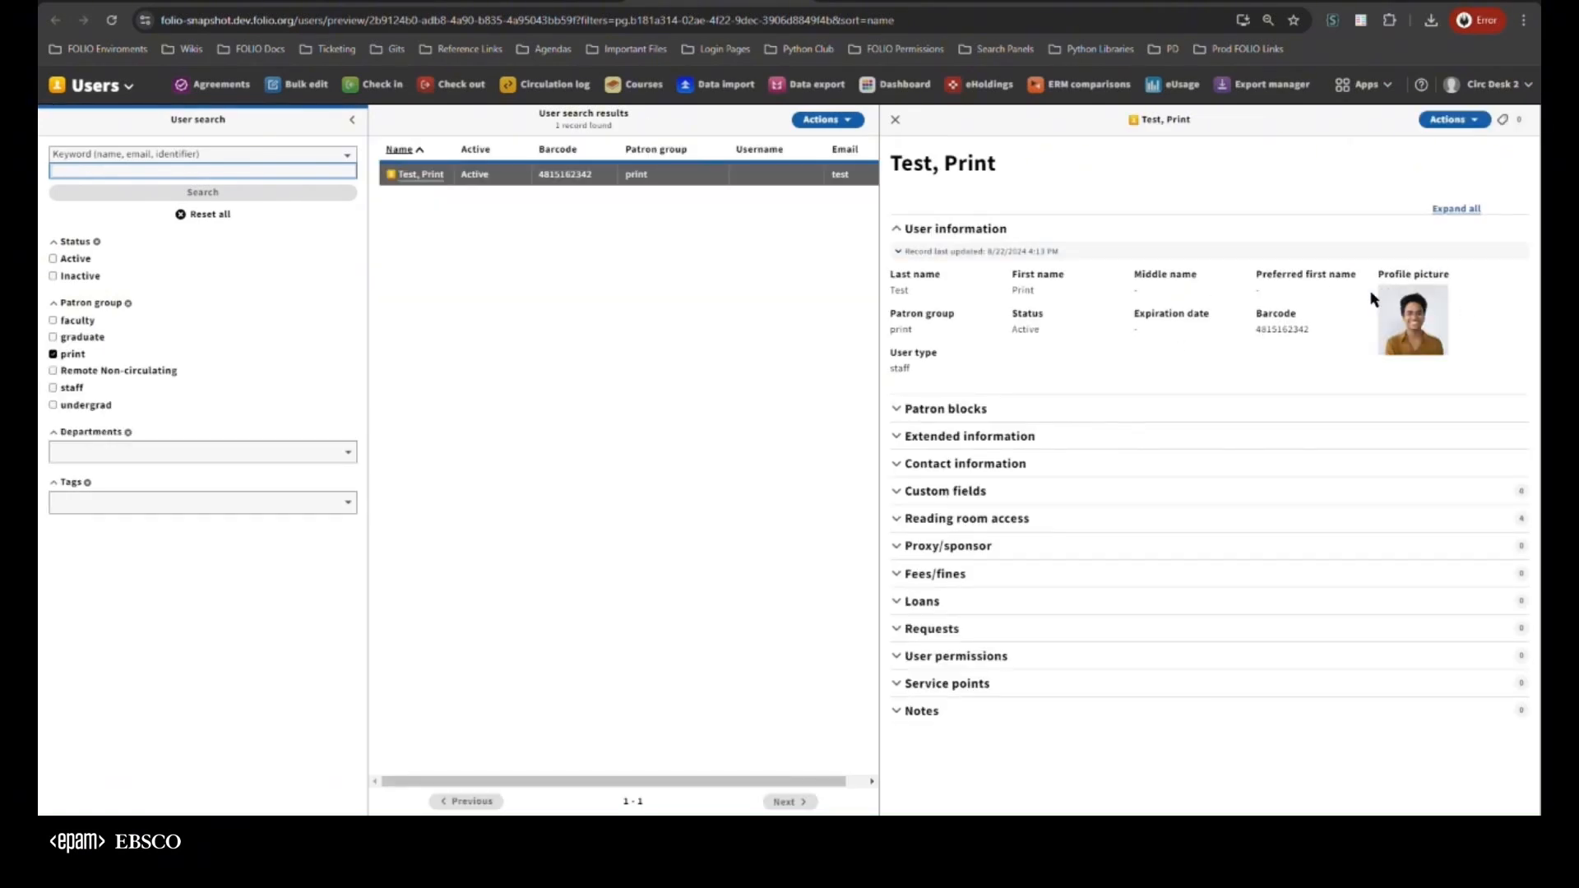
Print the library card for the Test, Print user and check the record's user type
left_click(1443, 123)
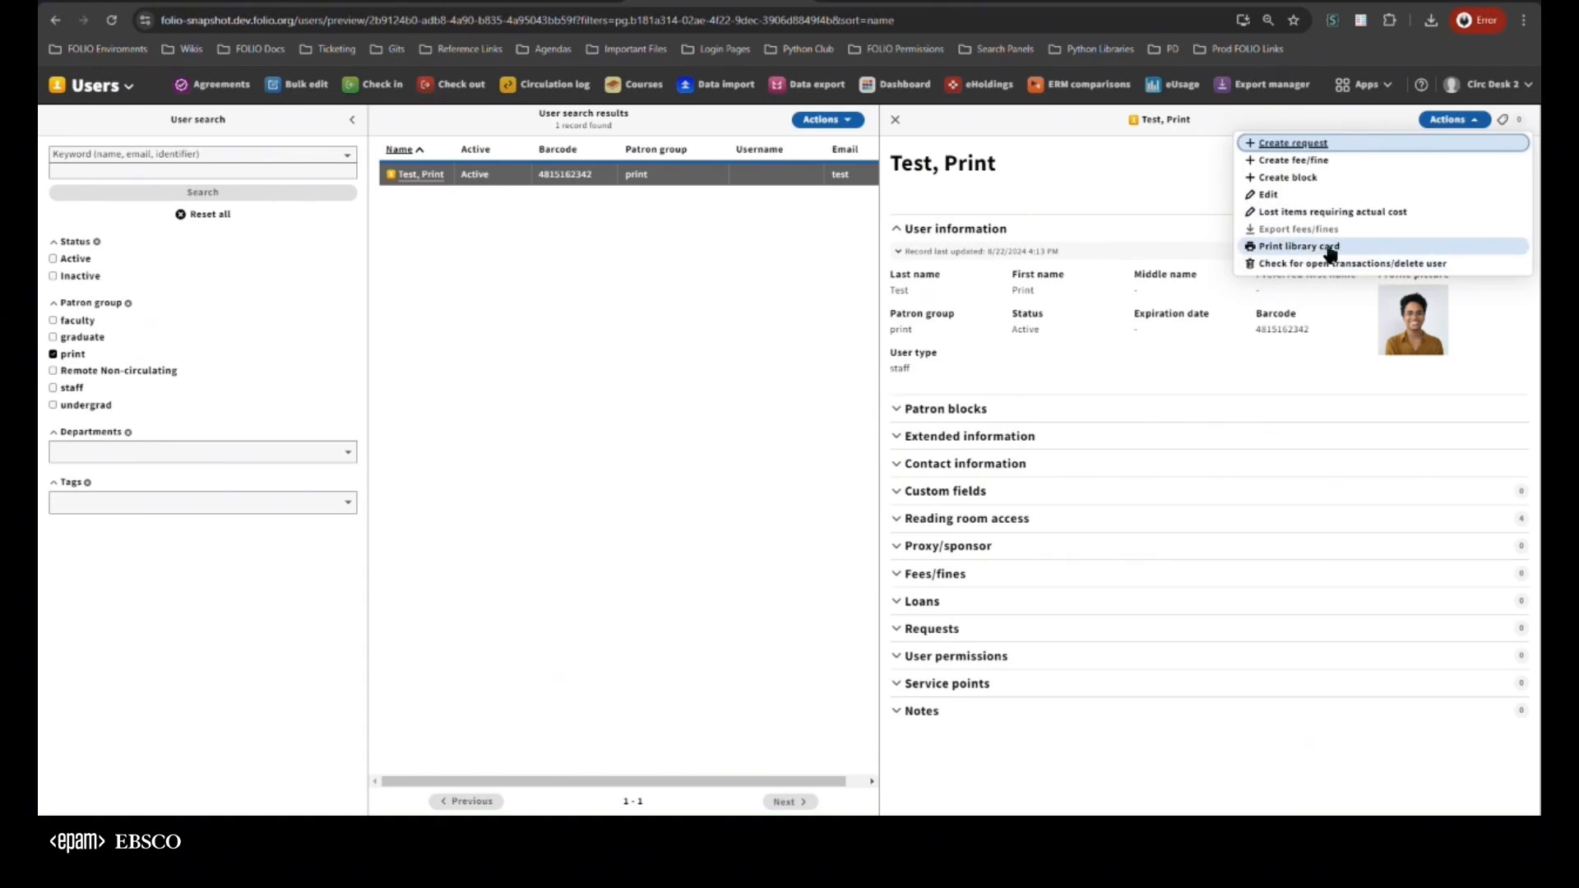
left_click(1287, 248)
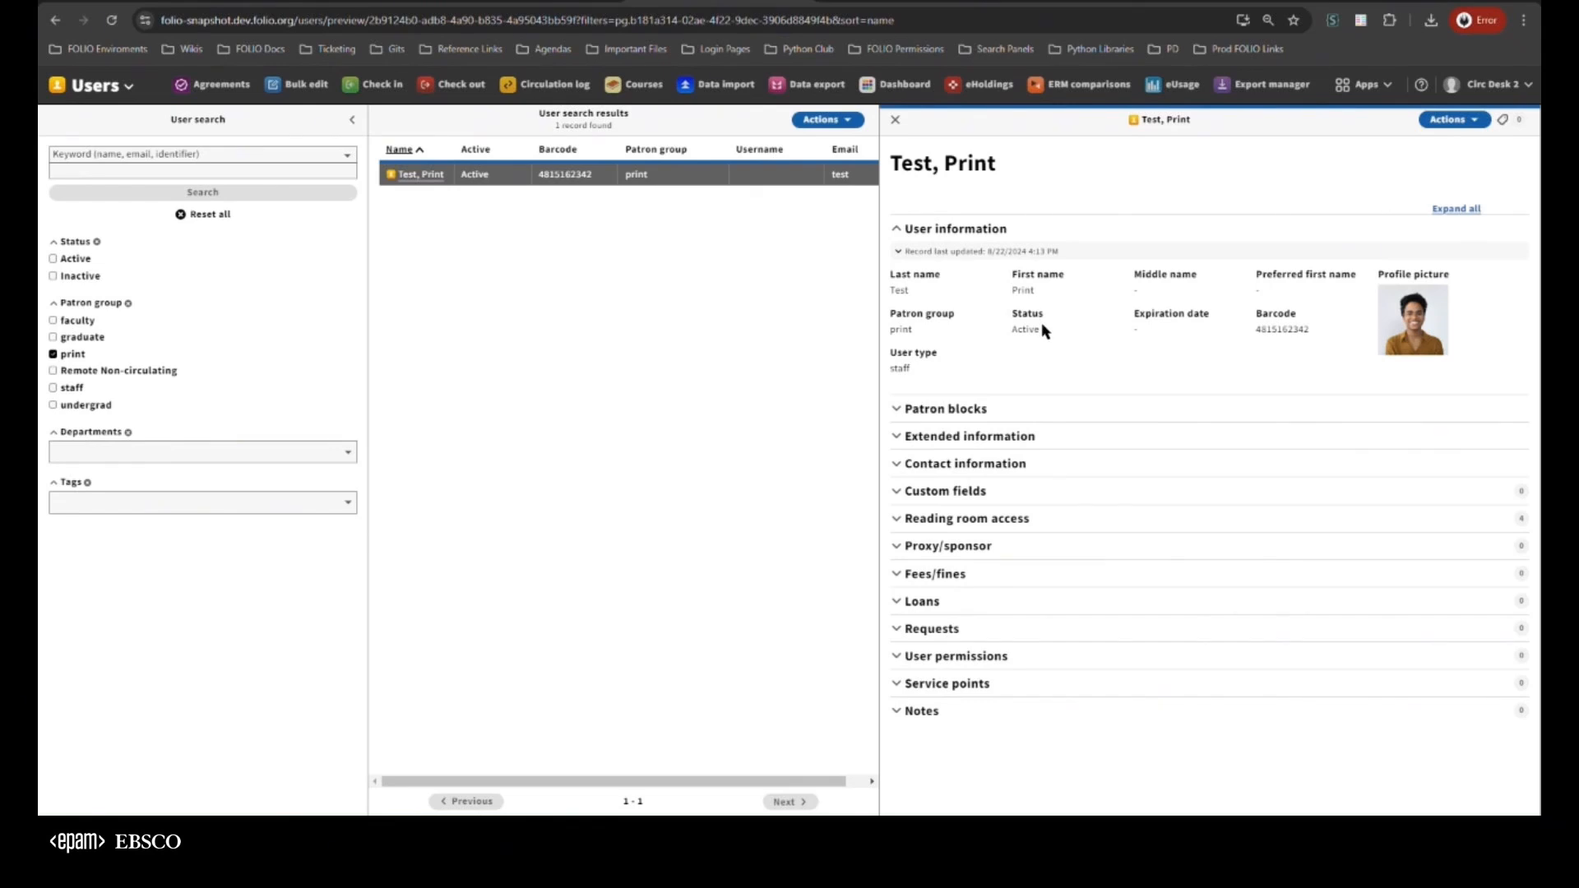
double_click(898, 369)
left_click(1364, 190)
Reset the Test, Print record's user type to Select user type, save it, and check whether Print library card is available
left_click(1443, 118)
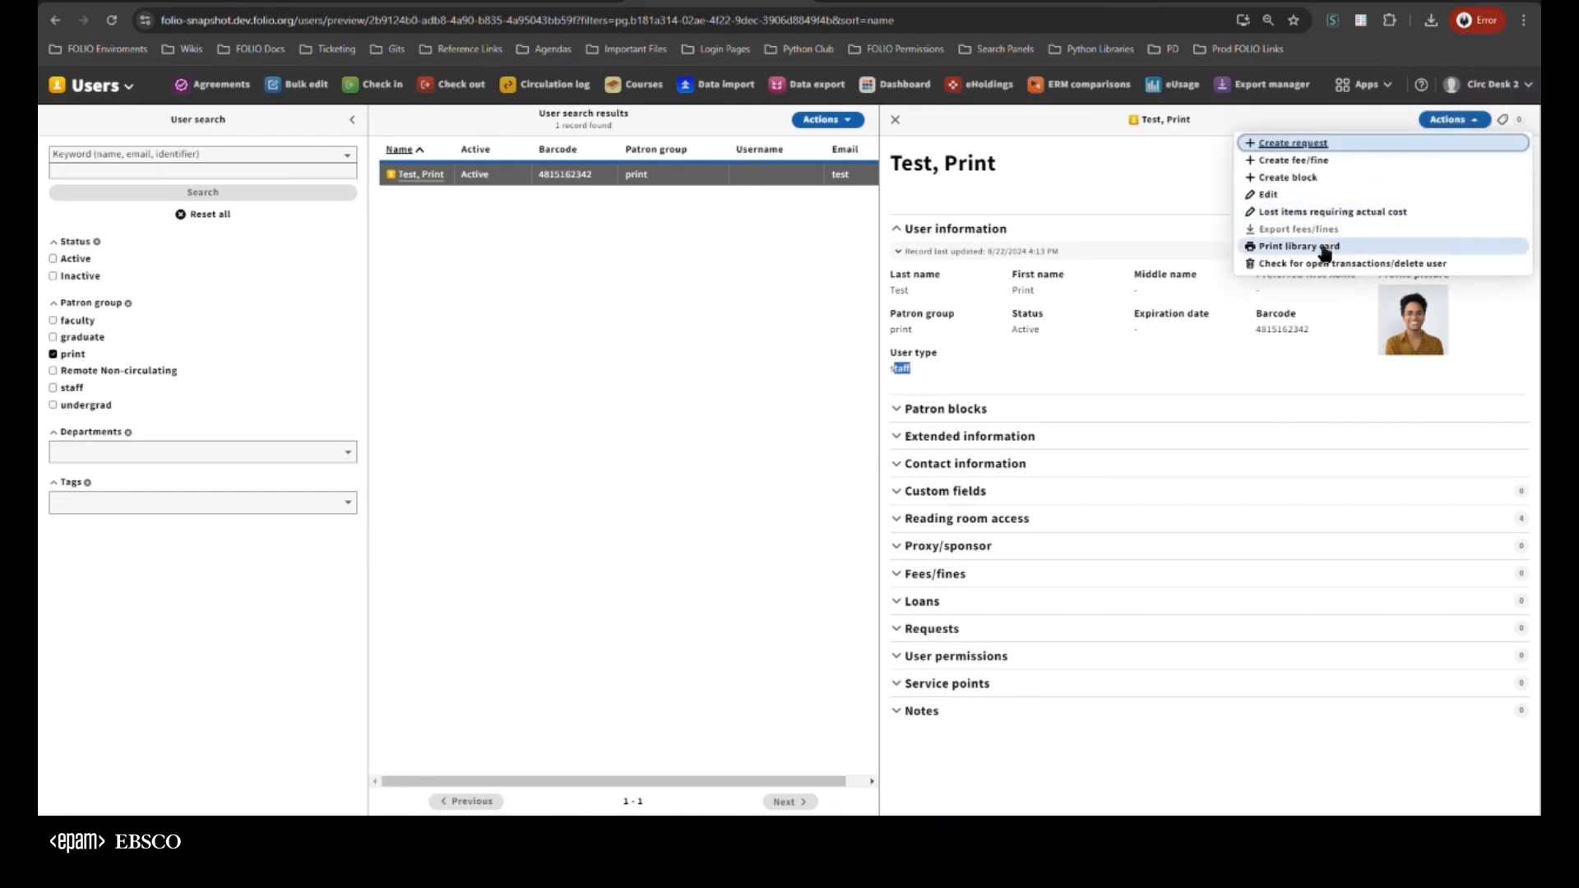
left_click(1296, 197)
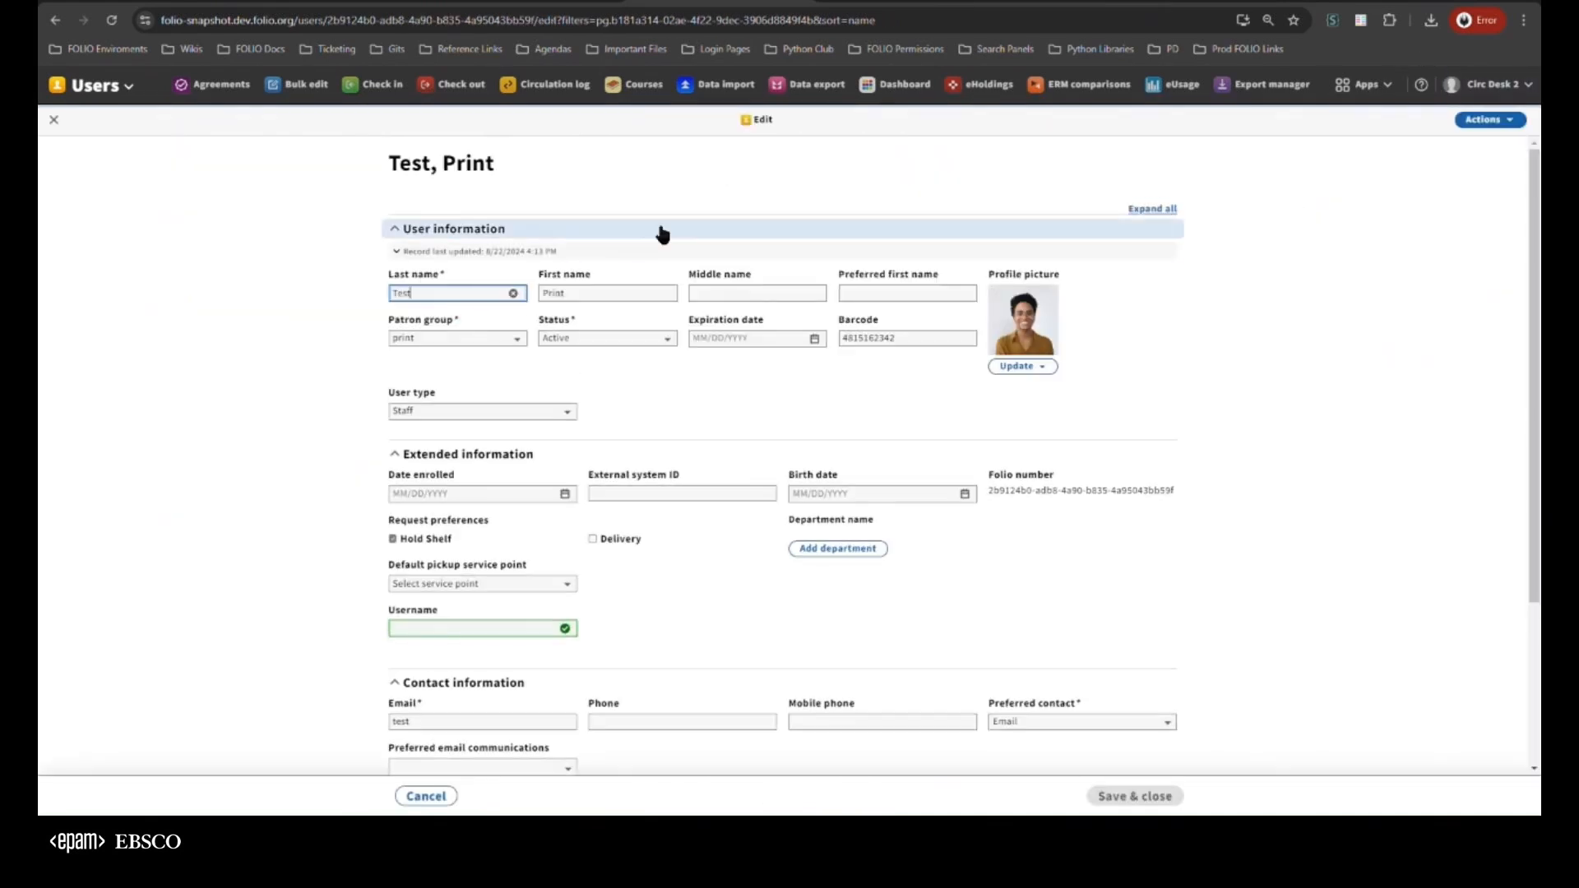
left_click(412, 411)
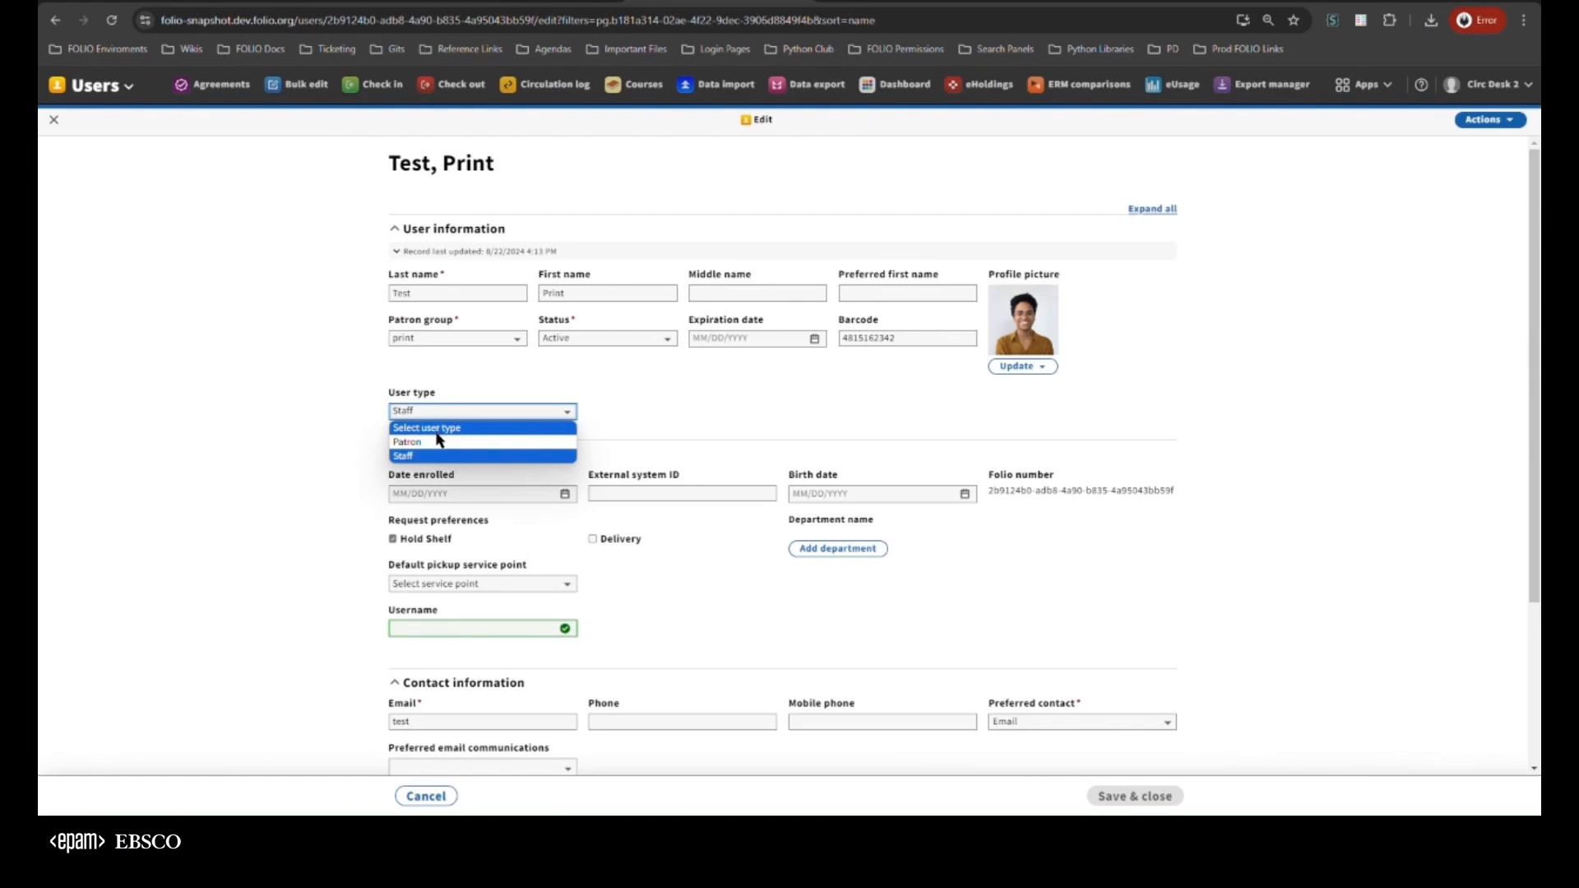
left_click(436, 429)
left_click(1172, 797)
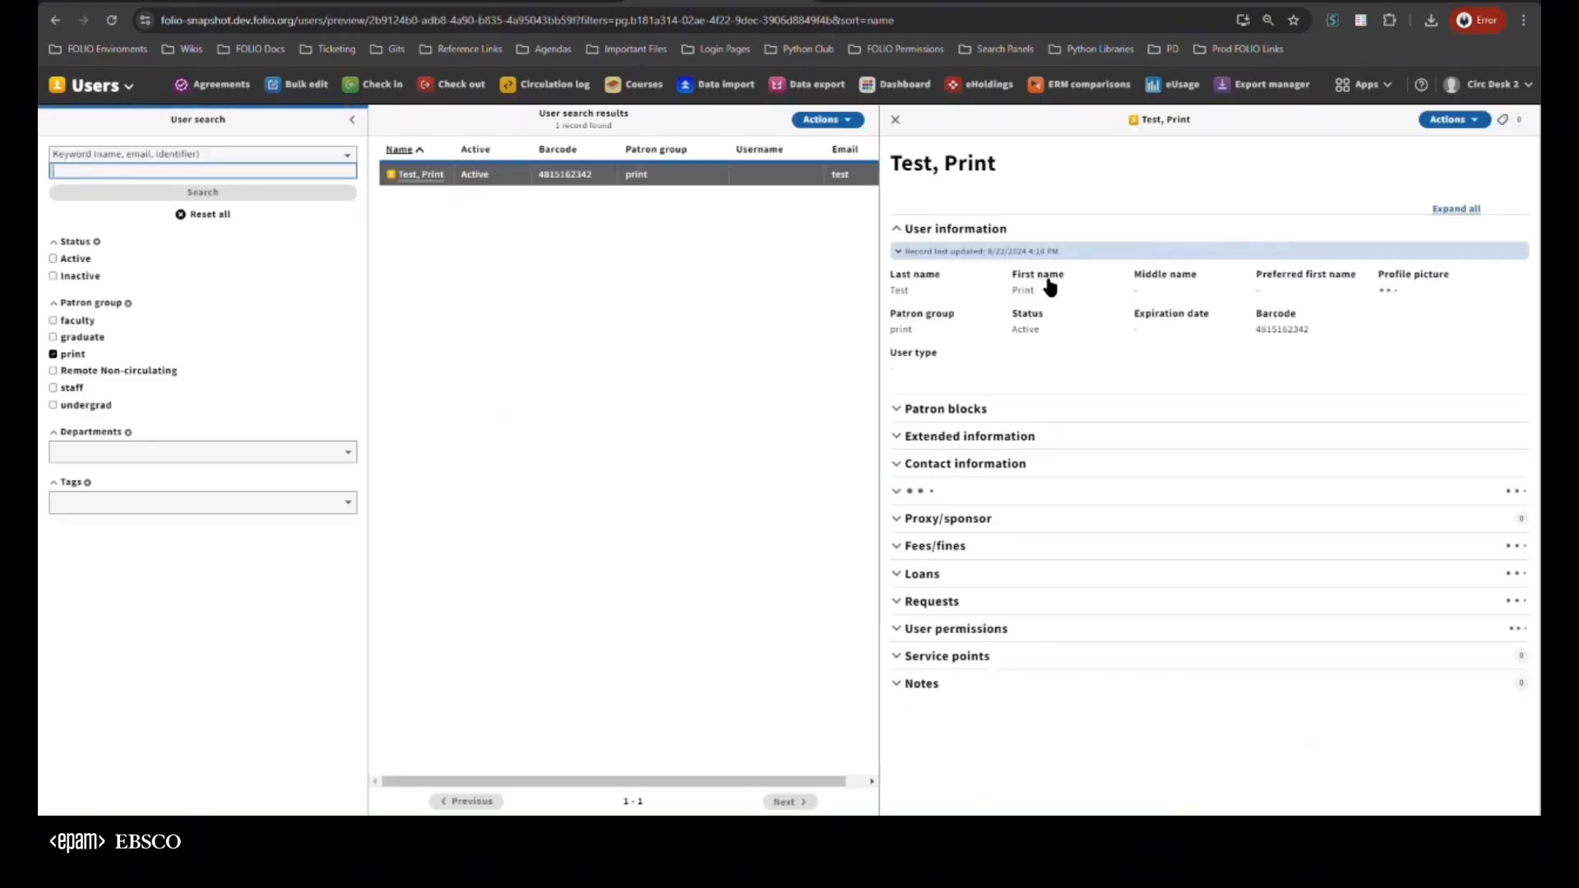
left_click(1449, 121)
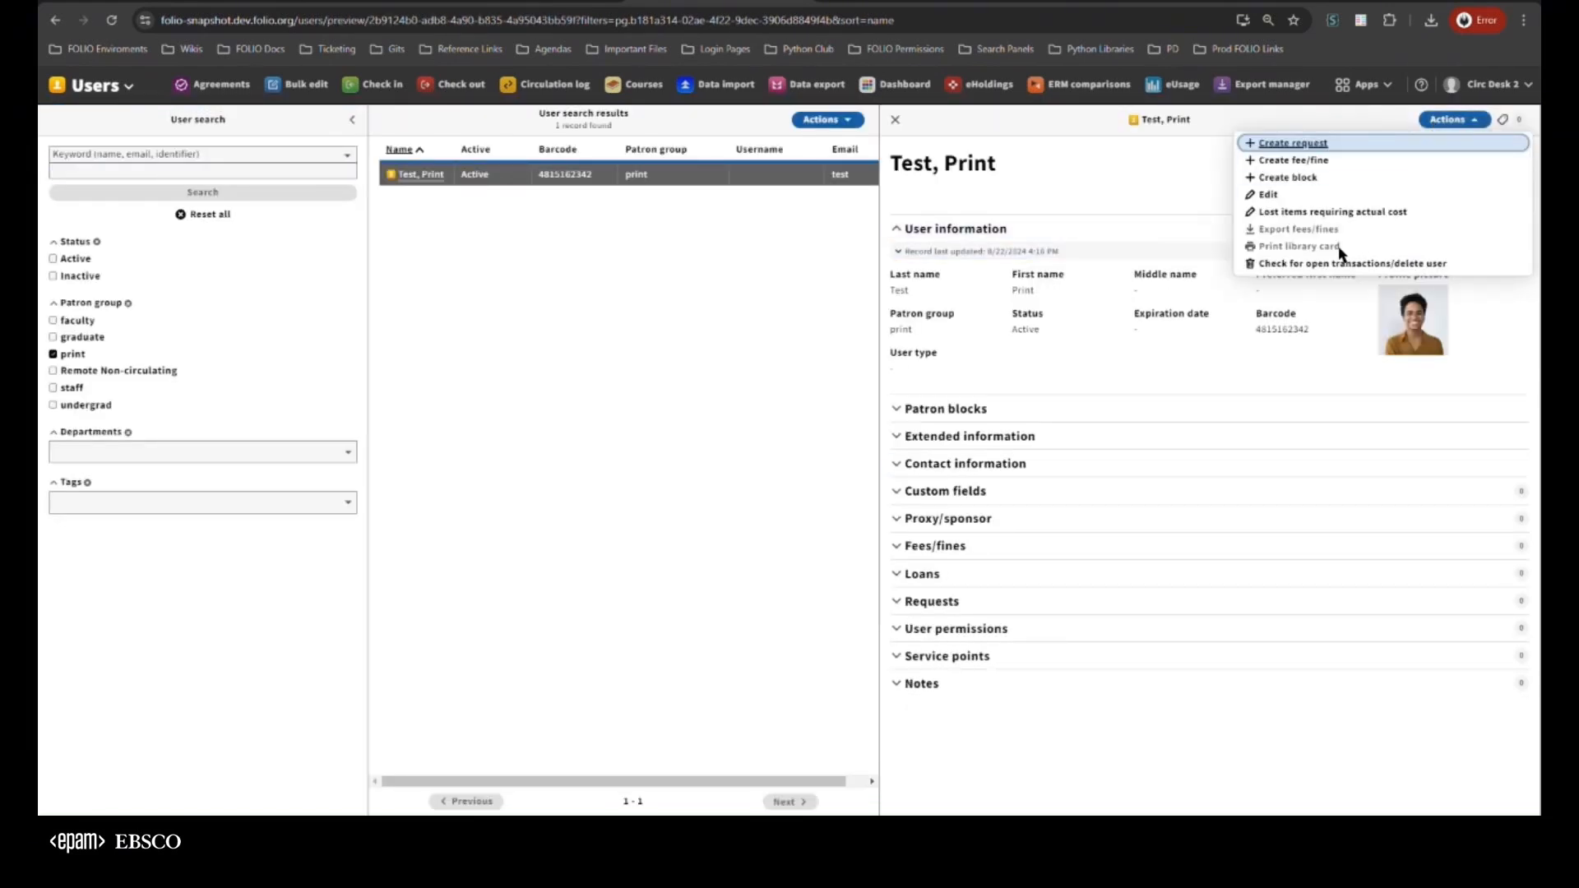
left_click(1189, 194)
Set the Test, Print record's user type to Patron, save it, and check whether Print library card is available
left_click(1453, 123)
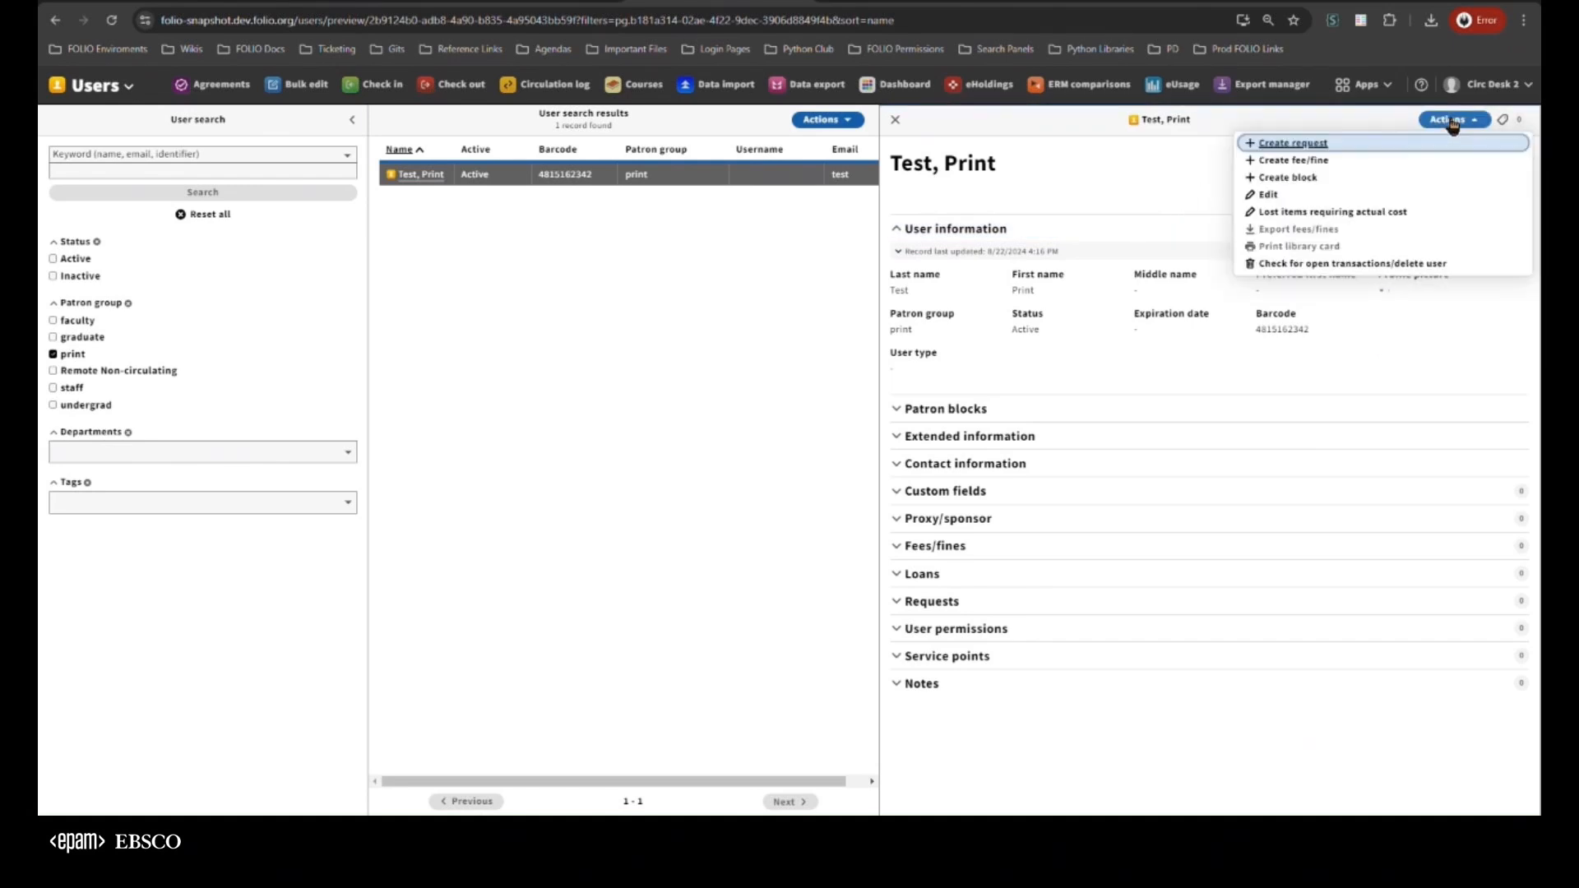
left_click(1267, 195)
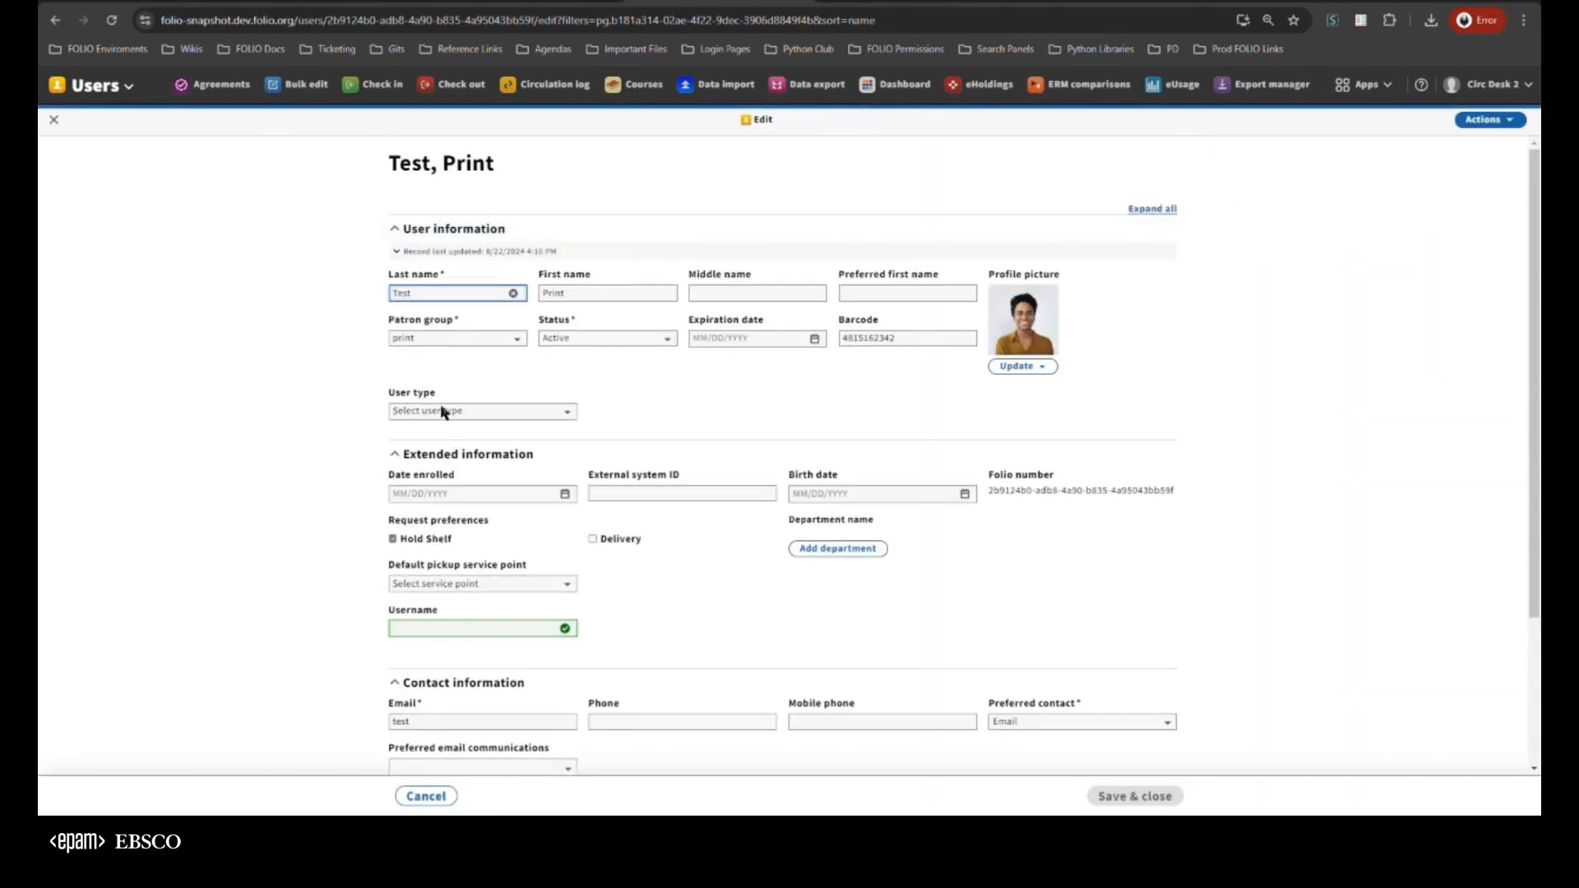
left_click(443, 412)
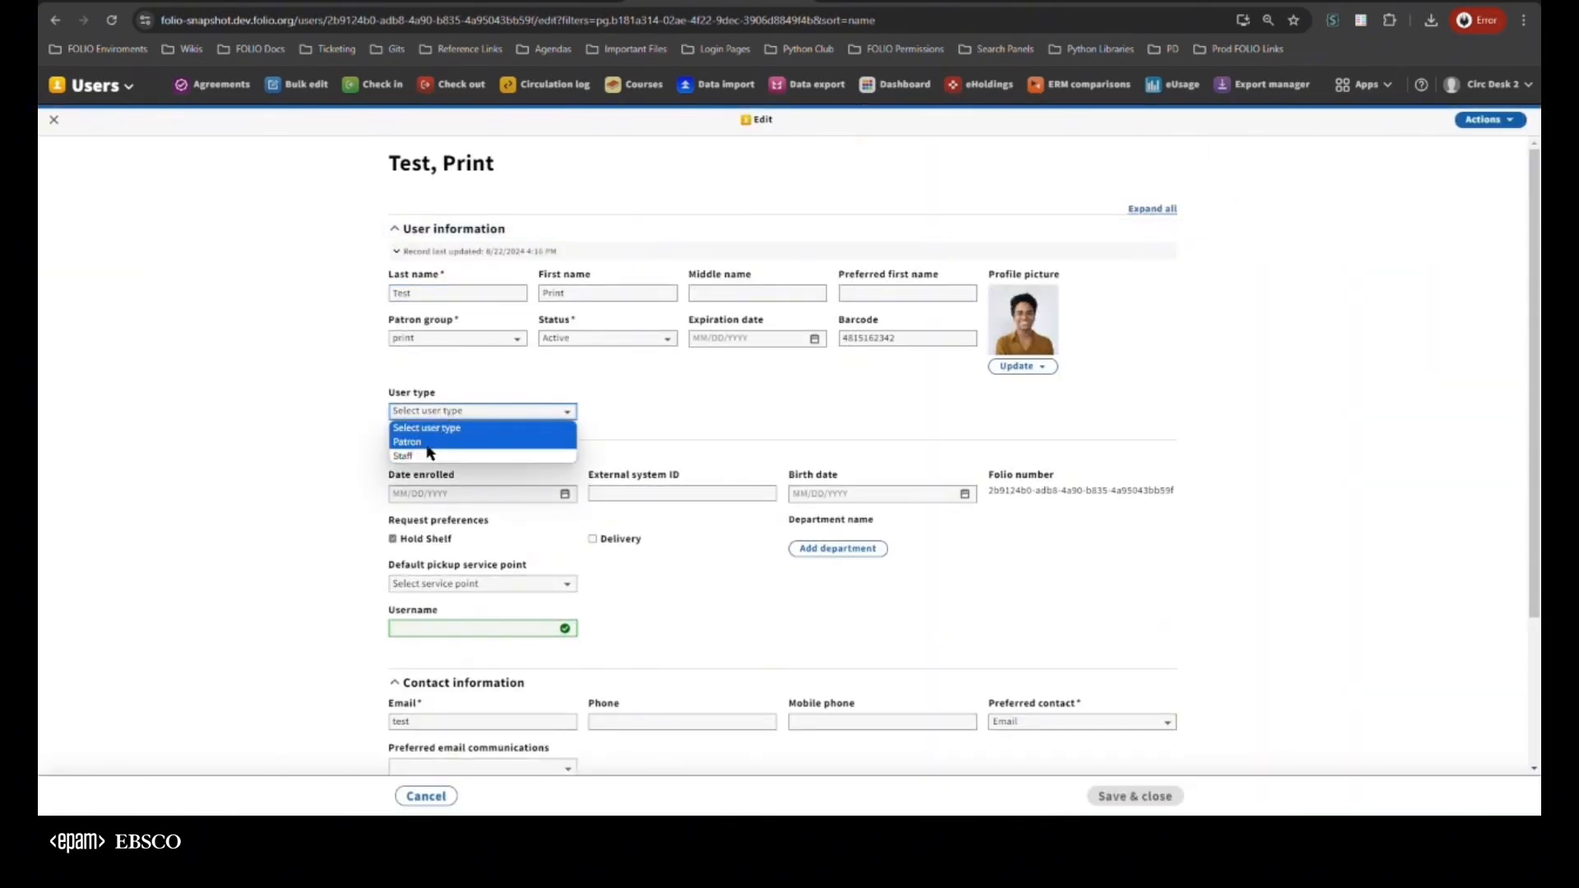
left_click(428, 445)
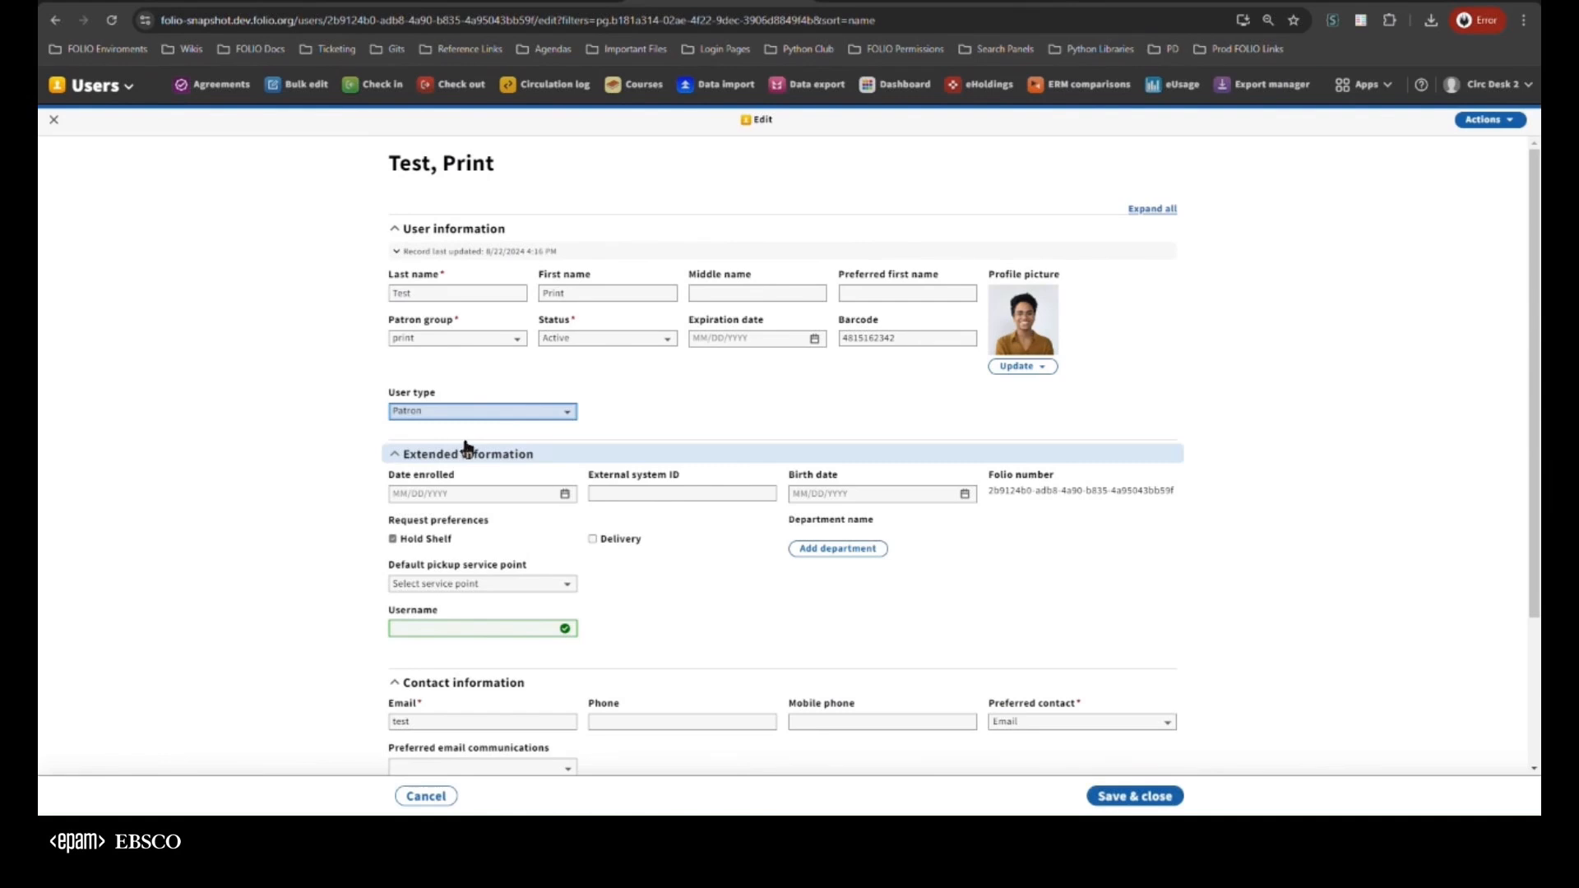
left_click(1154, 797)
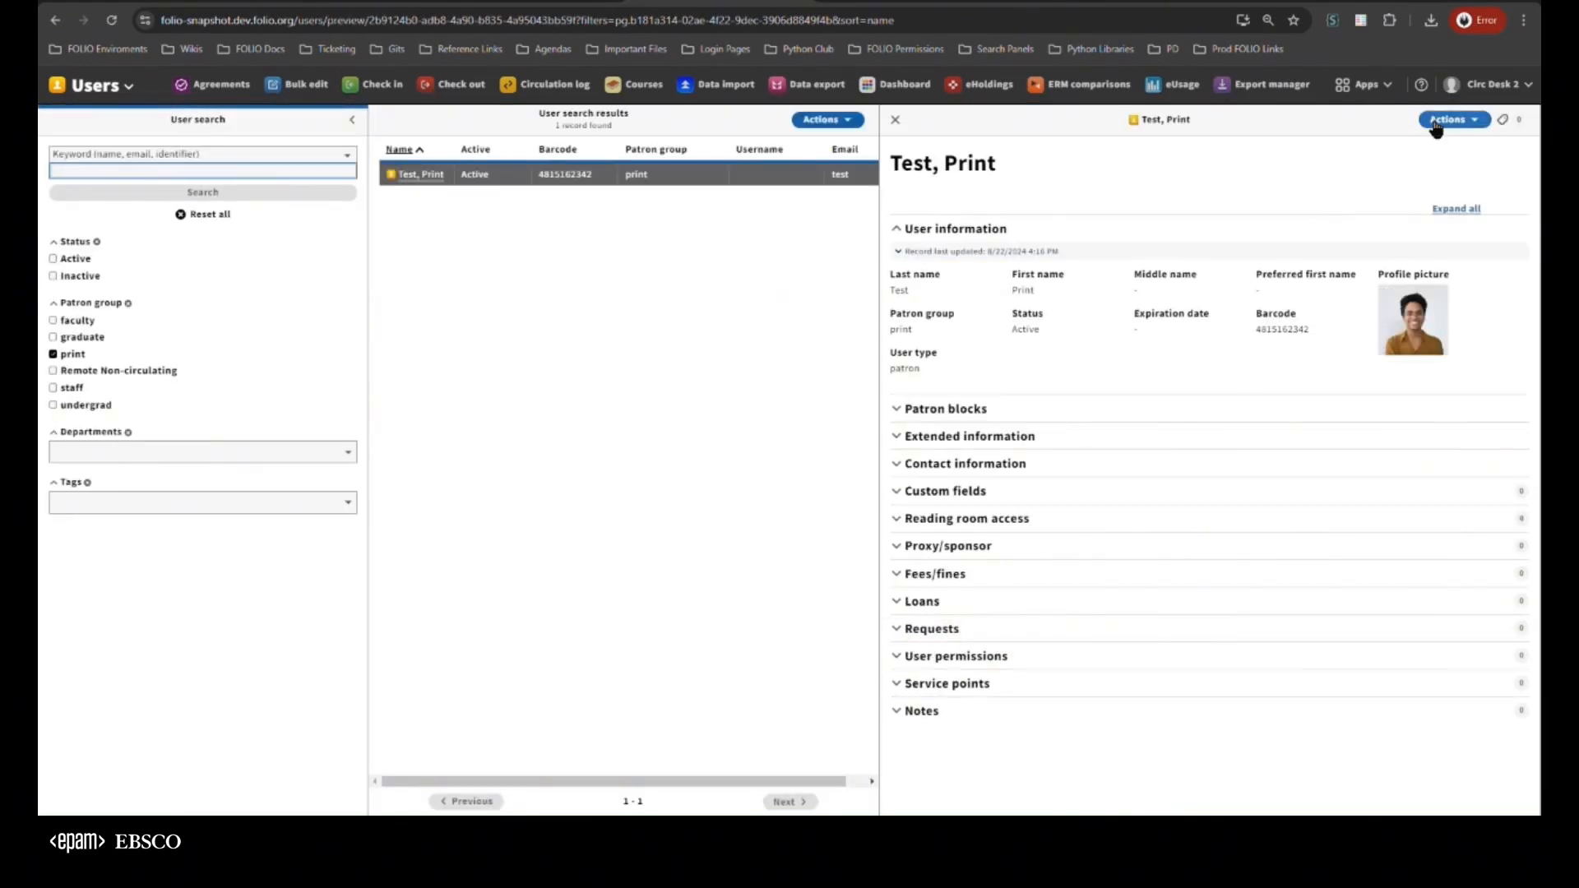
left_click(1447, 120)
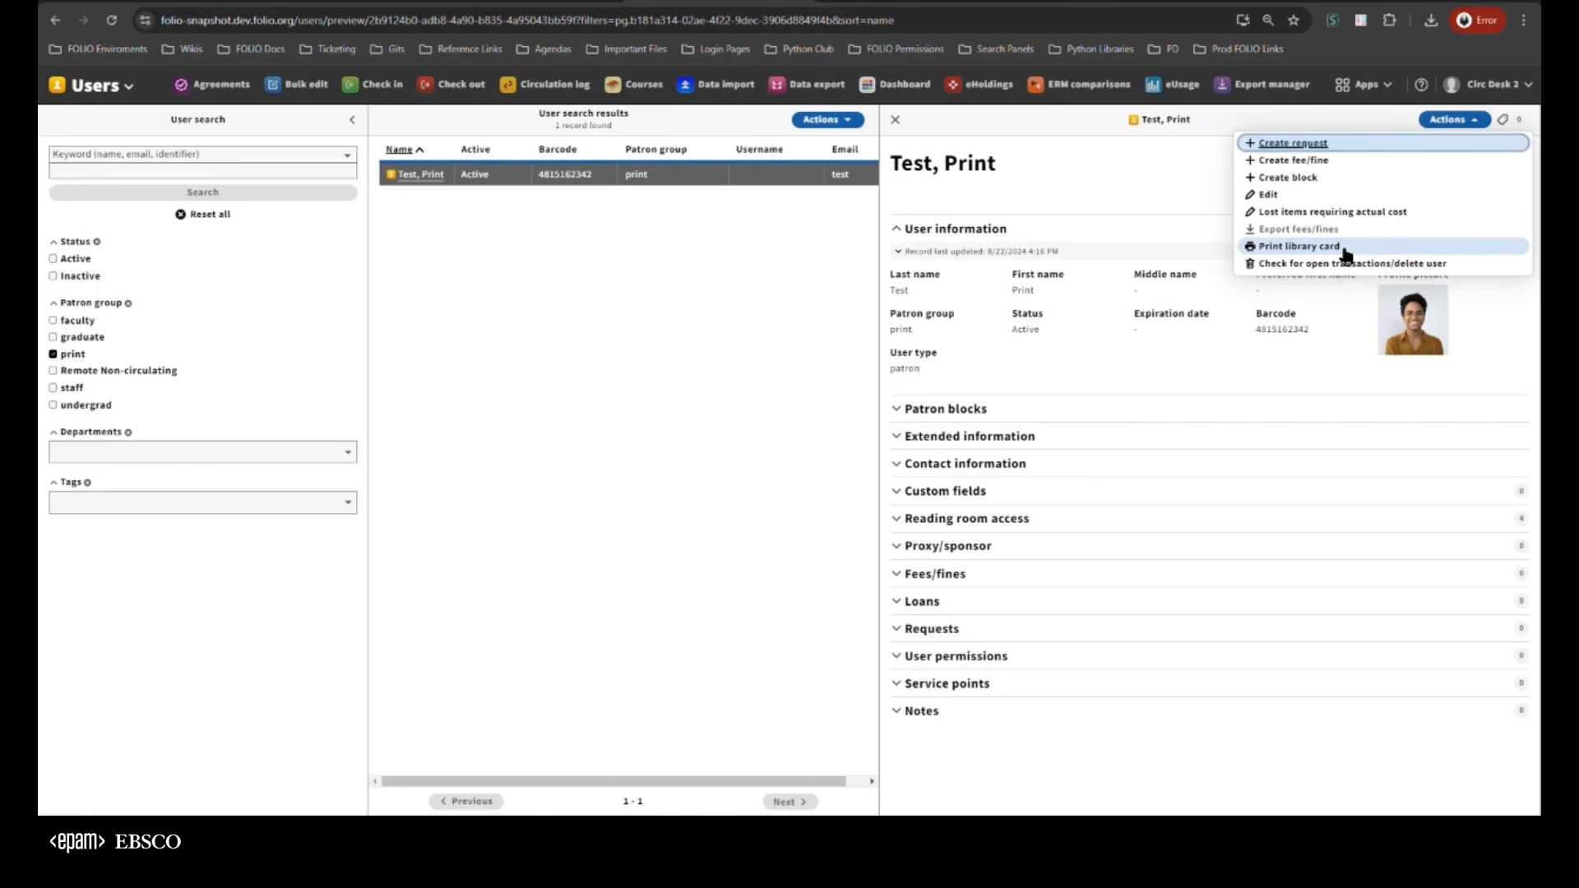
left_click(1124, 323)
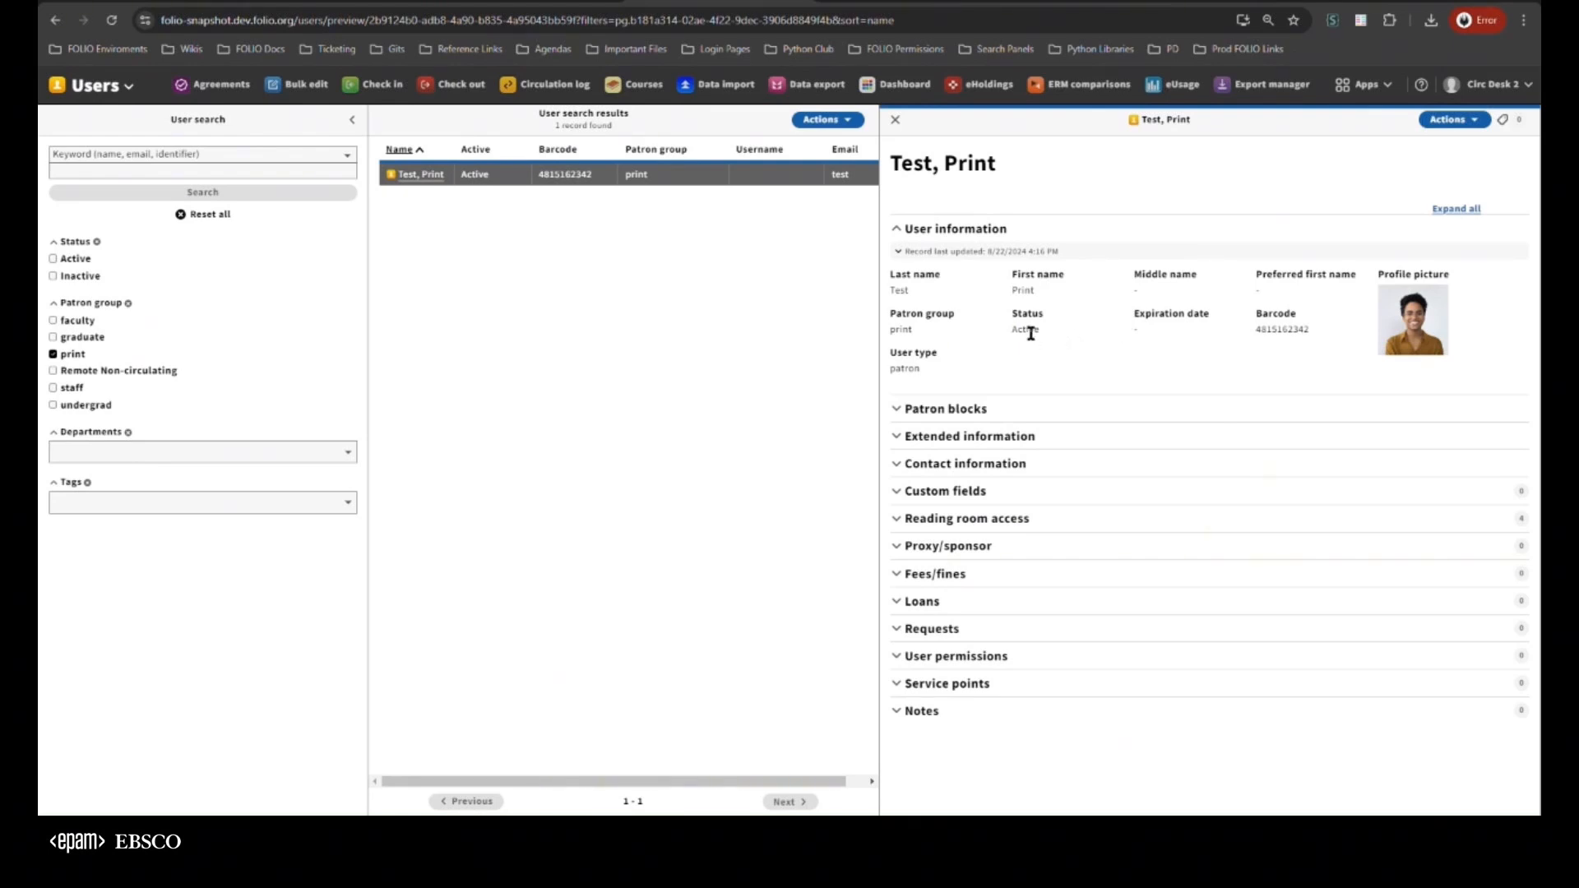
Set the Test, Print record's status to Inactive, save it, and check whether Print library card is available
left_click(1445, 120)
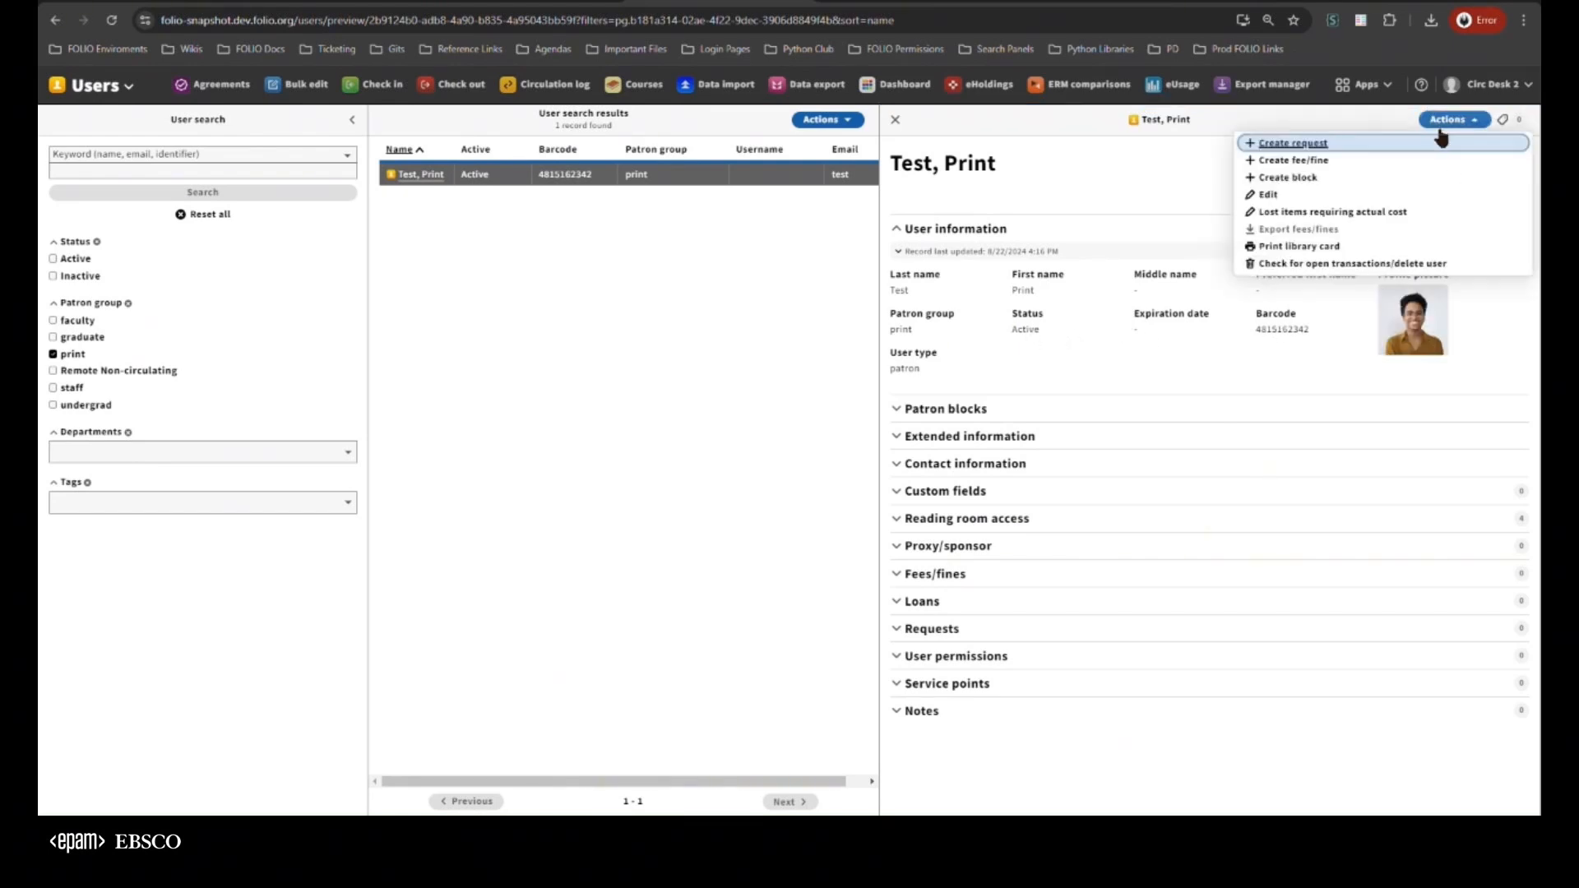
left_click(1305, 194)
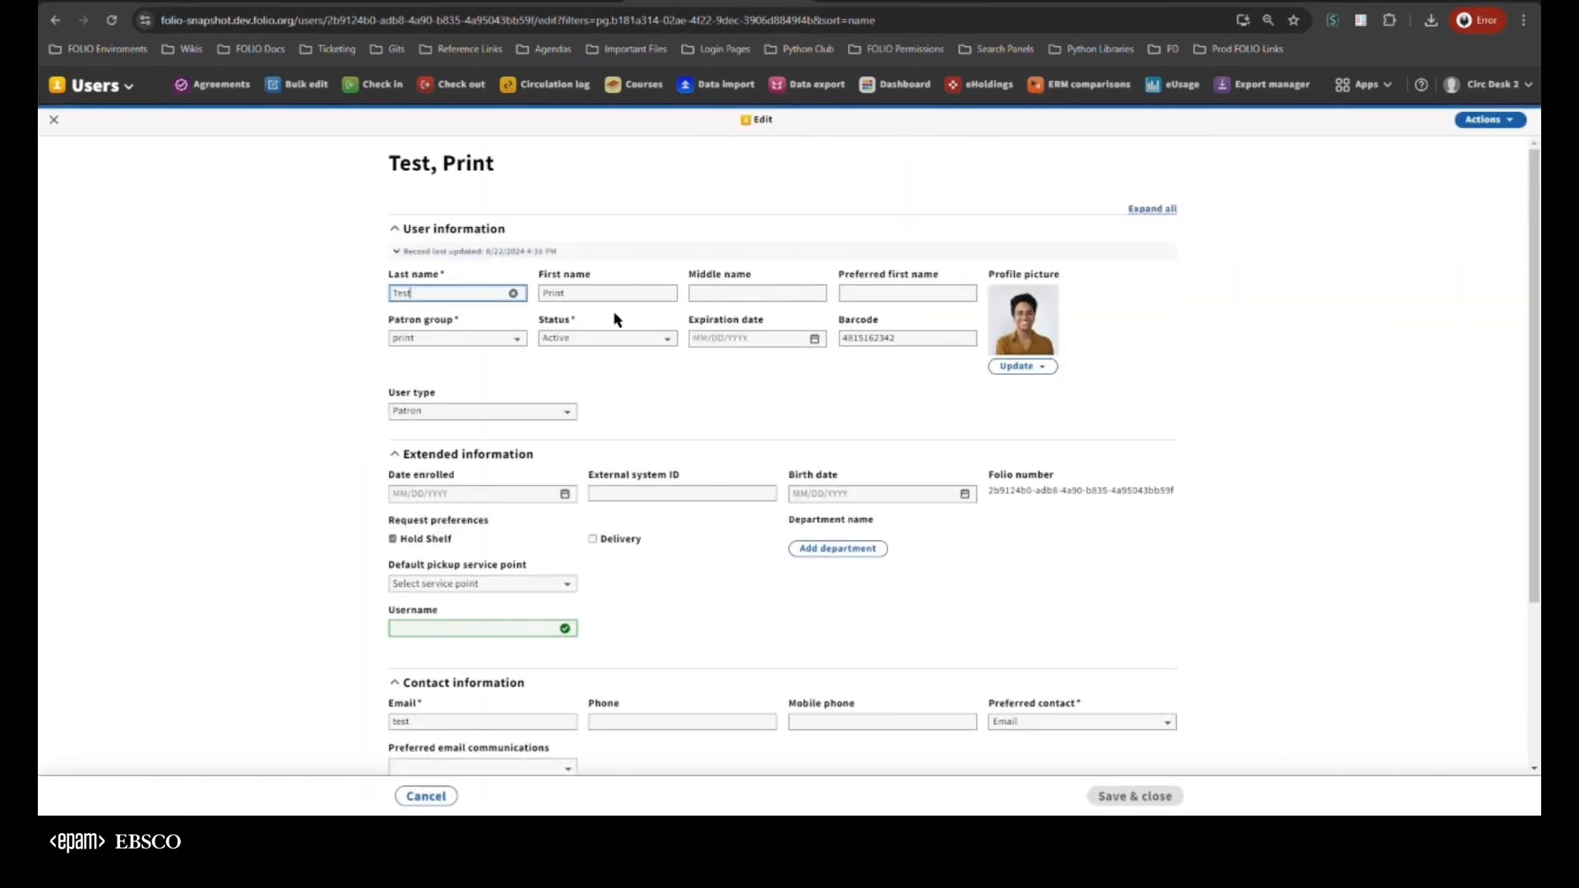
left_click(594, 338)
left_click(567, 369)
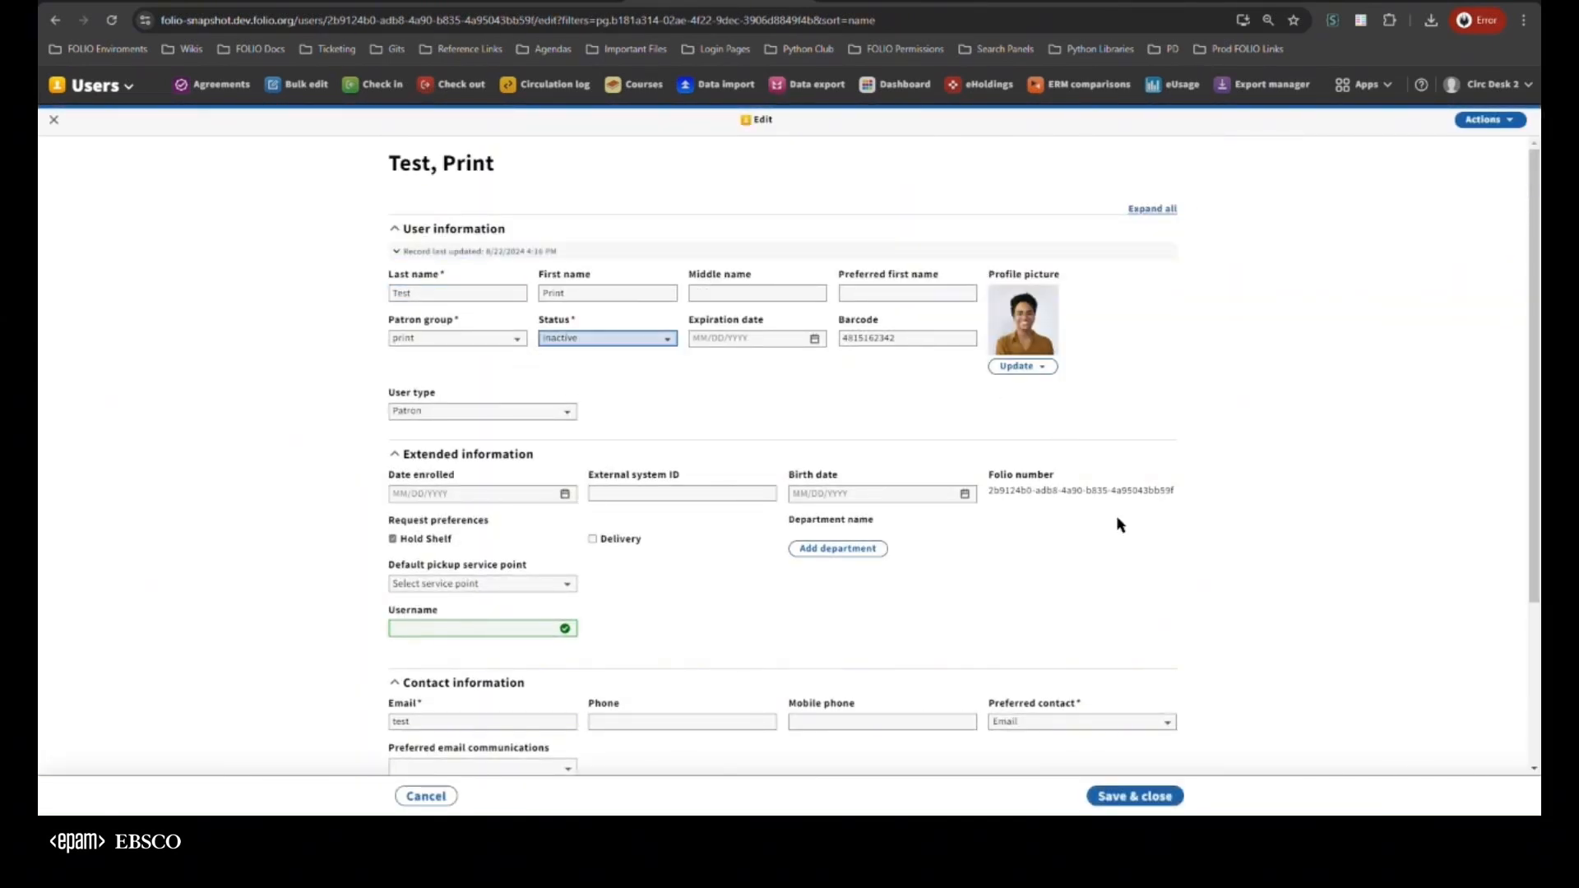
left_click(1134, 793)
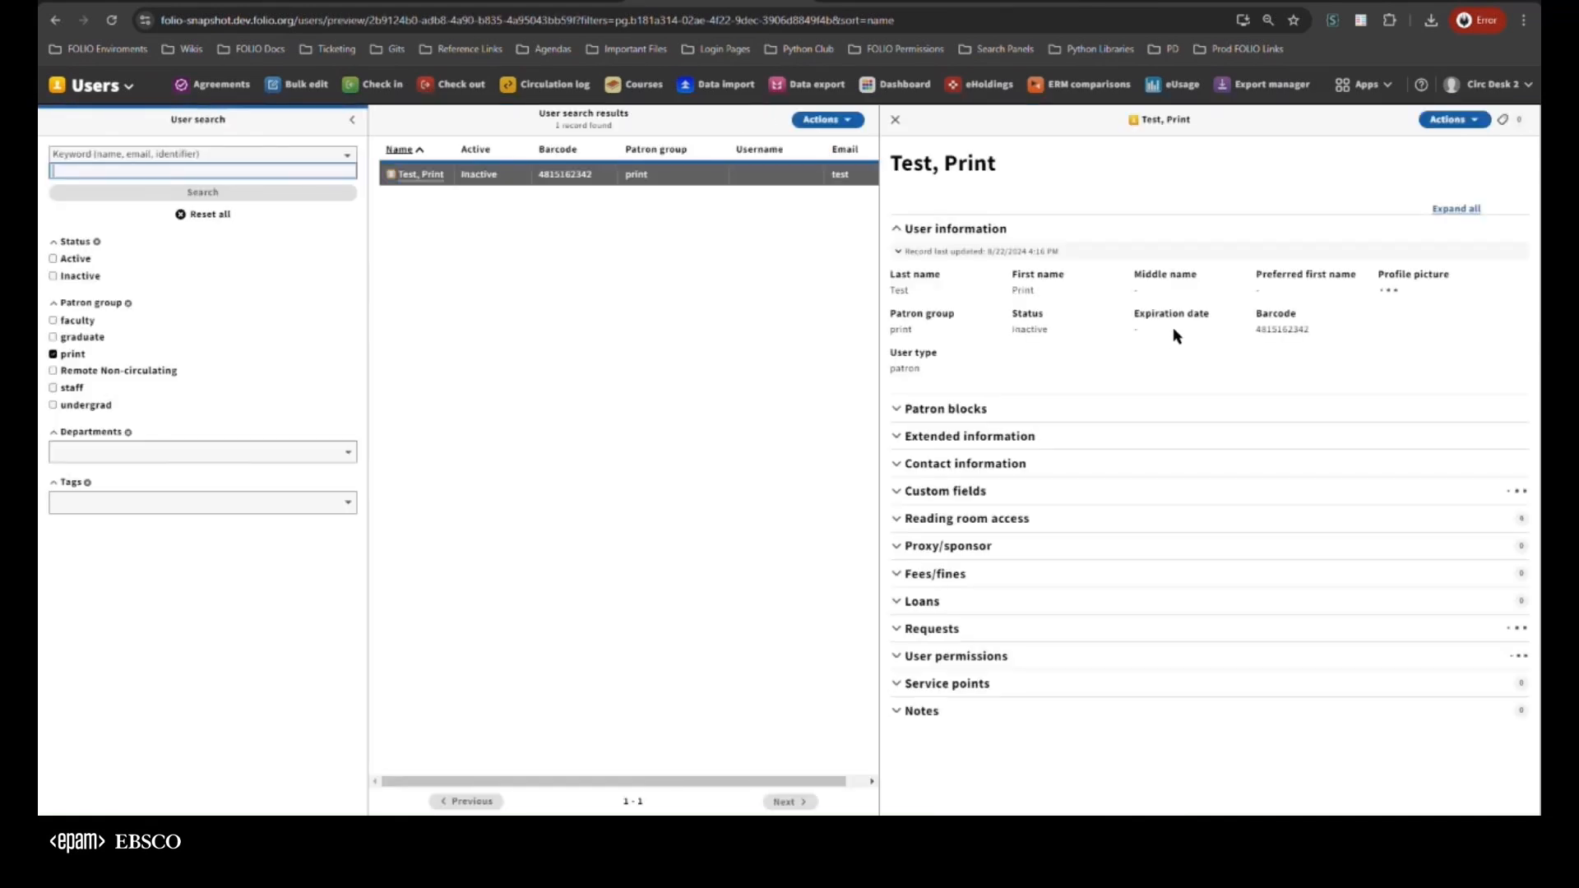
left_click(1450, 119)
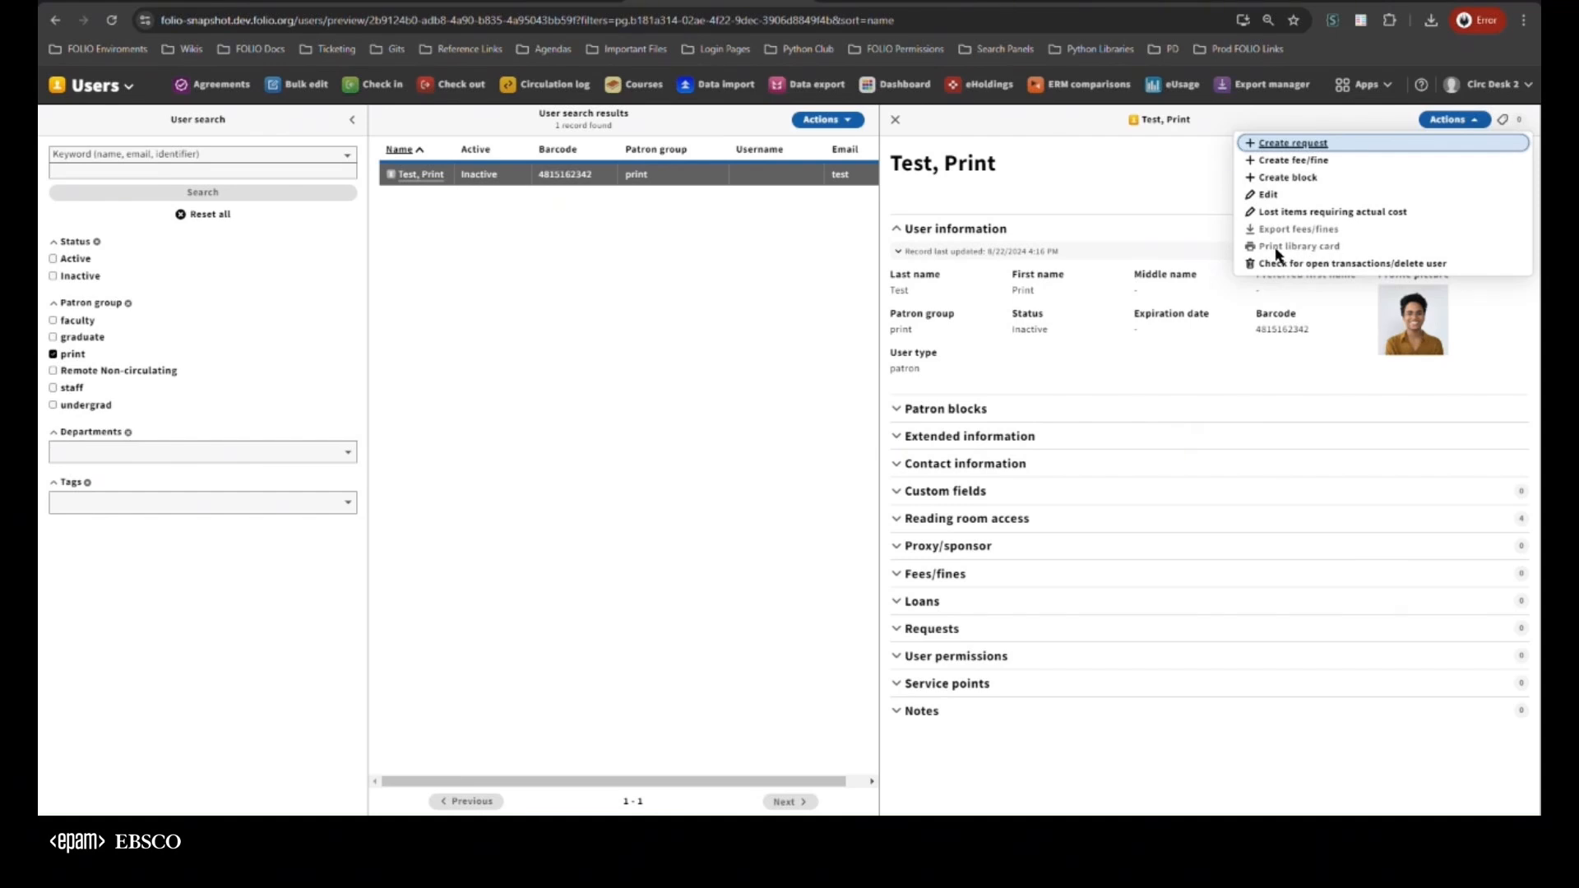
Set the Test, Print record's status to Active, save it, and check whether Print library card is available
left_click(1275, 198)
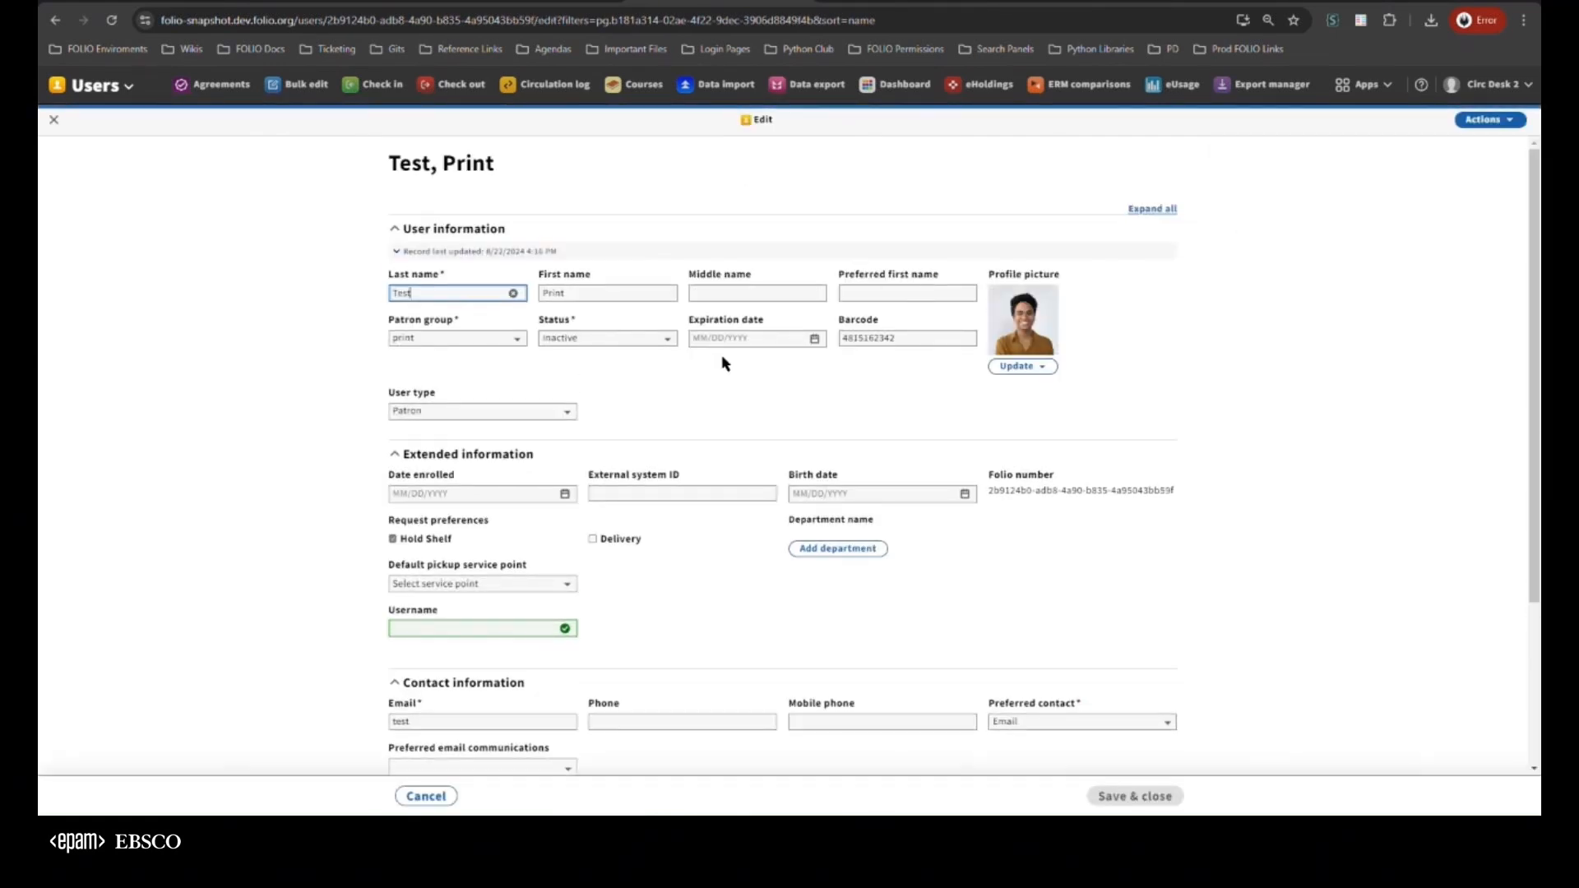
left_click(617, 338)
left_click(597, 357)
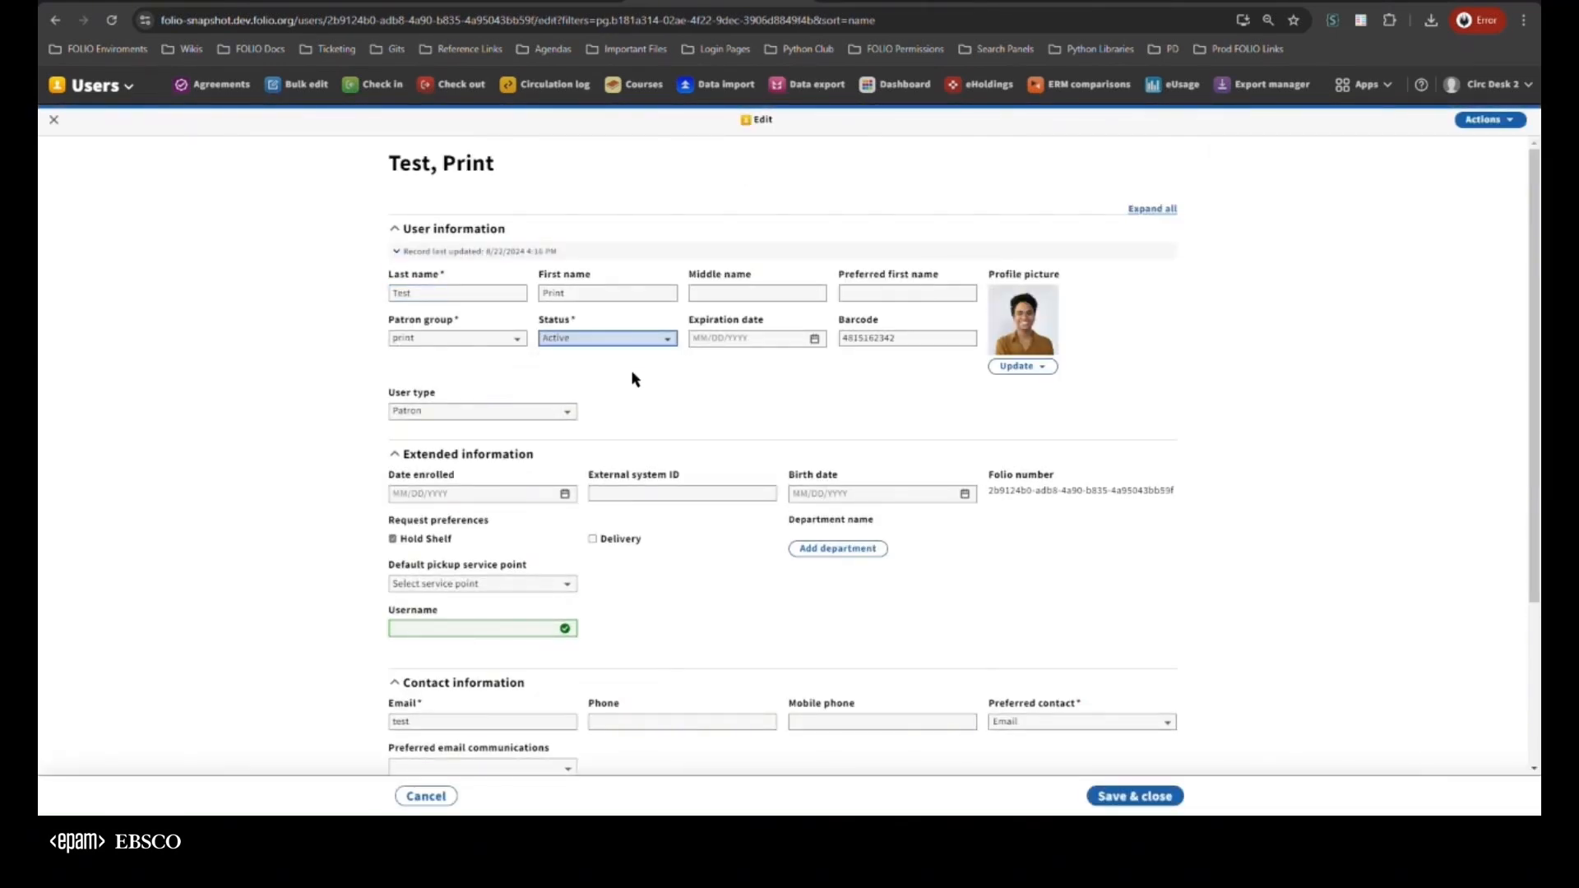
left_click(1106, 798)
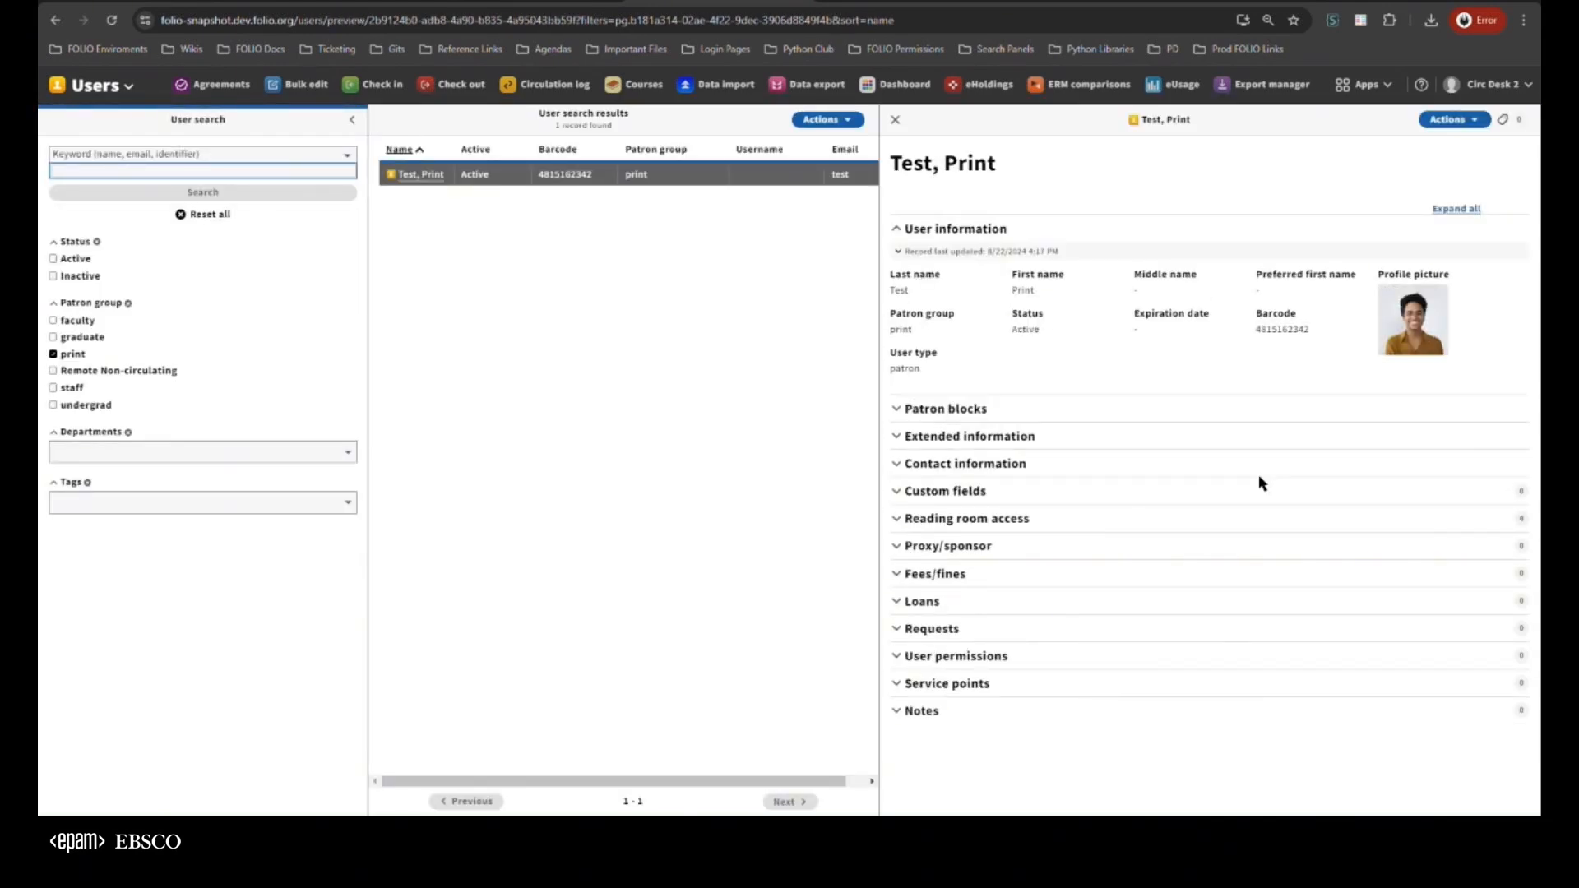
left_click(1485, 119)
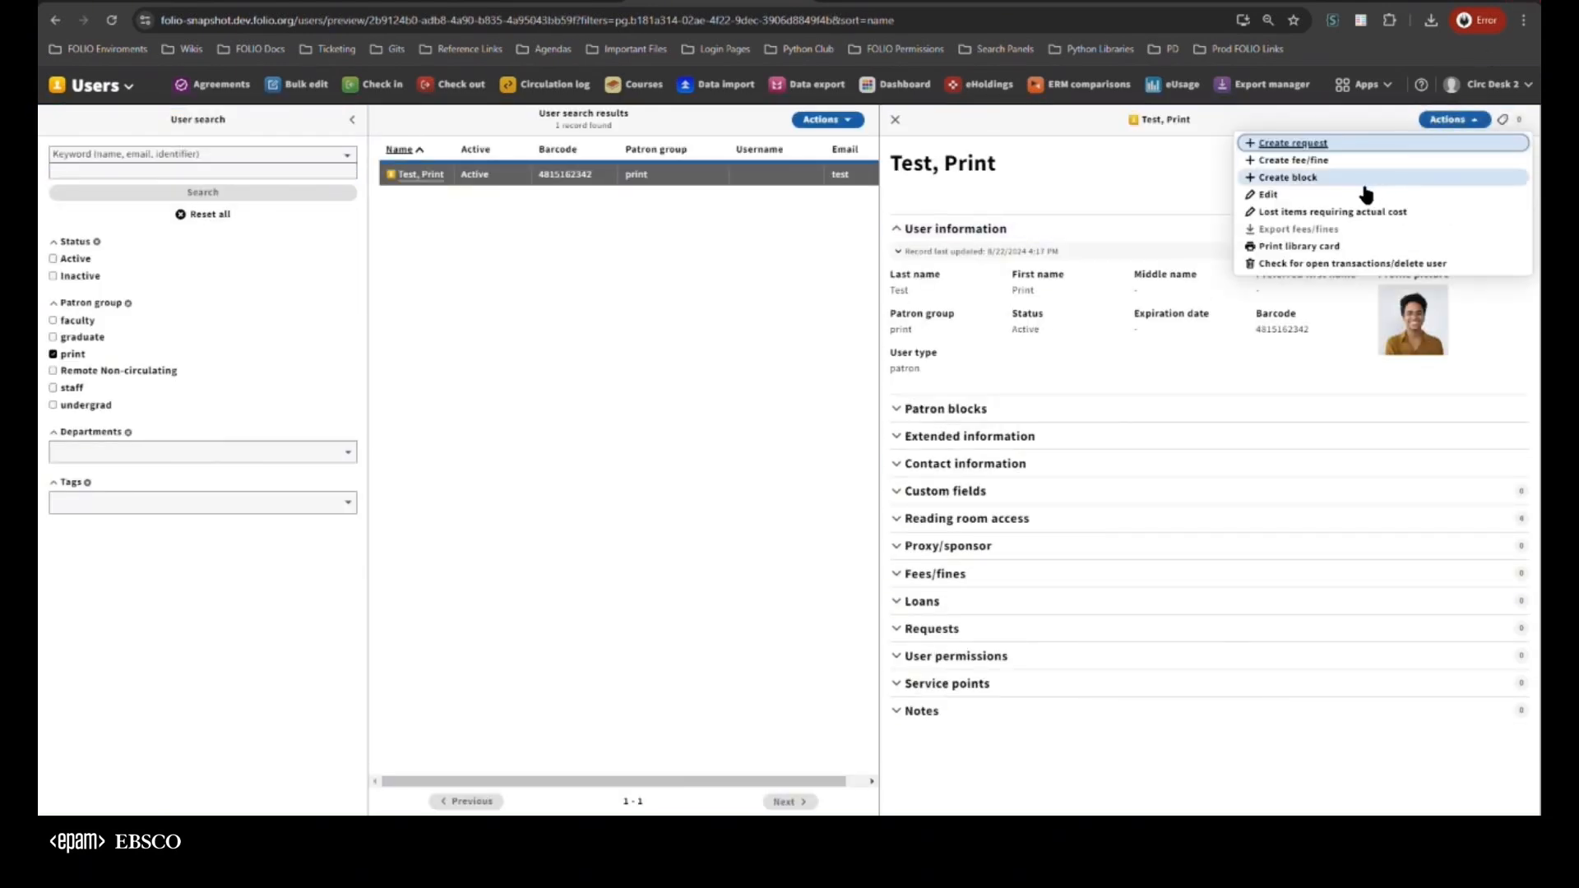
left_click(1298, 247)
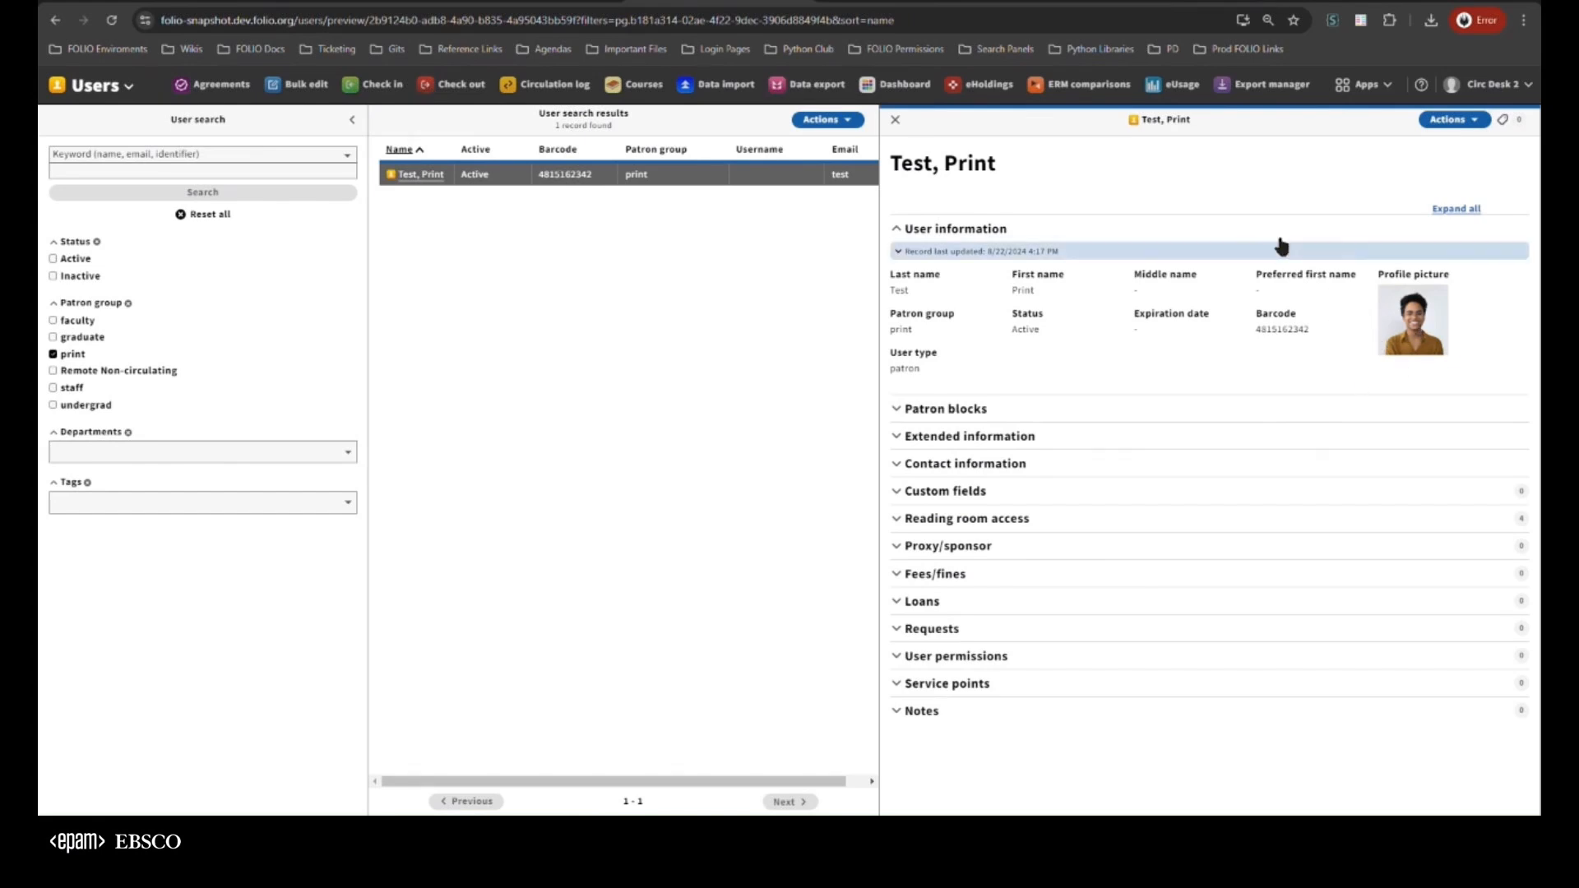
Delete the Test, Print record's profile picture, save the record, and check whether Print library card is available
left_click(1450, 119)
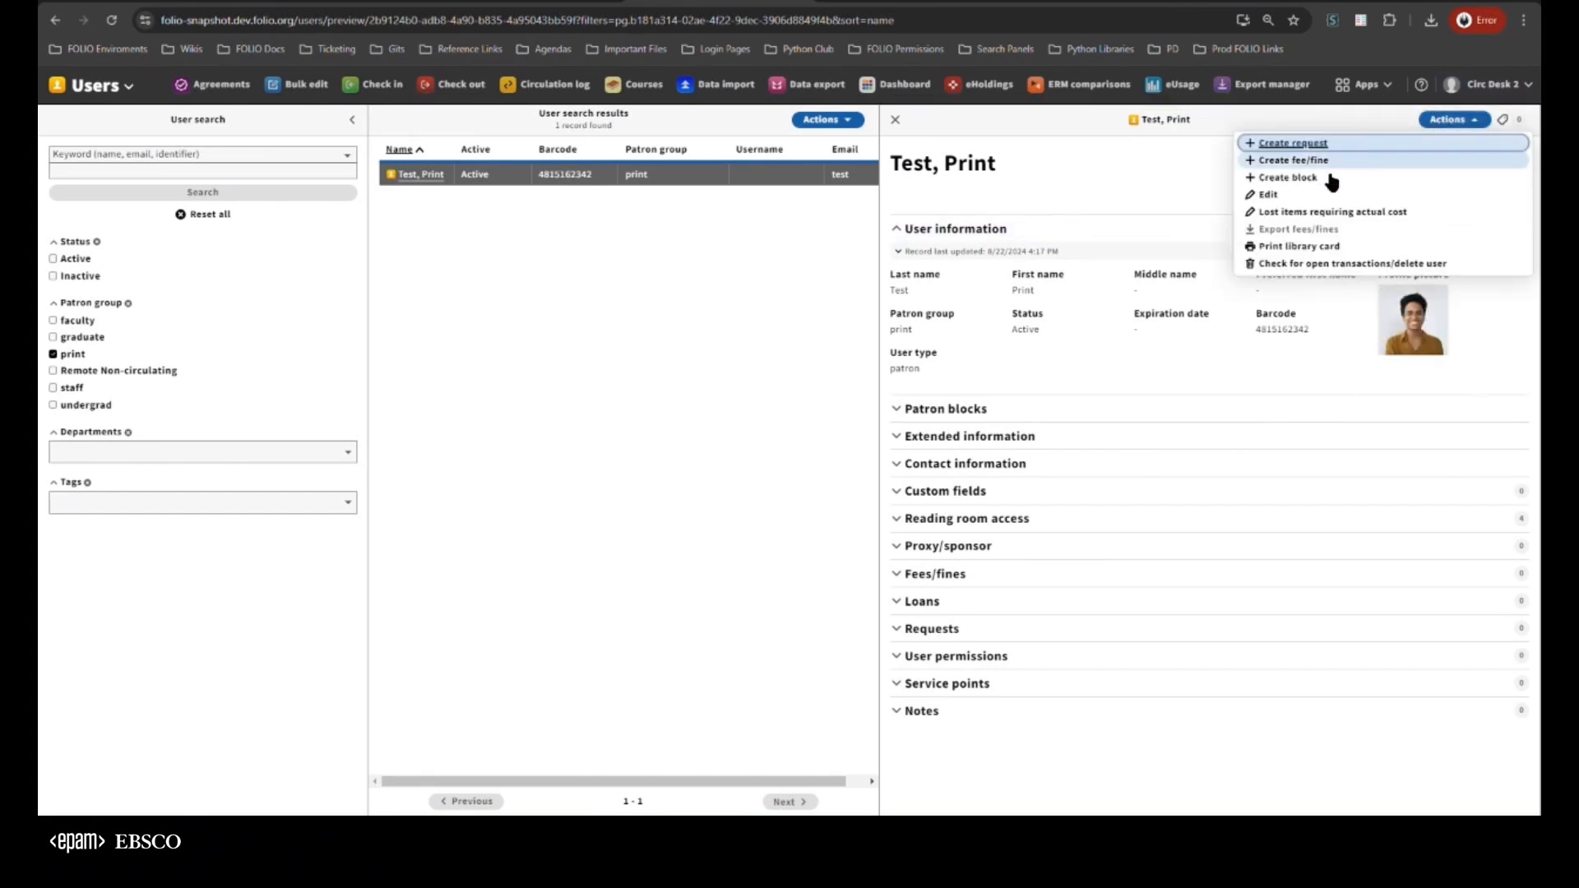
left_click(1275, 196)
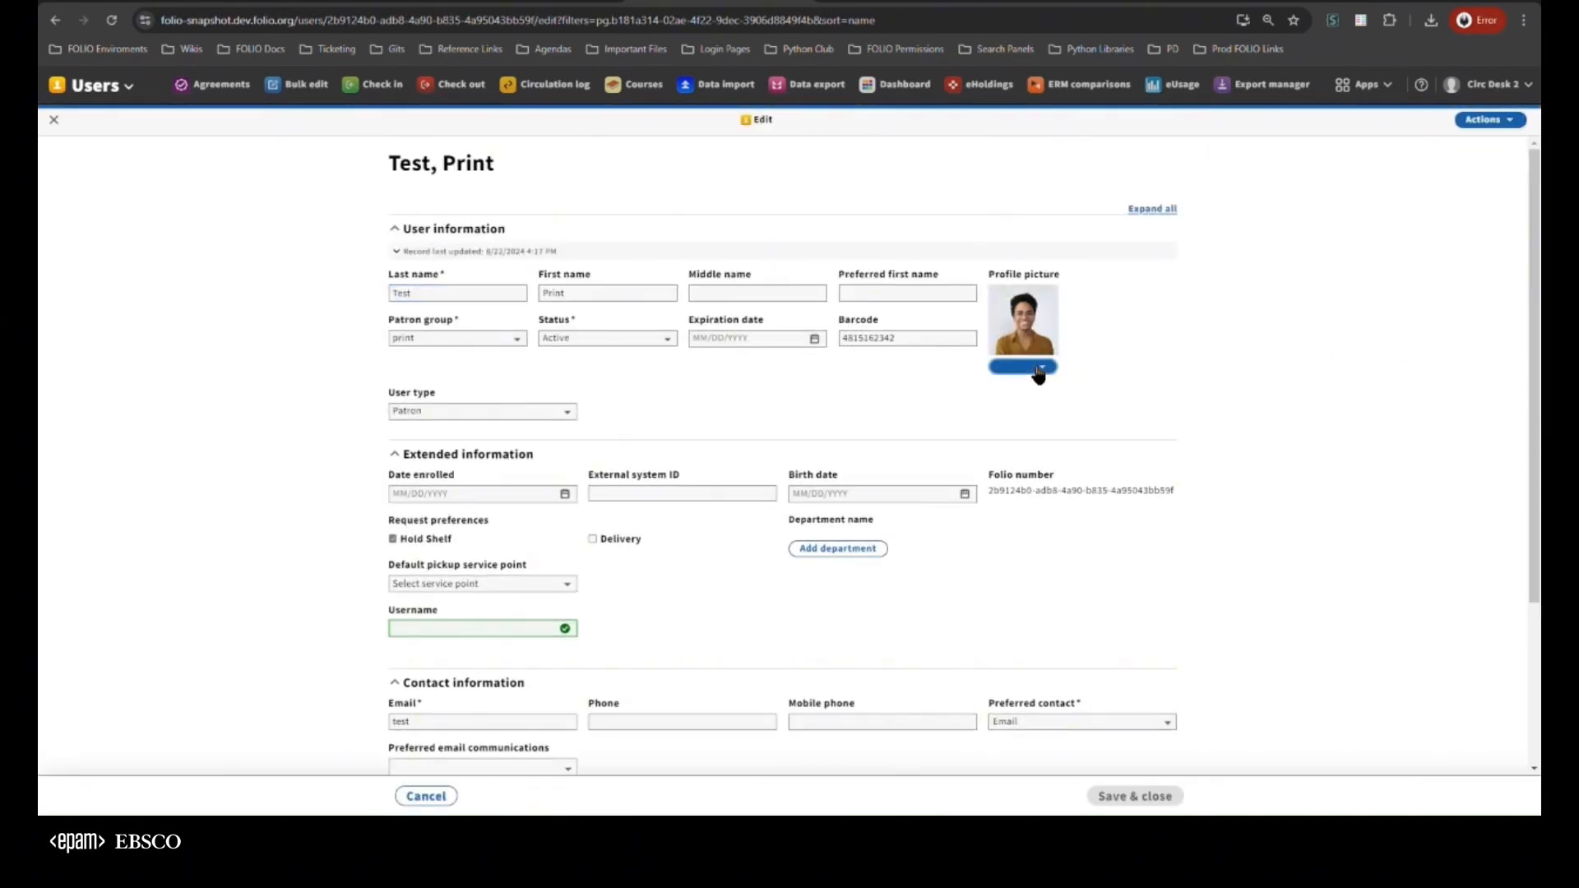
left_click(1021, 366)
left_click(968, 426)
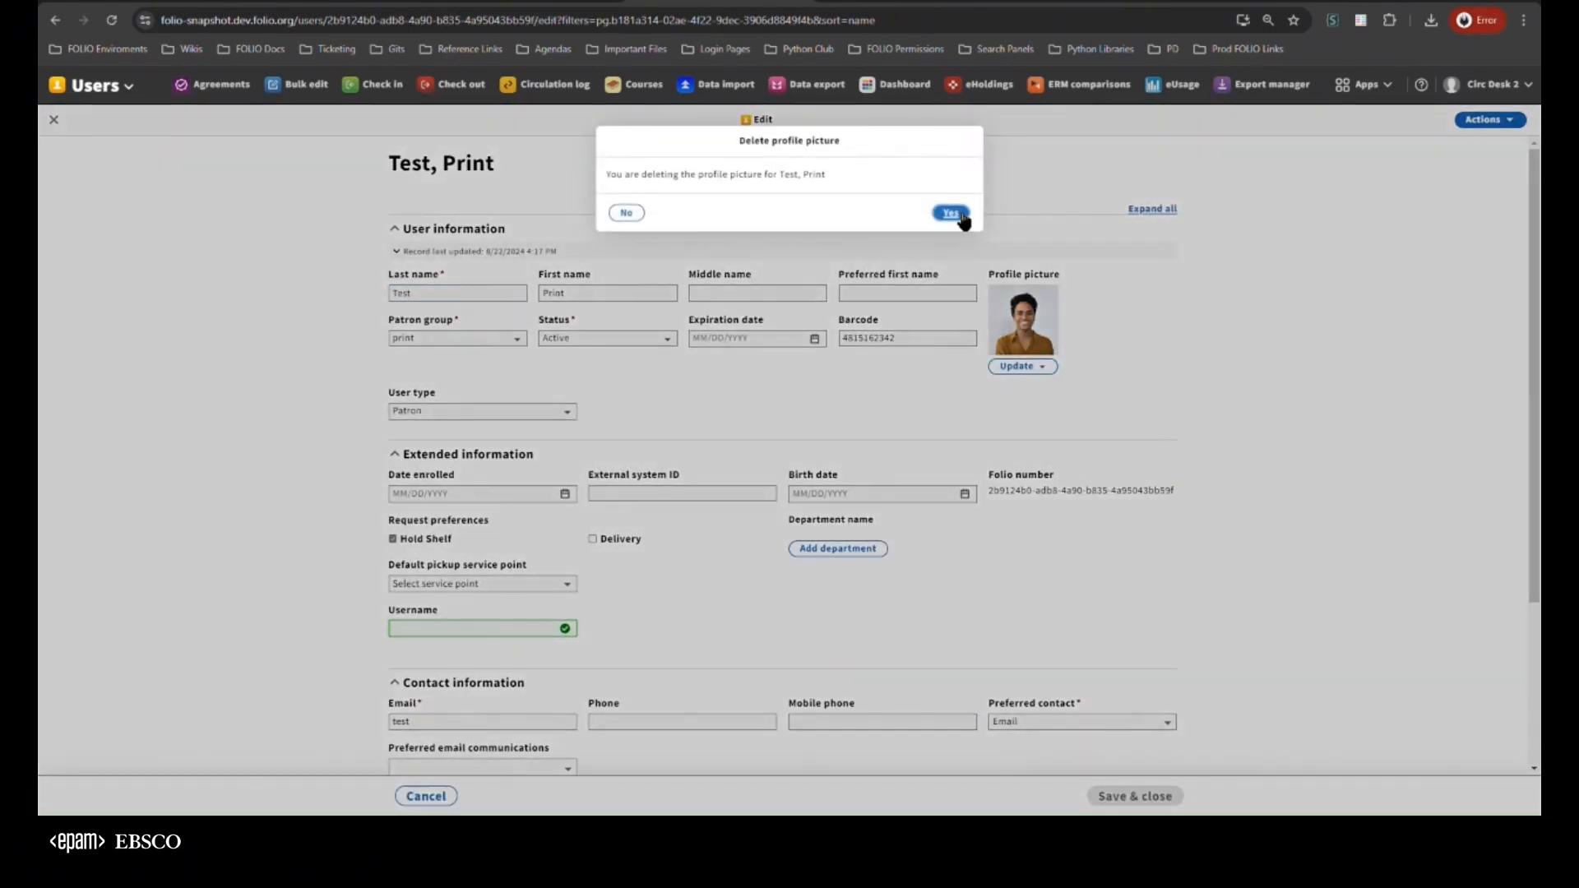
left_click(962, 216)
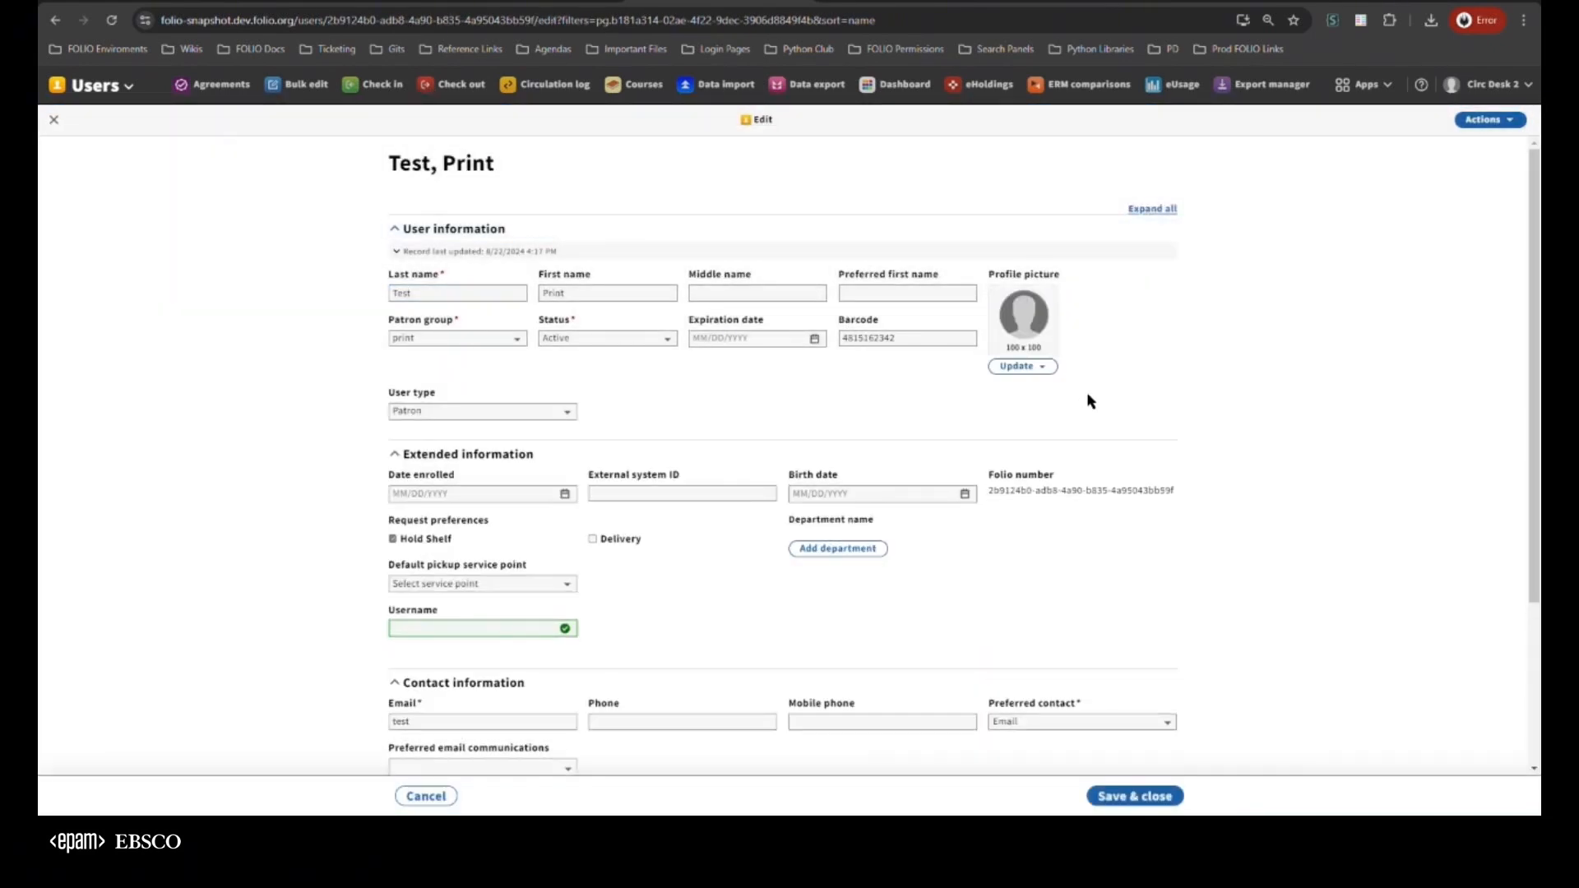
left_click(1116, 798)
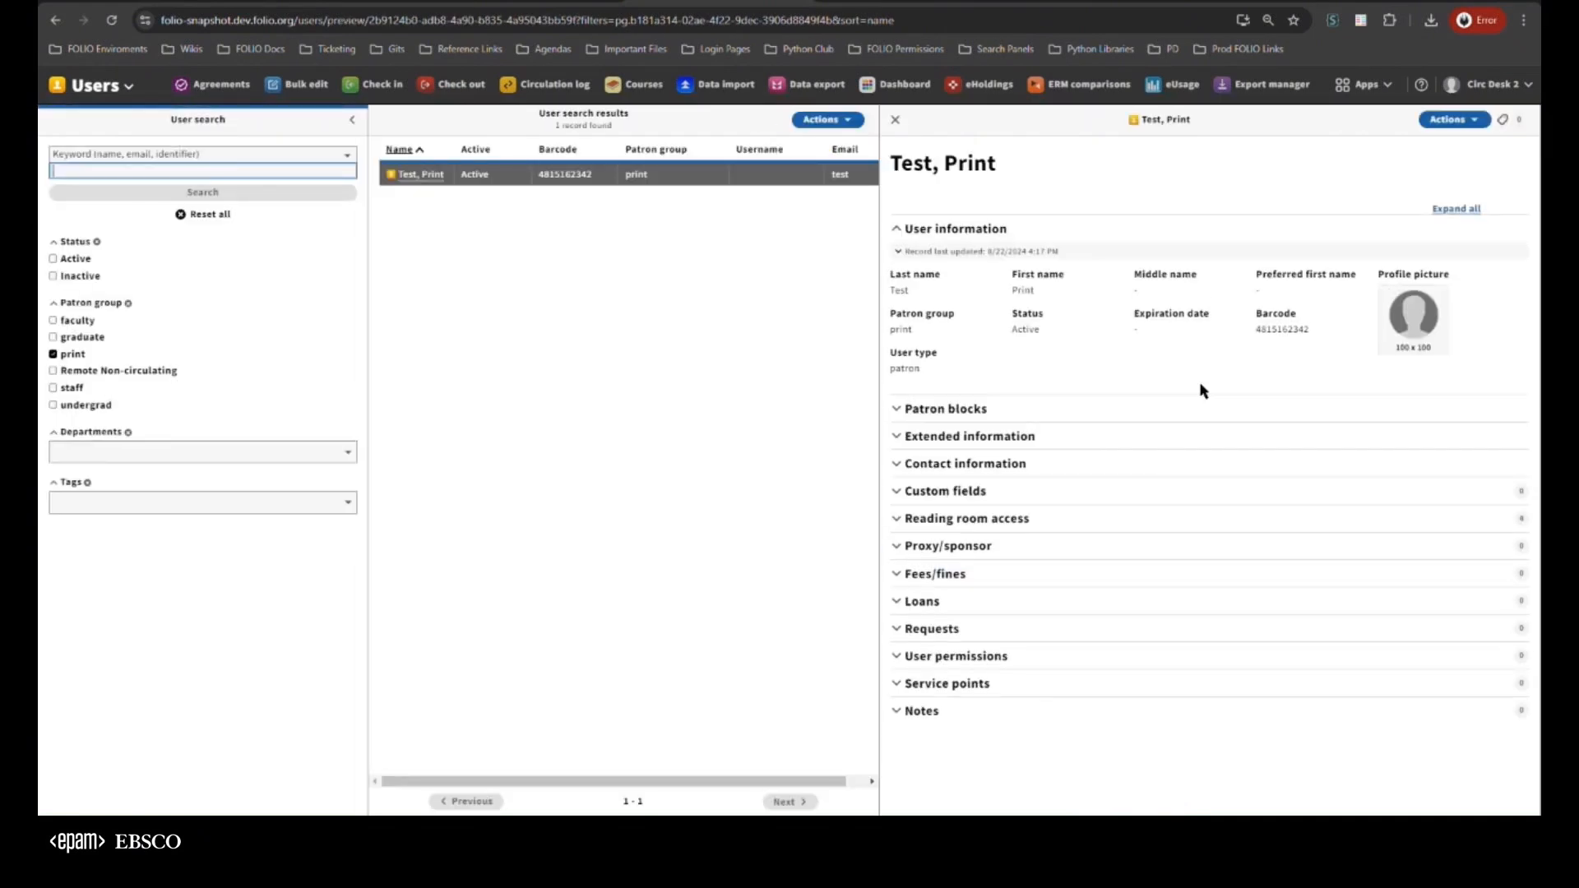
left_click(1444, 132)
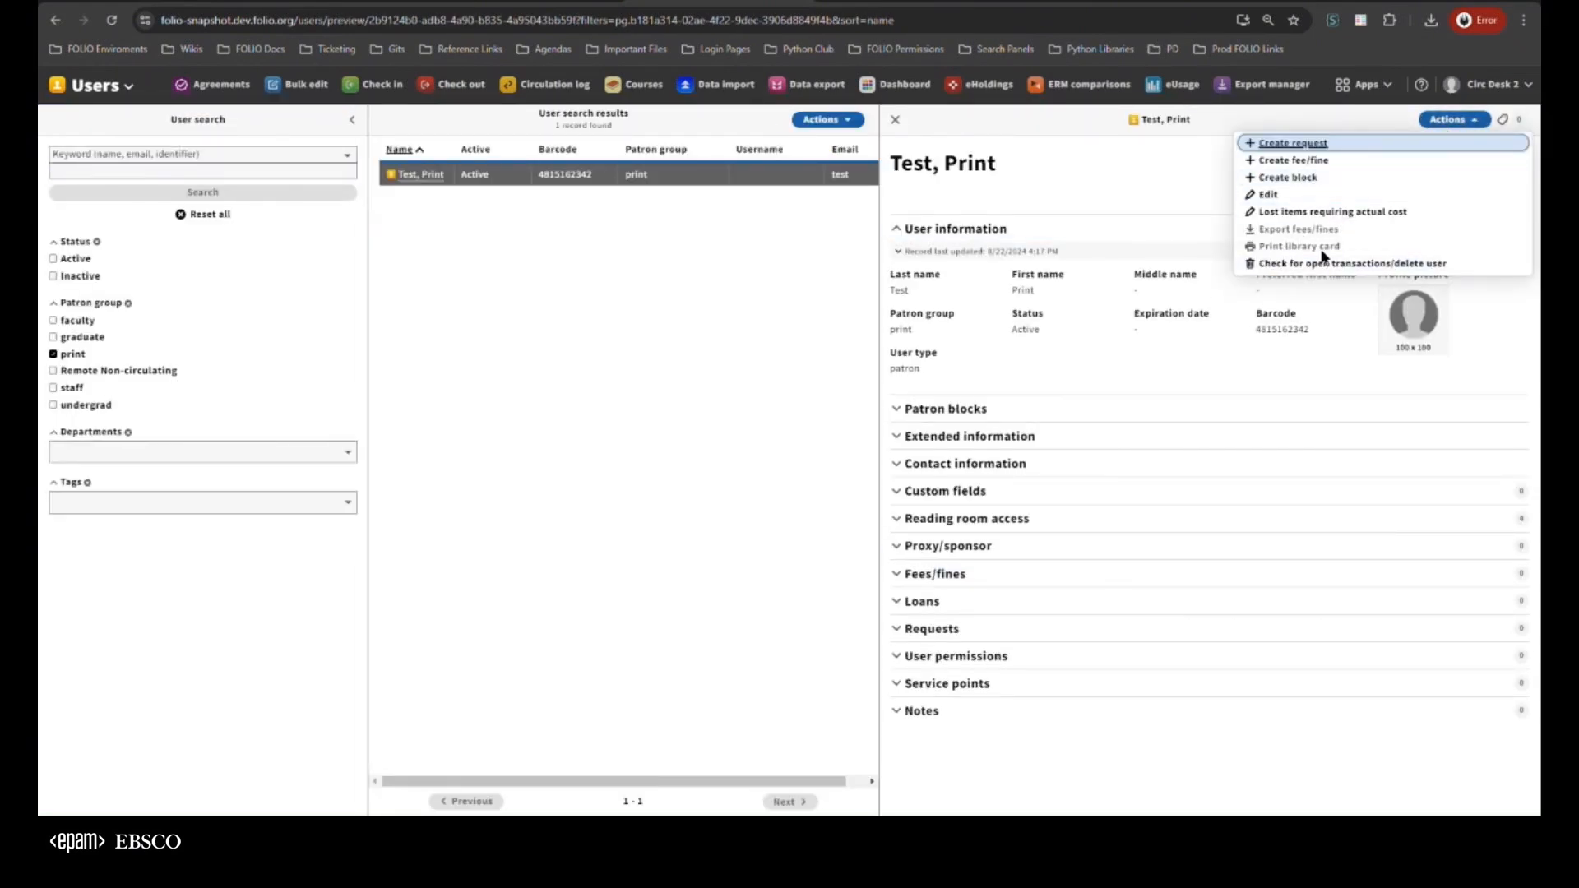
left_click(1170, 285)
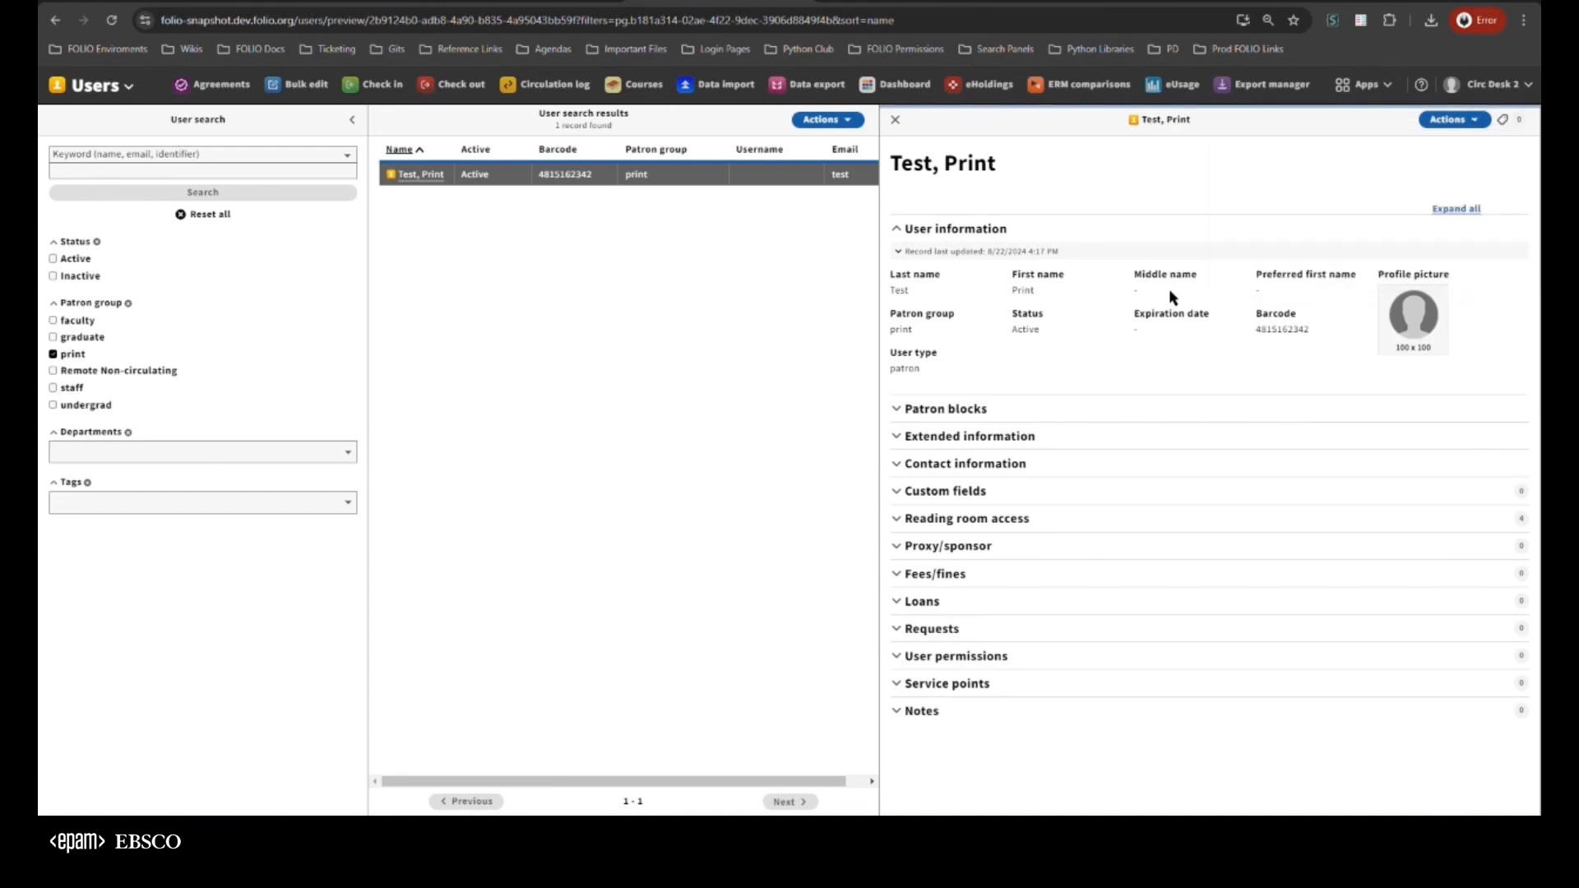
Upload a profile picture from a local file to the Test, Print record, save it, and check whether Print library card is available
left_click(1453, 120)
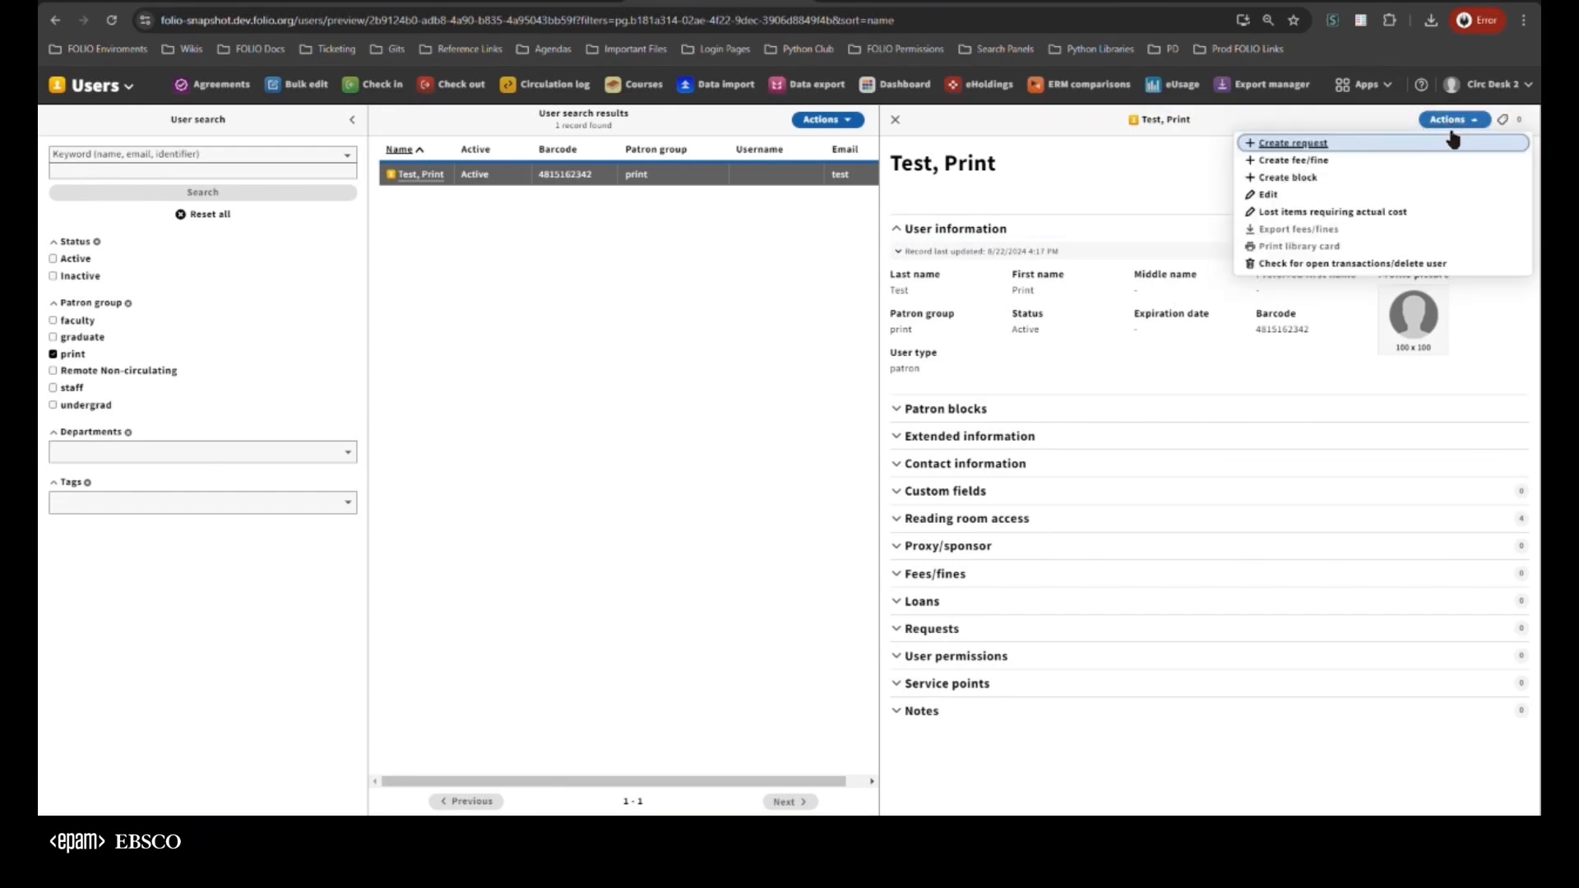
left_click(1314, 198)
left_click(1023, 366)
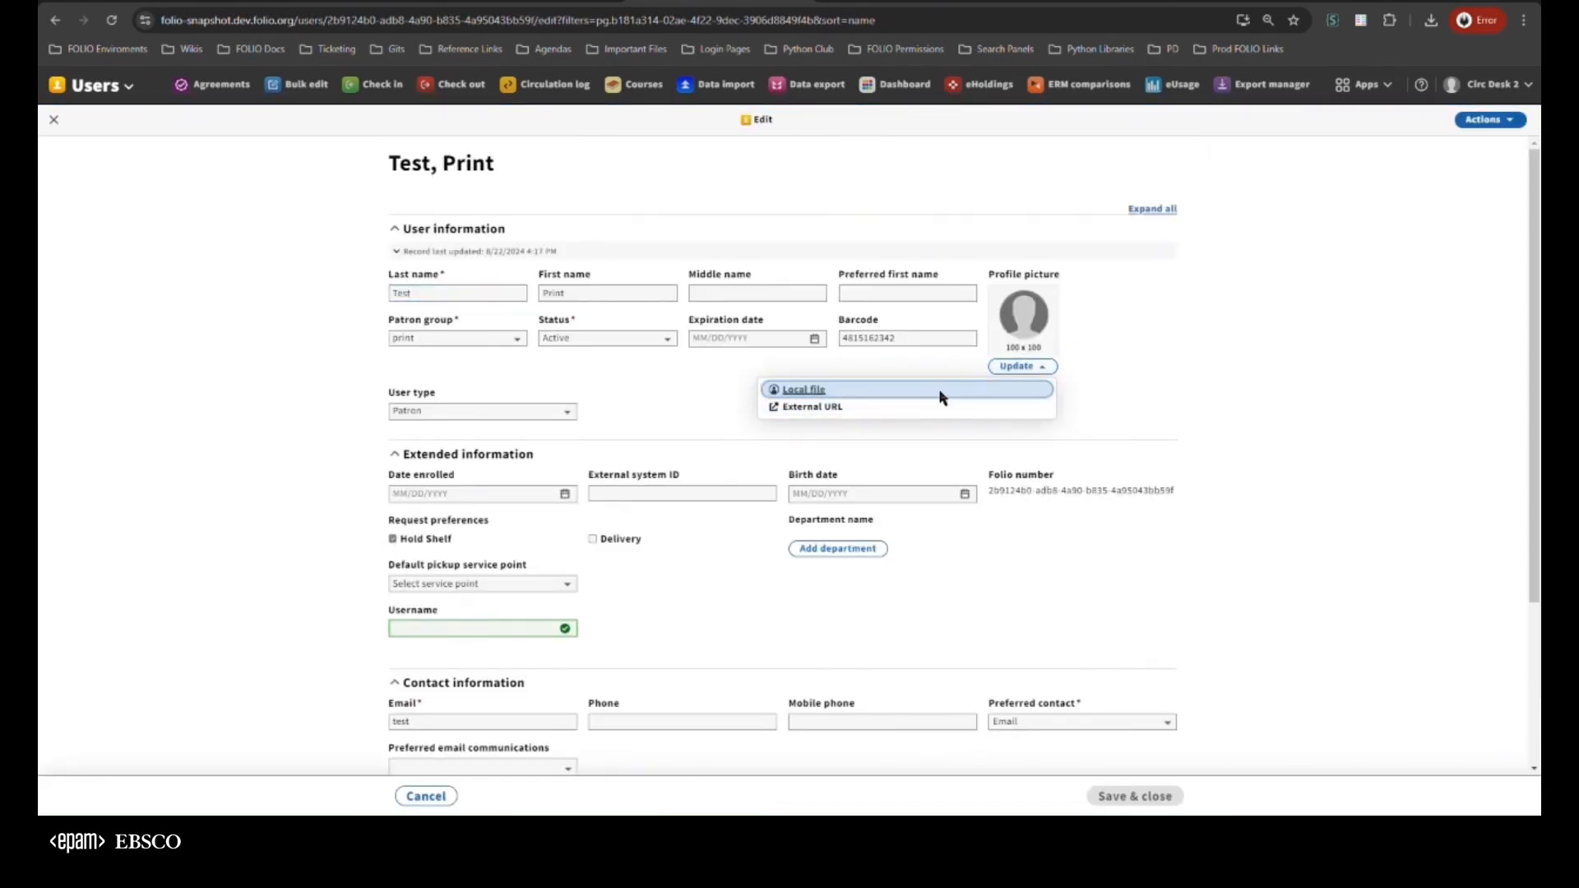
left_click(943, 397)
key("Escape")
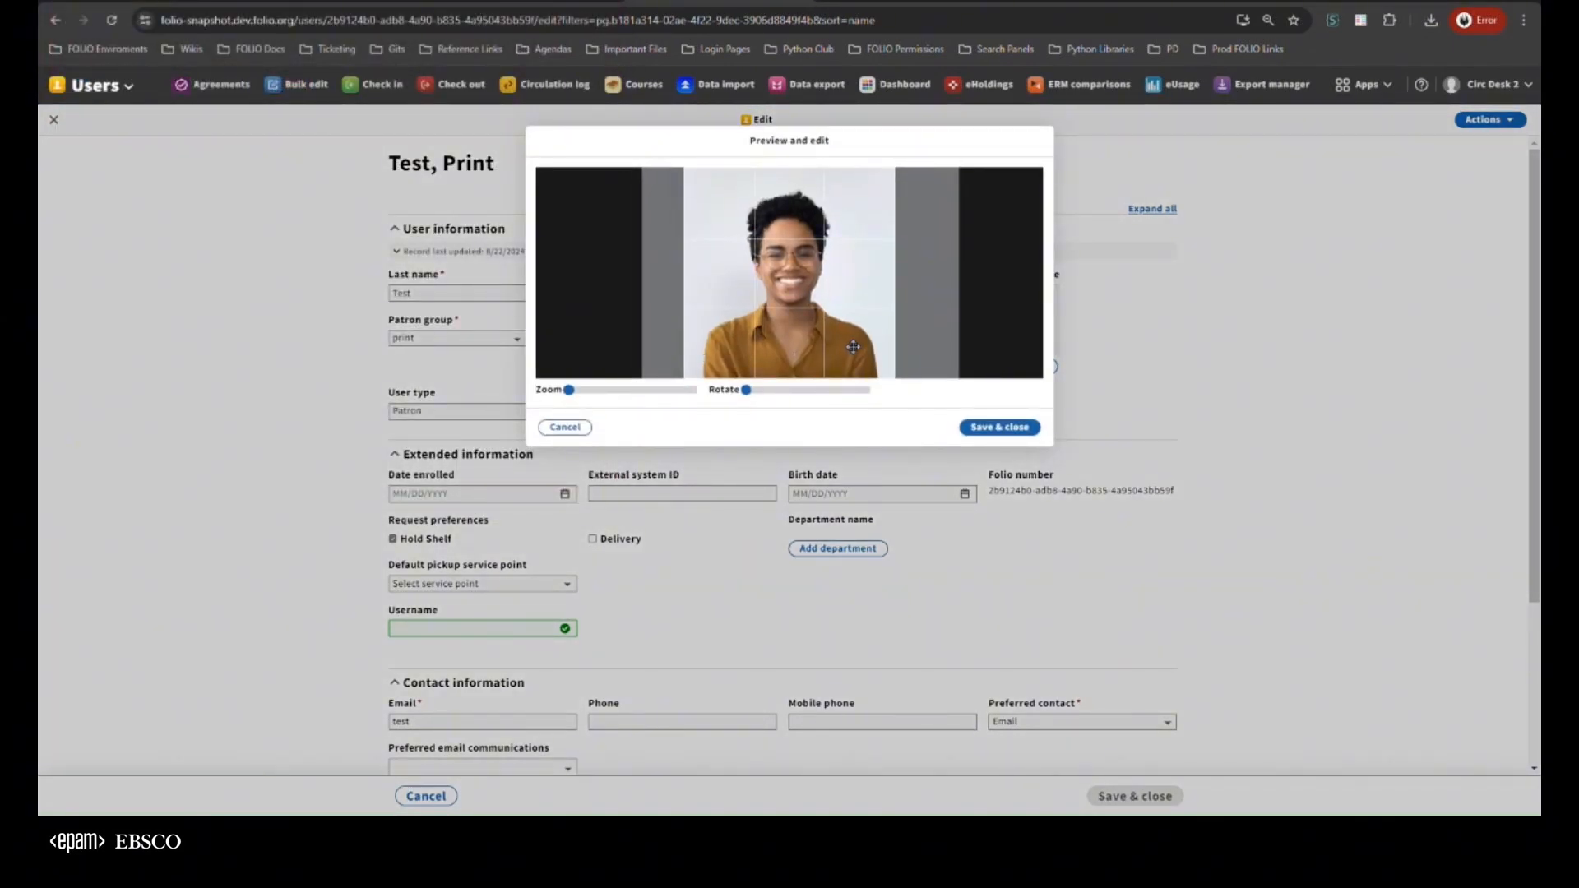
left_click(1002, 427)
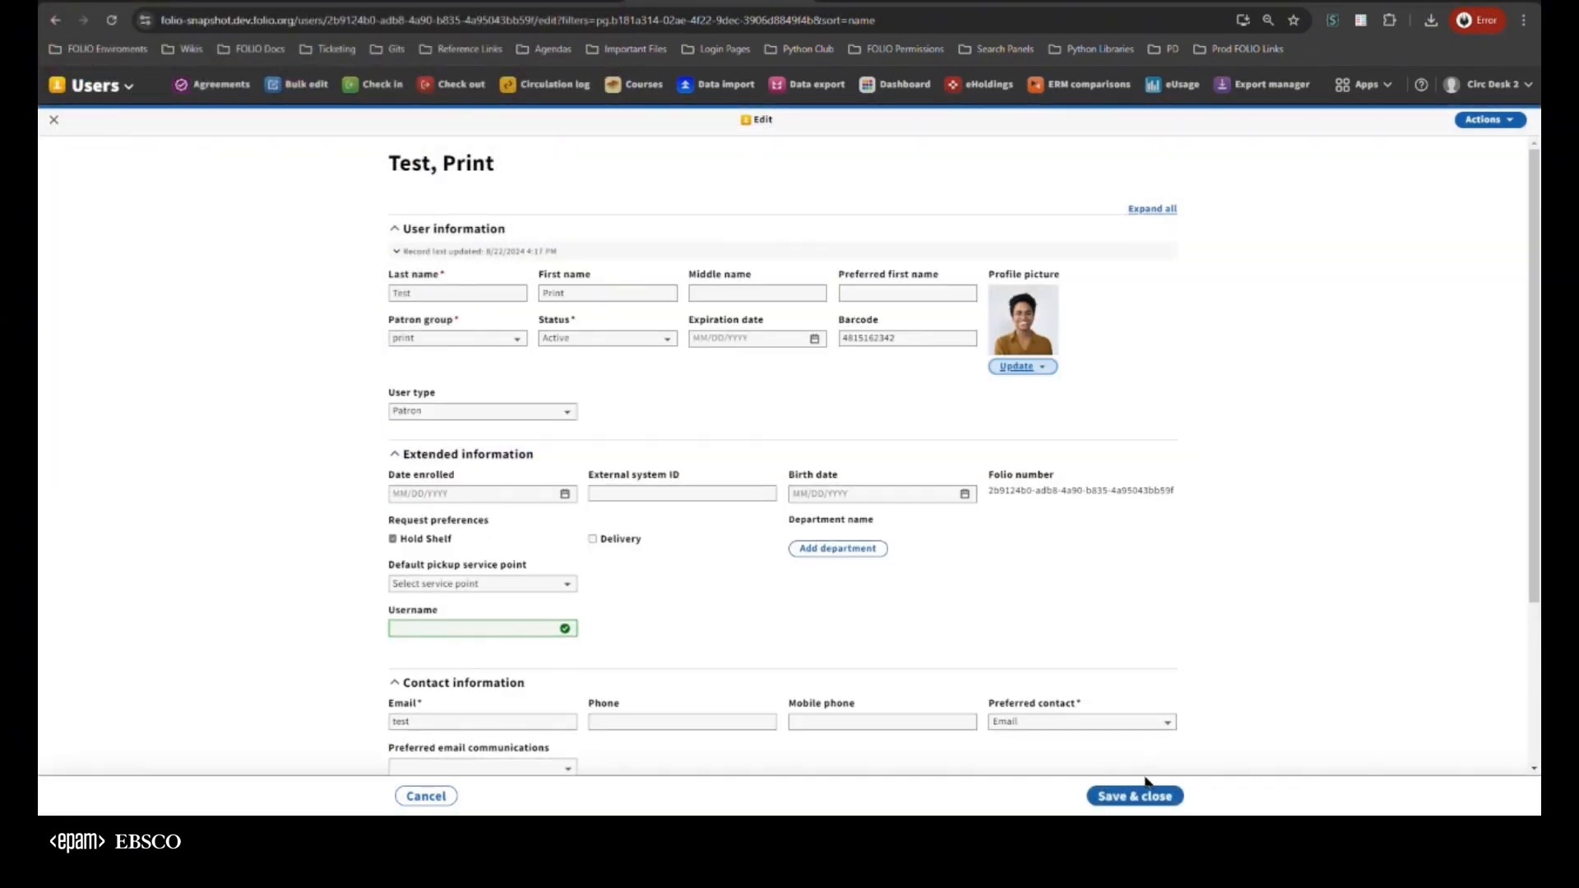
left_click(1146, 793)
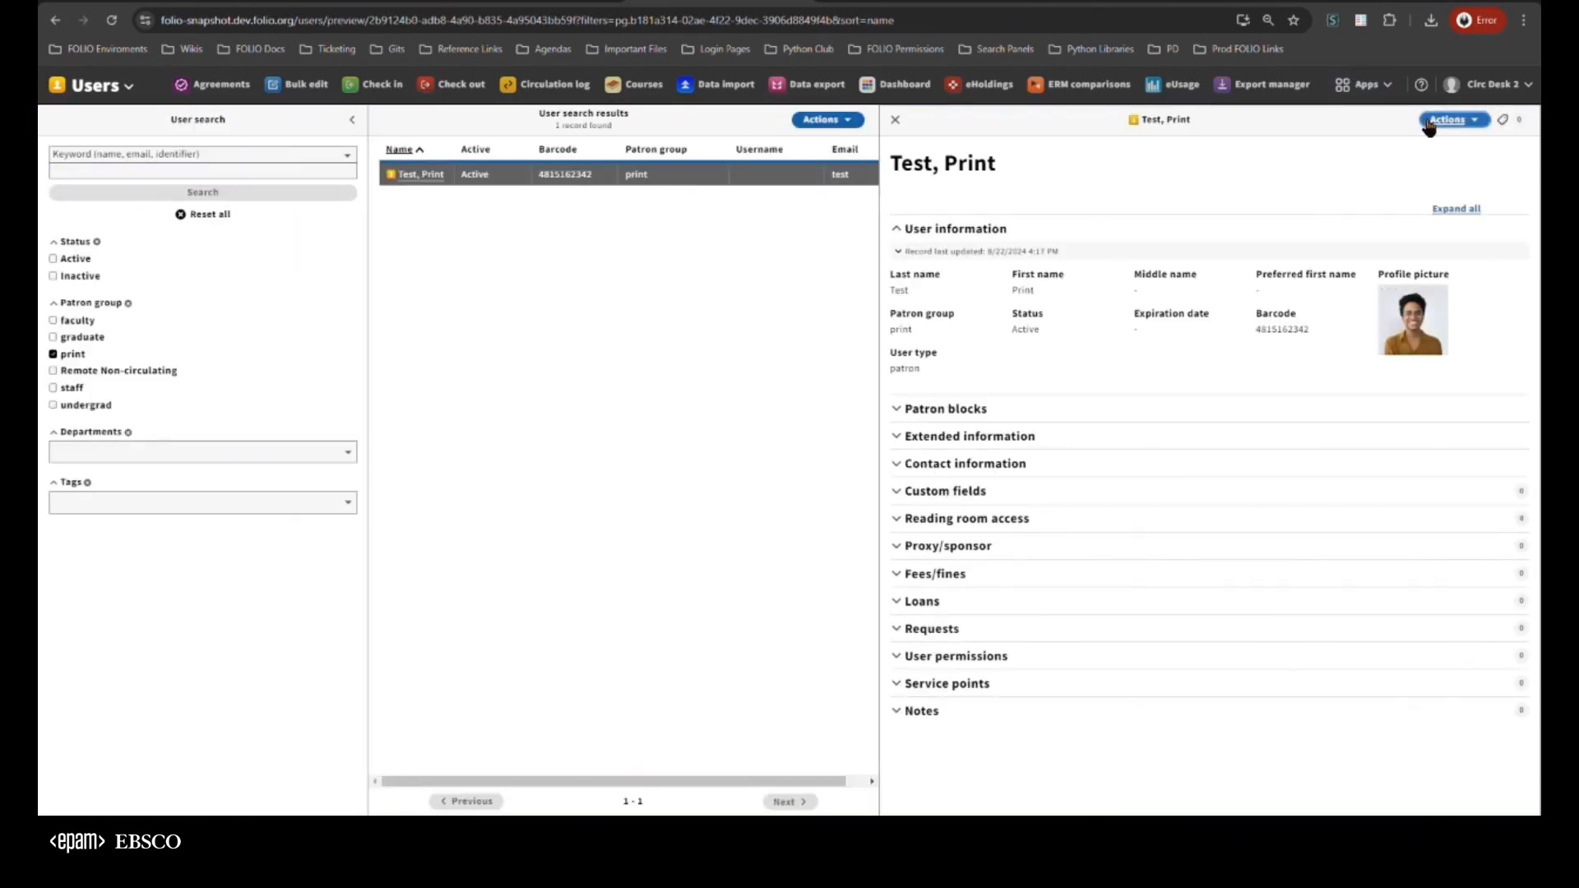
left_click(1430, 123)
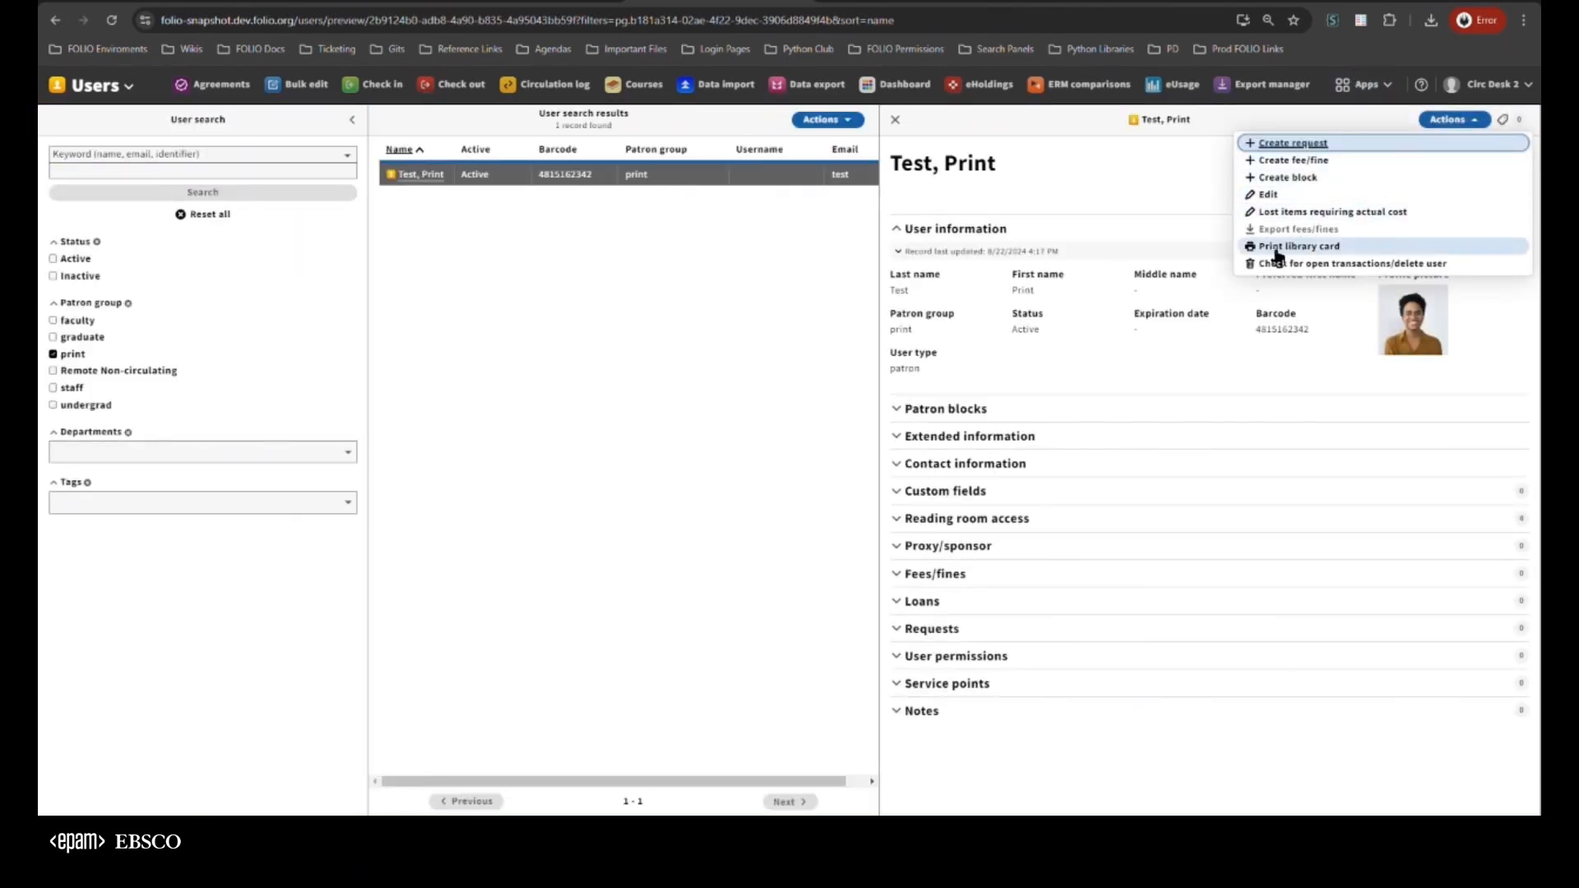
left_click(1176, 275)
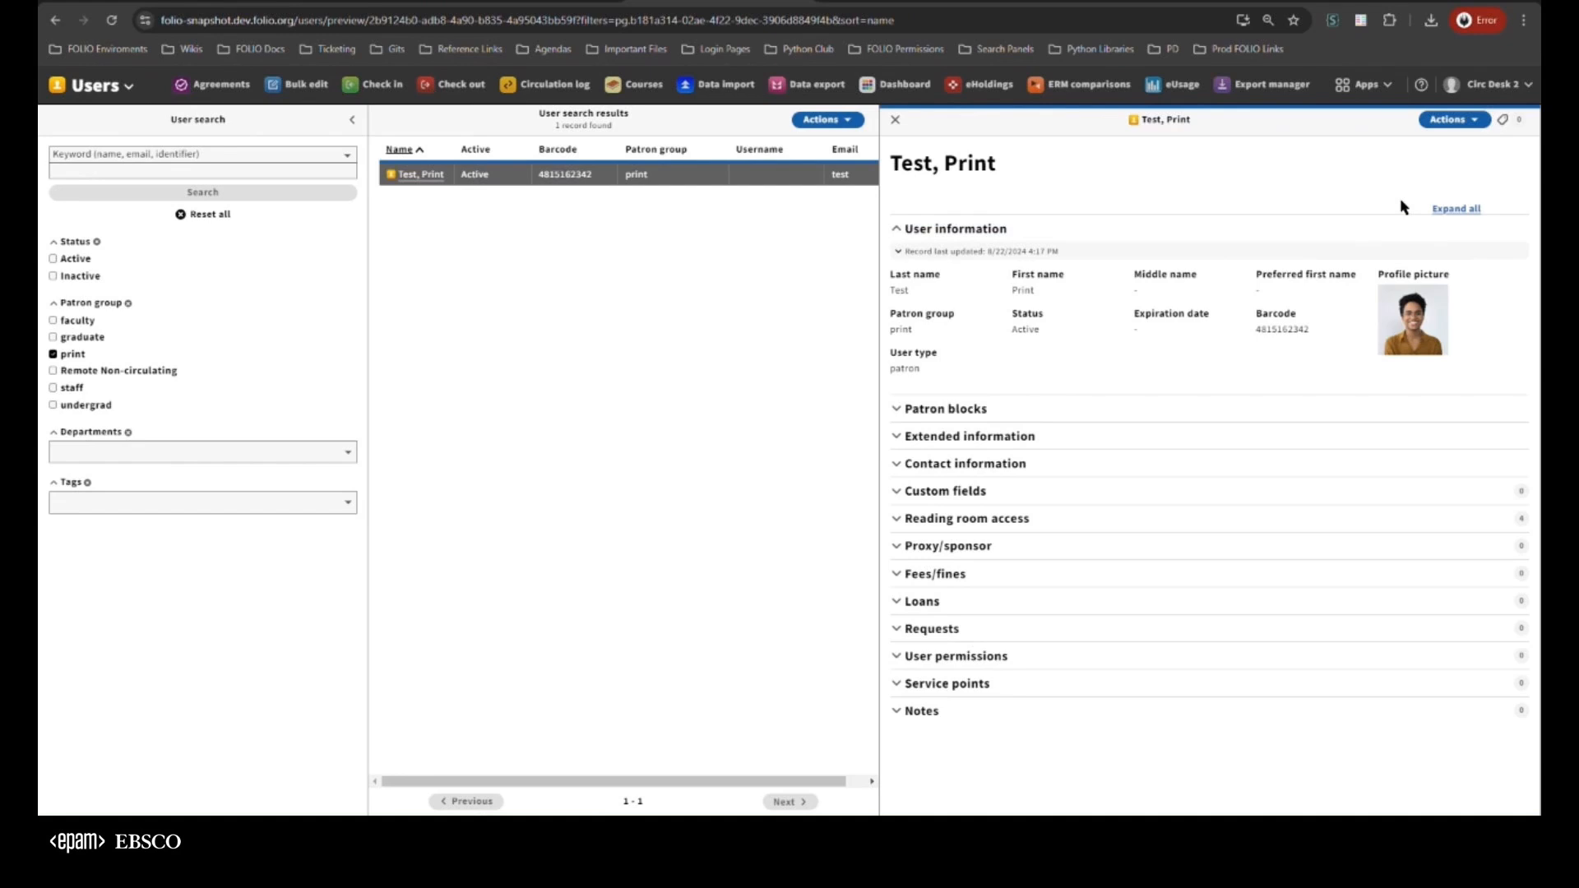
Print the library card for the Test, Print user and highlight the export message's wording about the profile picture
left_click(1440, 130)
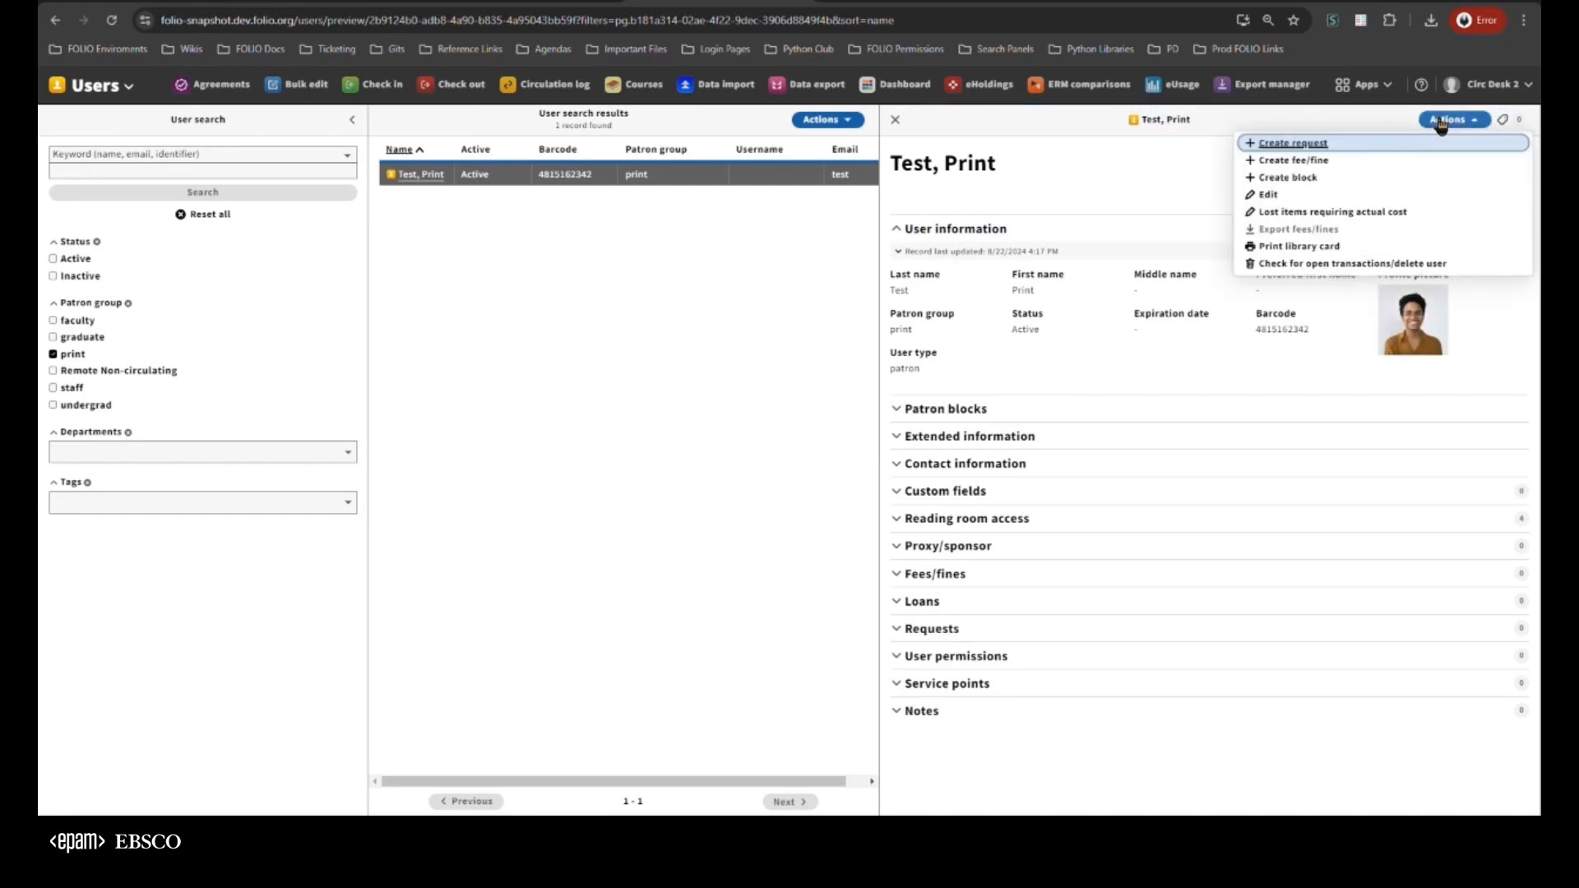
left_click(1293, 248)
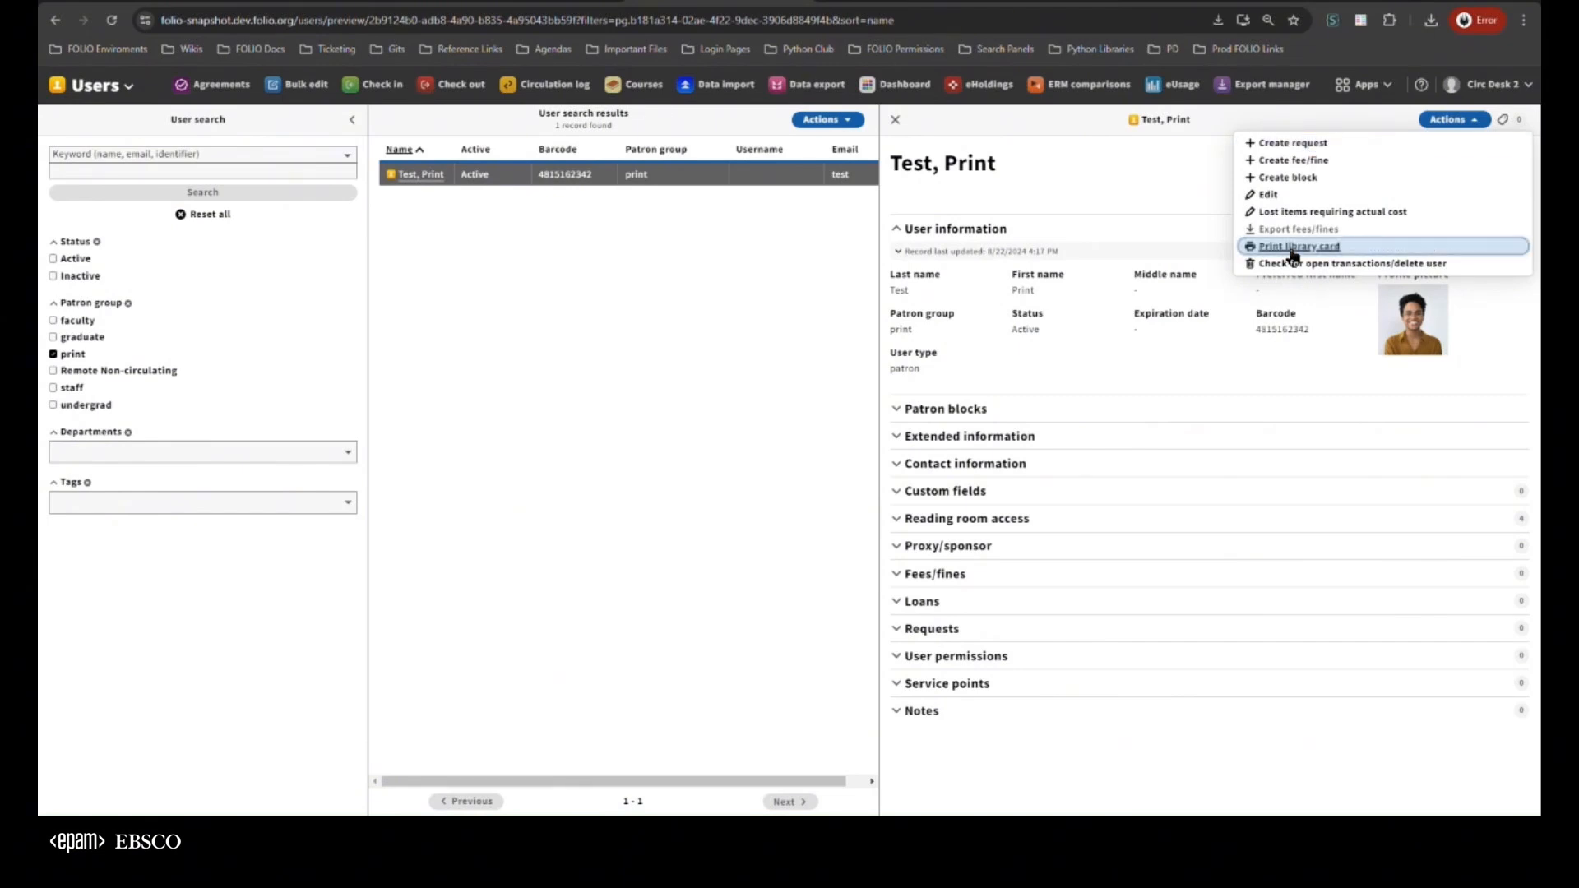
left_click(896, 779)
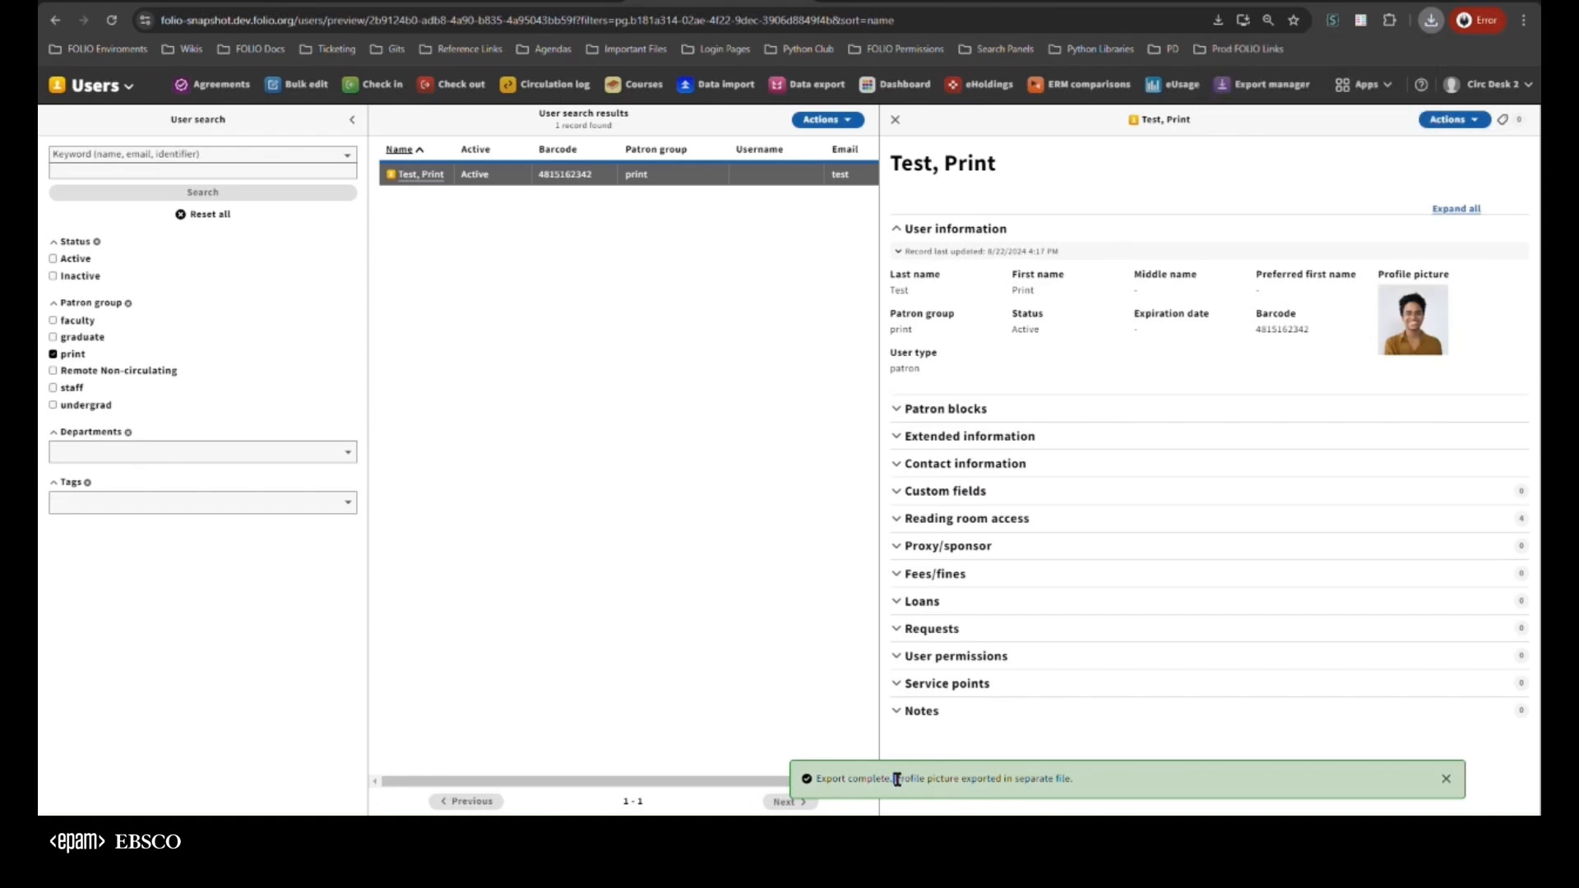
left_click_drag(897, 779, 1080, 797)
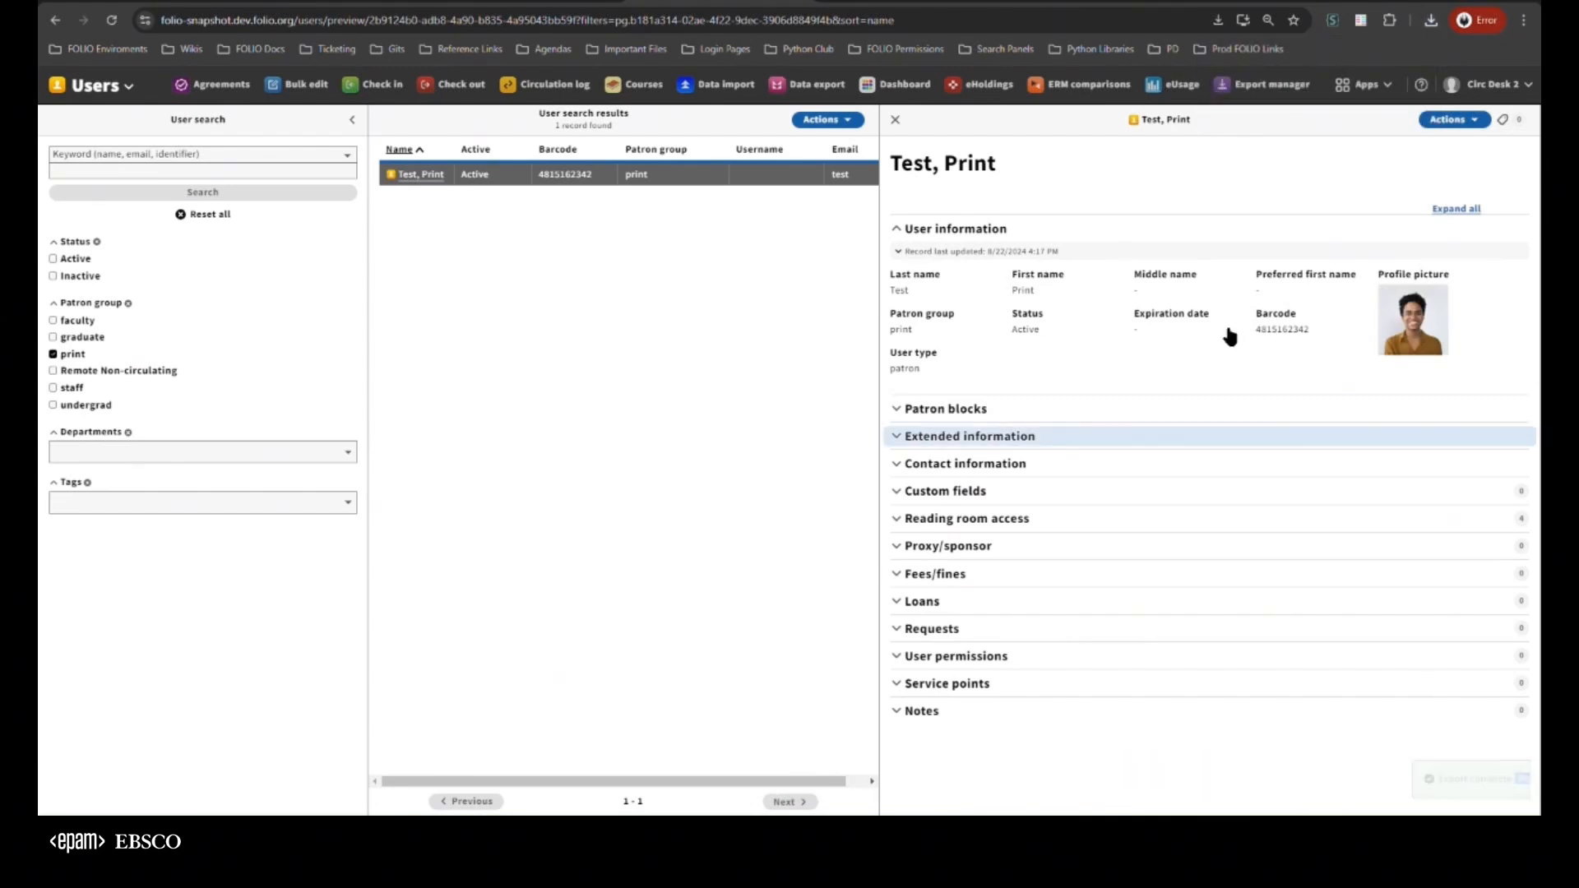
Open the newest downloaded patron CSV and the newest exported profile picture JPG to examine their contents, closing each one after viewing
left_click(1429, 23)
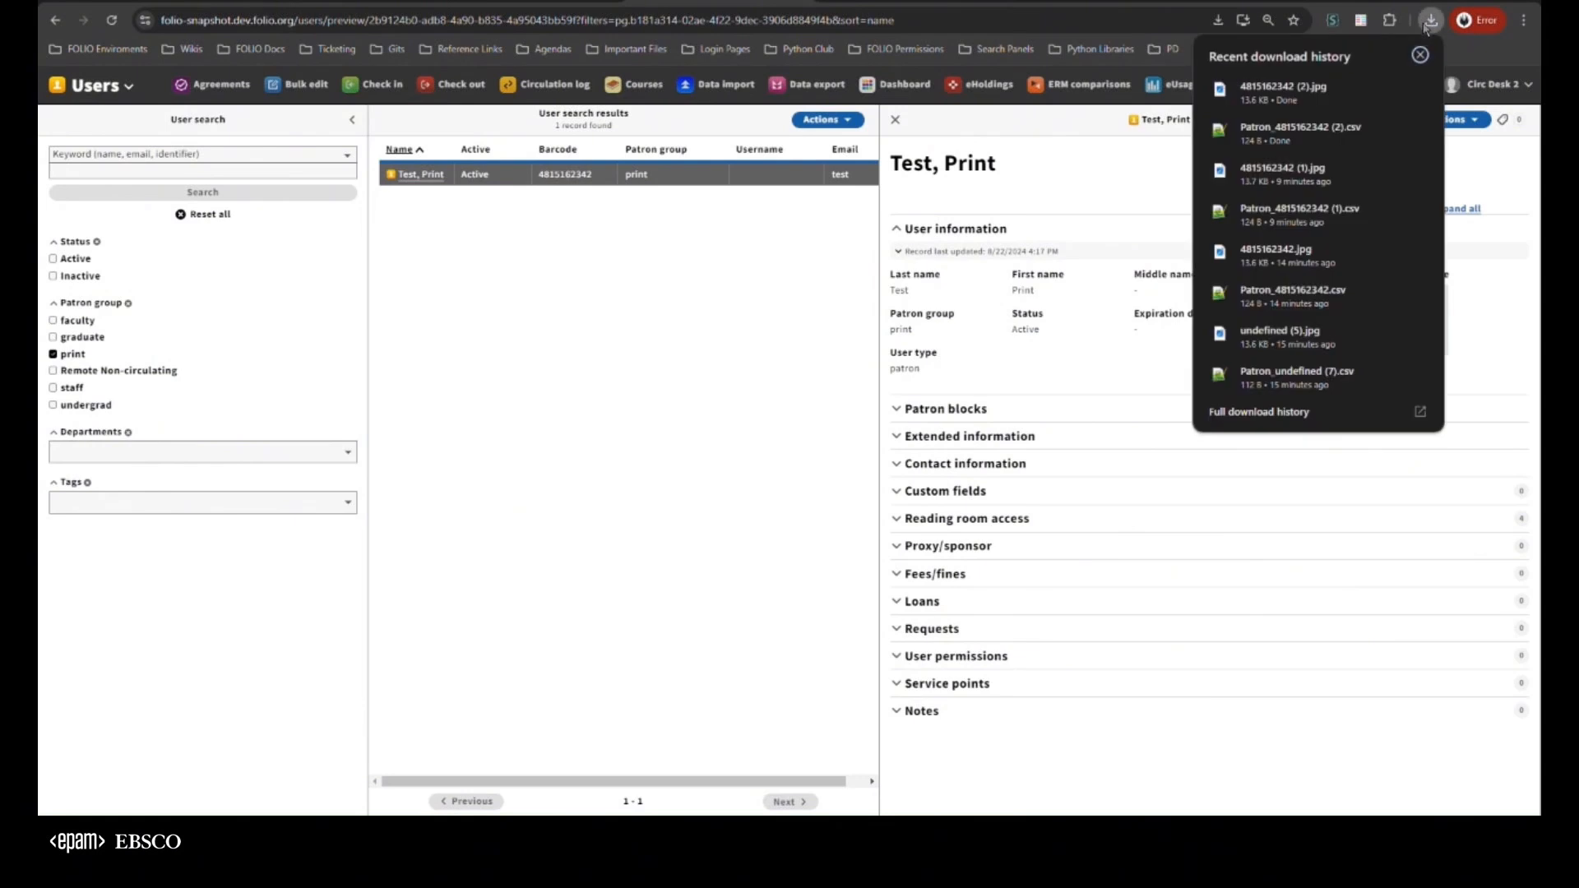
left_click(1291, 133)
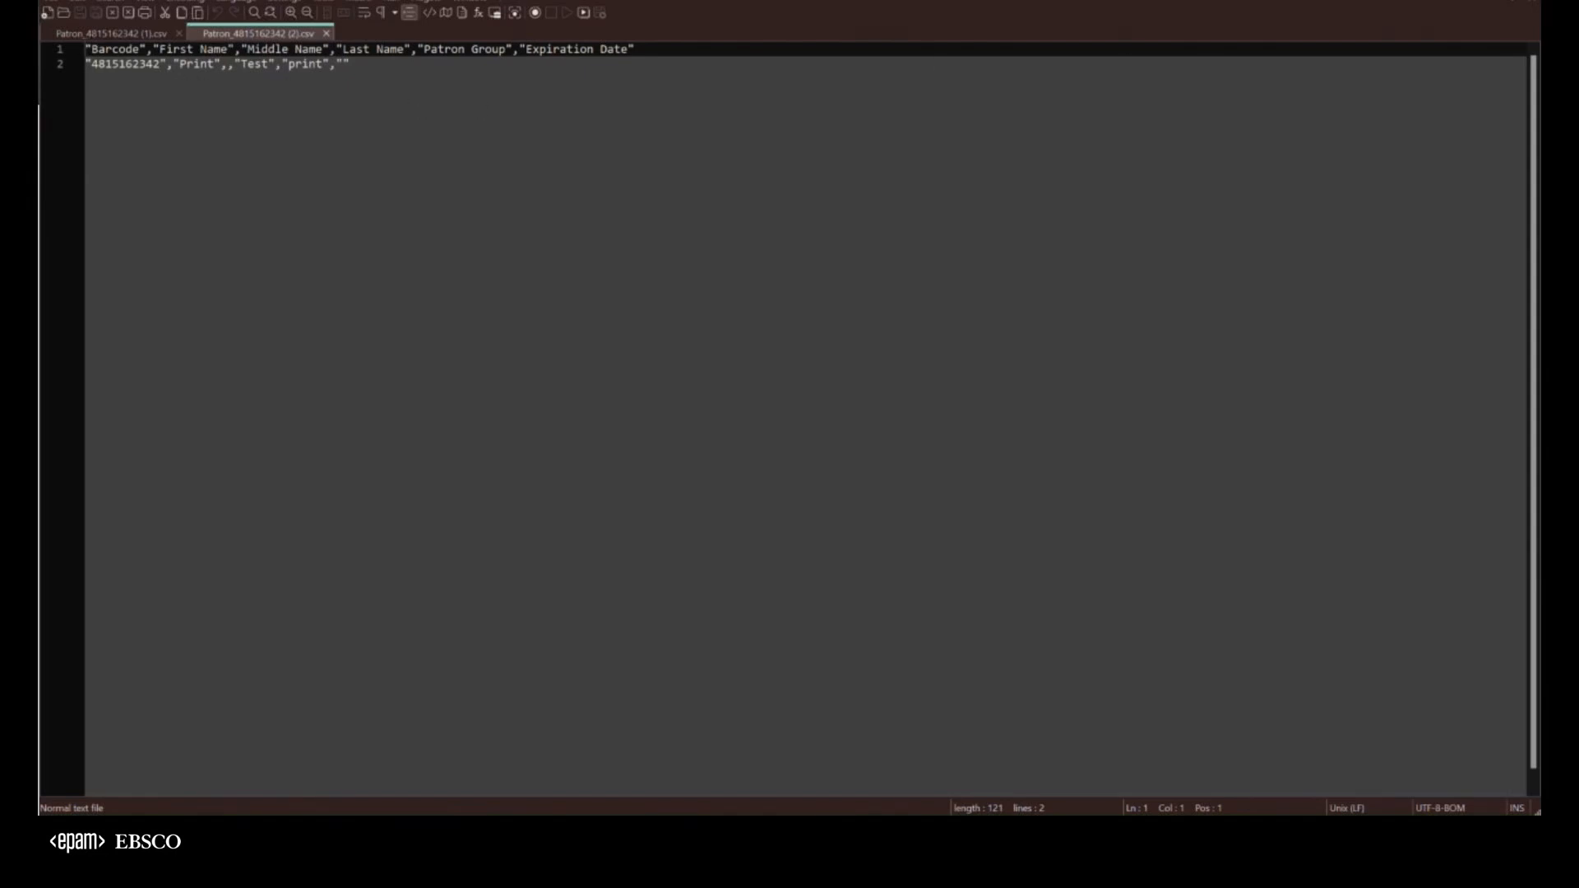
left_click(1451, 1)
left_click(1431, 21)
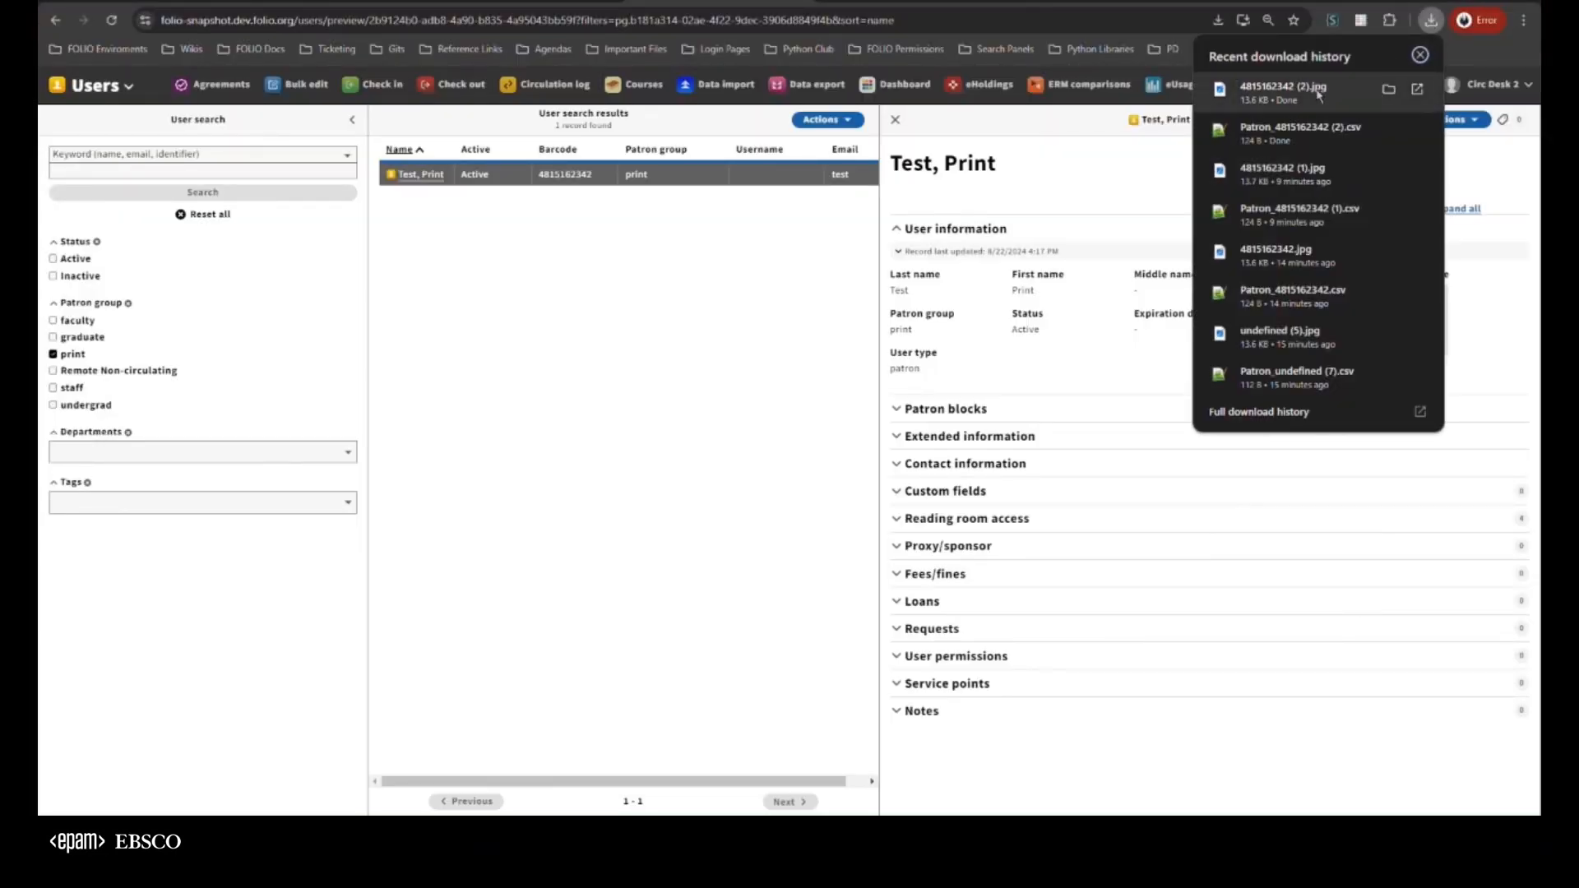
left_click(1284, 90)
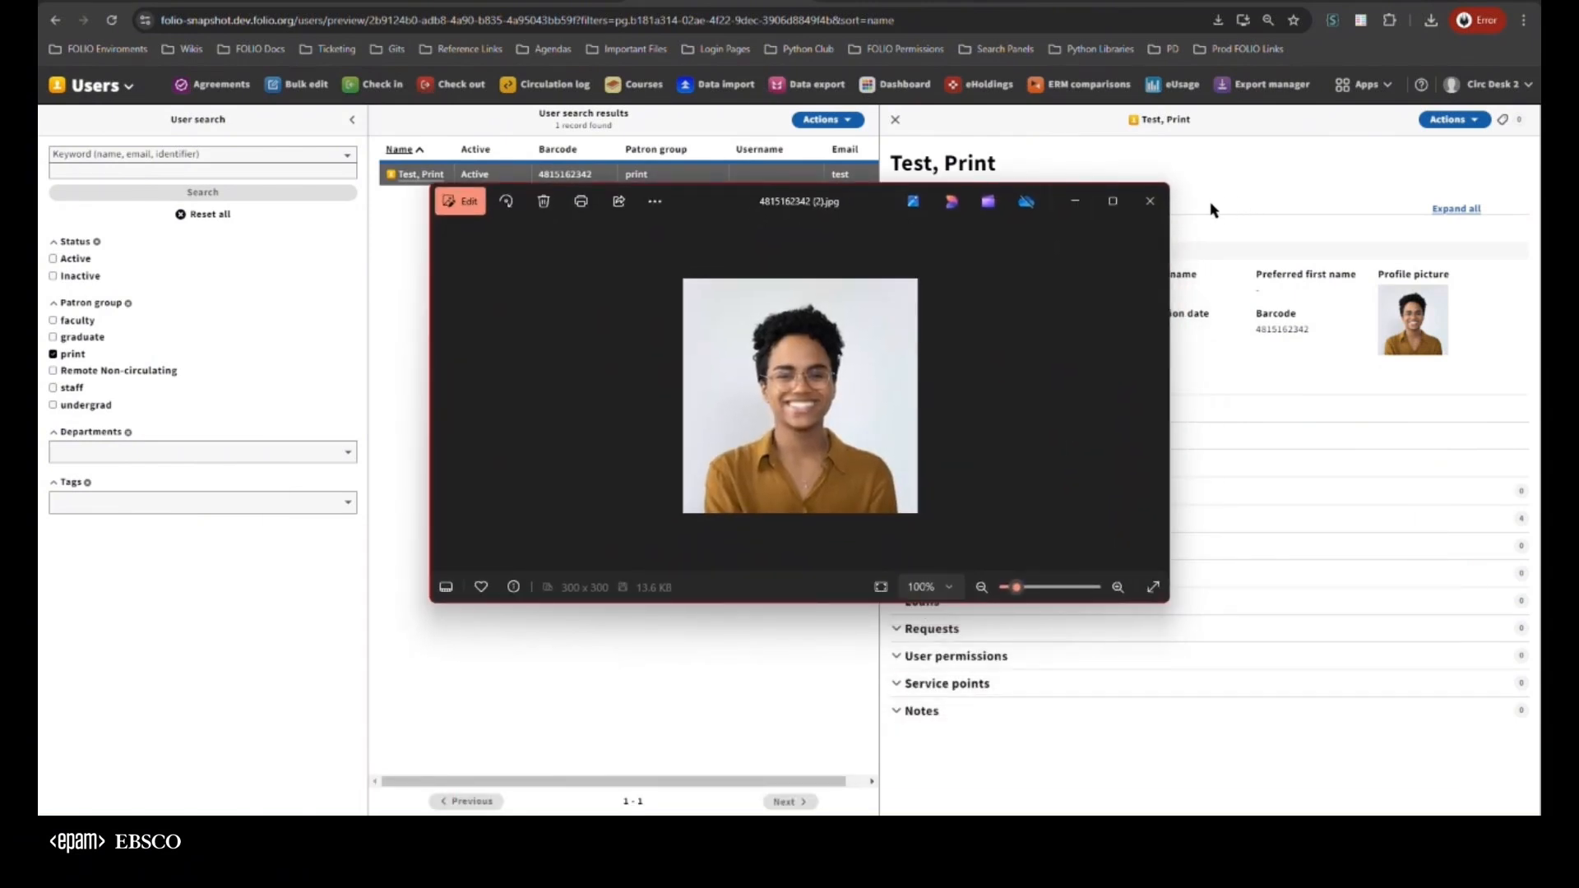
left_click(1158, 203)
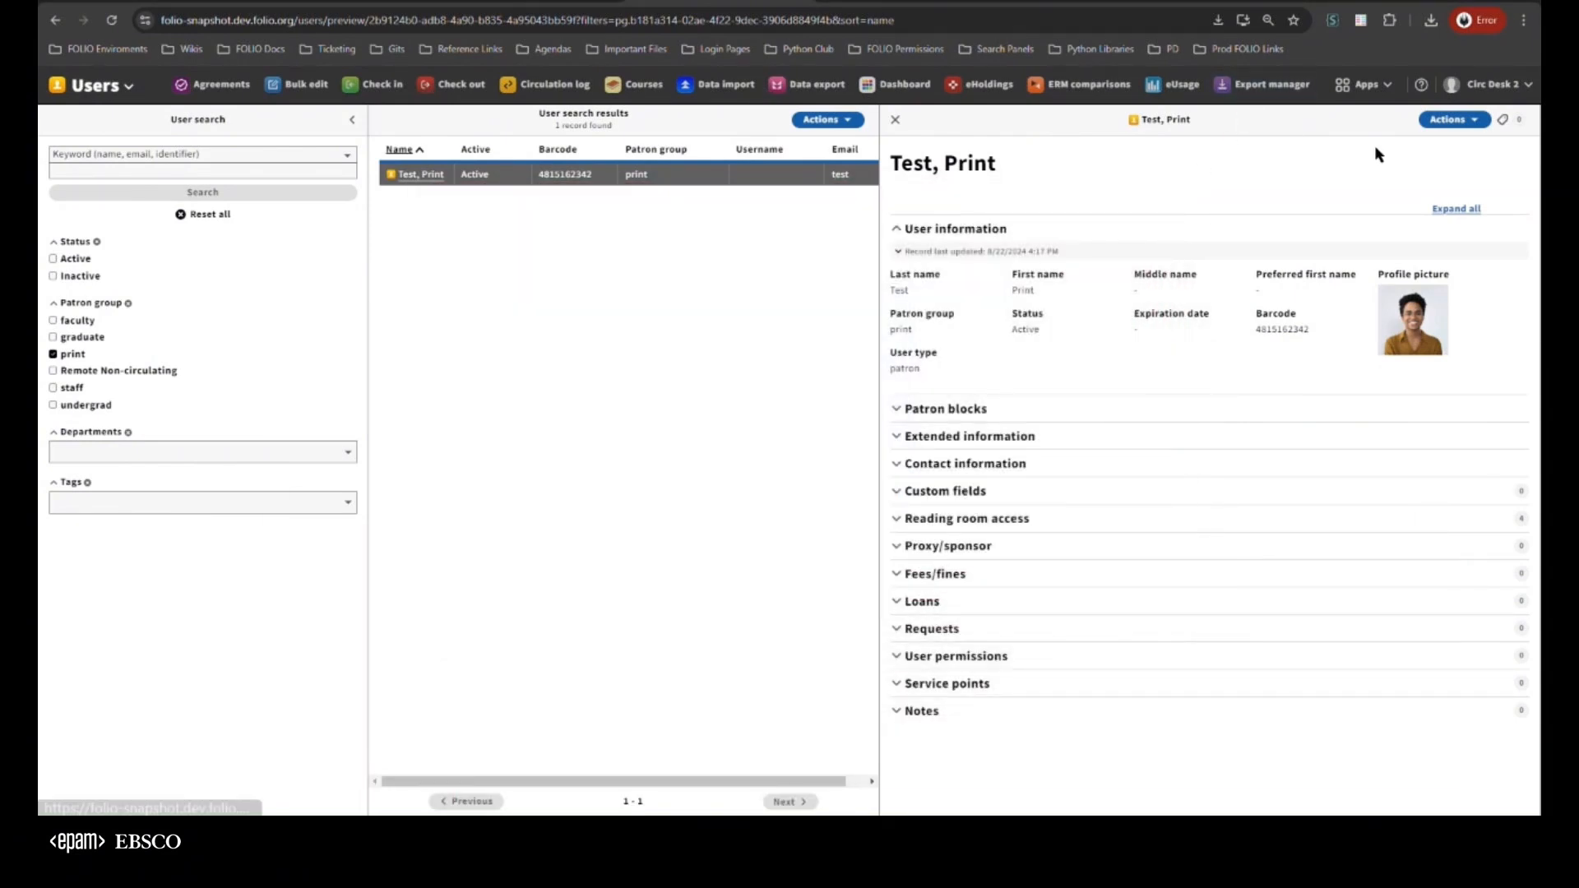
Replace the Test, Print record's profile picture with one from a copied external JPG URL and save the record
left_click(1451, 121)
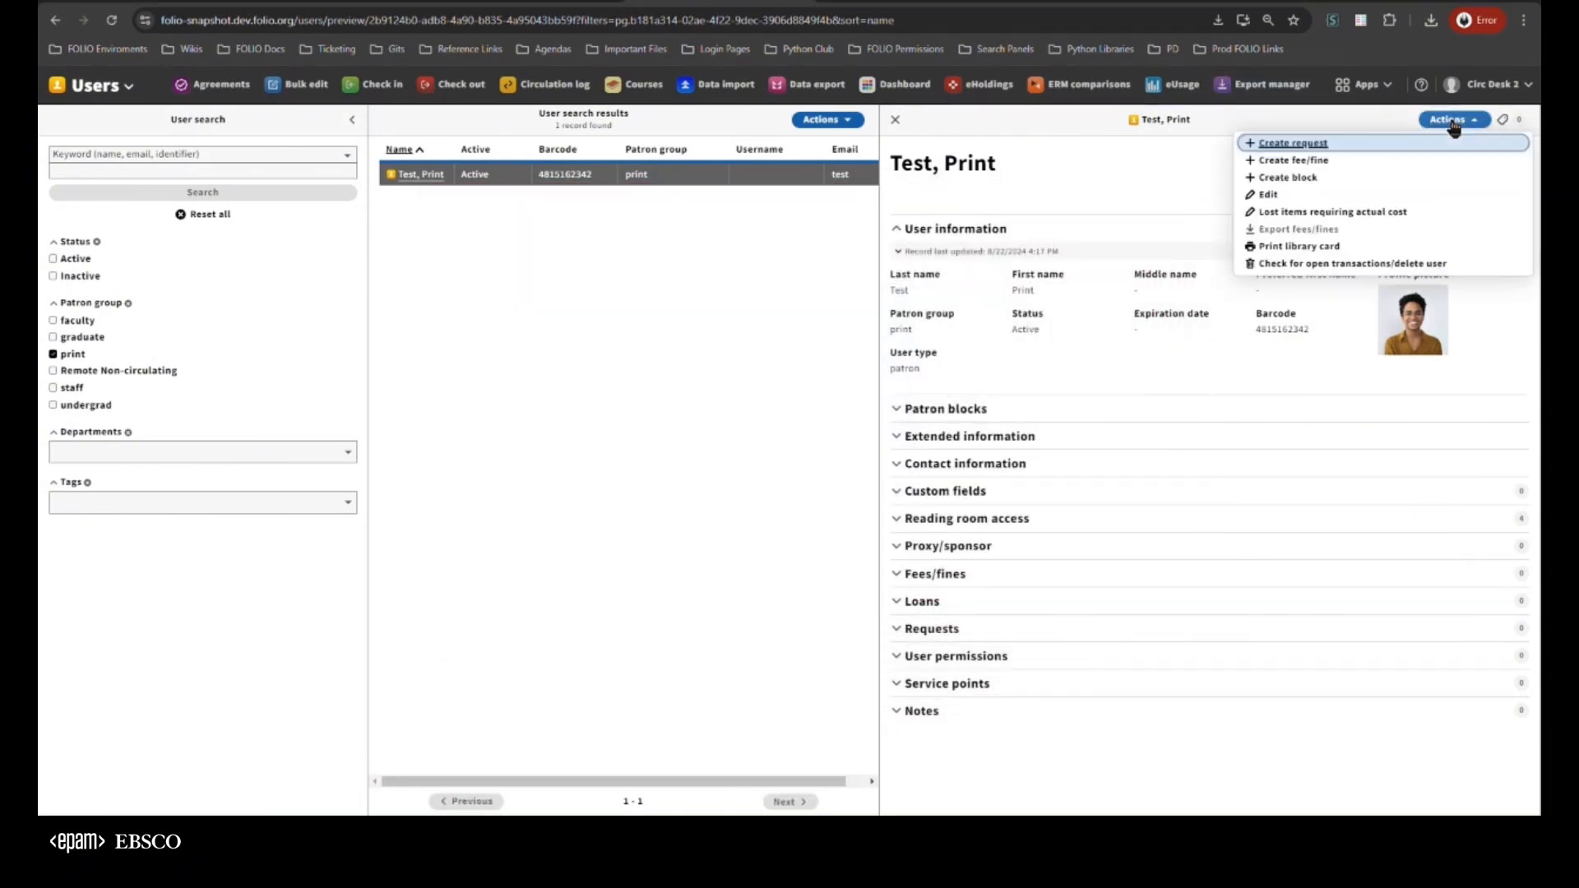
left_click(1314, 198)
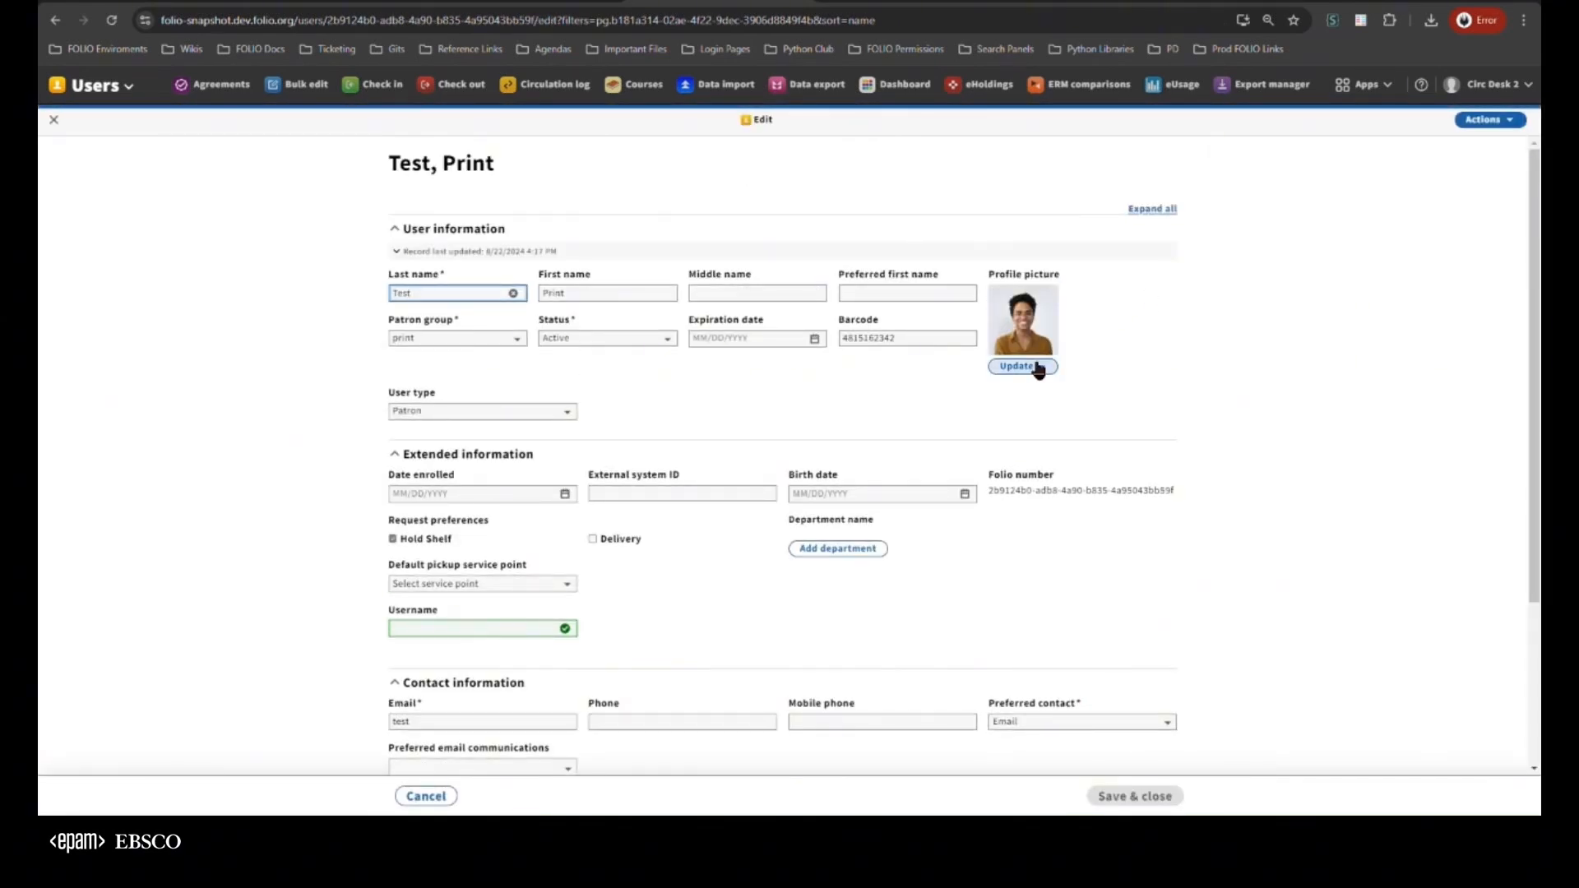
left_click(1030, 366)
left_click(882, 408)
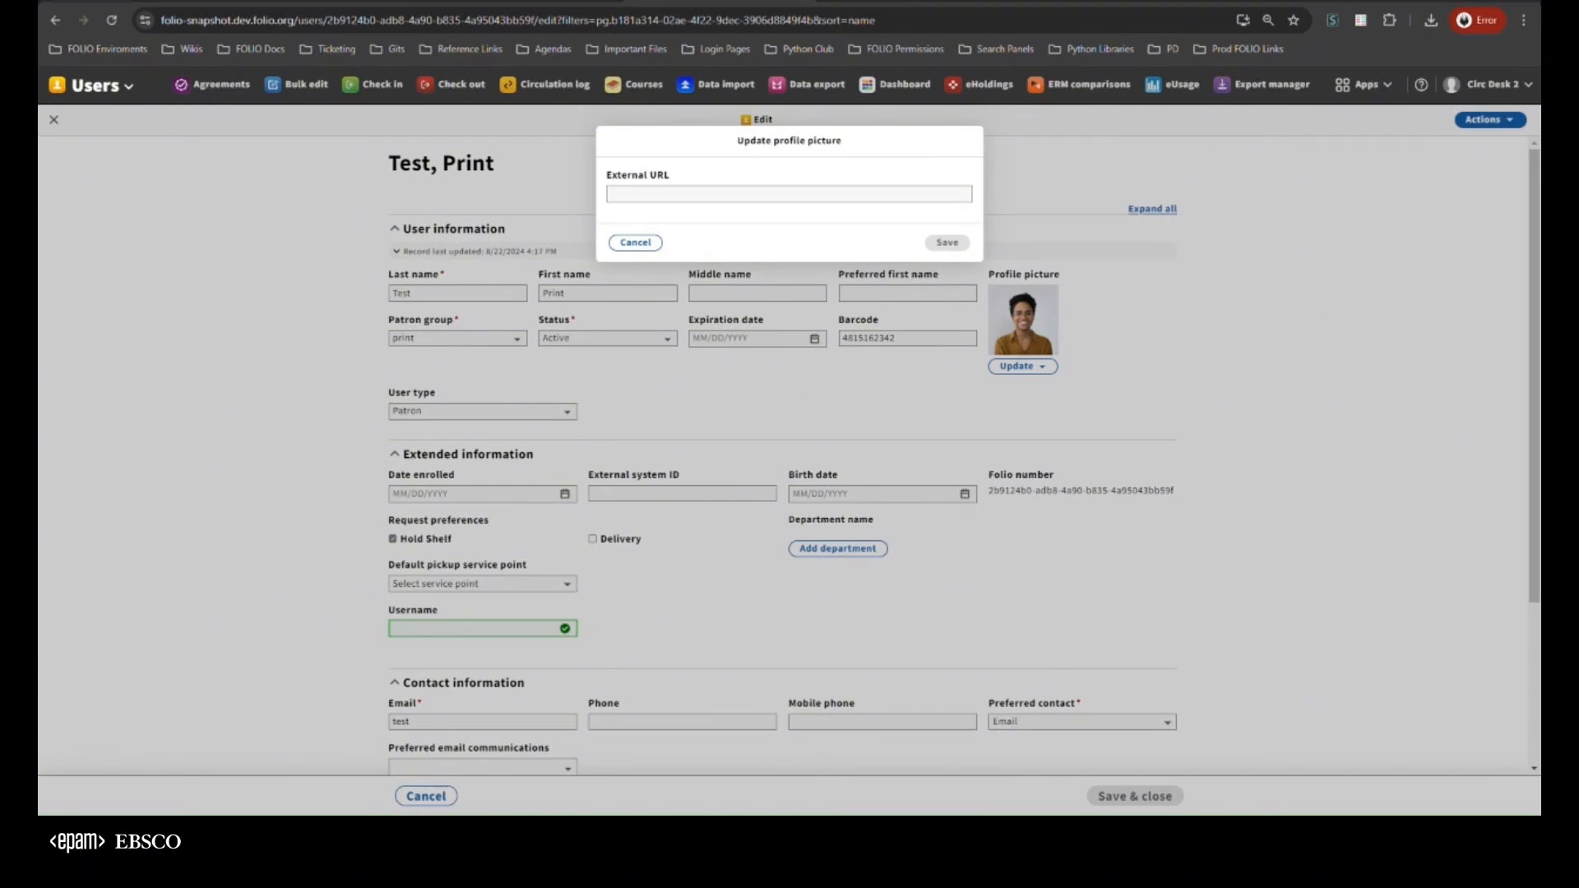
left_click(679, 193)
type("https://t4.ftcdn.net/jpg/03/64/21/11/360_F_364211147_1qgLVxv1Tcq0Ohz3FawUfrtONzz8nq3e.jpg")
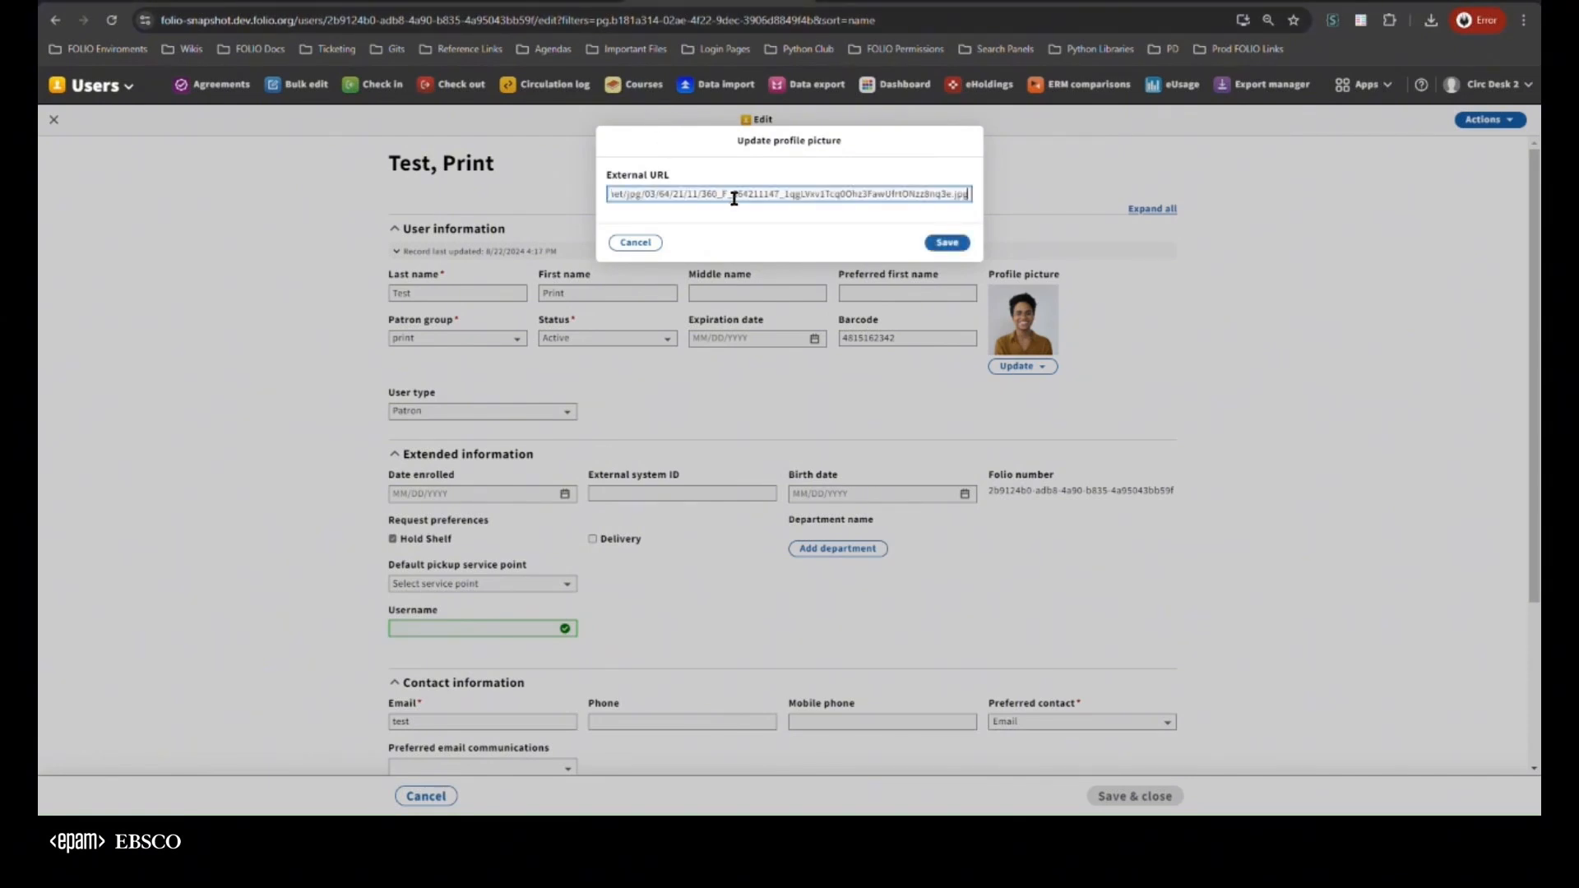
left_click(945, 242)
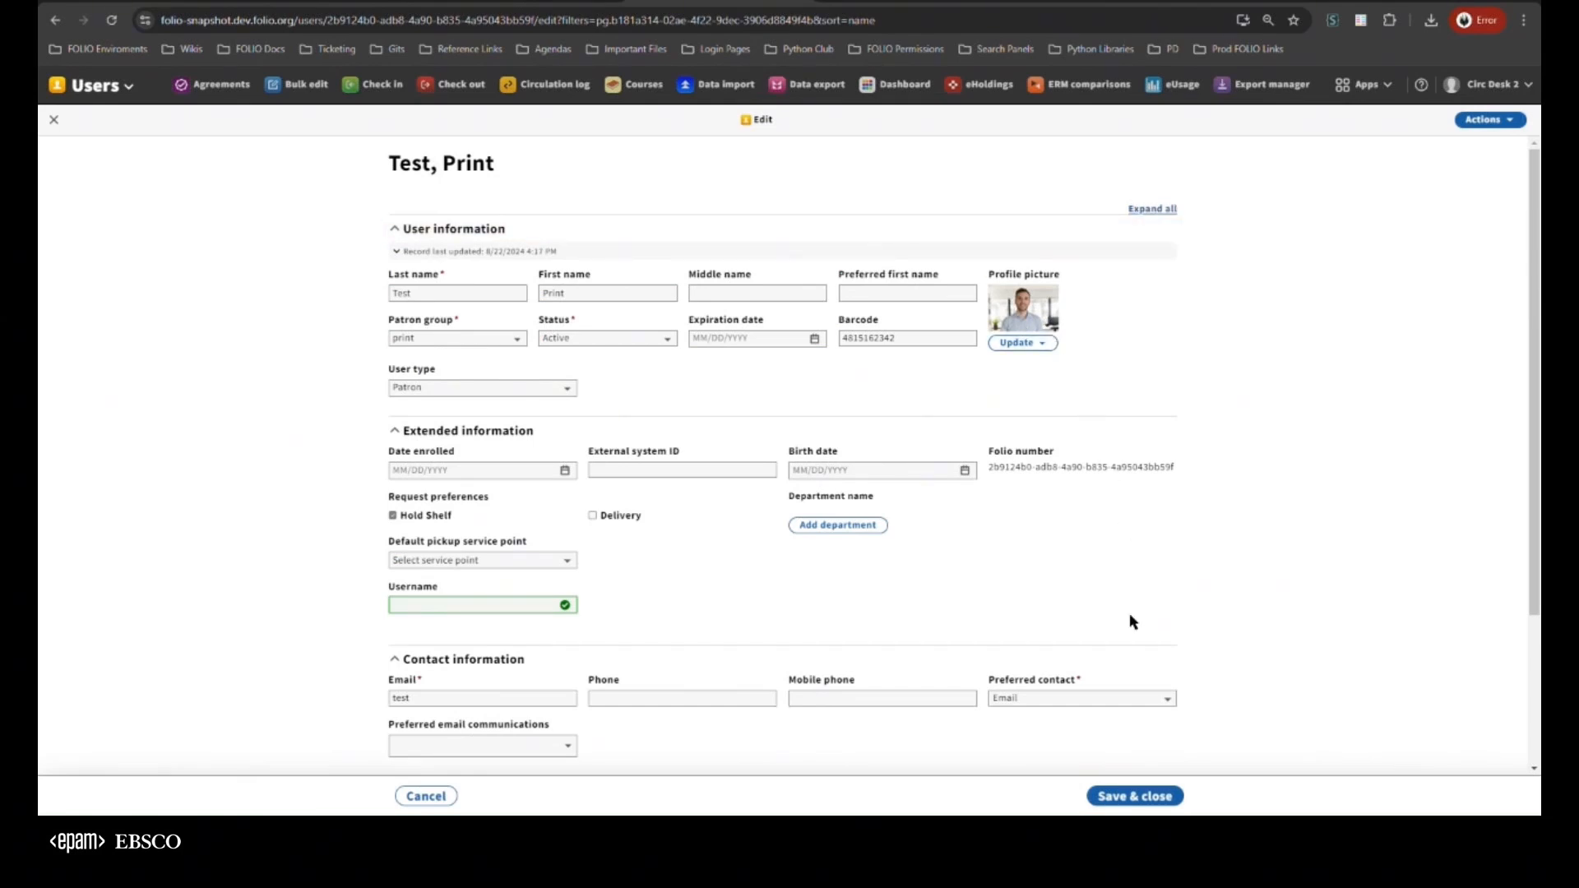
left_click(1135, 796)
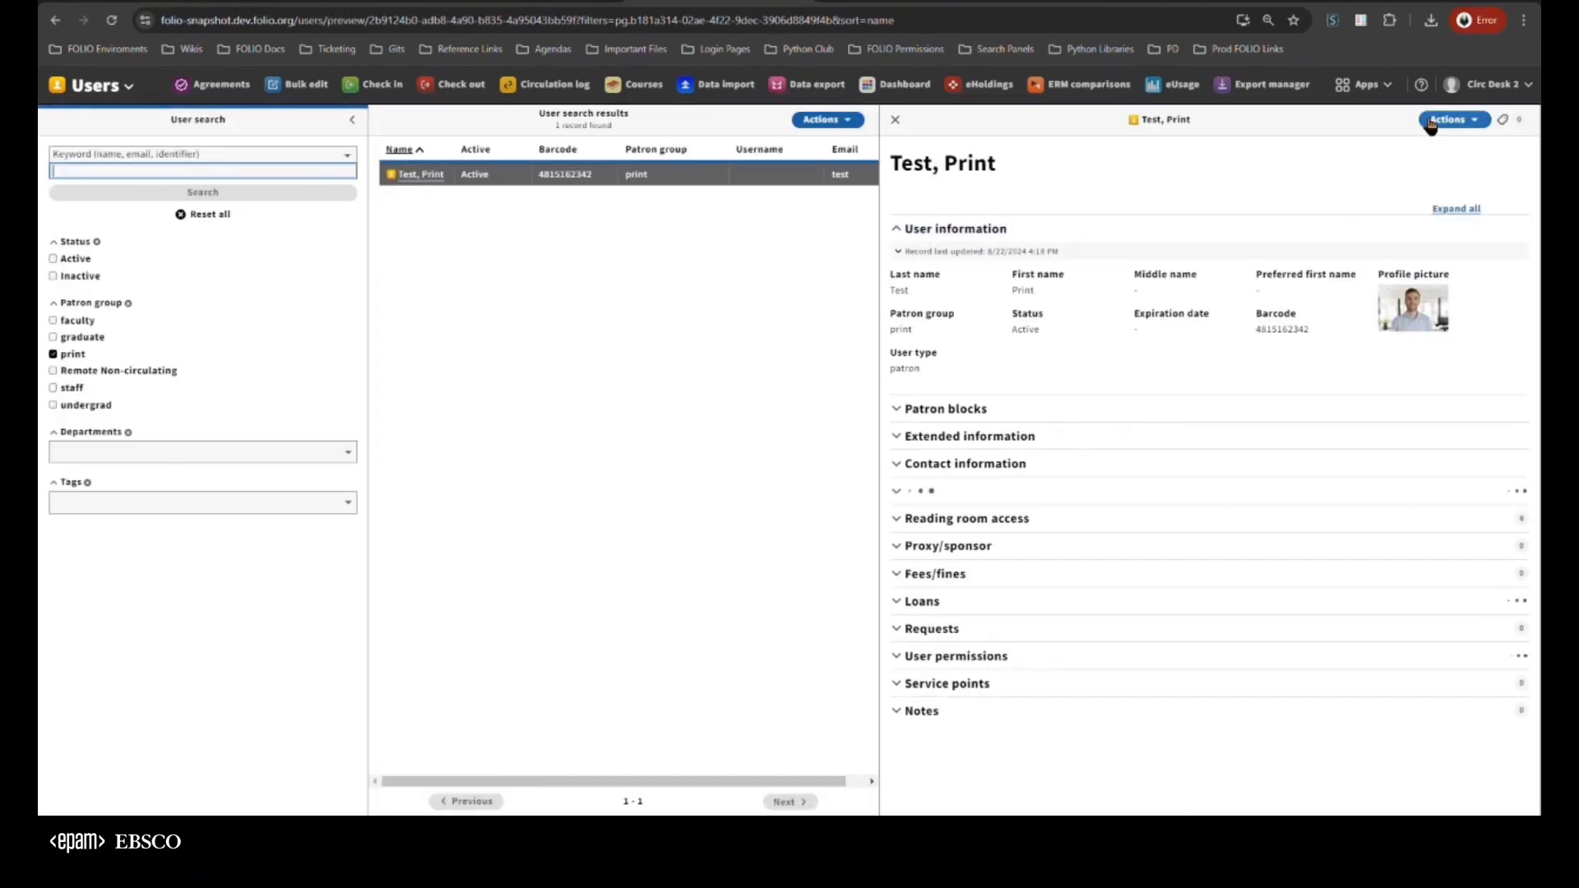
Print the library card for the Test, Print user and highlight the export message's wording about the profile picture URL
left_click(1431, 122)
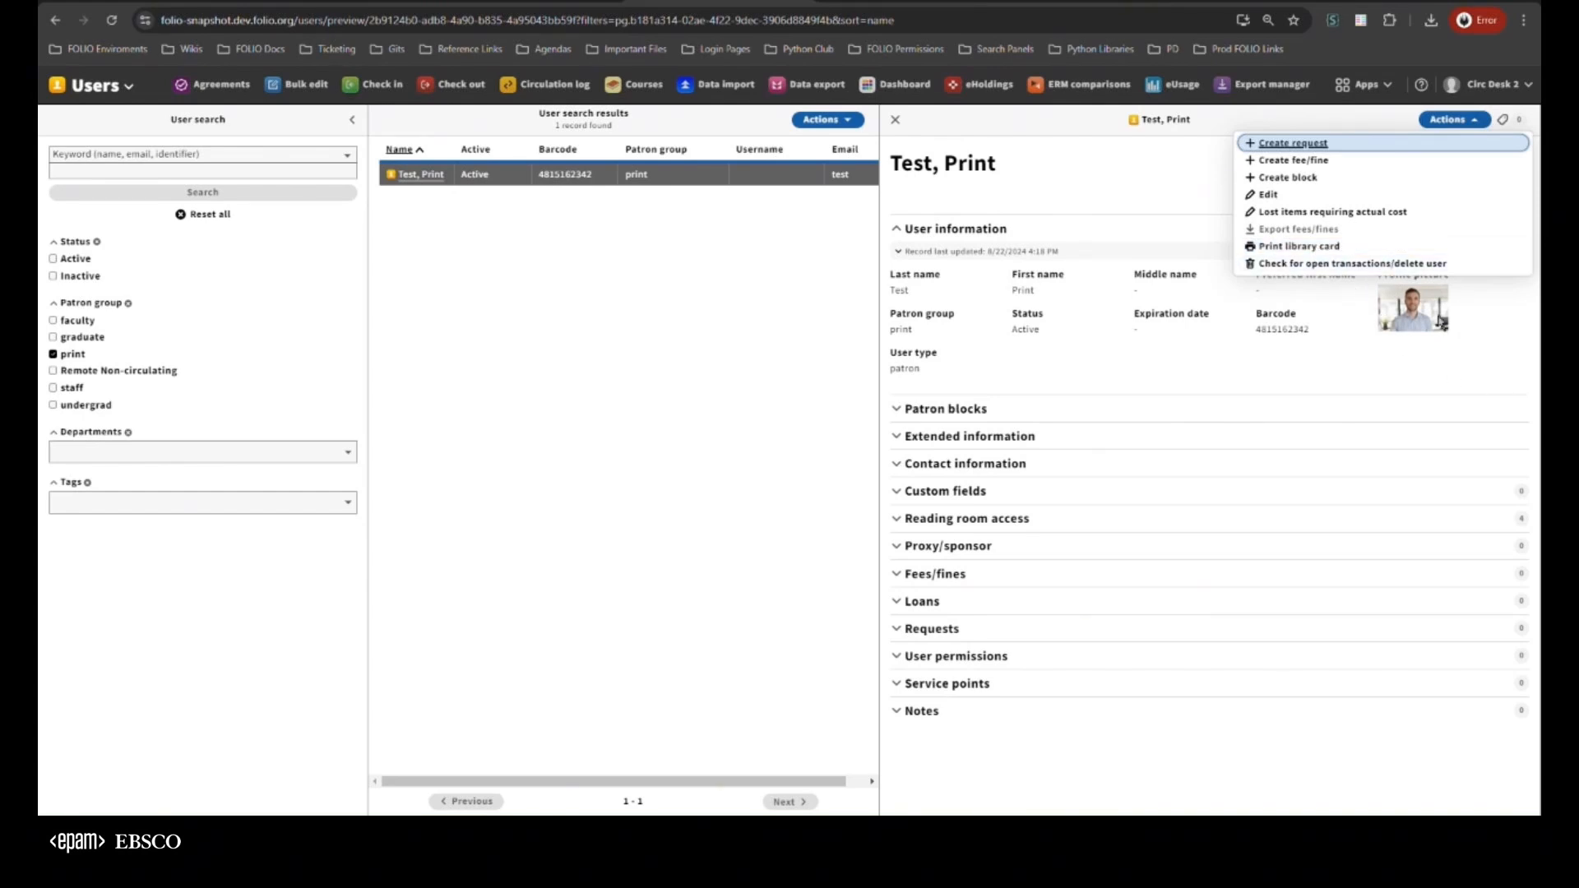
left_click(1304, 248)
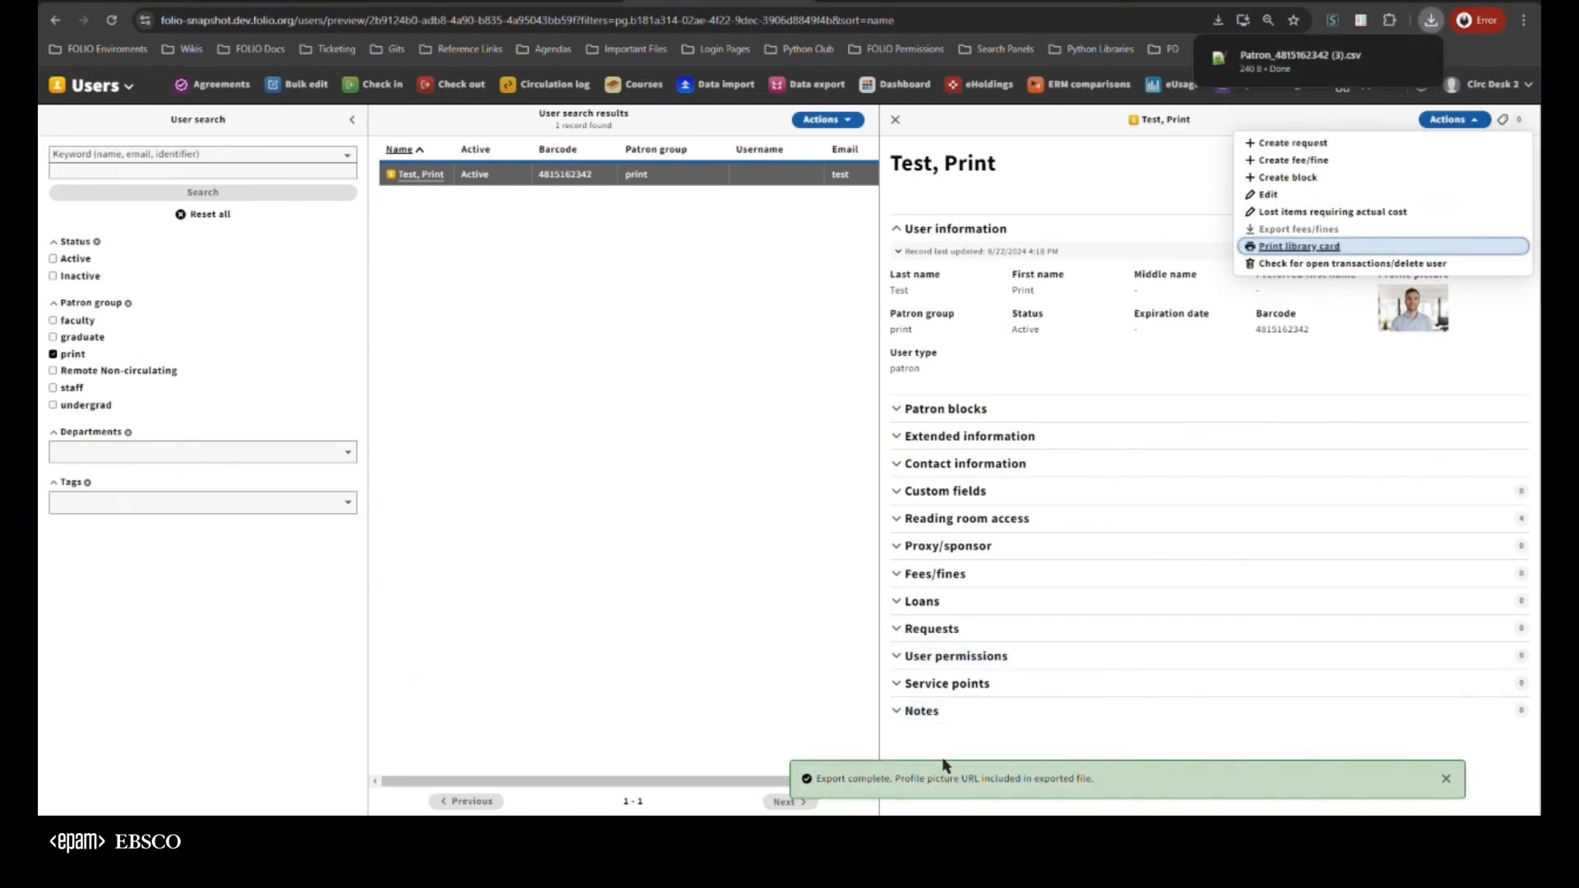
left_click_drag(896, 779, 1082, 780)
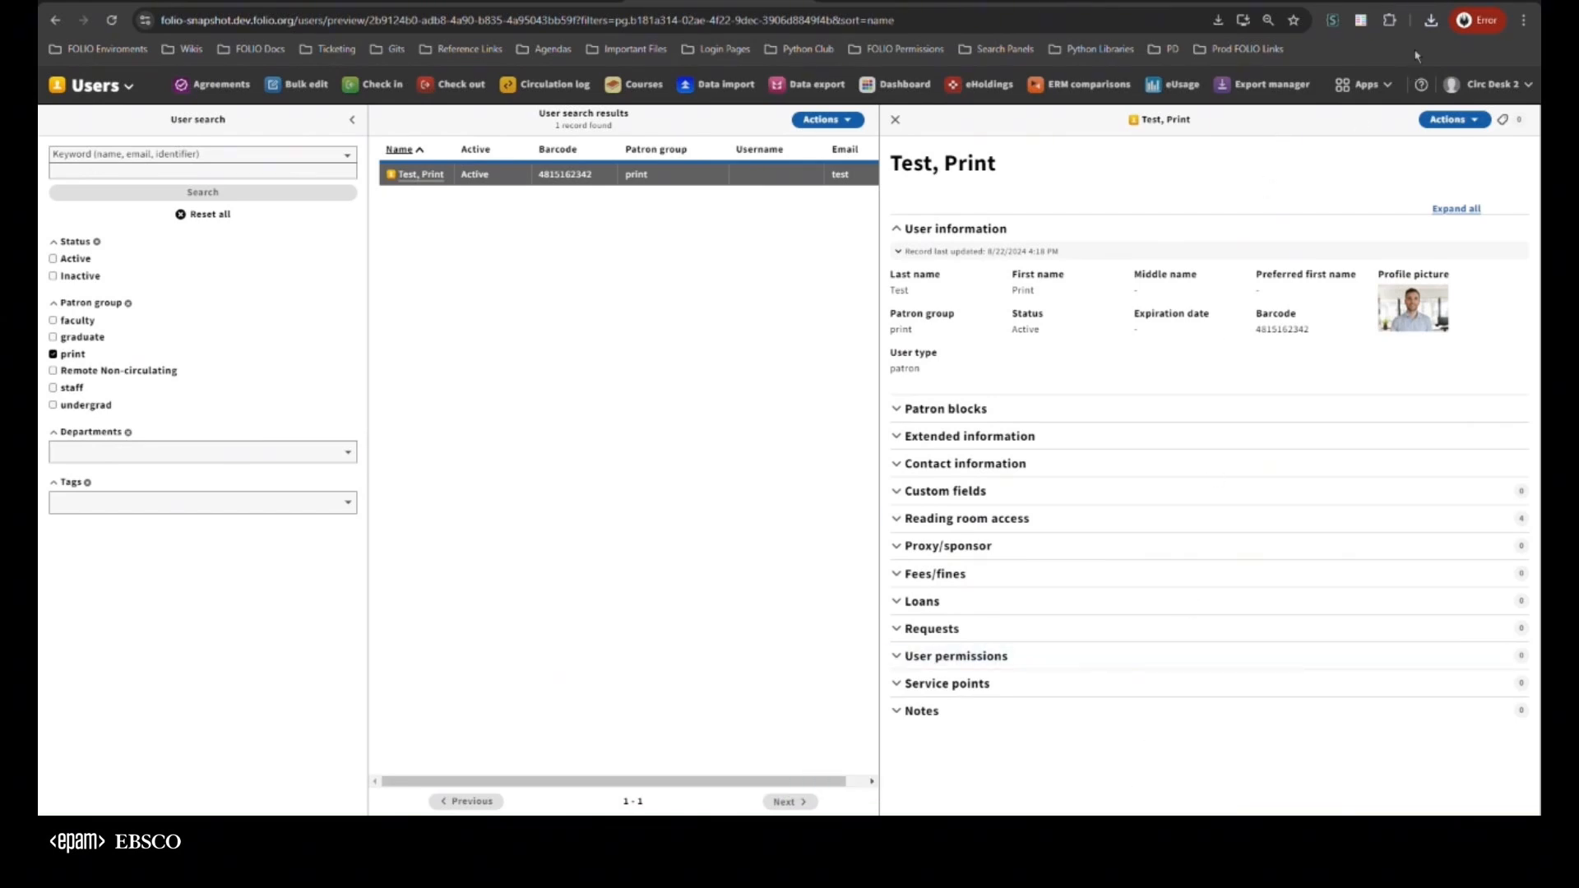
Open the newly exported patron CSV, highlight the profile picture link in its data row, and return to the FOLIO user record
left_click(1432, 19)
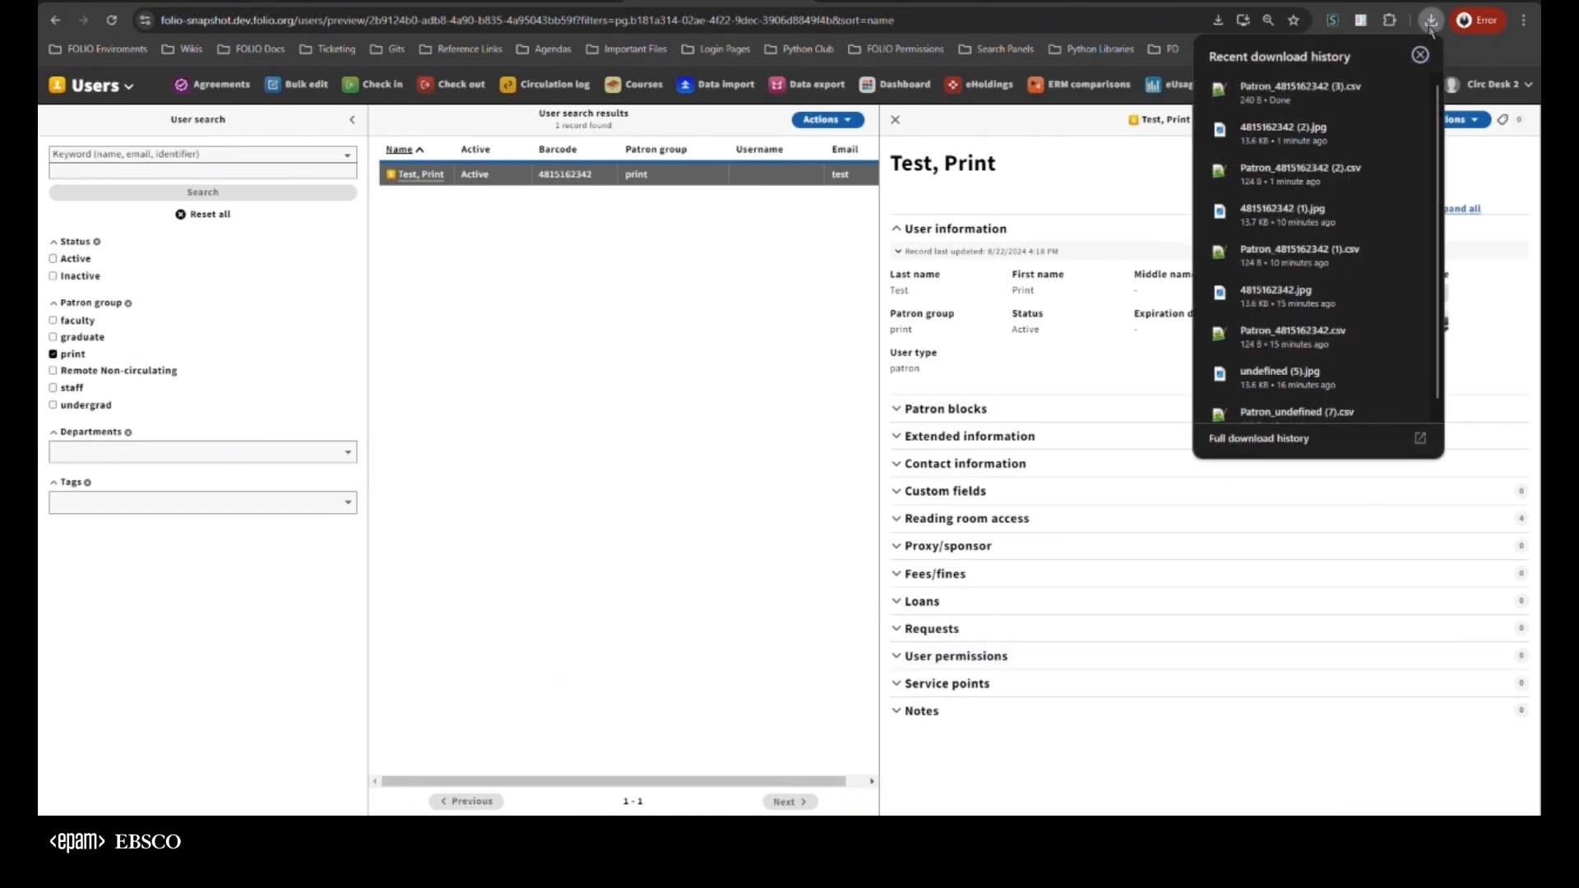
left_click(1310, 95)
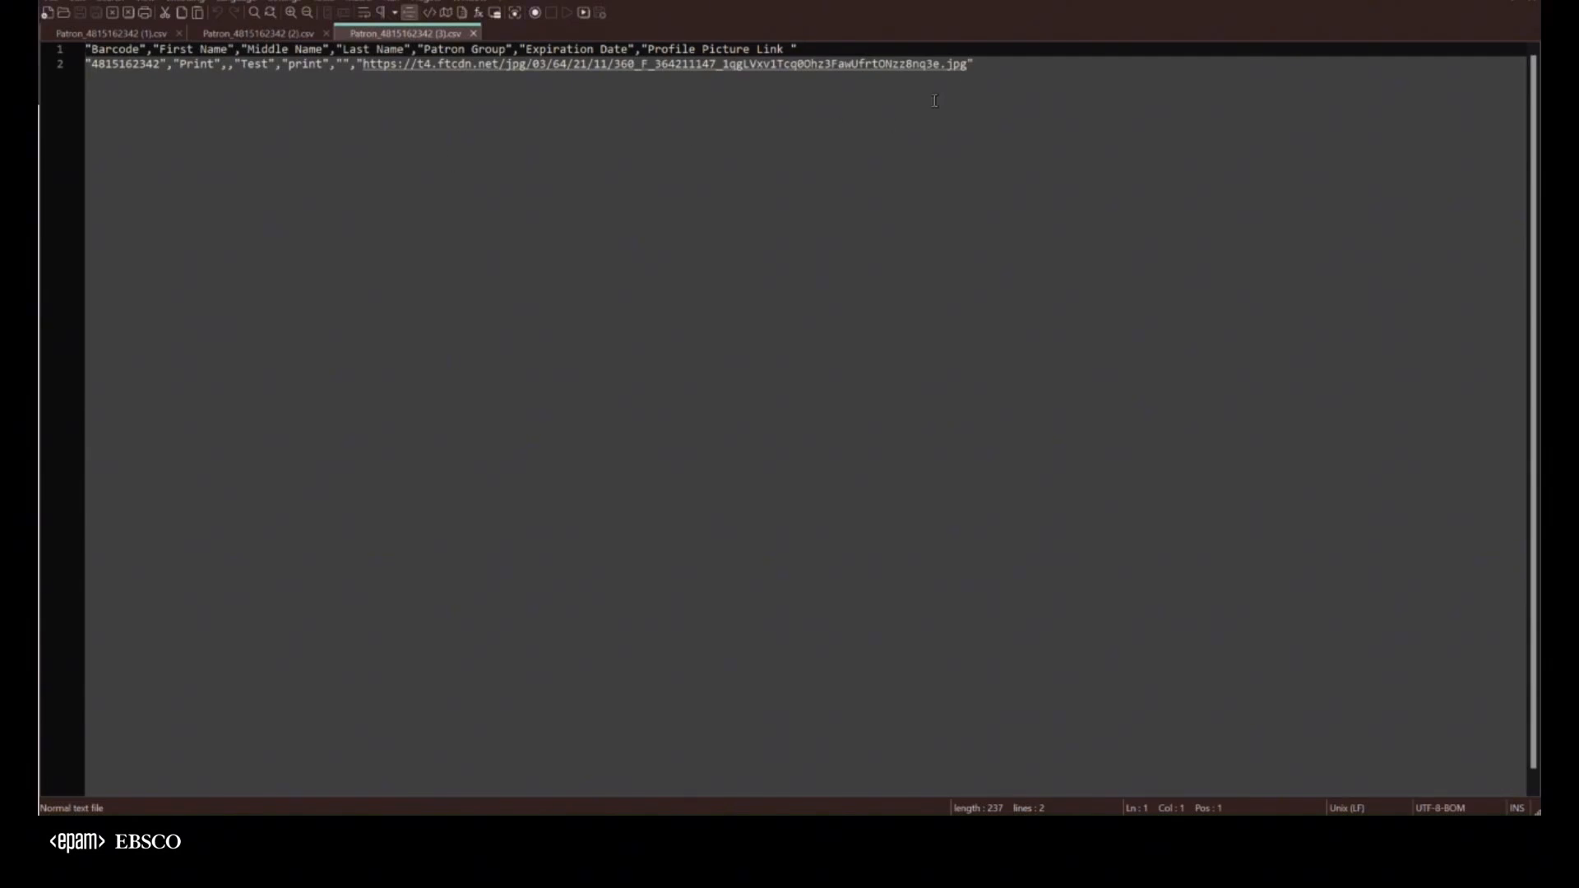
left_click_drag(979, 64, 365, 65)
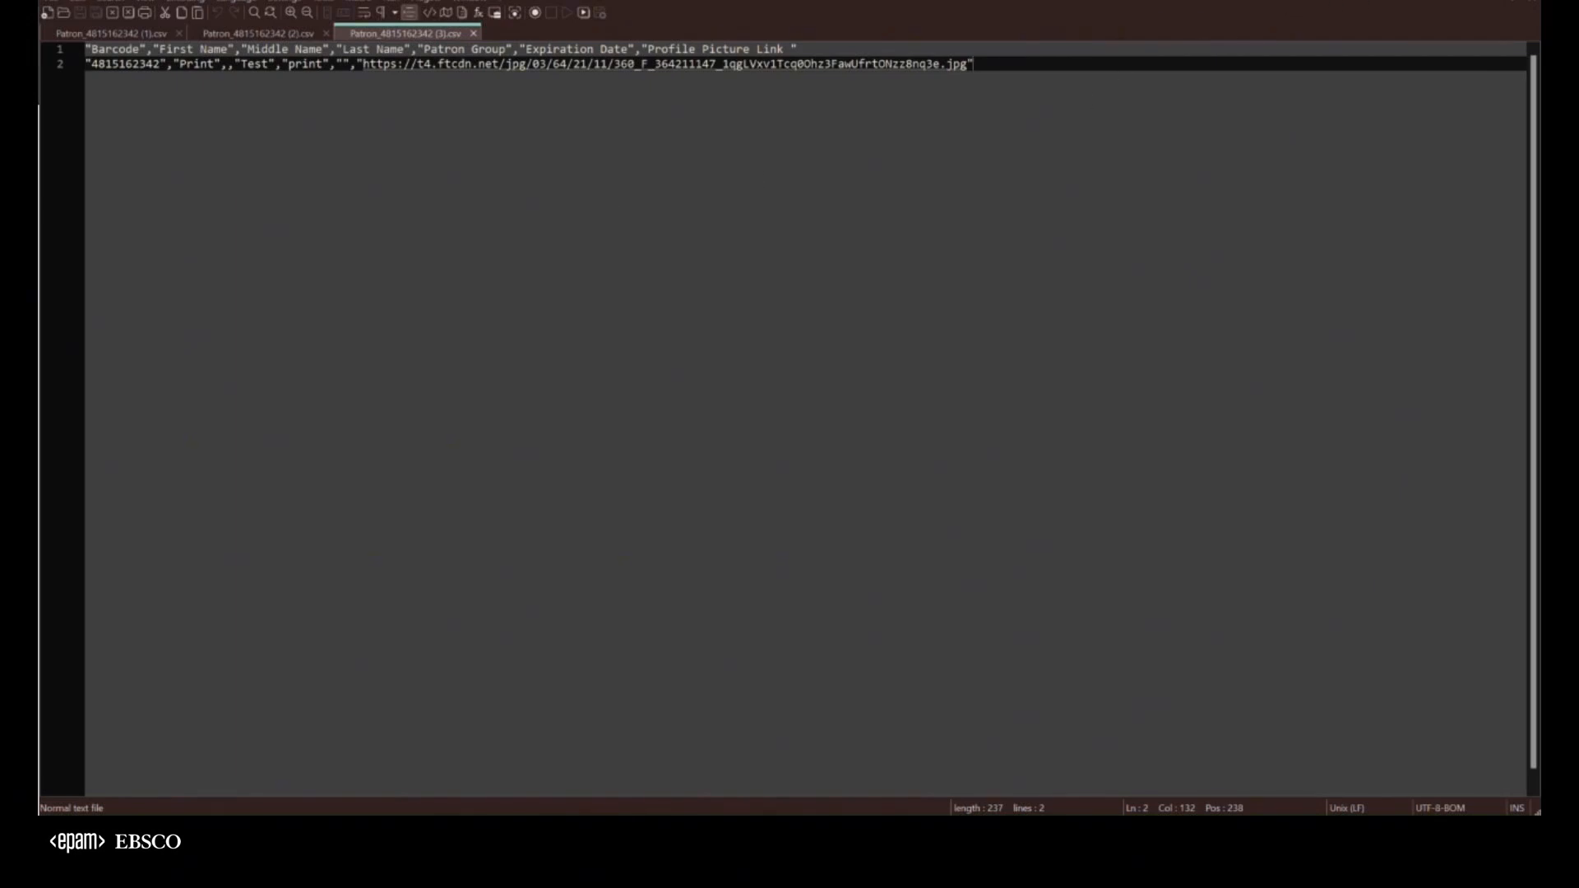
key("alt+Tab")
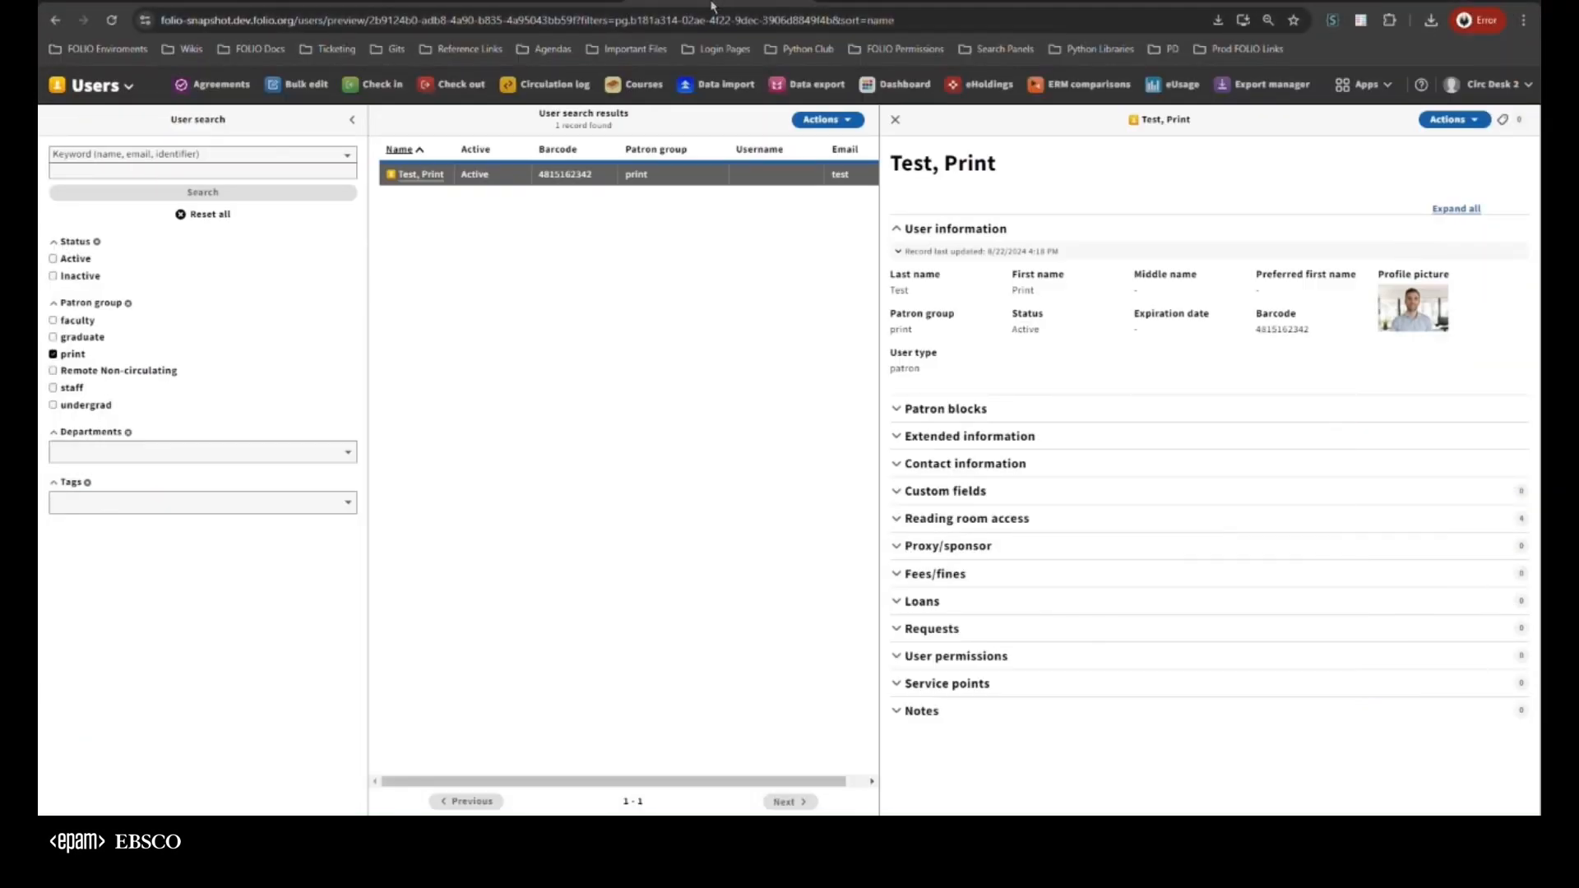